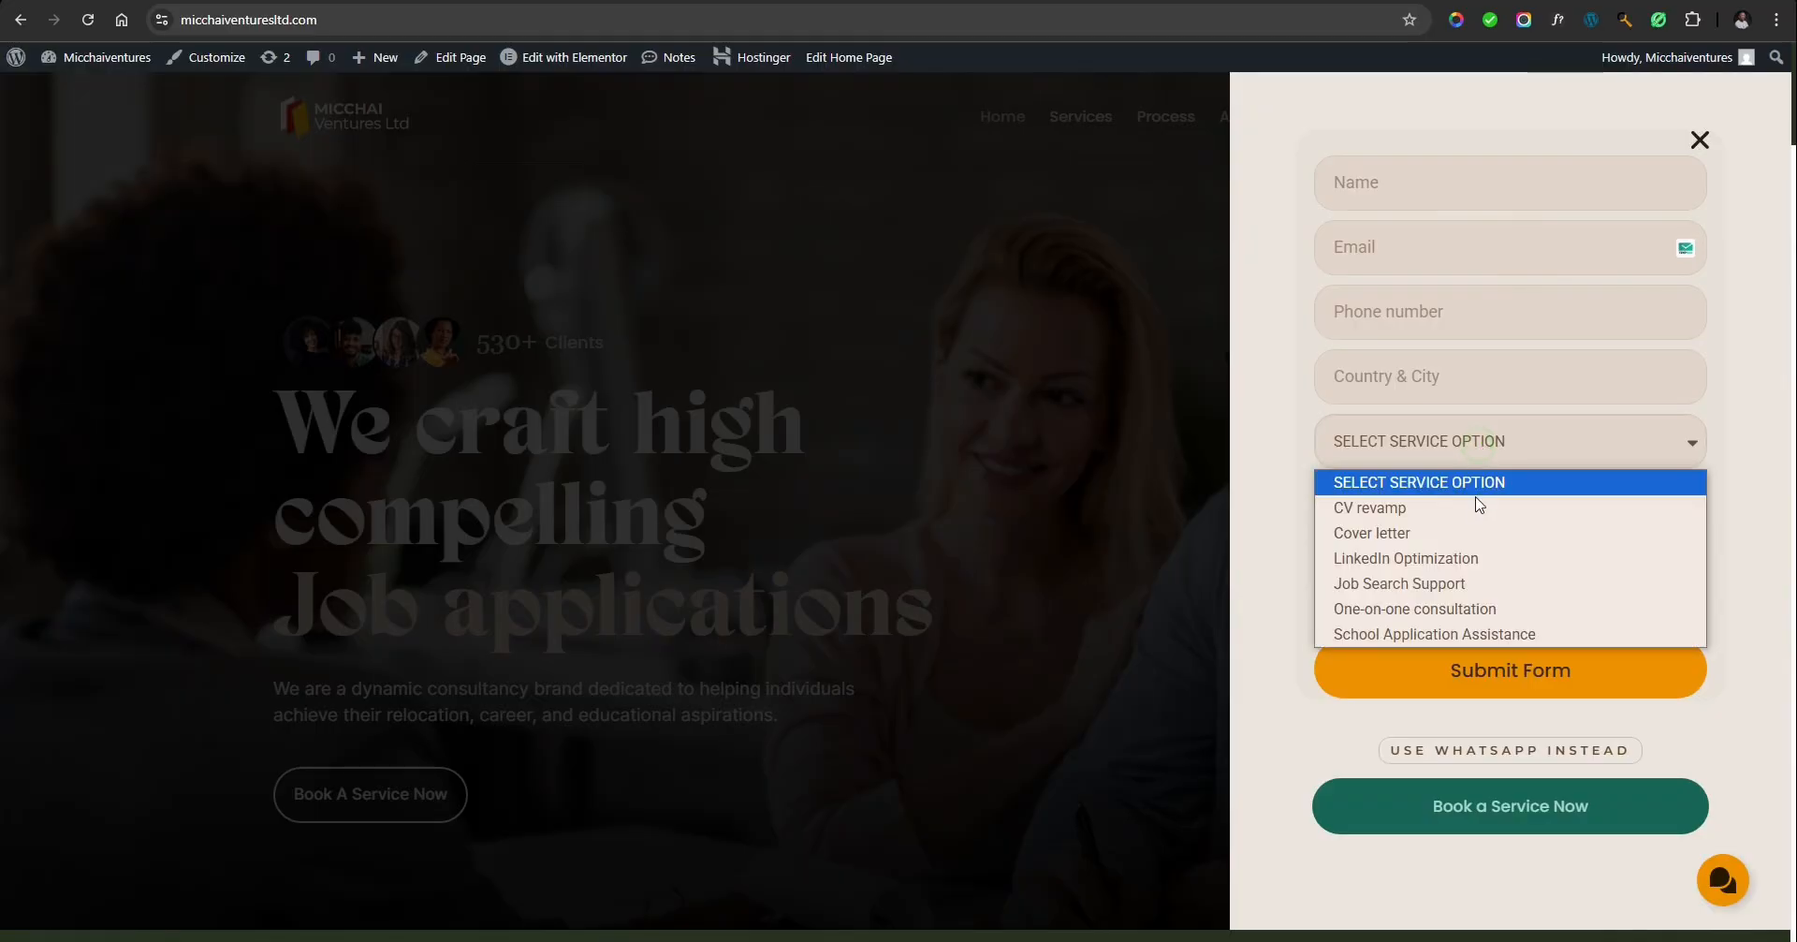
# Examine the booking form popup on the Micchai site, including its service options, then reopen it from the hero section and close it.
pyautogui.click(1462, 439)
pyautogui.click(1464, 522)
pyautogui.click(1464, 514)
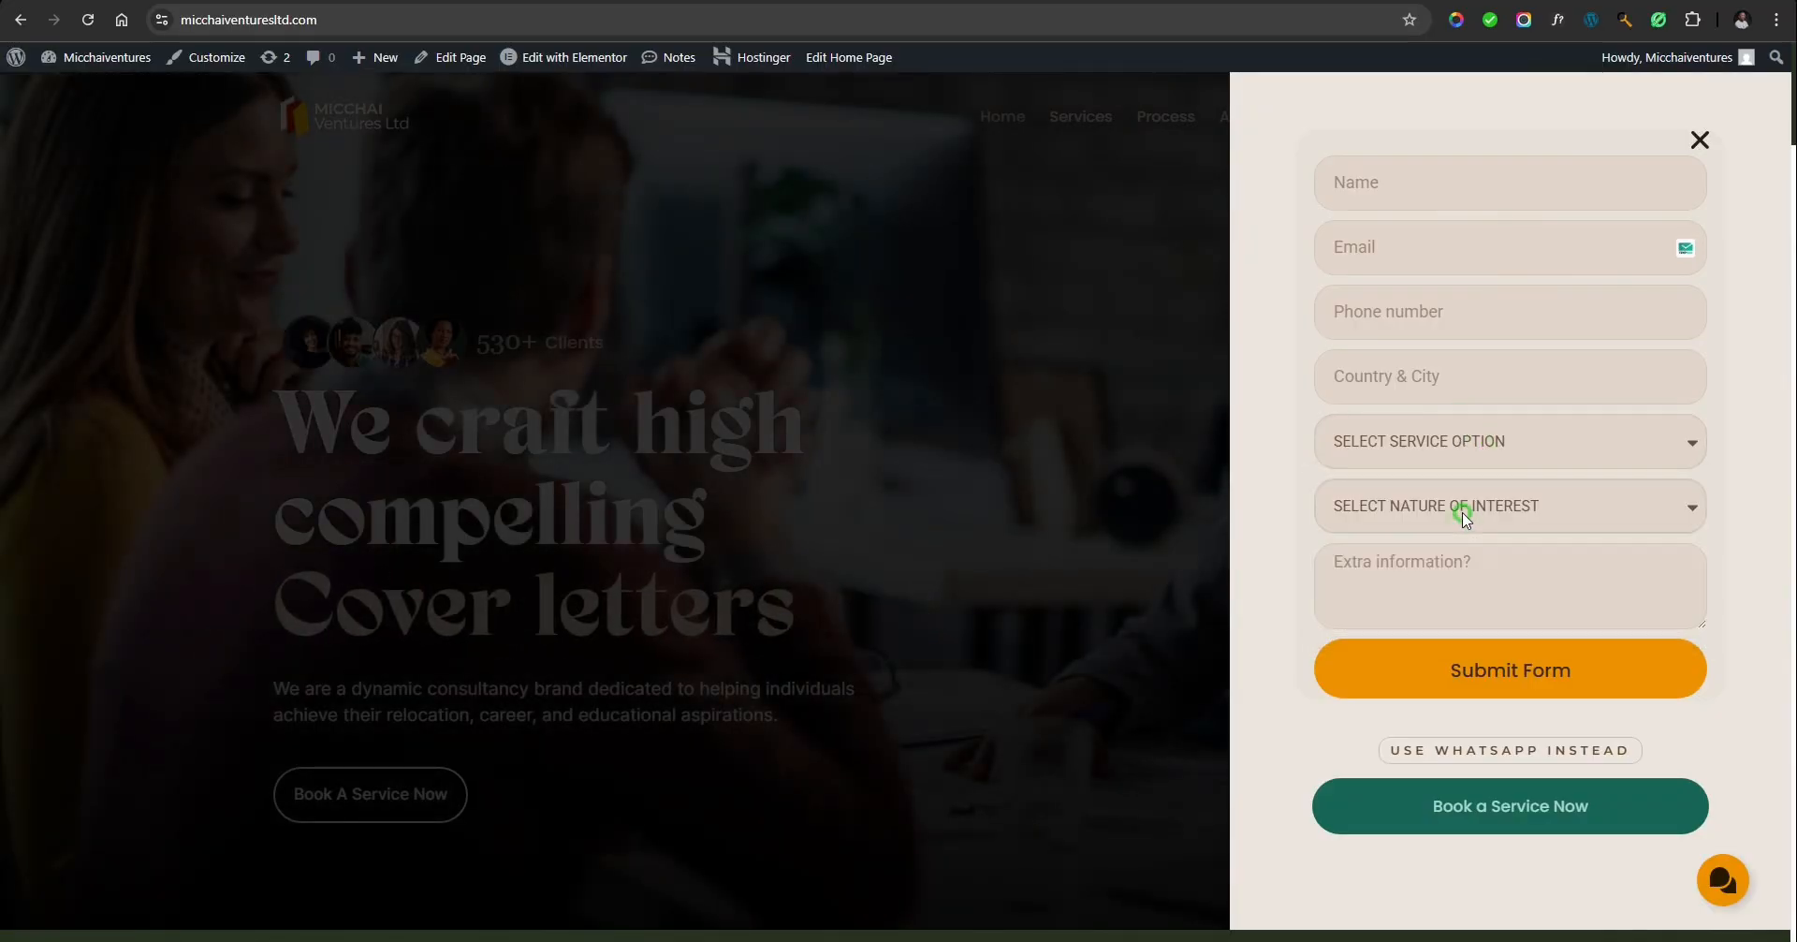
pyautogui.click(1697, 142)
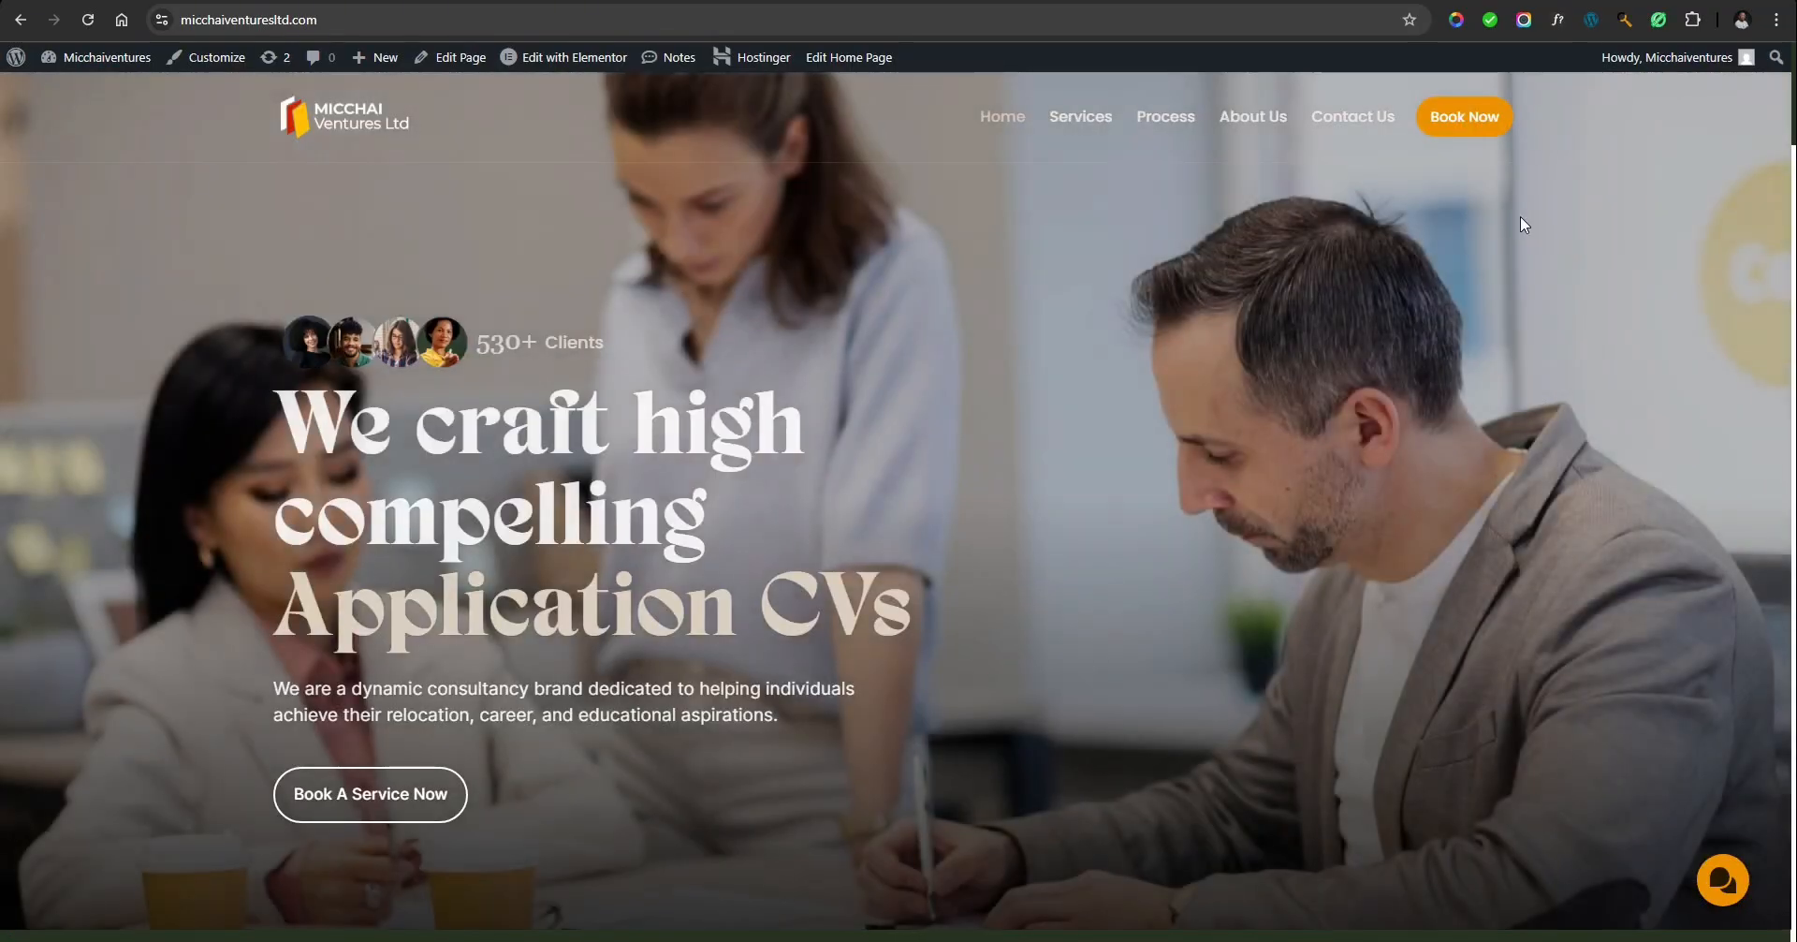
pyautogui.click(440, 796)
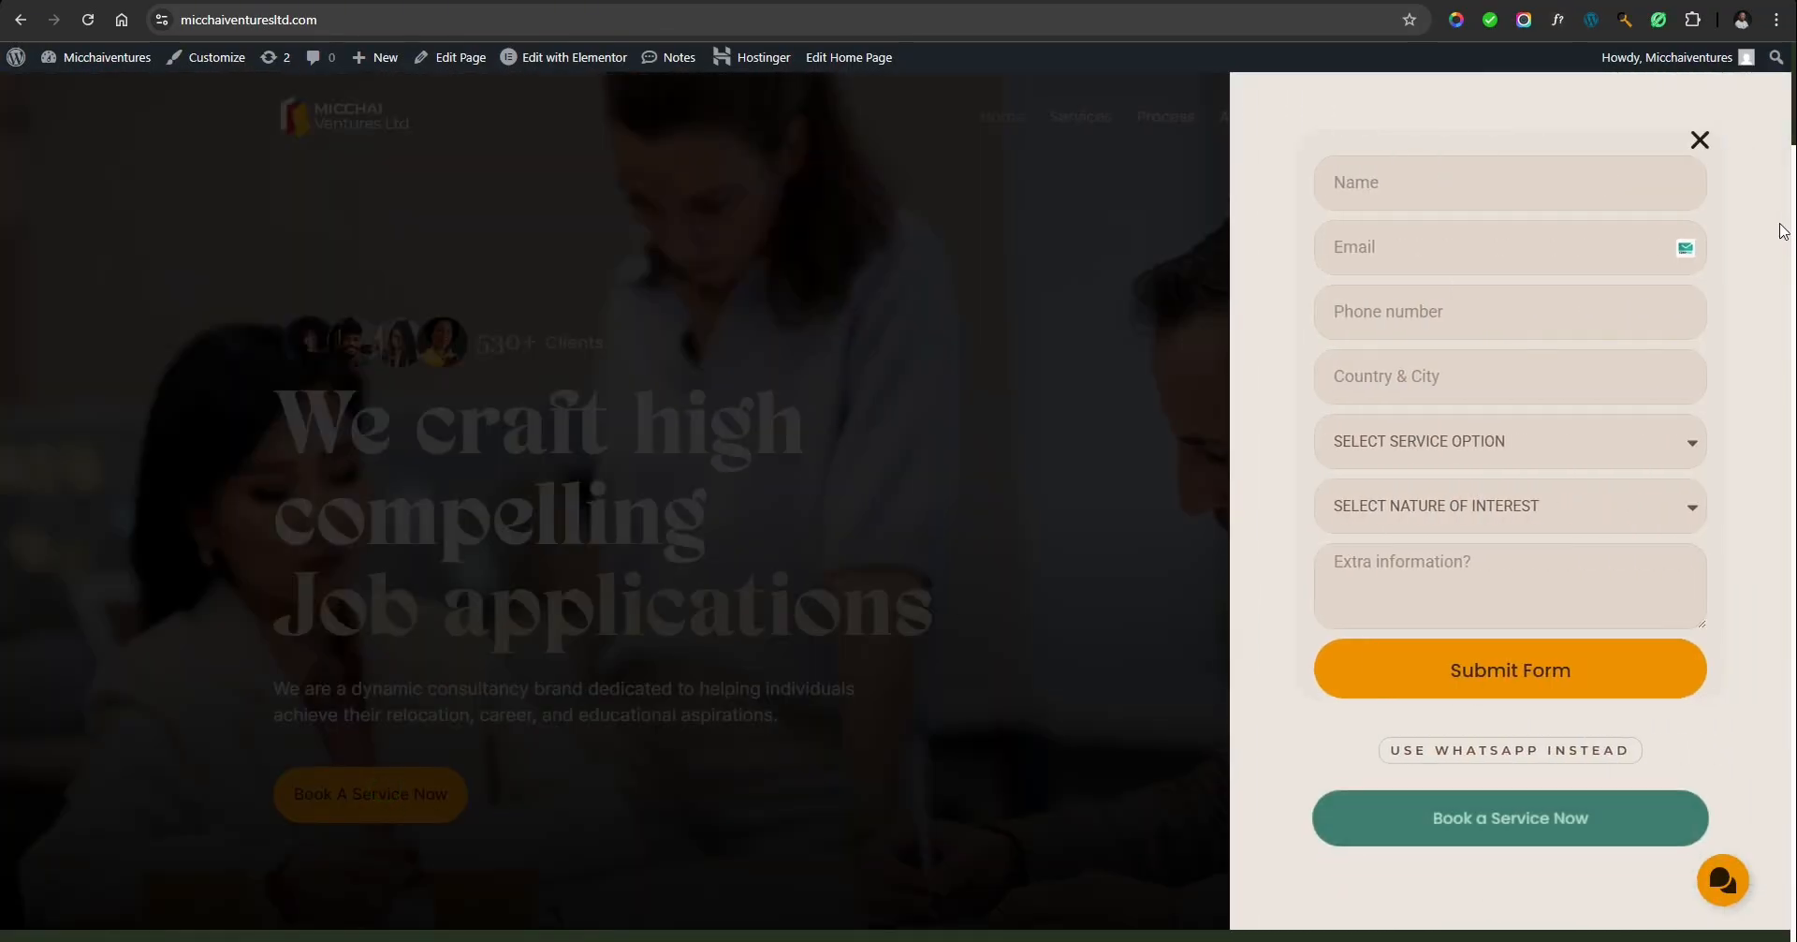
pyautogui.click(1699, 141)
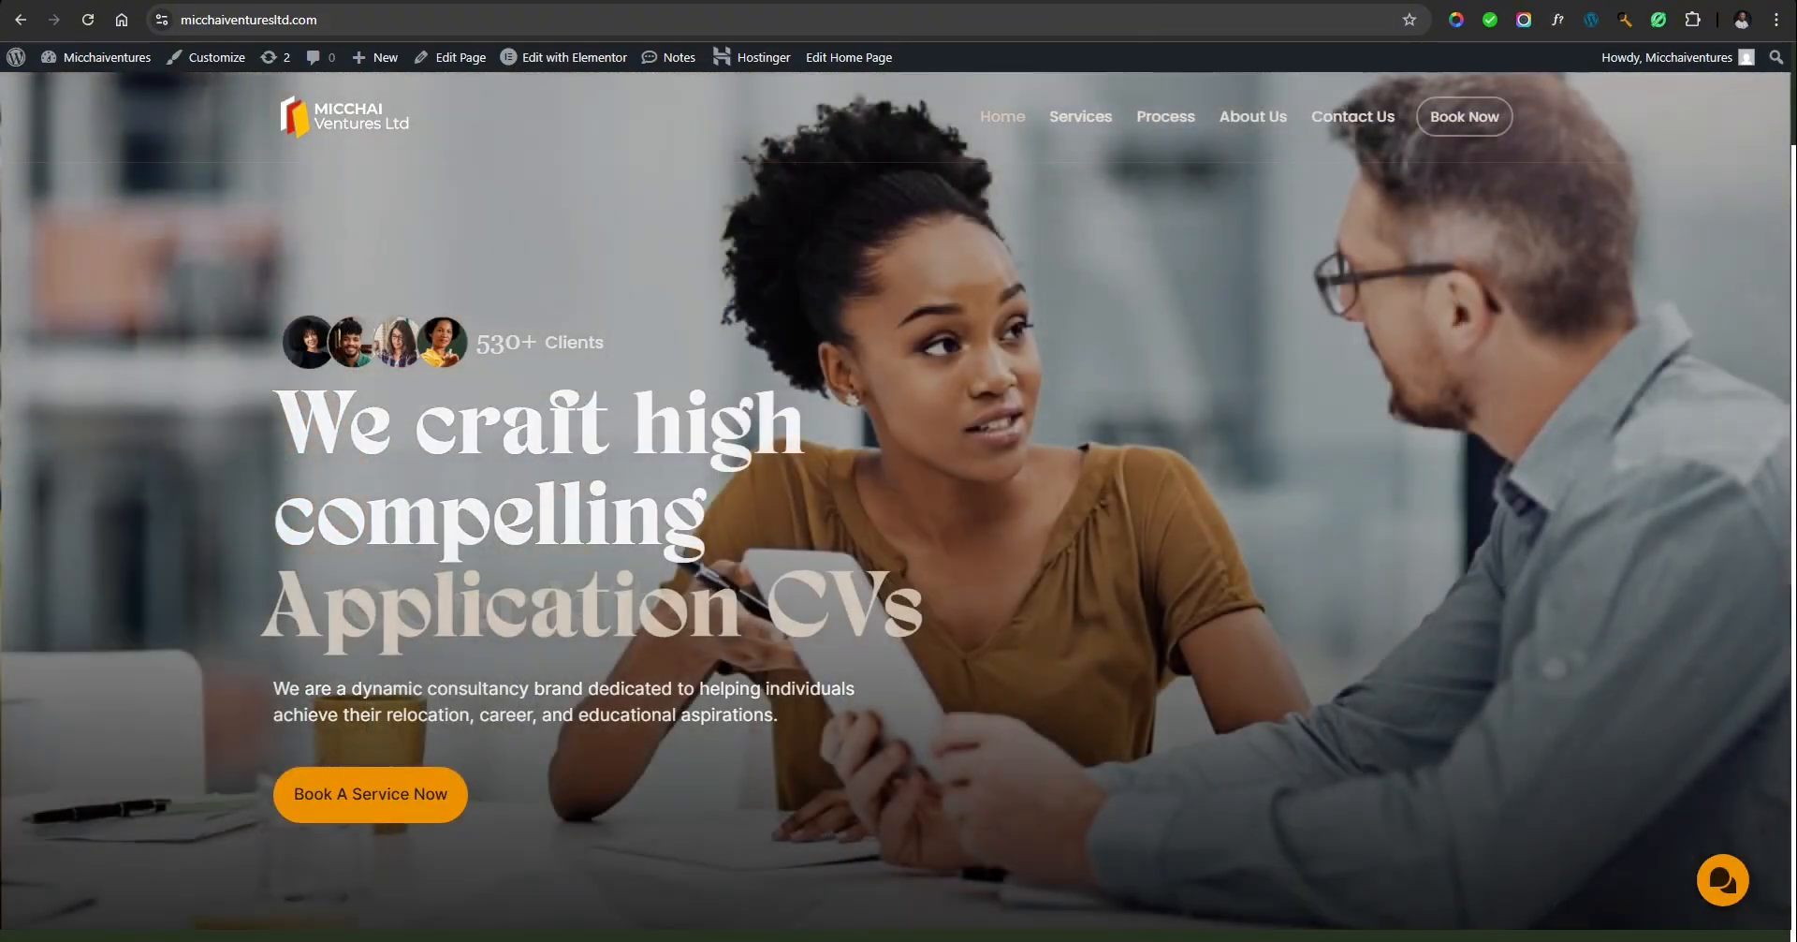
# View the Noya Wellness site's popup menu, then return to the Micchai site and check the booking form popup opened from the header.
pyautogui.click(1156, 0)
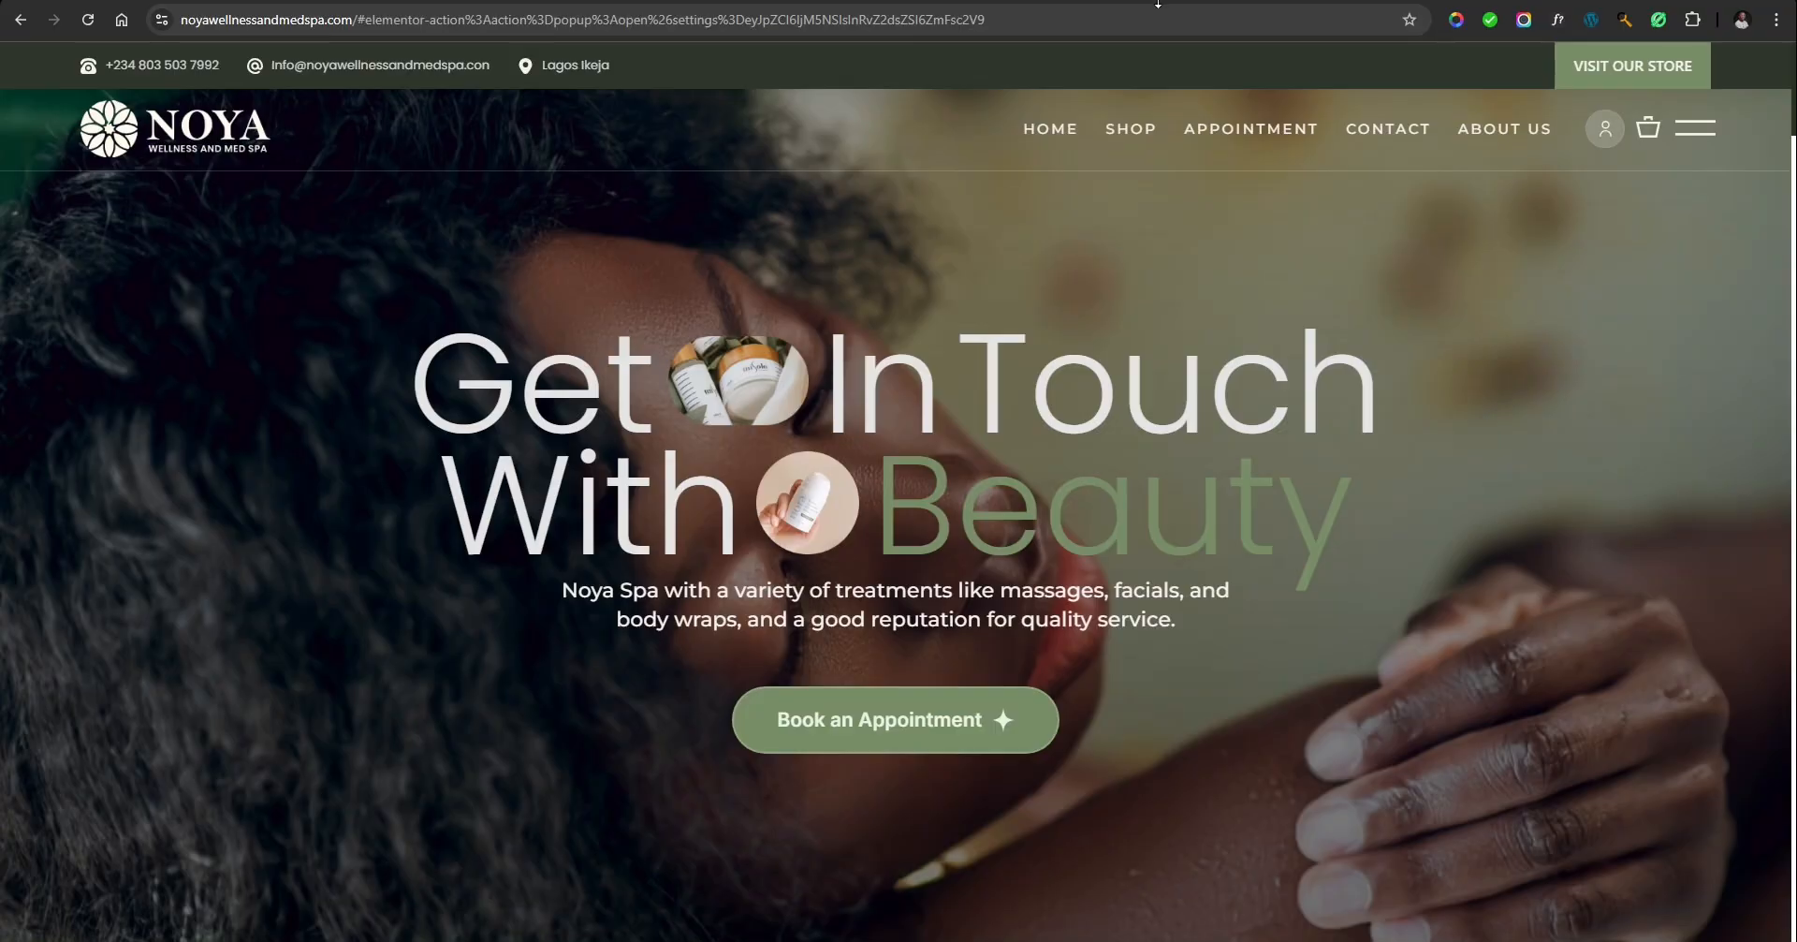
pyautogui.click(1696, 131)
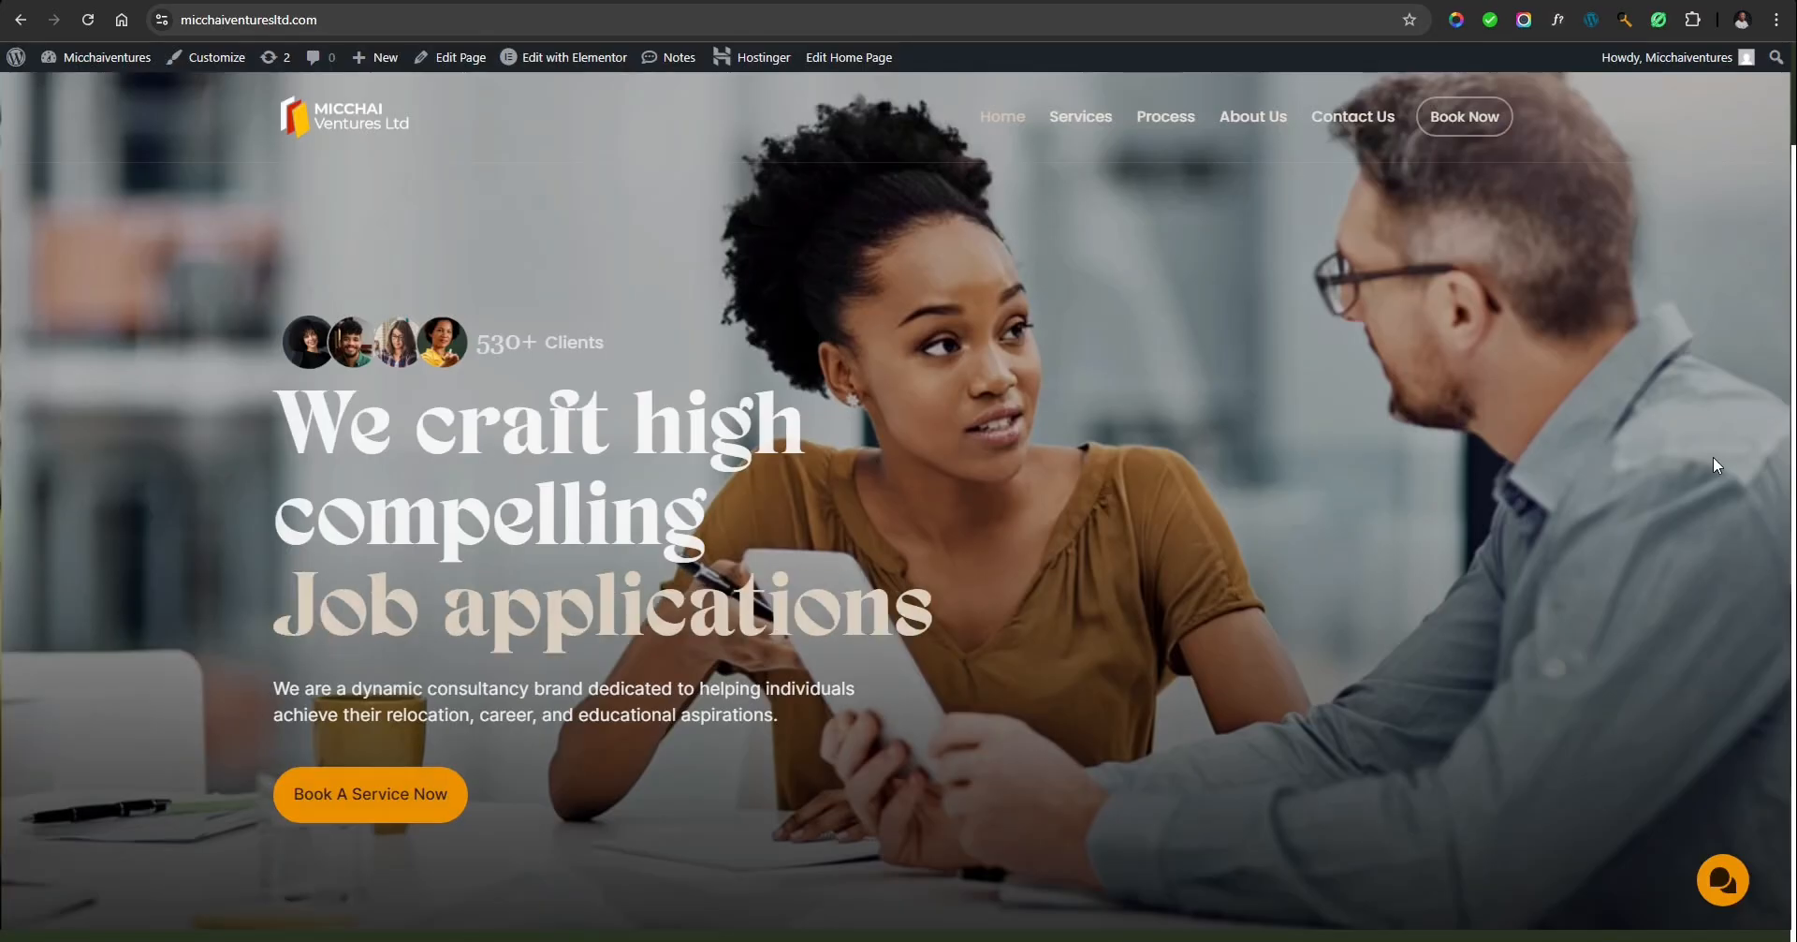
pyautogui.click(1453, 132)
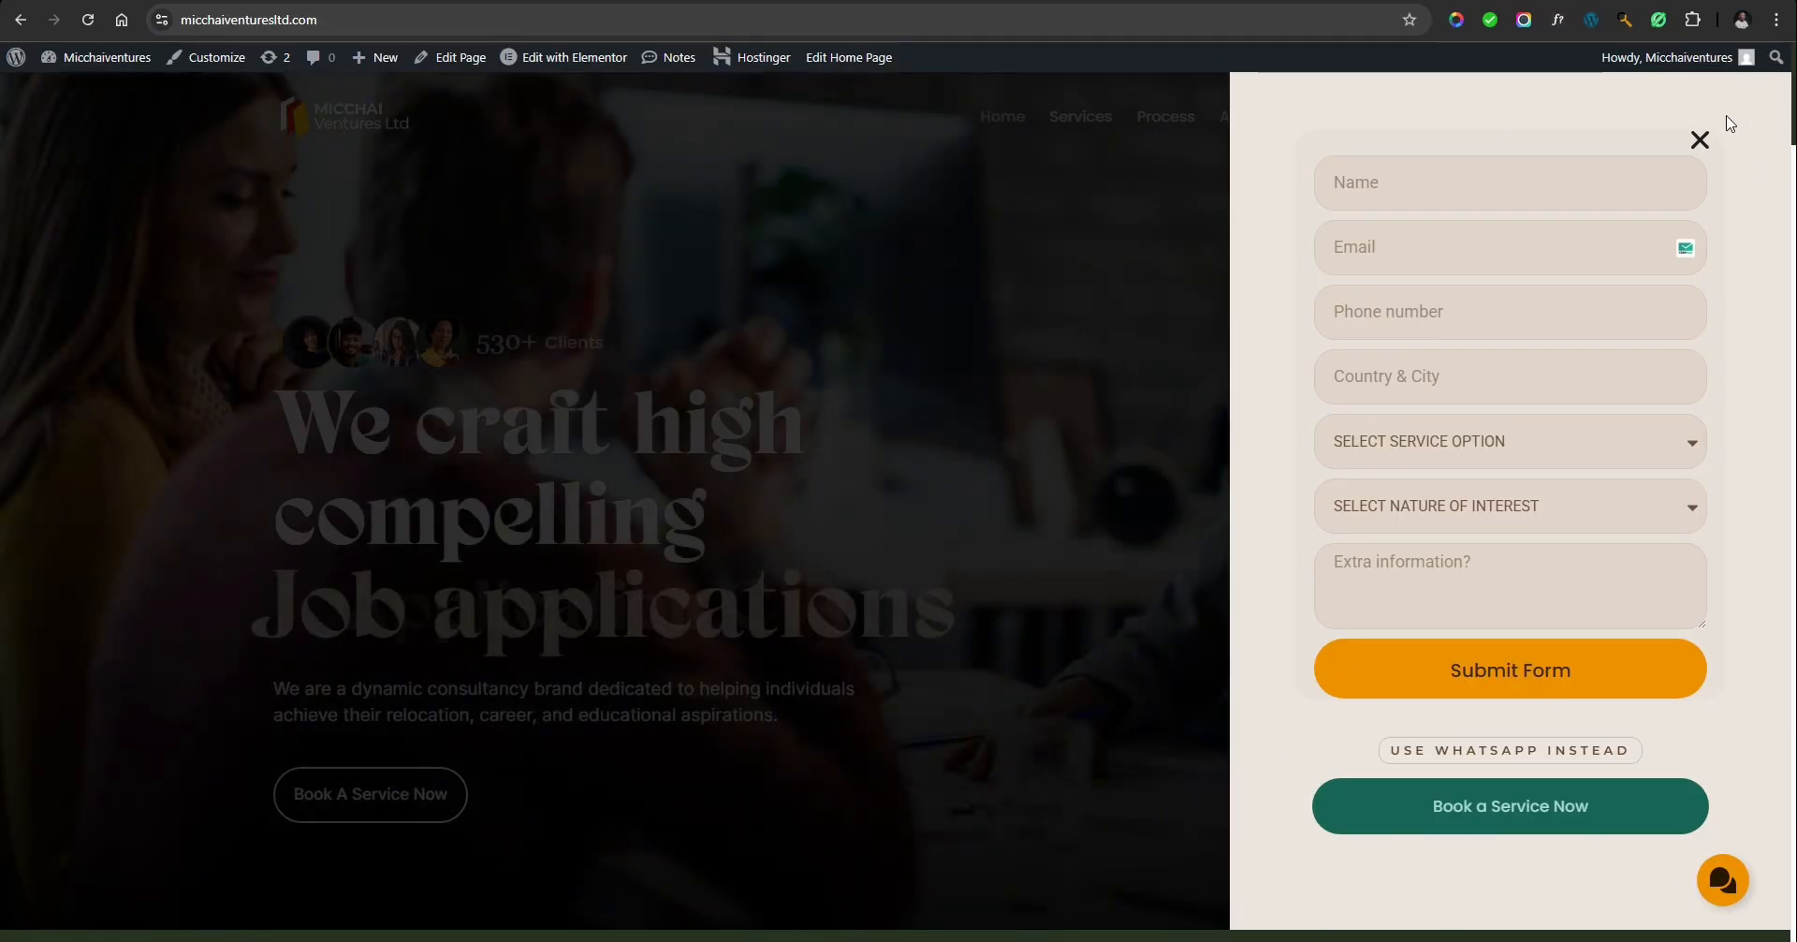
pyautogui.click(1700, 141)
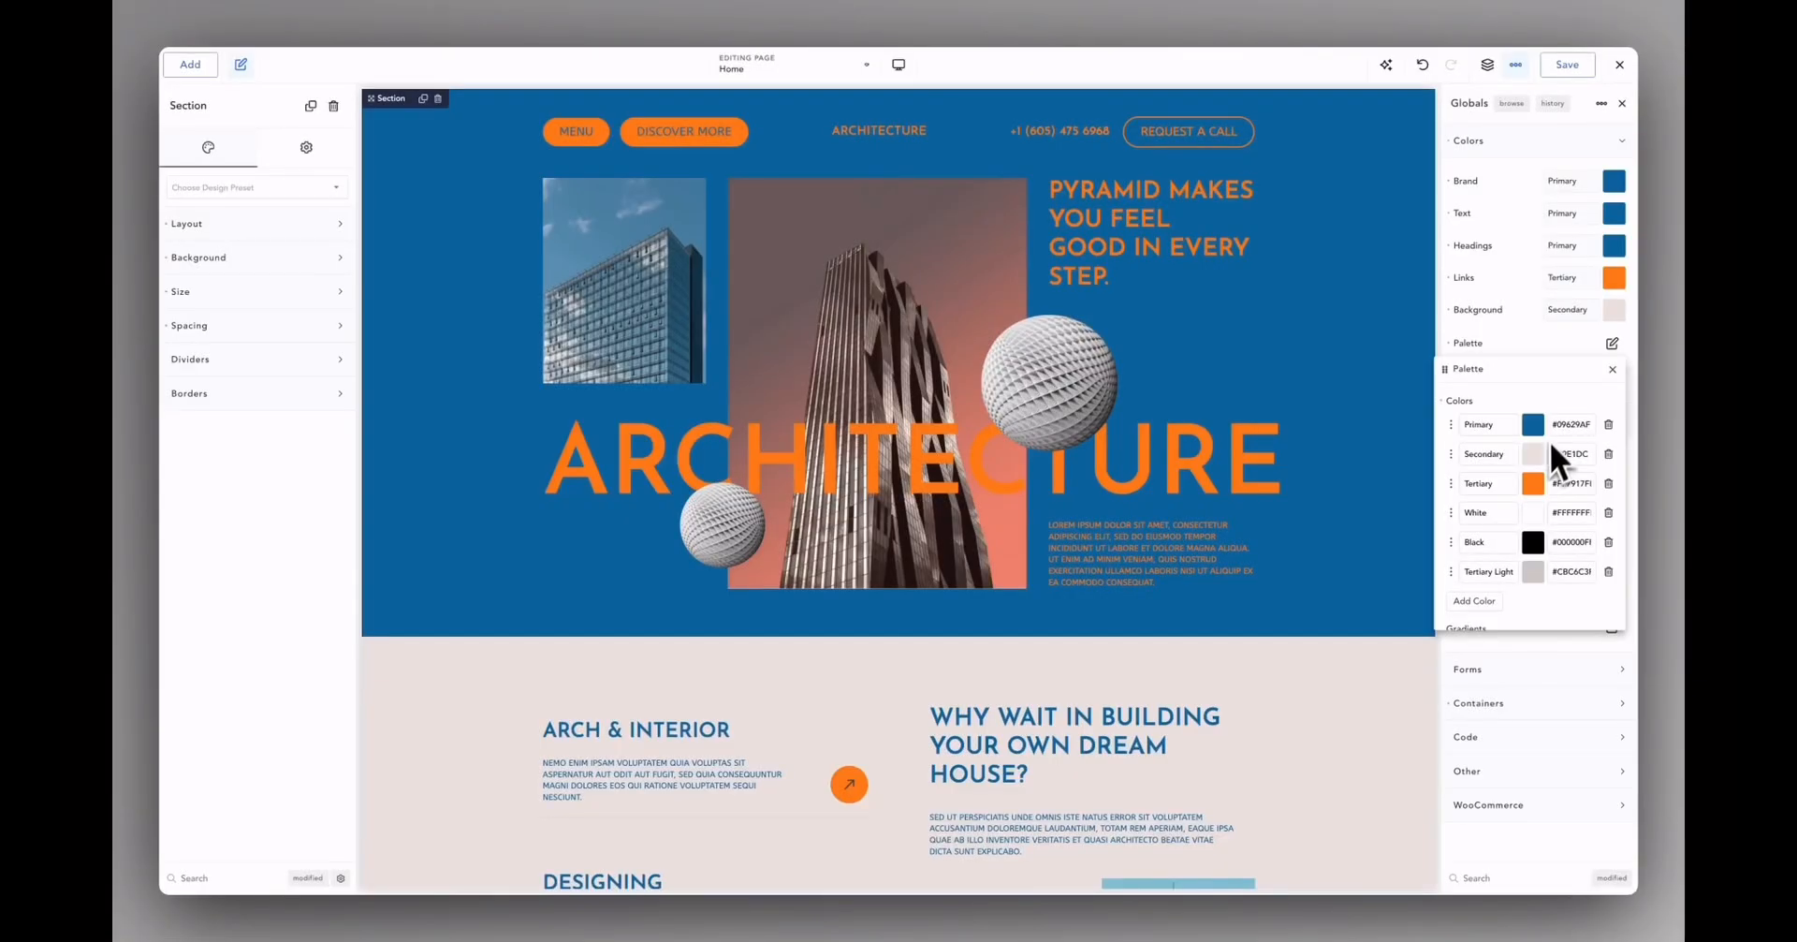
# Recolour the global palette in Breakdance, setting Tertiary to beige #E0C5B0 and Primary to a dark navy.
pyautogui.click(1528, 469)
pyautogui.moveTo(1491, 464)
pyautogui.mouseDown()
pyautogui.moveTo(1436, 562)
pyautogui.moveTo(1276, 484)
pyautogui.mouseUp()
pyautogui.click(1481, 430)
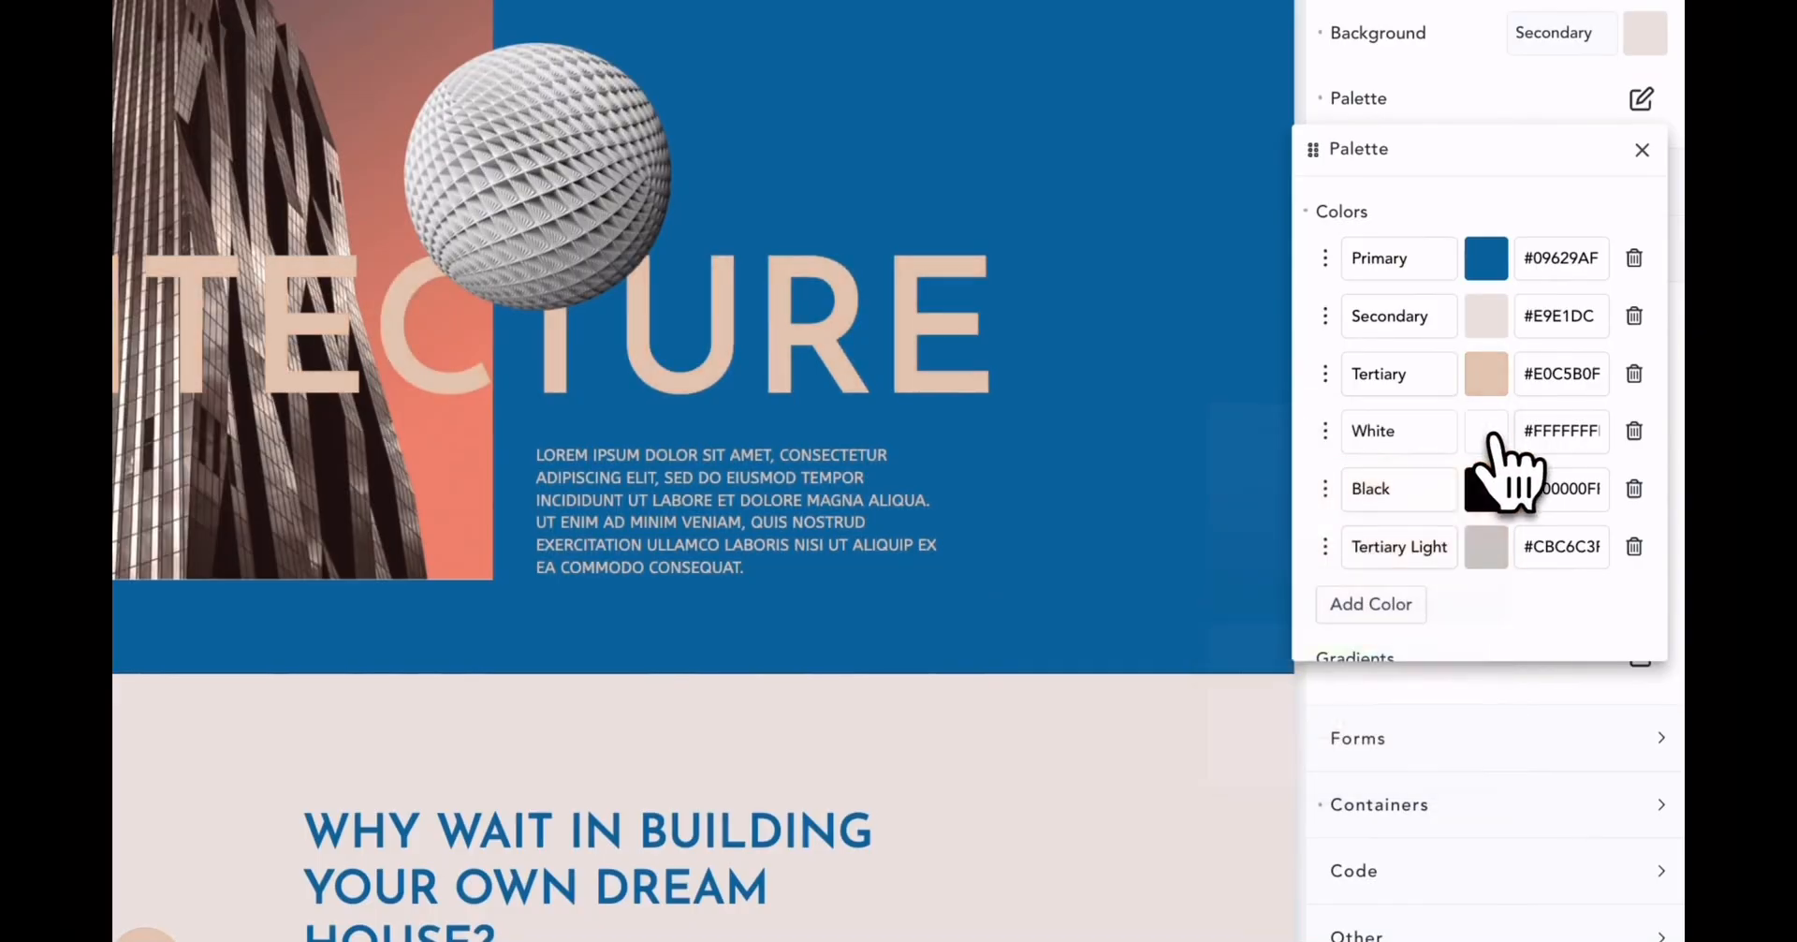
pyautogui.click(1486, 258)
pyautogui.moveTo(1493, 421); pyautogui.dragTo(1453, 488)
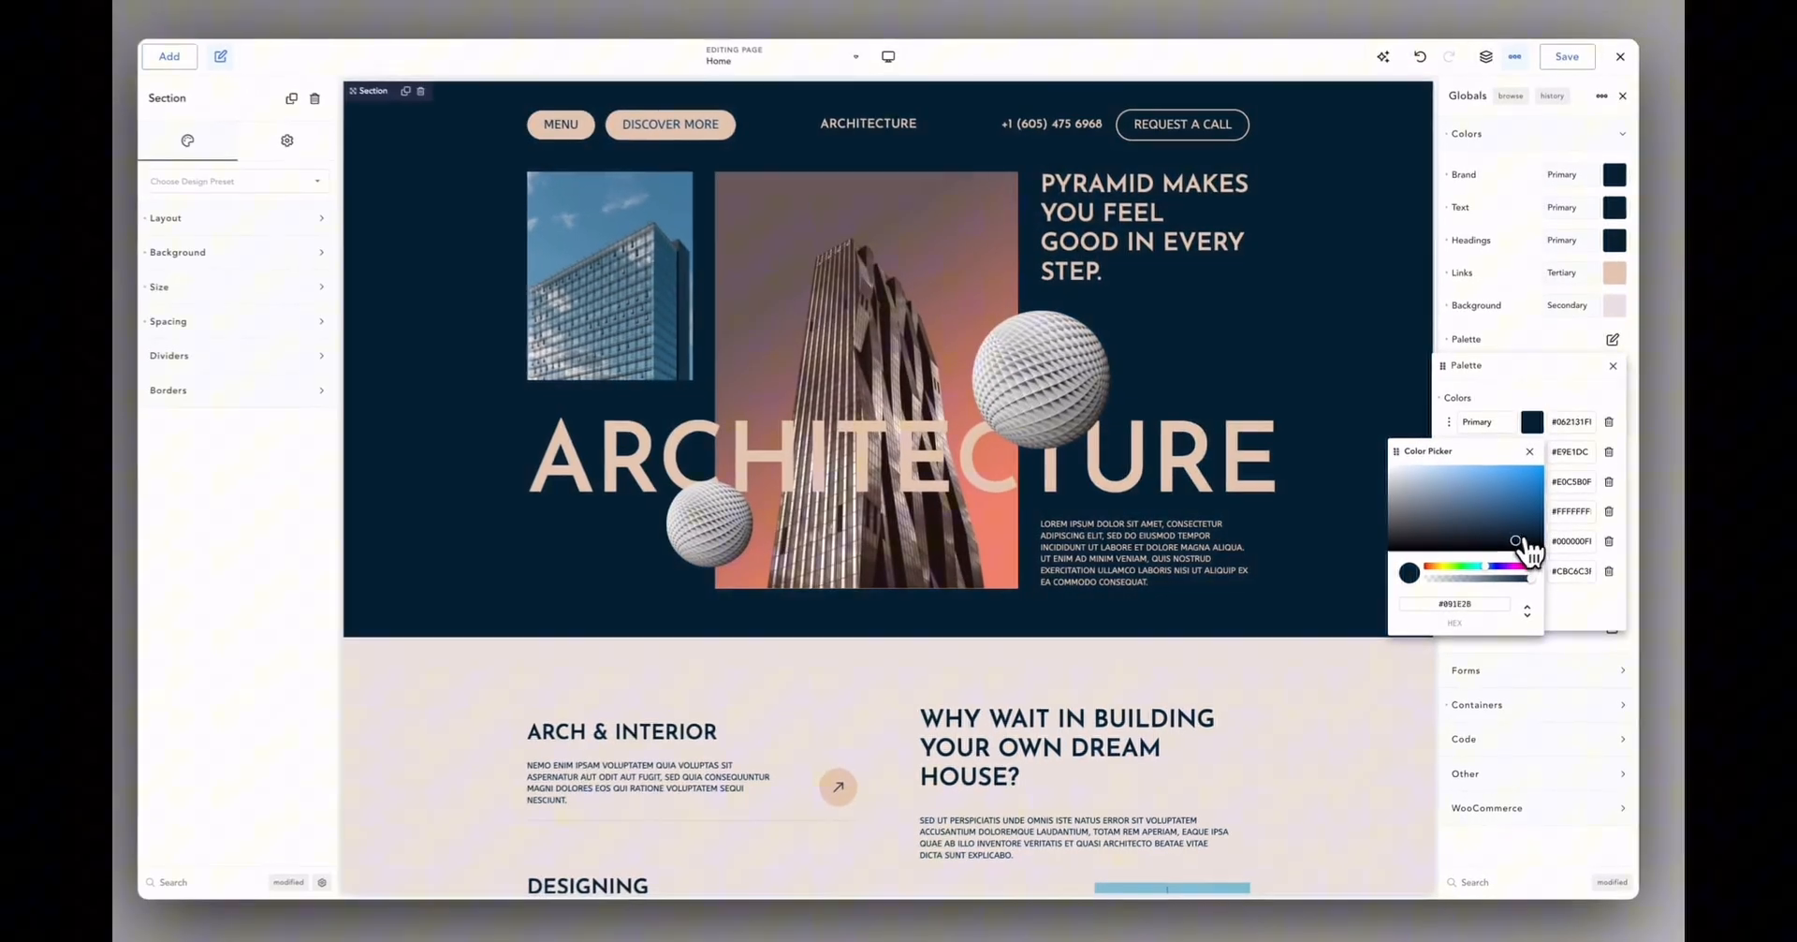
pyautogui.moveTo(1524, 544); pyautogui.dragTo(1448, 533)
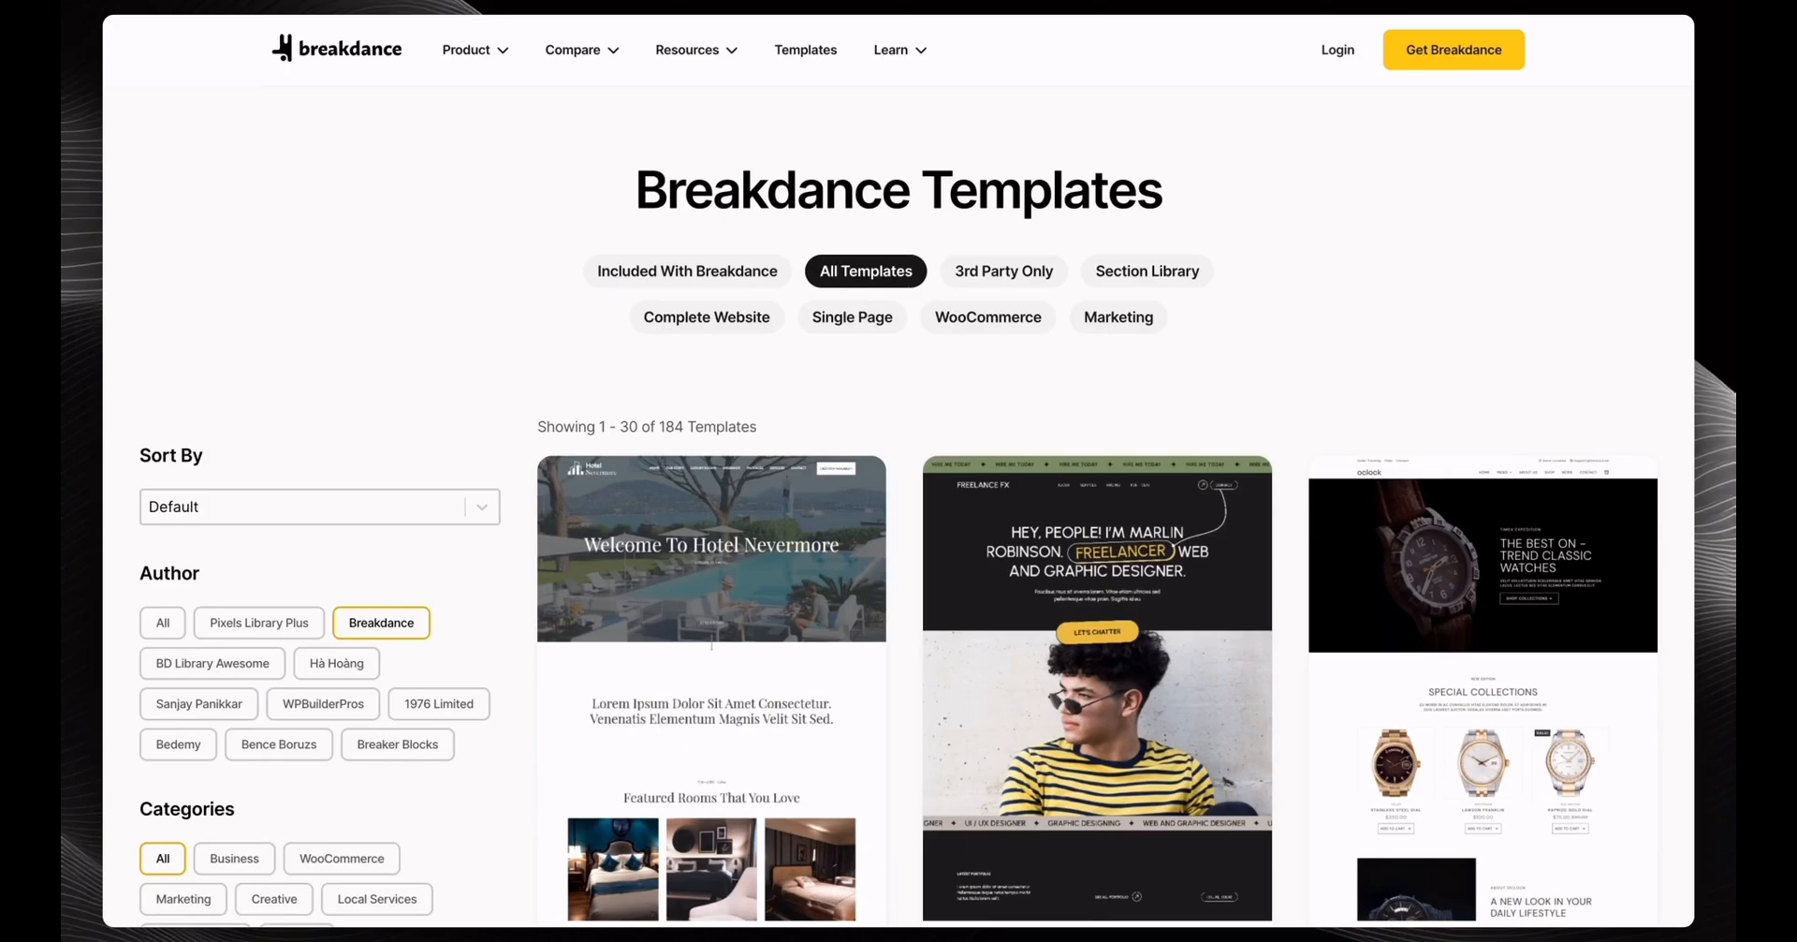
# Browse the Breakdance templates gallery.
pyautogui.scroll(-10, 1098, 468)
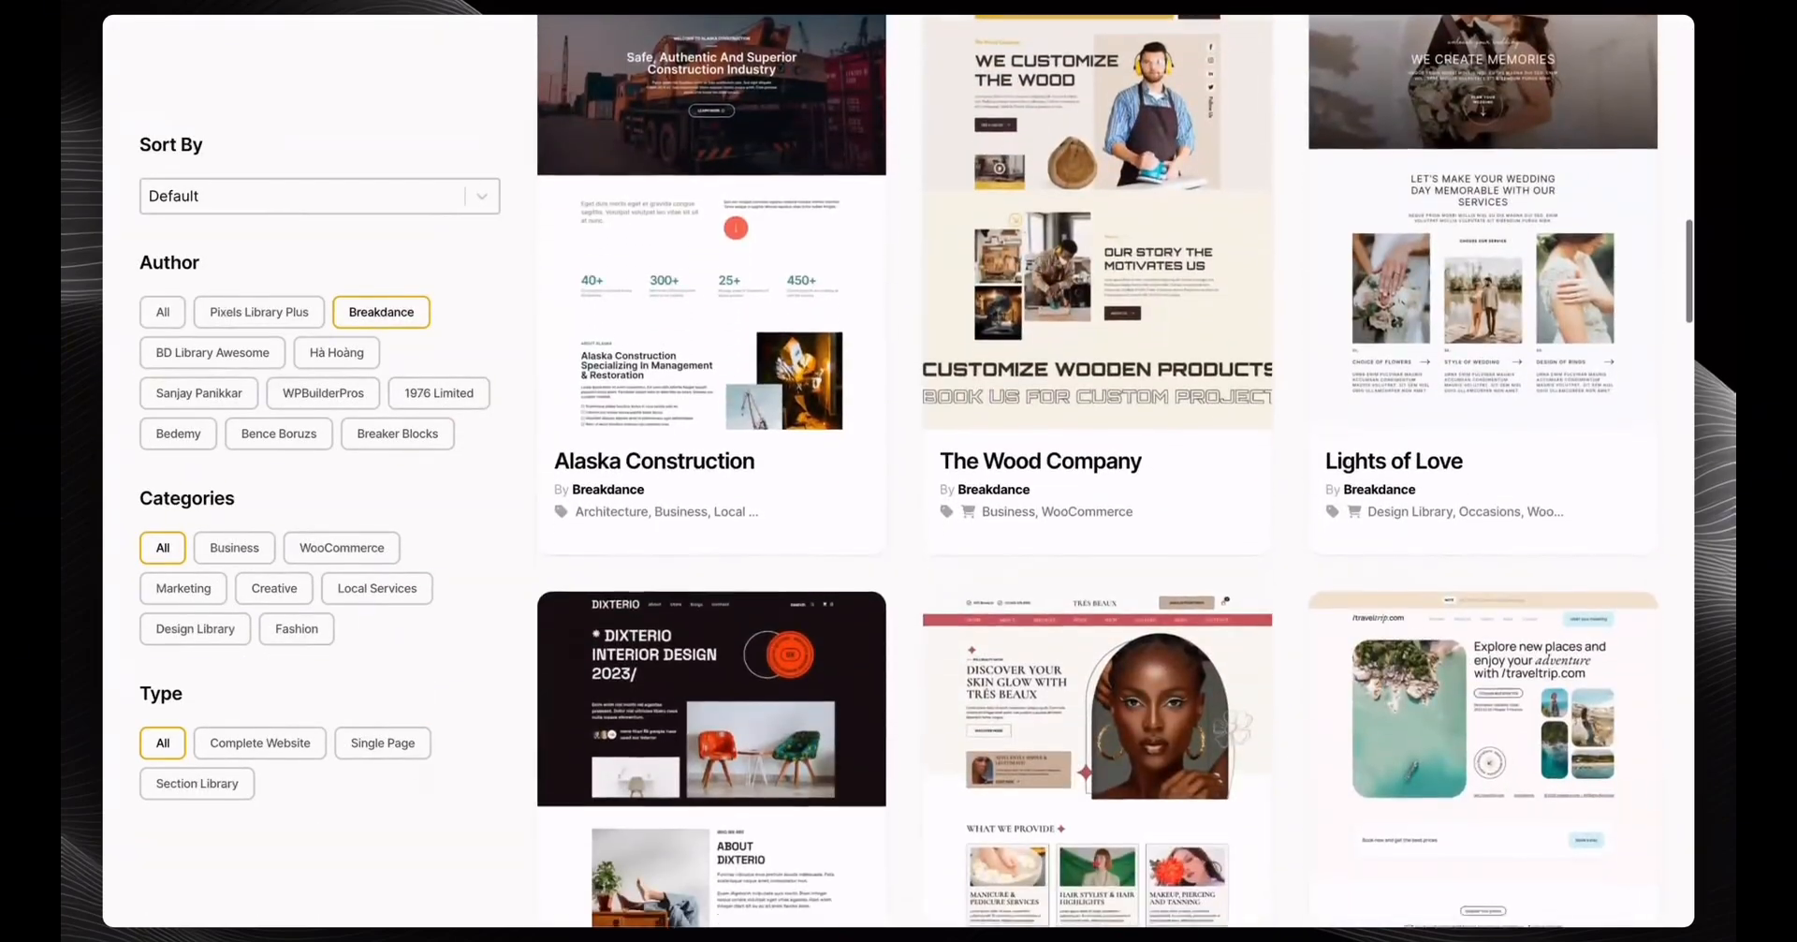
pyautogui.scroll(-15, 1098, 468)
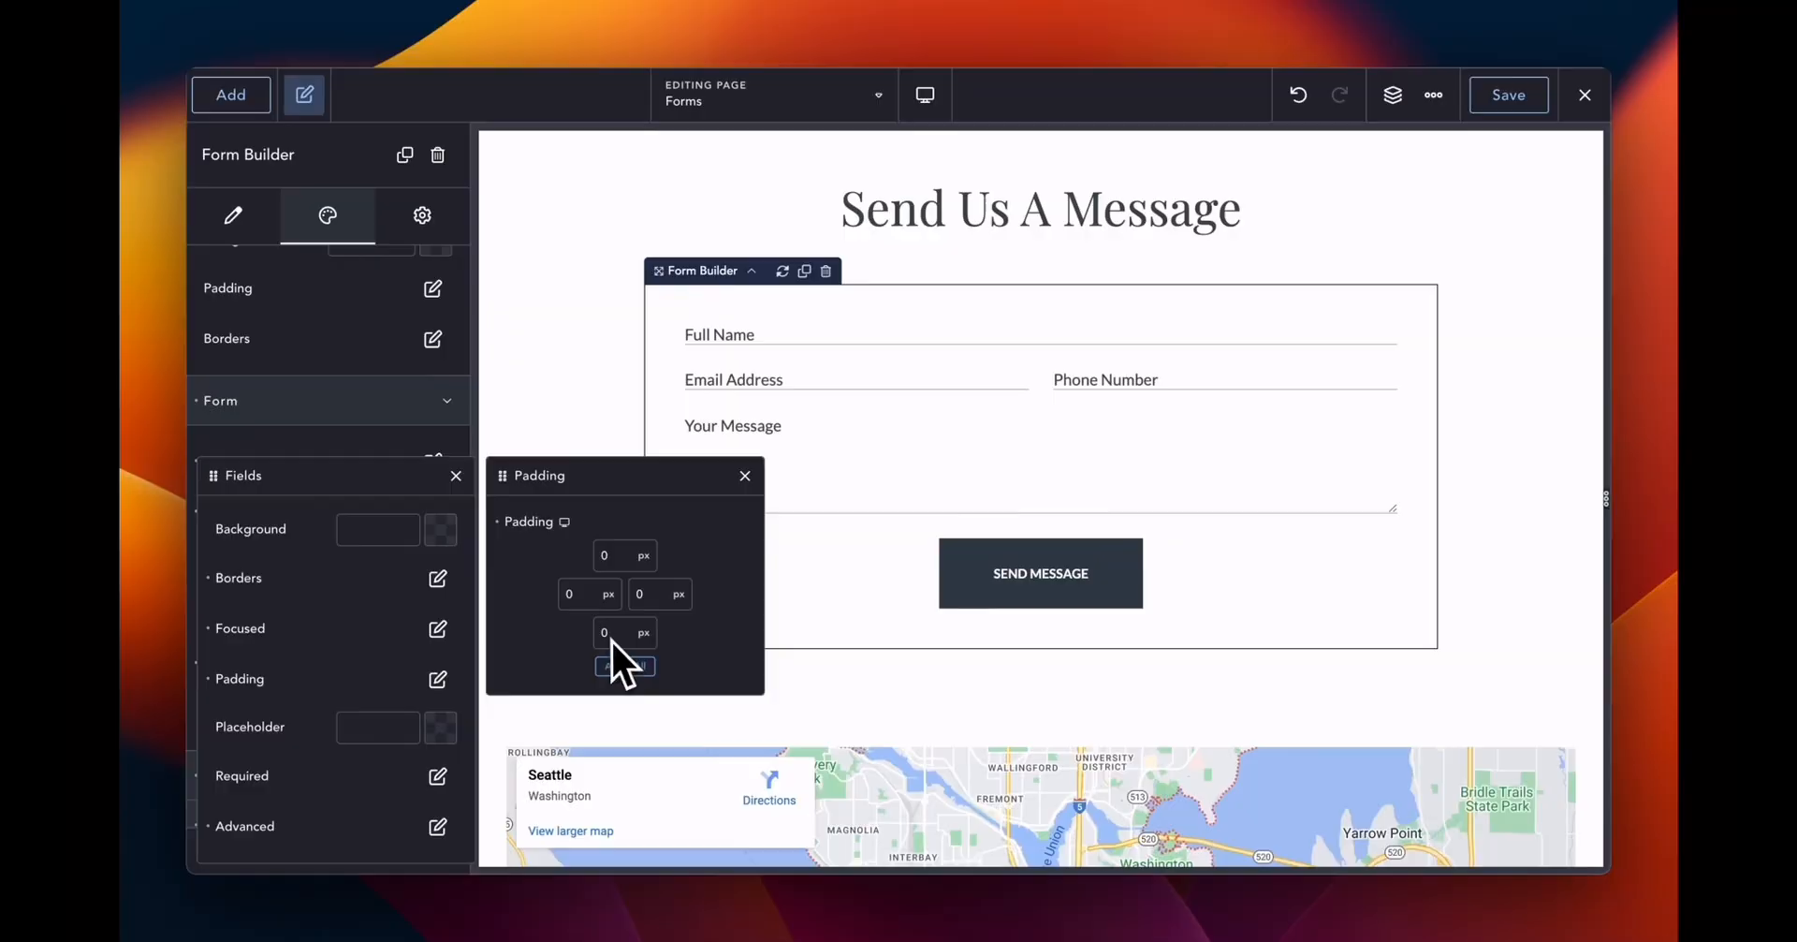
# Set the bottom padding of the contact form's fields to 20 px and check the spacing of the fields.
pyautogui.click(610, 632)
pyautogui.write('20')
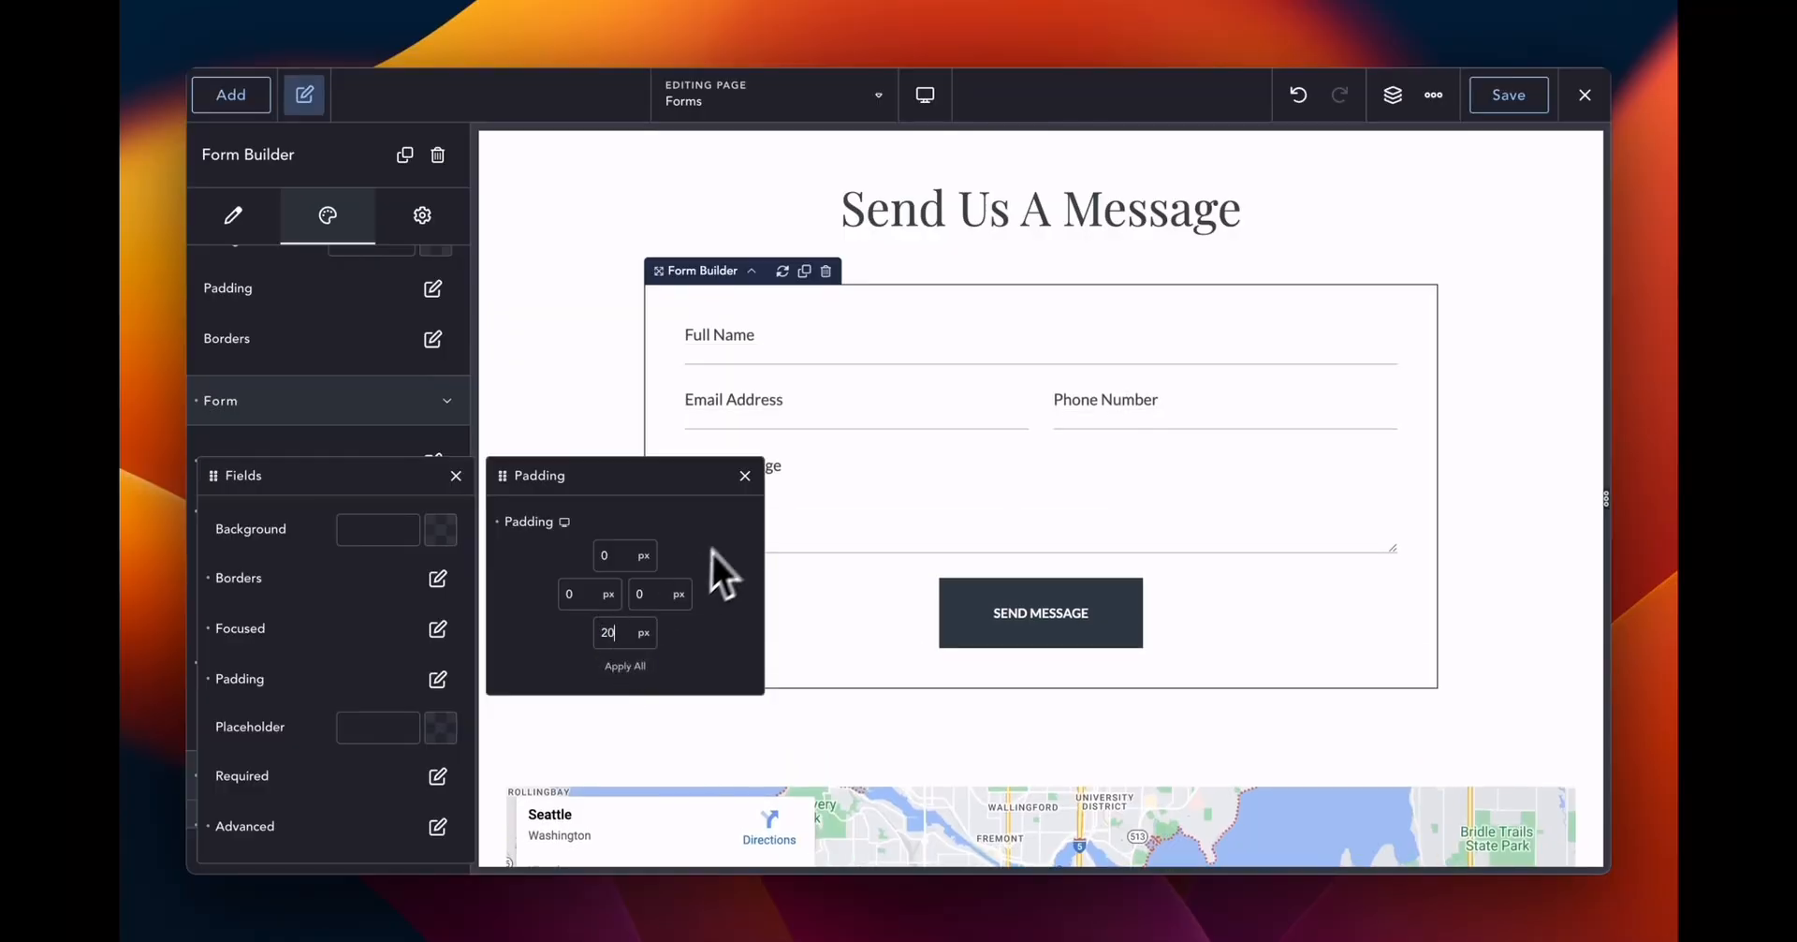
pyautogui.click(743, 474)
pyautogui.click(792, 336)
pyautogui.click(793, 394)
pyautogui.click(784, 515)
pyautogui.click(1088, 405)
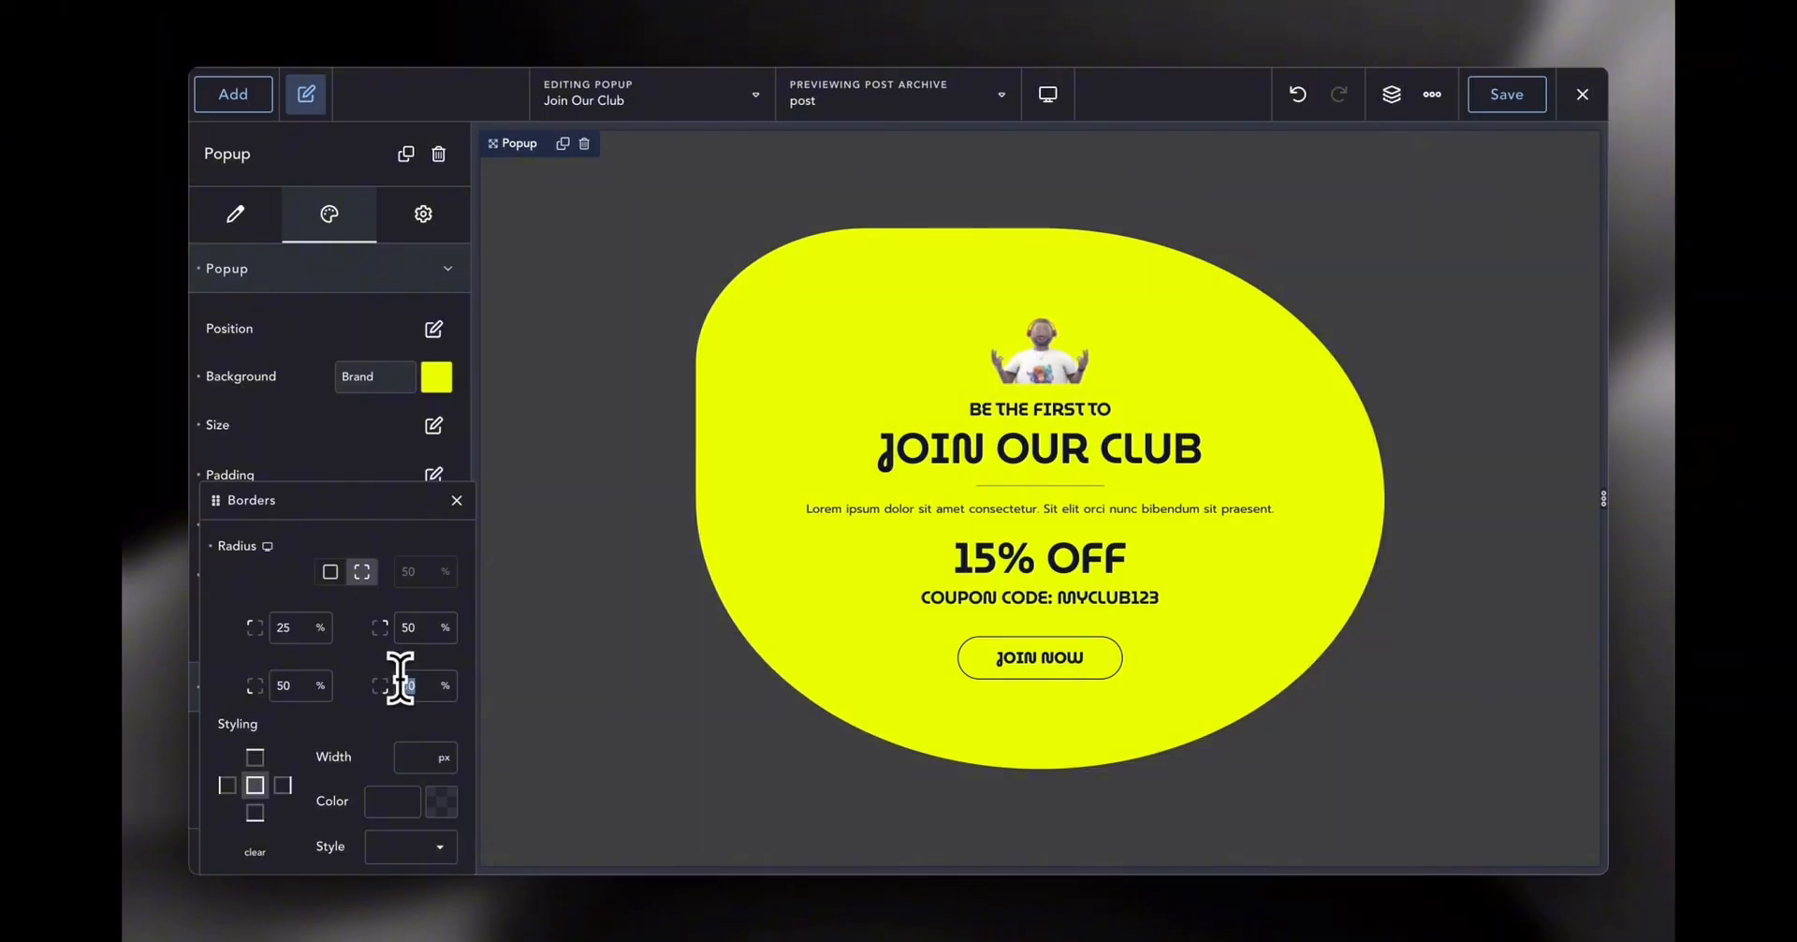
# Set the bottom-right border radius of the Join Our Club popup to 25%.
pyautogui.write('25')
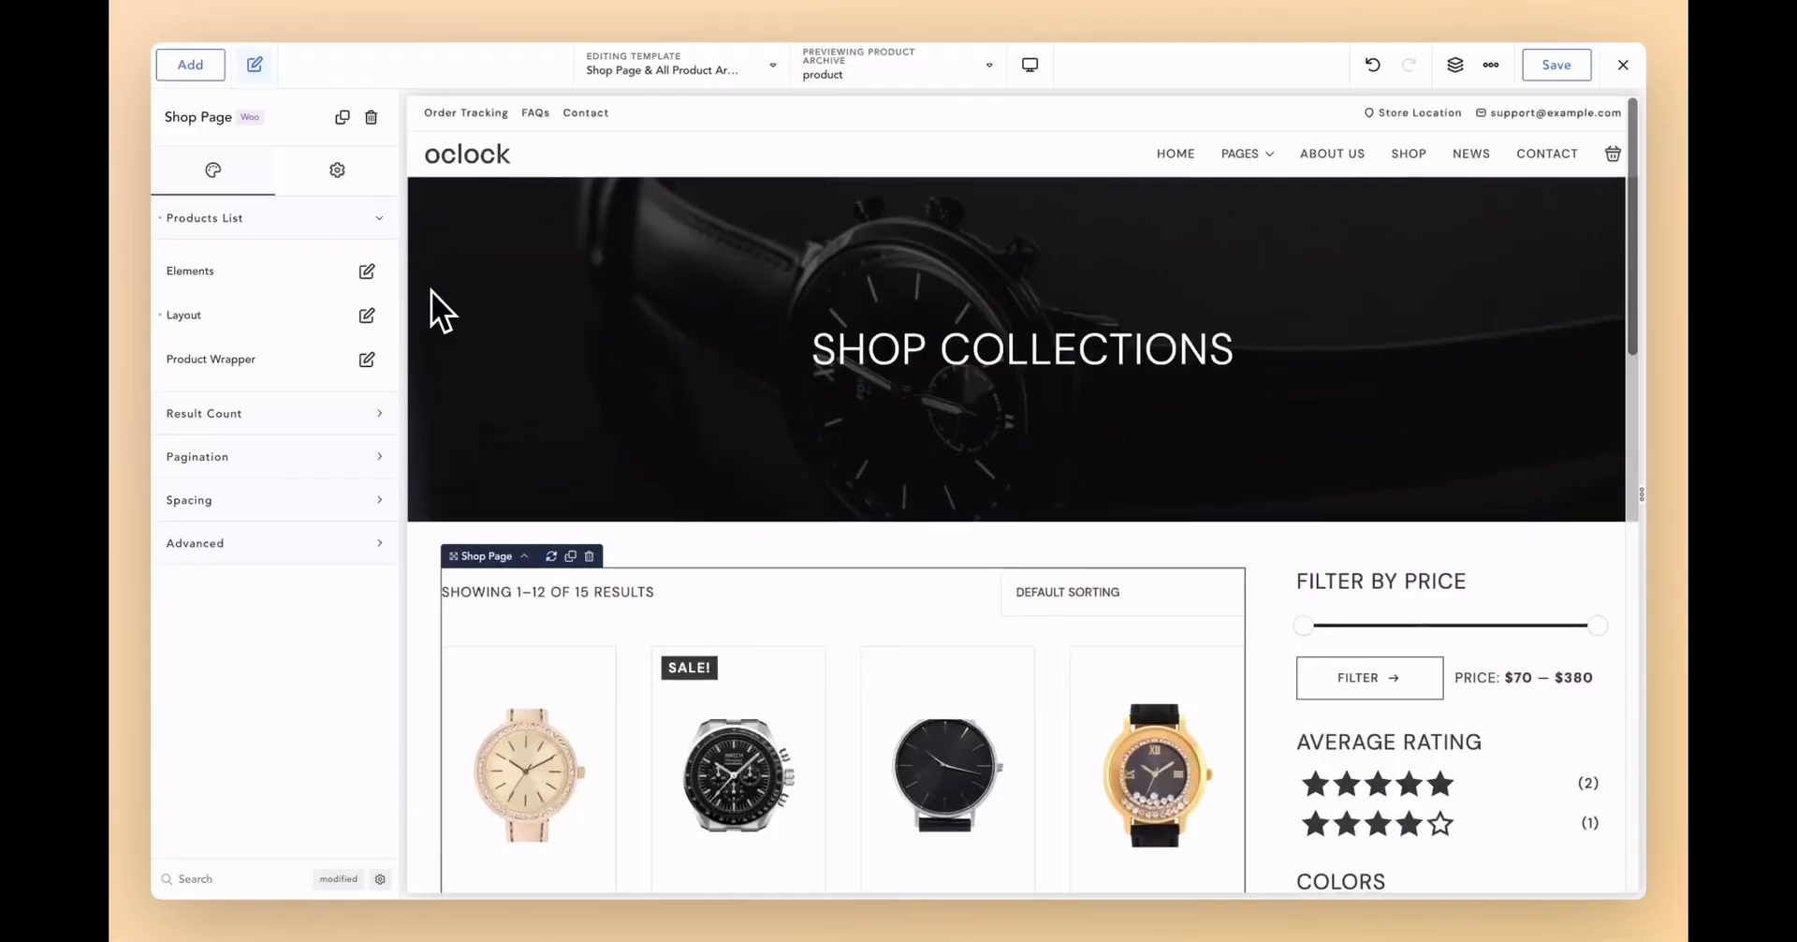
# Reduce the Products Per Row in the shop page's product list layout.
pyautogui.scroll(-5, 440, 309)
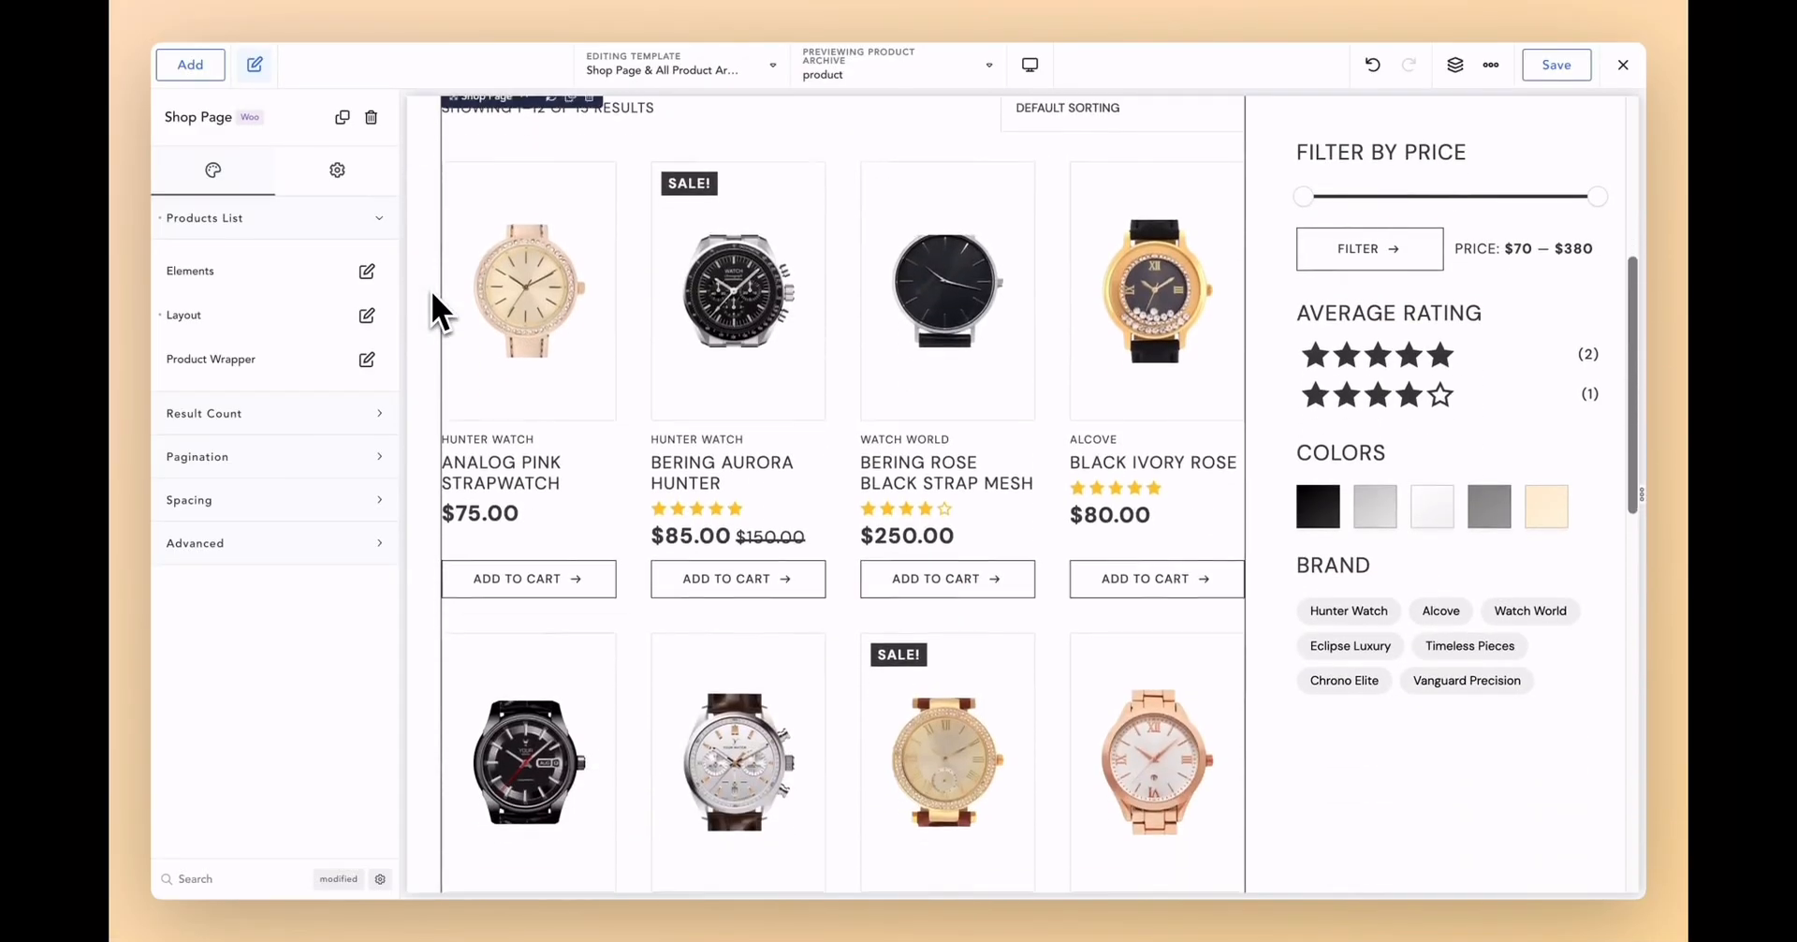
pyautogui.scroll(-5, 431, 290)
pyautogui.click(366, 315)
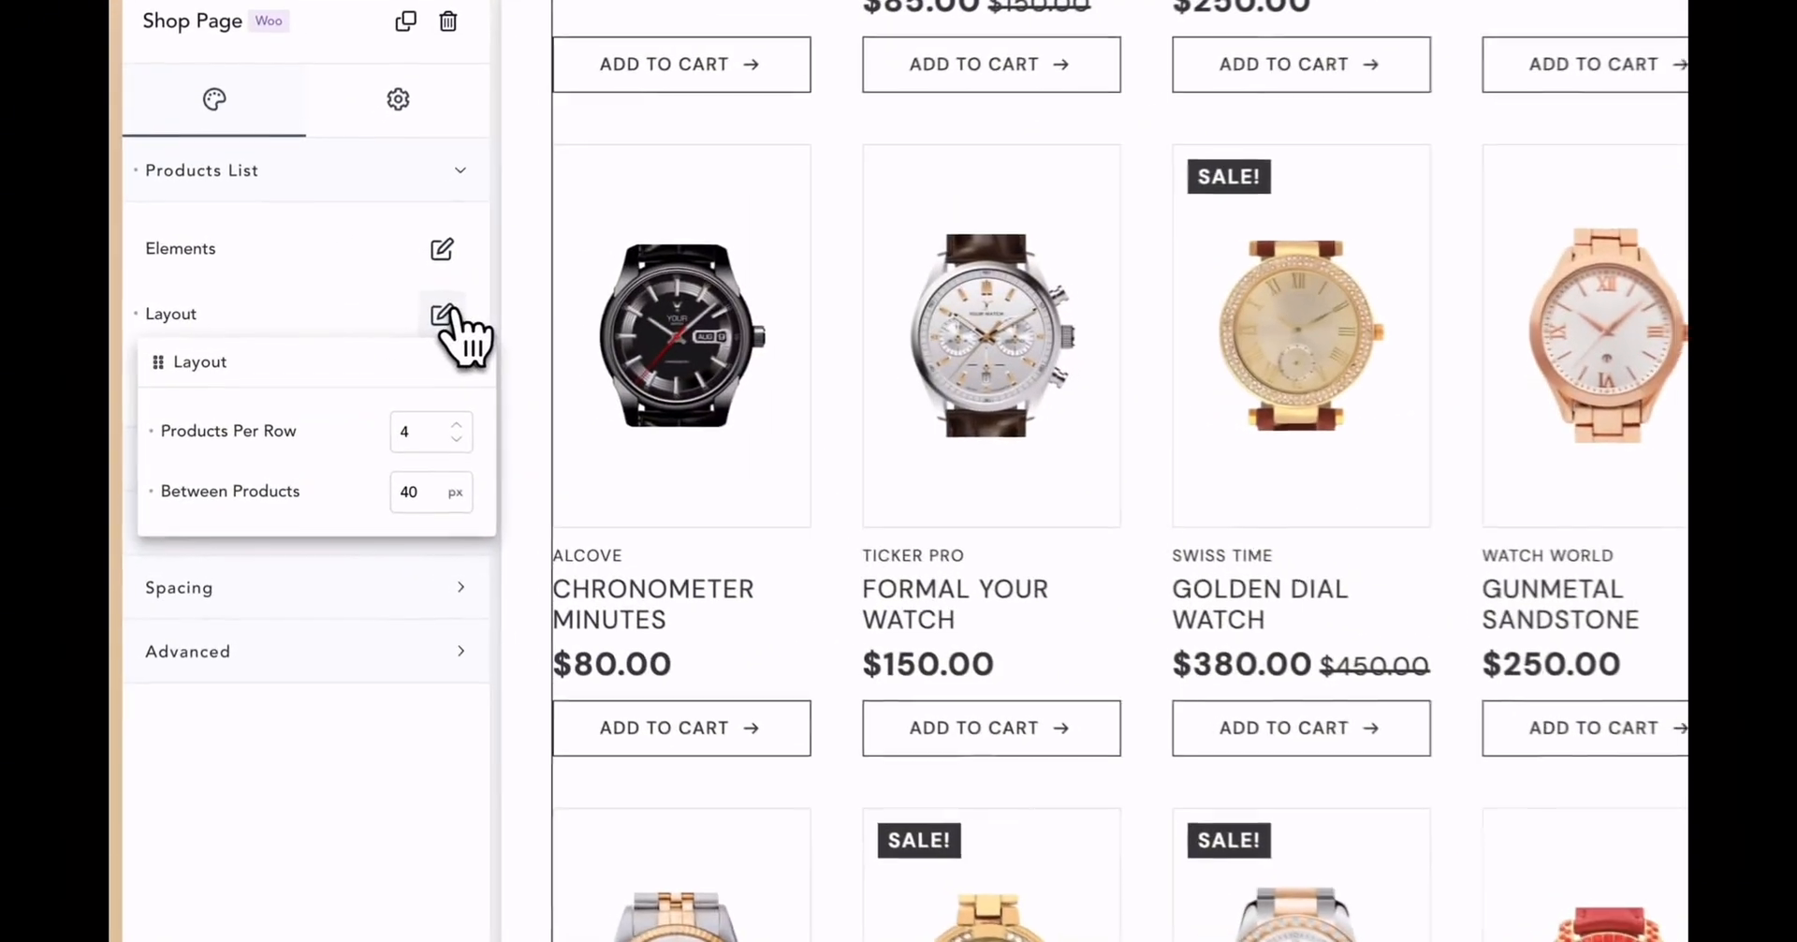
pyautogui.click(456, 438)
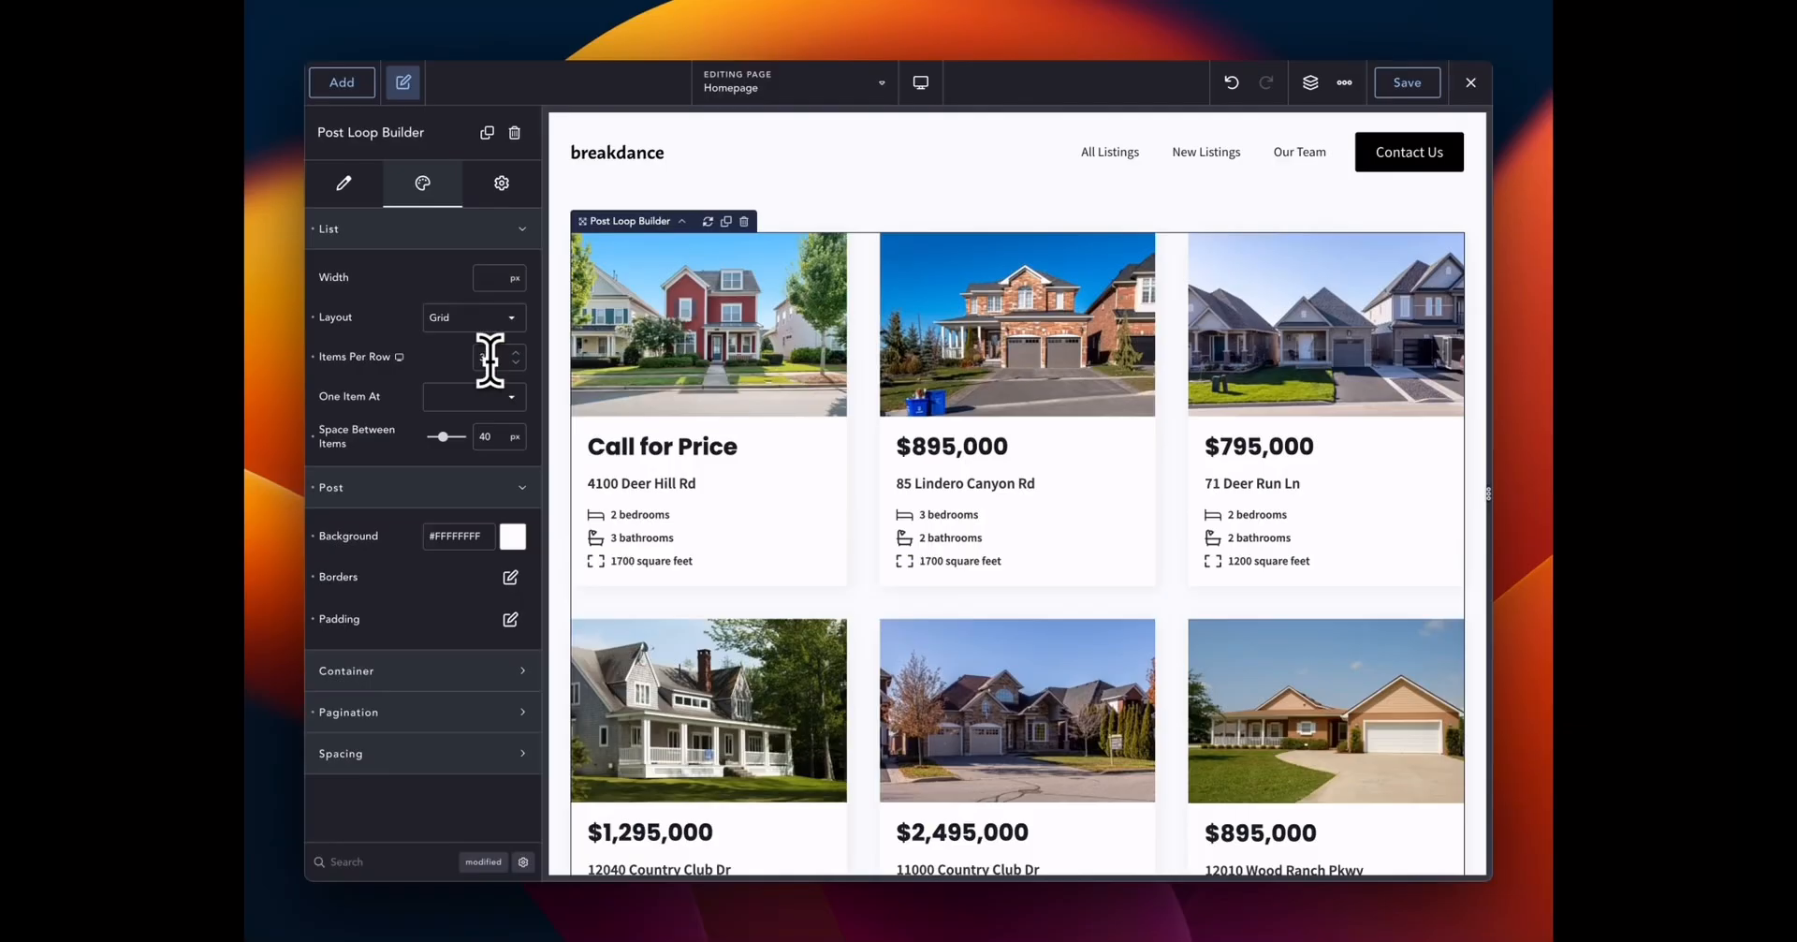
# Change the Post Loop Builder's list layout to Slider and page through the property listings.
pyautogui.click(474, 317)
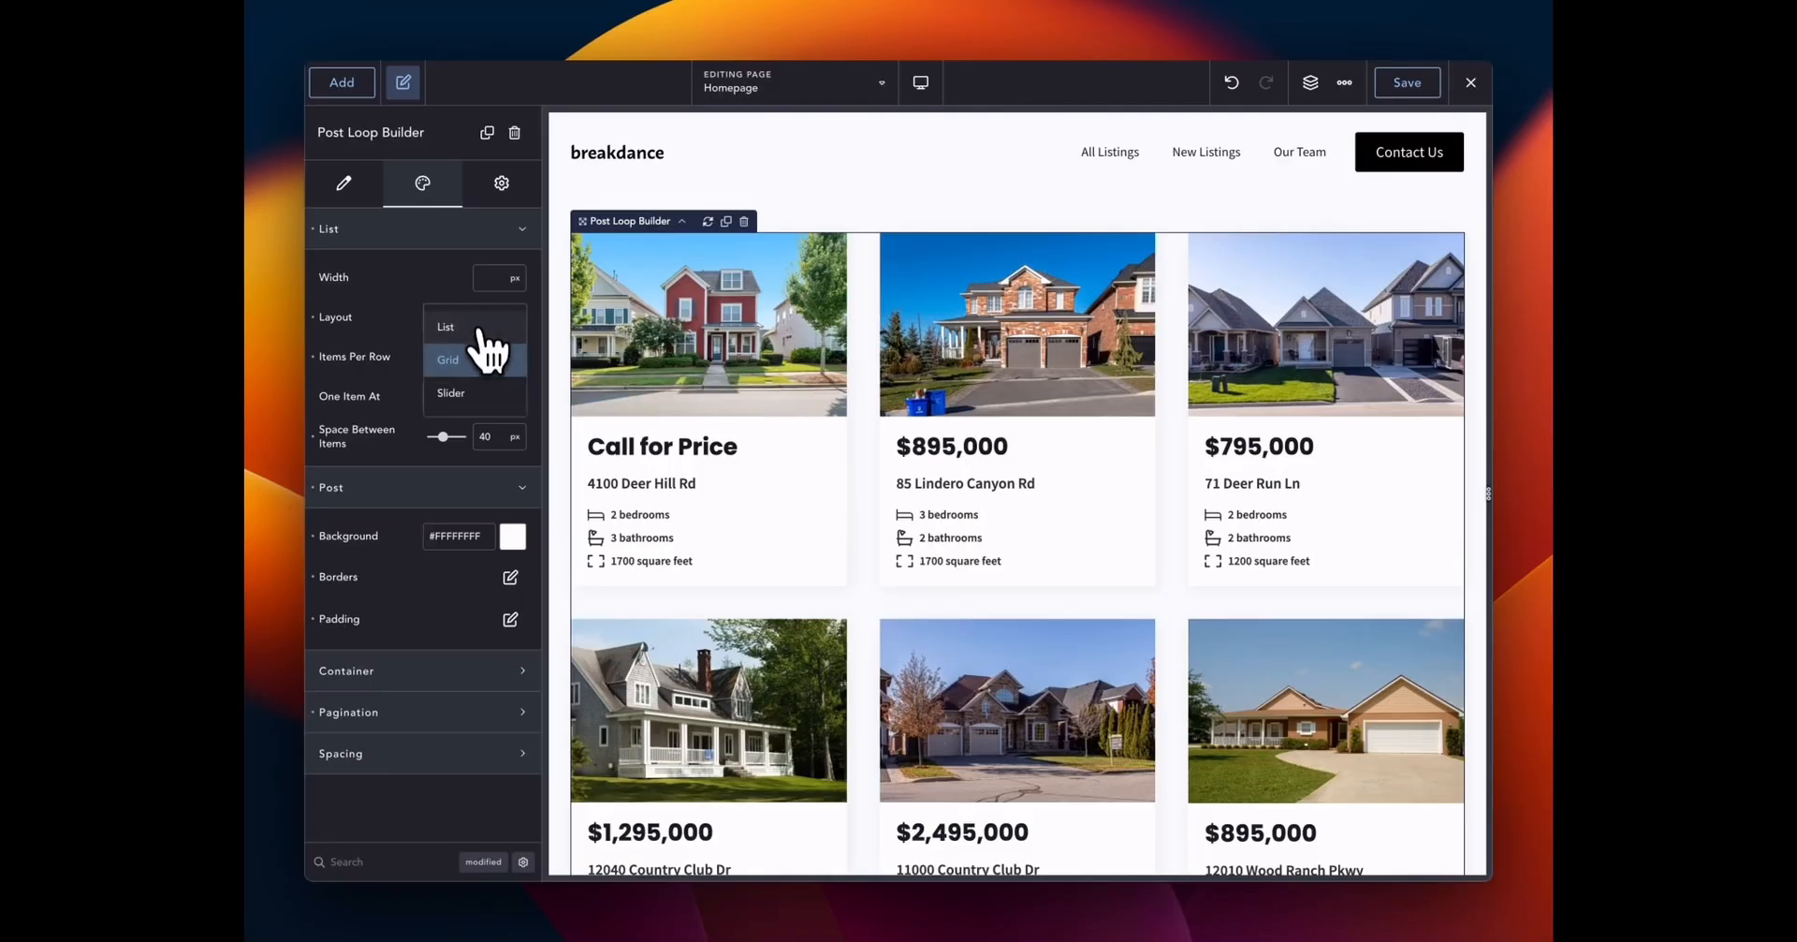
pyautogui.click(480, 354)
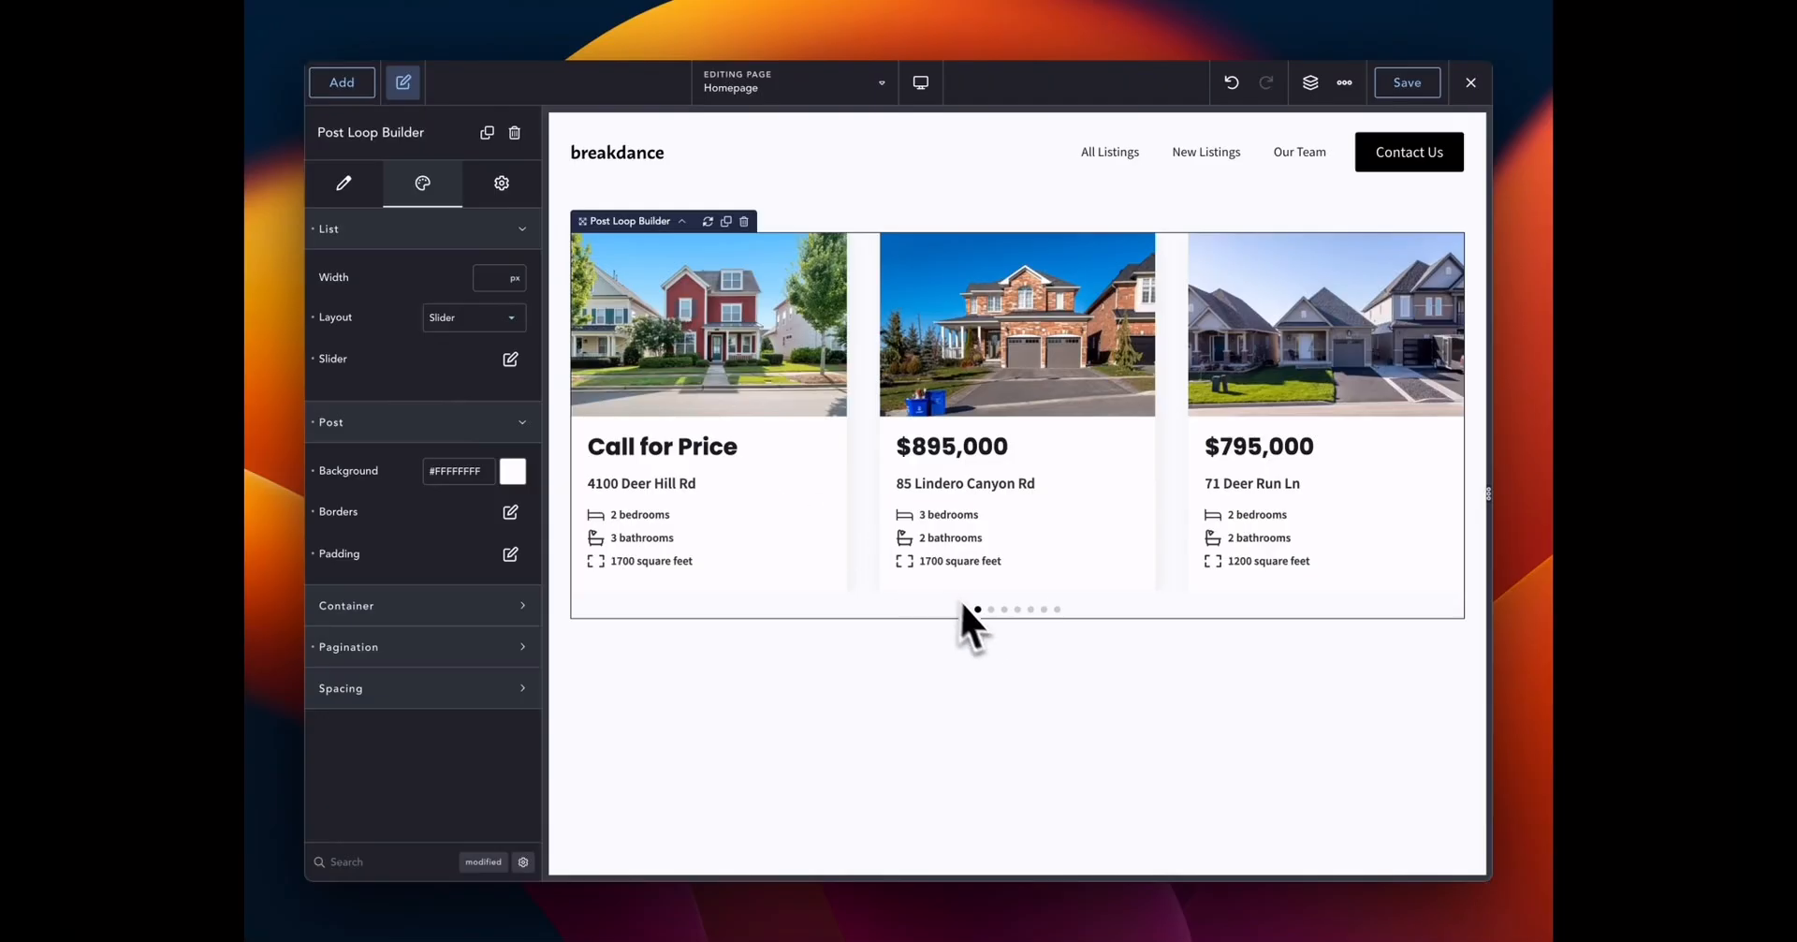
pyautogui.click(991, 610)
pyautogui.click(1005, 609)
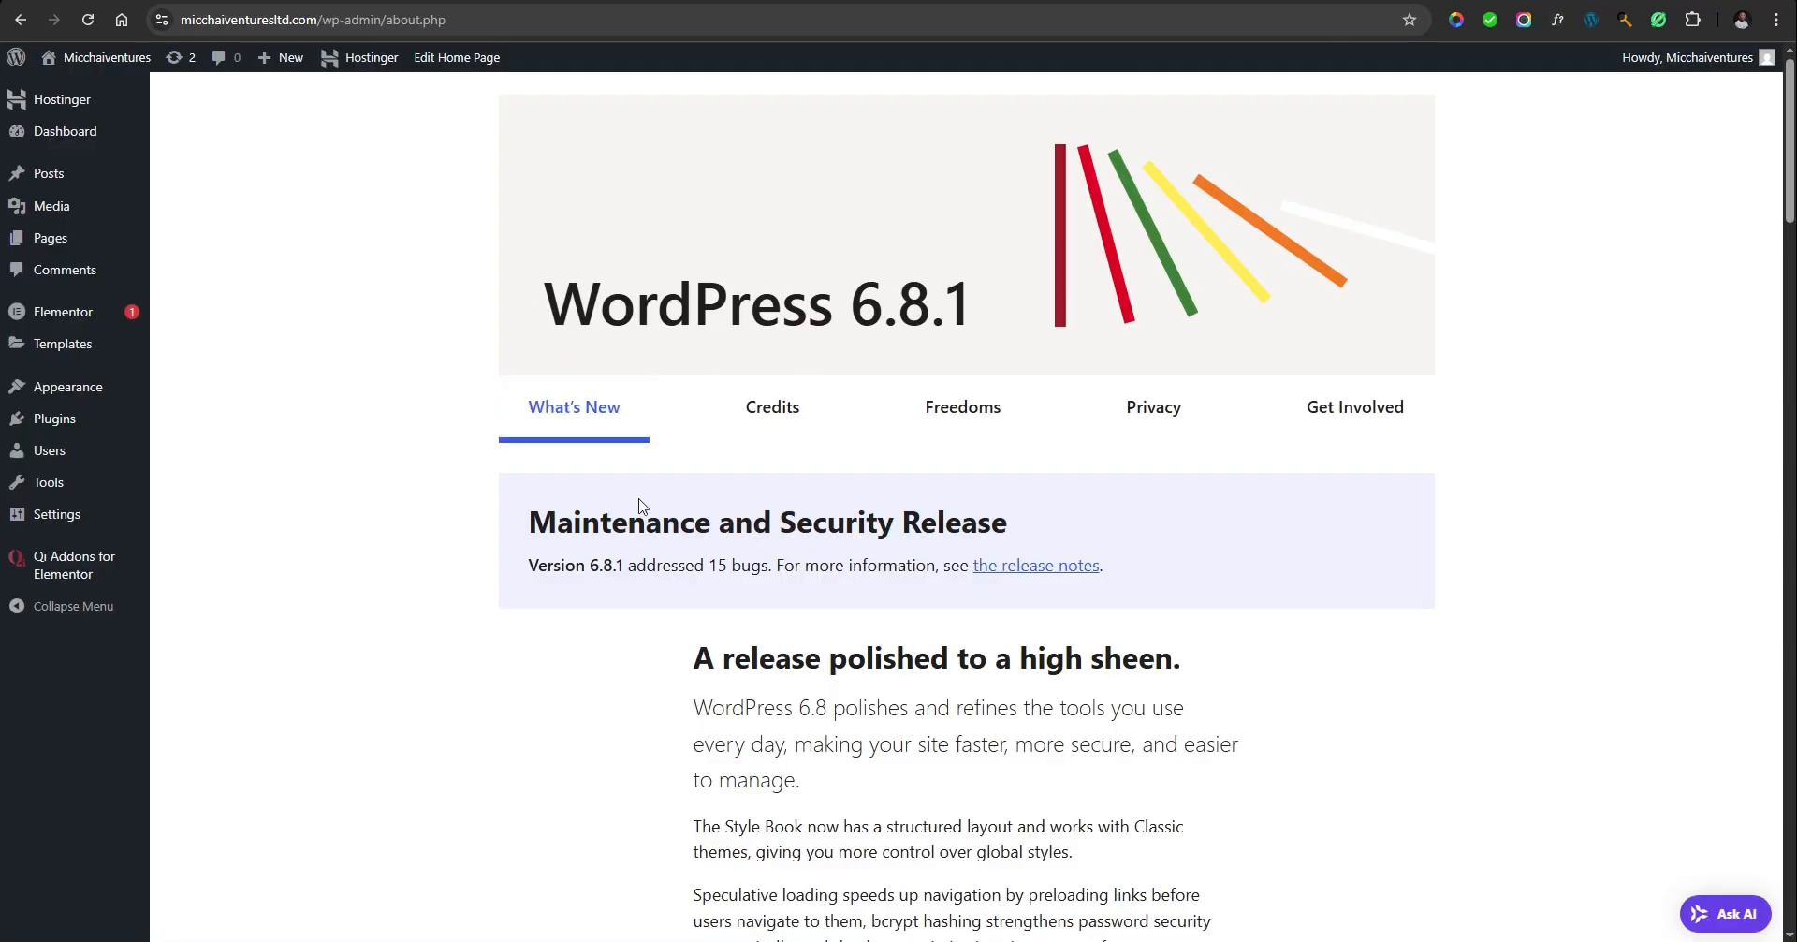
# Open the Elementor Popups template list on the Micchai WordPress site and view its template import form.
pyautogui.moveTo(78, 354)
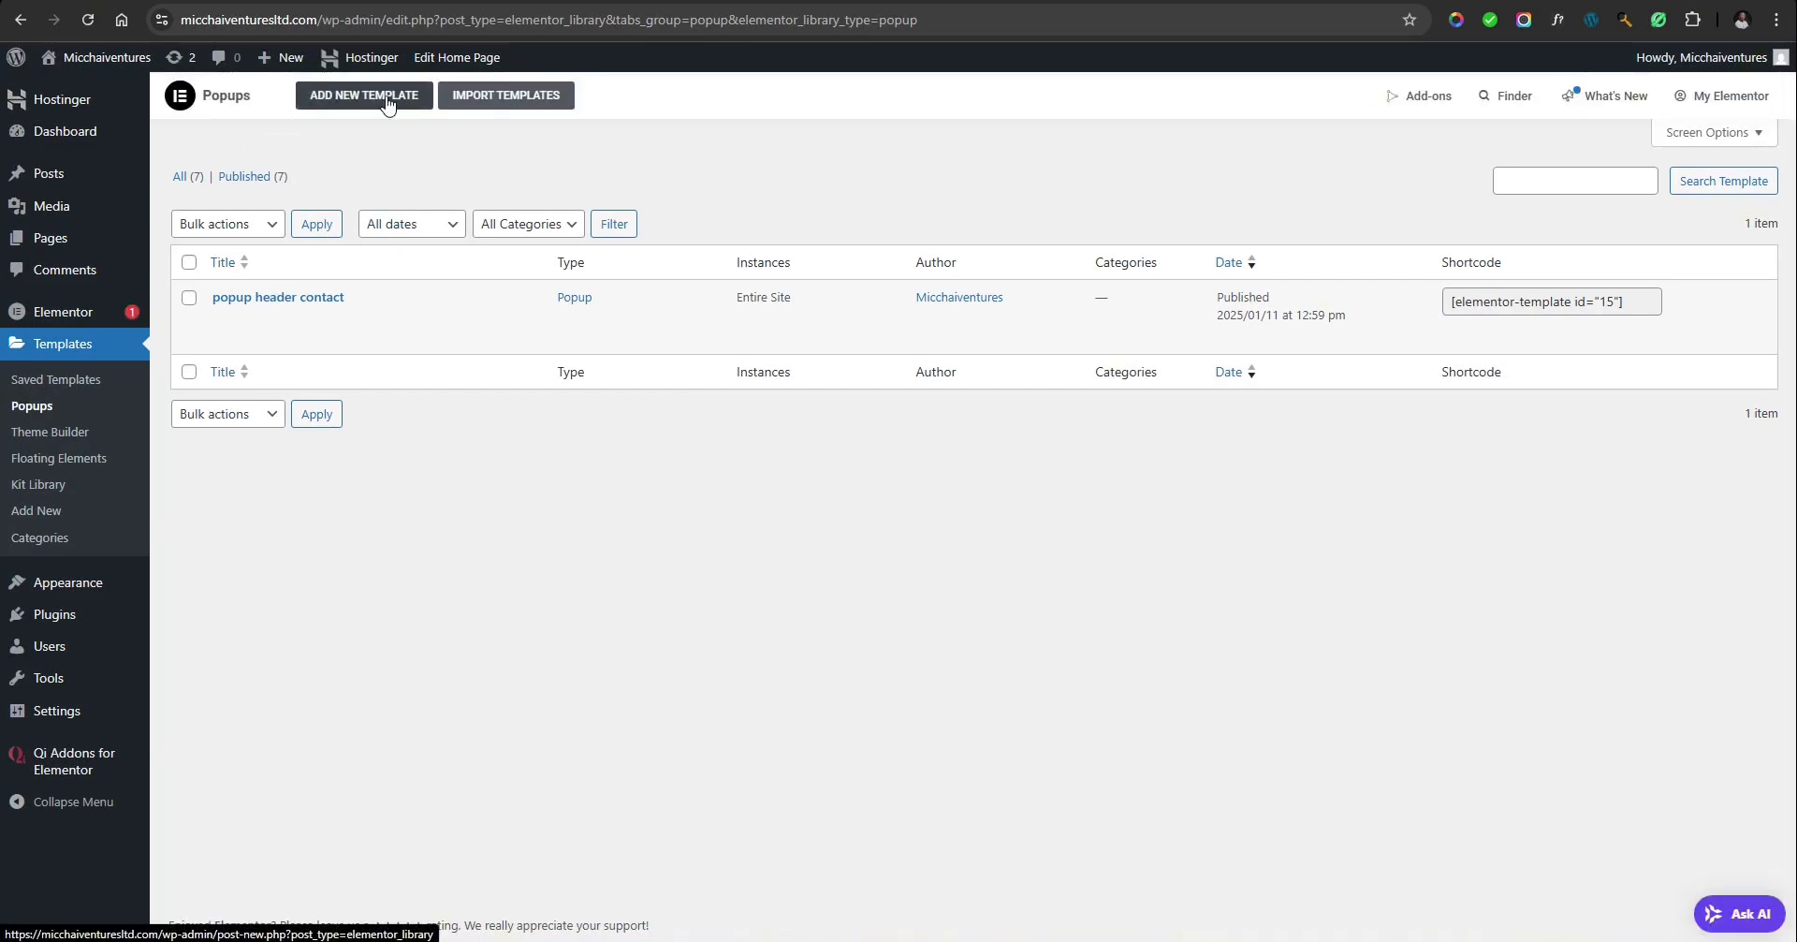
pyautogui.click(387, 105)
pyautogui.click(695, 121)
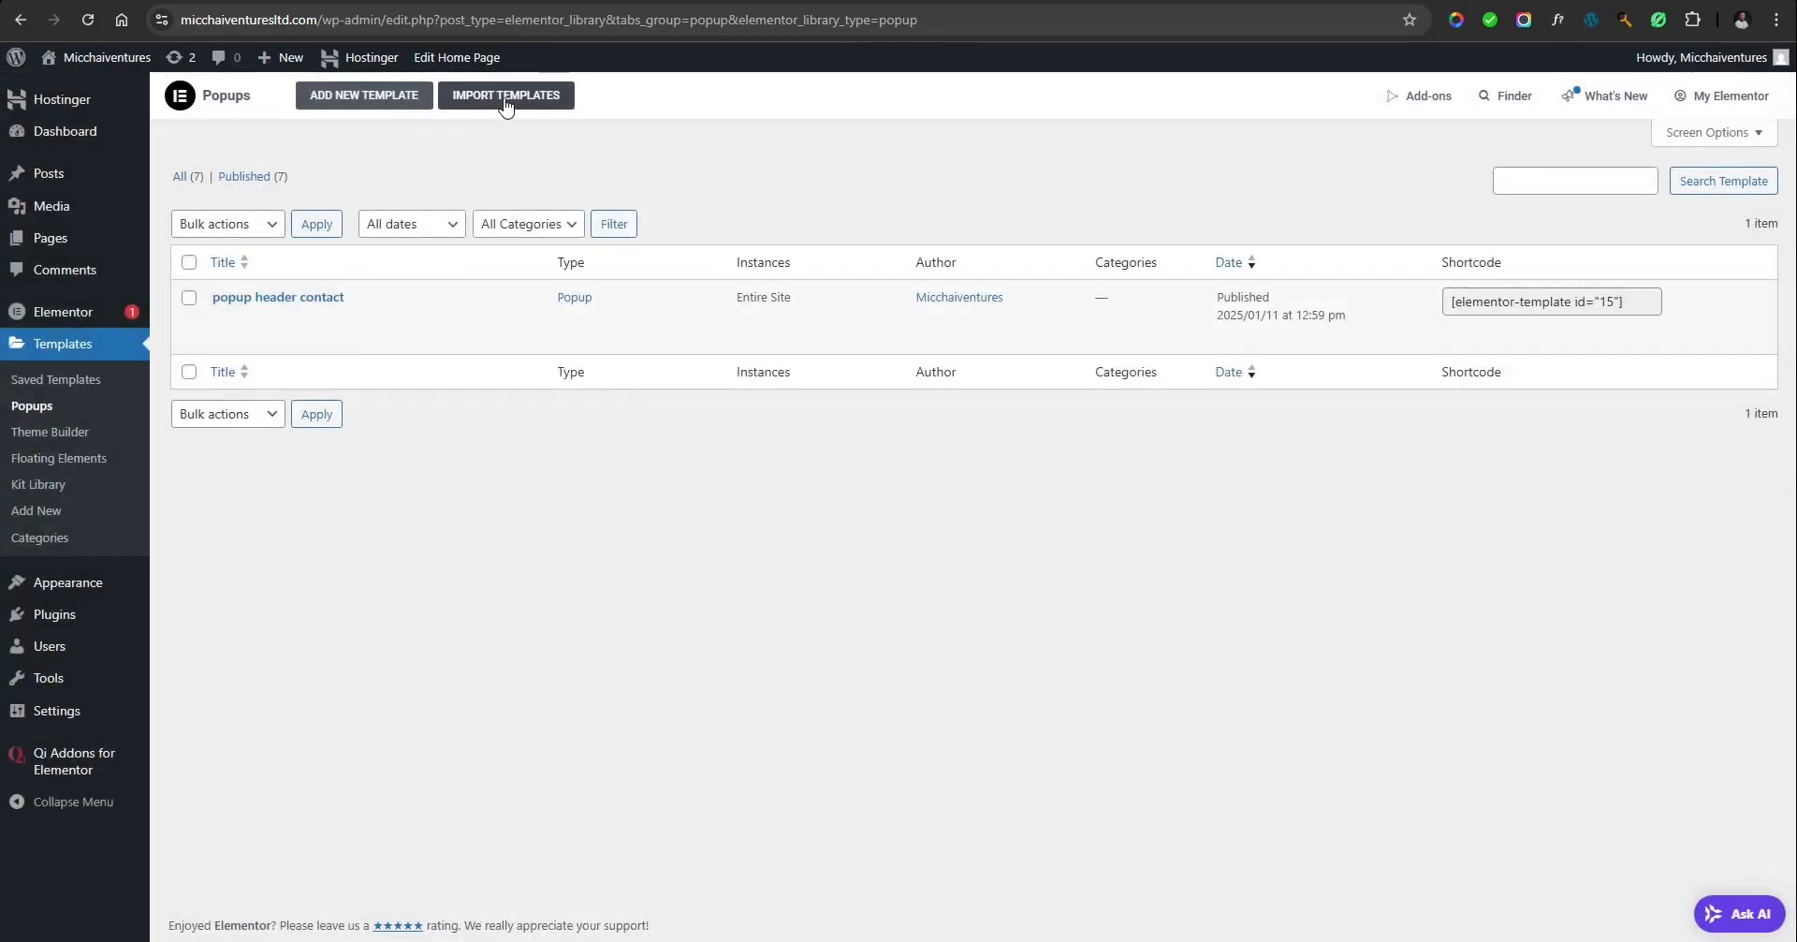
pyautogui.click(503, 99)
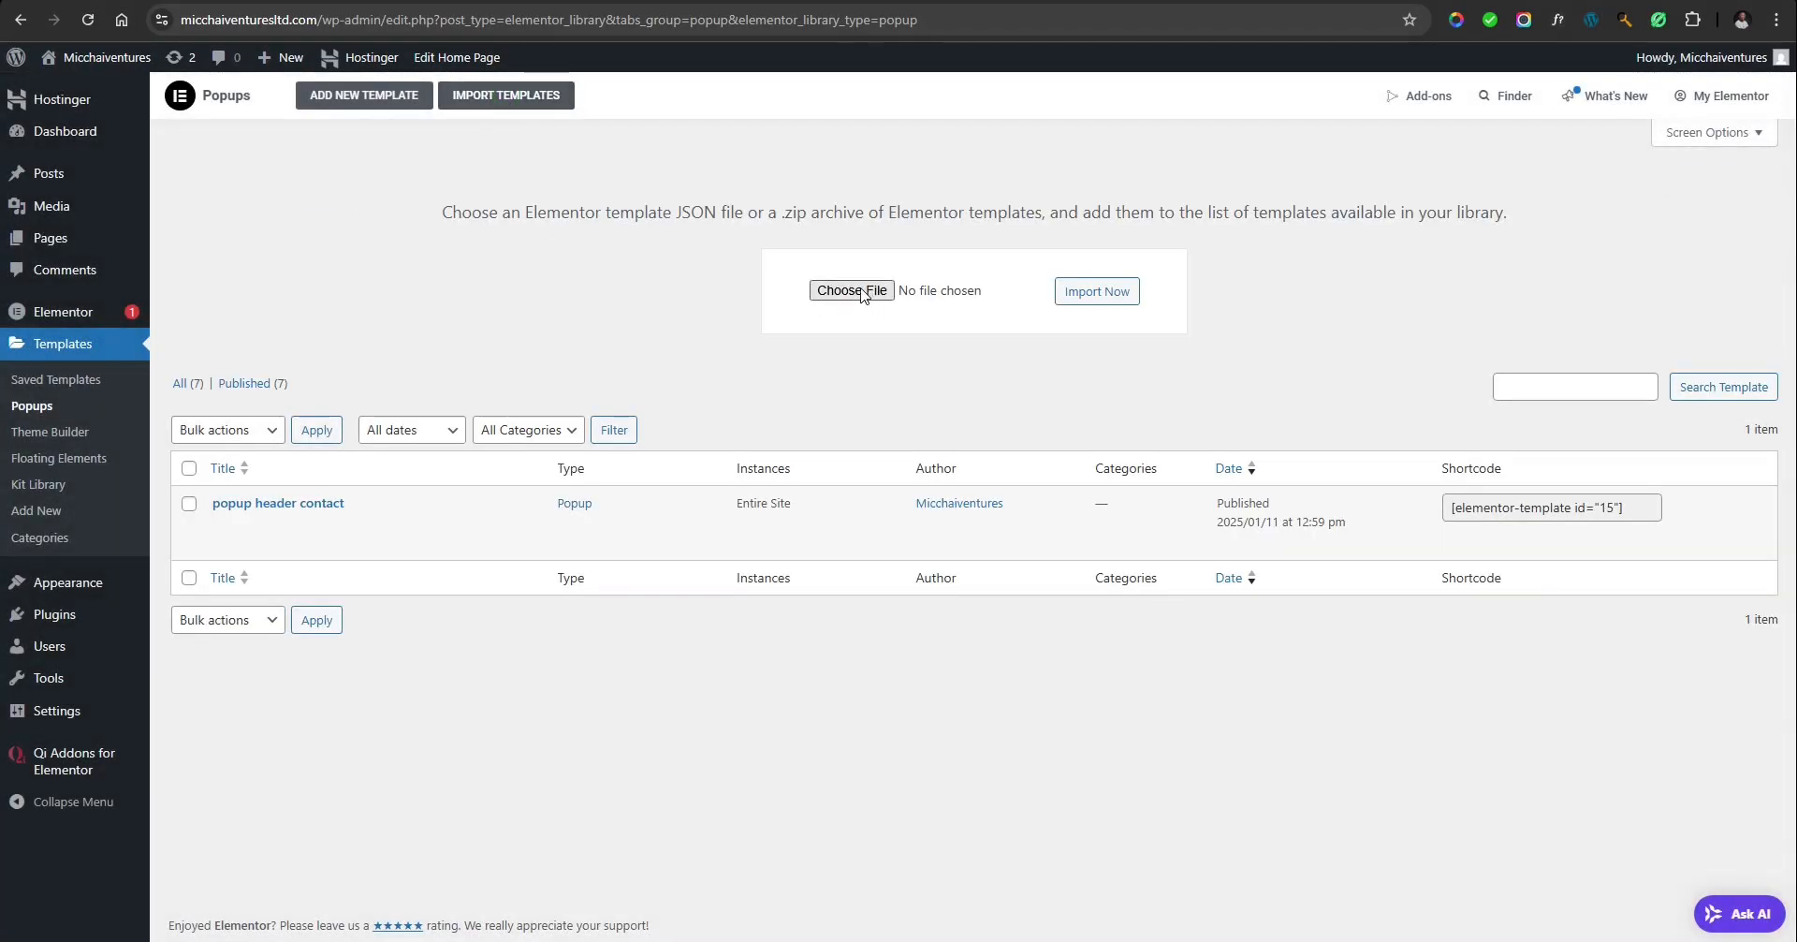
# Create a new Popup template named "form cater".
pyautogui.click(352, 97)
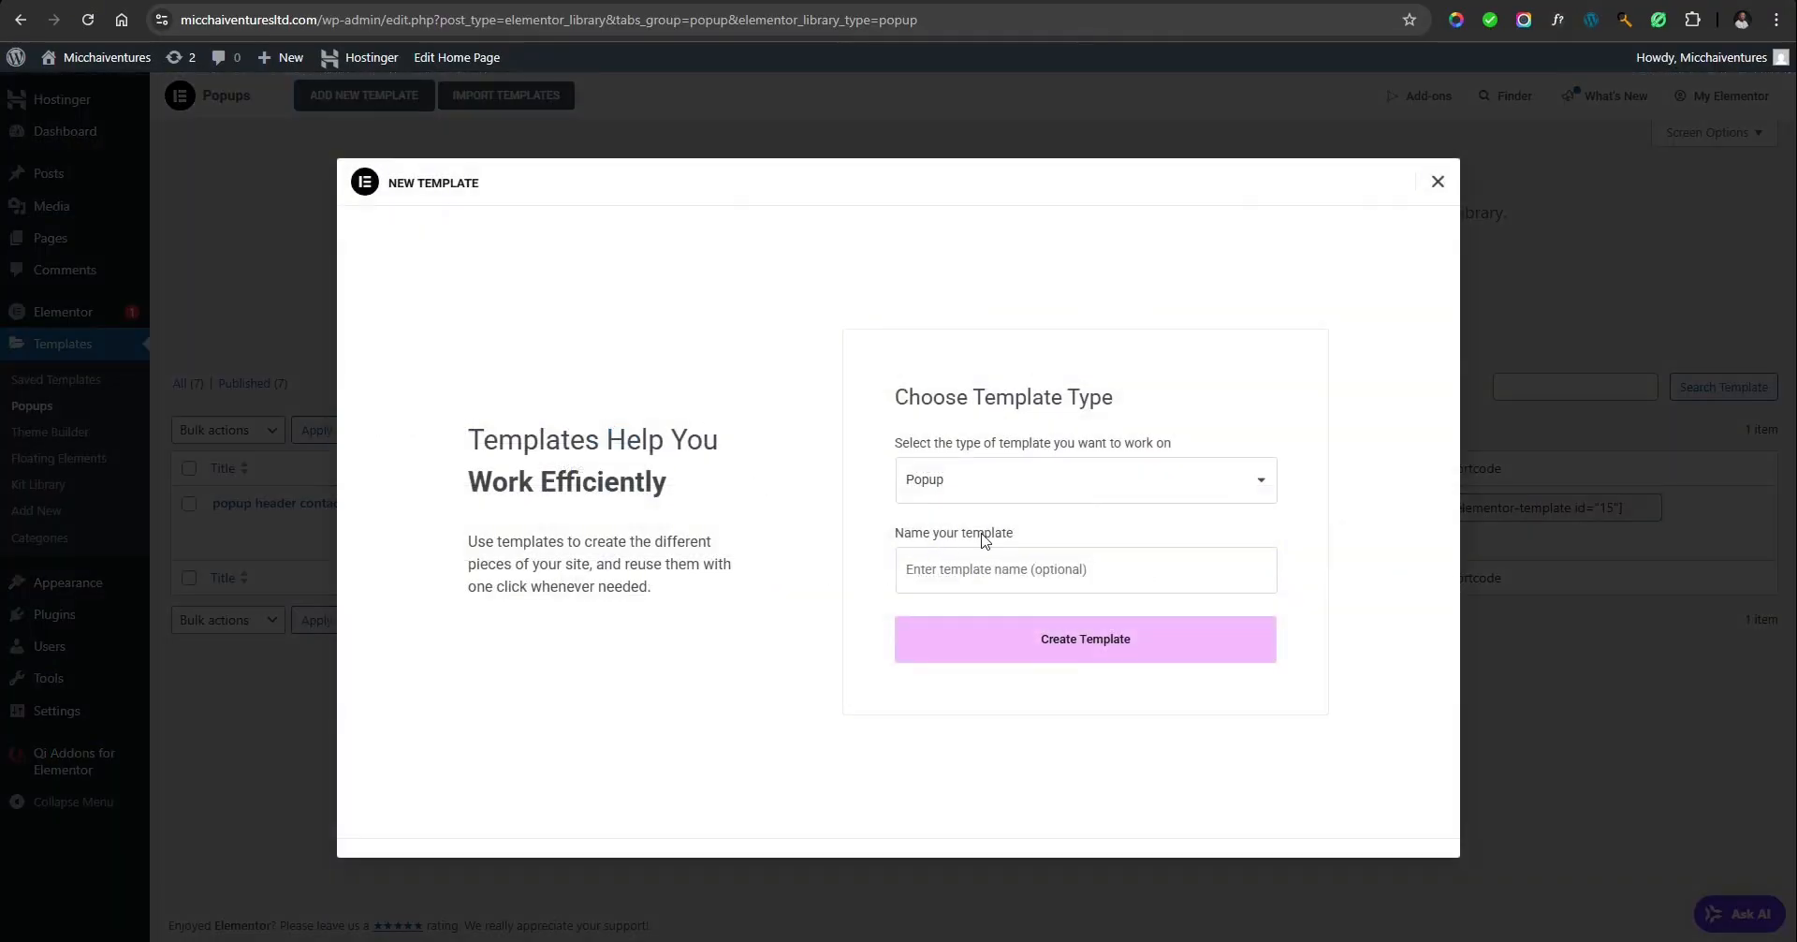
pyautogui.click(955, 575)
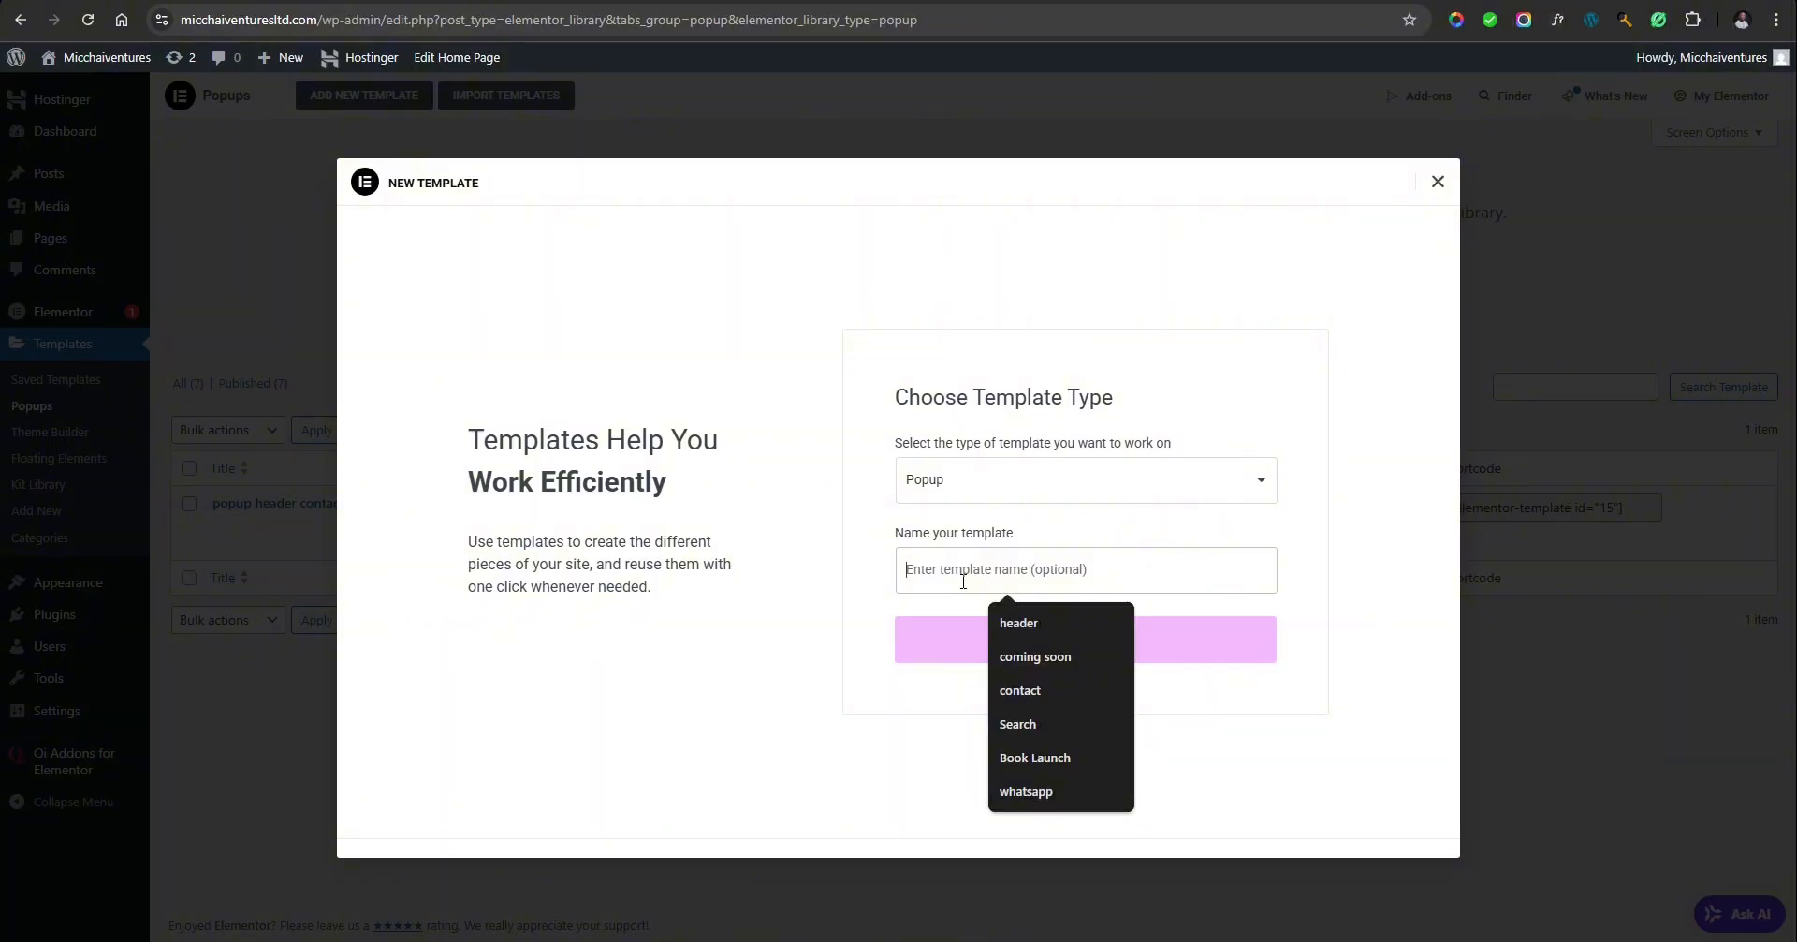
pyautogui.write('form')
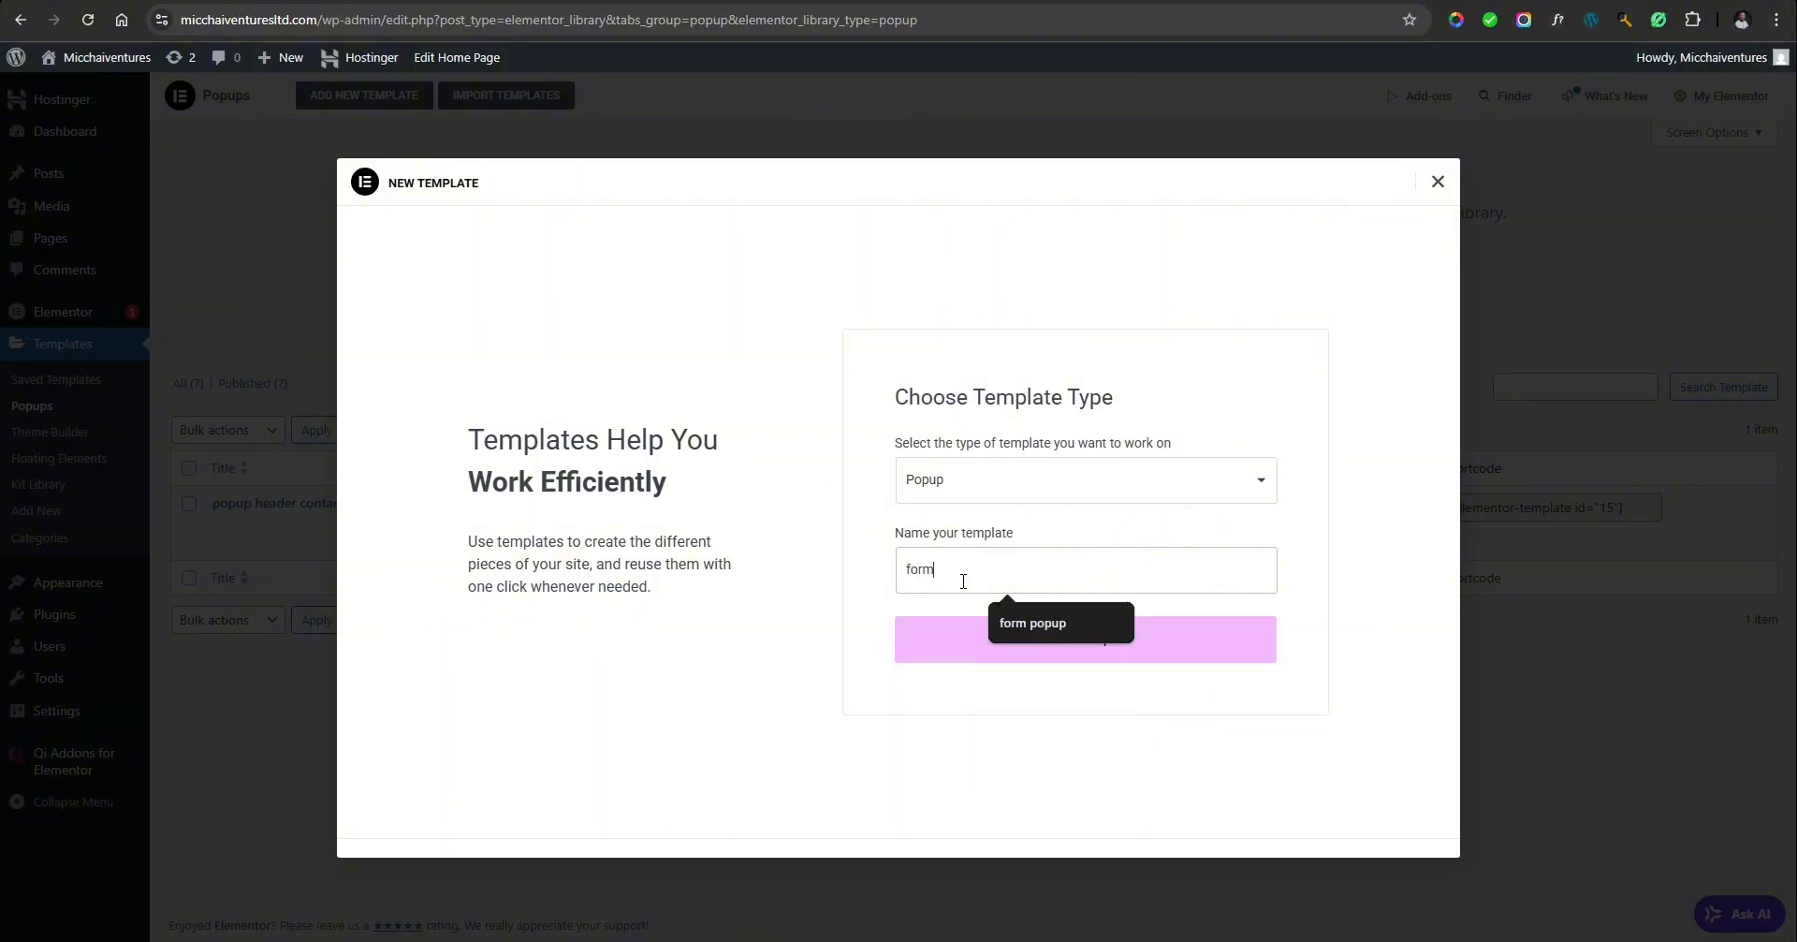
pyautogui.click(794, 641)
pyautogui.click(964, 566)
pyautogui.write('cat')
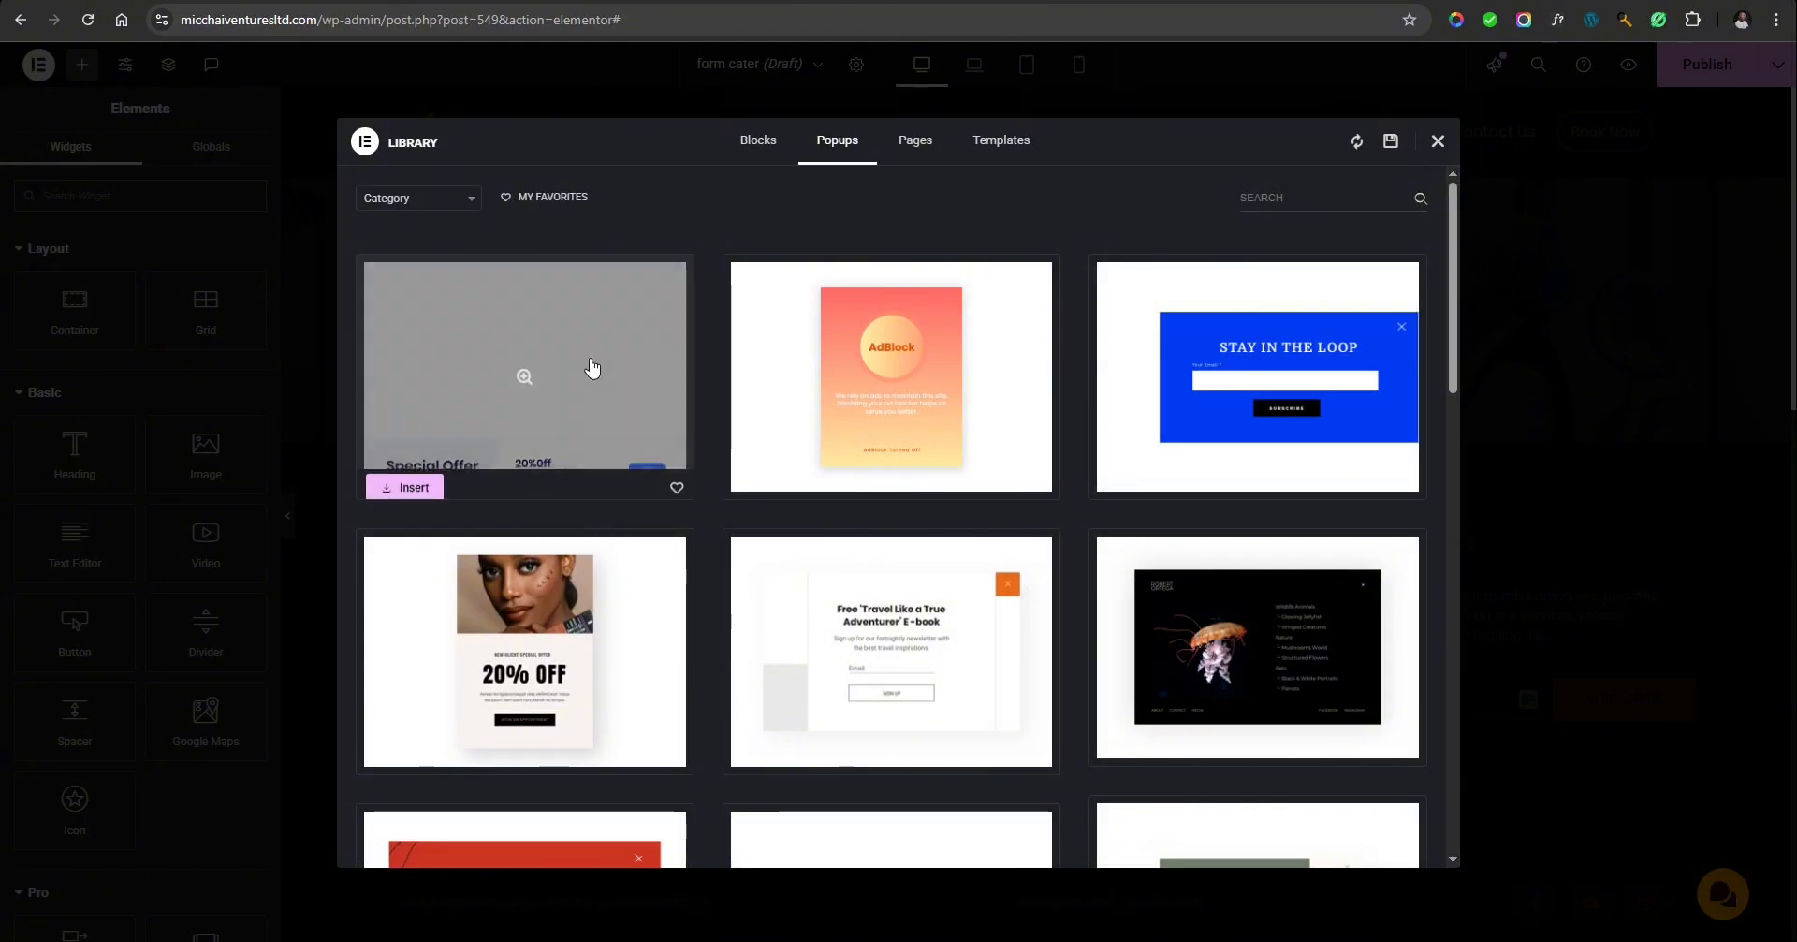
# Examine the ready-made popup designs in the Elementor template library, looking for form and side-panel layouts.
pyautogui.scroll(-4, 1252, 530)
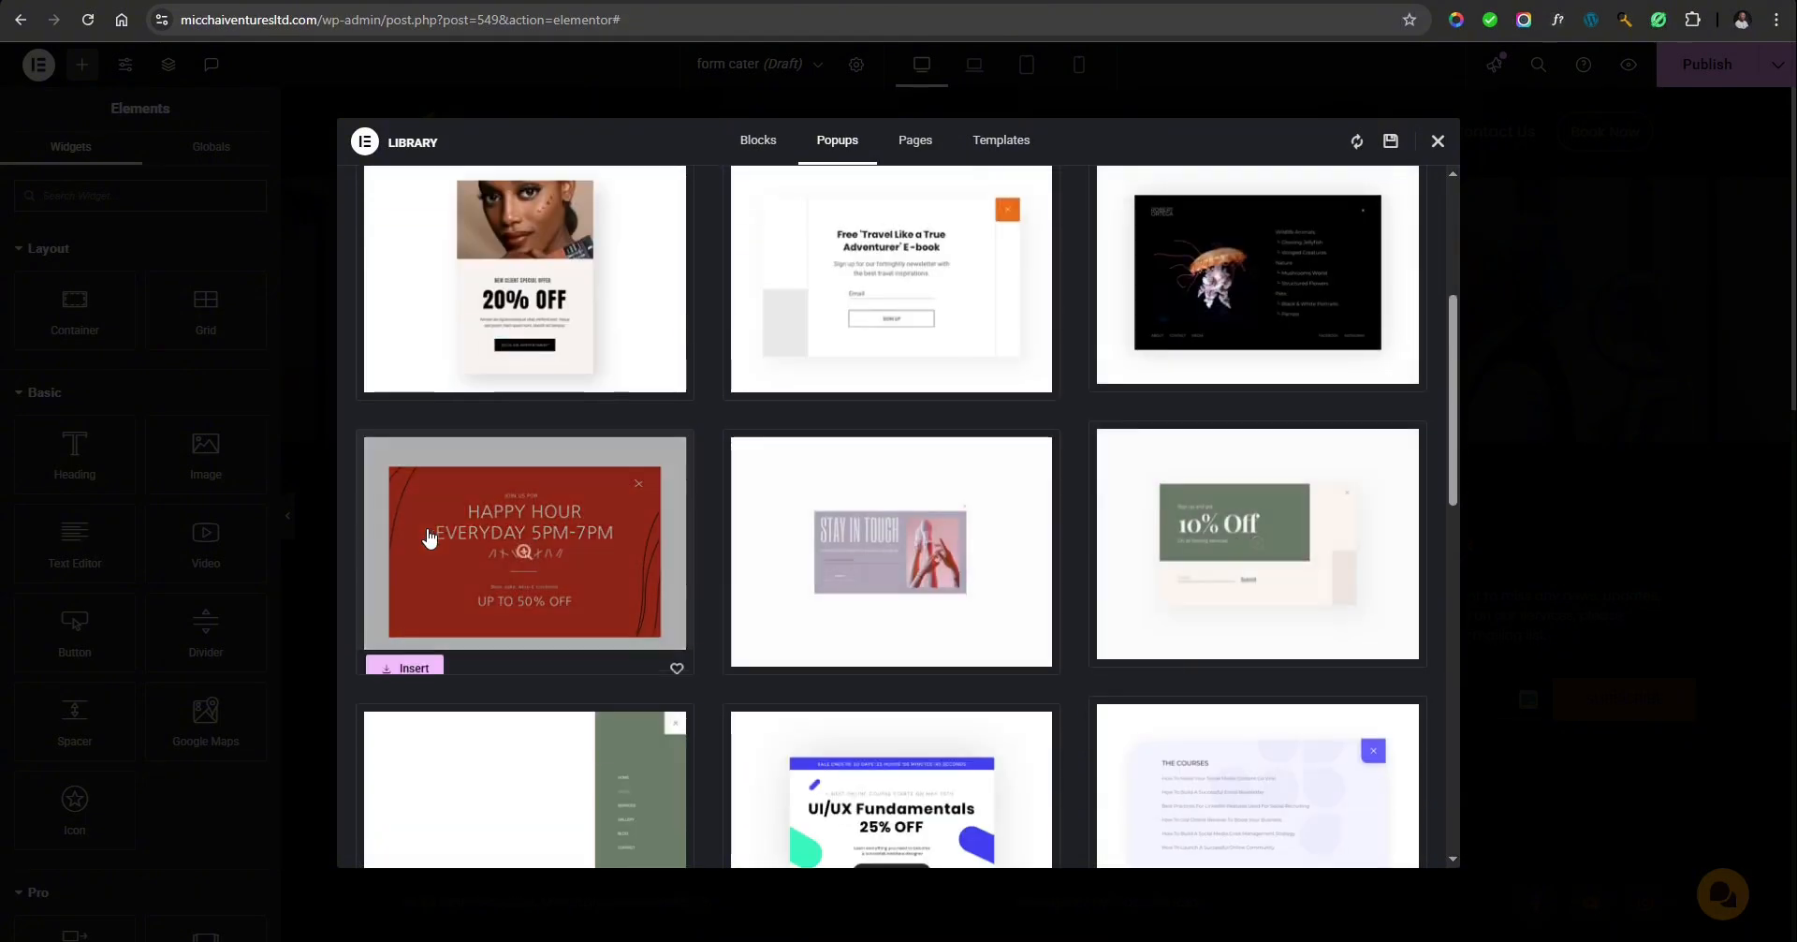
pyautogui.scroll(-1, 1226, 689)
pyautogui.scroll(-3, 1237, 674)
pyautogui.scroll(-4, 421, 690)
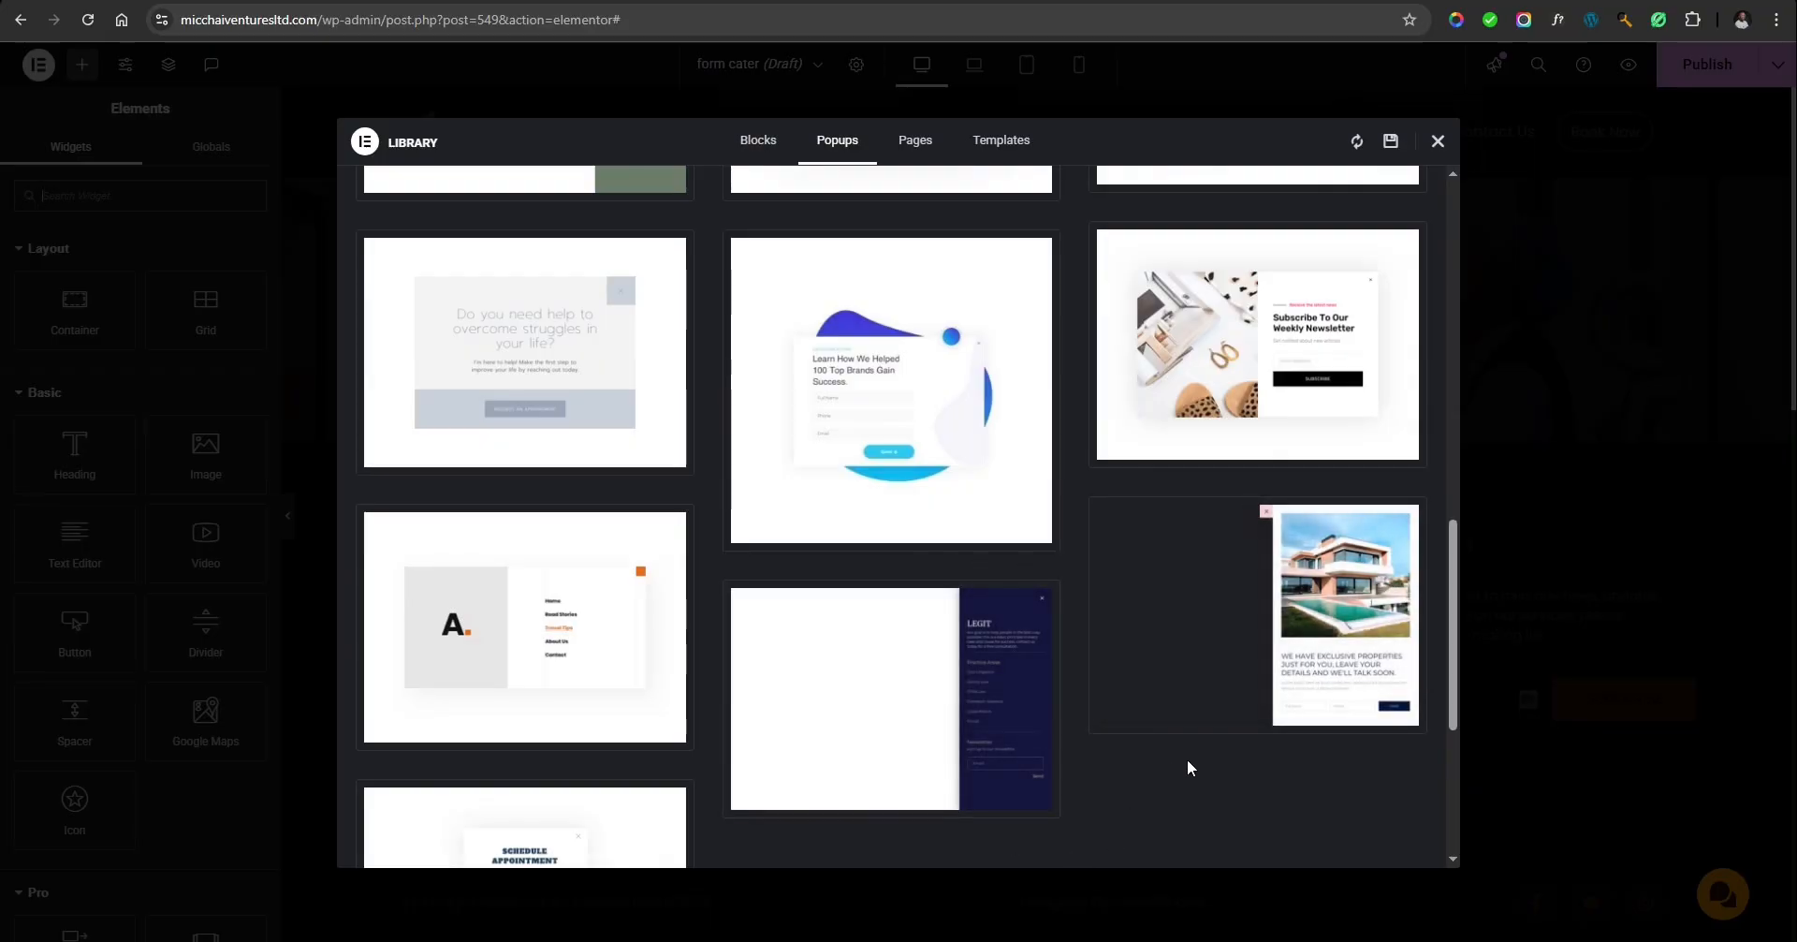
pyautogui.moveTo(805, 304)
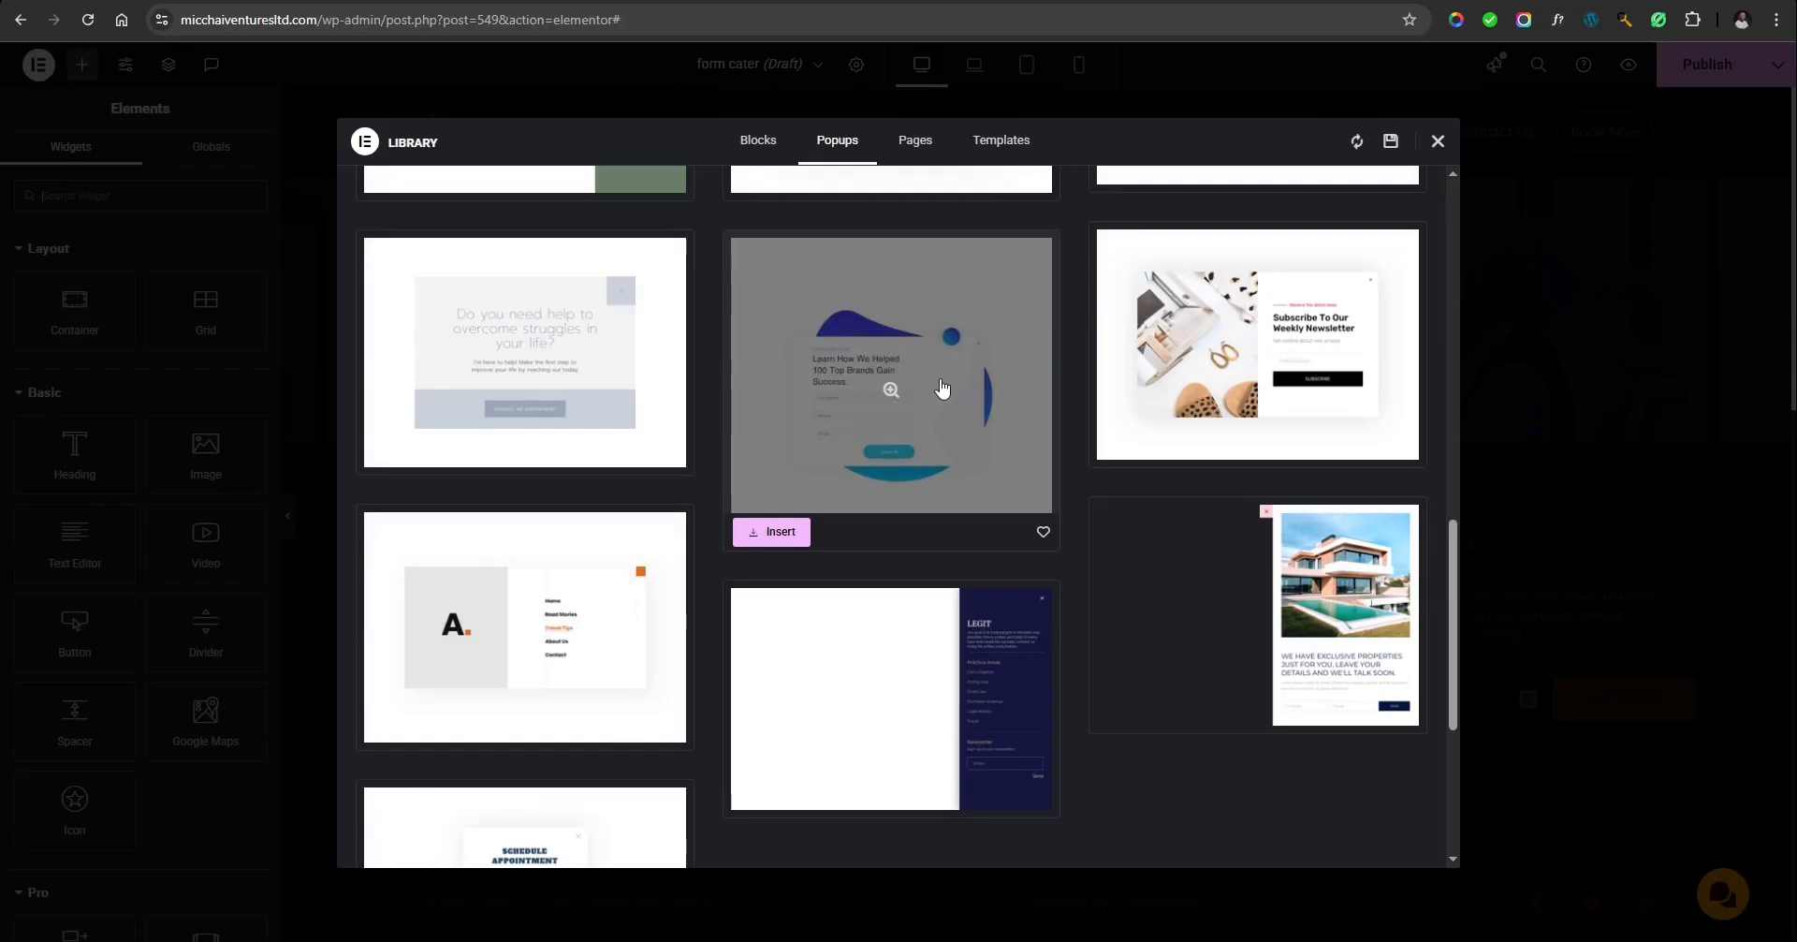
pyautogui.moveTo(918, 785)
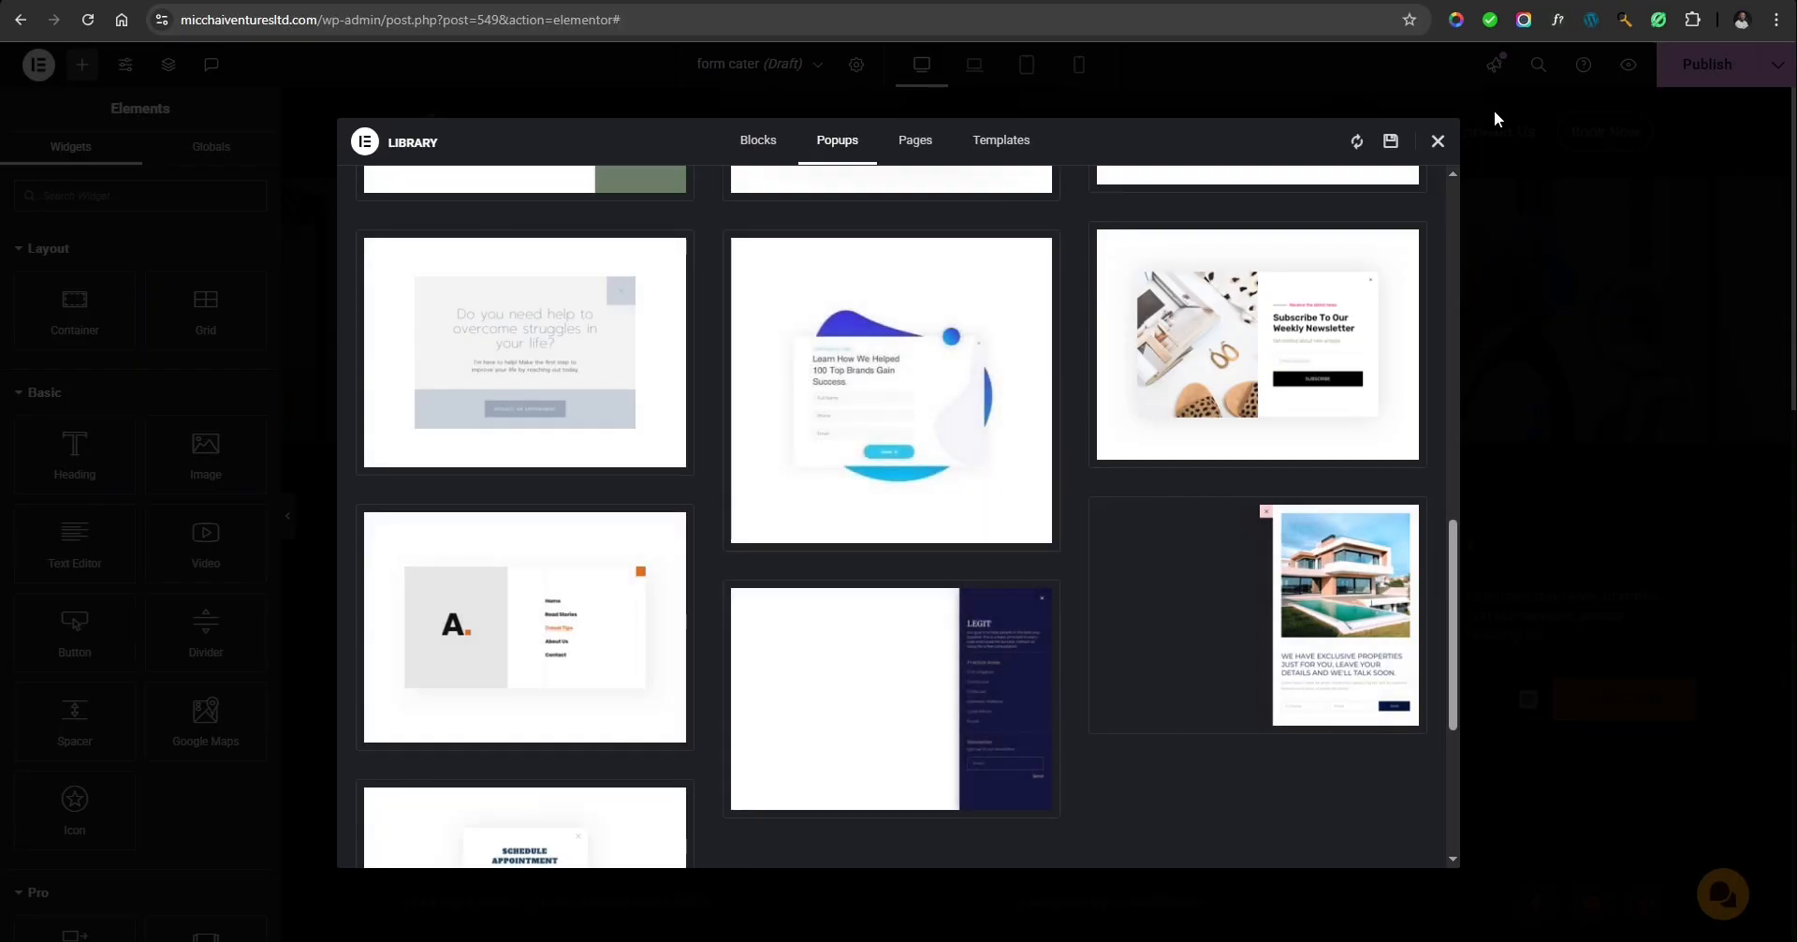
pyautogui.moveTo(501, 635)
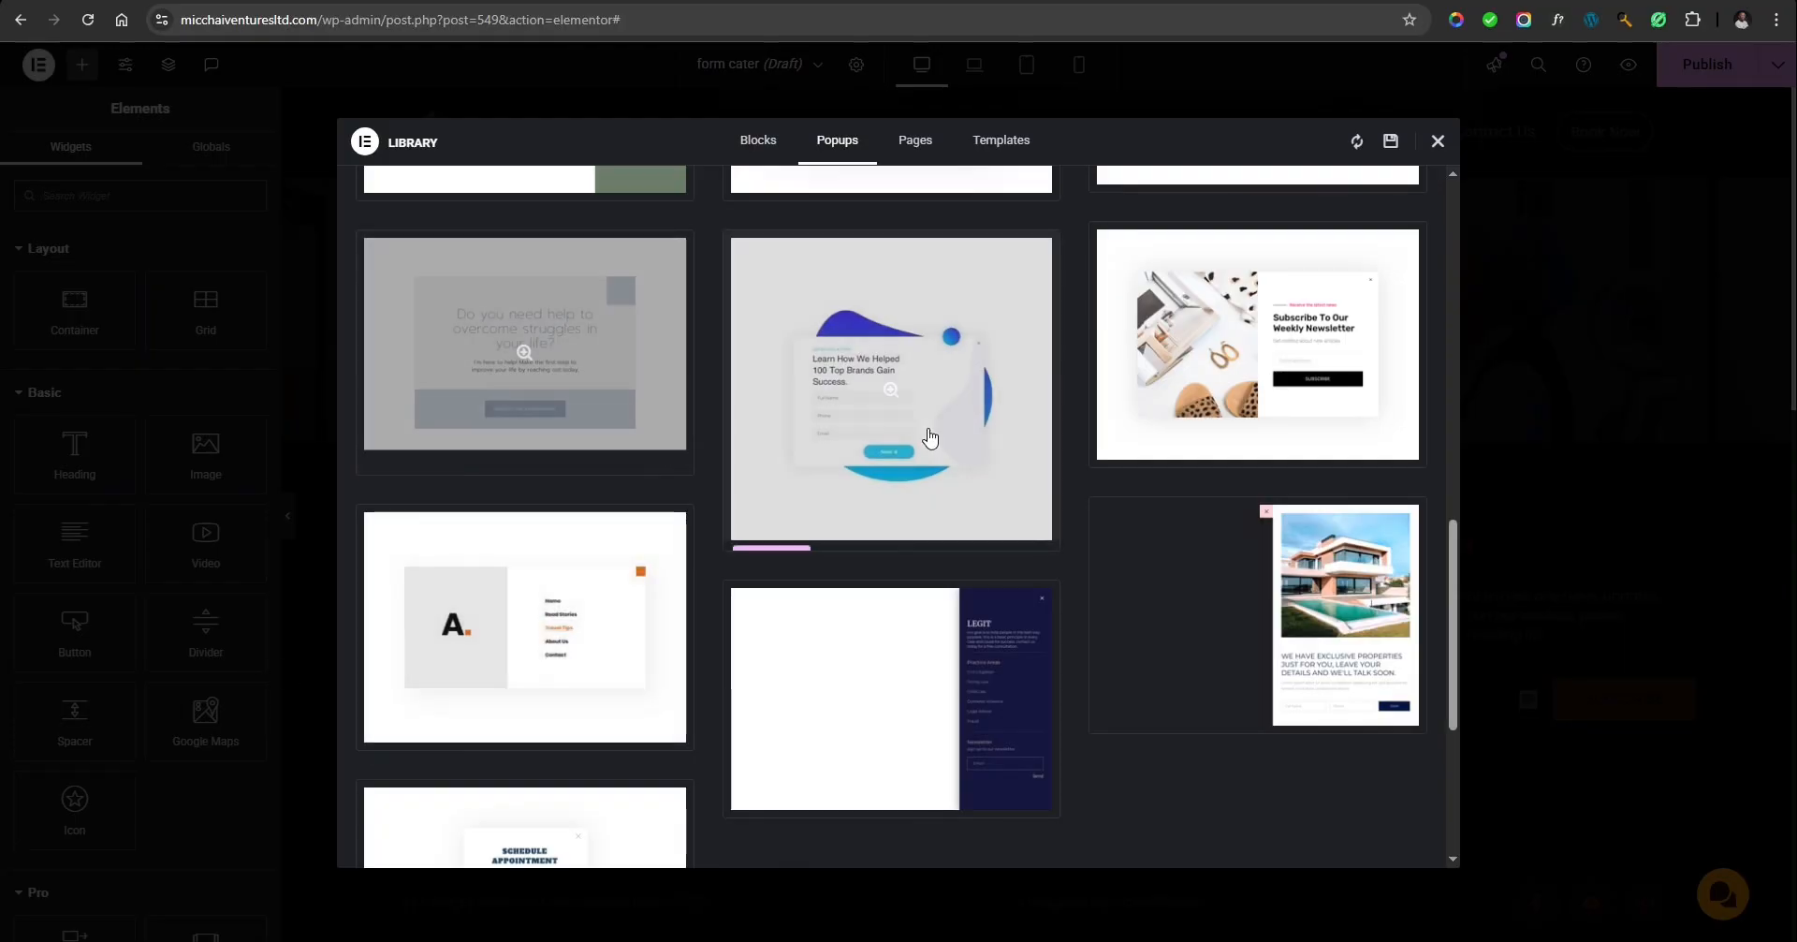
pyautogui.scroll(7, 931, 430)
pyautogui.scroll(-5, 931, 426)
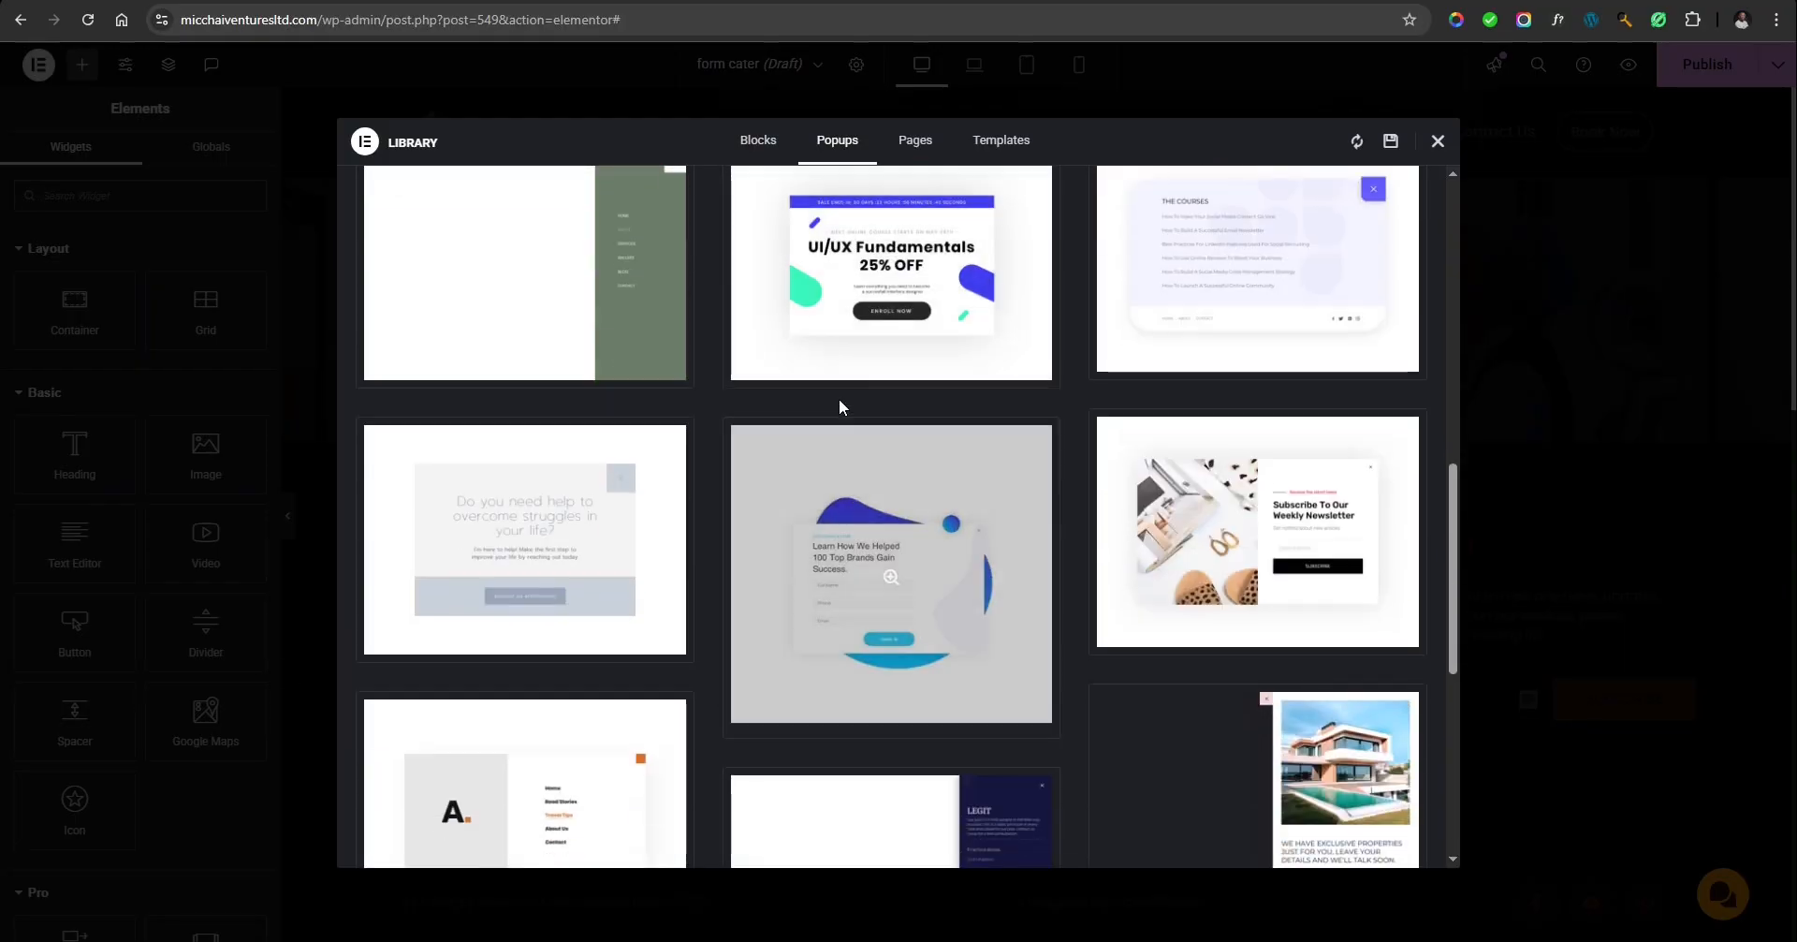
# Preview the dark blue LEGIT side-panel popup design, and close the template library without inserting it.
pyautogui.scroll(-4, 884, 631)
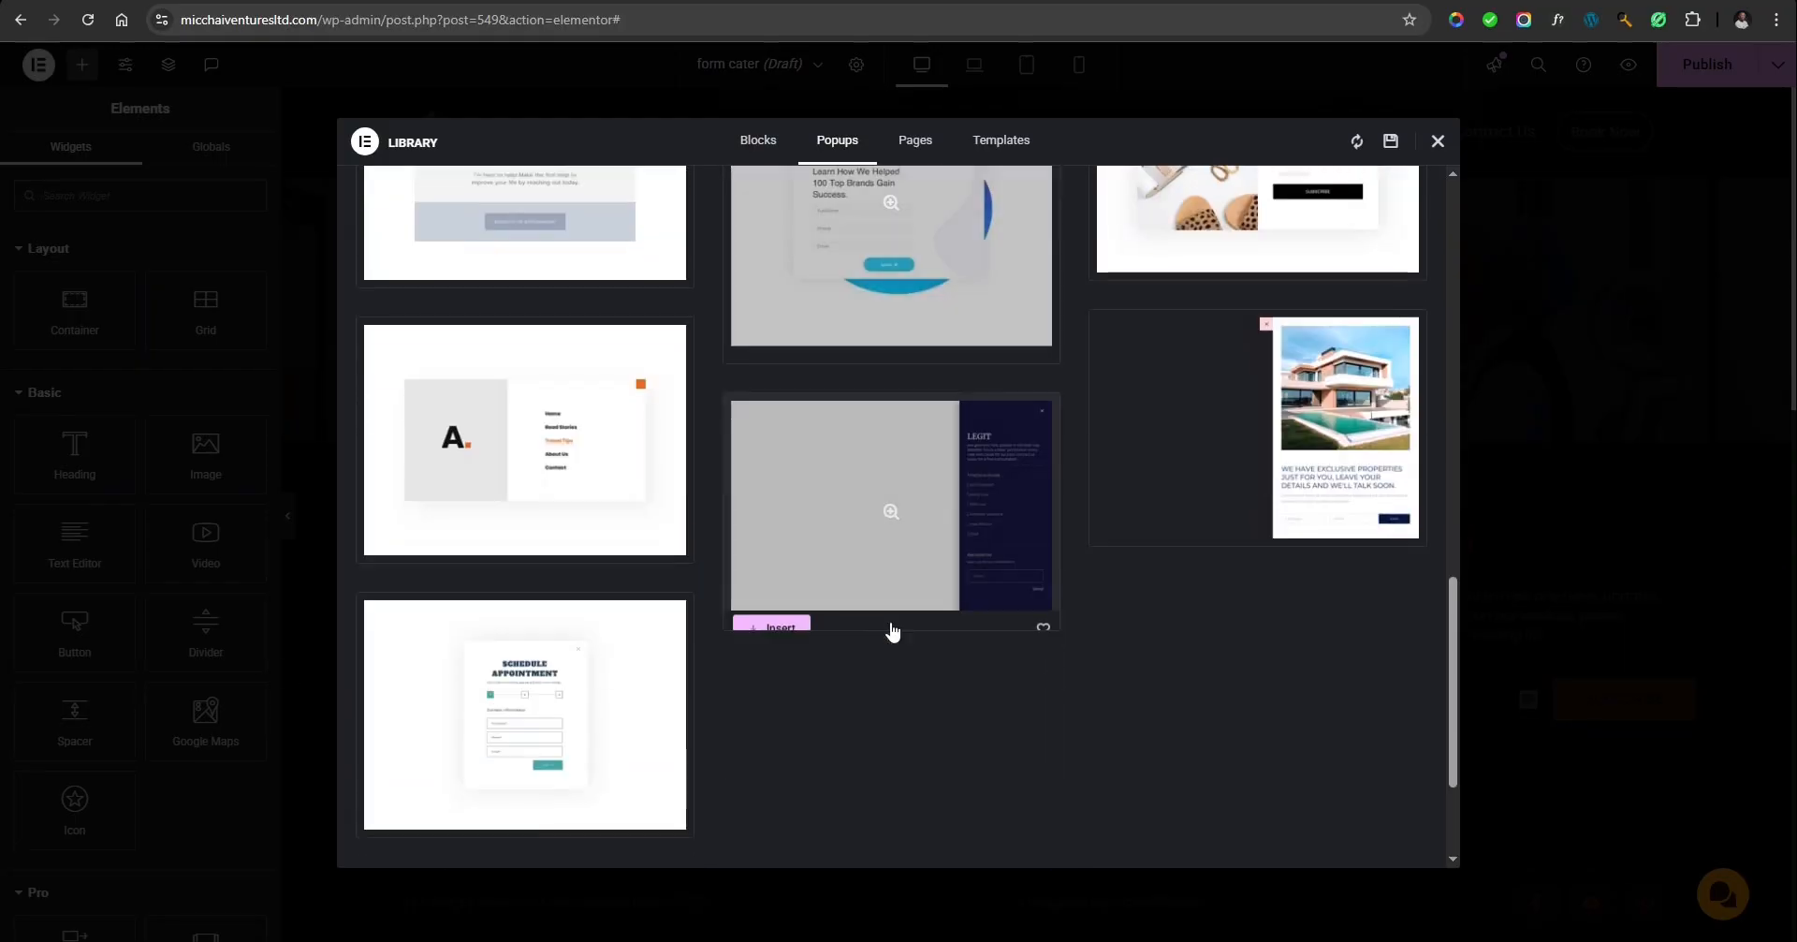
pyautogui.click(890, 512)
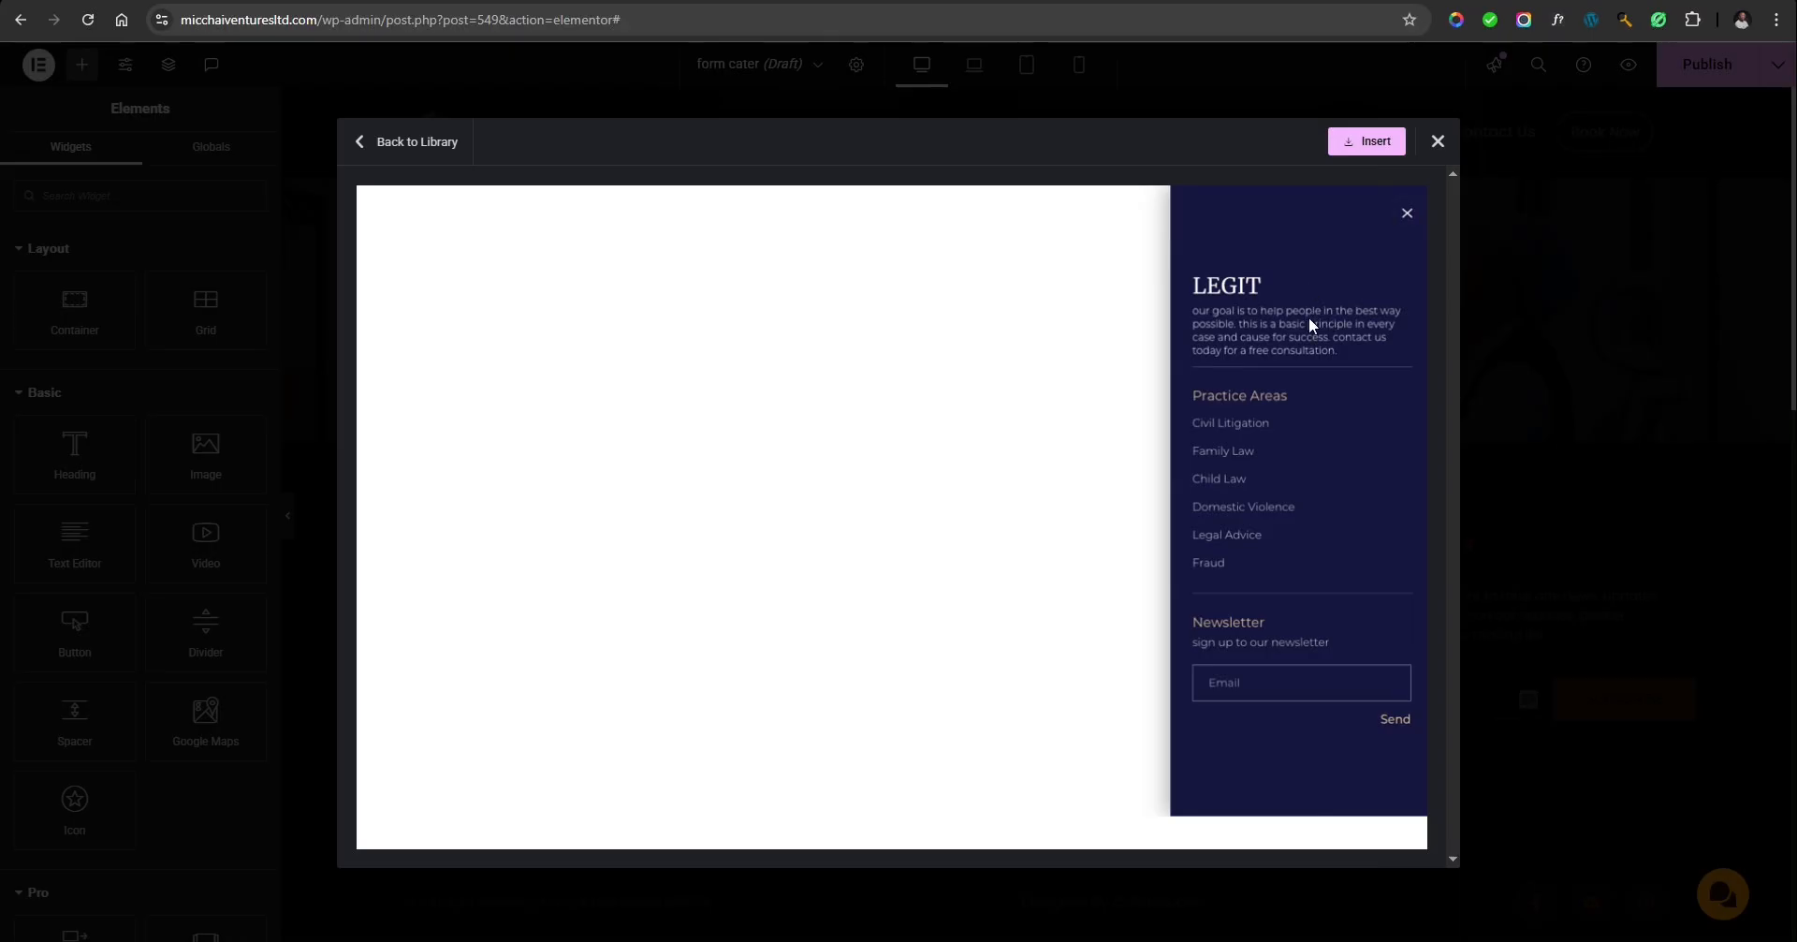
pyautogui.click(1438, 143)
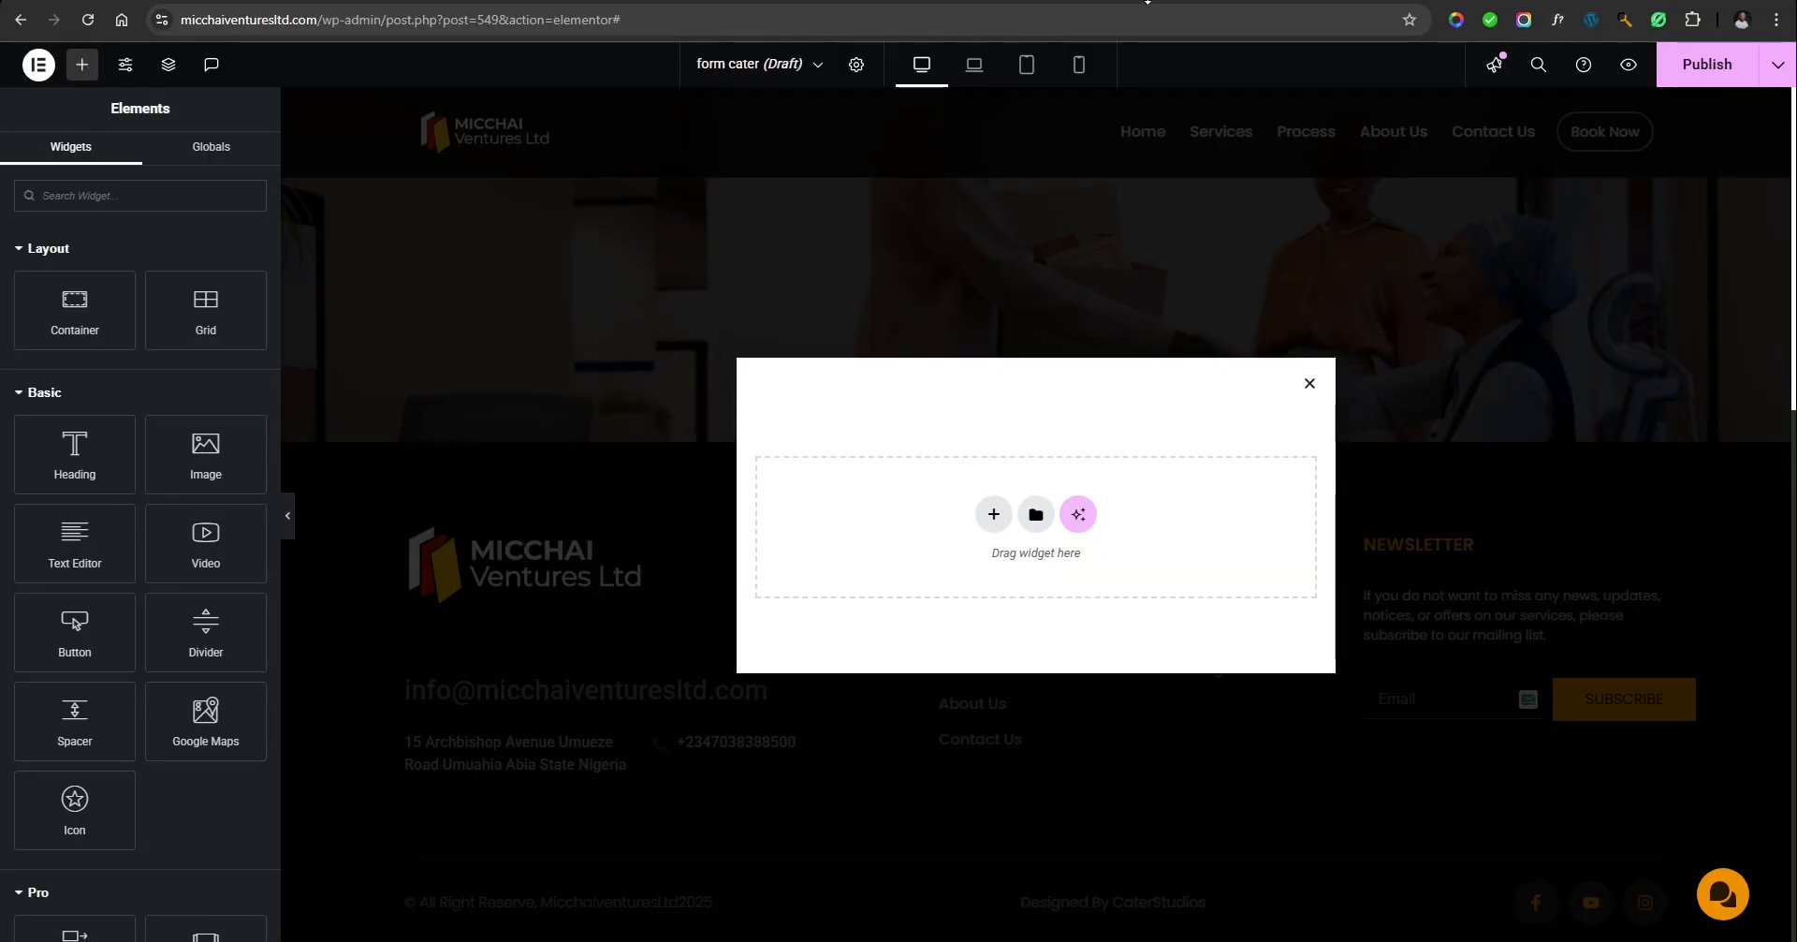
# Open worthycosmeticsltd.com in a new browser tab to view its newsletter popup, and dismiss the popup.
pyautogui.hotkey('ctrl', 't')
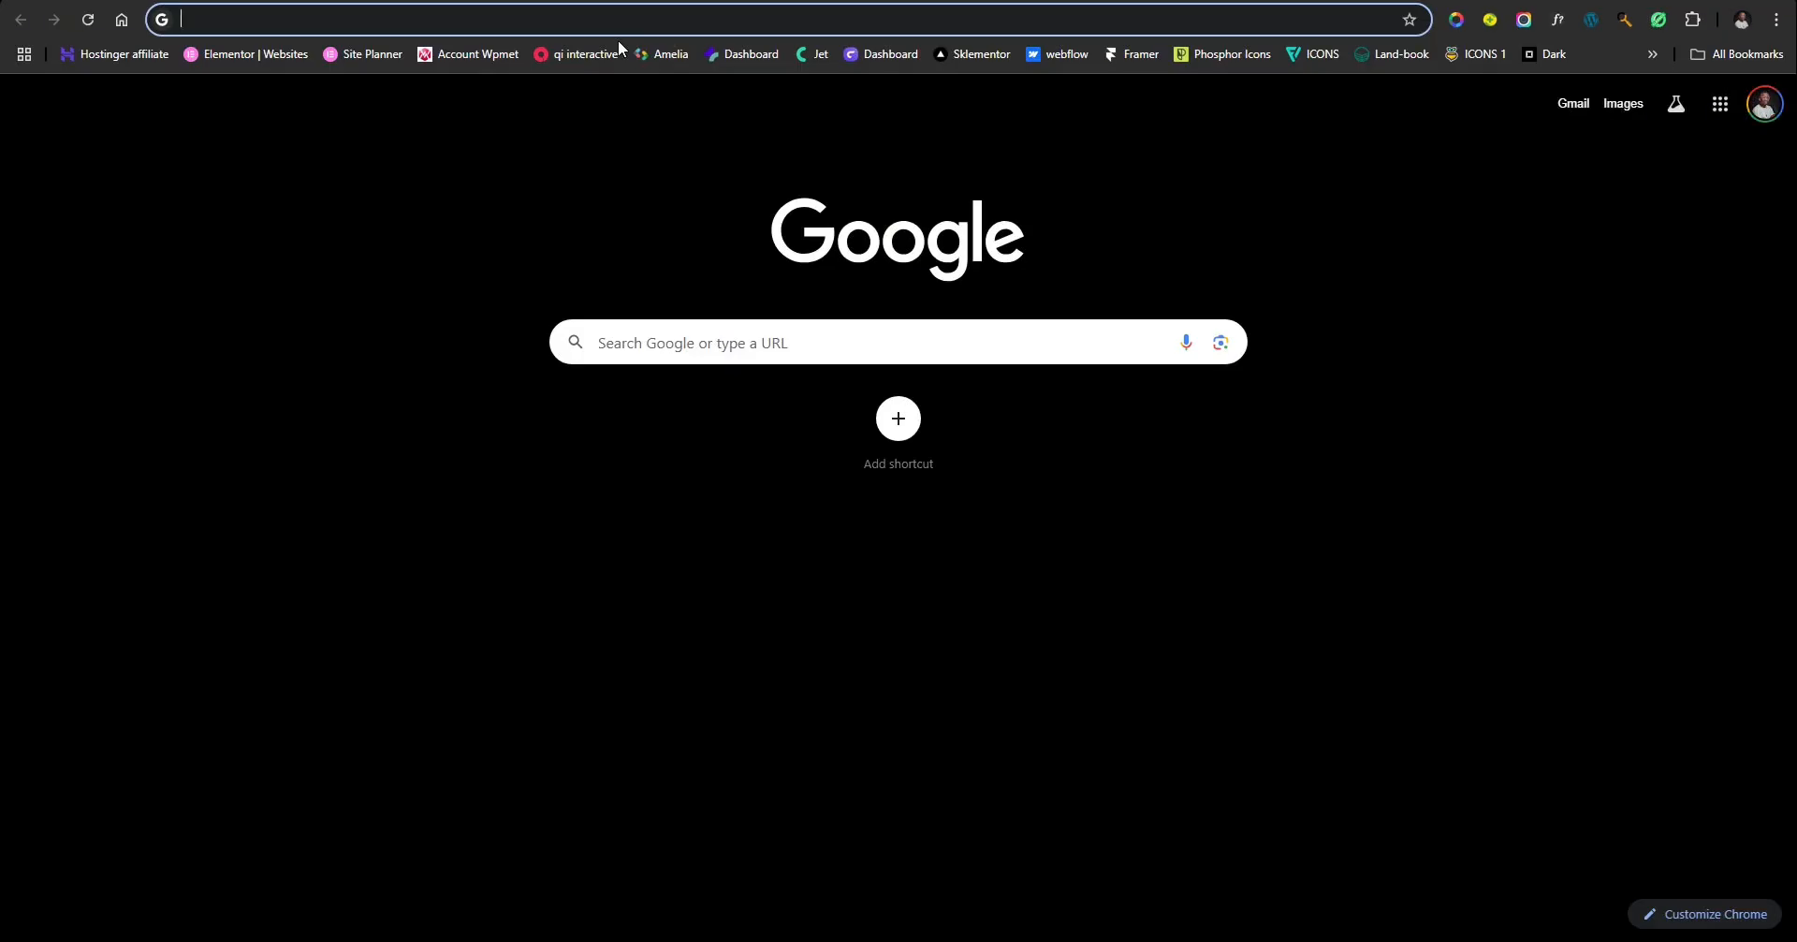
pyautogui.write('worth')
pyautogui.press('Return')
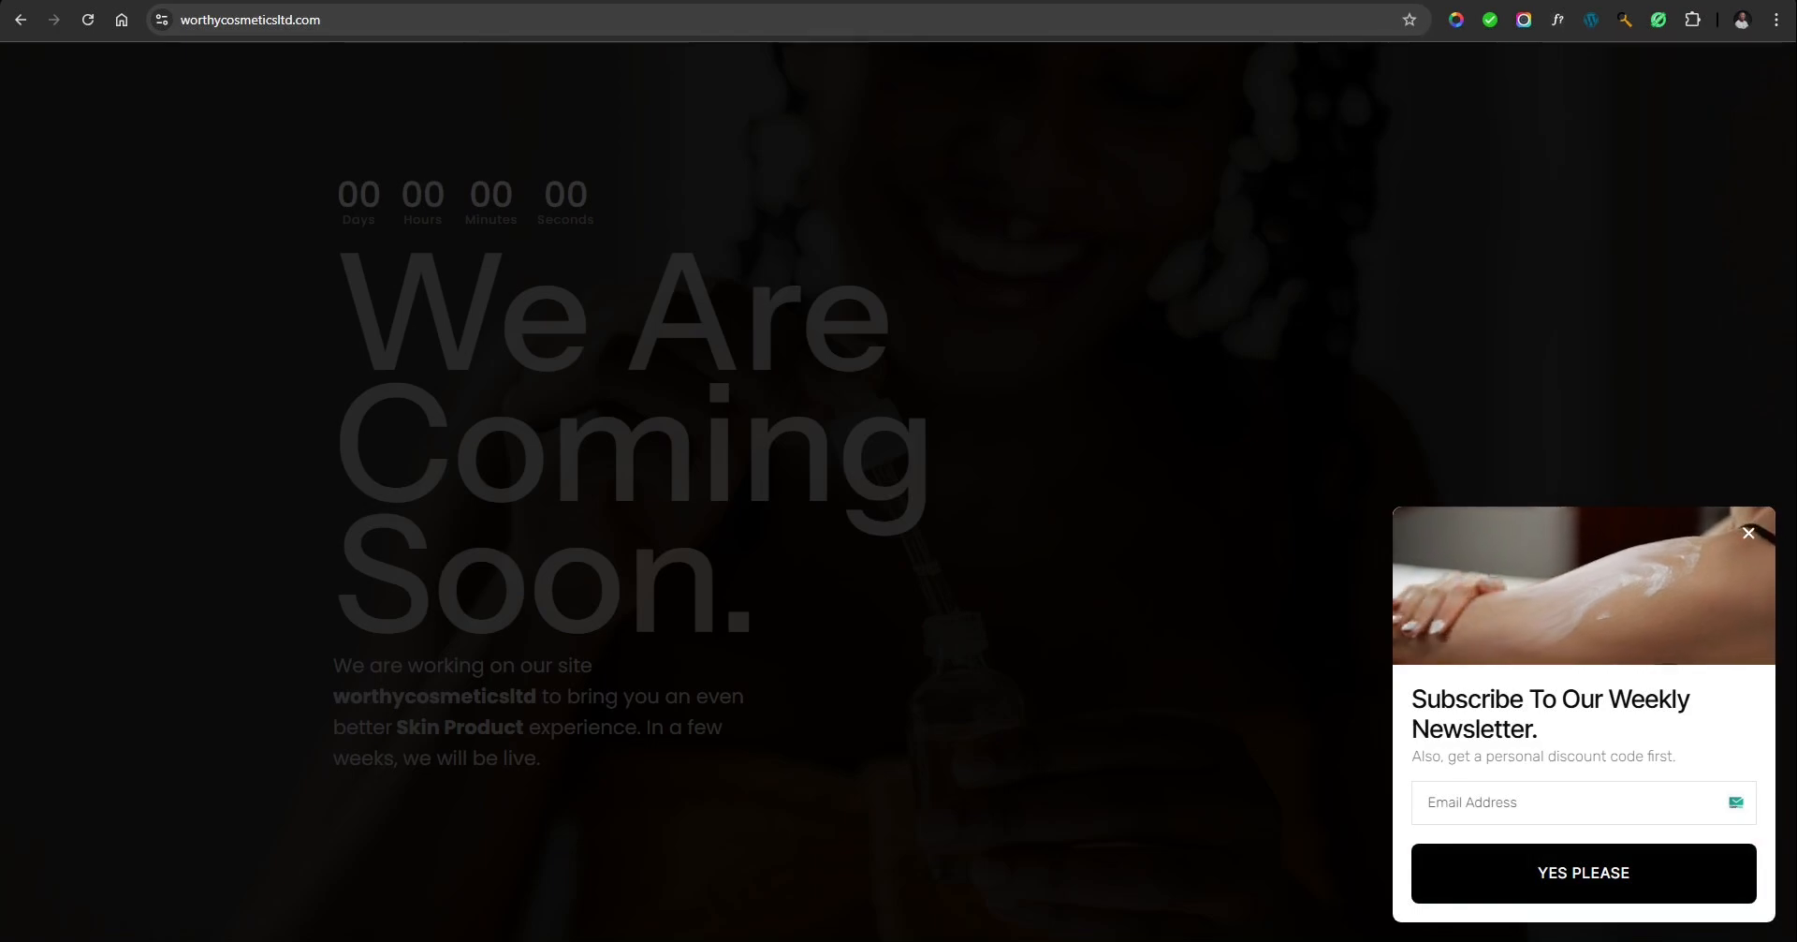
pyautogui.click(1749, 533)
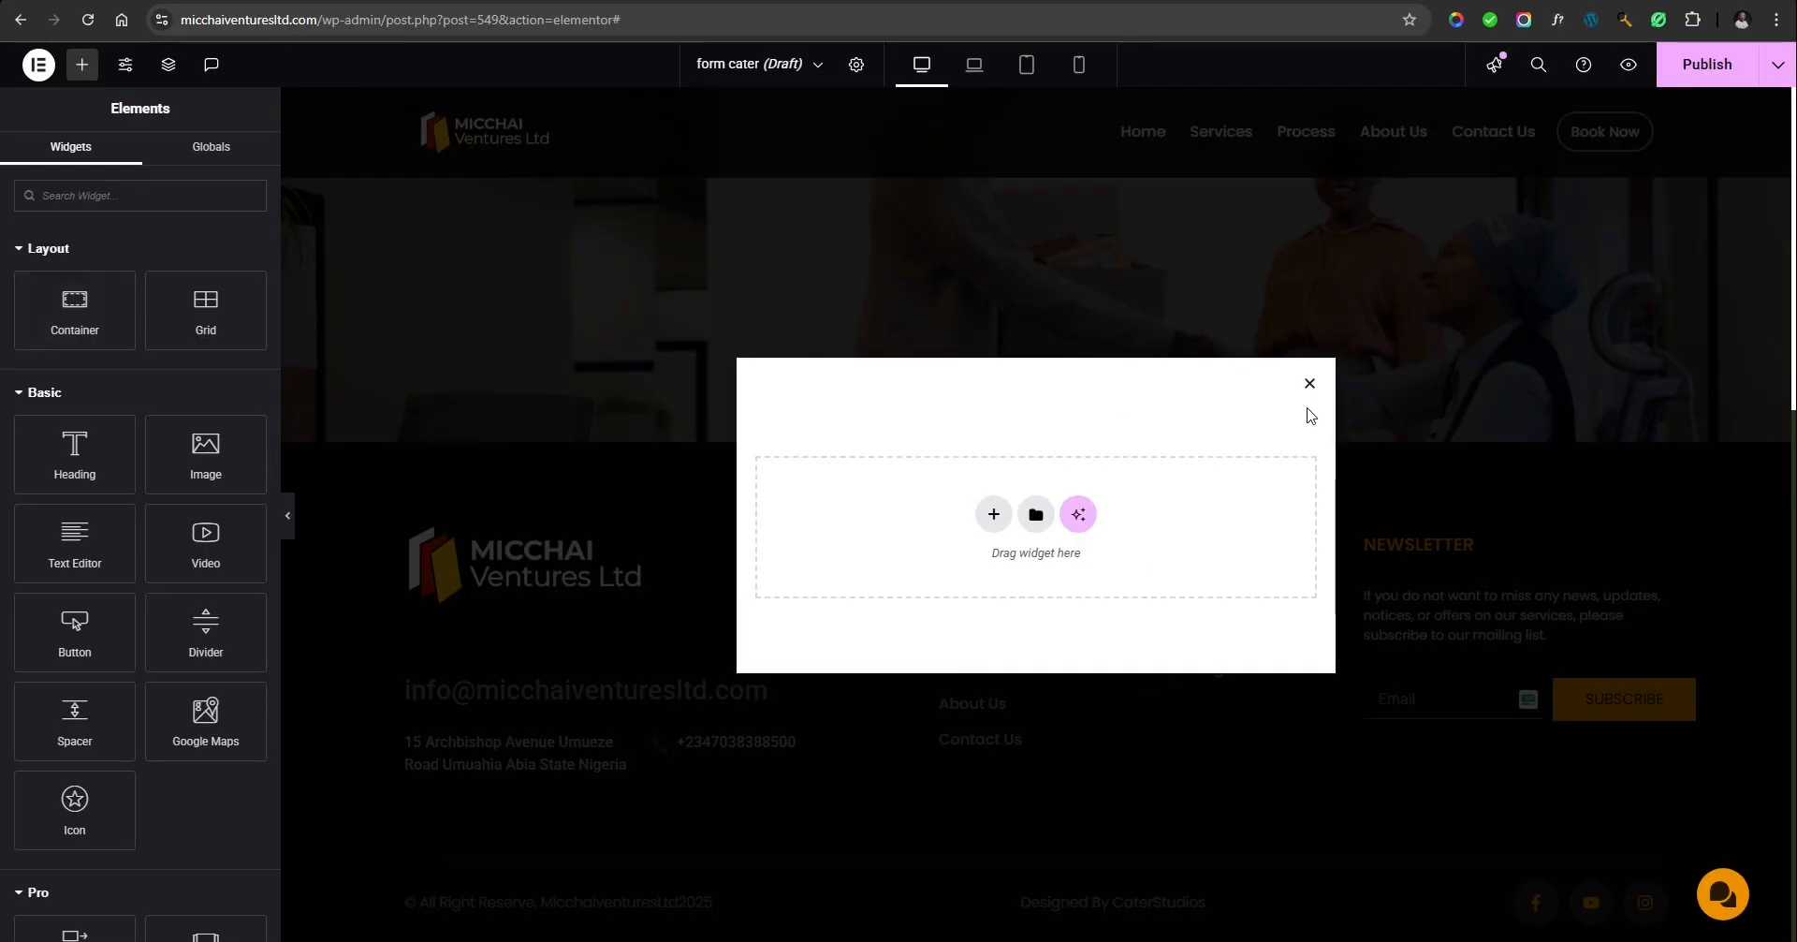
# Compare the horizontal positions in the form cater popup's settings and set the popup to Right.
pyautogui.click(858, 67)
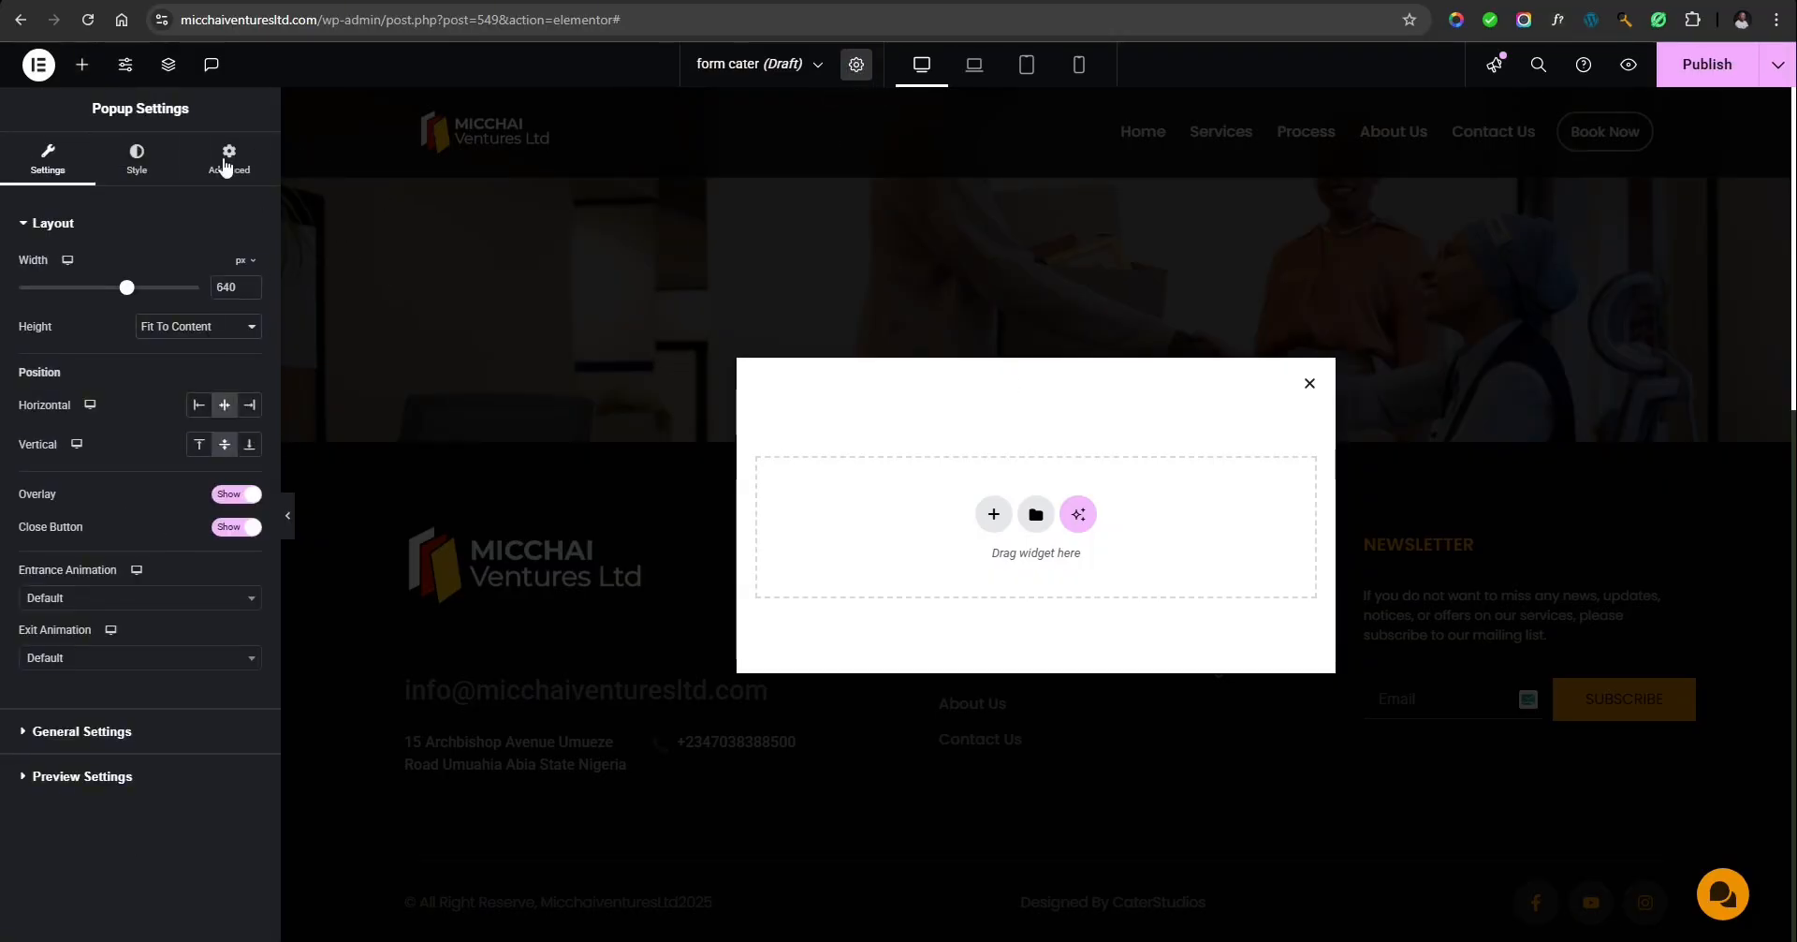
pyautogui.click(253, 411)
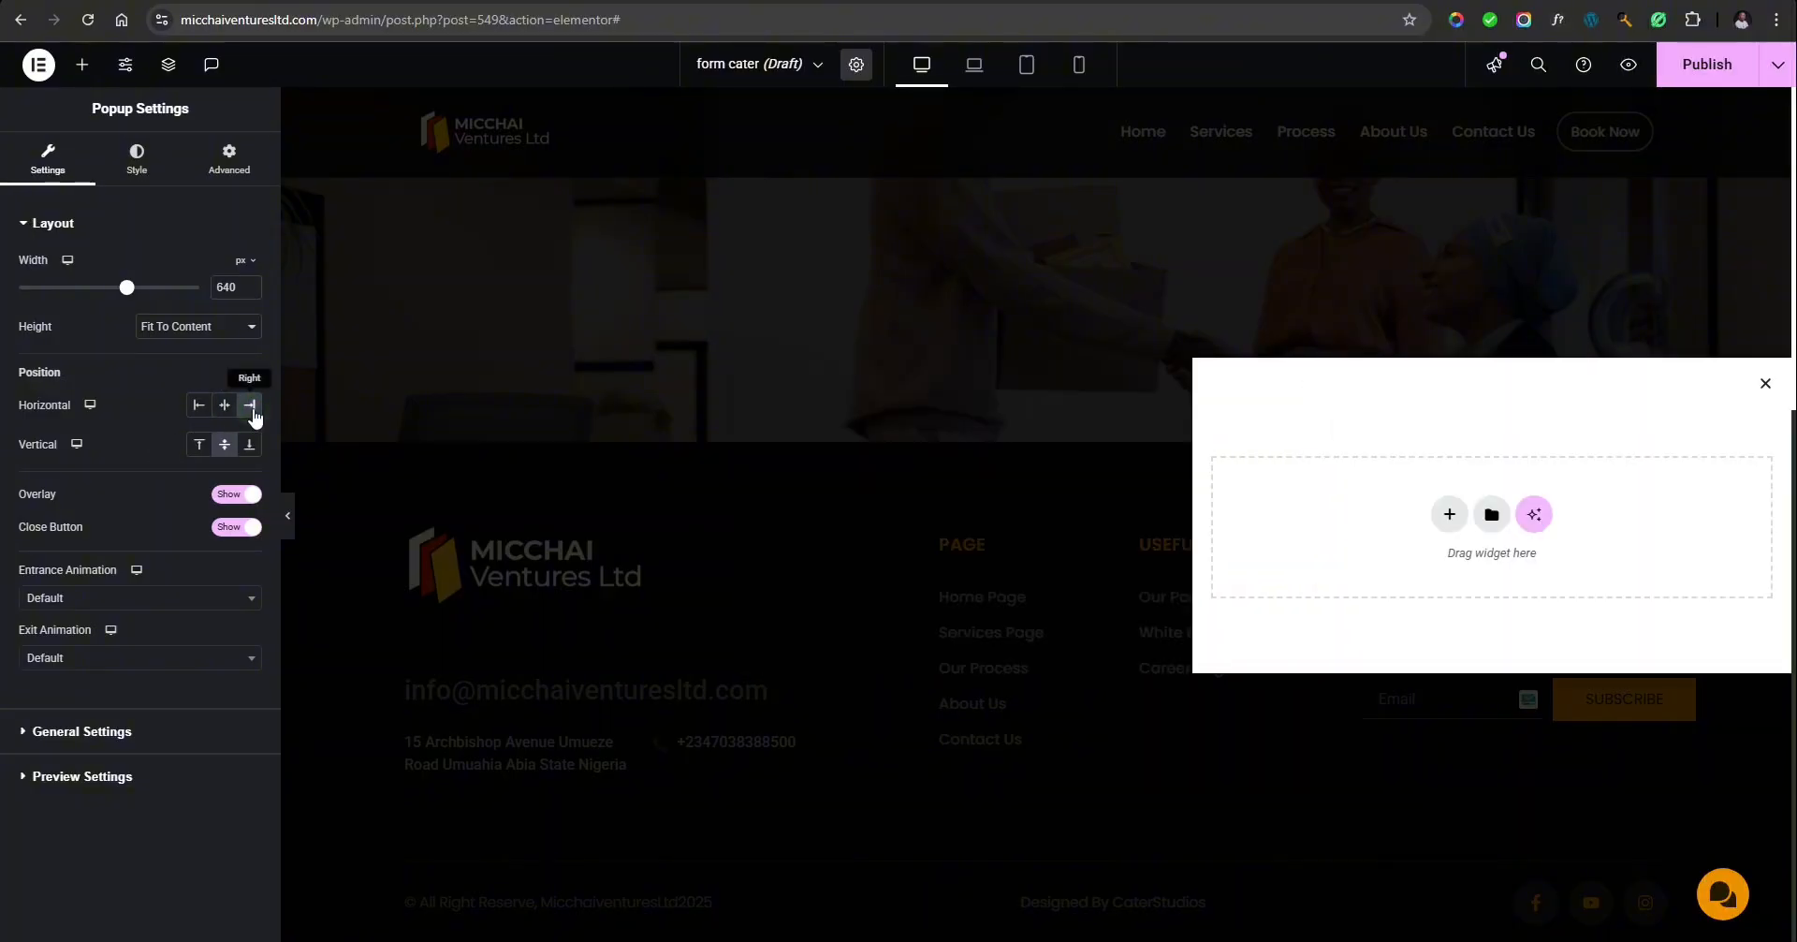
pyautogui.click(199, 409)
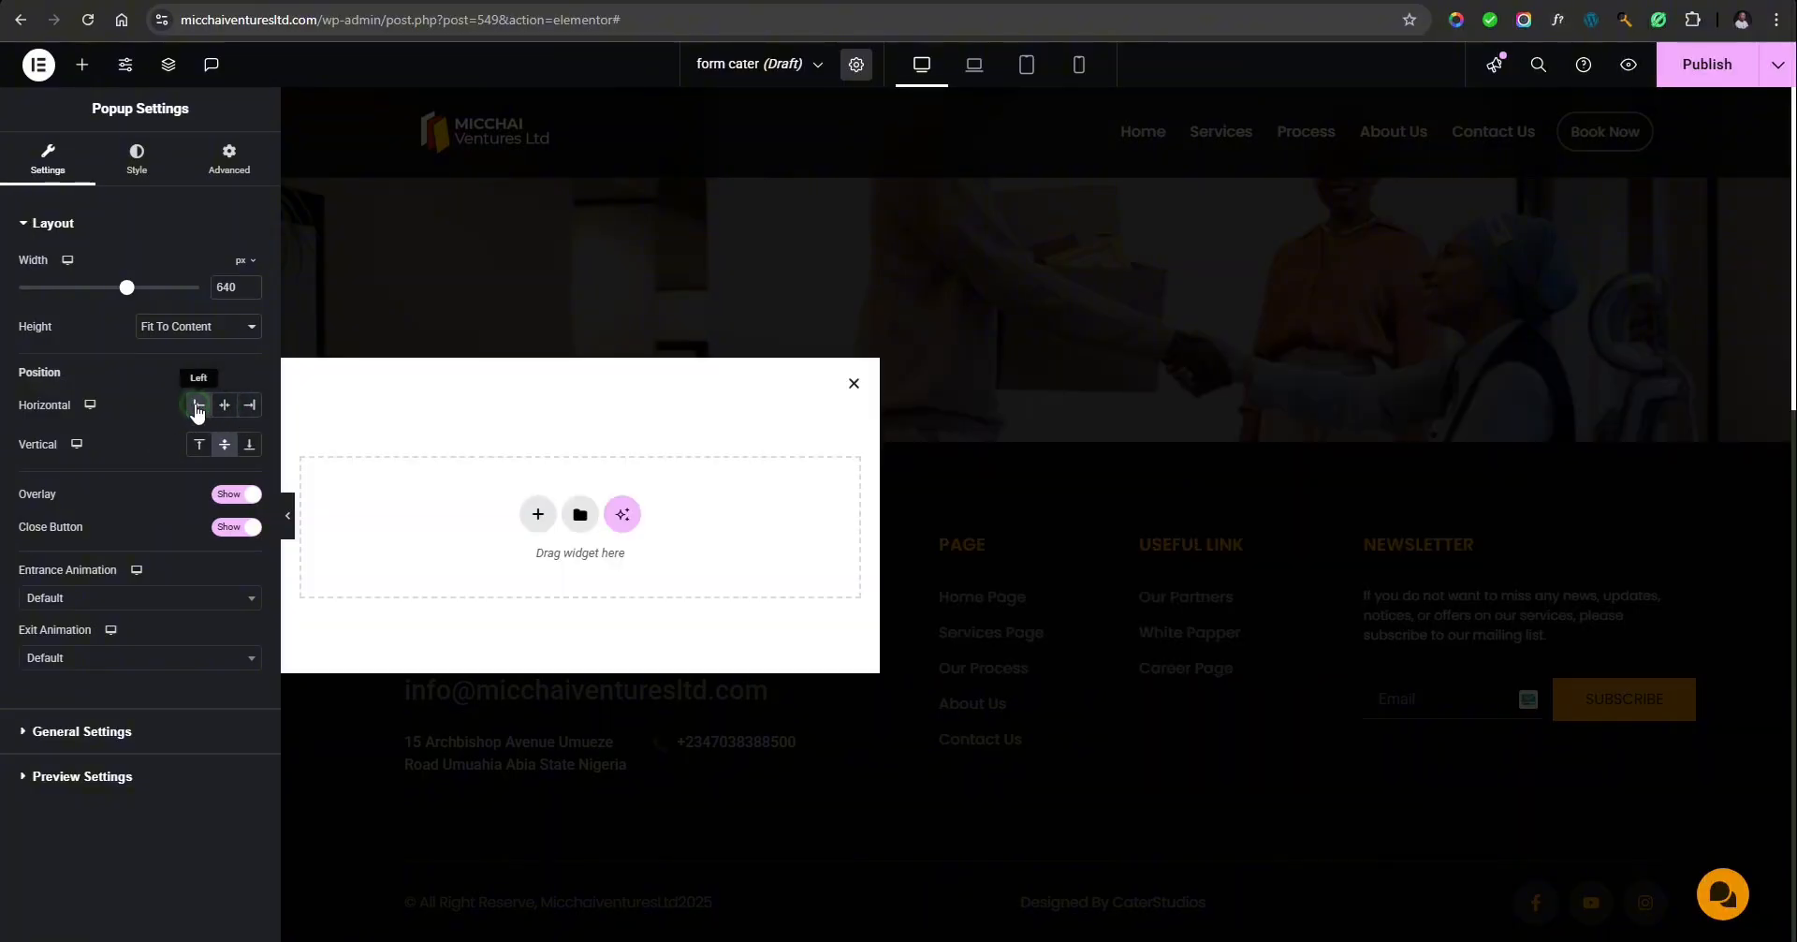
pyautogui.click(227, 408)
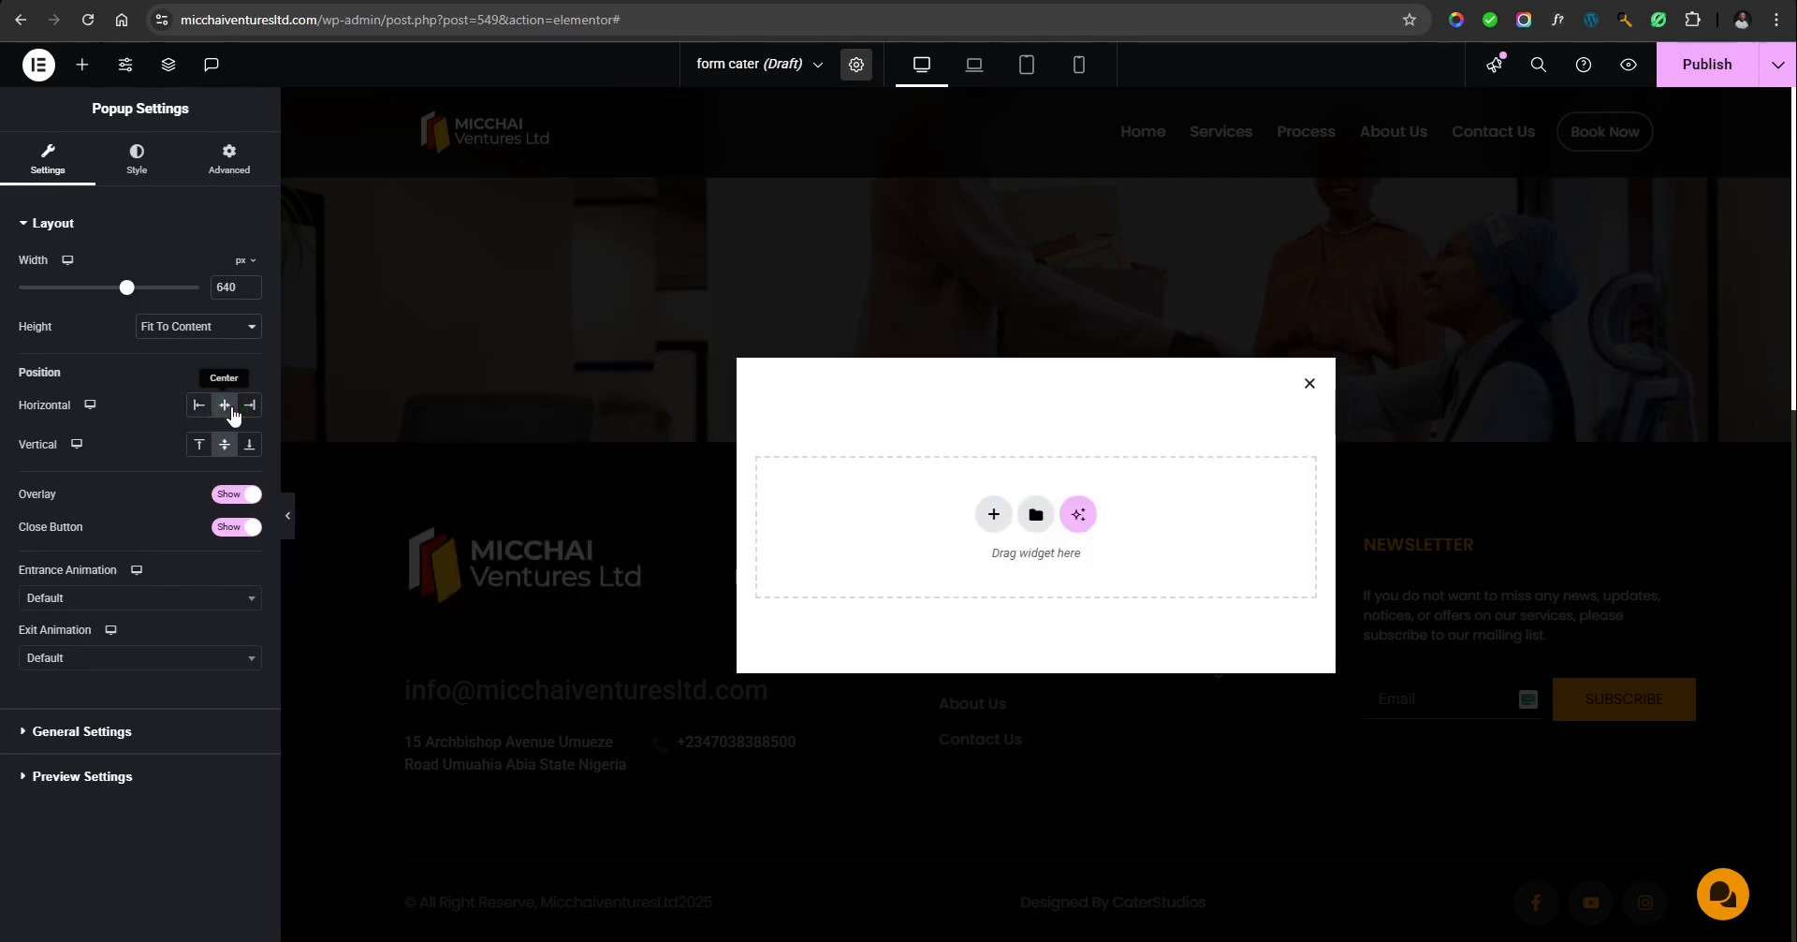
pyautogui.click(254, 408)
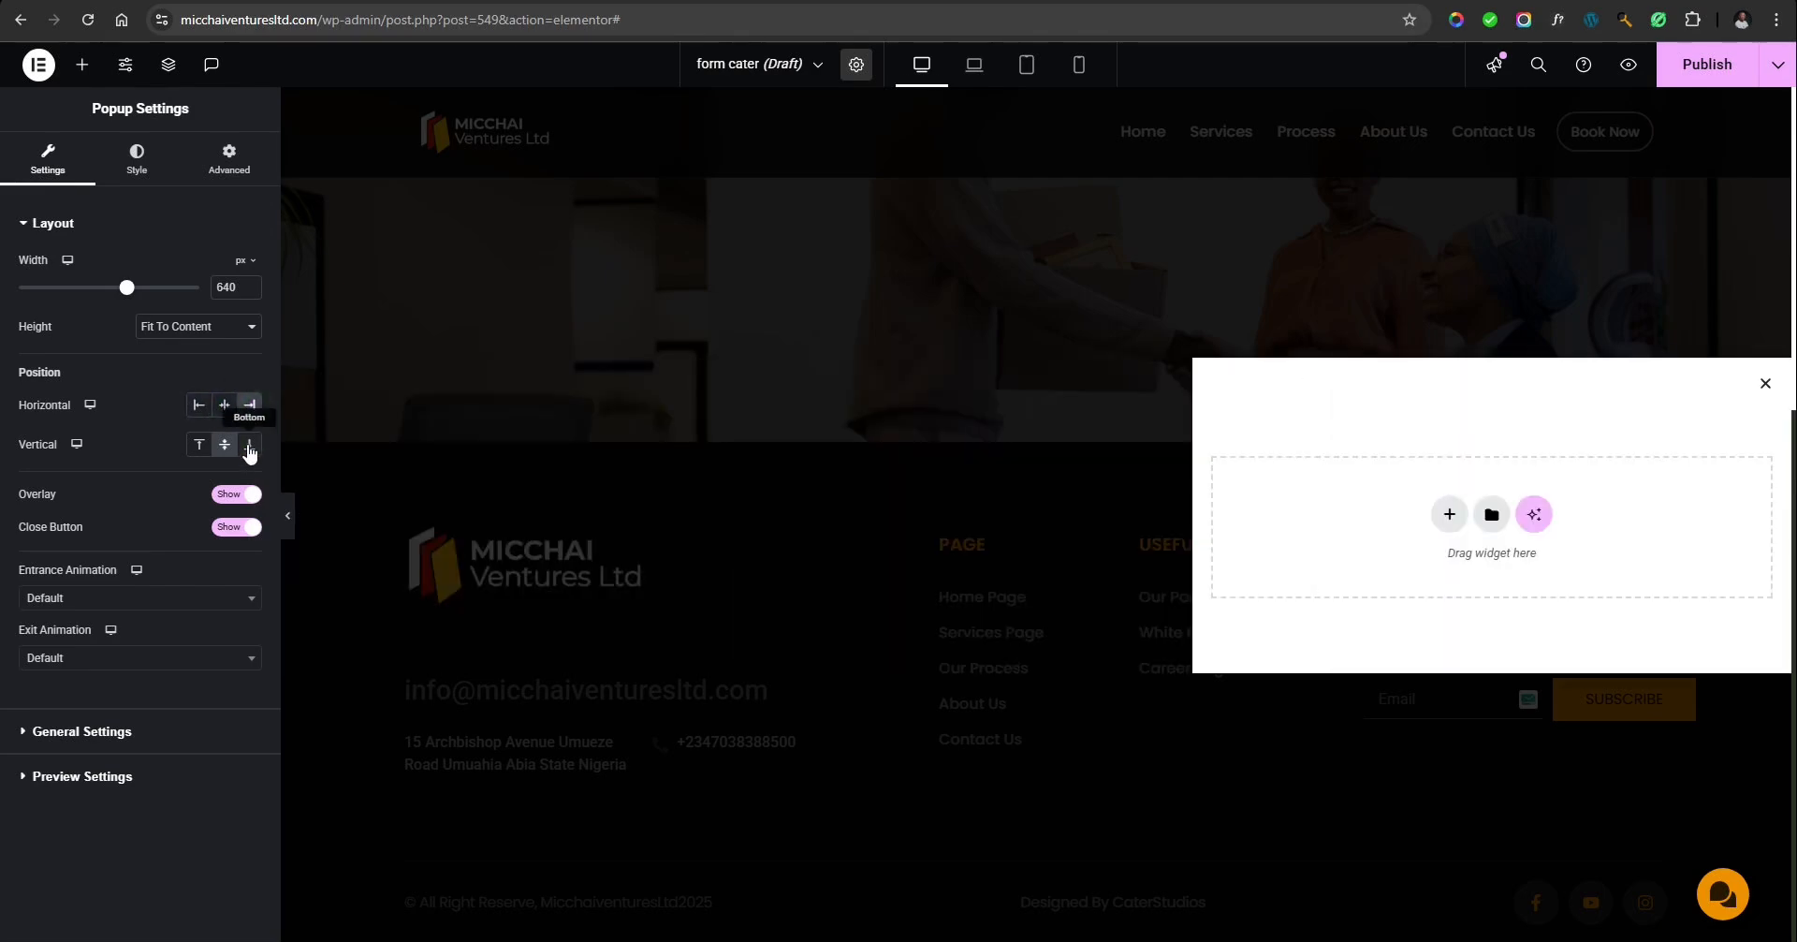
# Try the Bottom and Top vertical positions for the popup, and return it to Center.
pyautogui.click(249, 445)
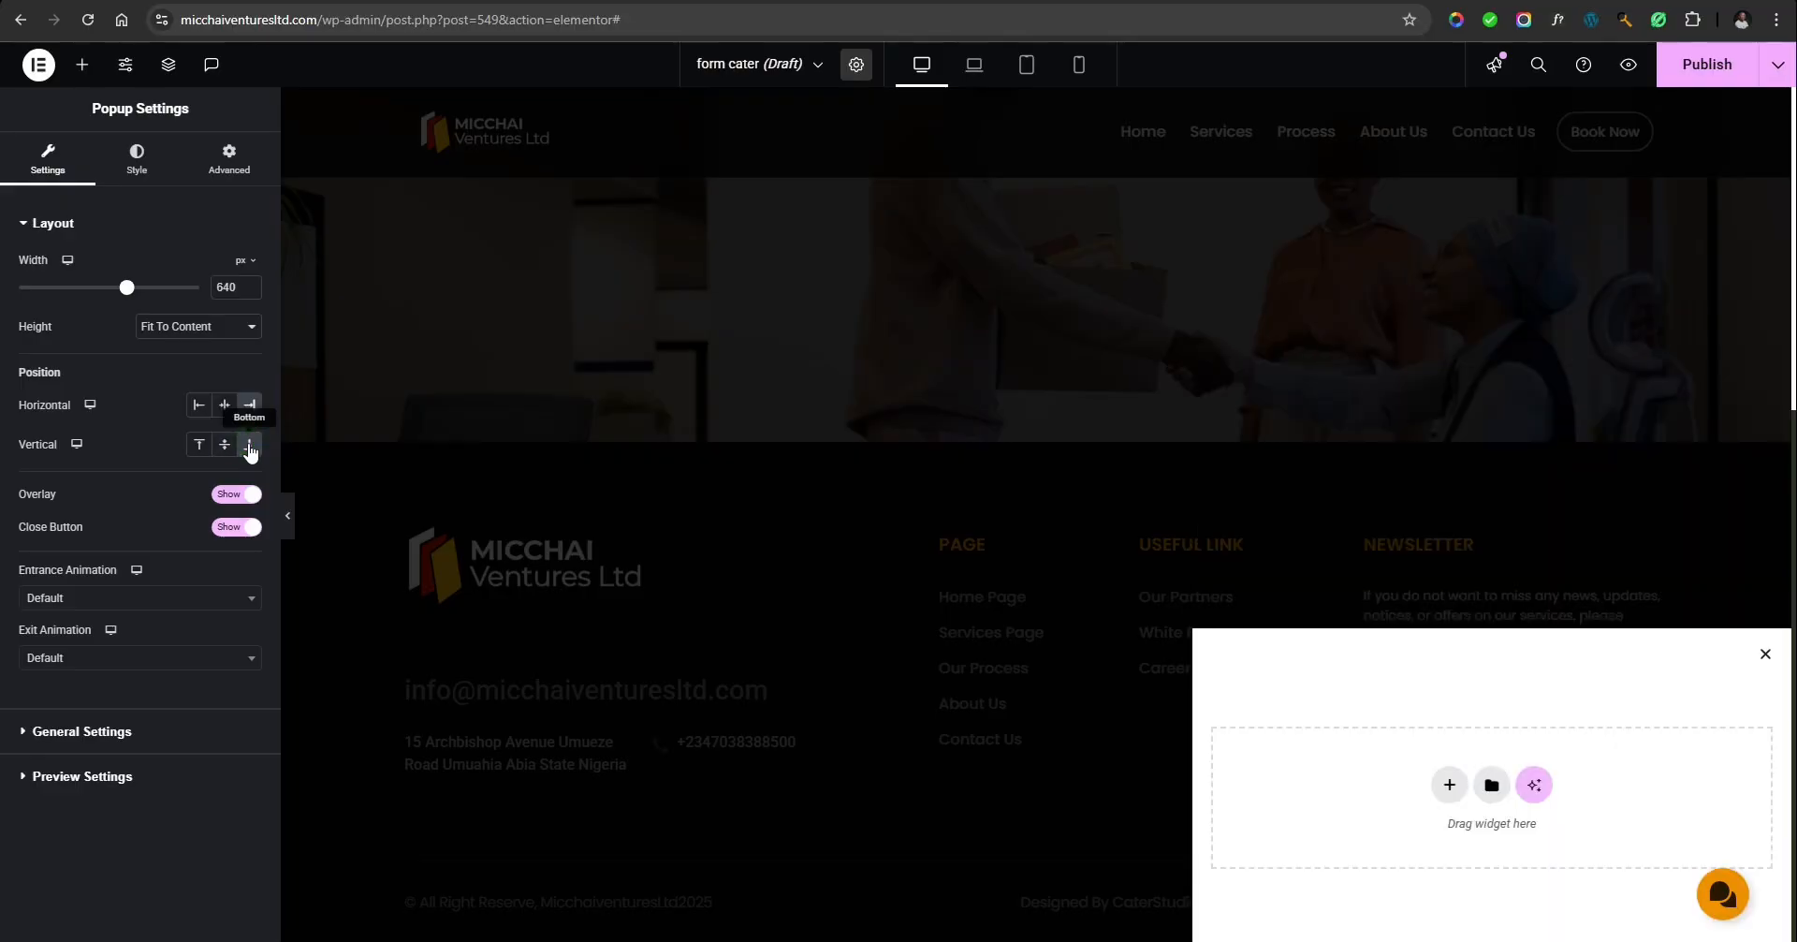
pyautogui.click(200, 446)
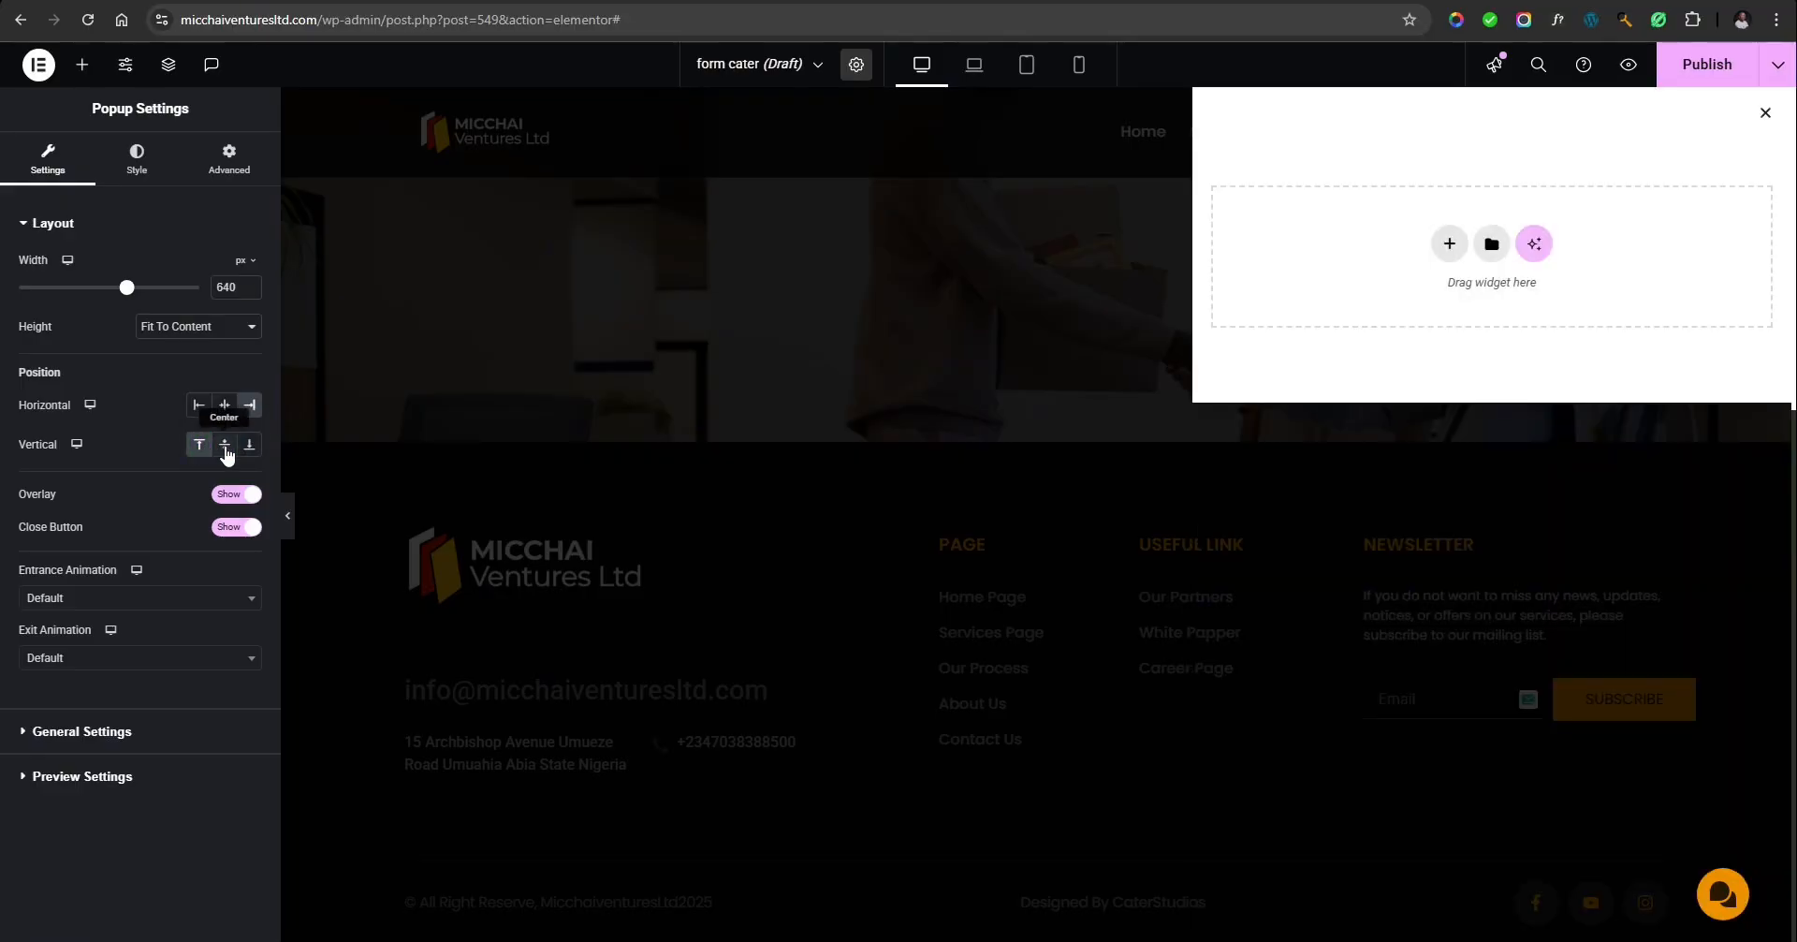
pyautogui.click(225, 445)
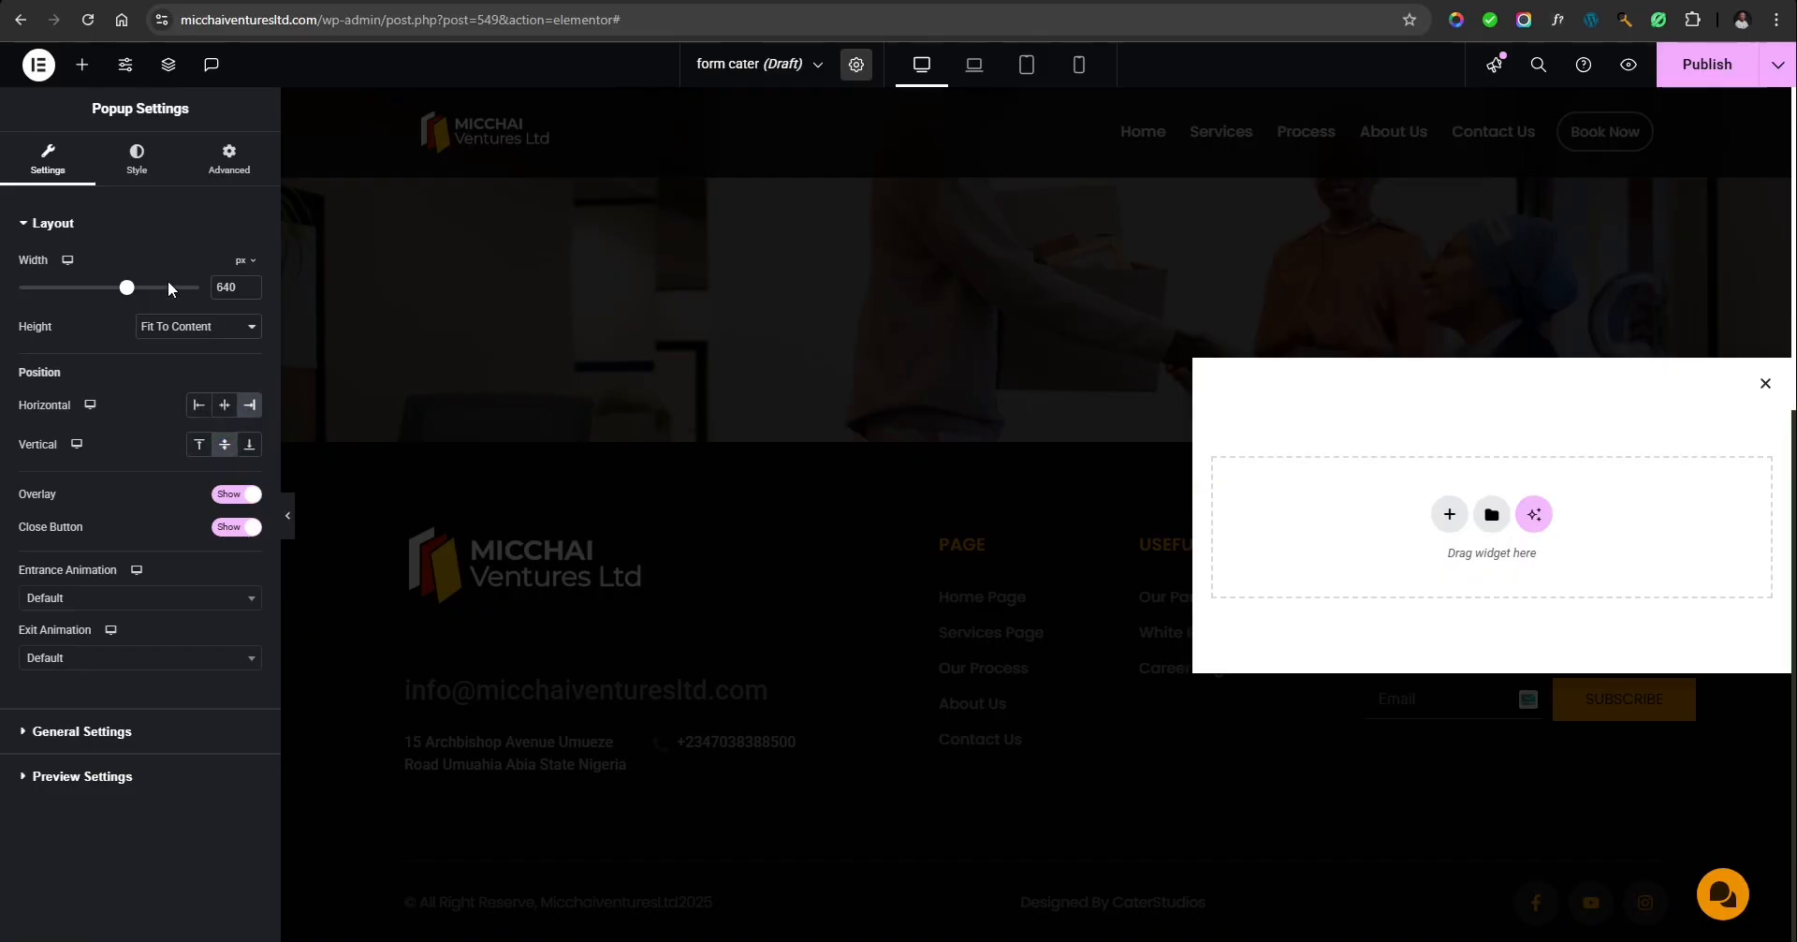
# Set the popup's width to 570 px and its height to Fit To Screen.
pyautogui.moveTo(125, 292)
pyautogui.mouseDown()
pyautogui.moveTo(83, 295)
pyautogui.moveTo(109, 306)
pyautogui.mouseUp()
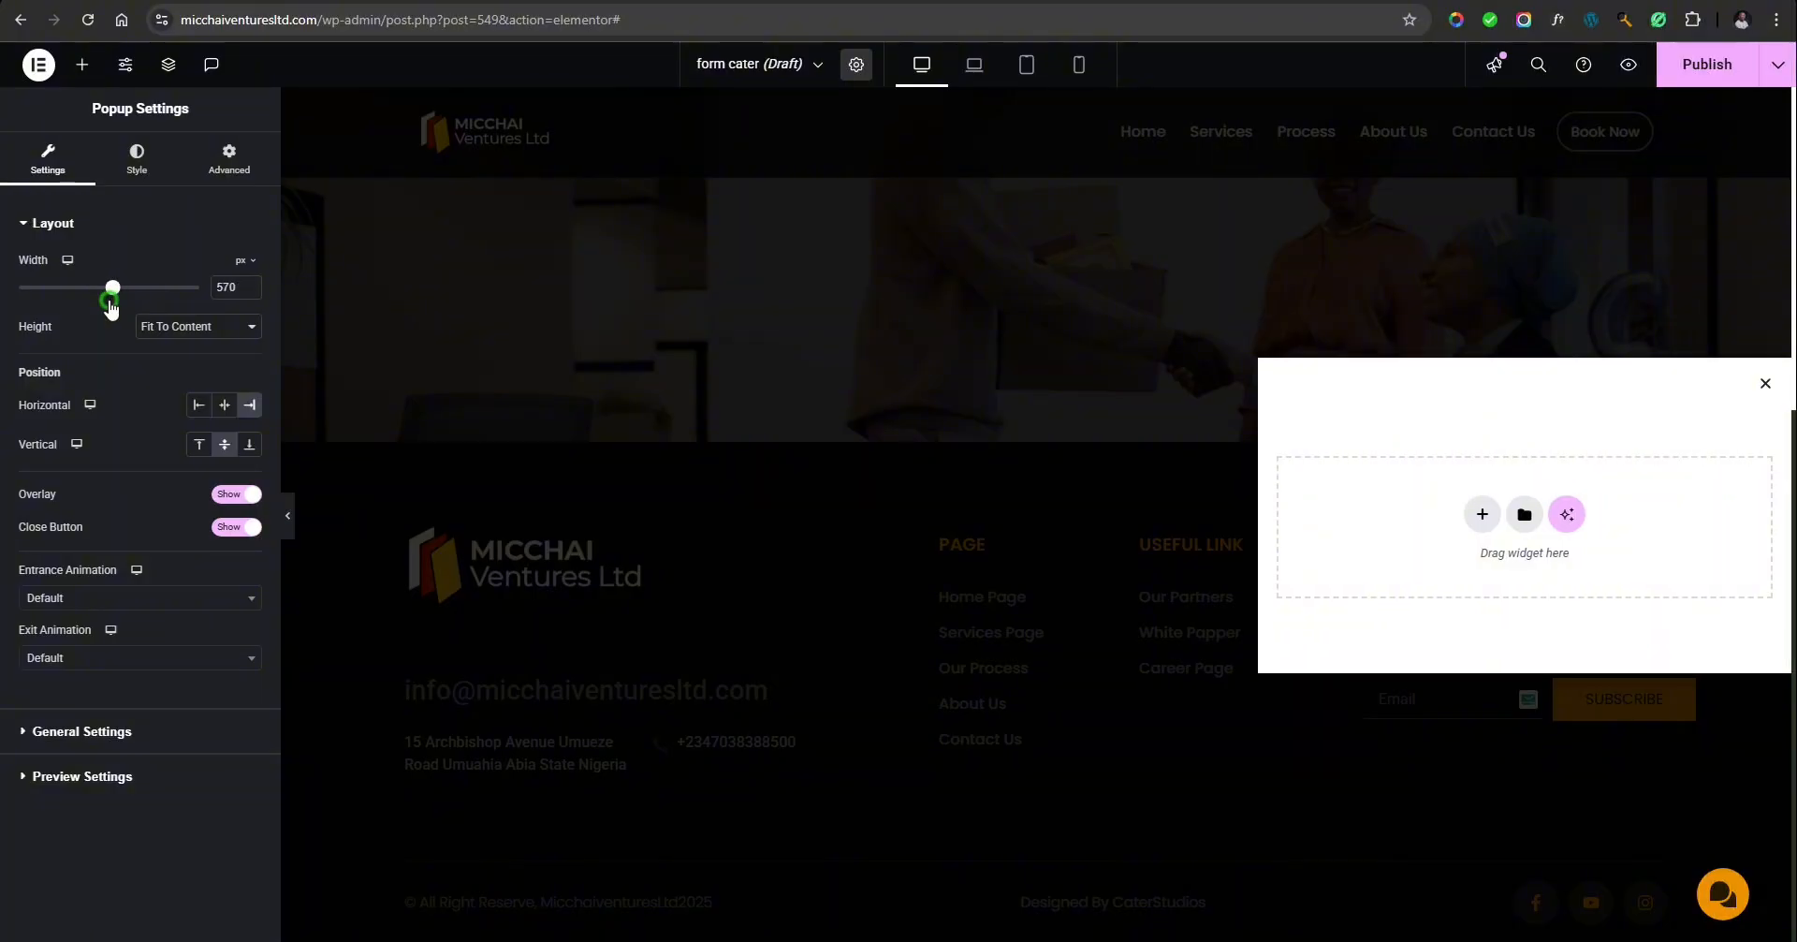
pyautogui.click(201, 329)
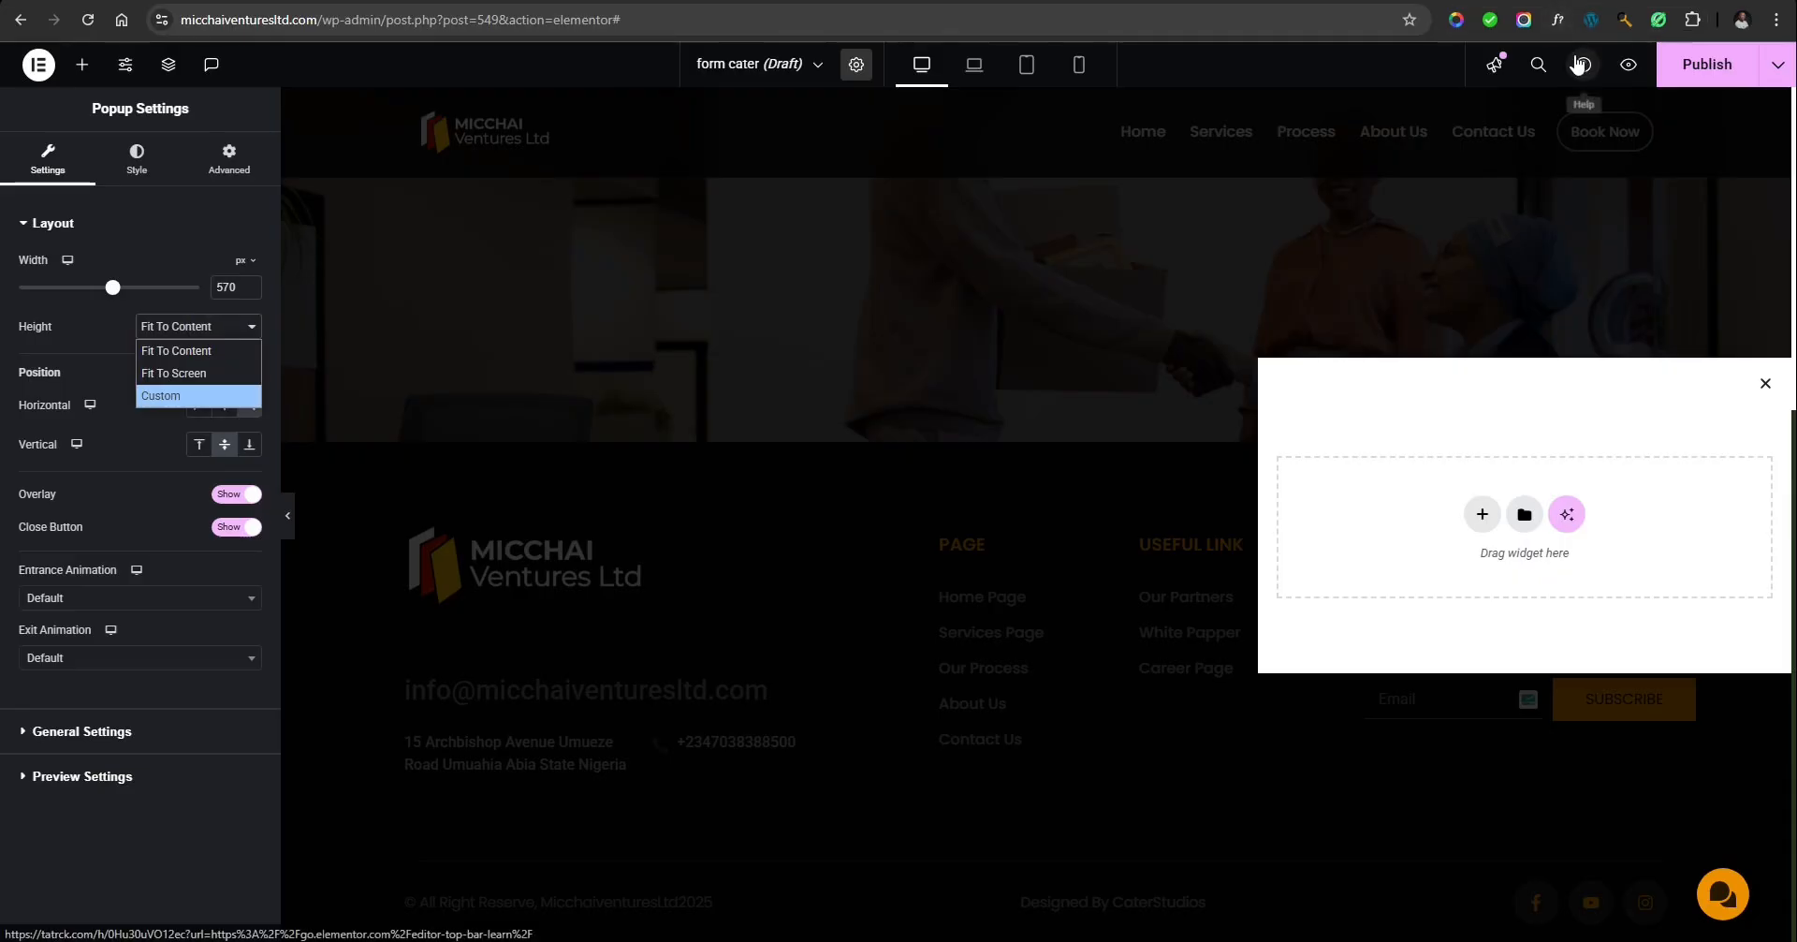
pyautogui.click(205, 374)
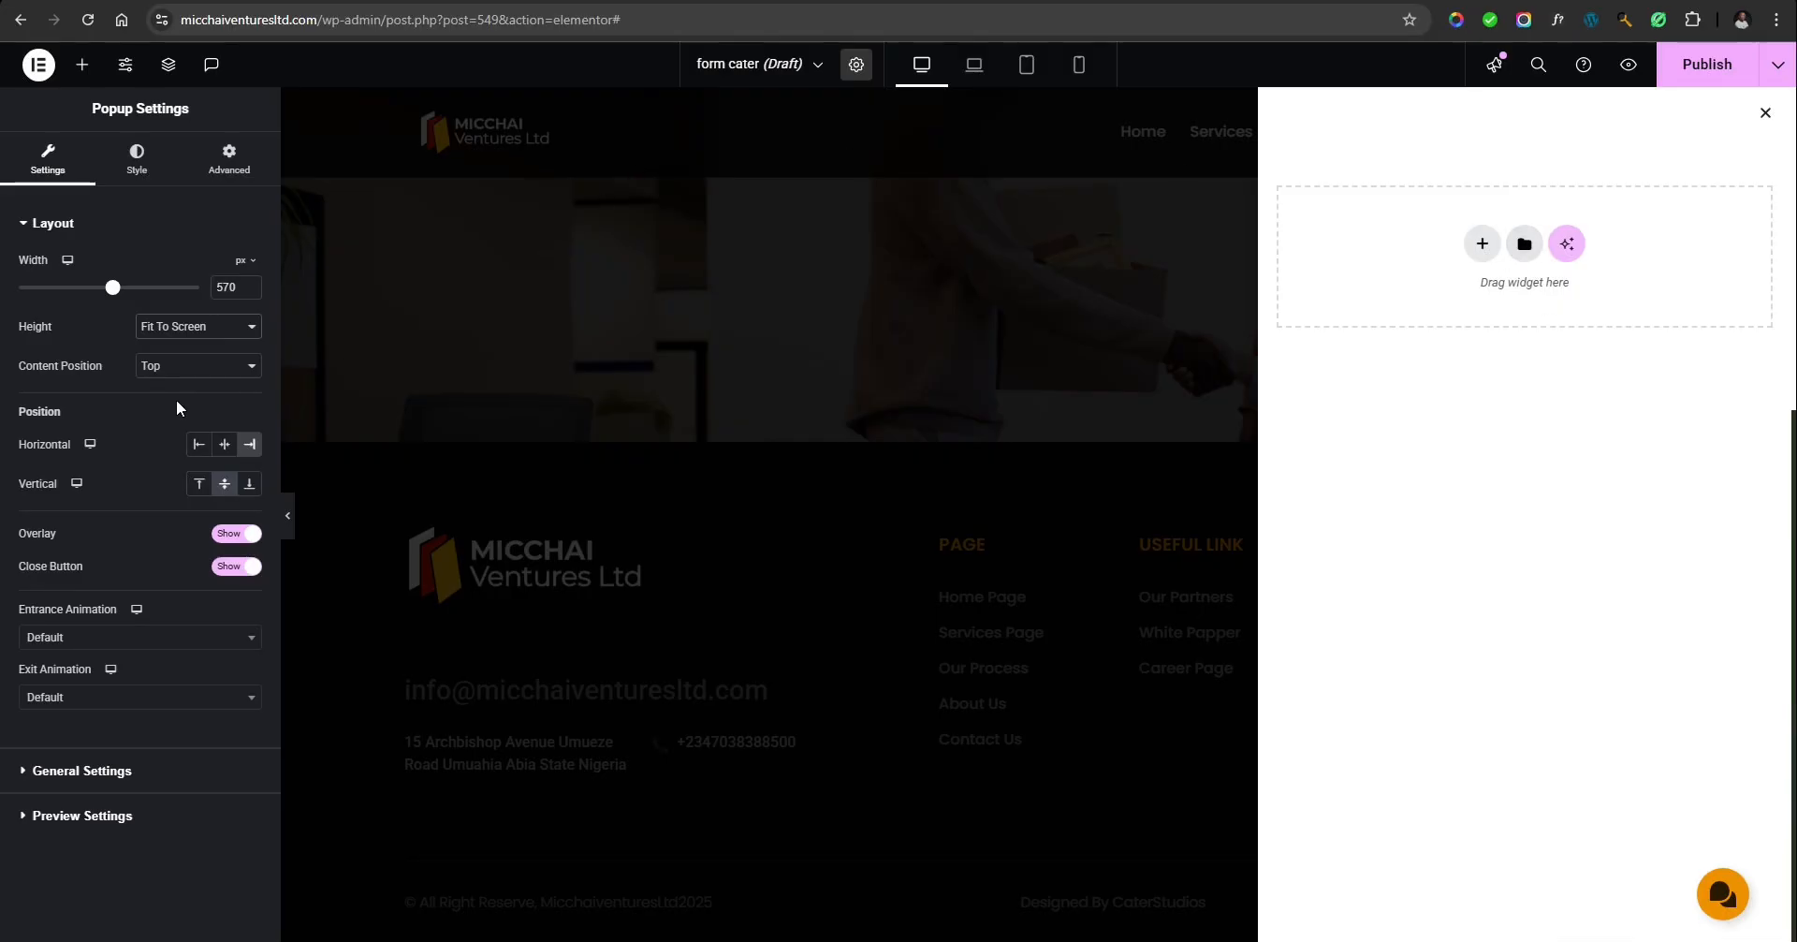
# Try a custom popup height of 571 px, and return the height to Fit To Screen.
pyautogui.click(173, 329)
pyautogui.click(178, 396)
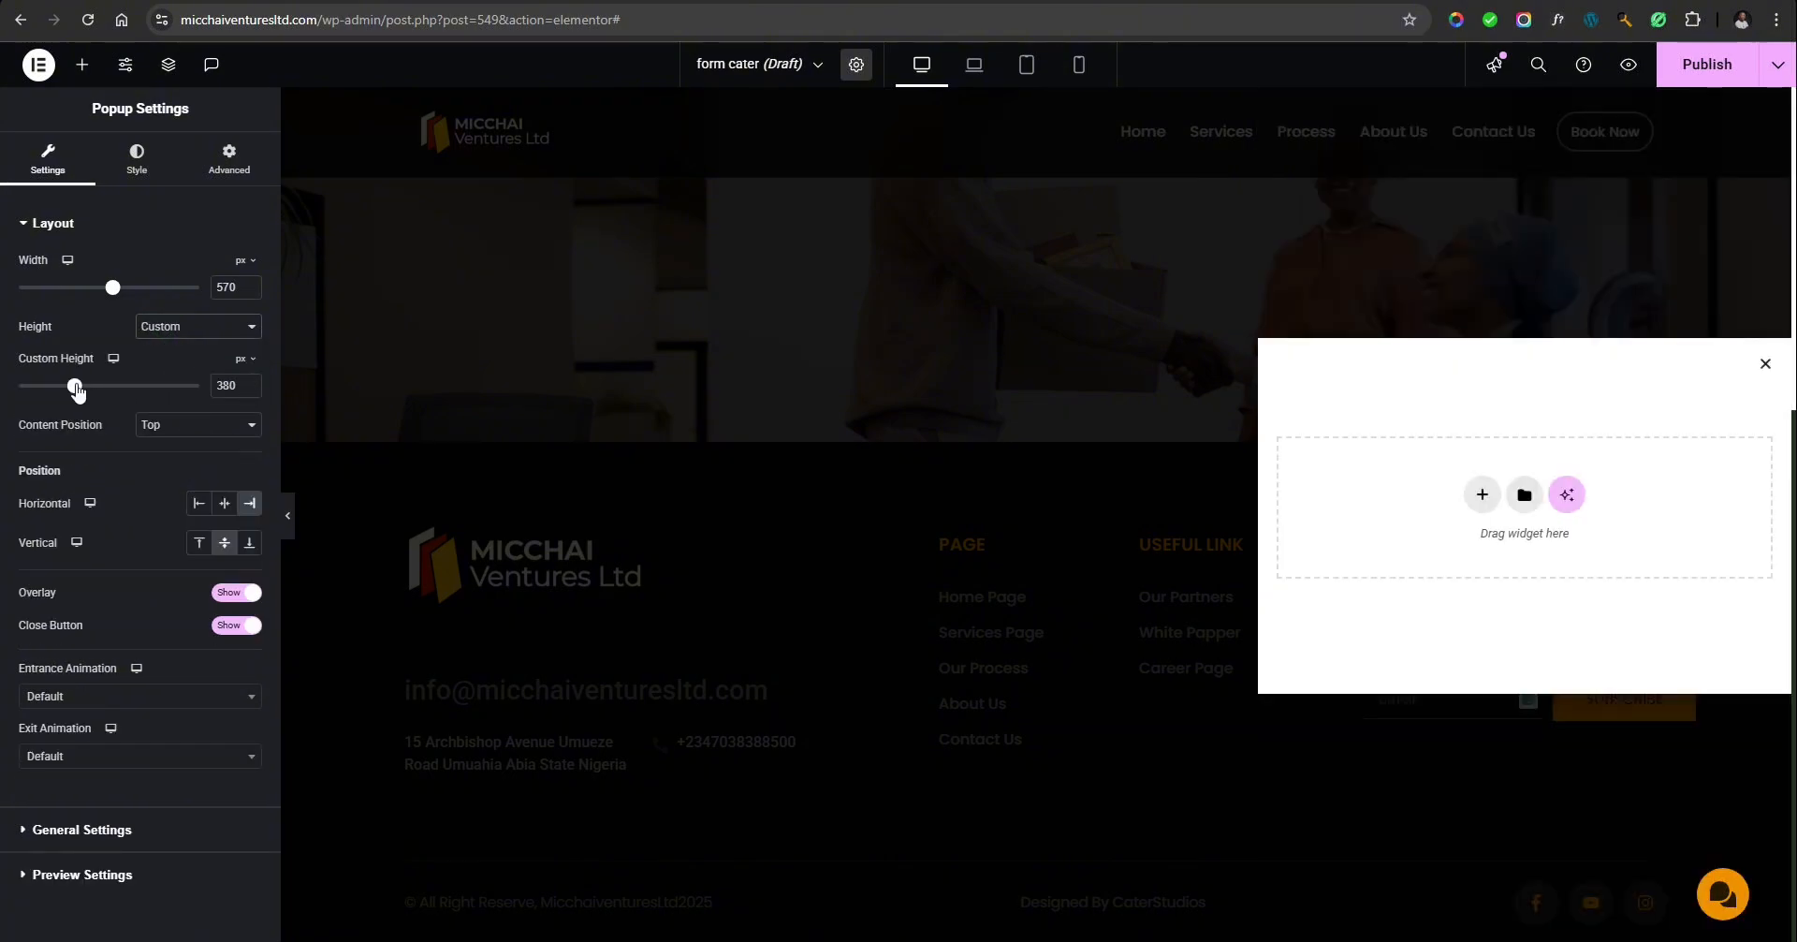
pyautogui.moveTo(77, 391); pyautogui.dragTo(114, 394)
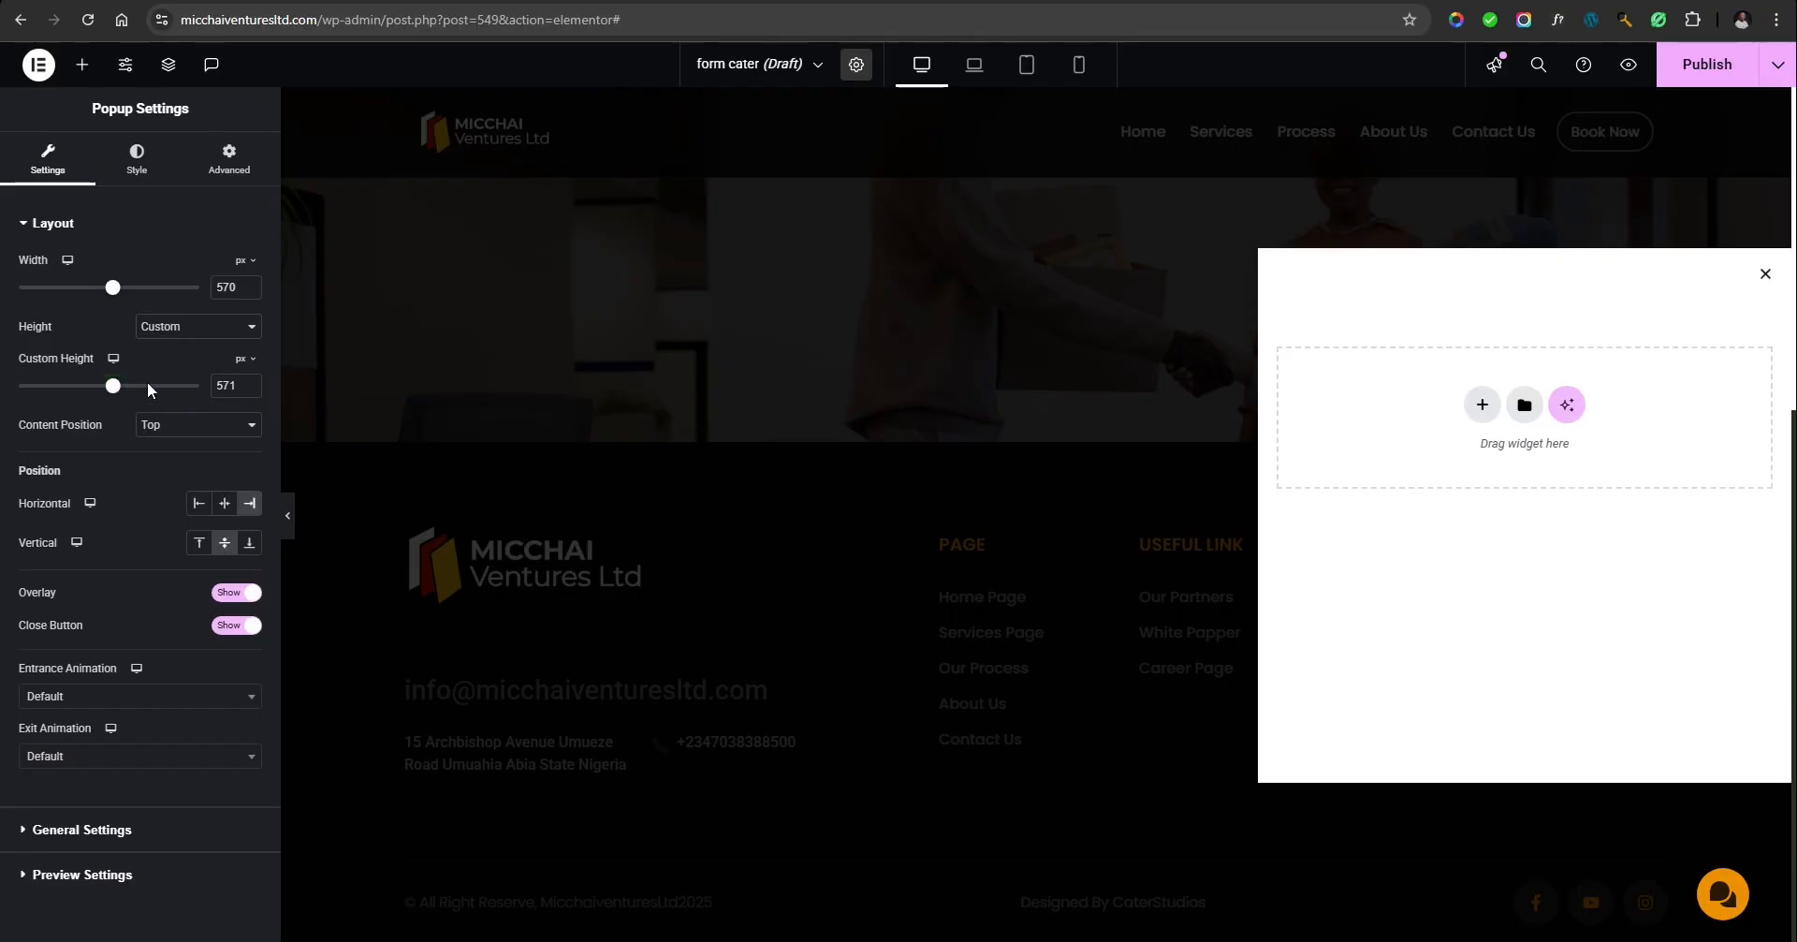
pyautogui.click(215, 330)
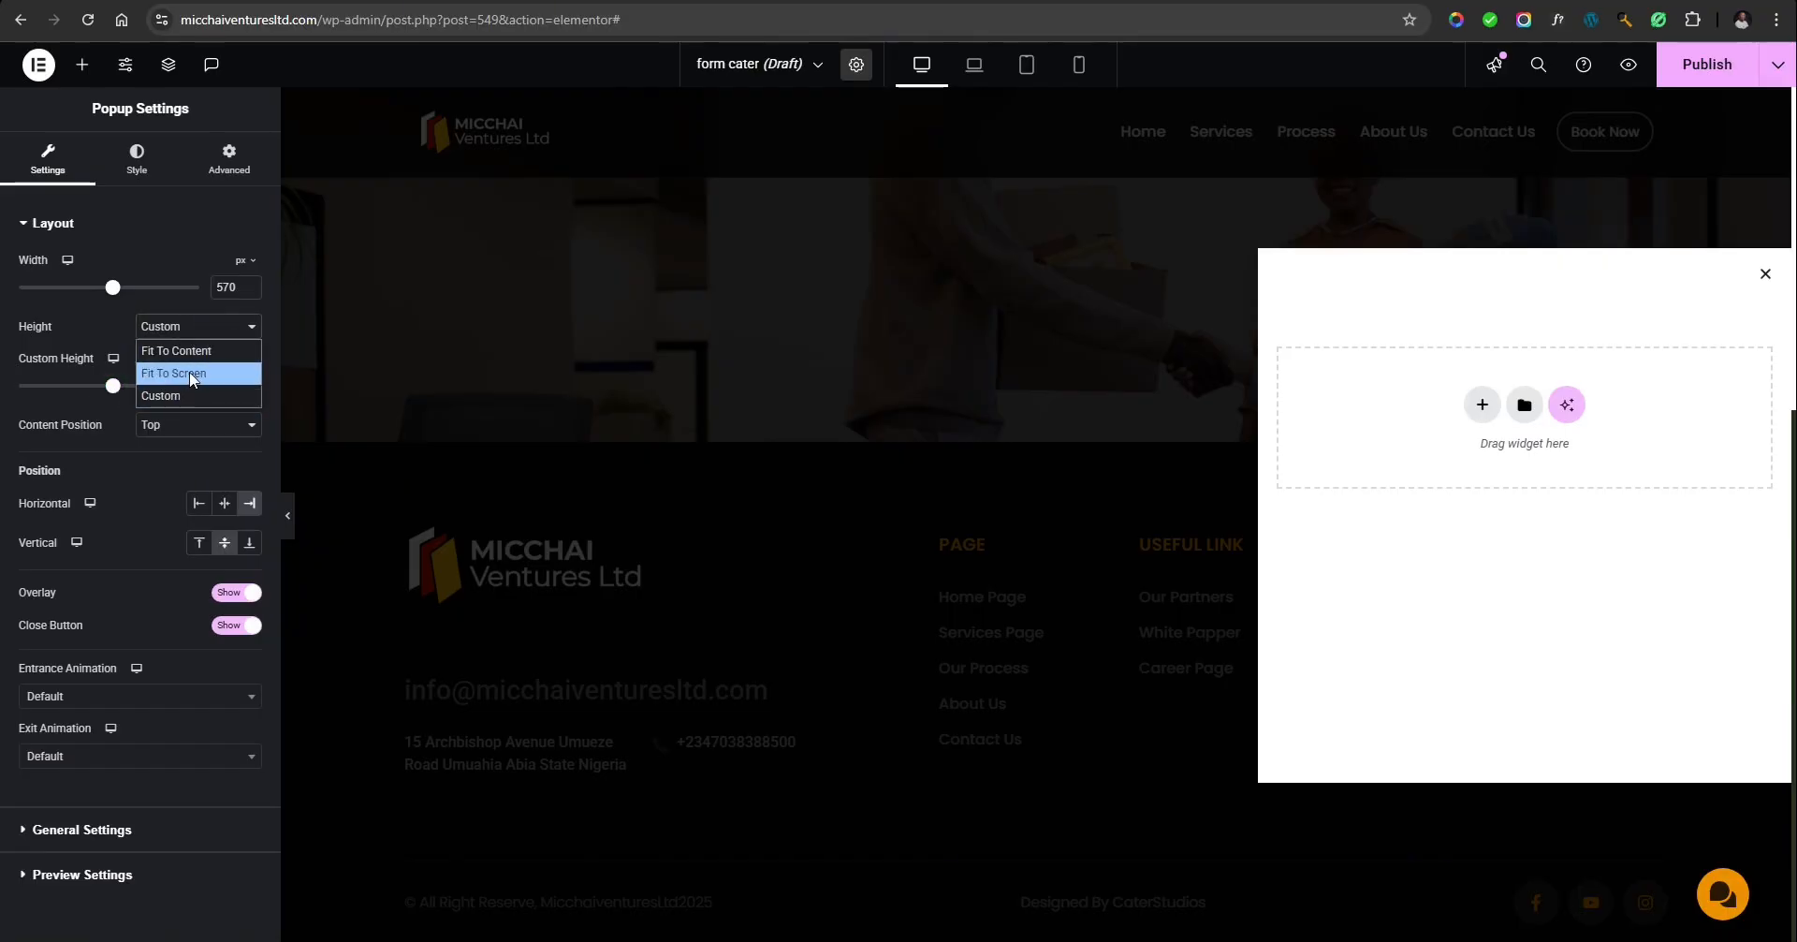
pyautogui.click(190, 373)
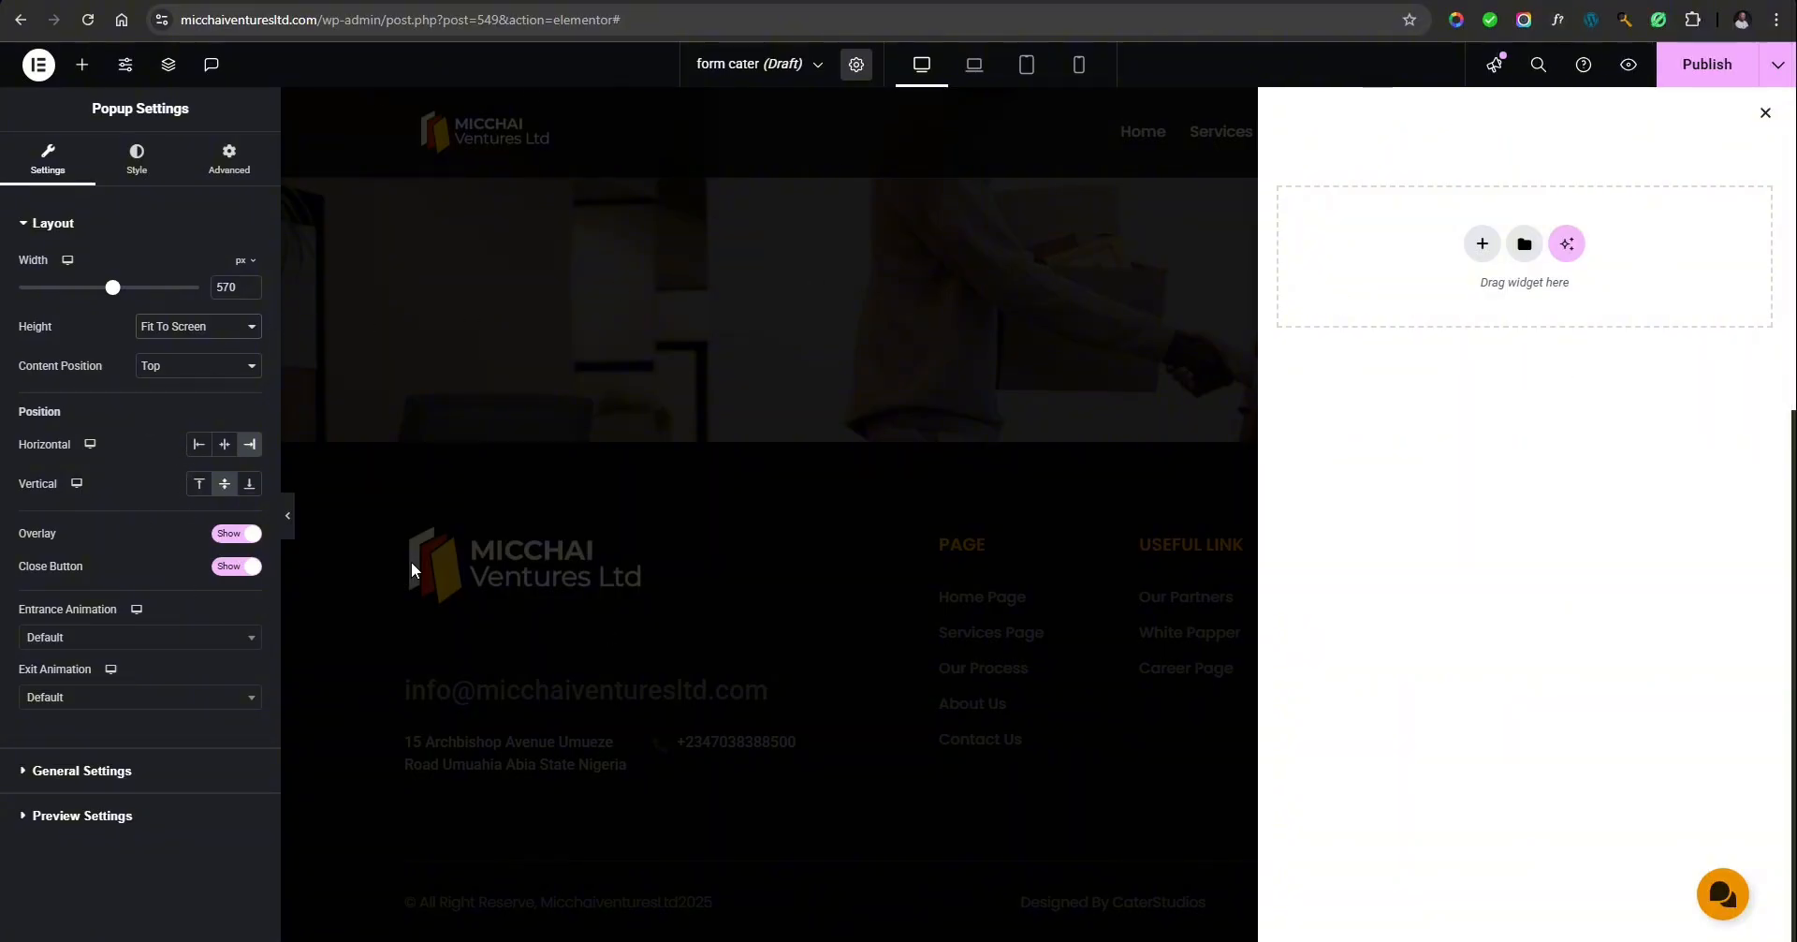
# Add a container to the empty popup and place a Form widget inside it.
pyautogui.click(81, 66)
pyautogui.moveTo(74, 313); pyautogui.dragTo(1500, 245)
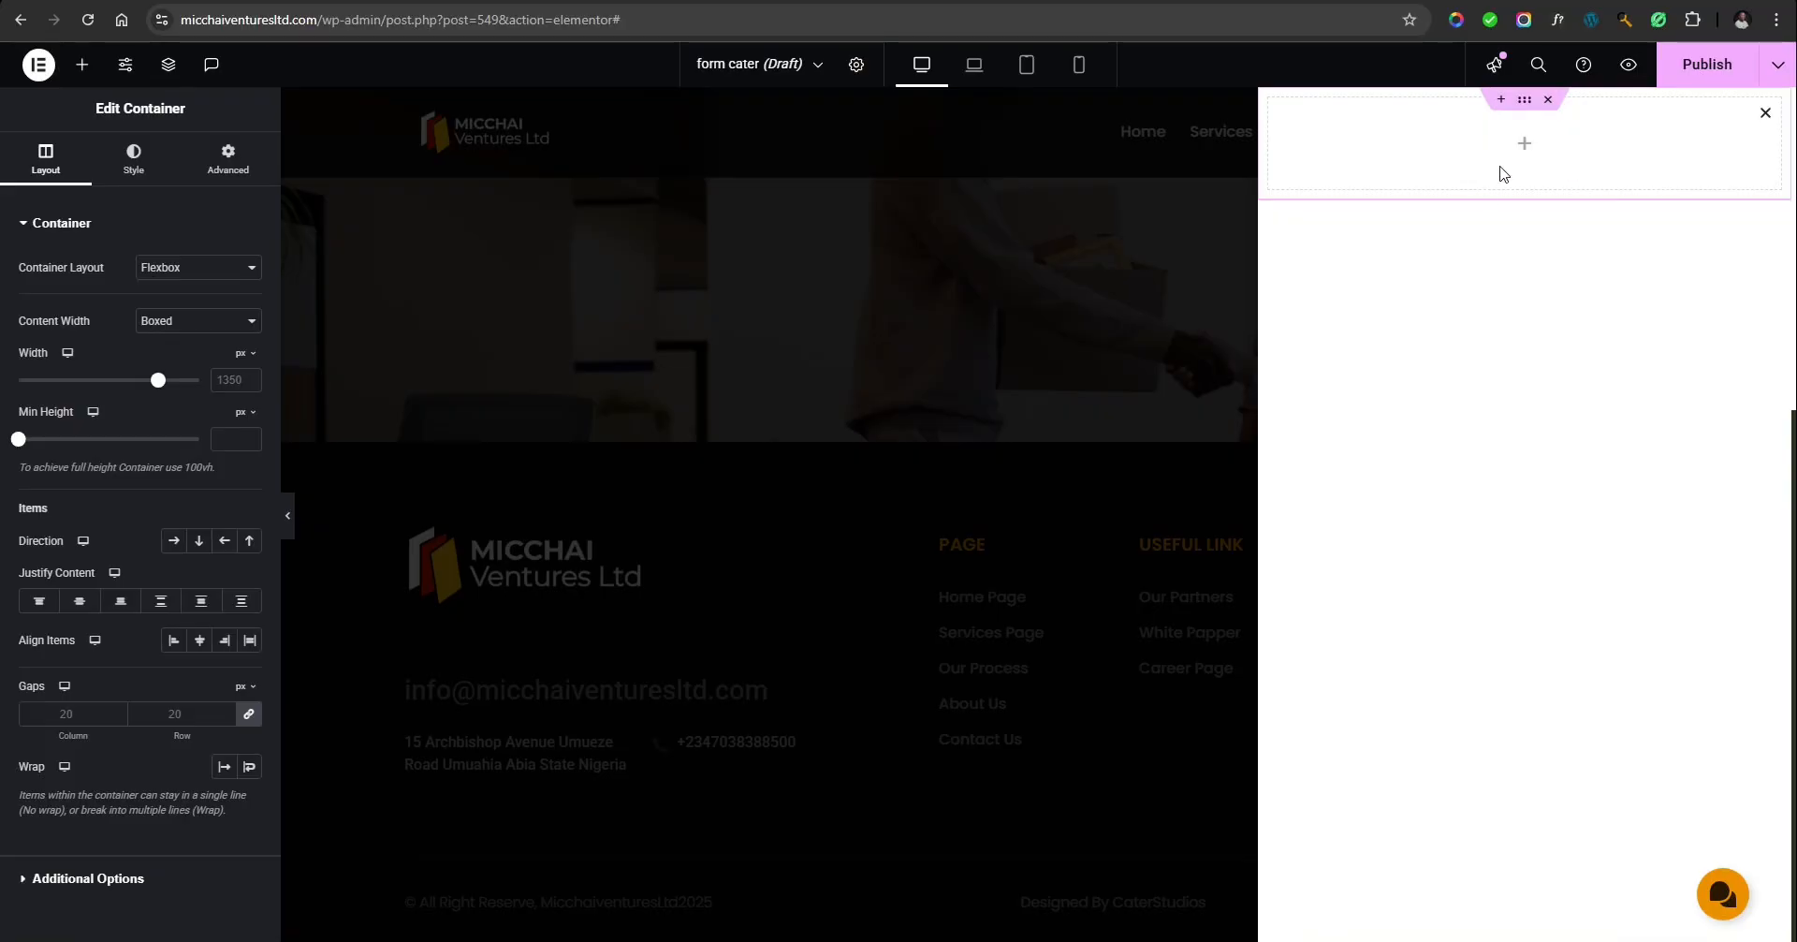
pyautogui.click(81, 64)
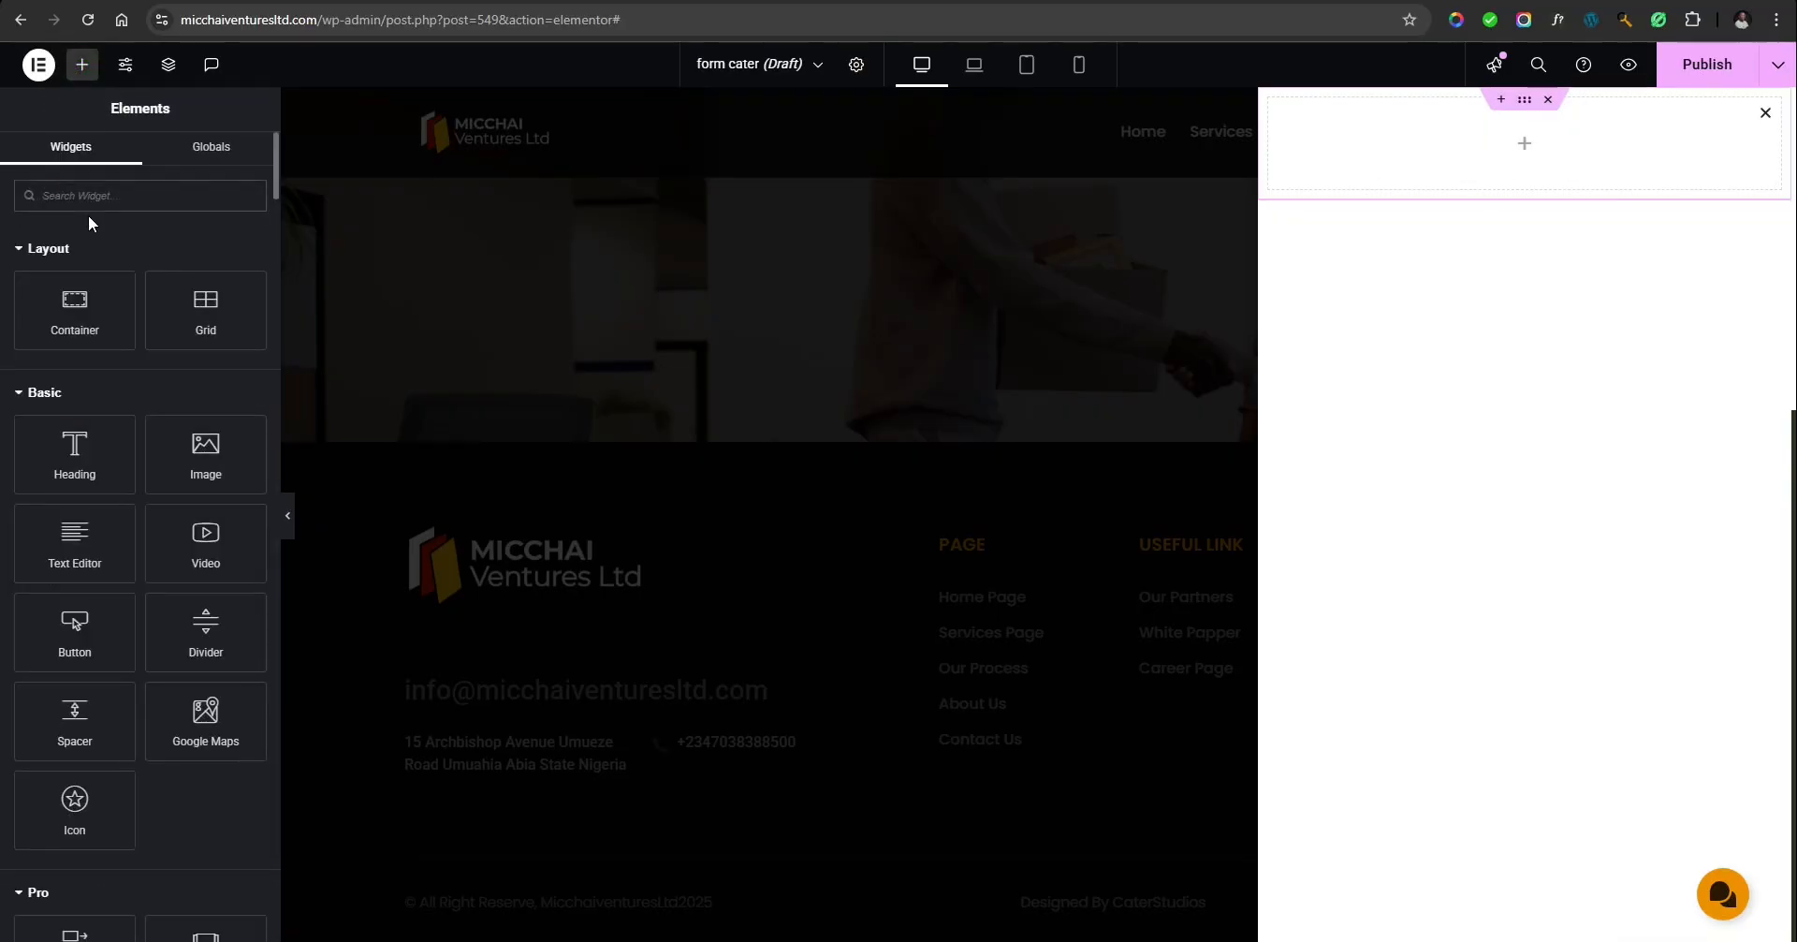
pyautogui.write('form')
pyautogui.moveTo(77, 268); pyautogui.dragTo(1402, 167)
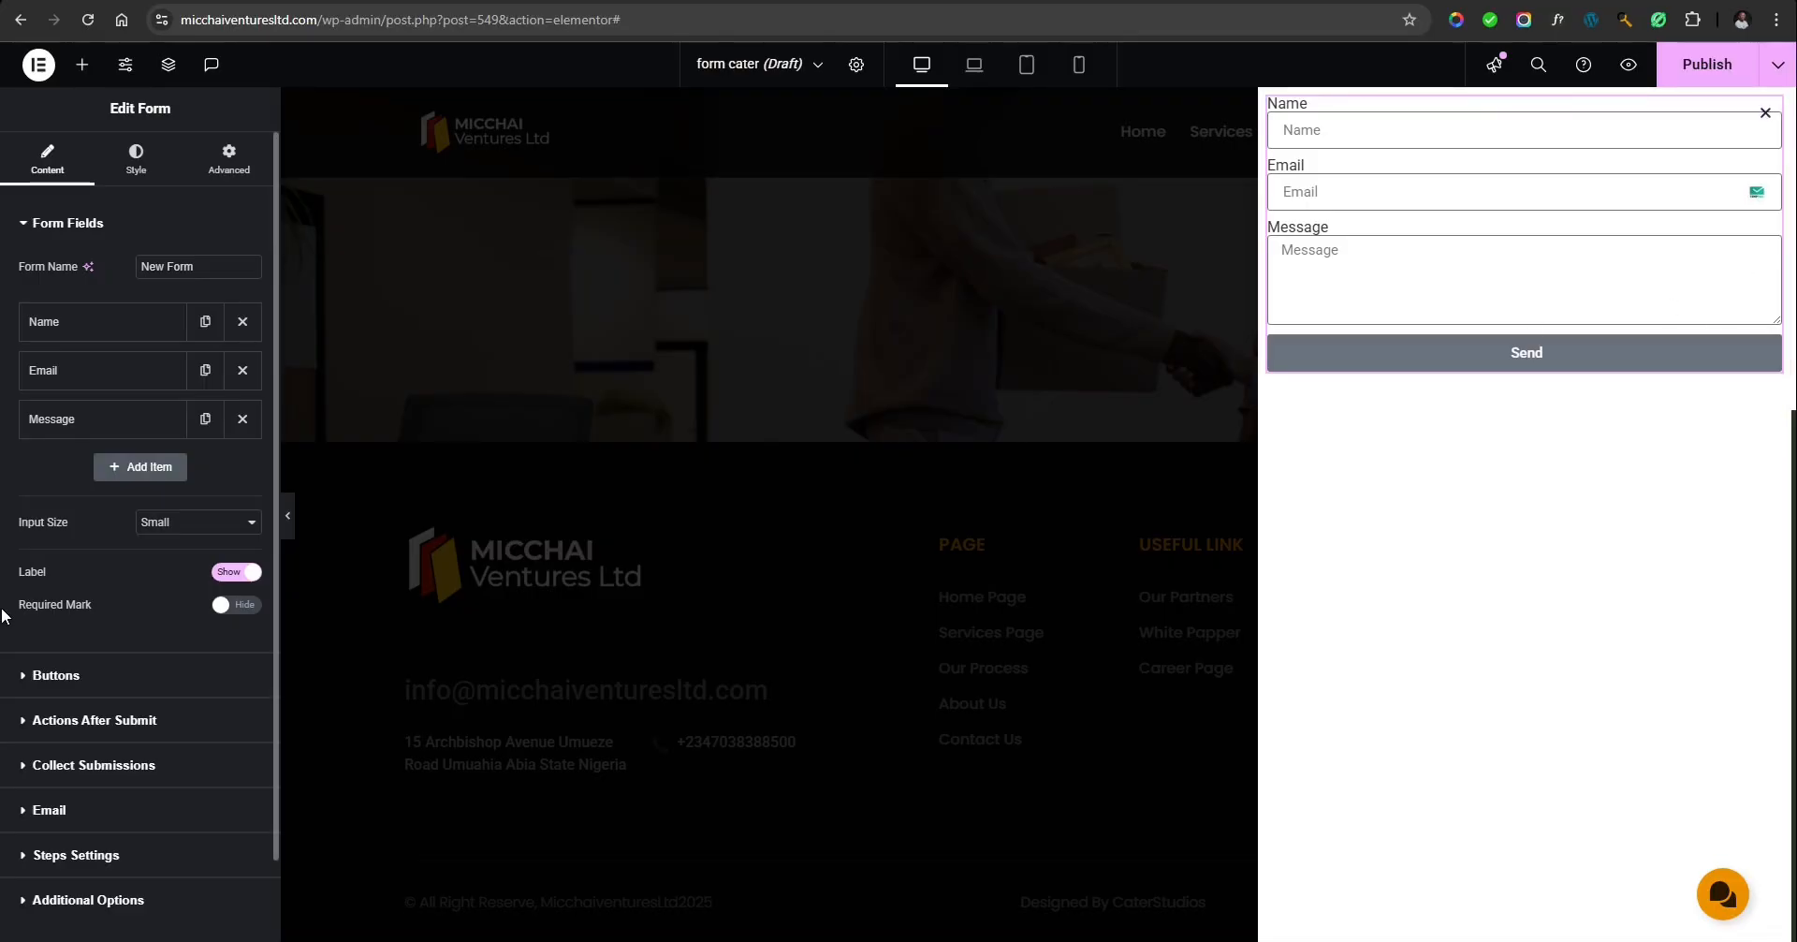
# In the popup settings, try hiding the overlay and the close button, and show both again.
pyautogui.click(856, 64)
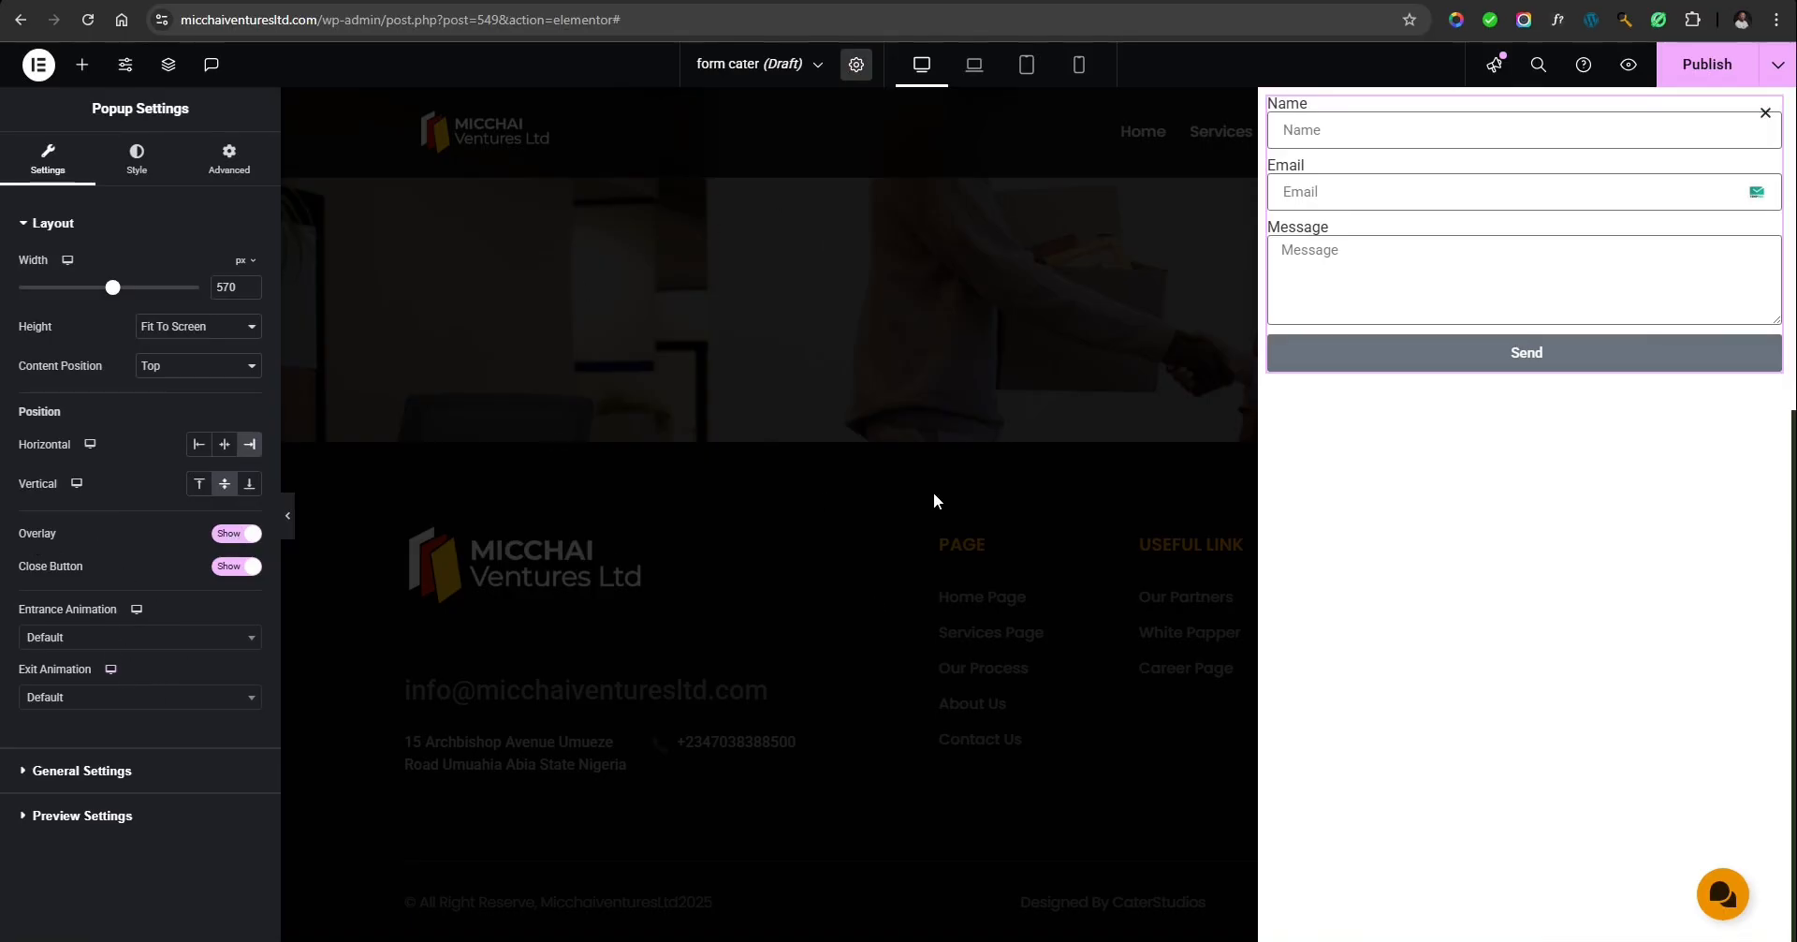
pyautogui.click(245, 534)
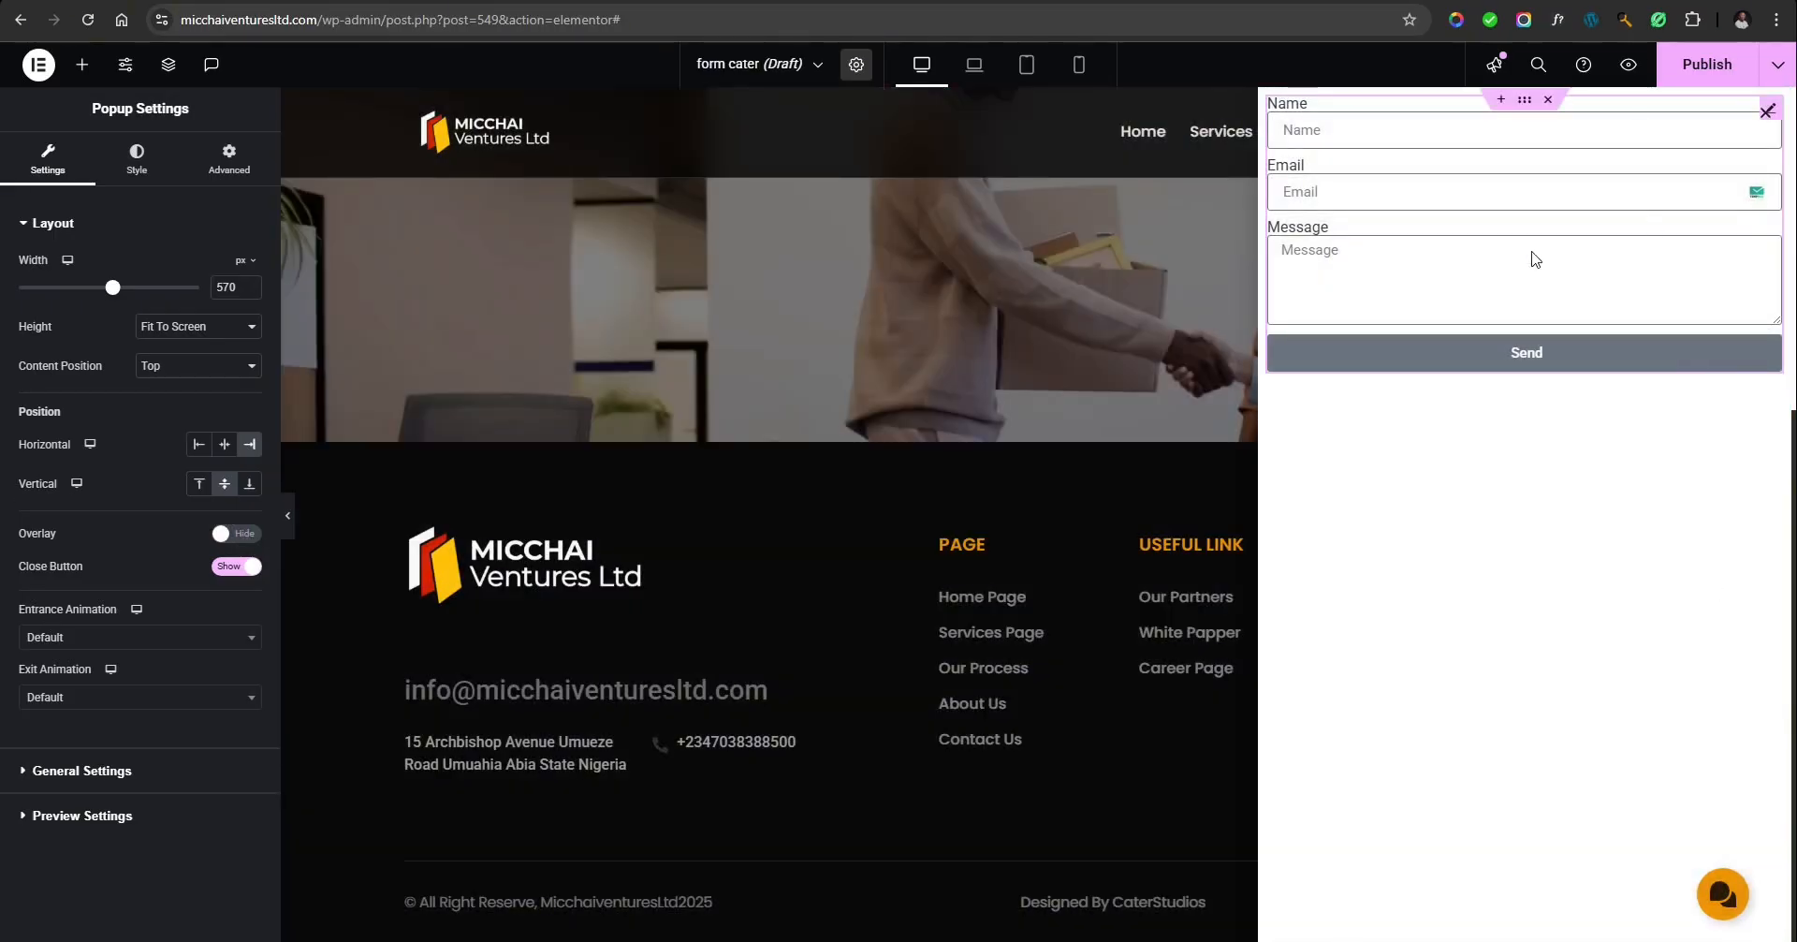
pyautogui.click(242, 533)
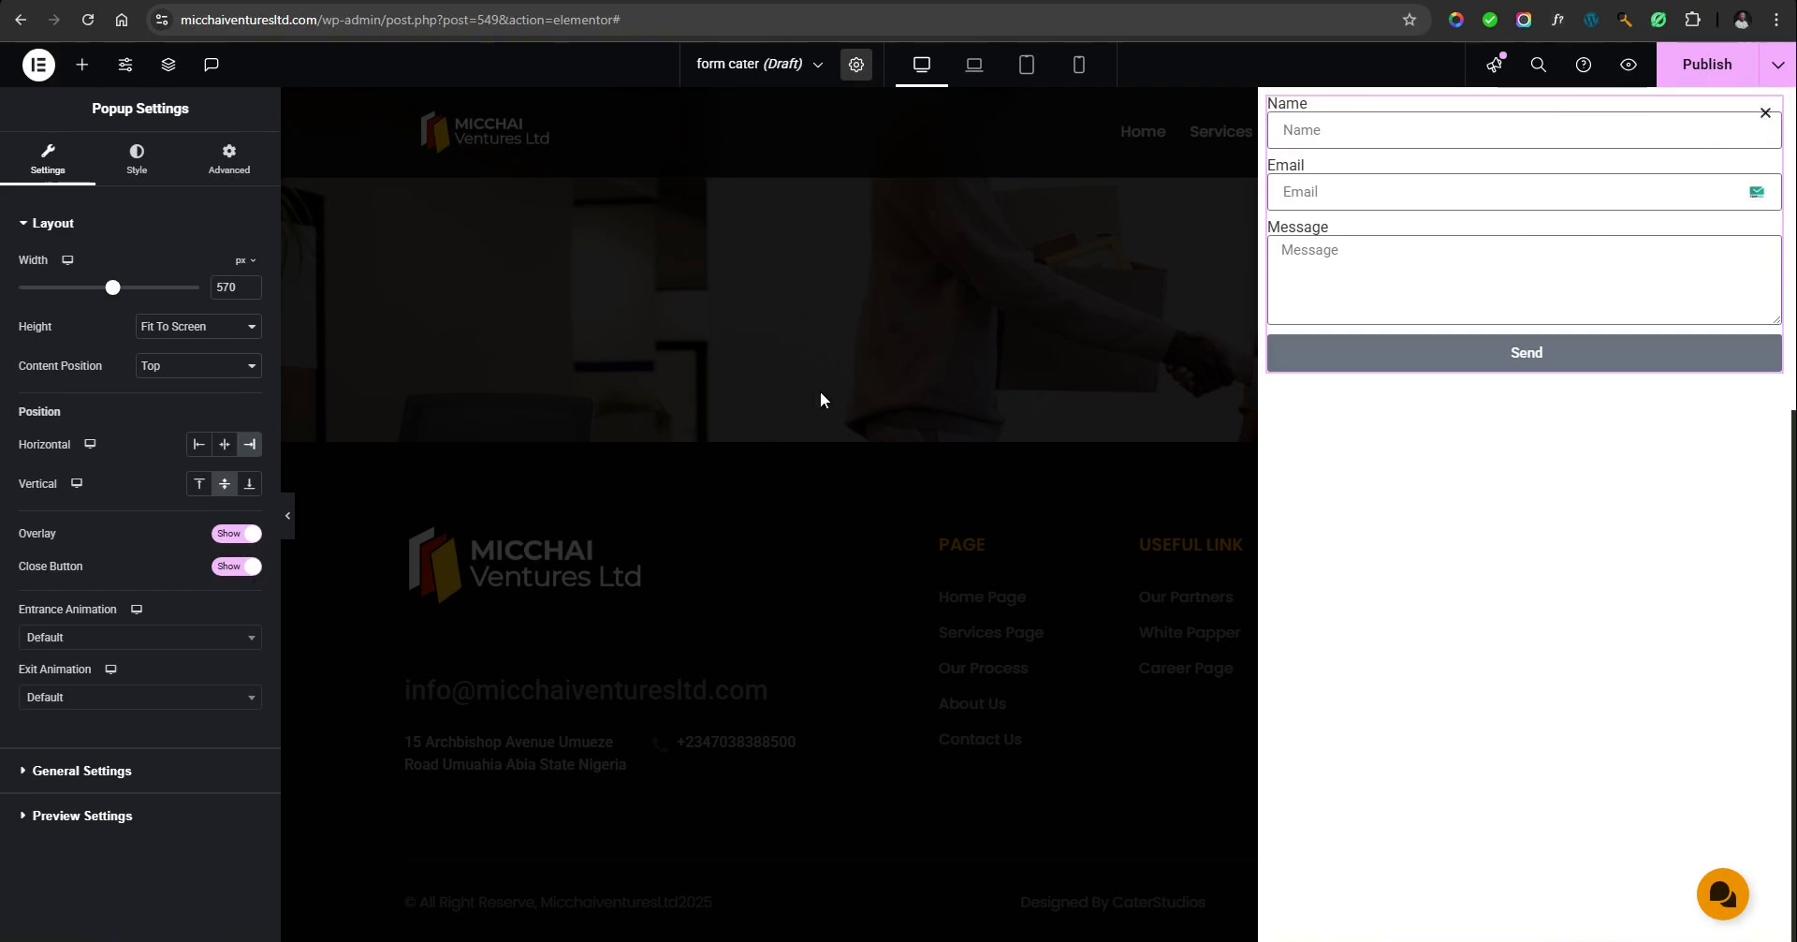
pyautogui.click(224, 569)
pyautogui.click(226, 566)
# Set the popup's entrance animation to Fade In and its exit animation to Fade Out.
pyautogui.click(132, 636)
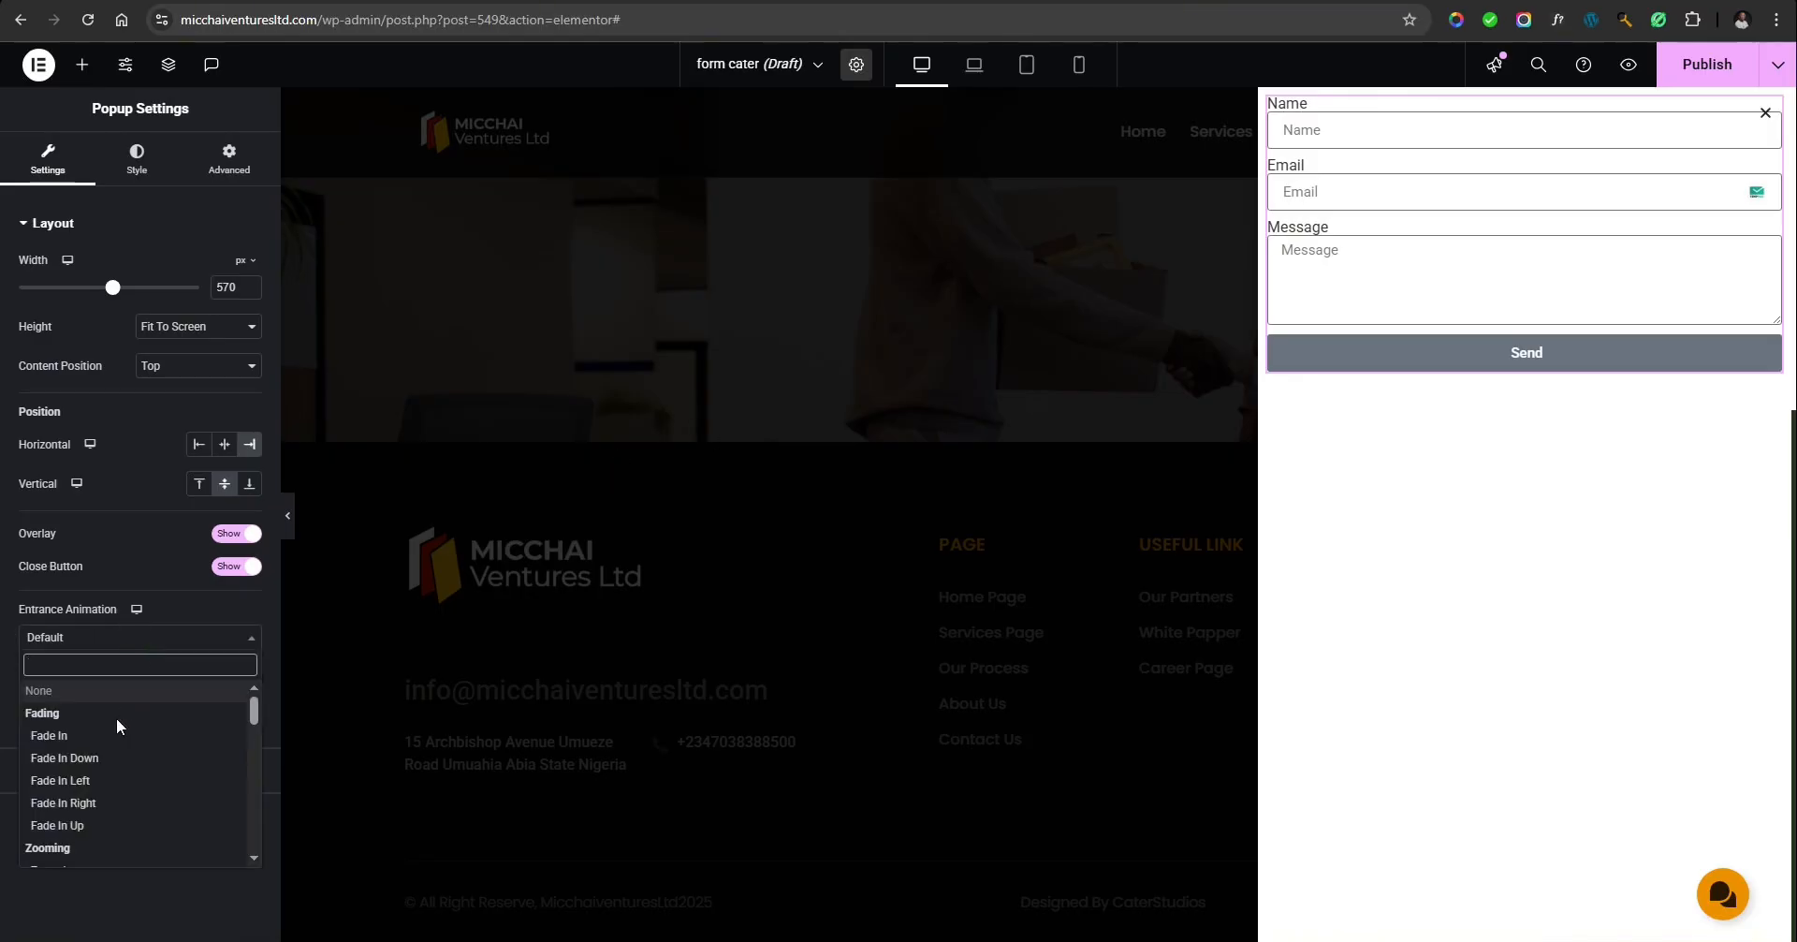
pyautogui.click(113, 737)
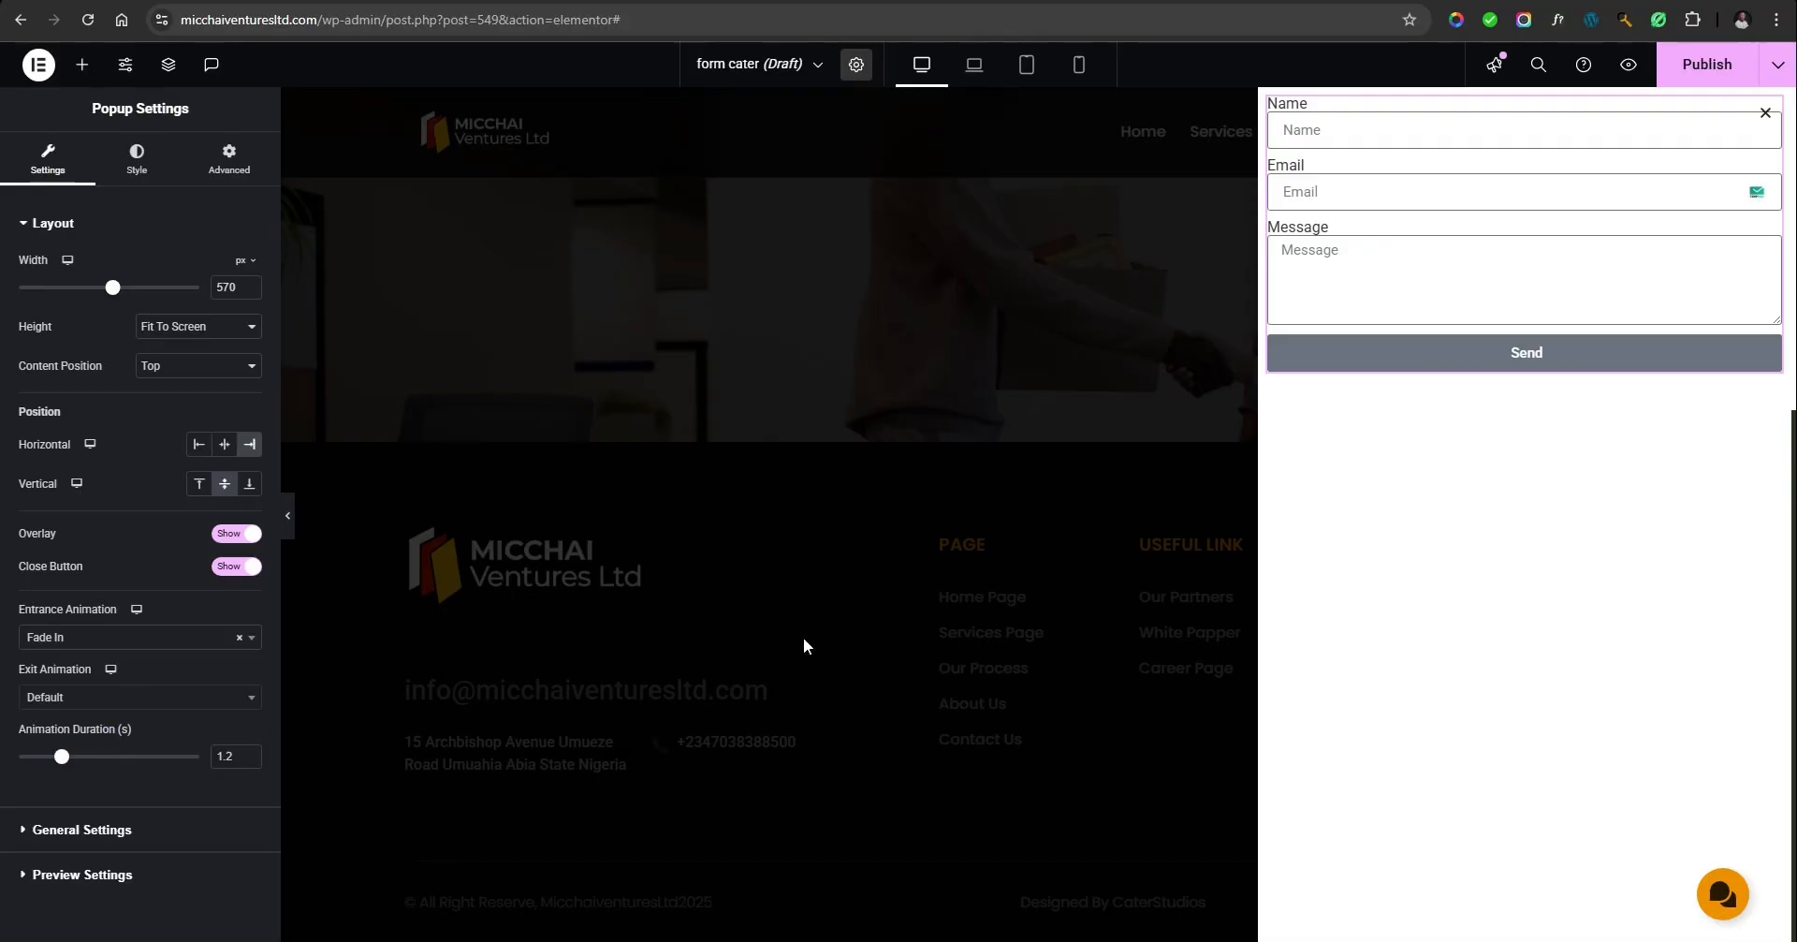
pyautogui.click(66, 693)
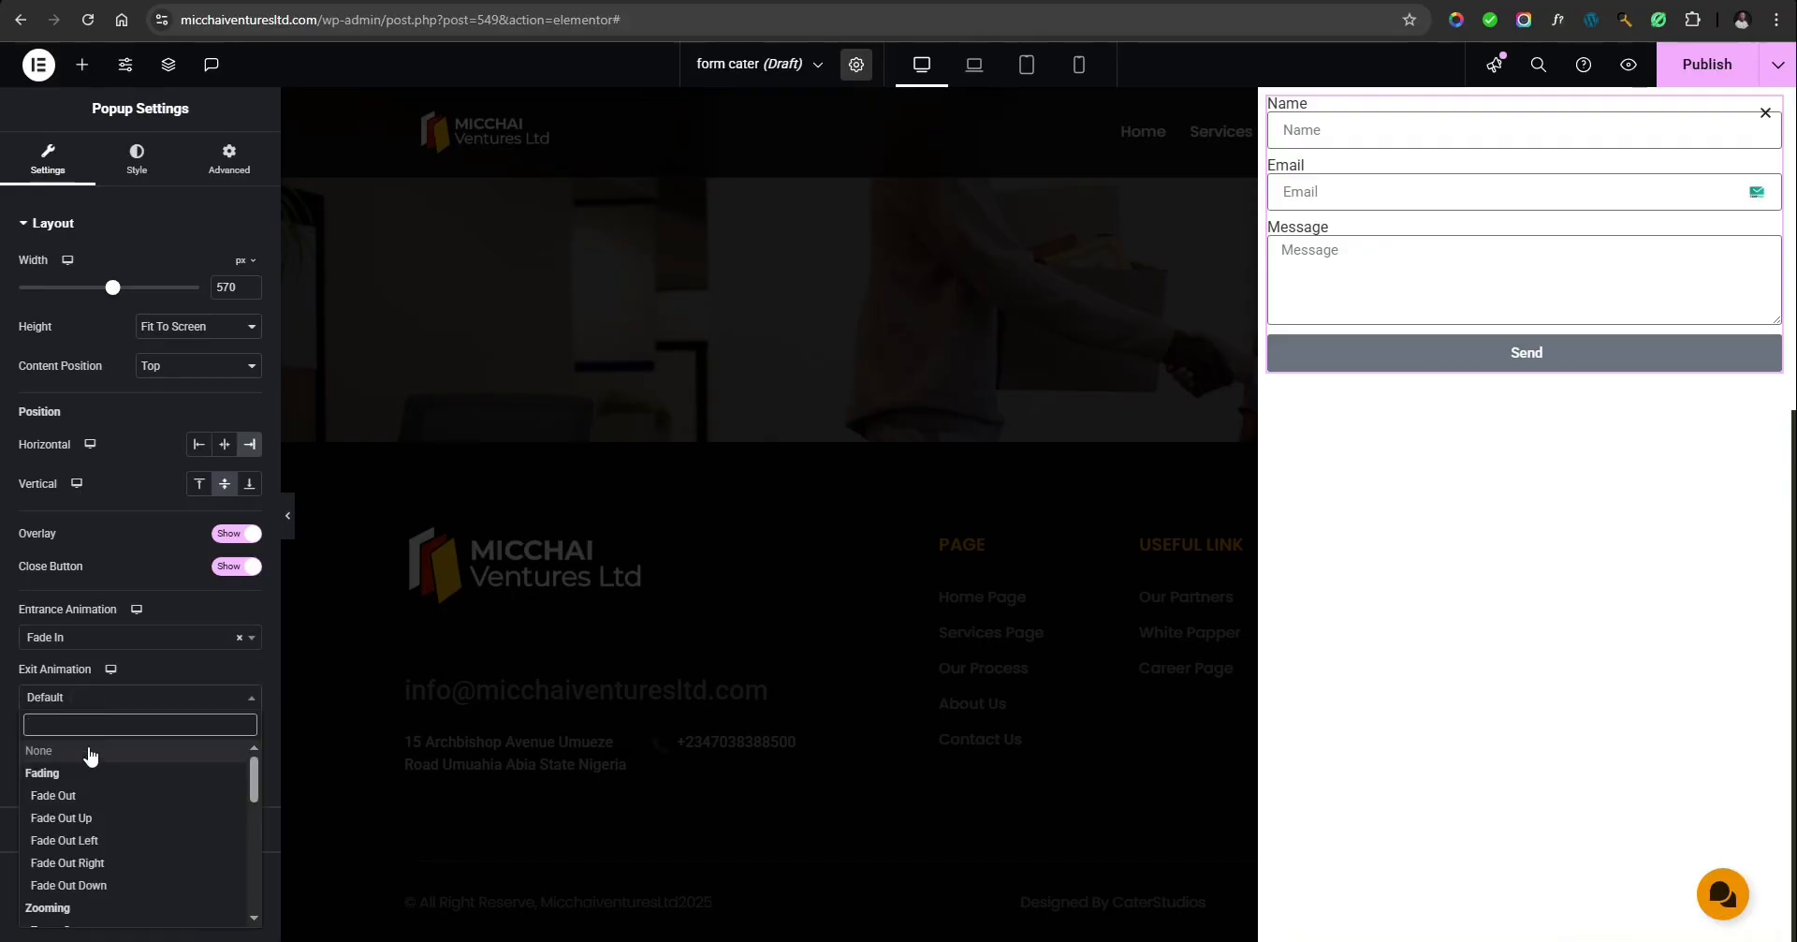
pyautogui.click(87, 802)
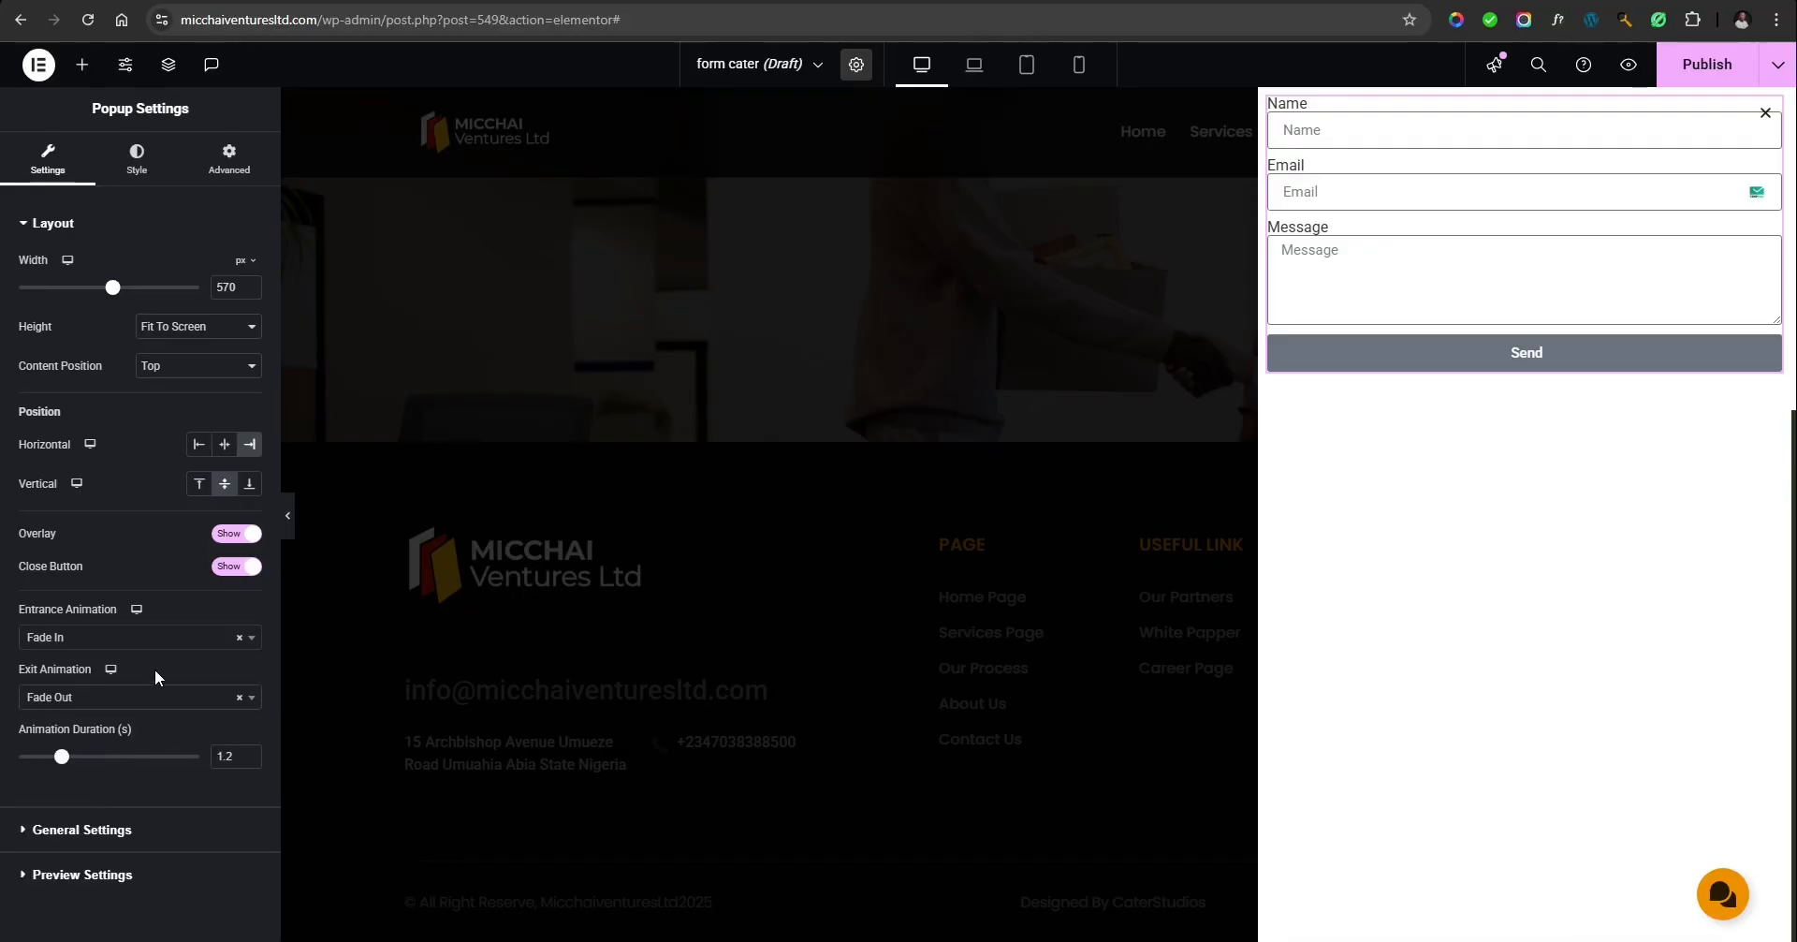
# Examine the fading, bouncing and sliding options available for the popup's entrance animation.
pyautogui.click(159, 643)
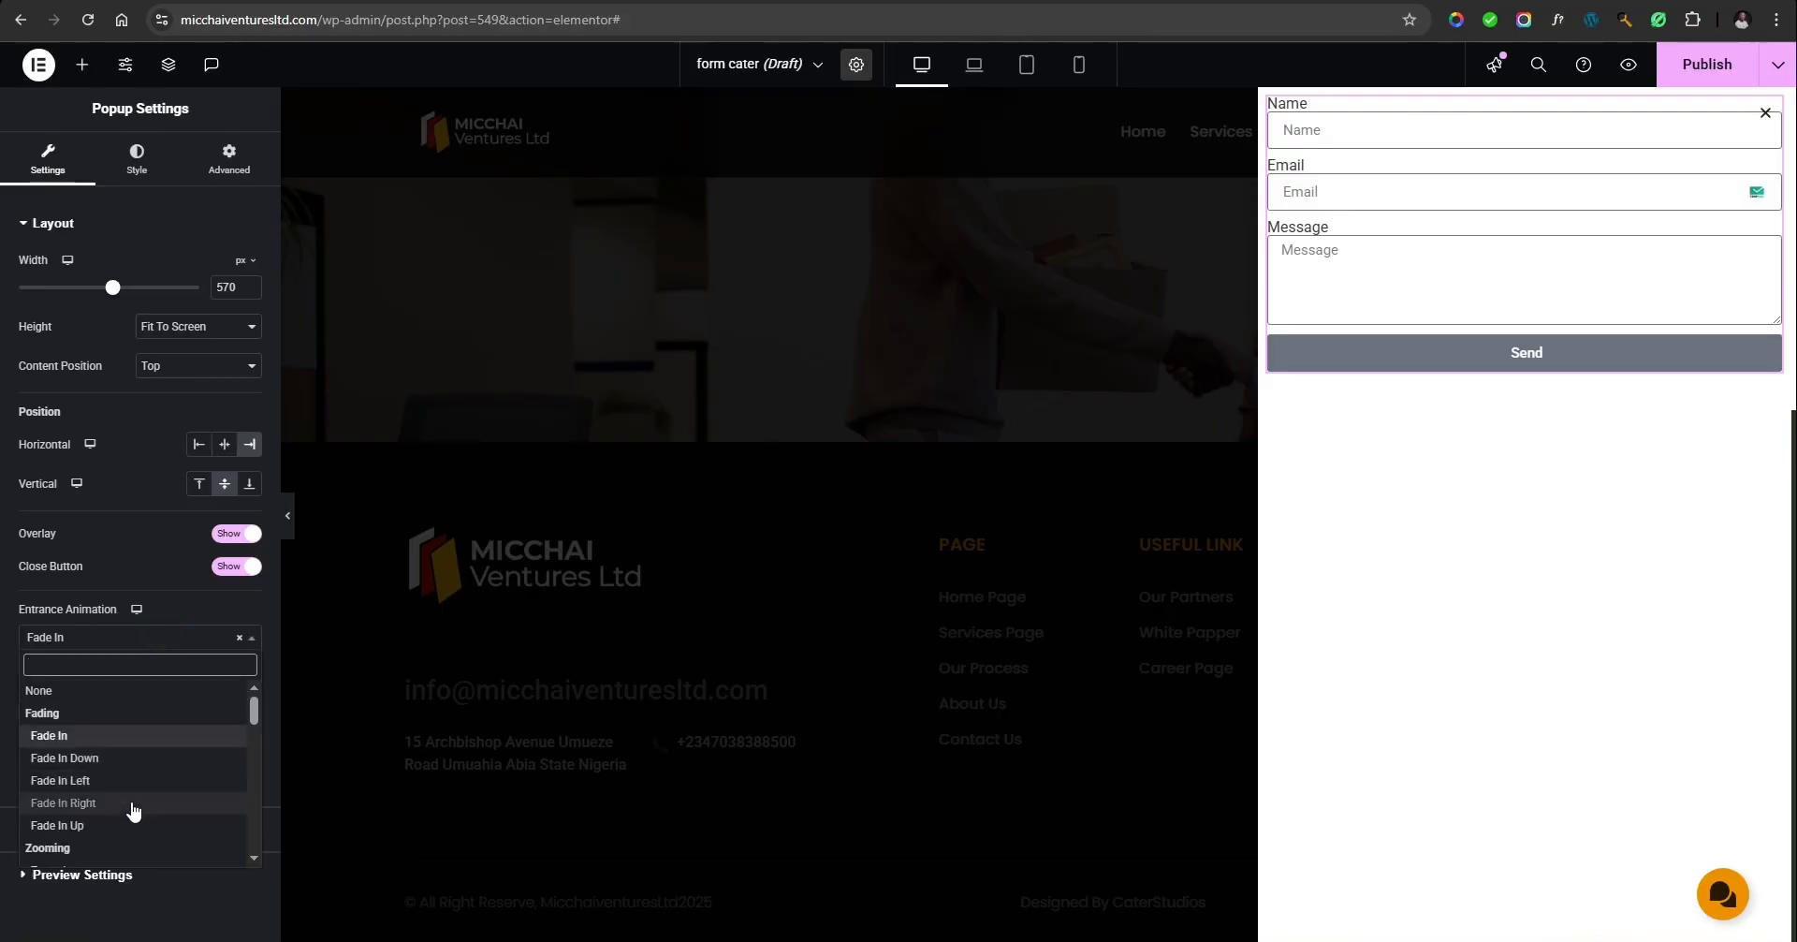
pyautogui.scroll(-2, 140, 819)
pyautogui.scroll(-5, 145, 811)
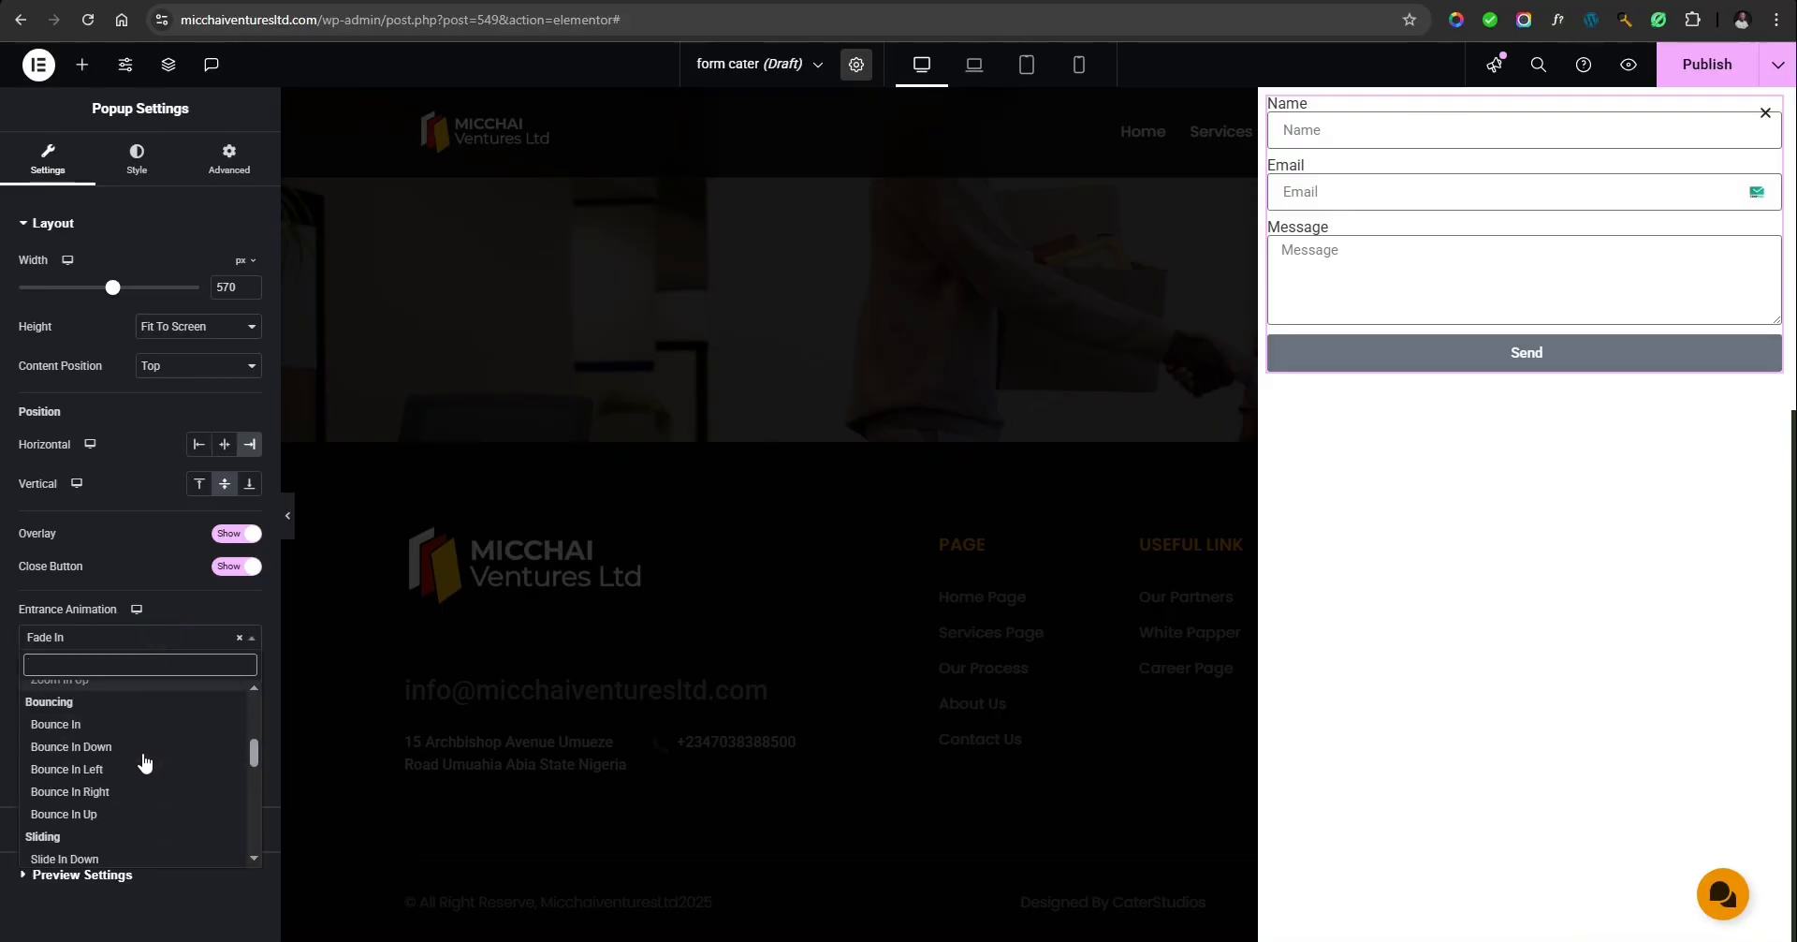
pyautogui.scroll(2, 140, 749)
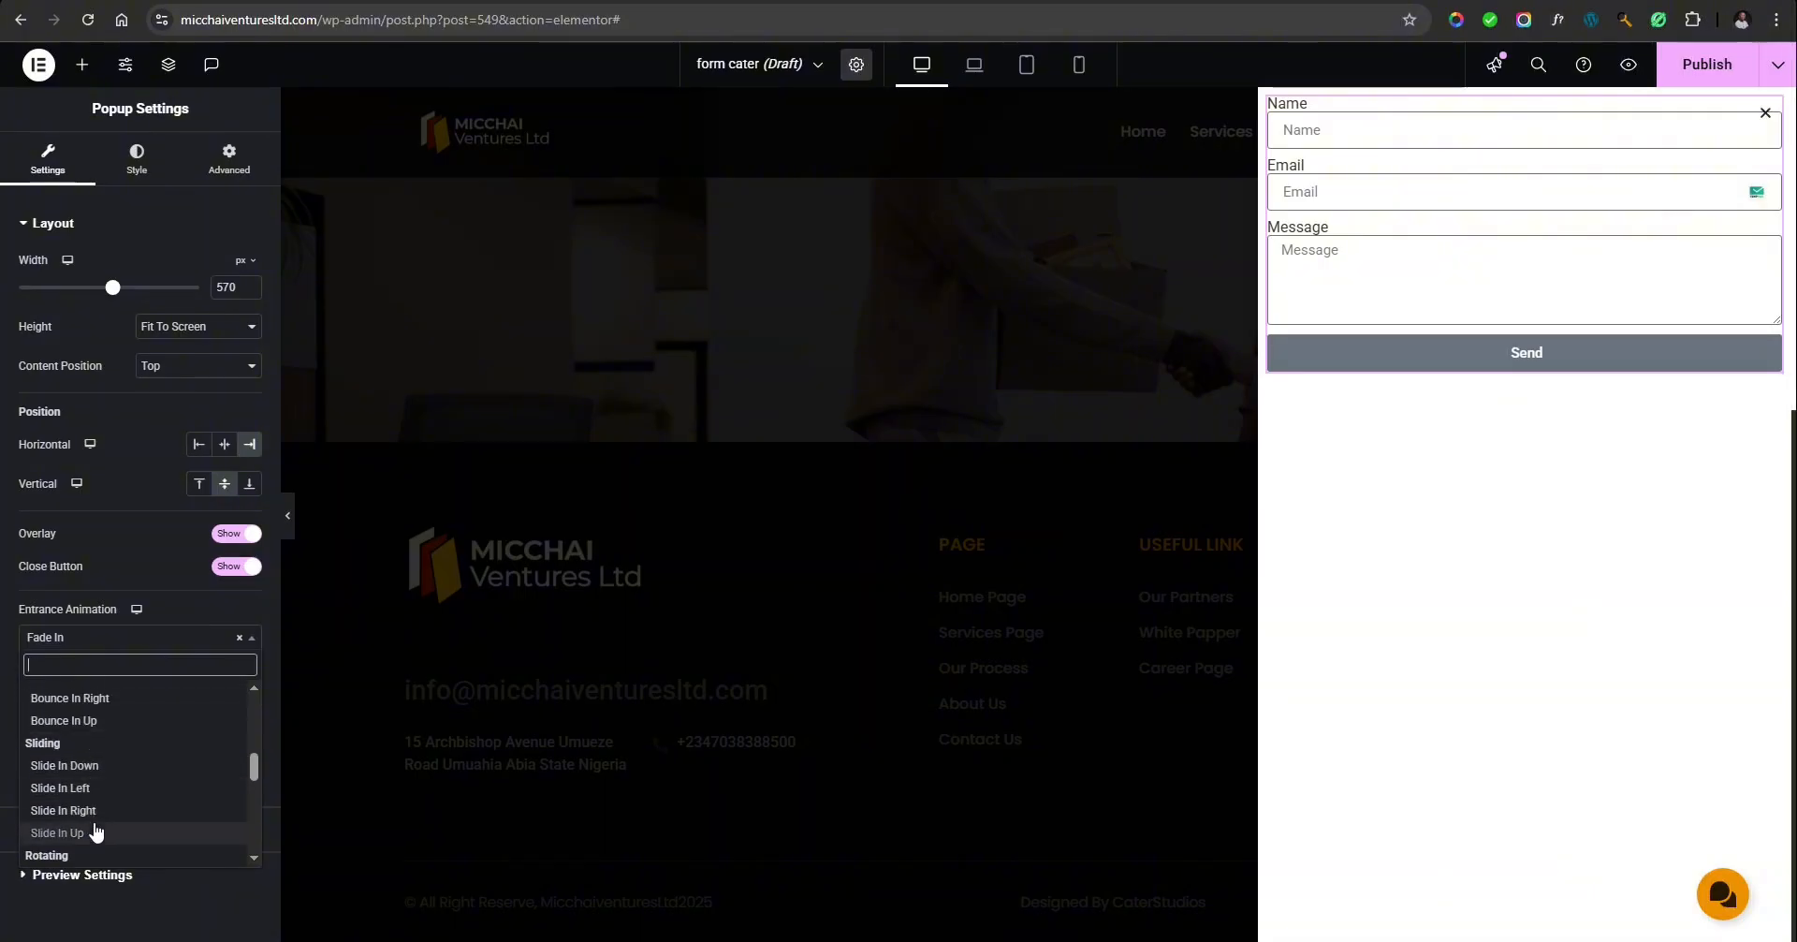
pyautogui.click(188, 556)
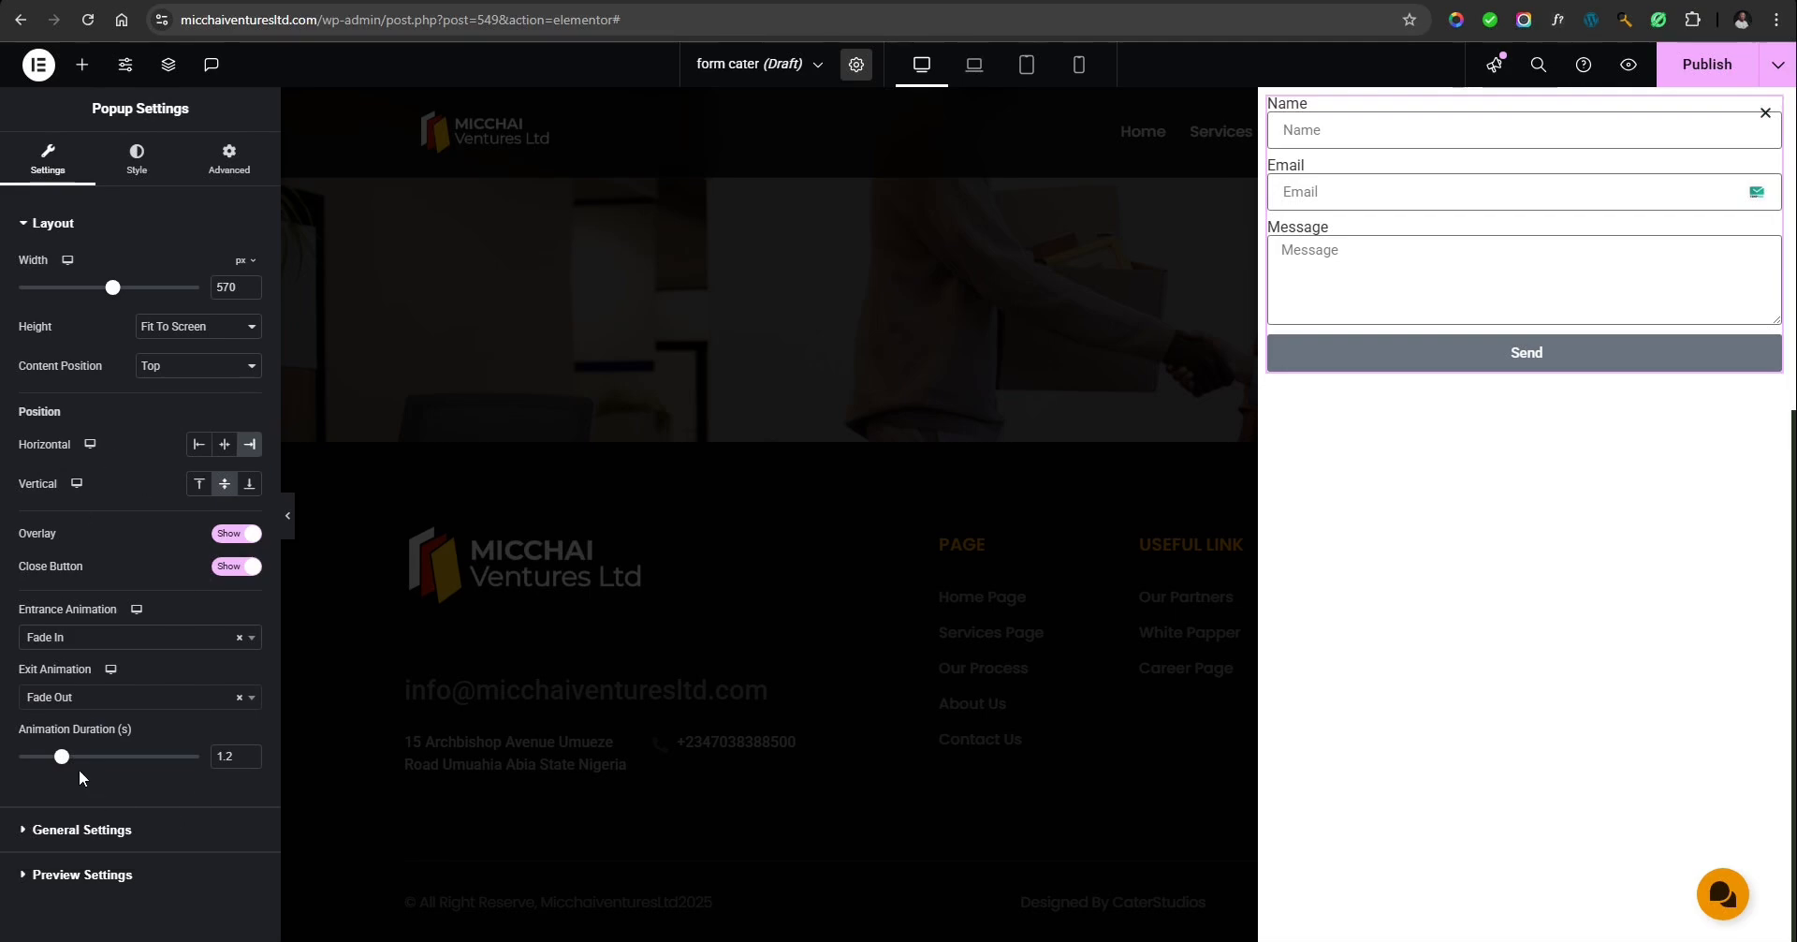
# Set the popup's animation duration to 1.1 seconds.
pyautogui.moveTo(61, 756); pyautogui.dragTo(58, 758)
# Examine the popup's general settings for status and HTML tag, and the preview settings' dynamic content options.
pyautogui.click(84, 831)
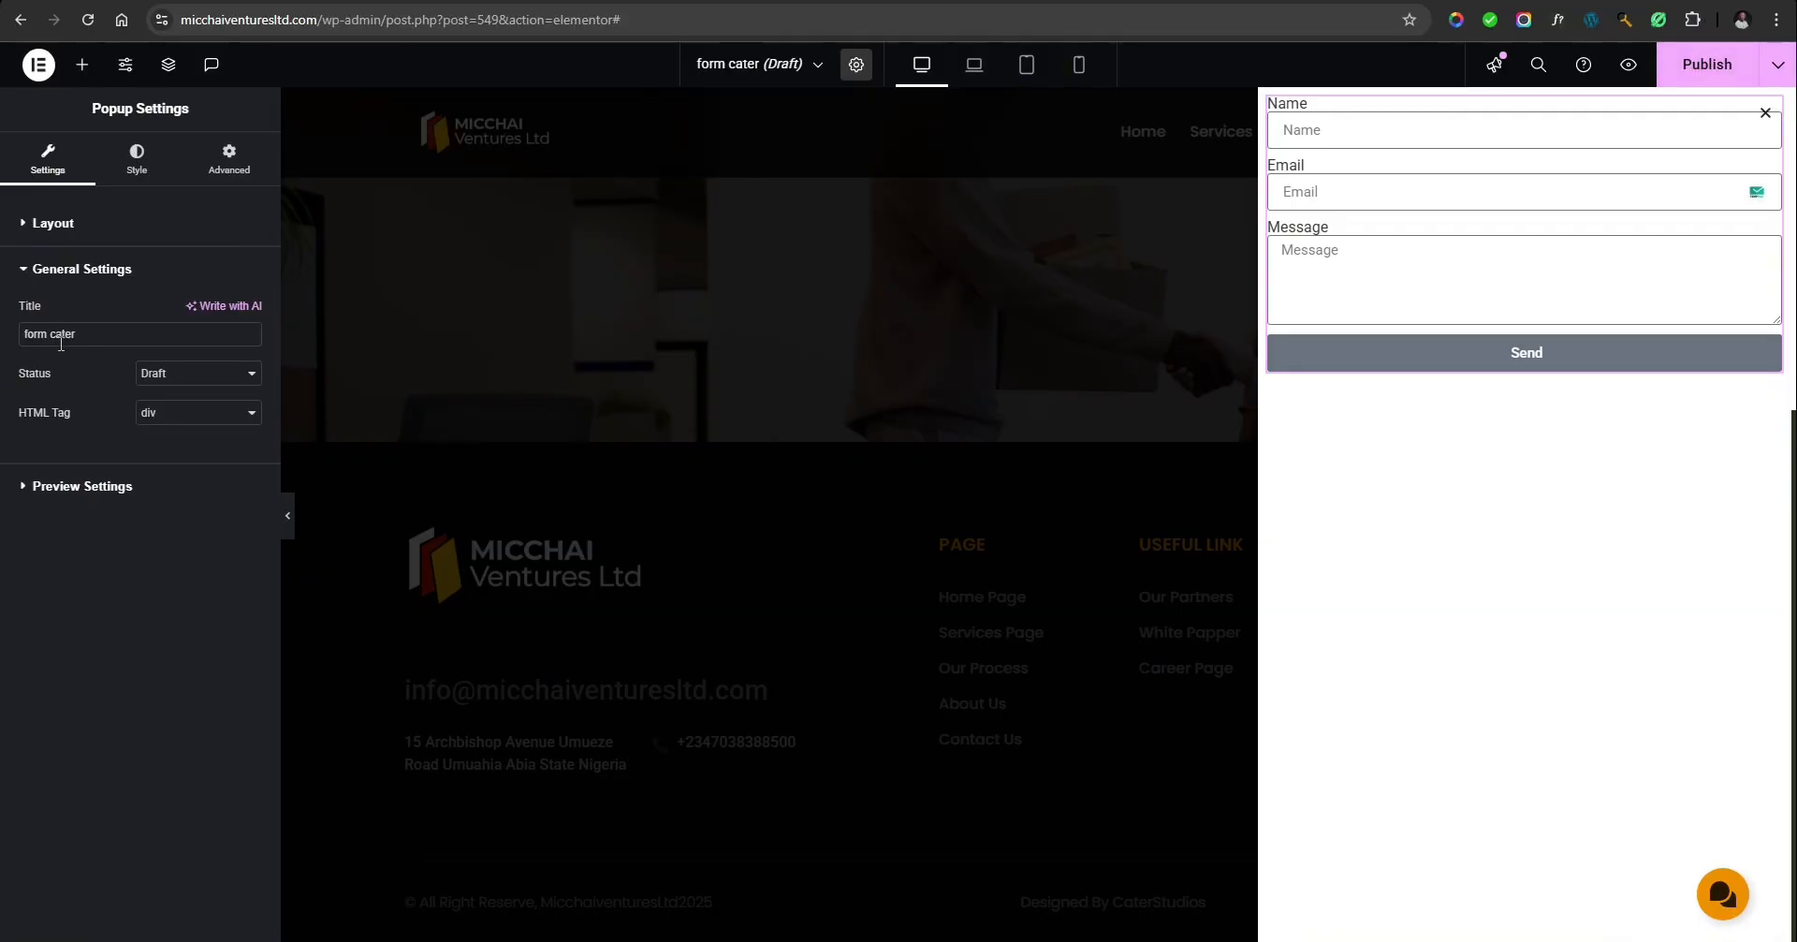
pyautogui.click(190, 375)
pyautogui.click(184, 375)
pyautogui.click(182, 415)
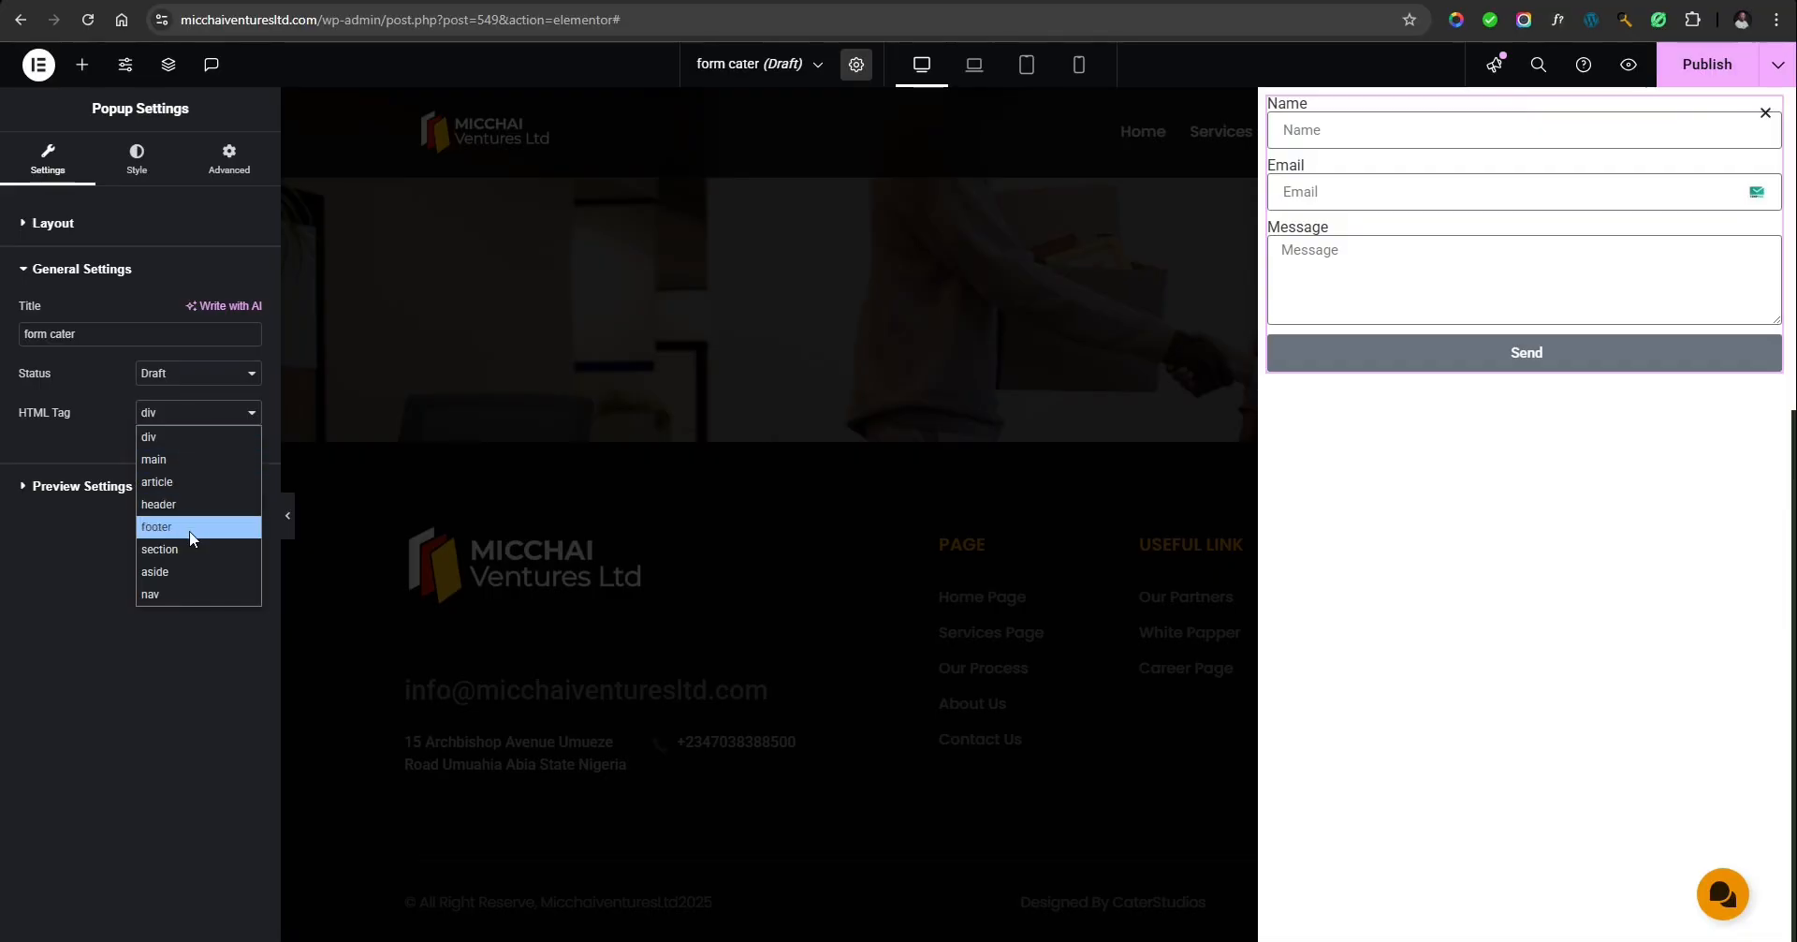
pyautogui.click(67, 608)
pyautogui.click(91, 489)
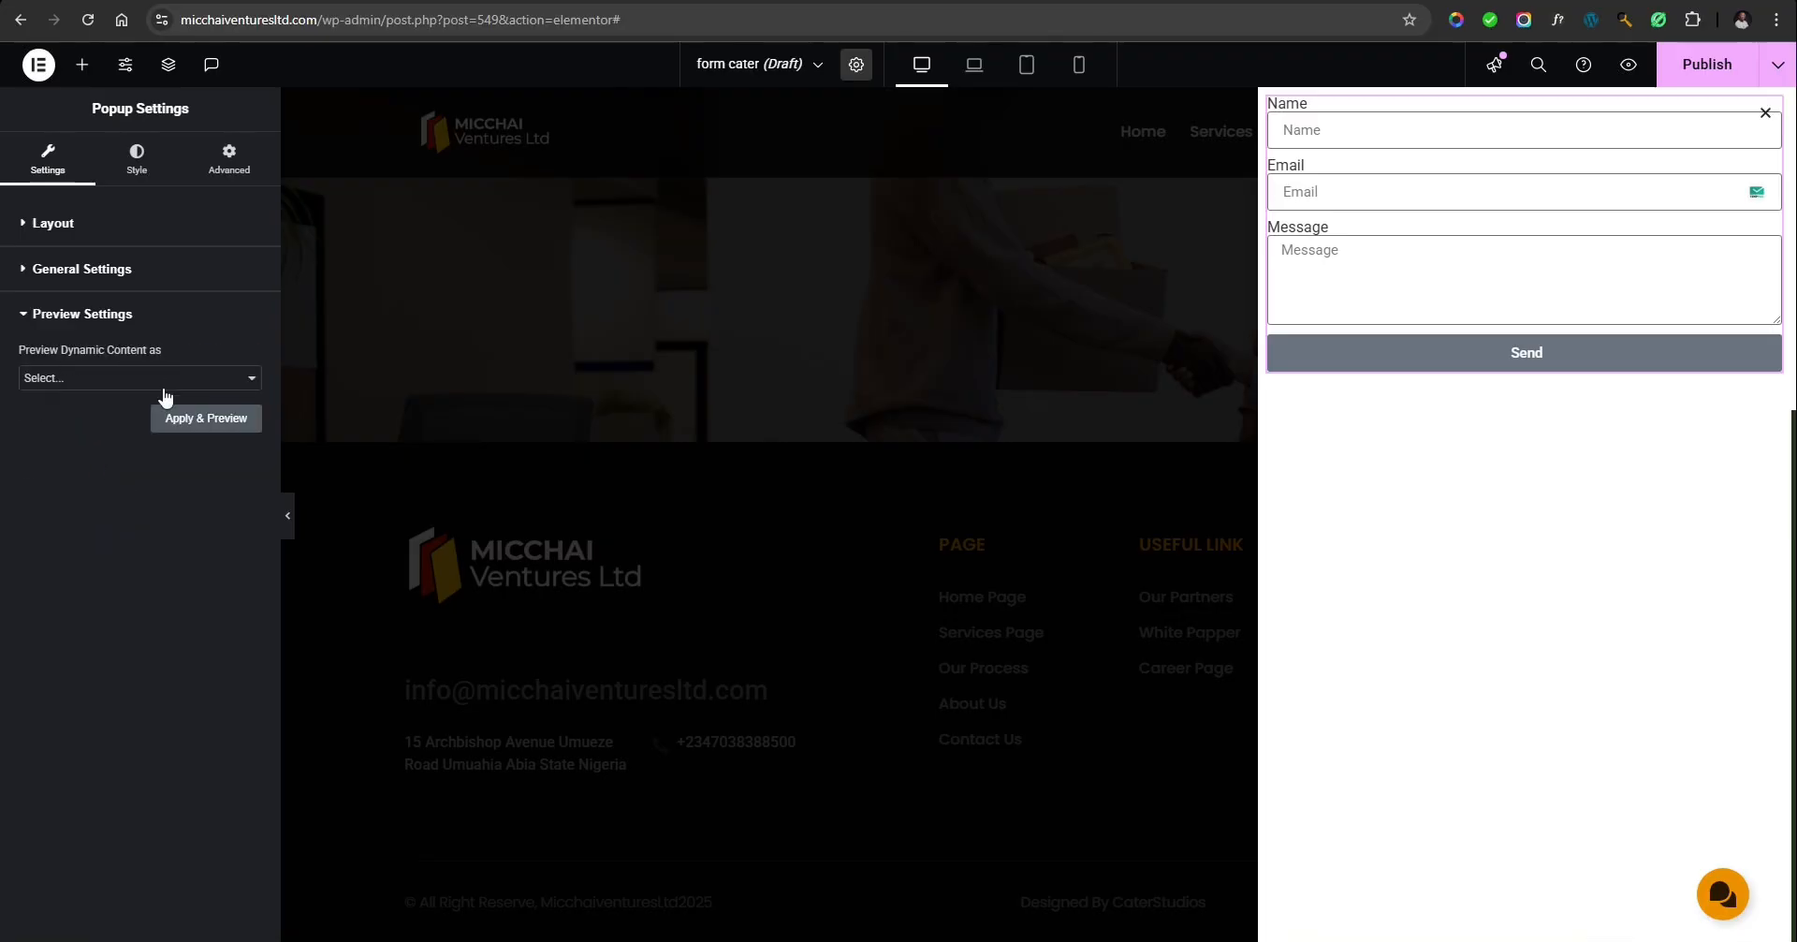
pyautogui.click(137, 381)
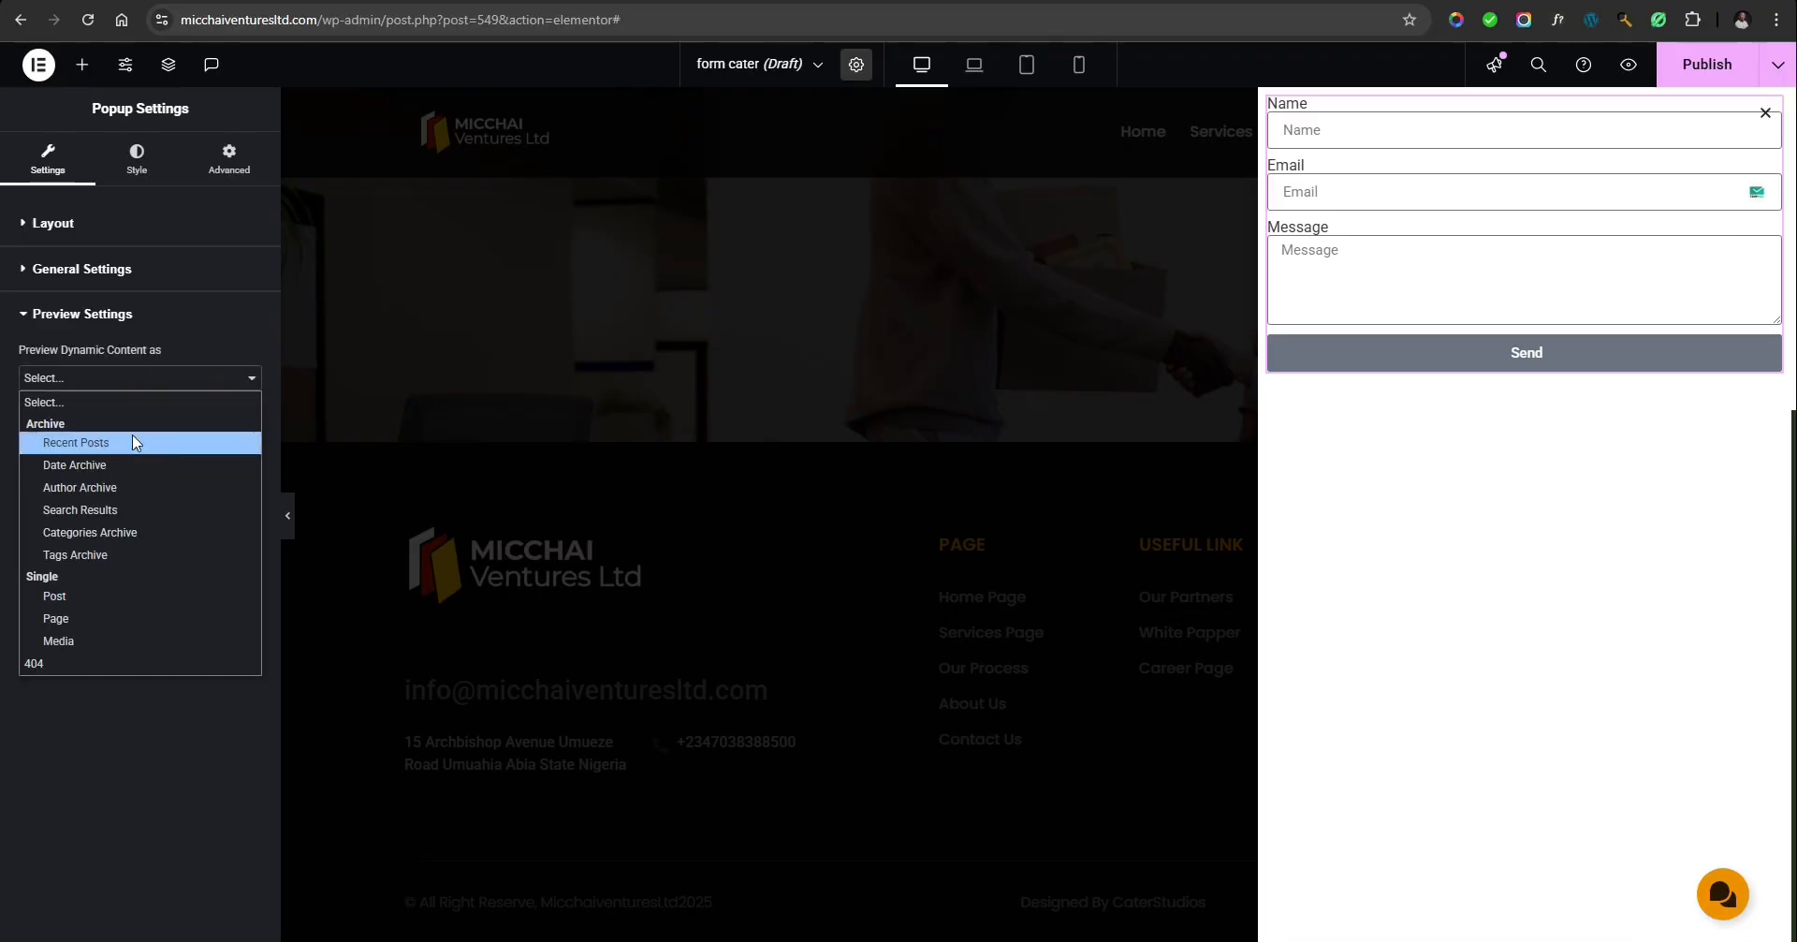
pyautogui.click(100, 720)
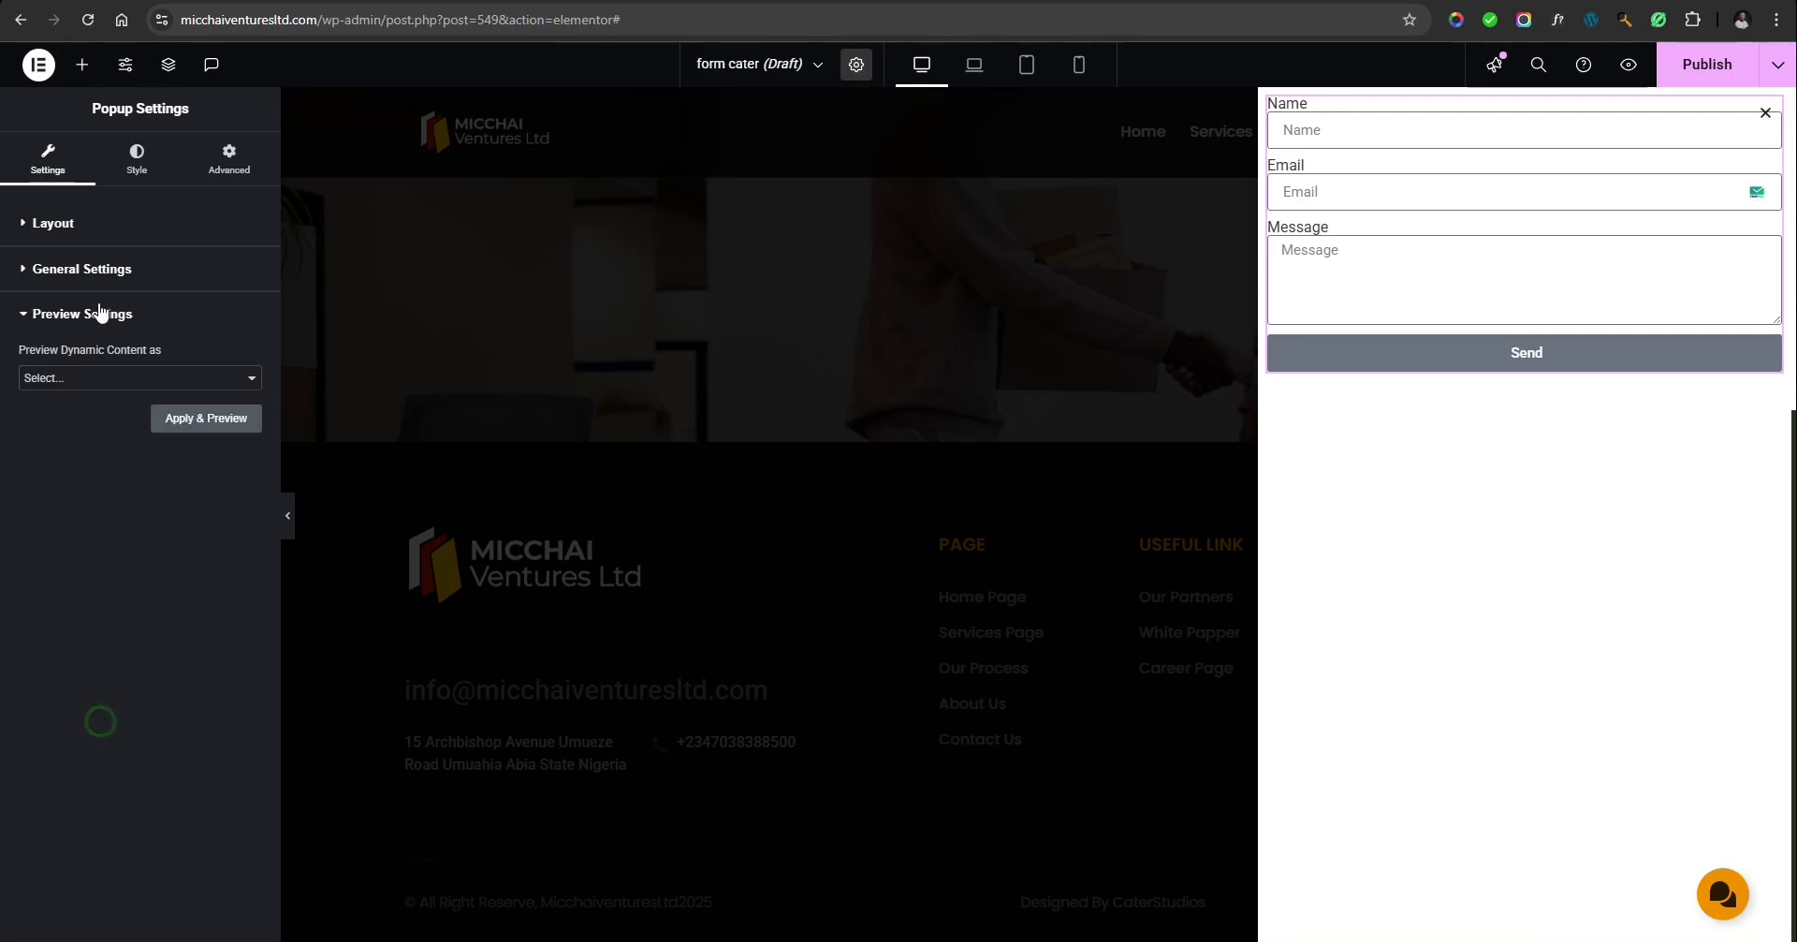
# Give the popup a solid background, trying the orange global color #EC9101 and replacing it with a custom light grey.
pyautogui.click(137, 172)
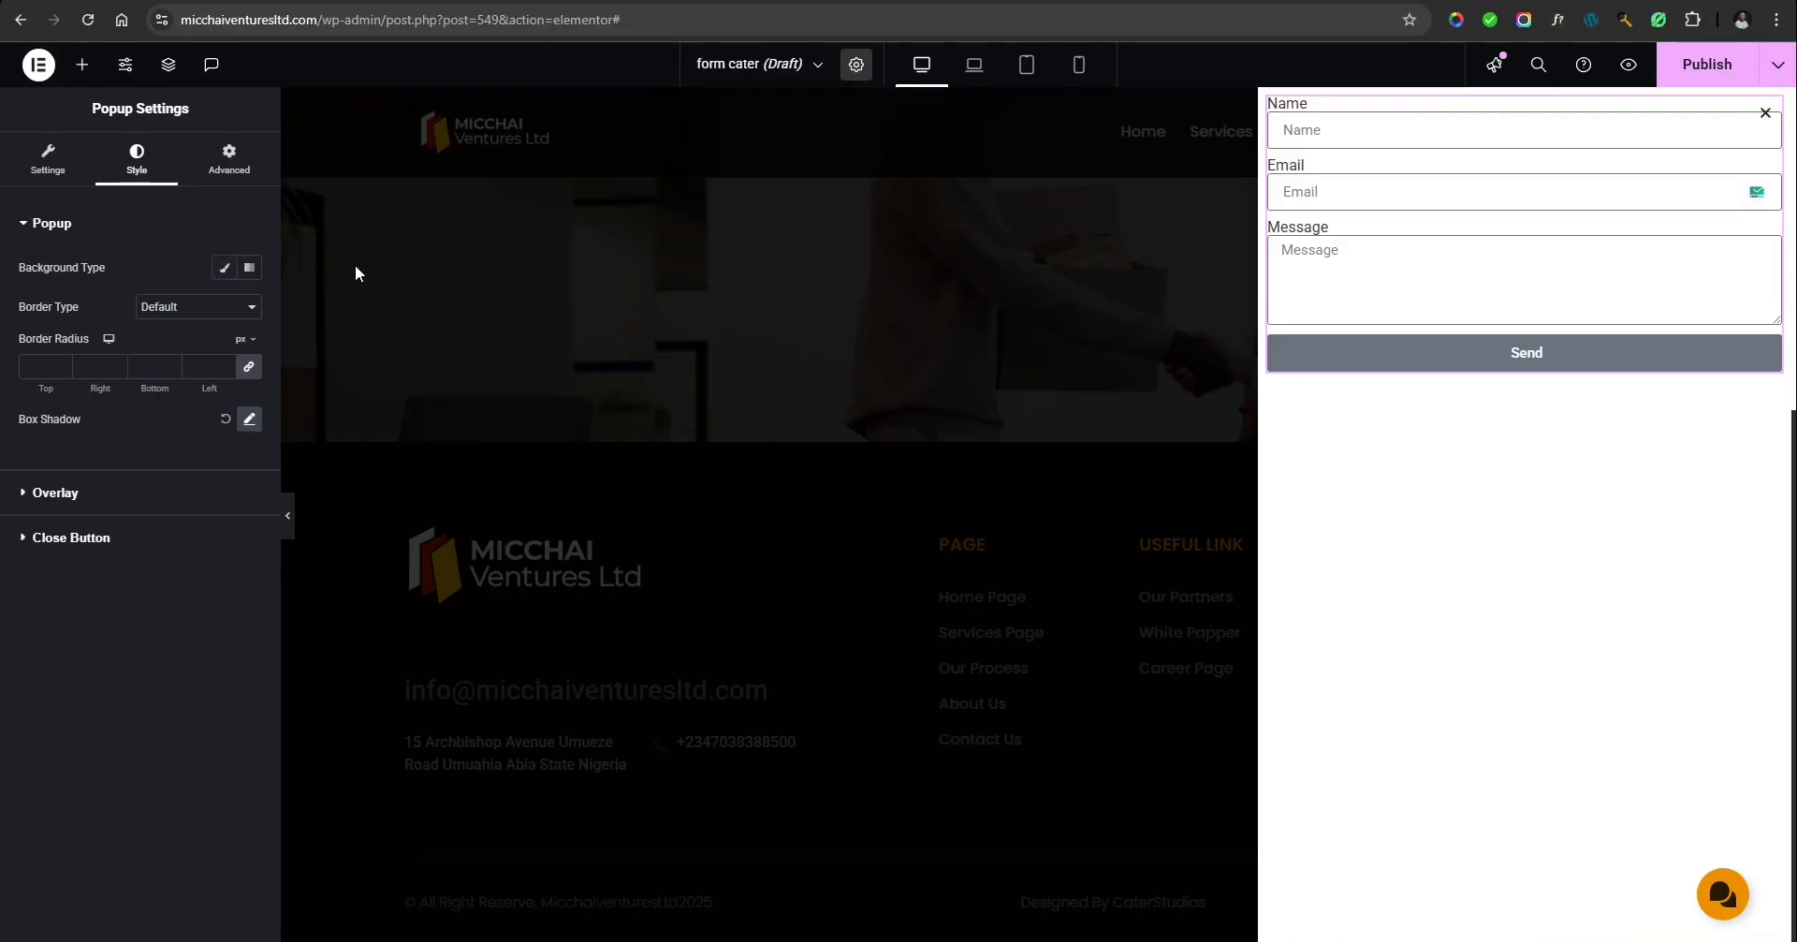
pyautogui.click(222, 269)
pyautogui.click(223, 306)
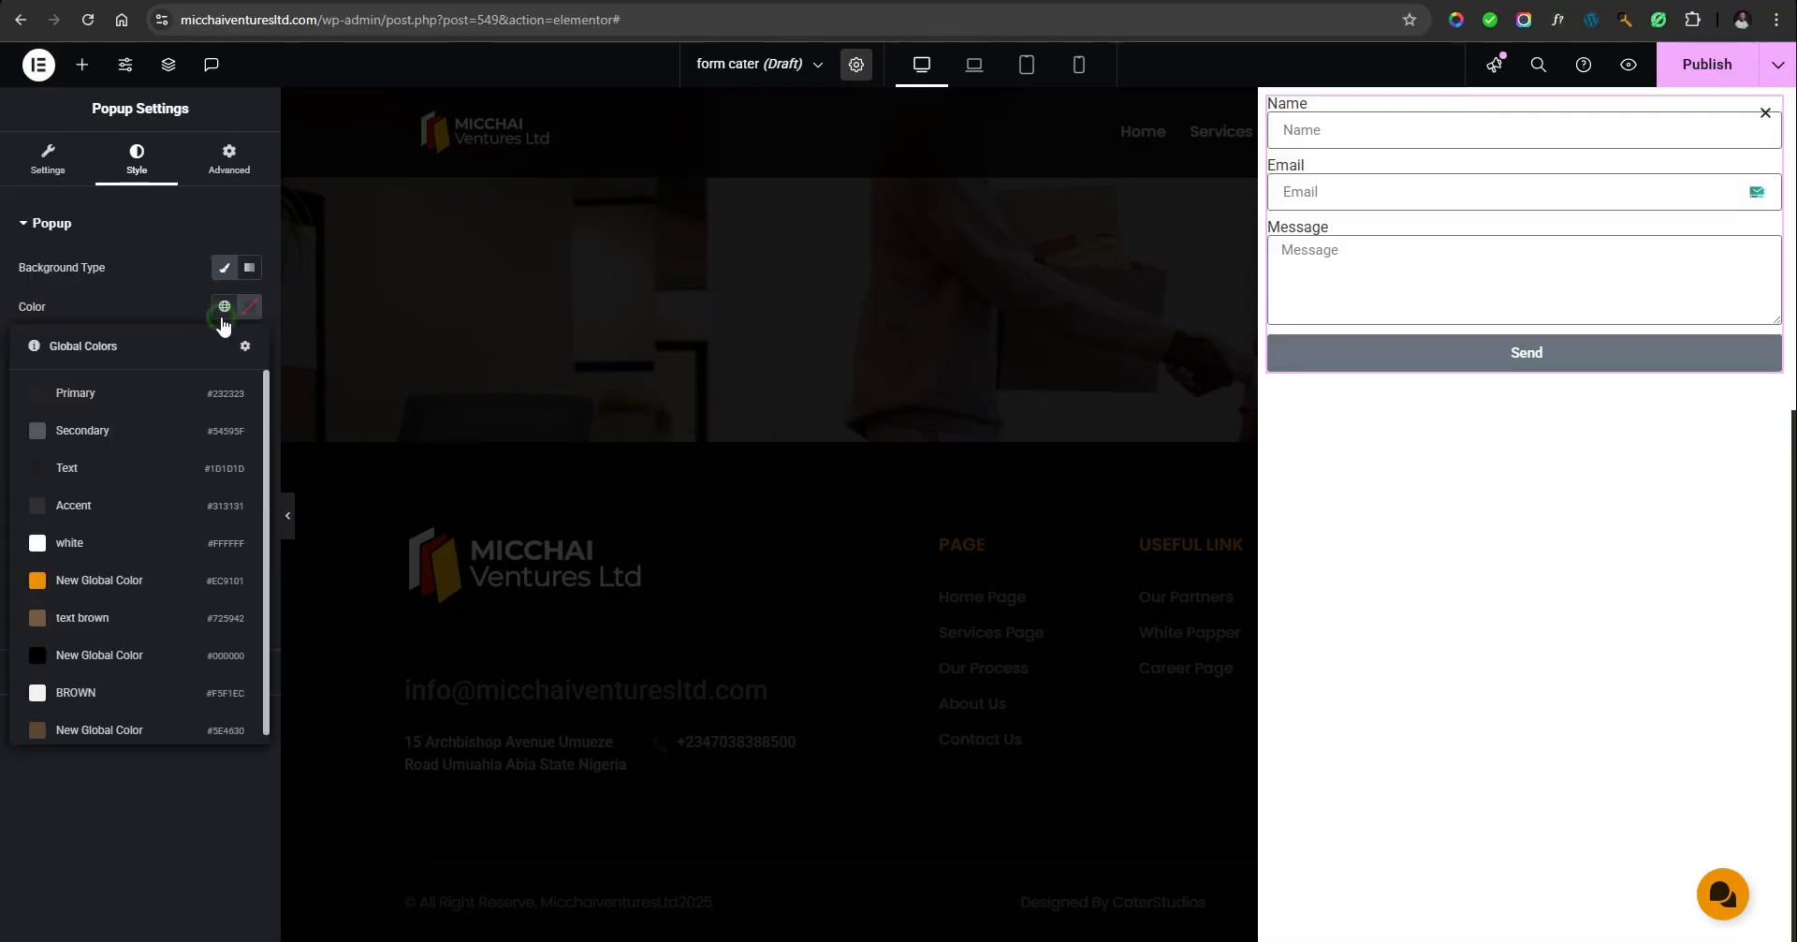
pyautogui.click(99, 583)
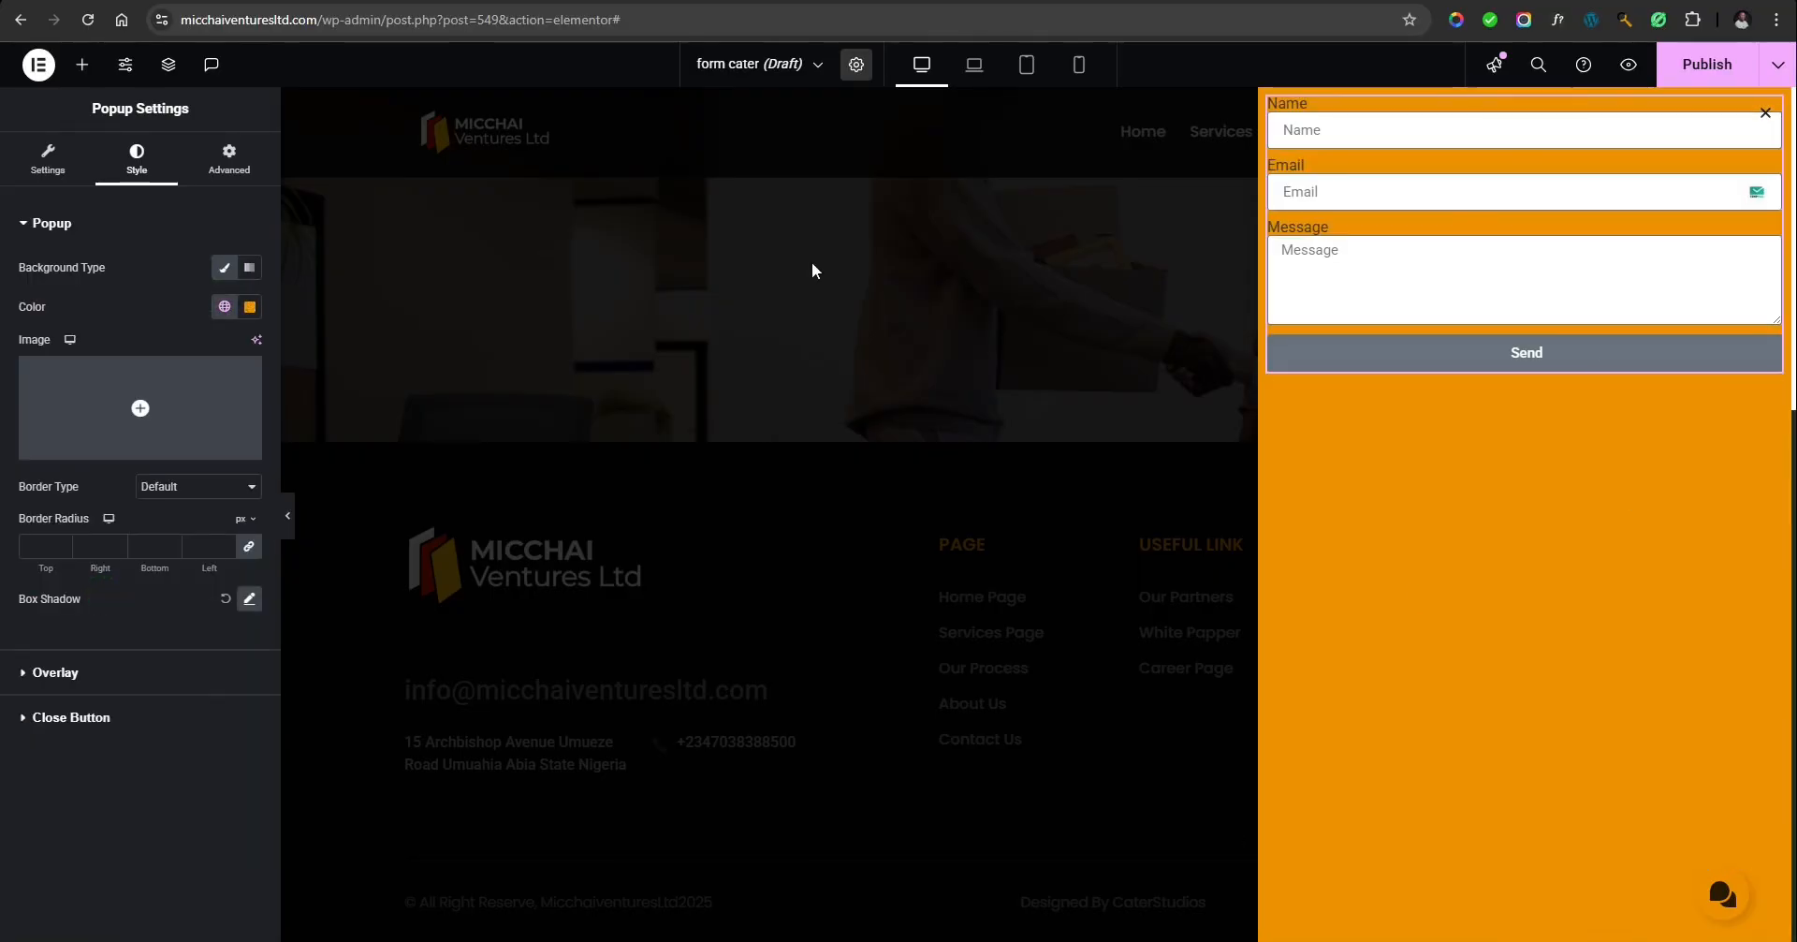
pyautogui.click(249, 306)
pyautogui.moveTo(165, 406); pyautogui.dragTo(114, 400)
pyautogui.click(176, 298)
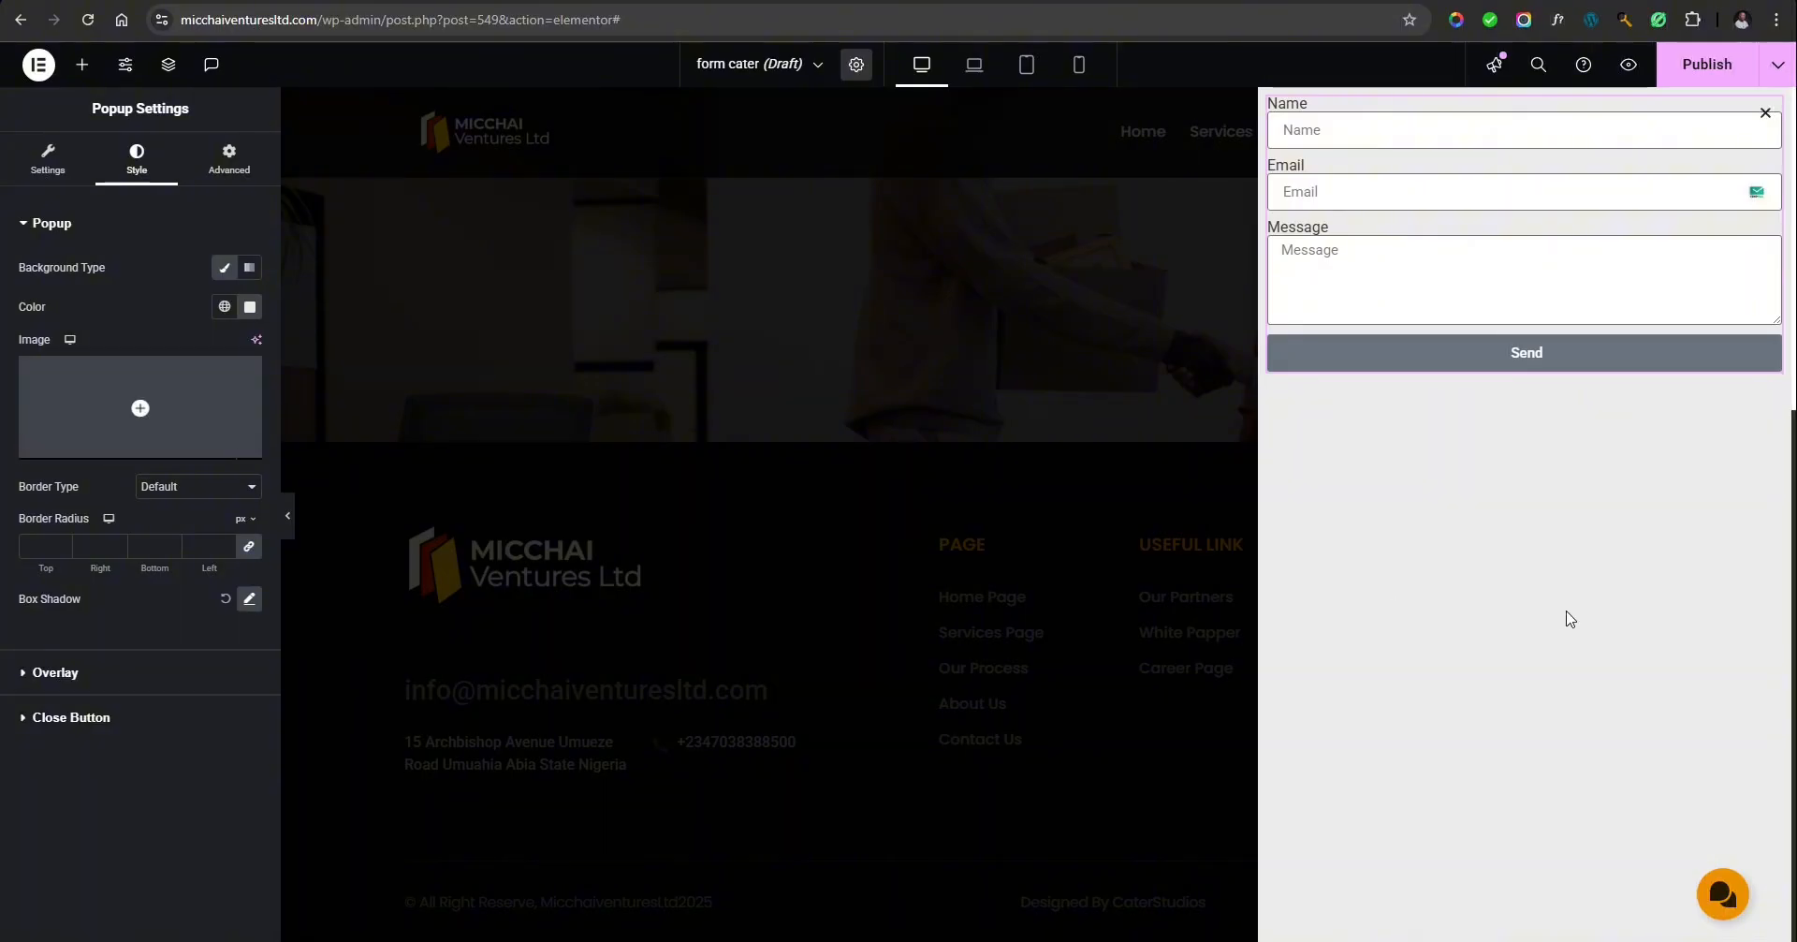
# Set the popup's border type to None, trying a 59 px border radius and clearing it again.
pyautogui.click(175, 488)
pyautogui.click(71, 487)
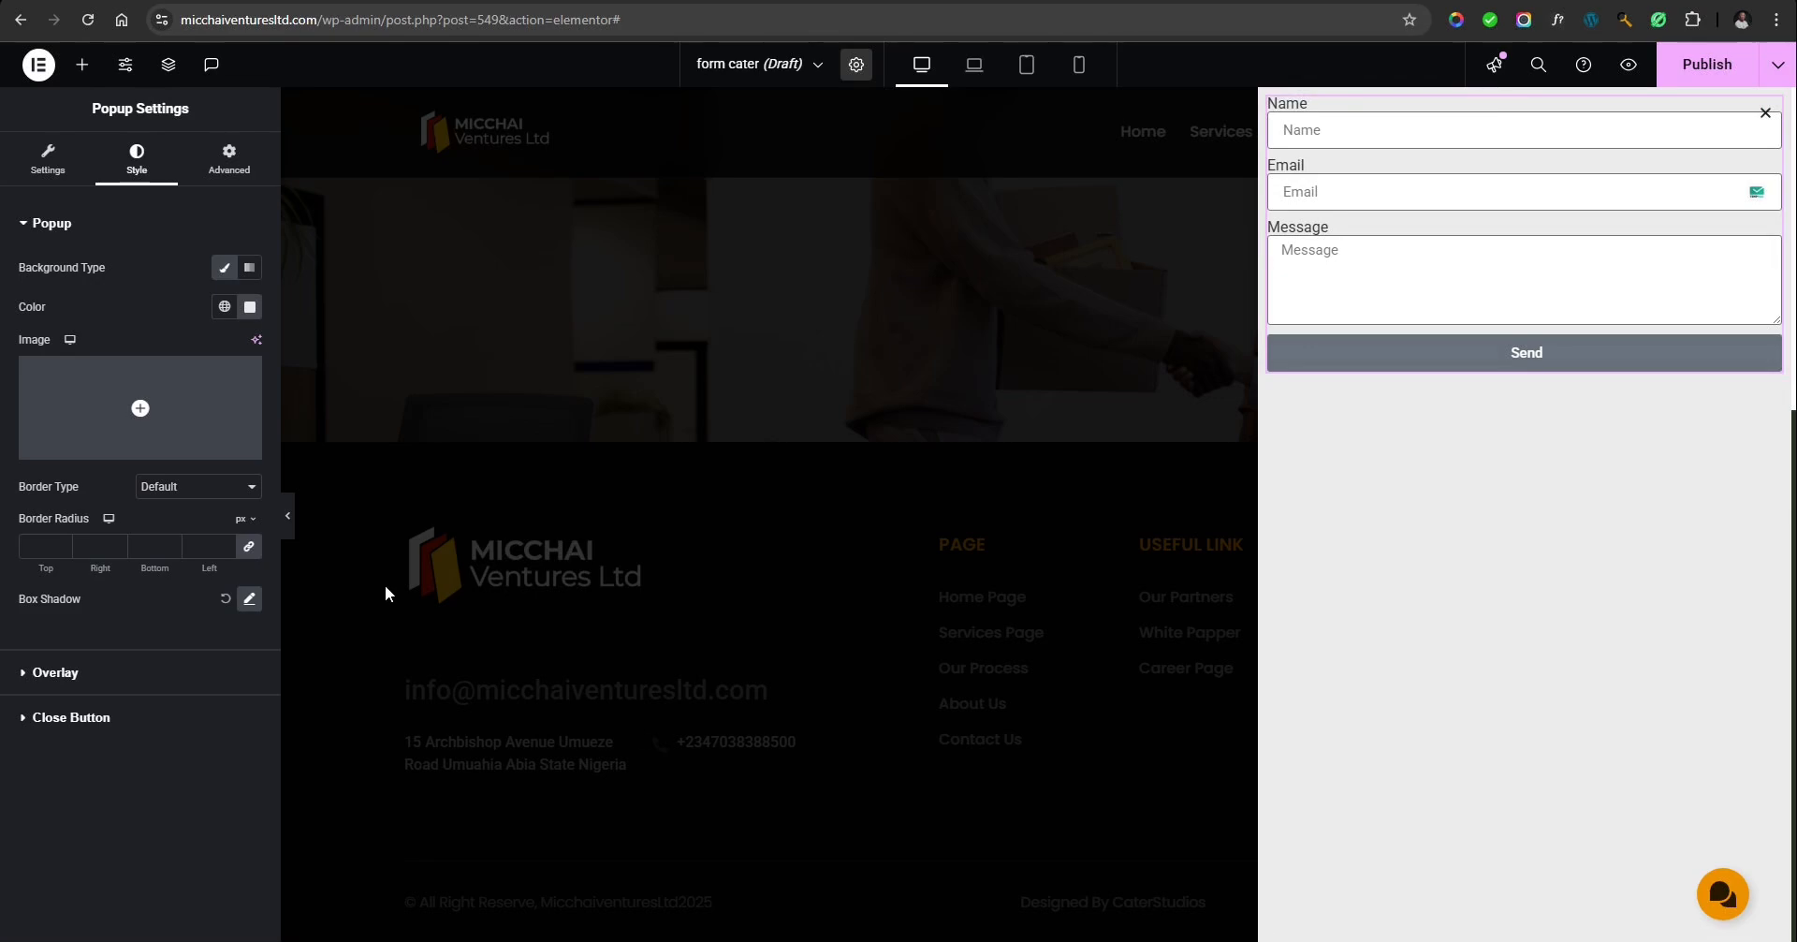
pyautogui.moveTo(37, 567); pyautogui.dragTo(107, 575)
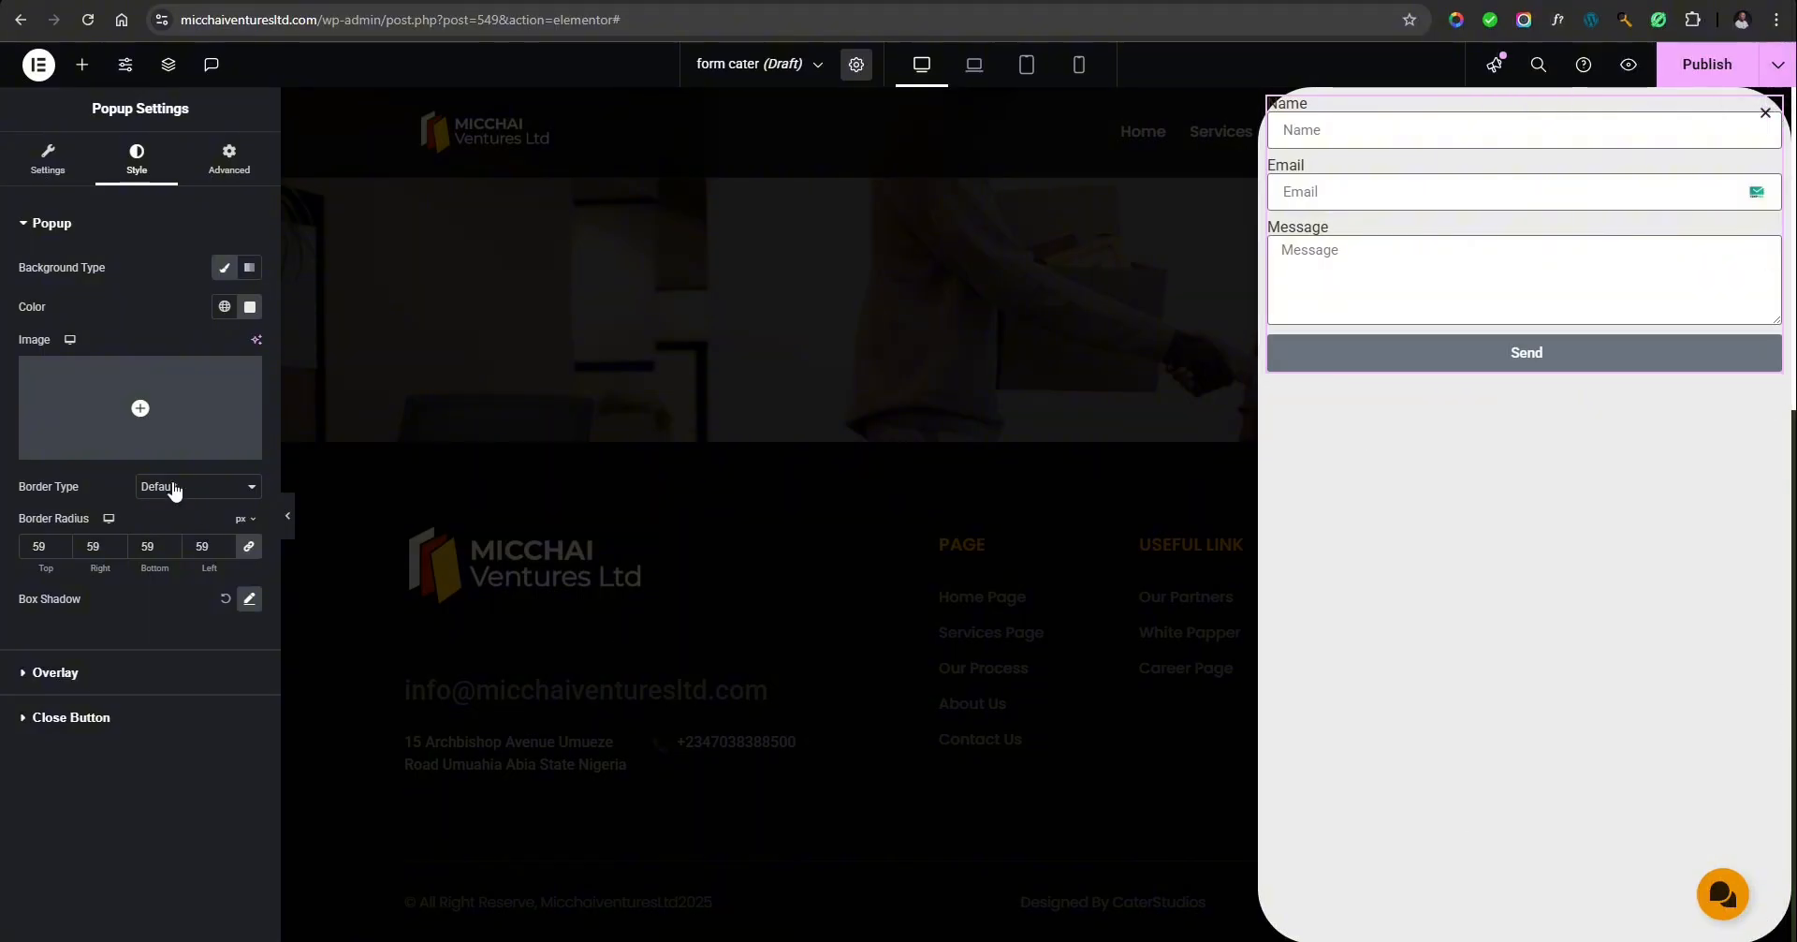
pyautogui.click(206, 486)
pyautogui.click(171, 536)
pyautogui.click(140, 539)
pyautogui.moveTo(140, 539); pyautogui.dragTo(138, 540)
pyautogui.press('BackSpace')
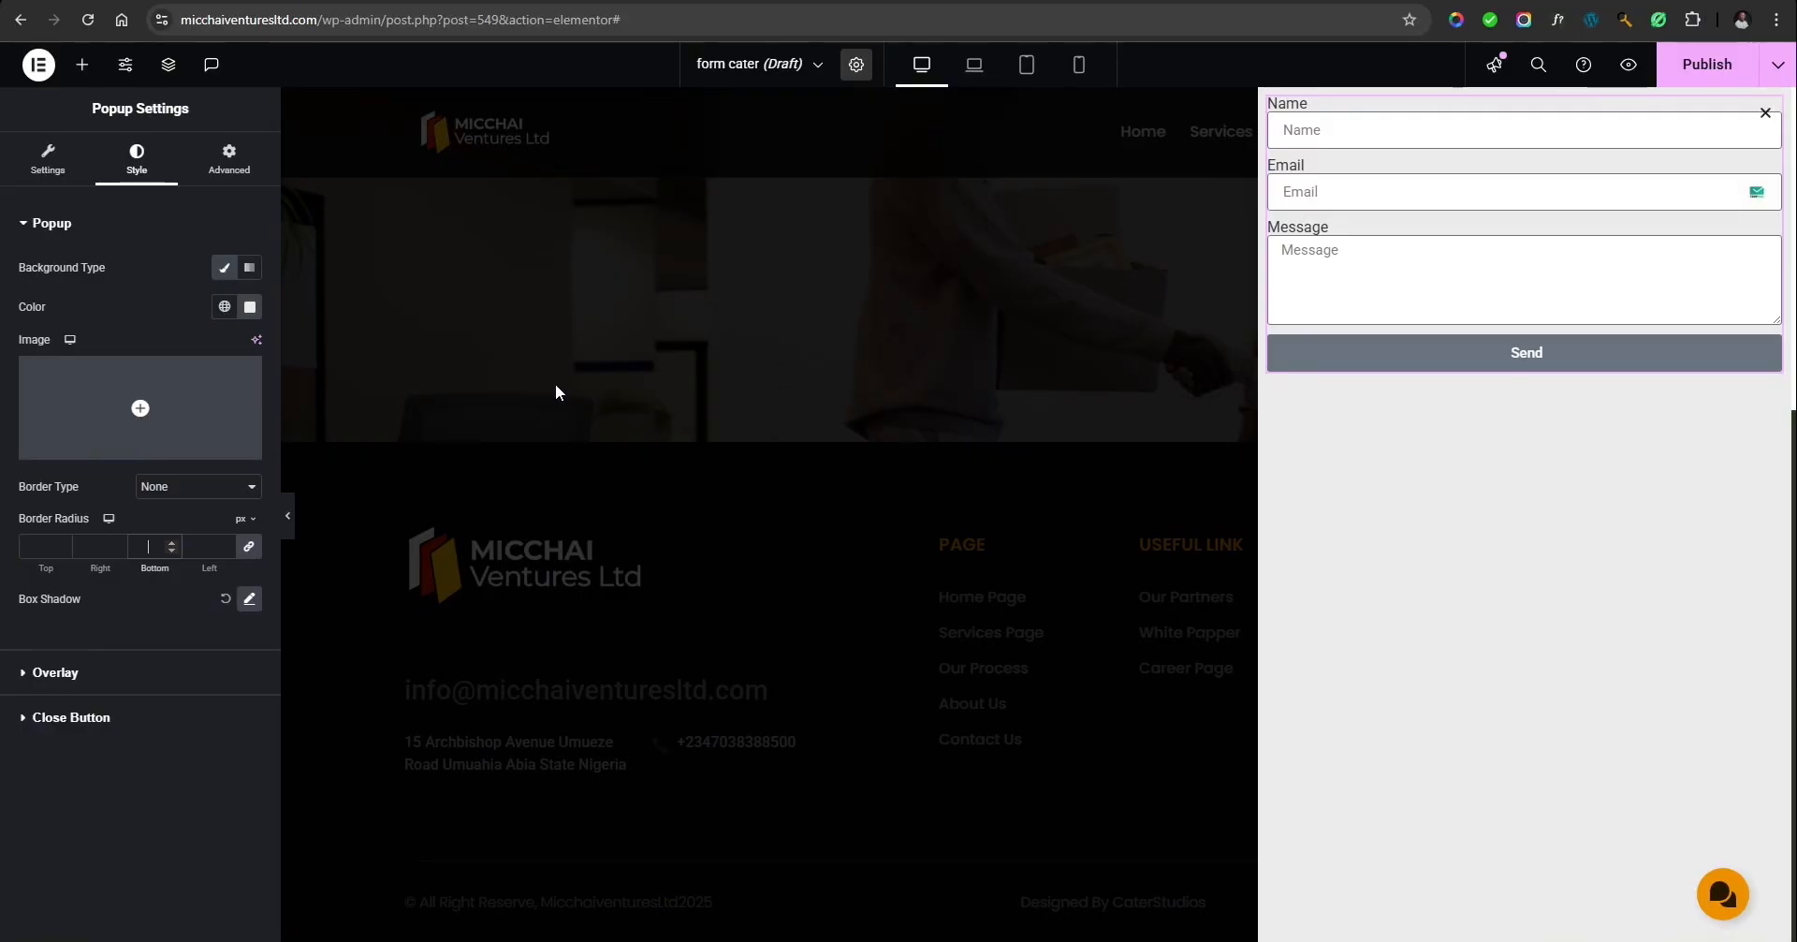
# Adjust the opacity of the popup's black overlay, setting its color to #000000C7.
pyautogui.click(47, 672)
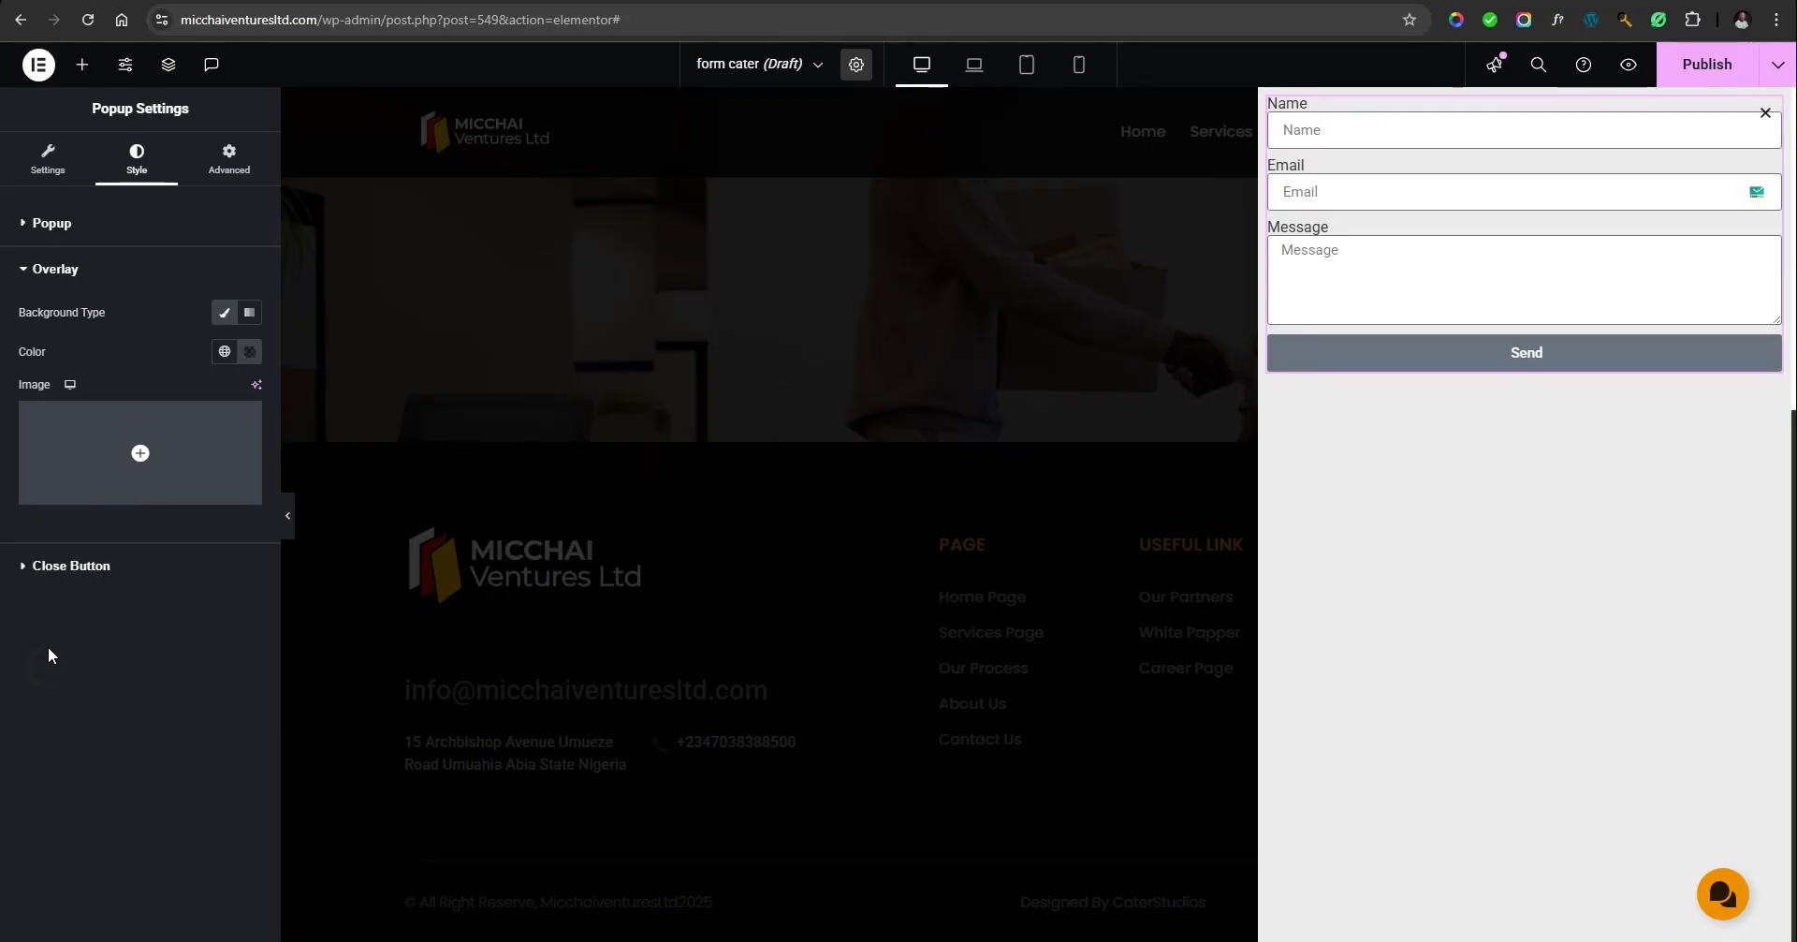
pyautogui.click(251, 353)
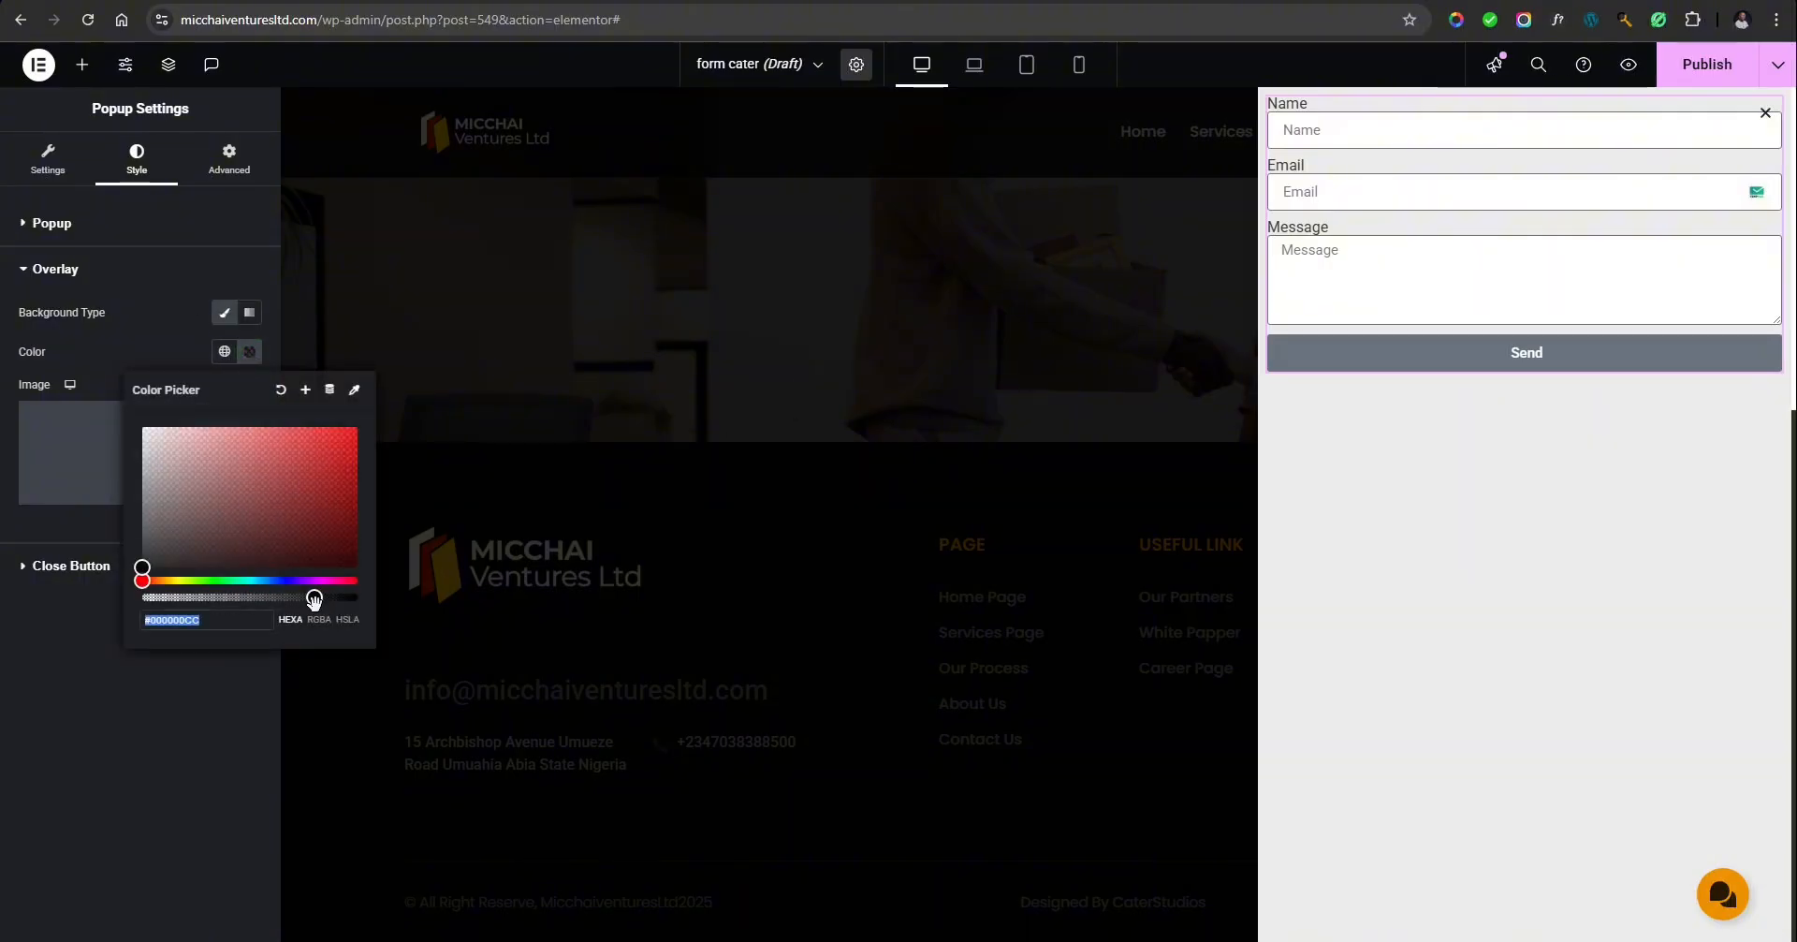
pyautogui.moveTo(314, 596)
pyautogui.mouseDown()
pyautogui.moveTo(361, 596)
pyautogui.moveTo(203, 596)
pyautogui.moveTo(321, 610)
pyautogui.mouseUp()
pyautogui.click(105, 711)
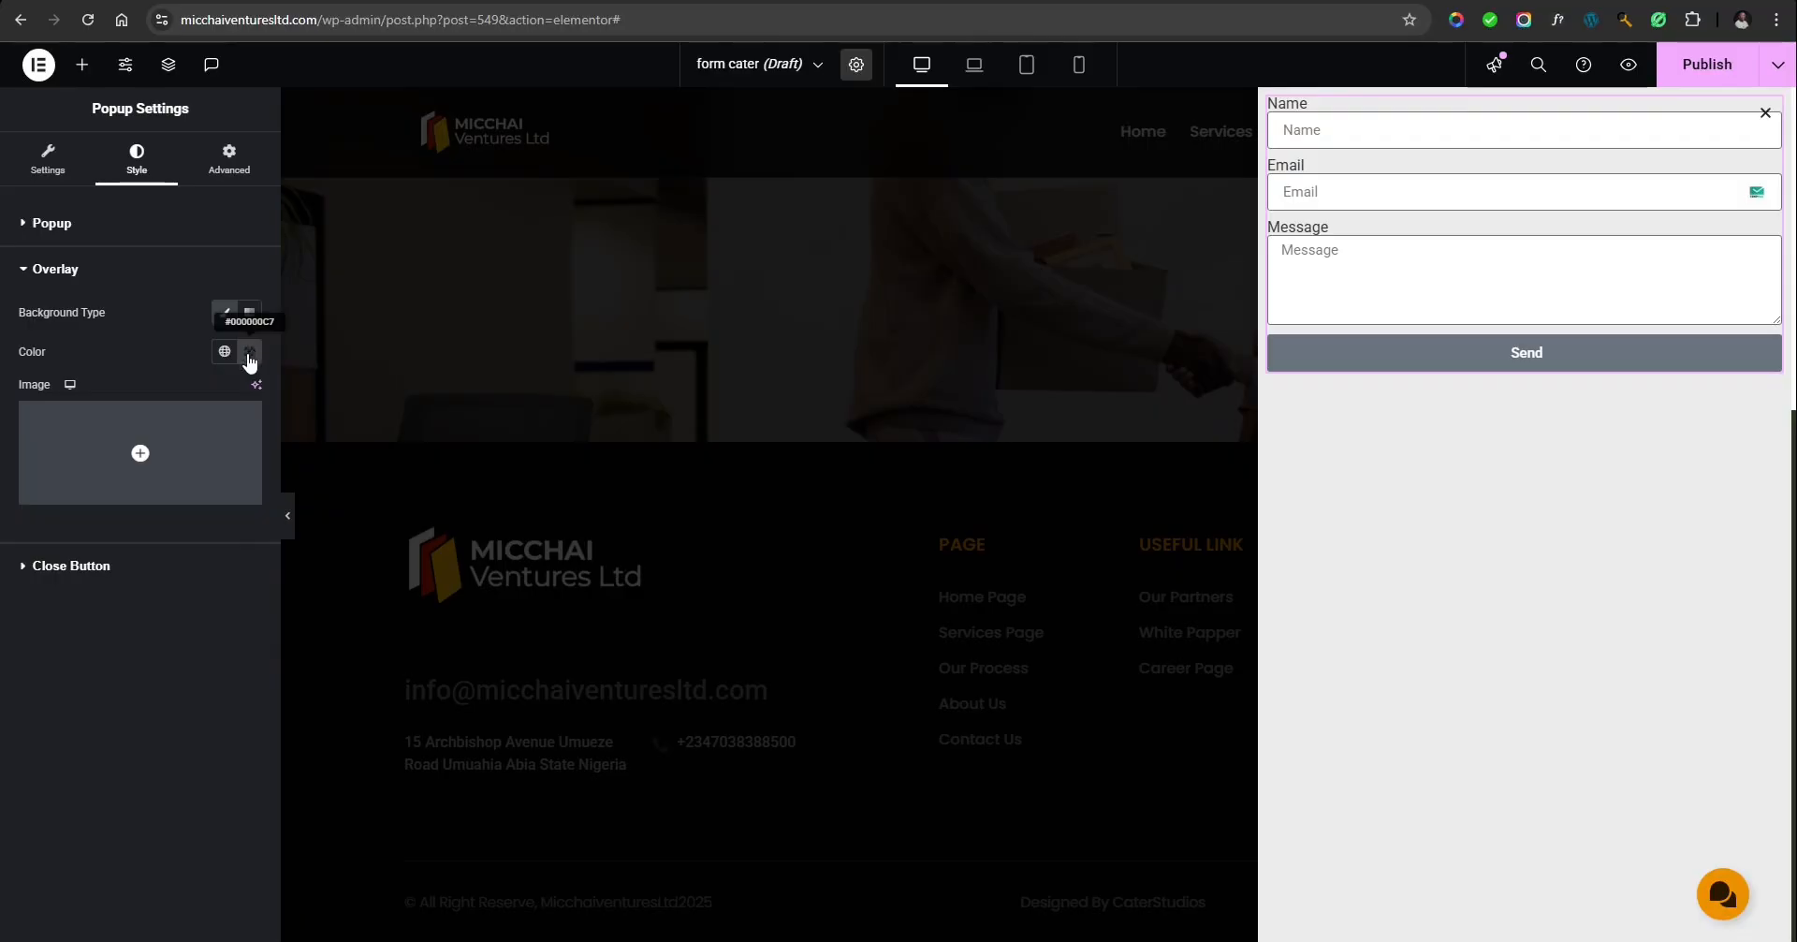
# Try the alternative position option for the popup's close button and set it back to Inside.
pyautogui.moveTo(196, 453)
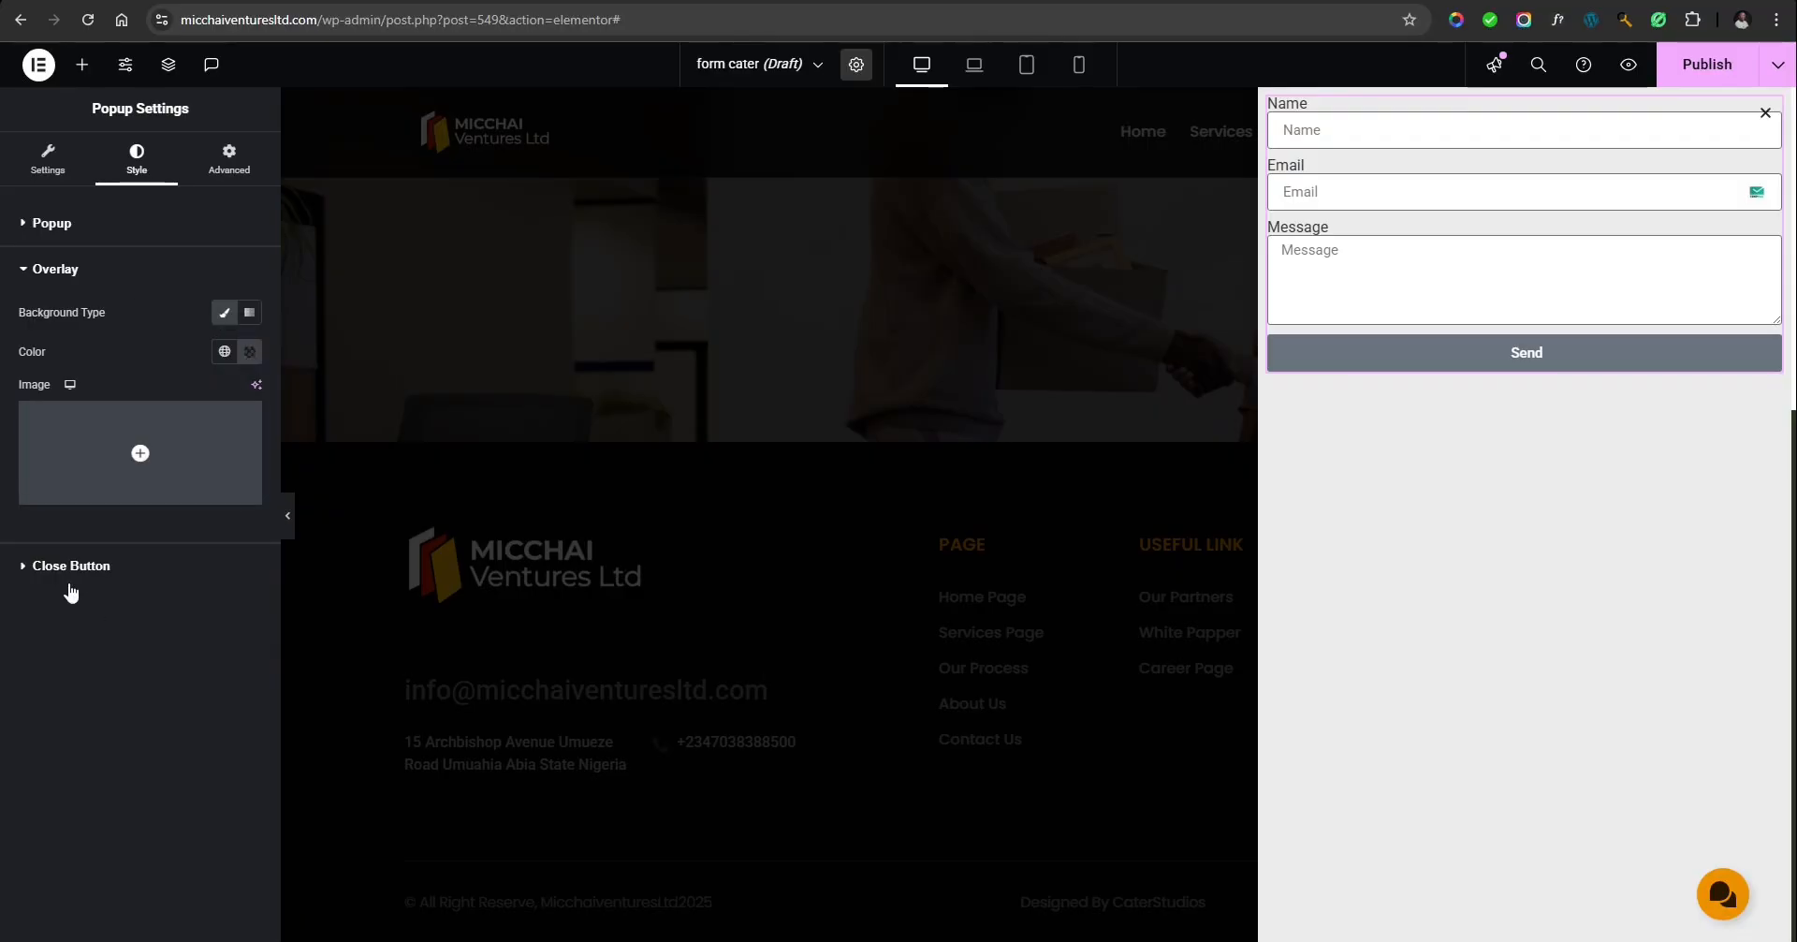
pyautogui.click(71, 565)
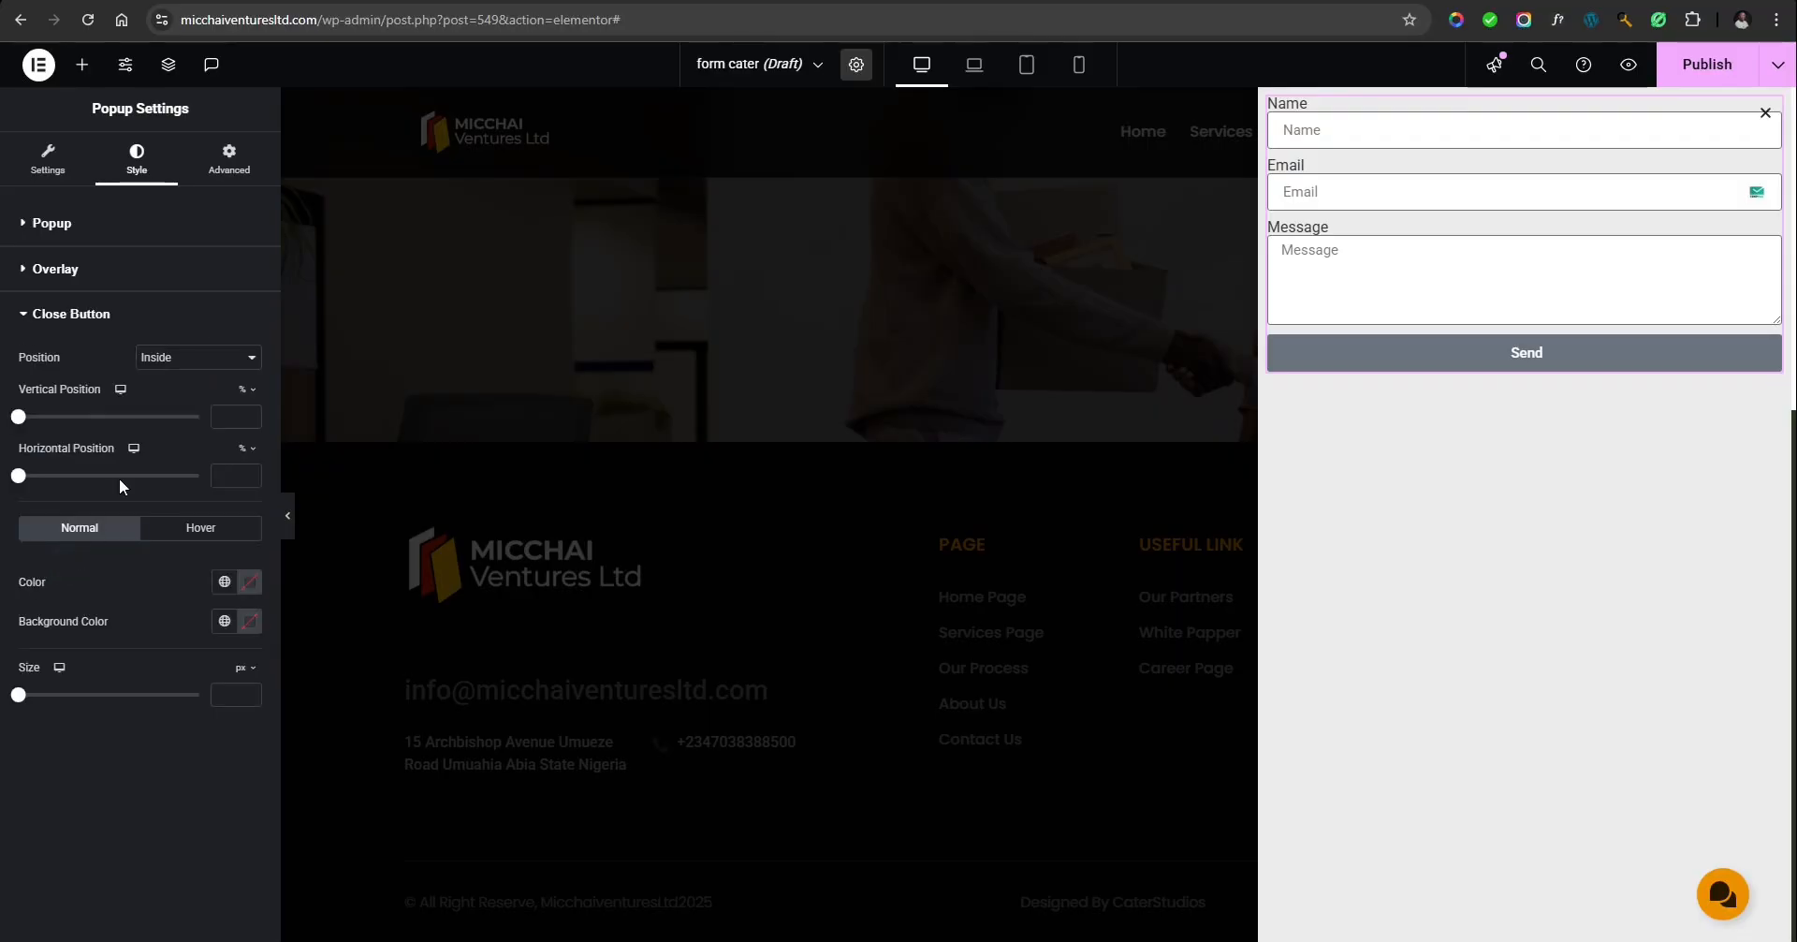
pyautogui.click(180, 358)
pyautogui.click(175, 409)
pyautogui.click(217, 357)
pyautogui.click(208, 393)
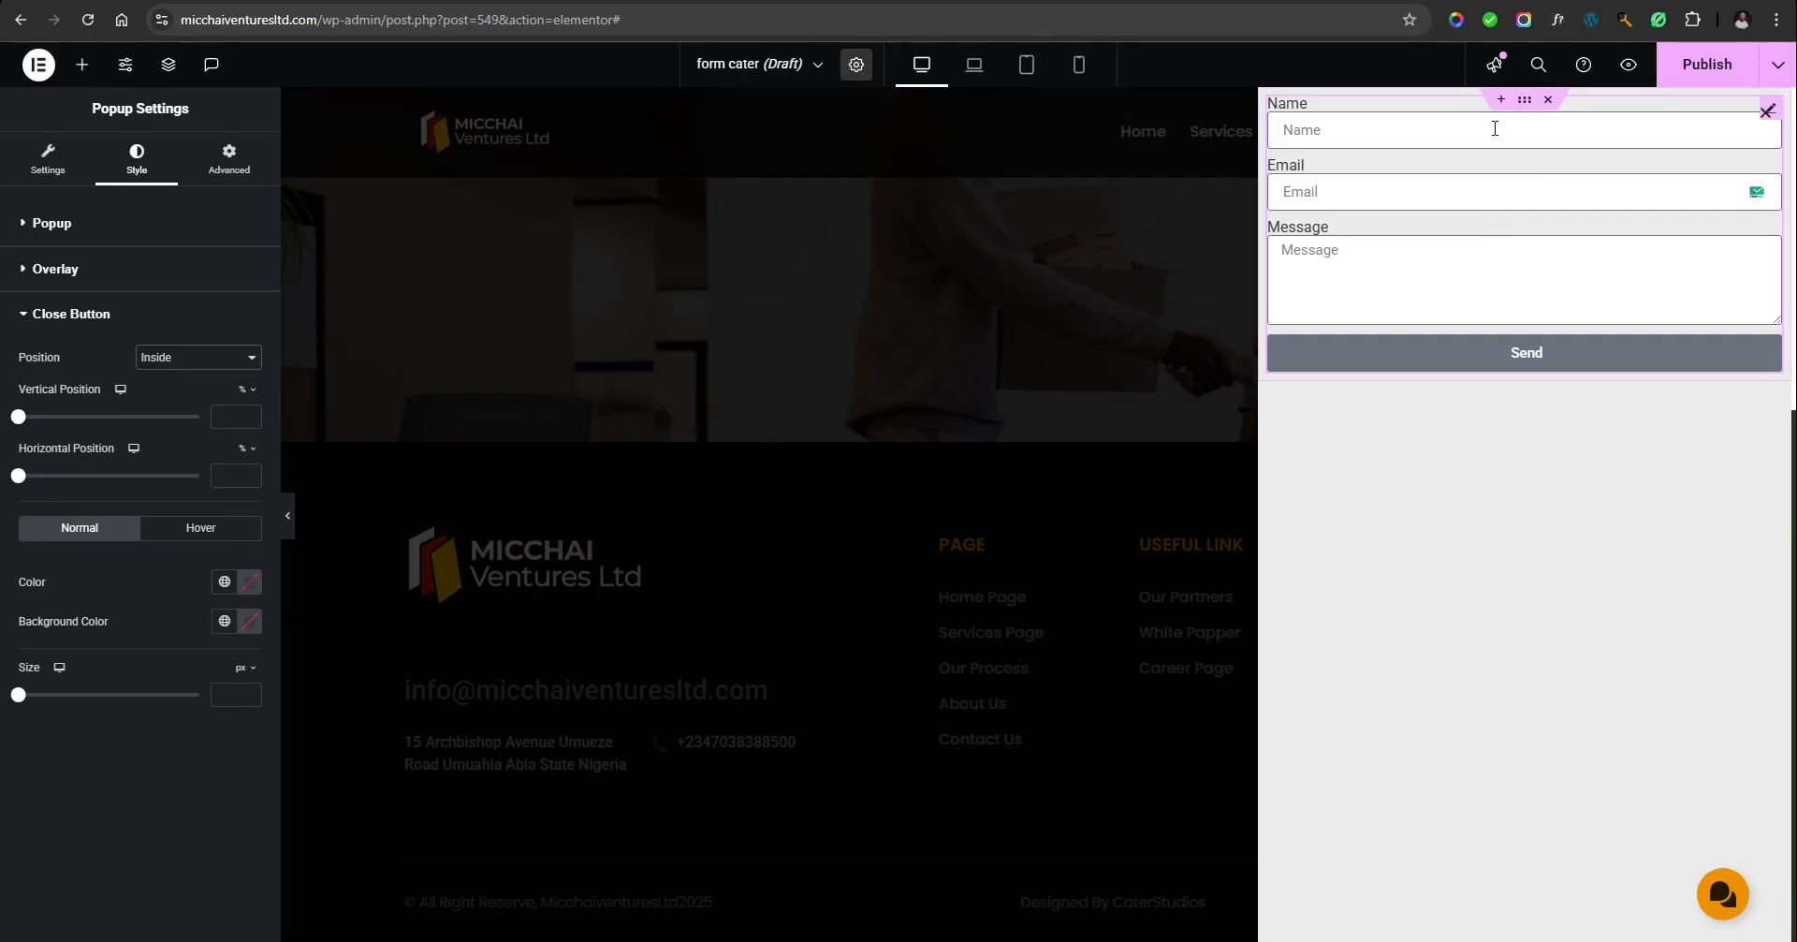
# Unlink the form container's padding and set it to 48 px top and 20 px right, bottom and left.
pyautogui.click(1524, 99)
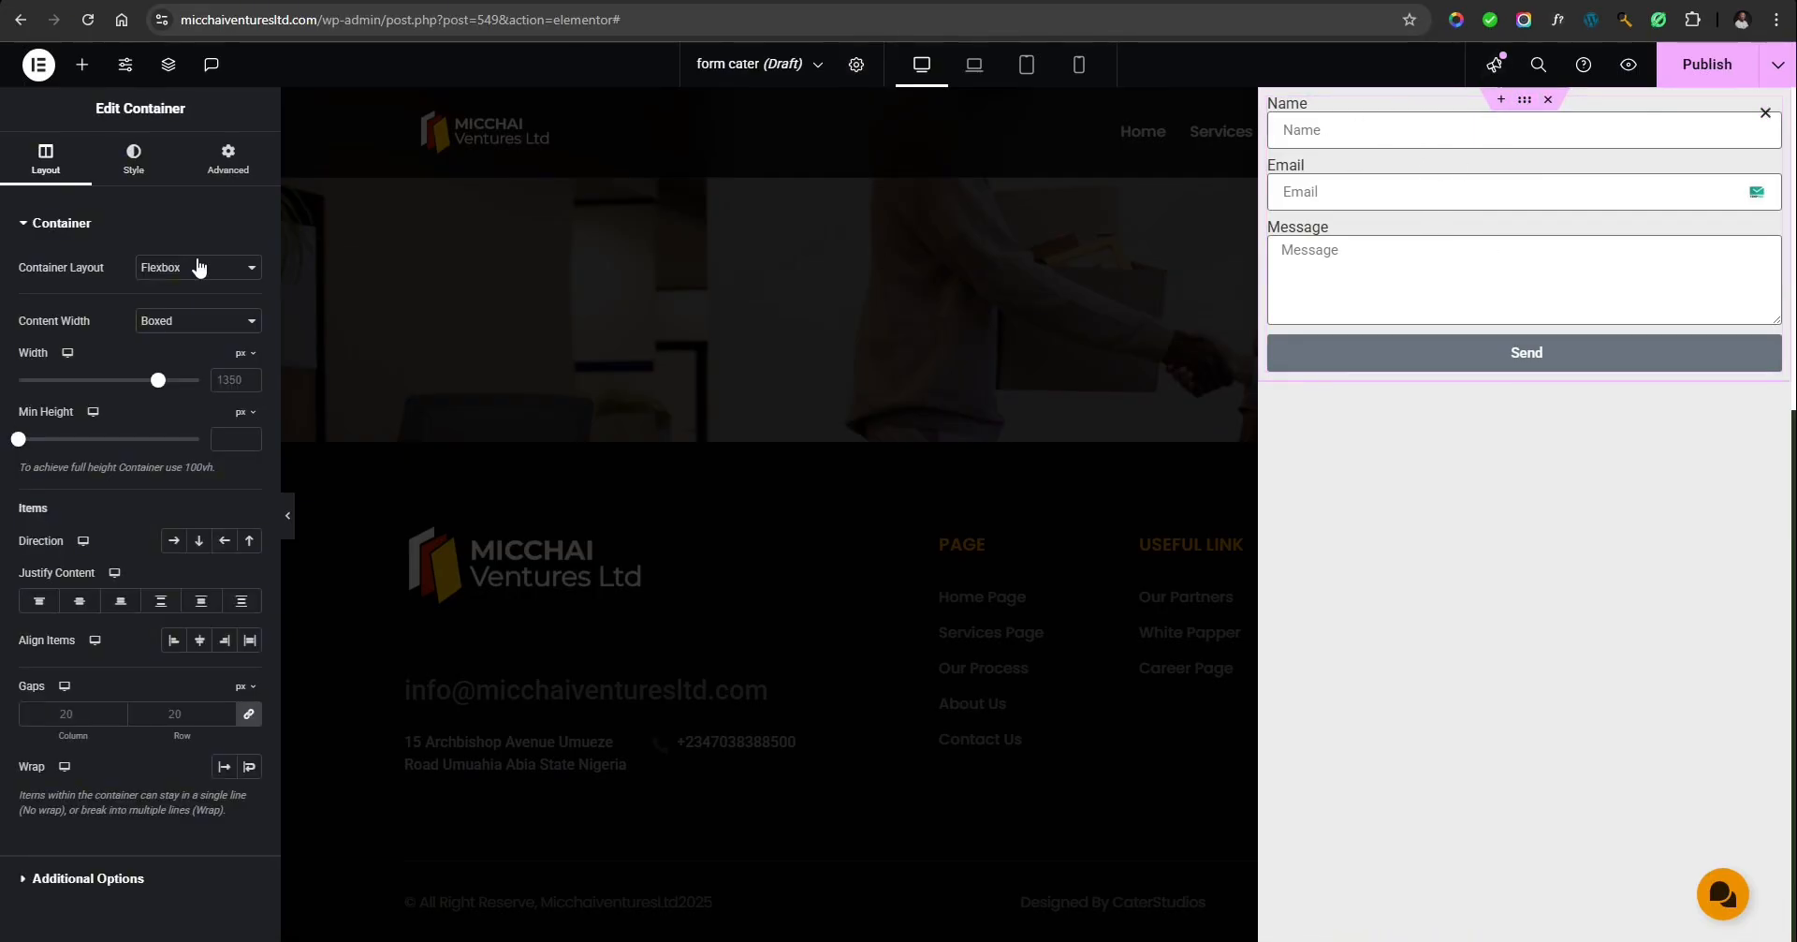
pyautogui.click(225, 173)
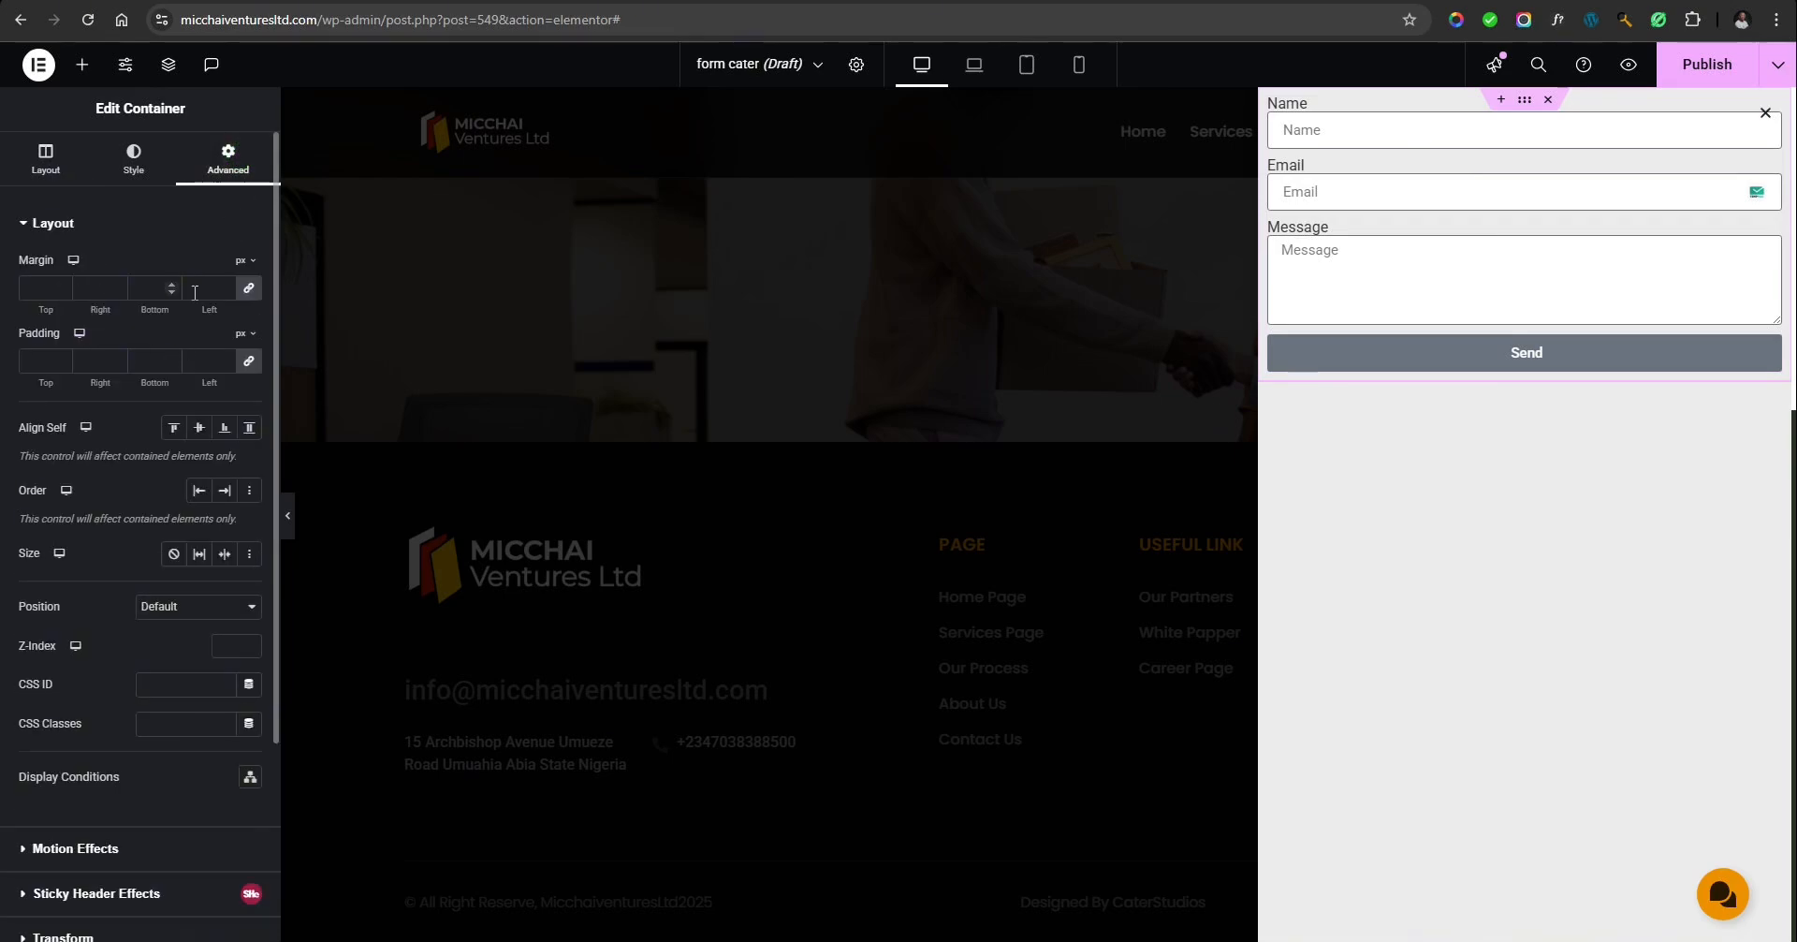
pyautogui.click(250, 361)
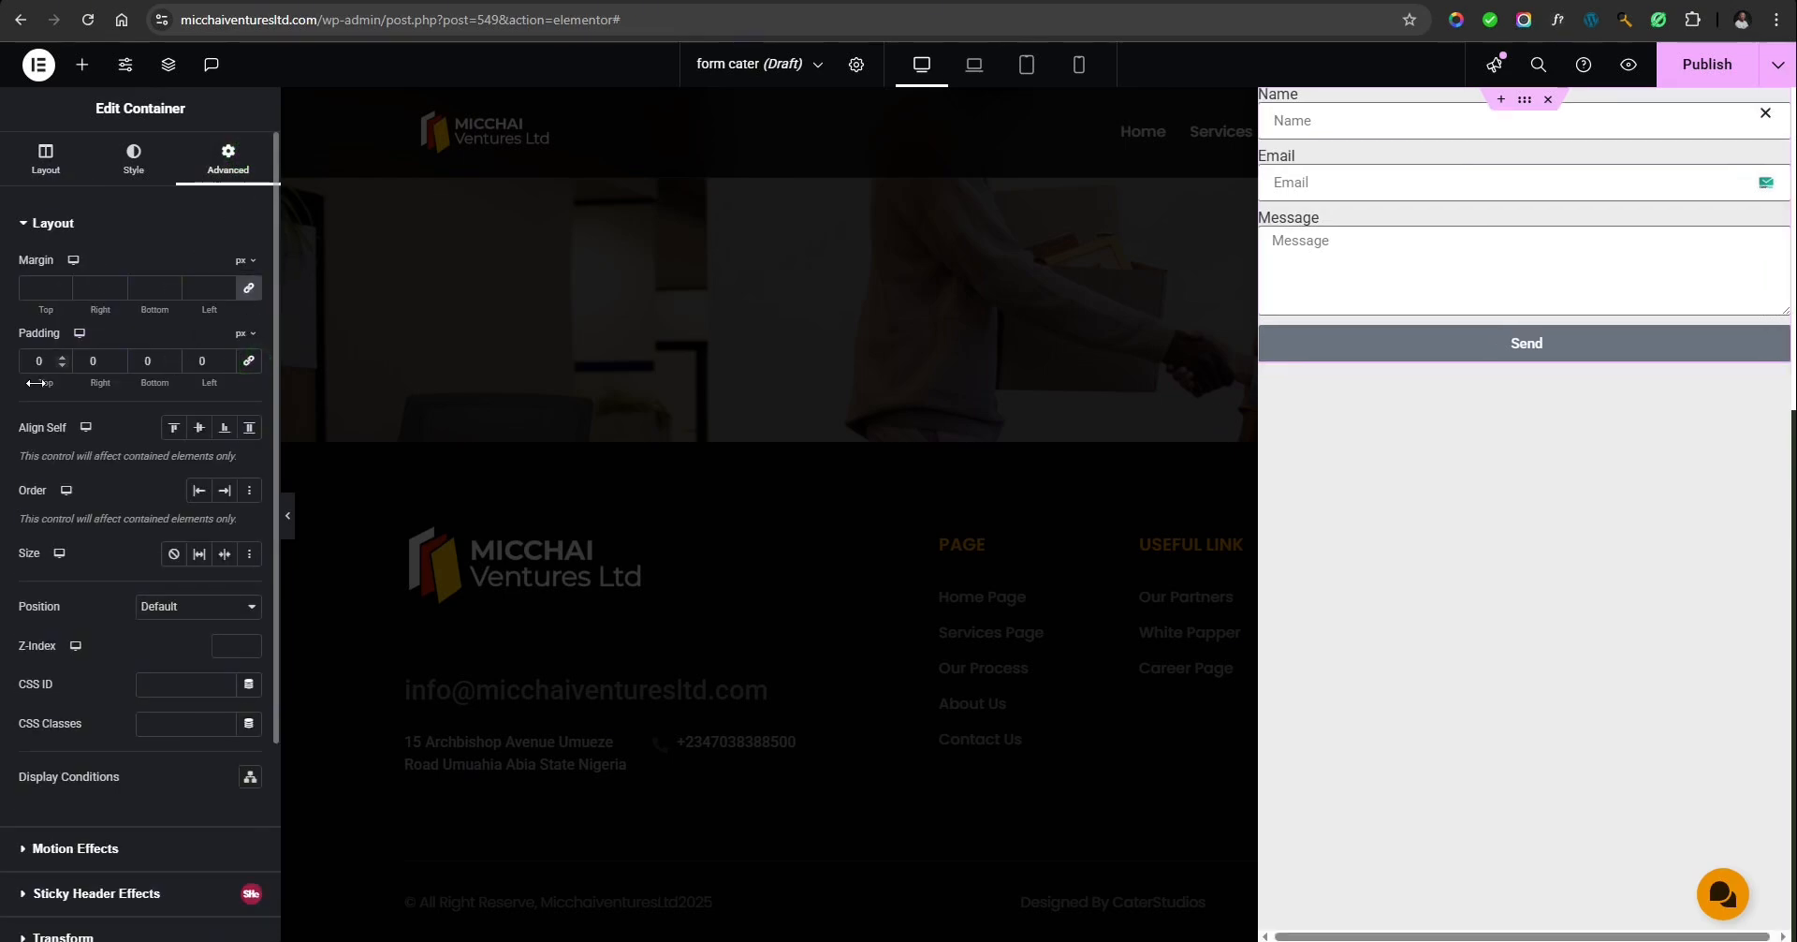
pyautogui.moveTo(42, 382); pyautogui.dragTo(86, 405)
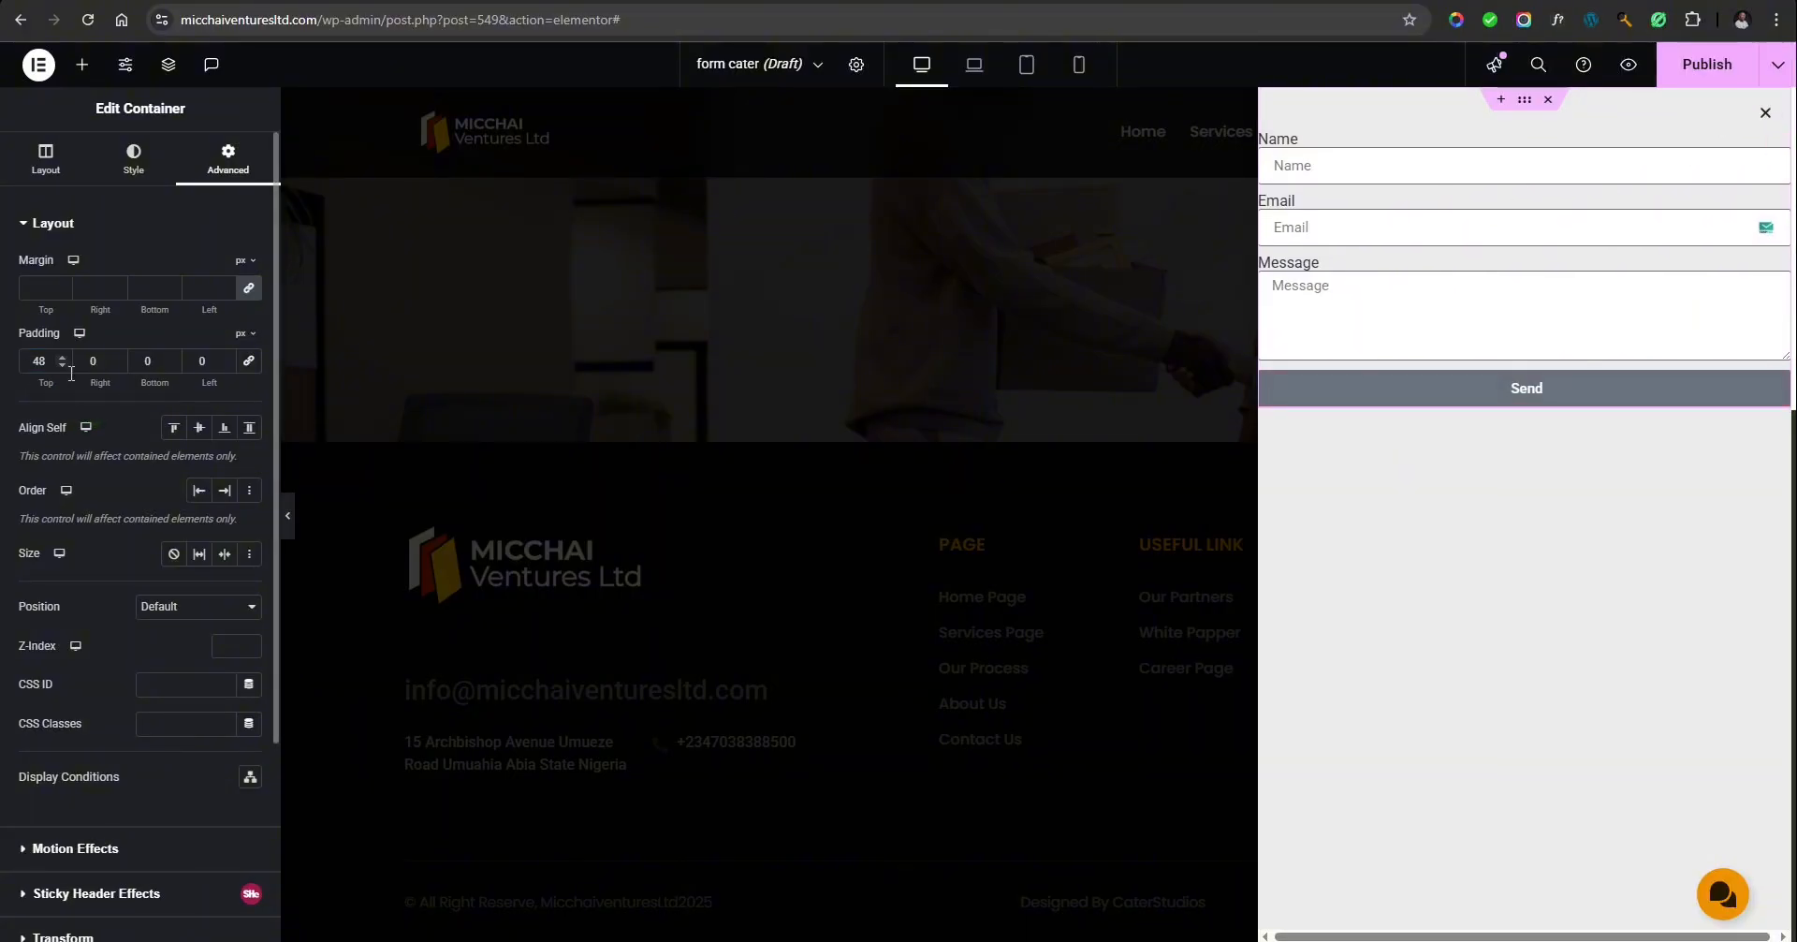
pyautogui.doubleClick(101, 359)
pyautogui.write('20')
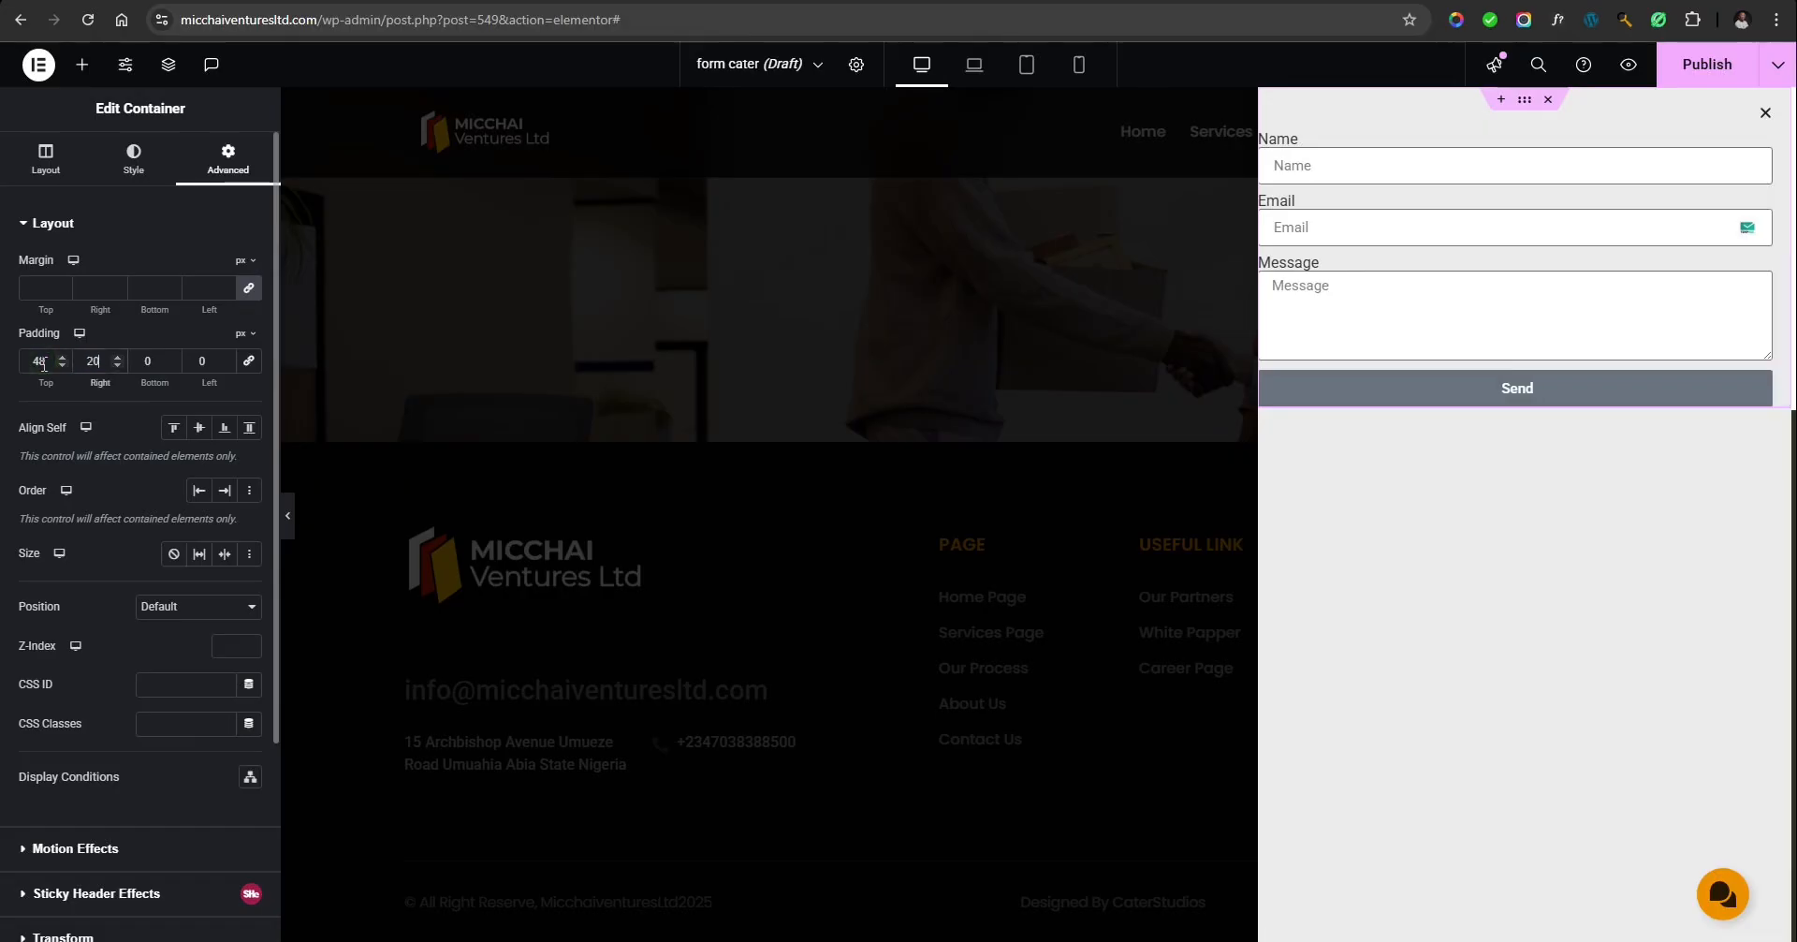
pyautogui.doubleClick(137, 360)
pyautogui.write('20')
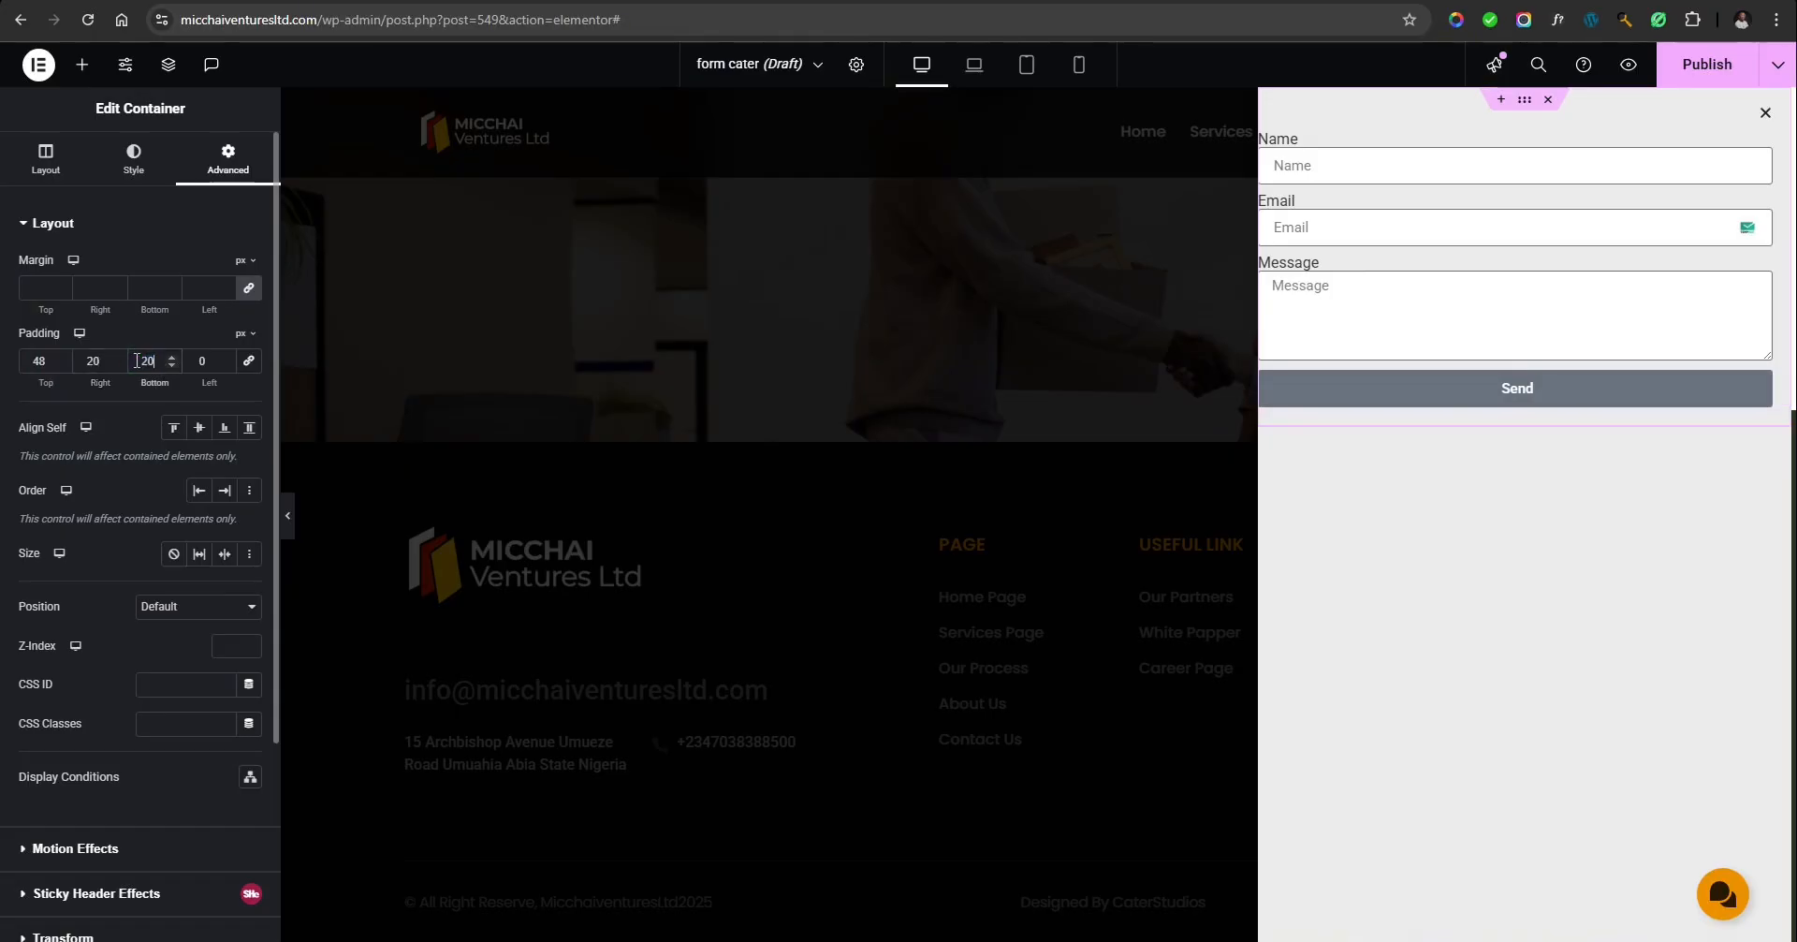
pyautogui.doubleClick(190, 360)
pyautogui.write('20')
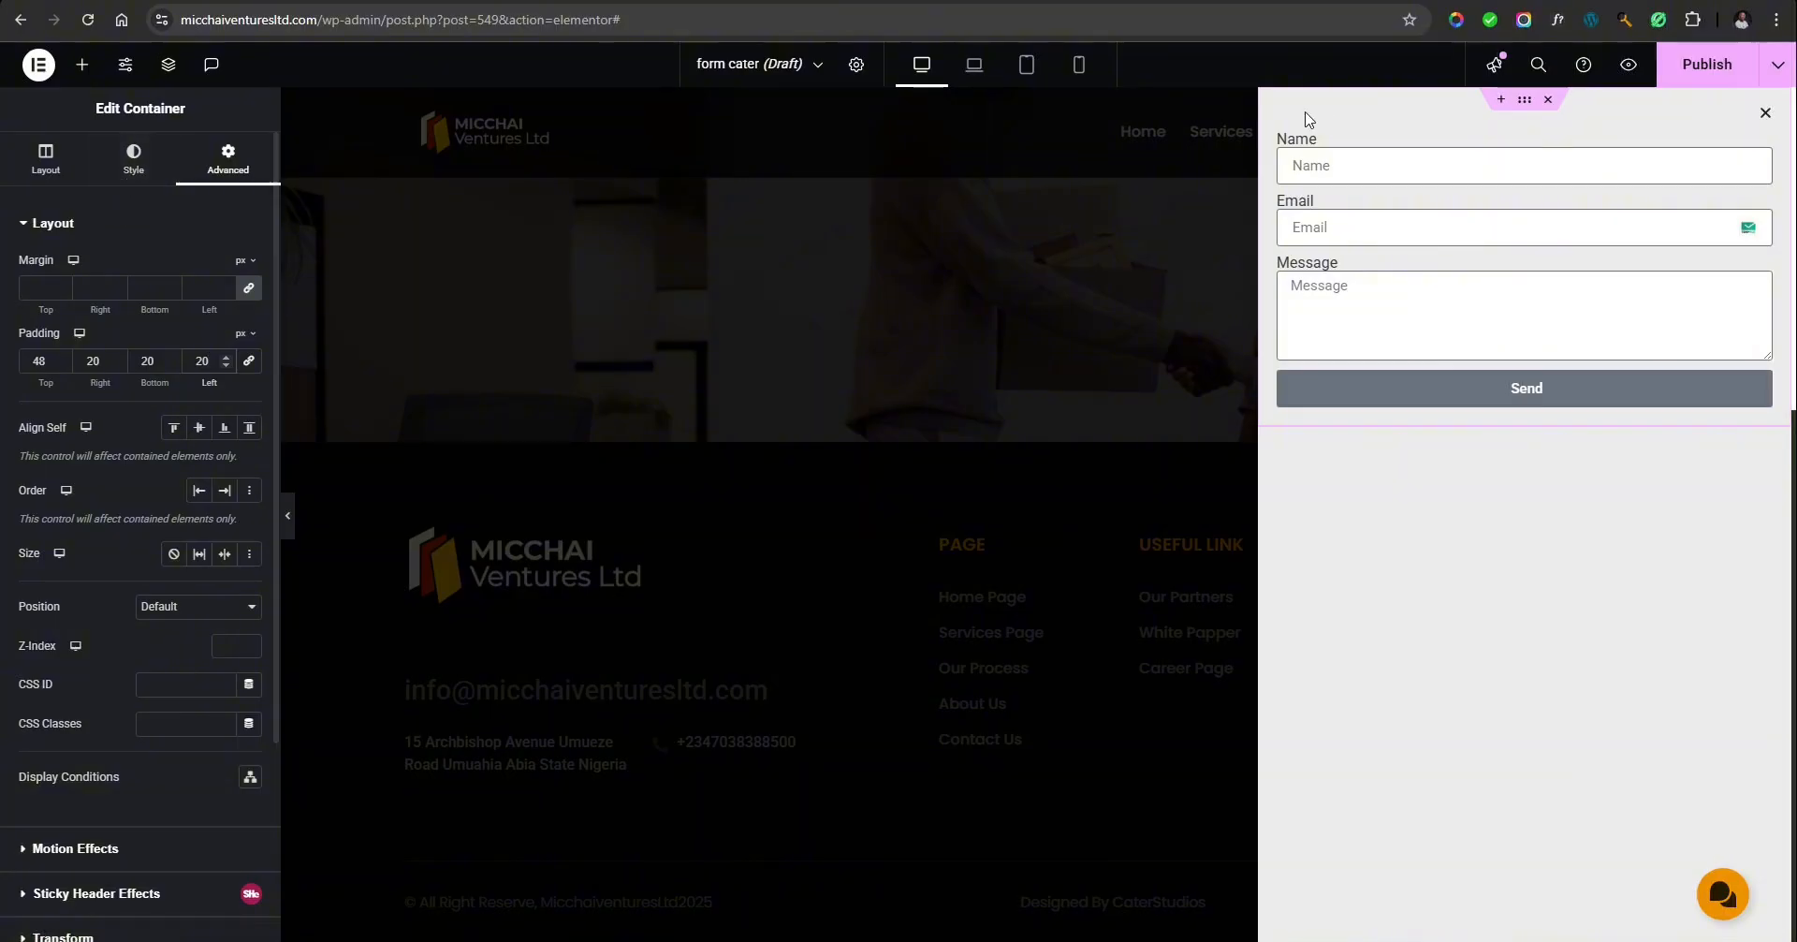
# In the popup's style settings, set the close button's horizontal position to 4% and its size to 22 px.
pyautogui.click(855, 64)
pyautogui.click(136, 159)
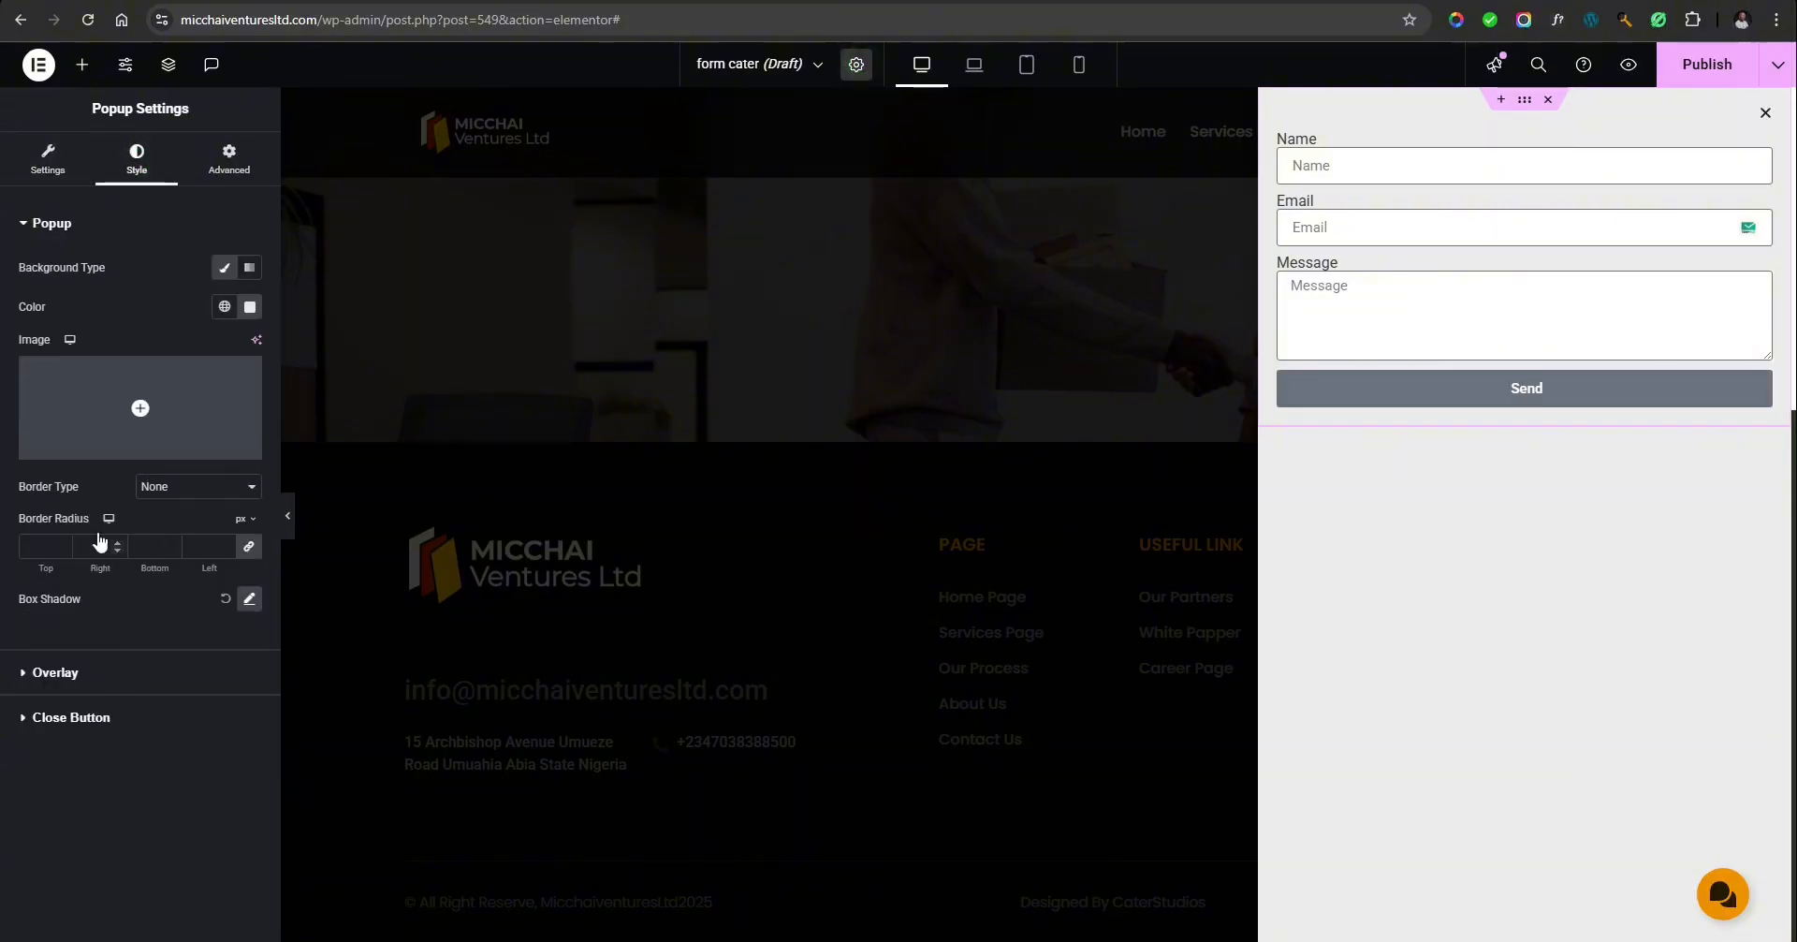
pyautogui.click(84, 719)
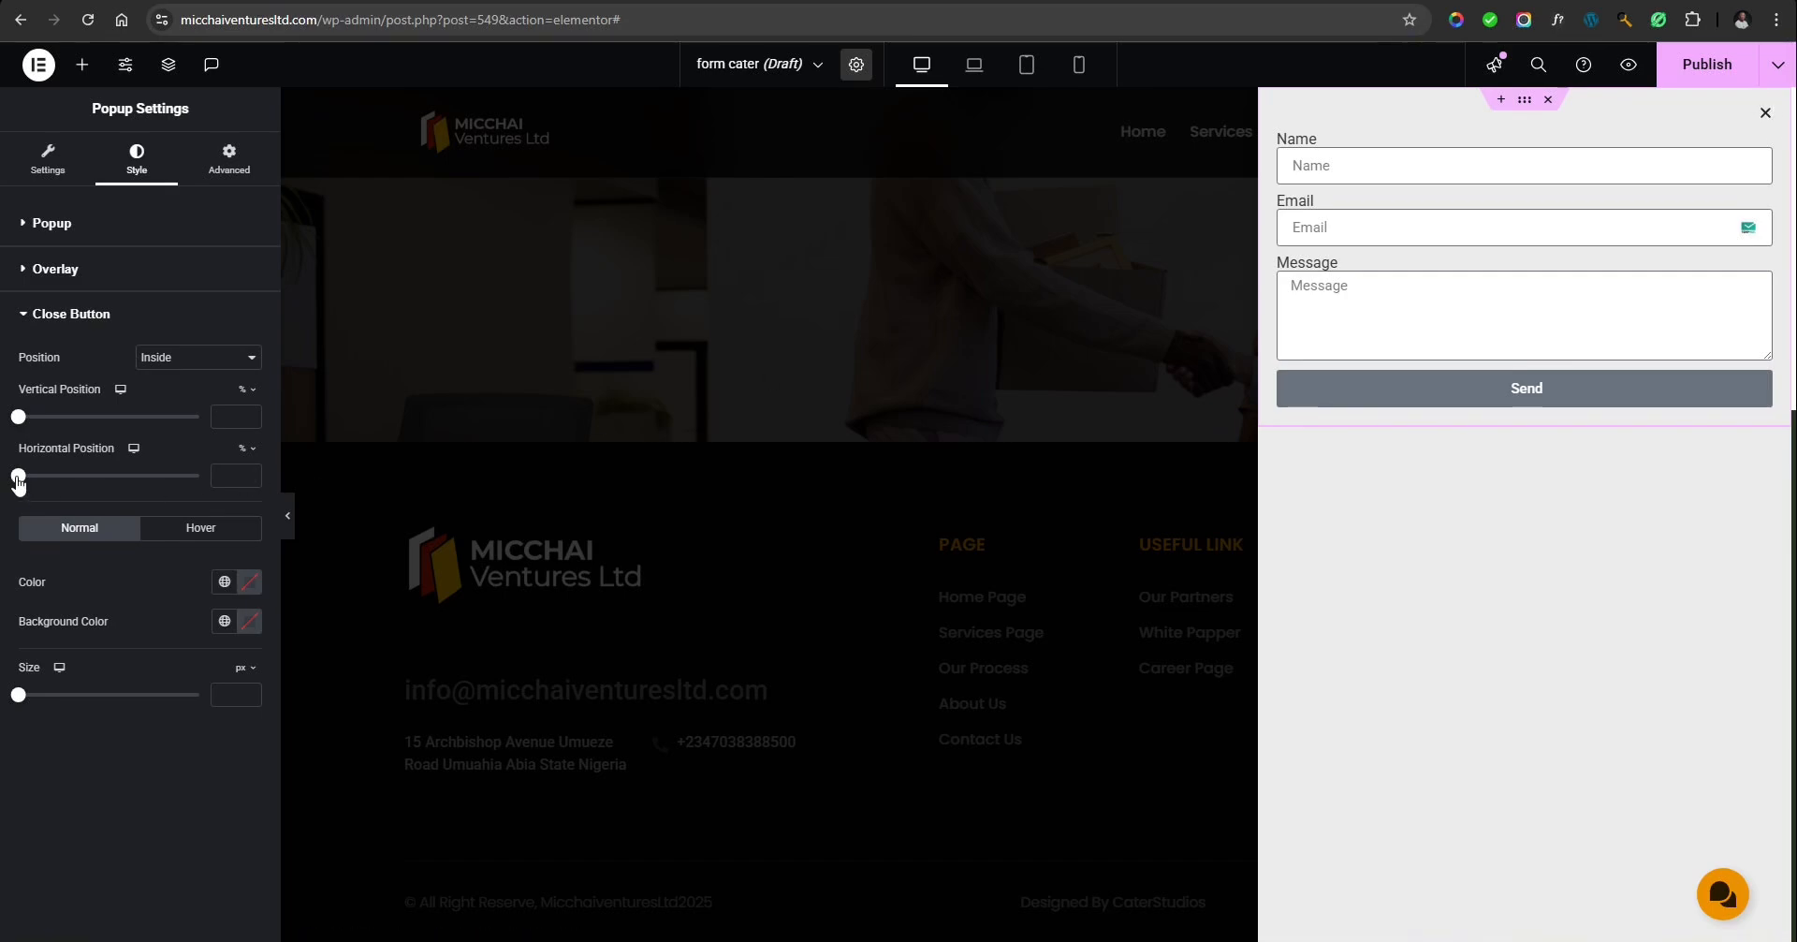
pyautogui.moveTo(19, 479); pyautogui.dragTo(26, 488)
pyautogui.moveTo(18, 694); pyautogui.dragTo(62, 724)
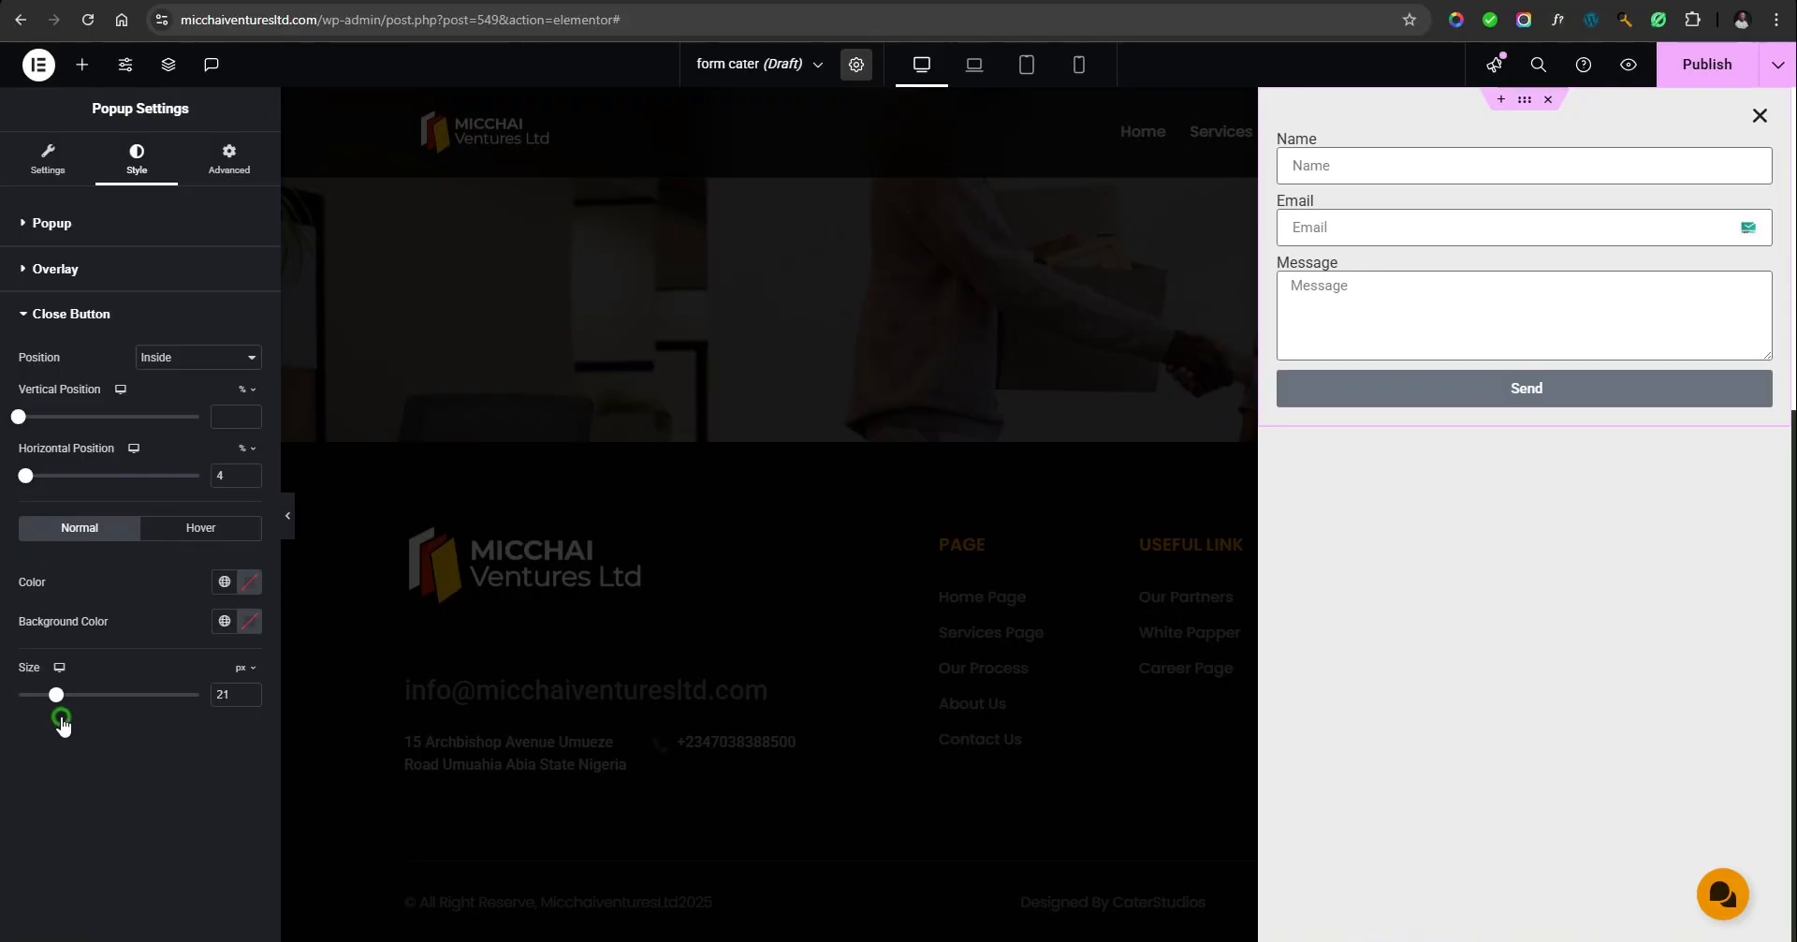
# Try a 62% vertical position for the popup's close button and clear the value again.
pyautogui.click(53, 164)
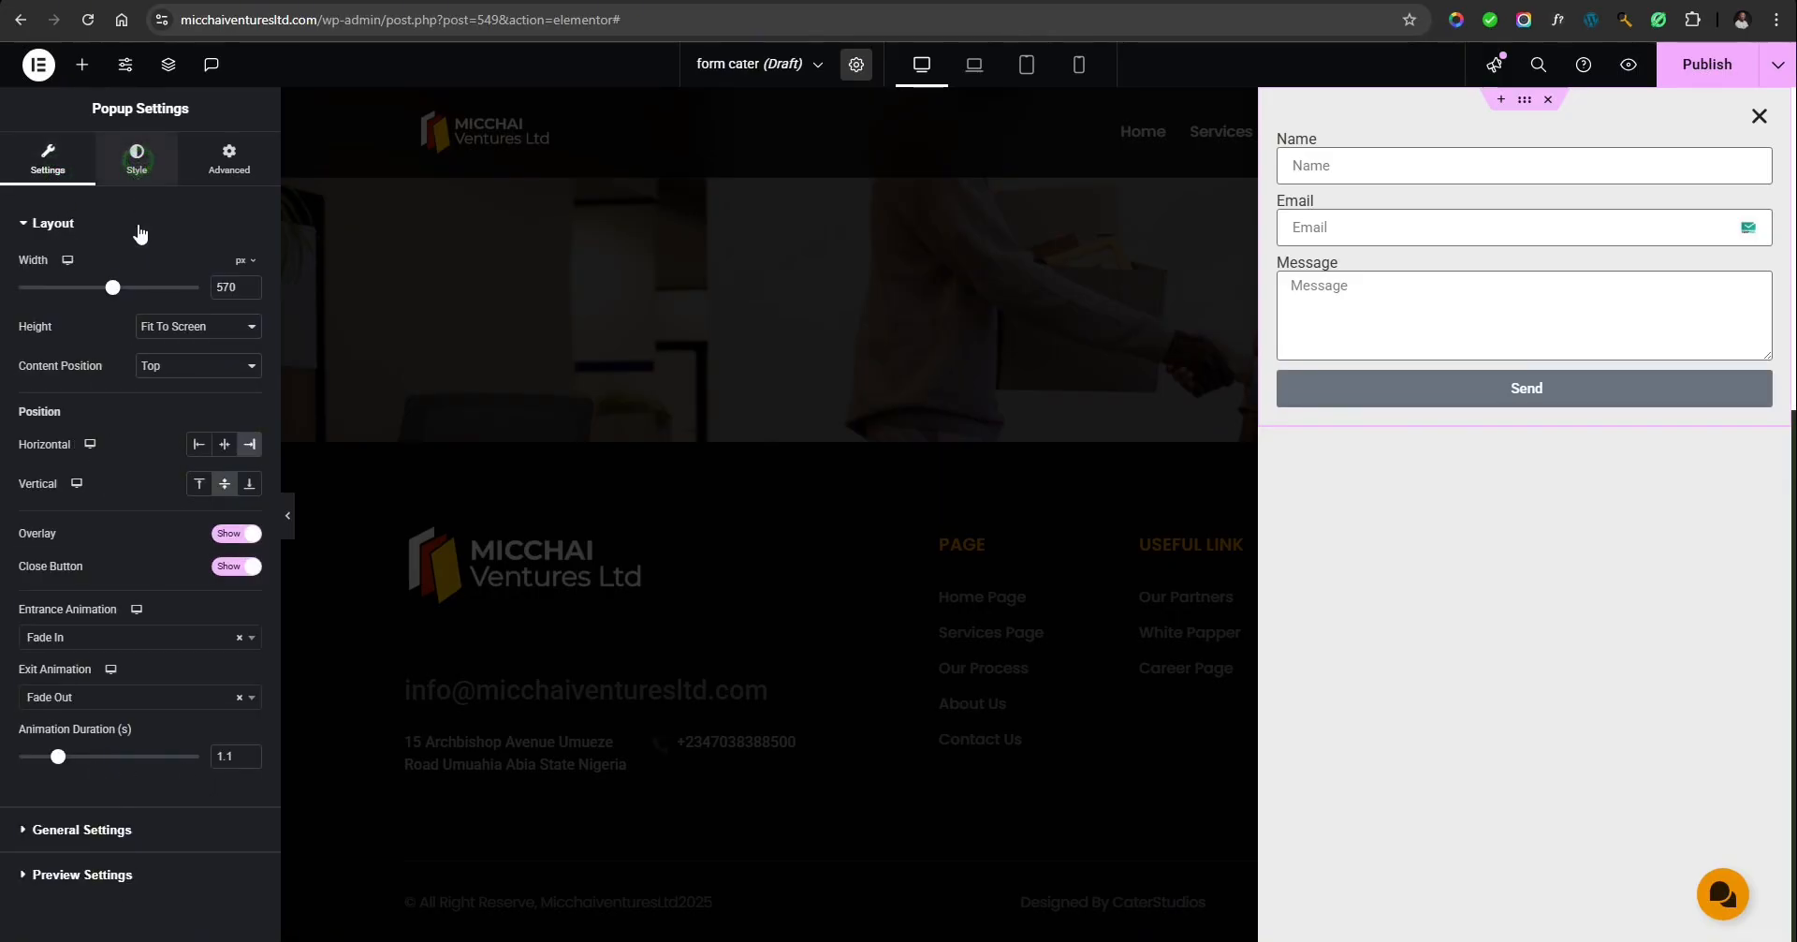
pyautogui.click(137, 159)
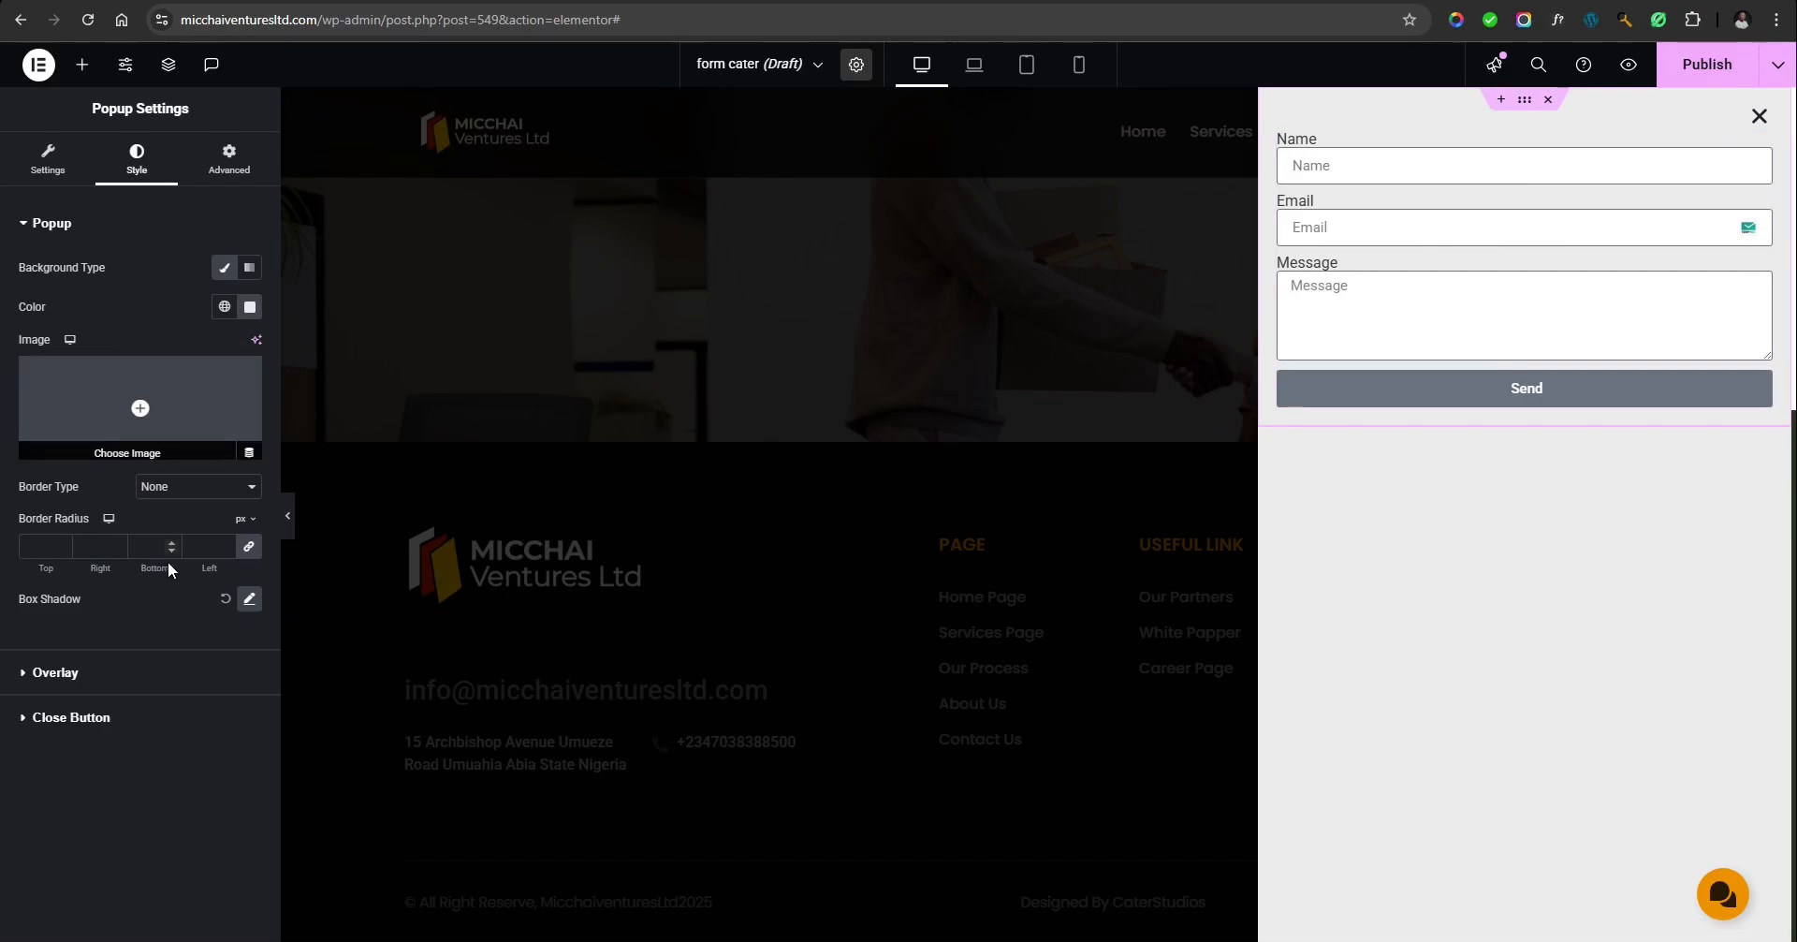
pyautogui.click(71, 717)
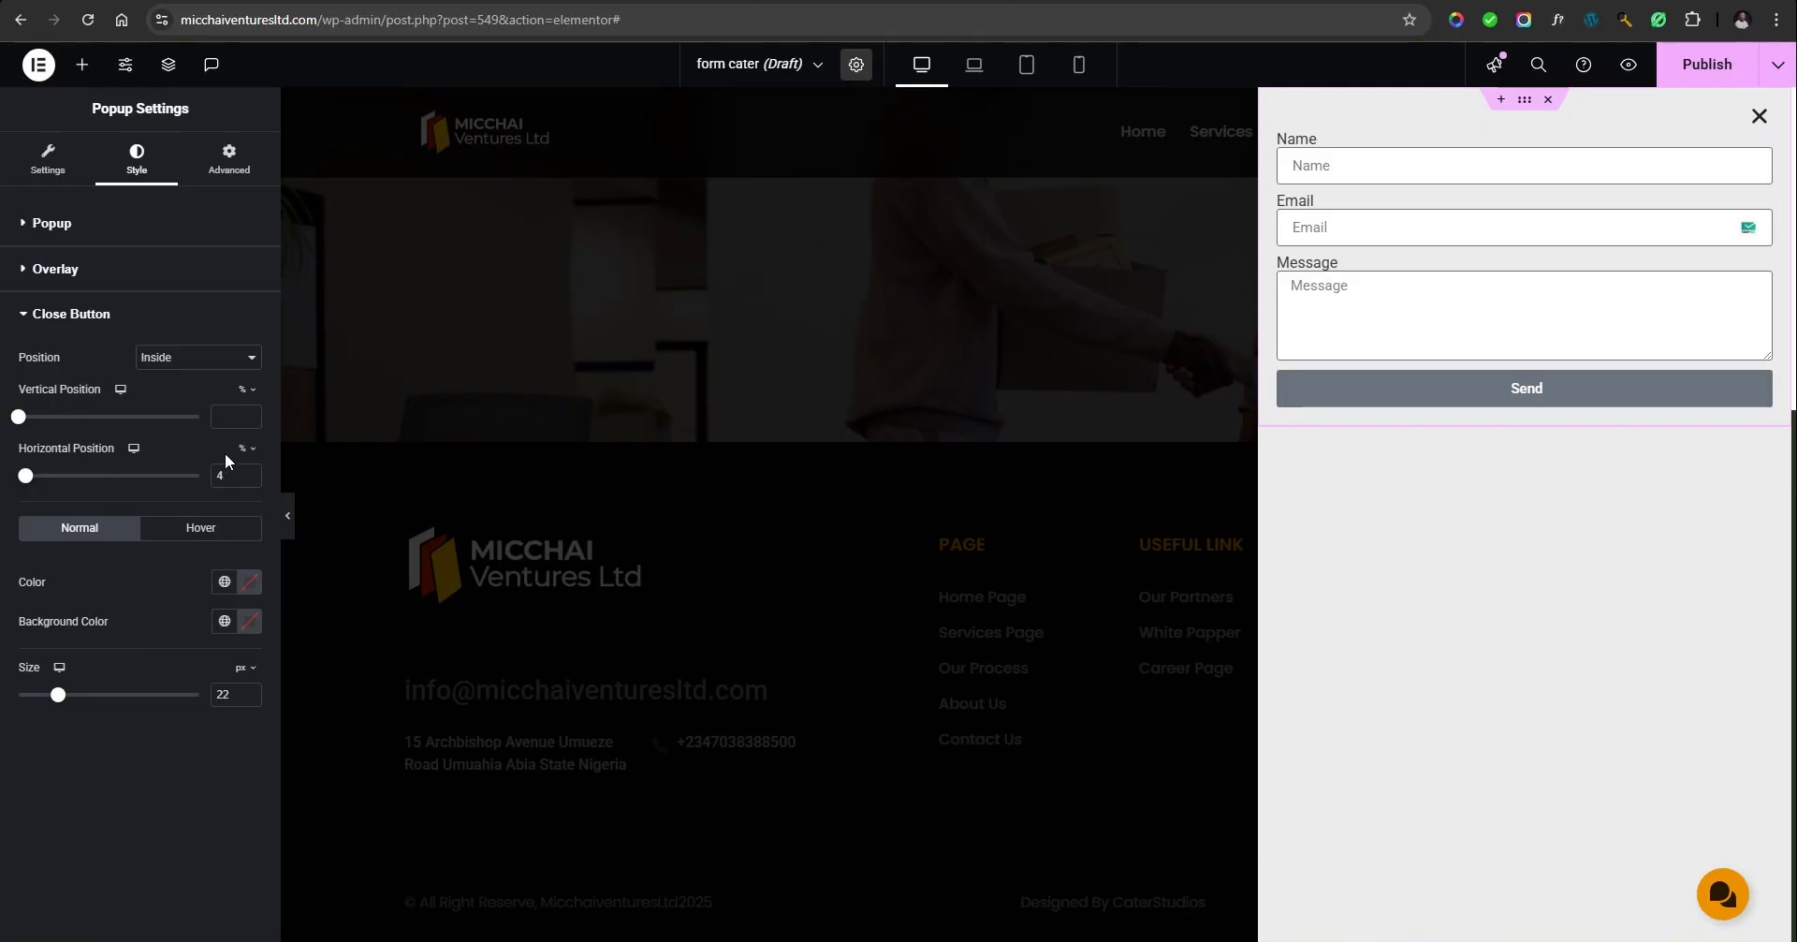
pyautogui.moveTo(23, 423); pyautogui.dragTo(136, 473)
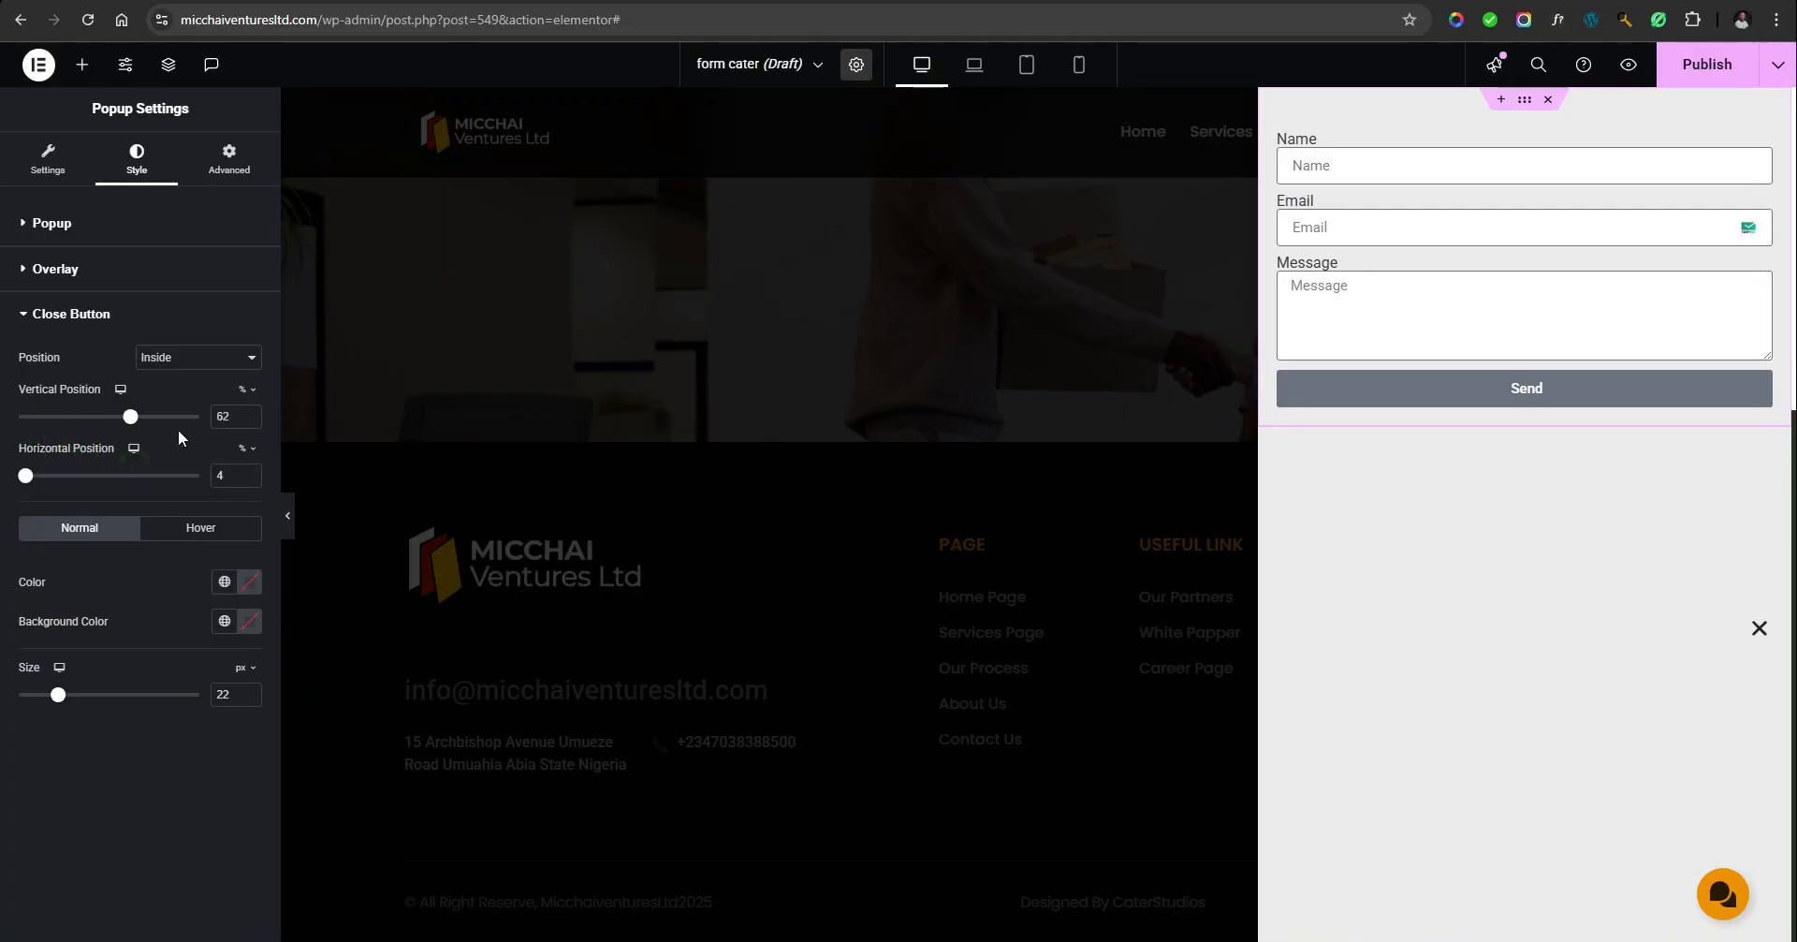
pyautogui.moveTo(237, 414); pyautogui.dragTo(150, 427)
pyautogui.press('BackSpace')
# Set the close button's color to the global "text brown" and its background color to the global black #000000.
pyautogui.click(224, 582)
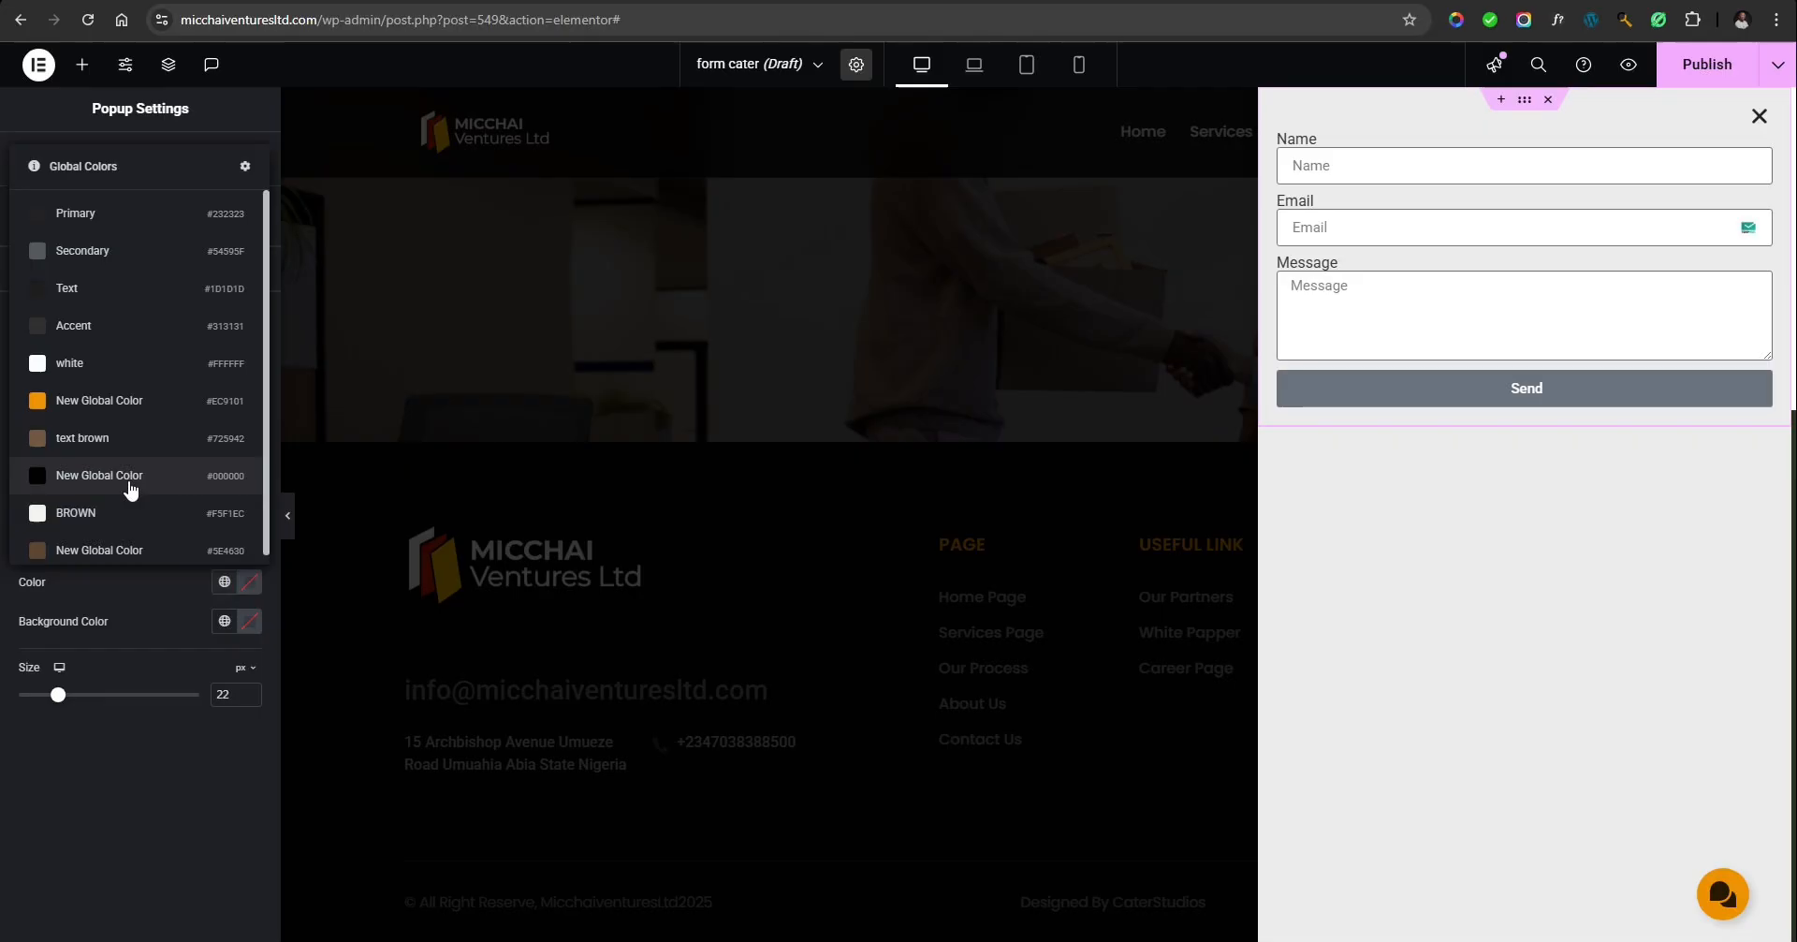
pyautogui.click(105, 437)
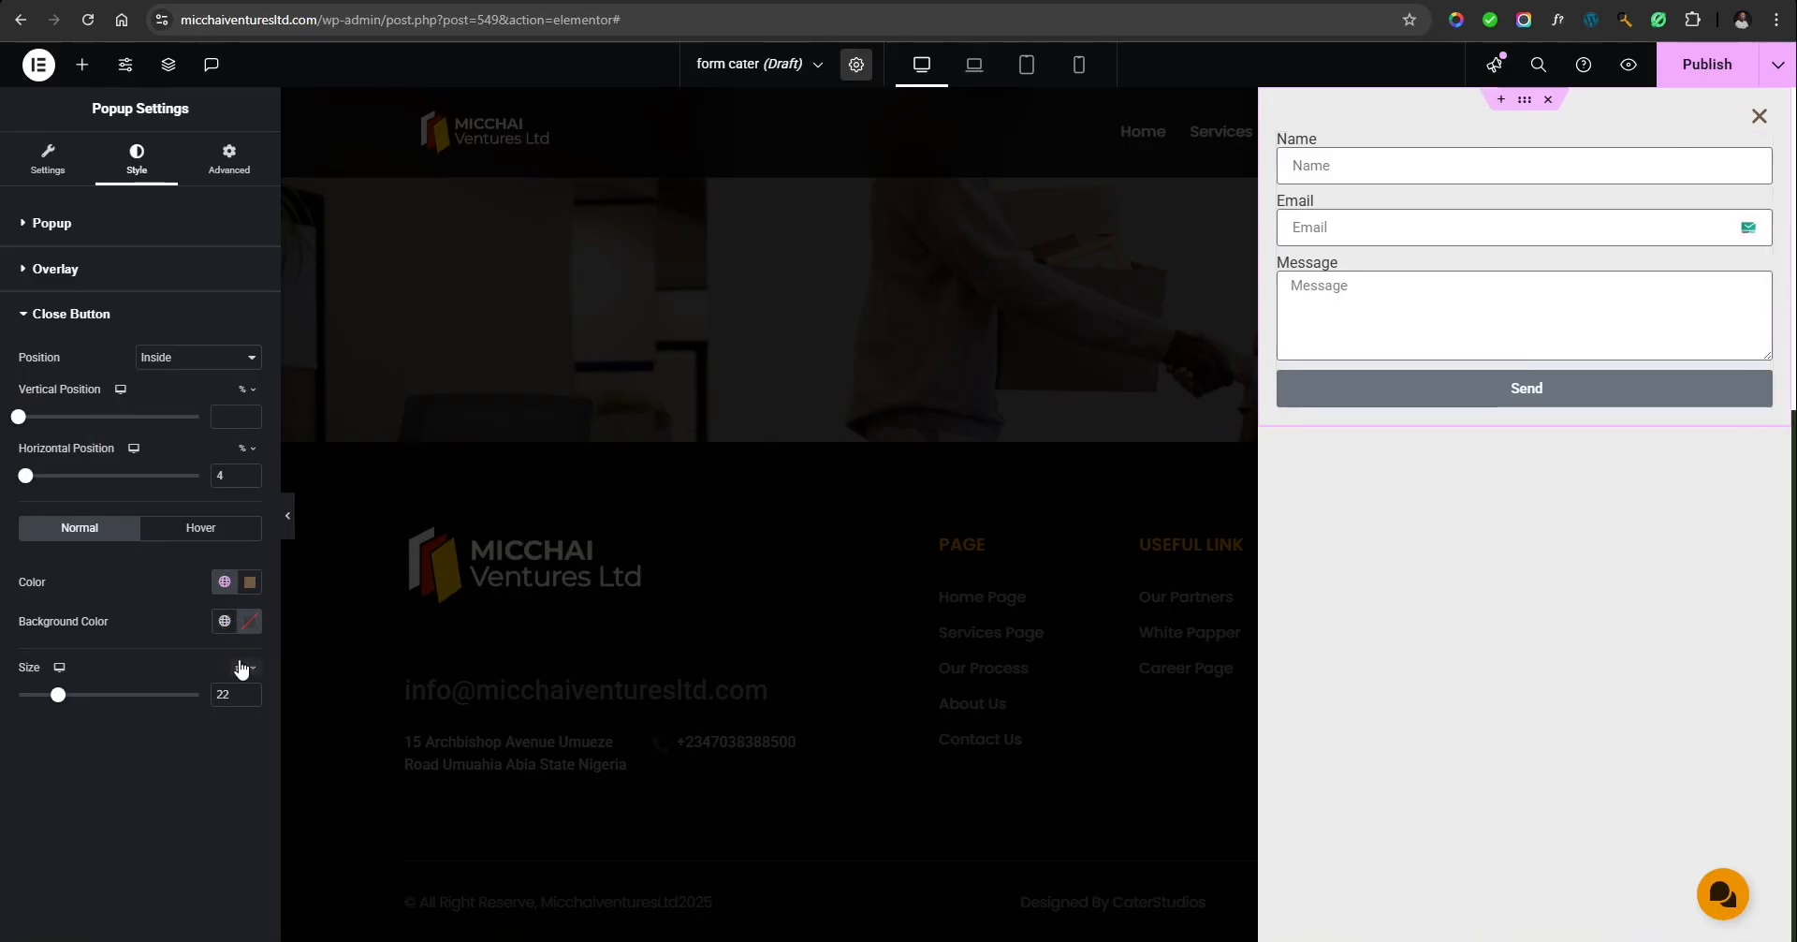
pyautogui.click(226, 622)
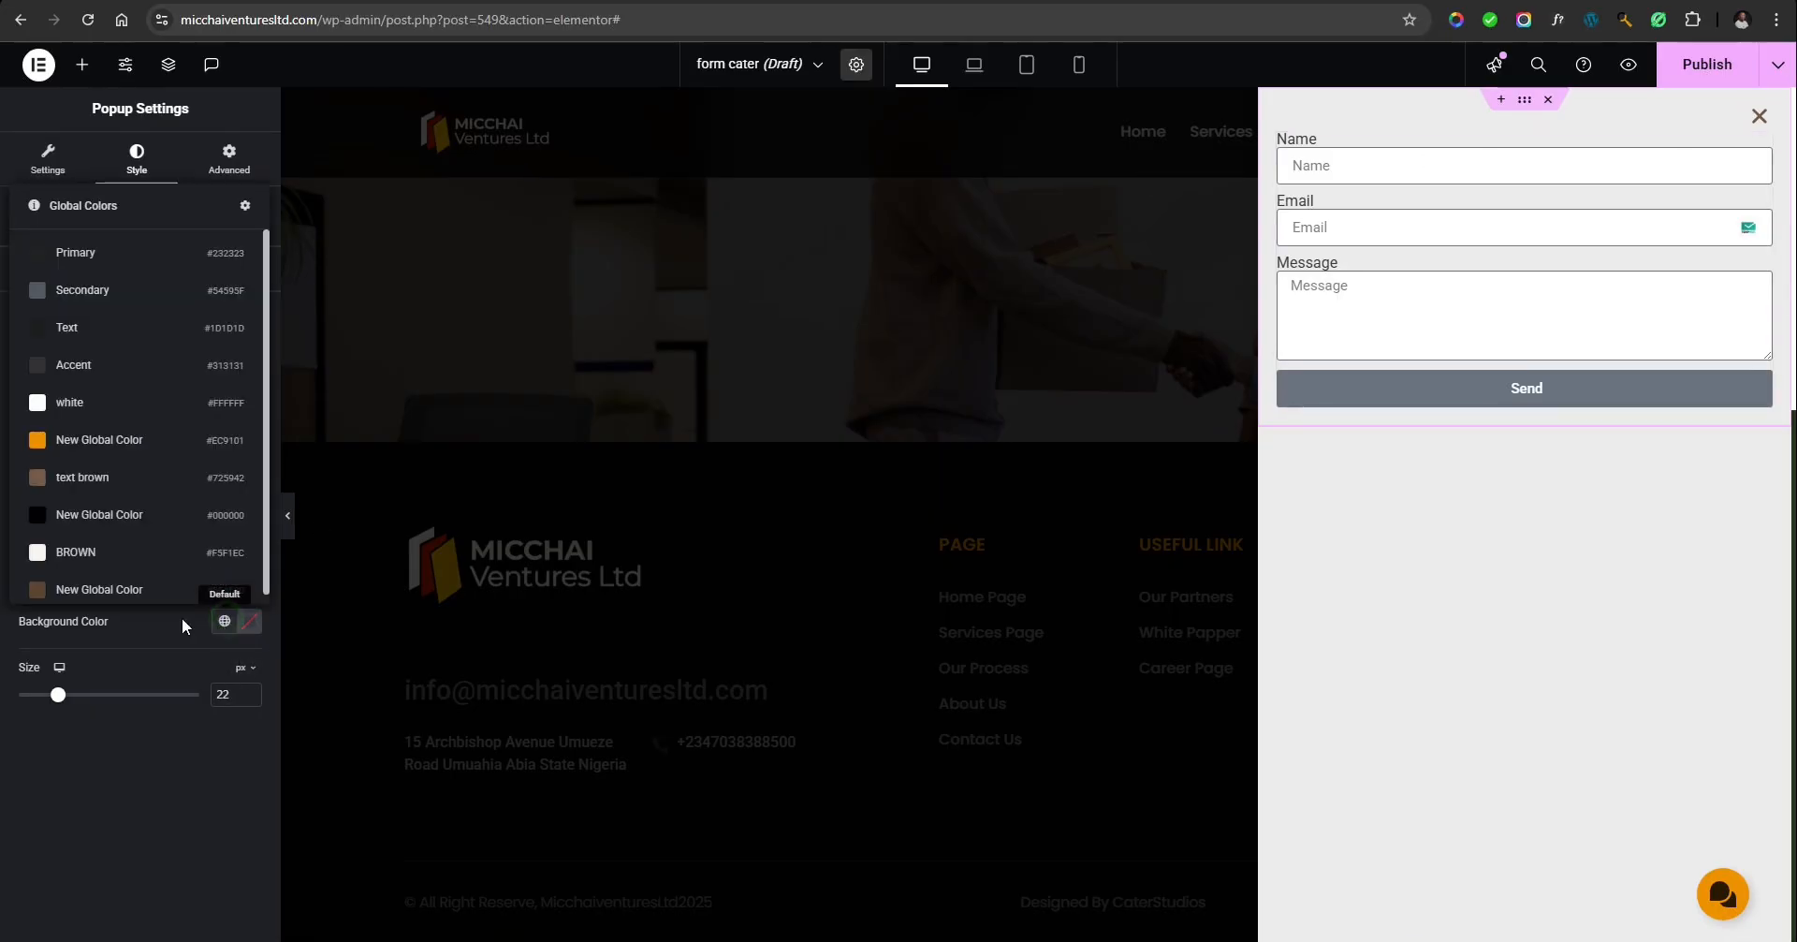
pyautogui.click(97, 515)
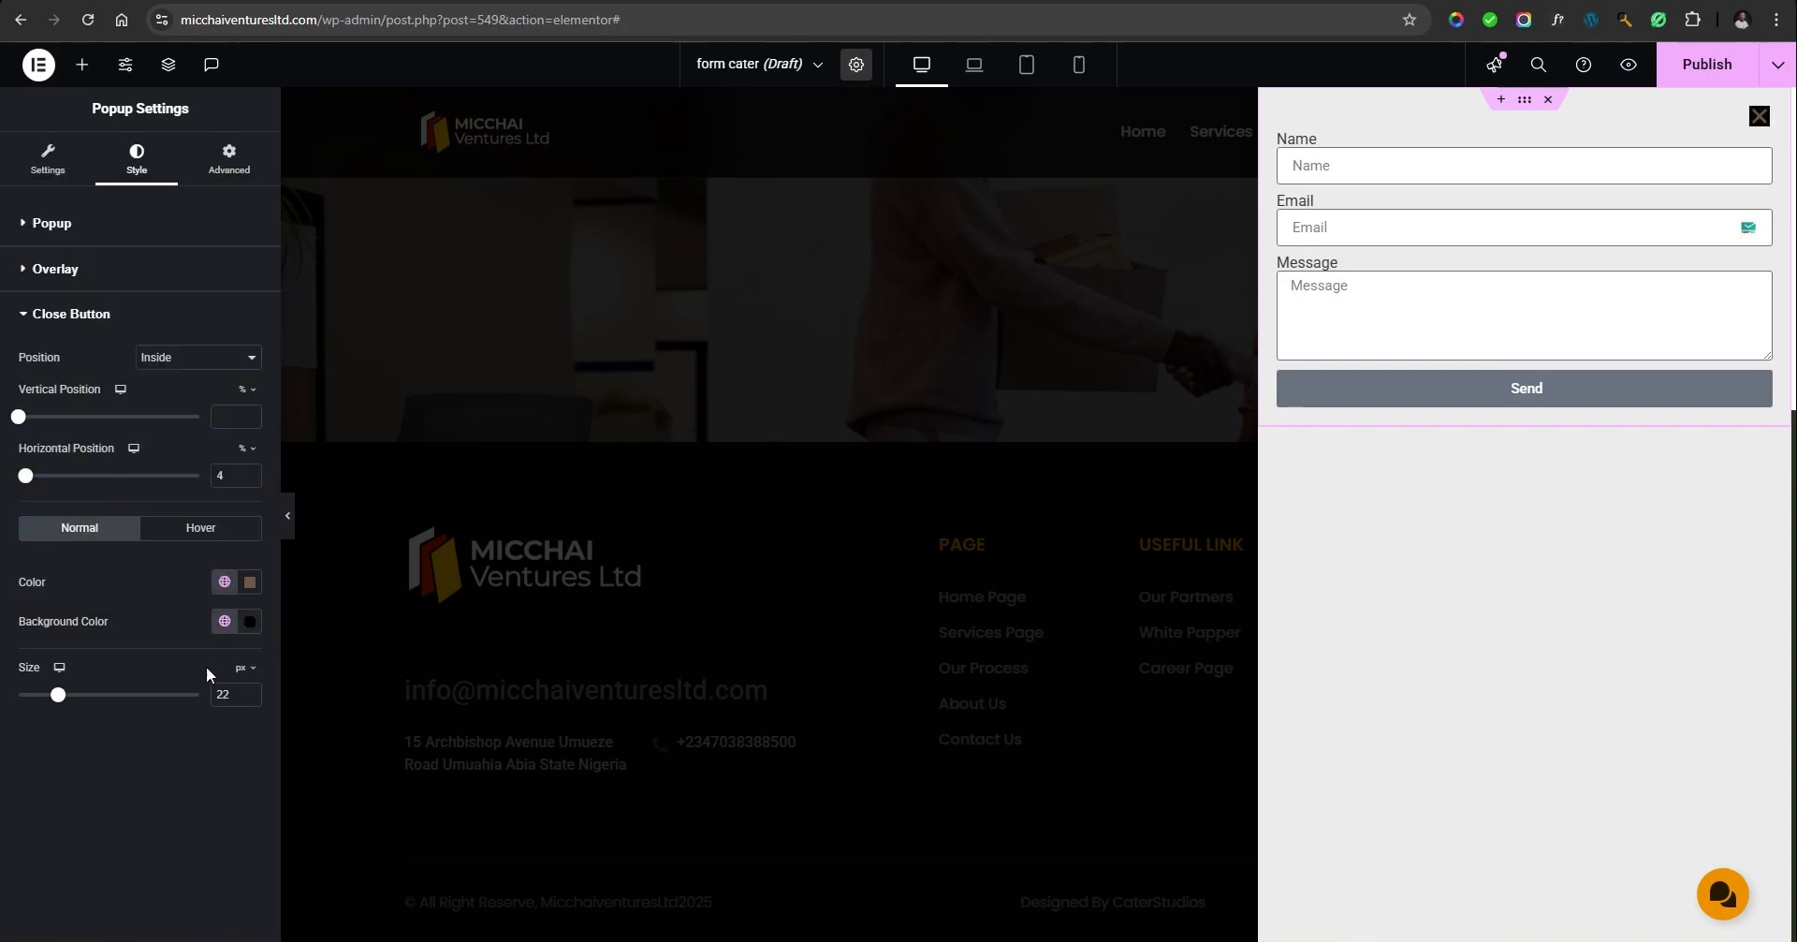
# Try the global white as the close button's color and set it back to "text brown".
pyautogui.click(224, 582)
pyautogui.click(90, 364)
pyautogui.click(224, 582)
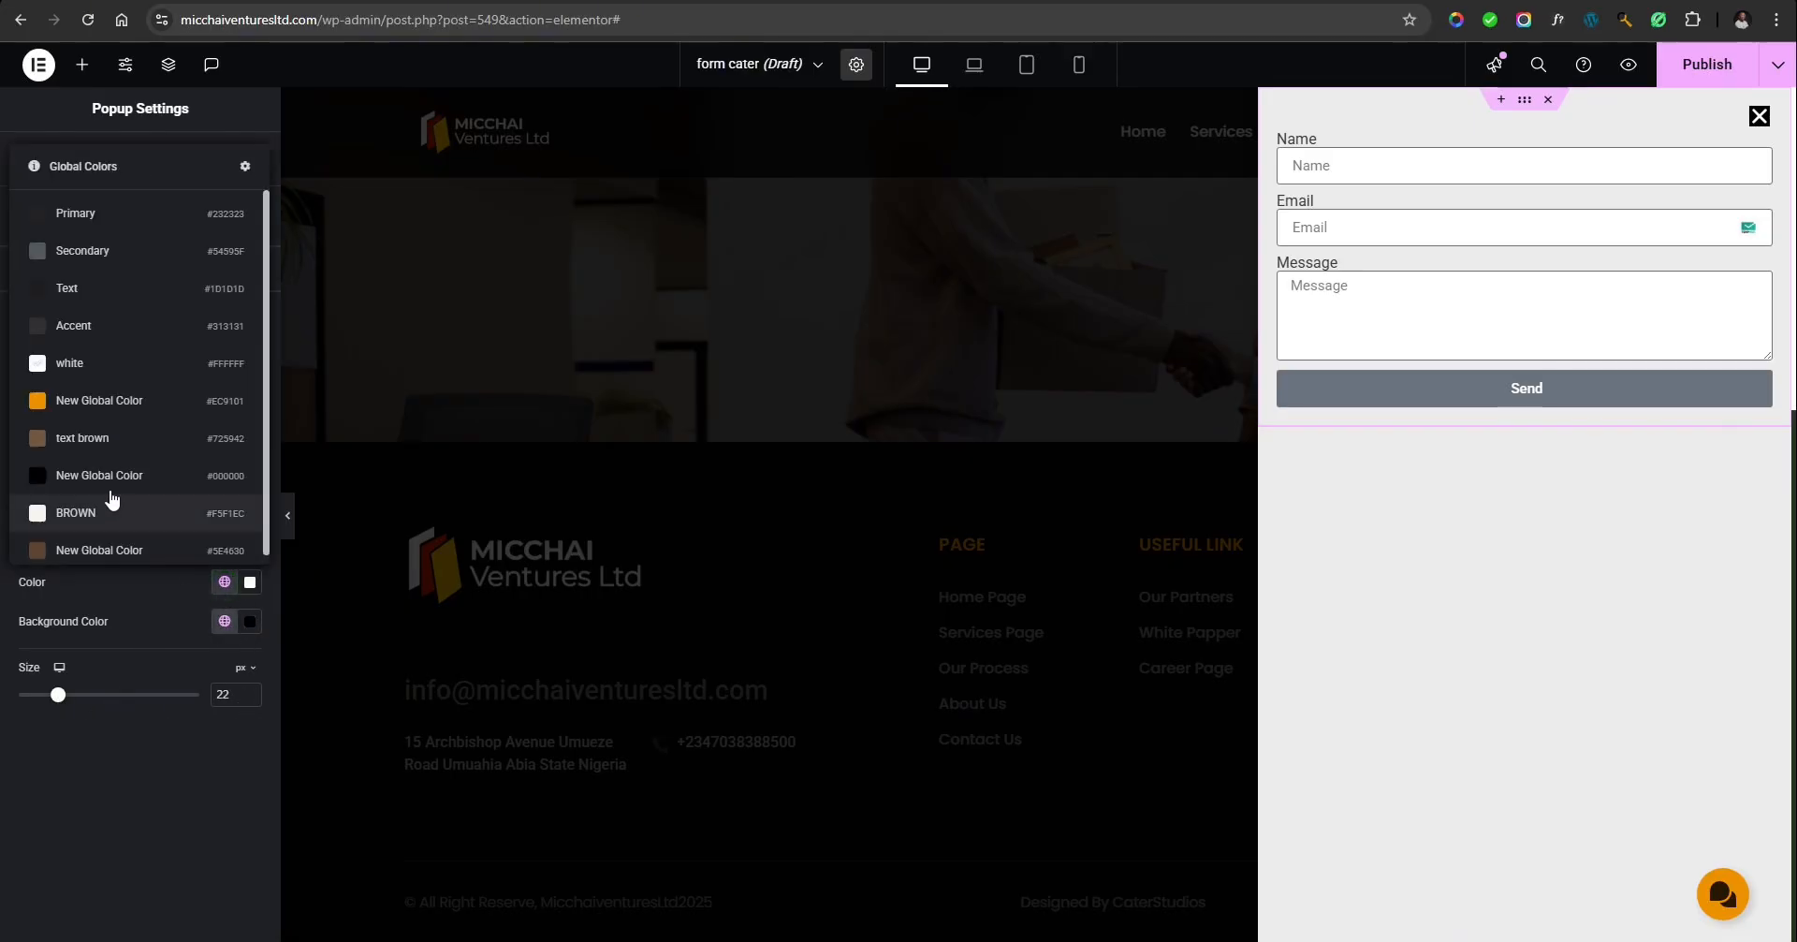
pyautogui.click(98, 436)
# Replace the close button's black background color with a fully transparent one.
pyautogui.click(225, 622)
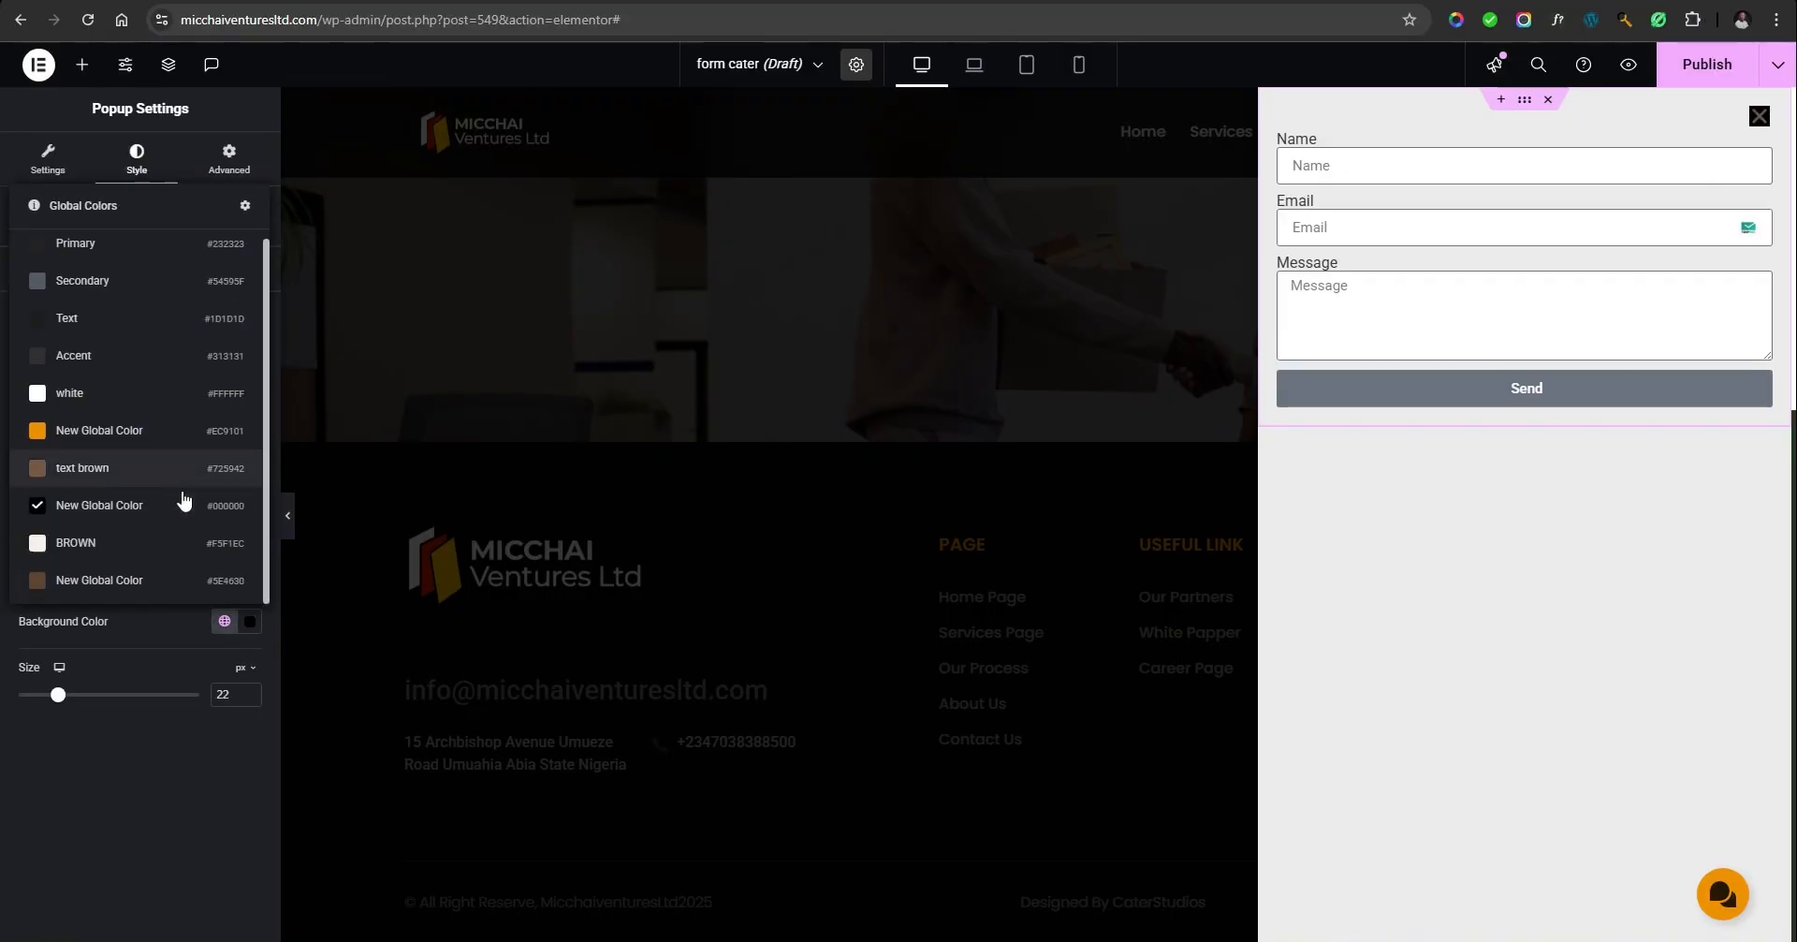
pyautogui.click(253, 636)
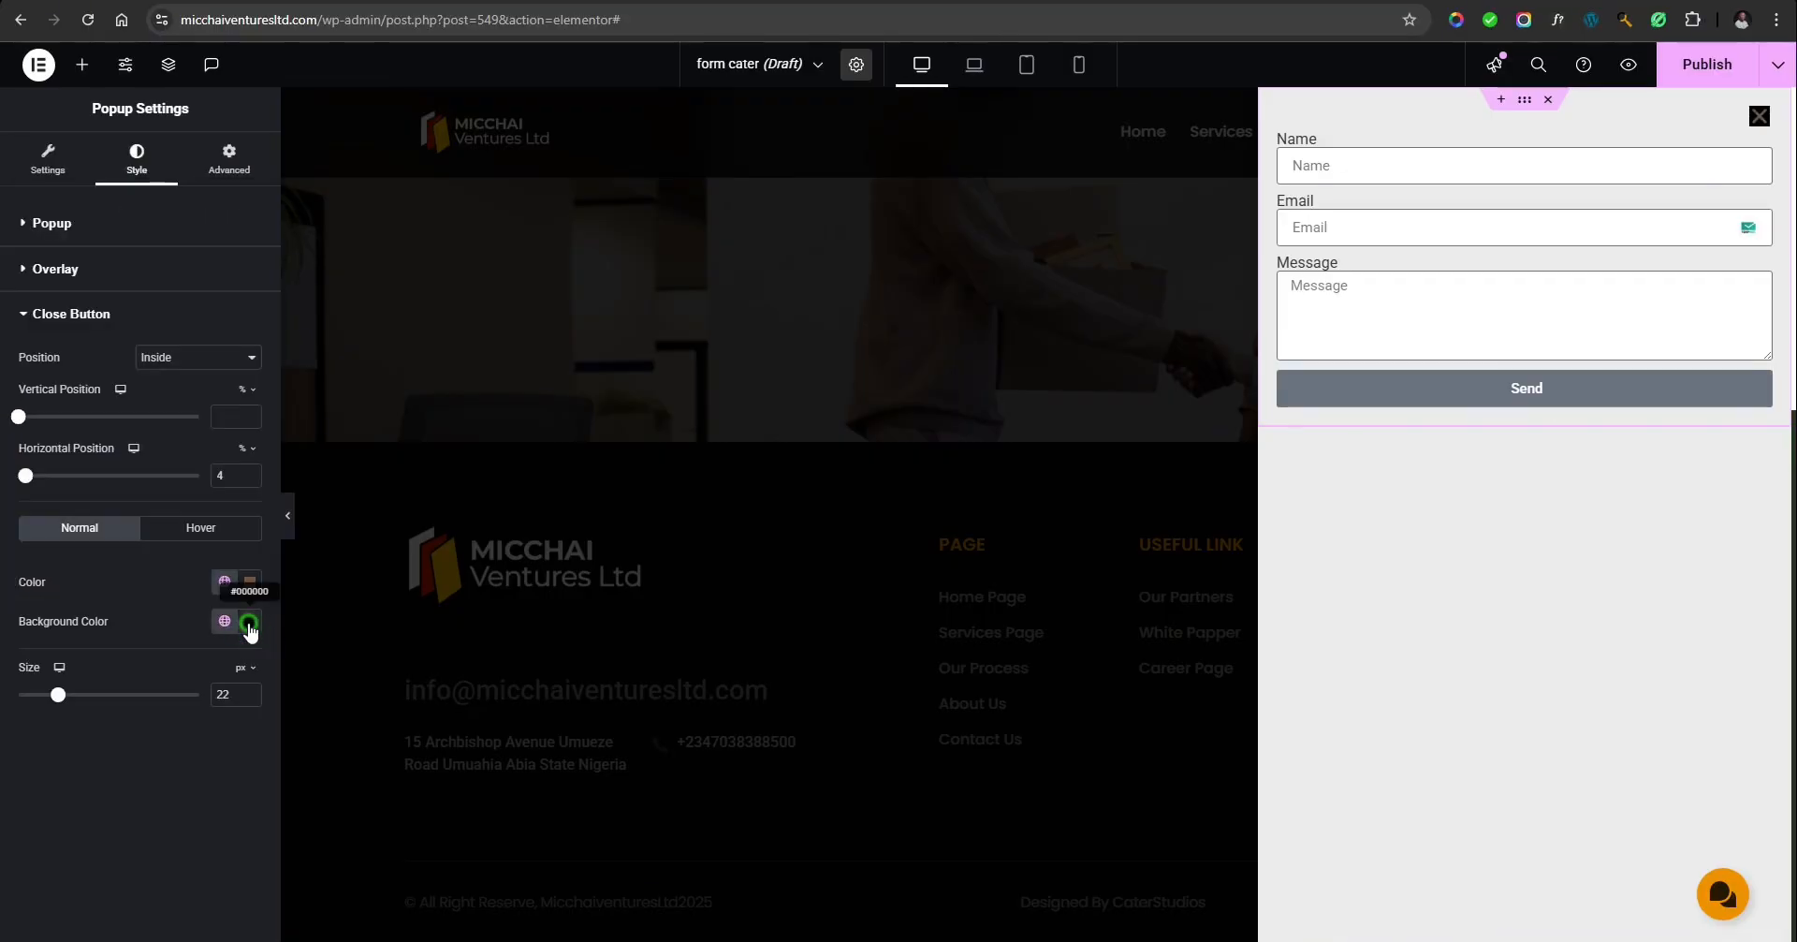
pyautogui.click(249, 622)
pyautogui.moveTo(357, 867); pyautogui.dragTo(104, 862)
pyautogui.click(145, 587)
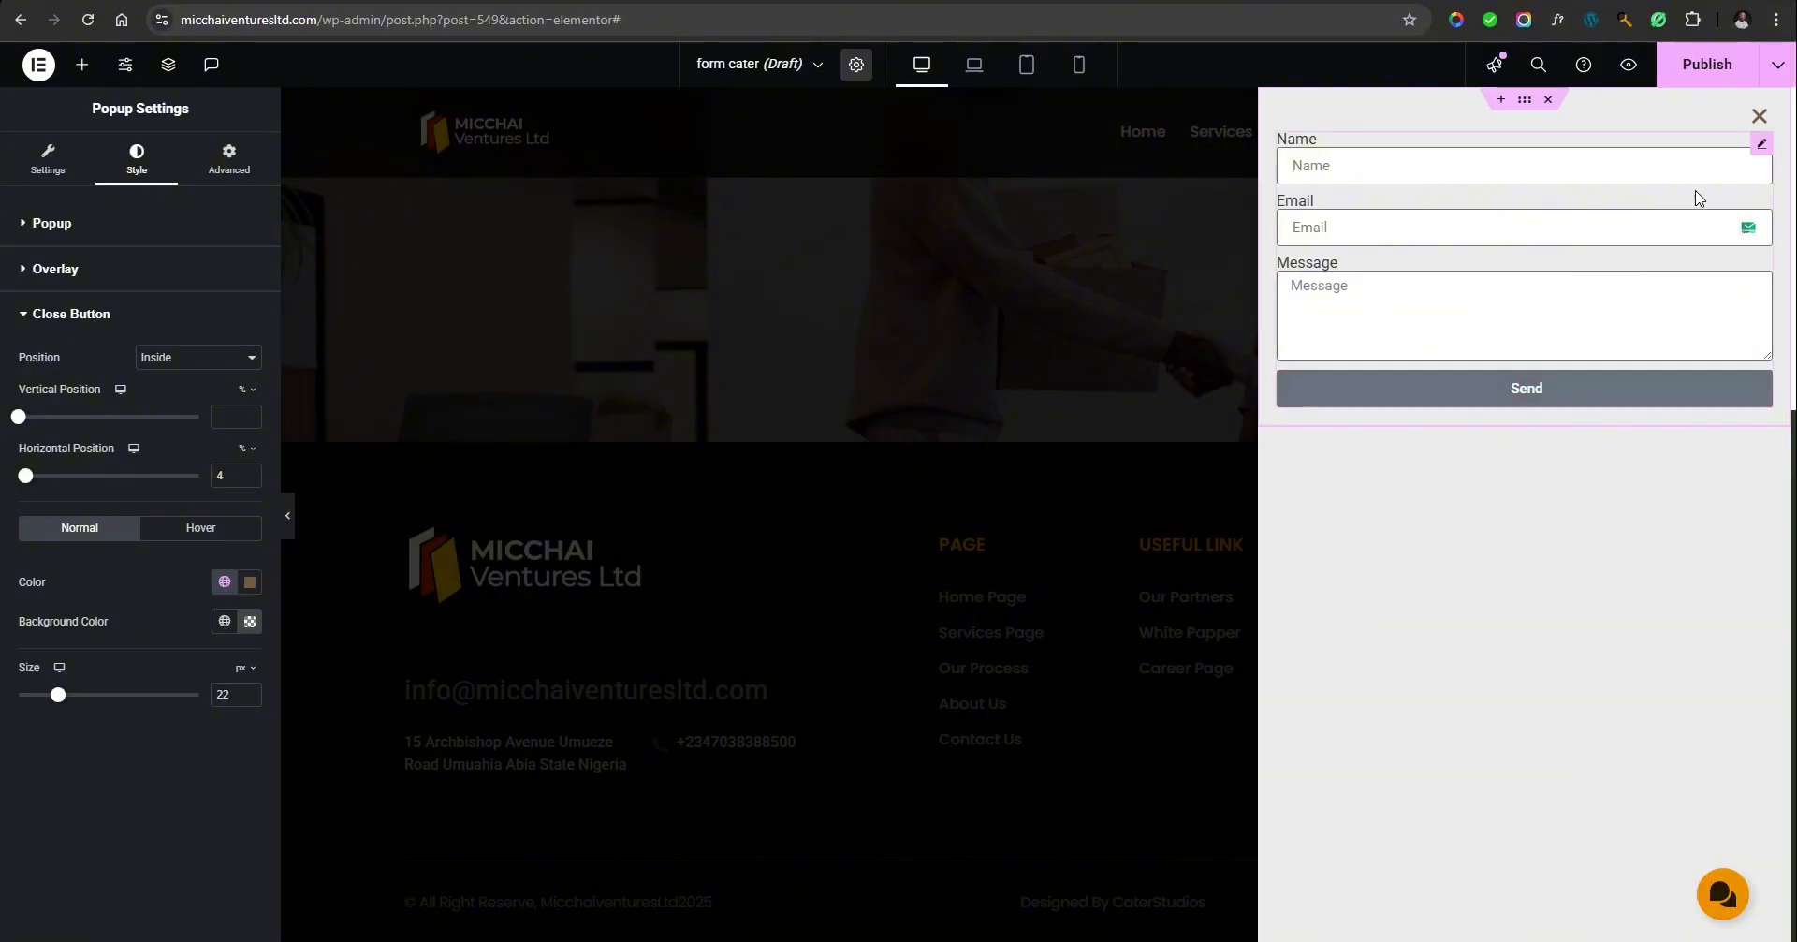
# Delete the default Name/Email/Message form from the popup and paste the copied booking form into the emptied container.
pyautogui.rightClick(1762, 148)
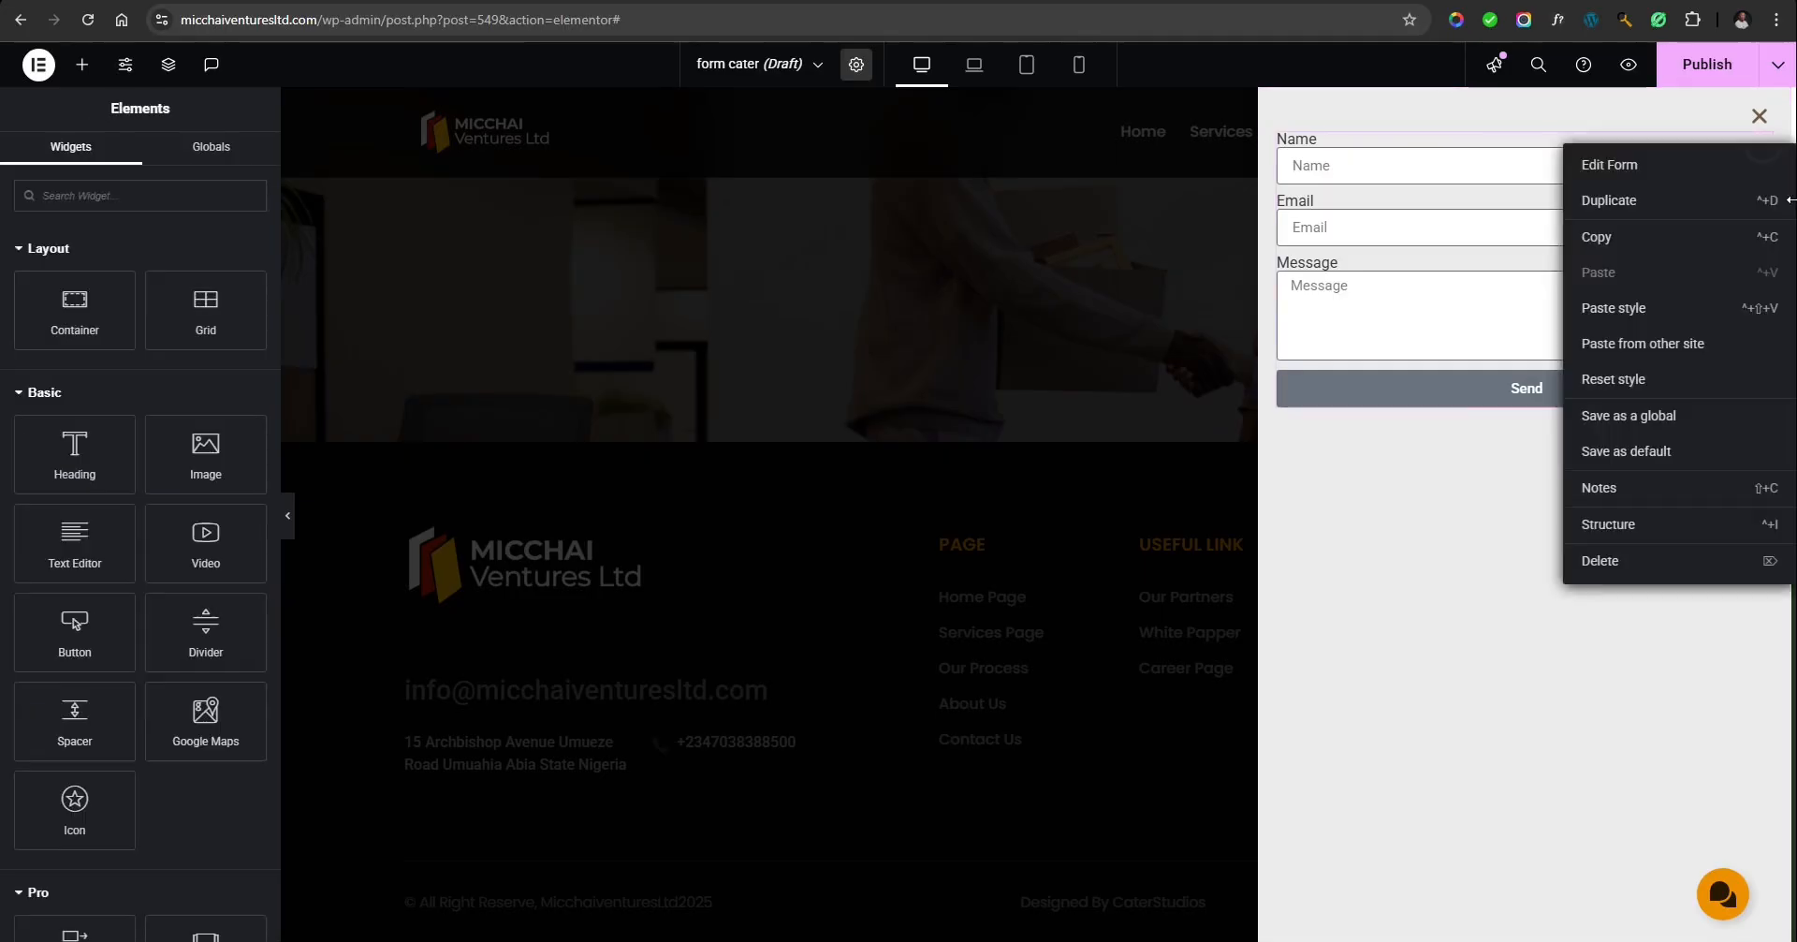
pyautogui.click(1607, 566)
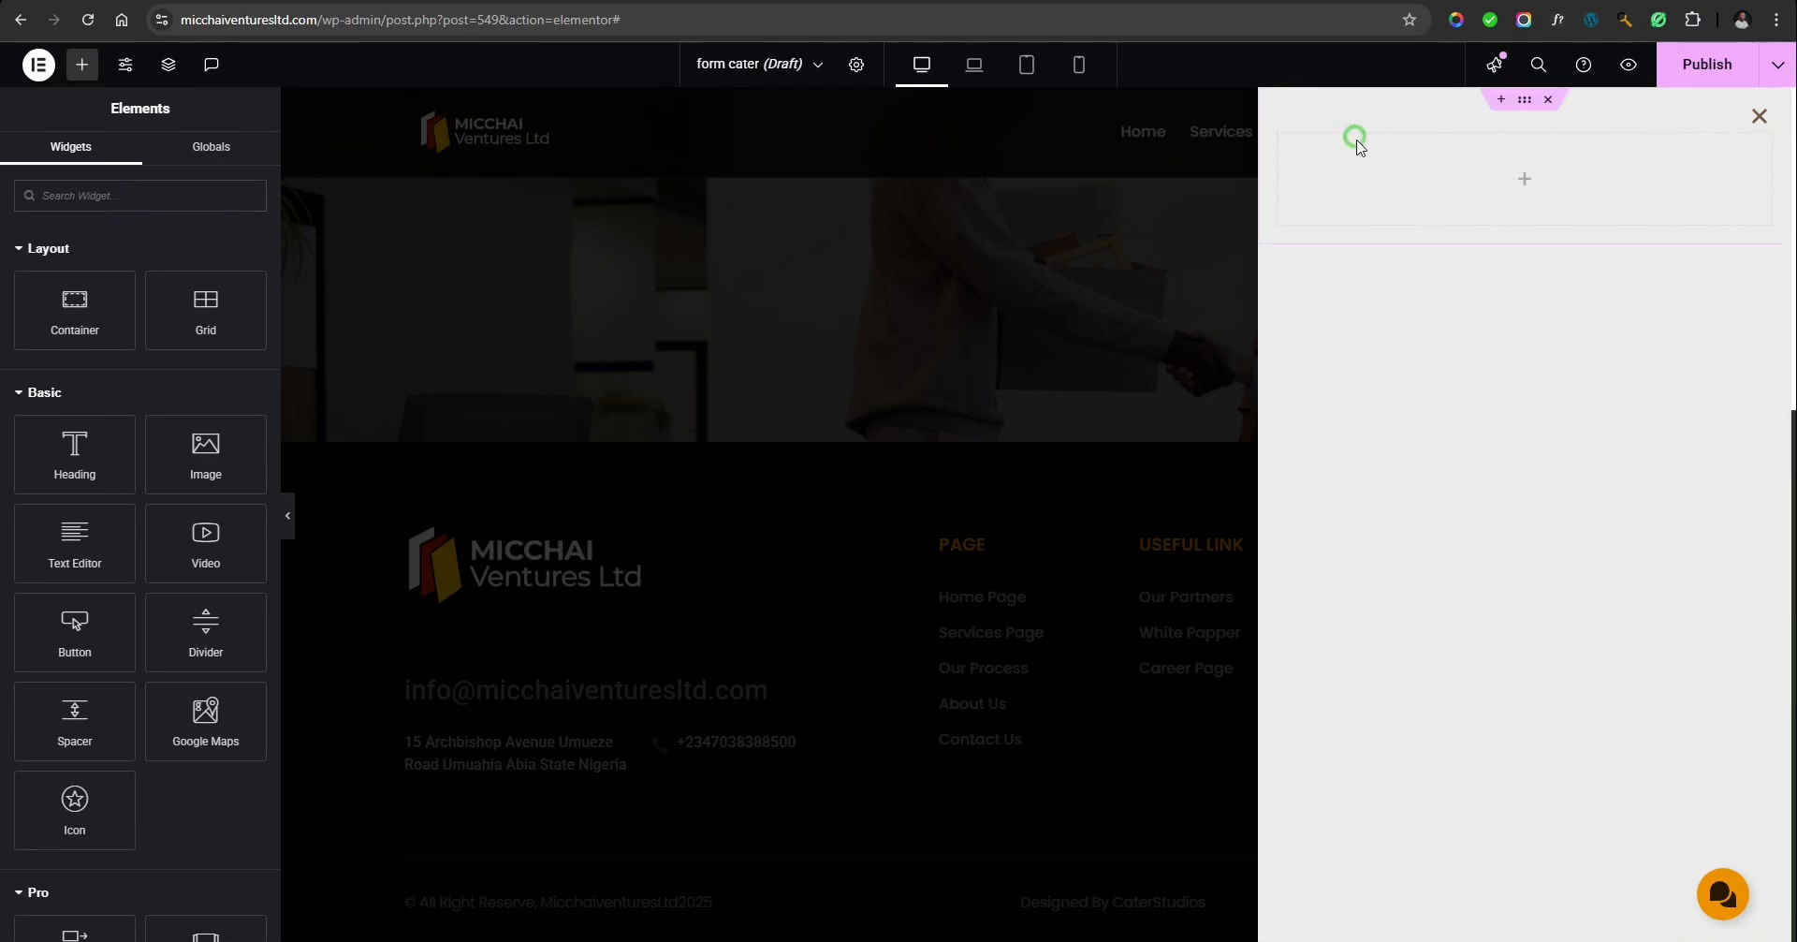
pyautogui.rightClick(1421, 194)
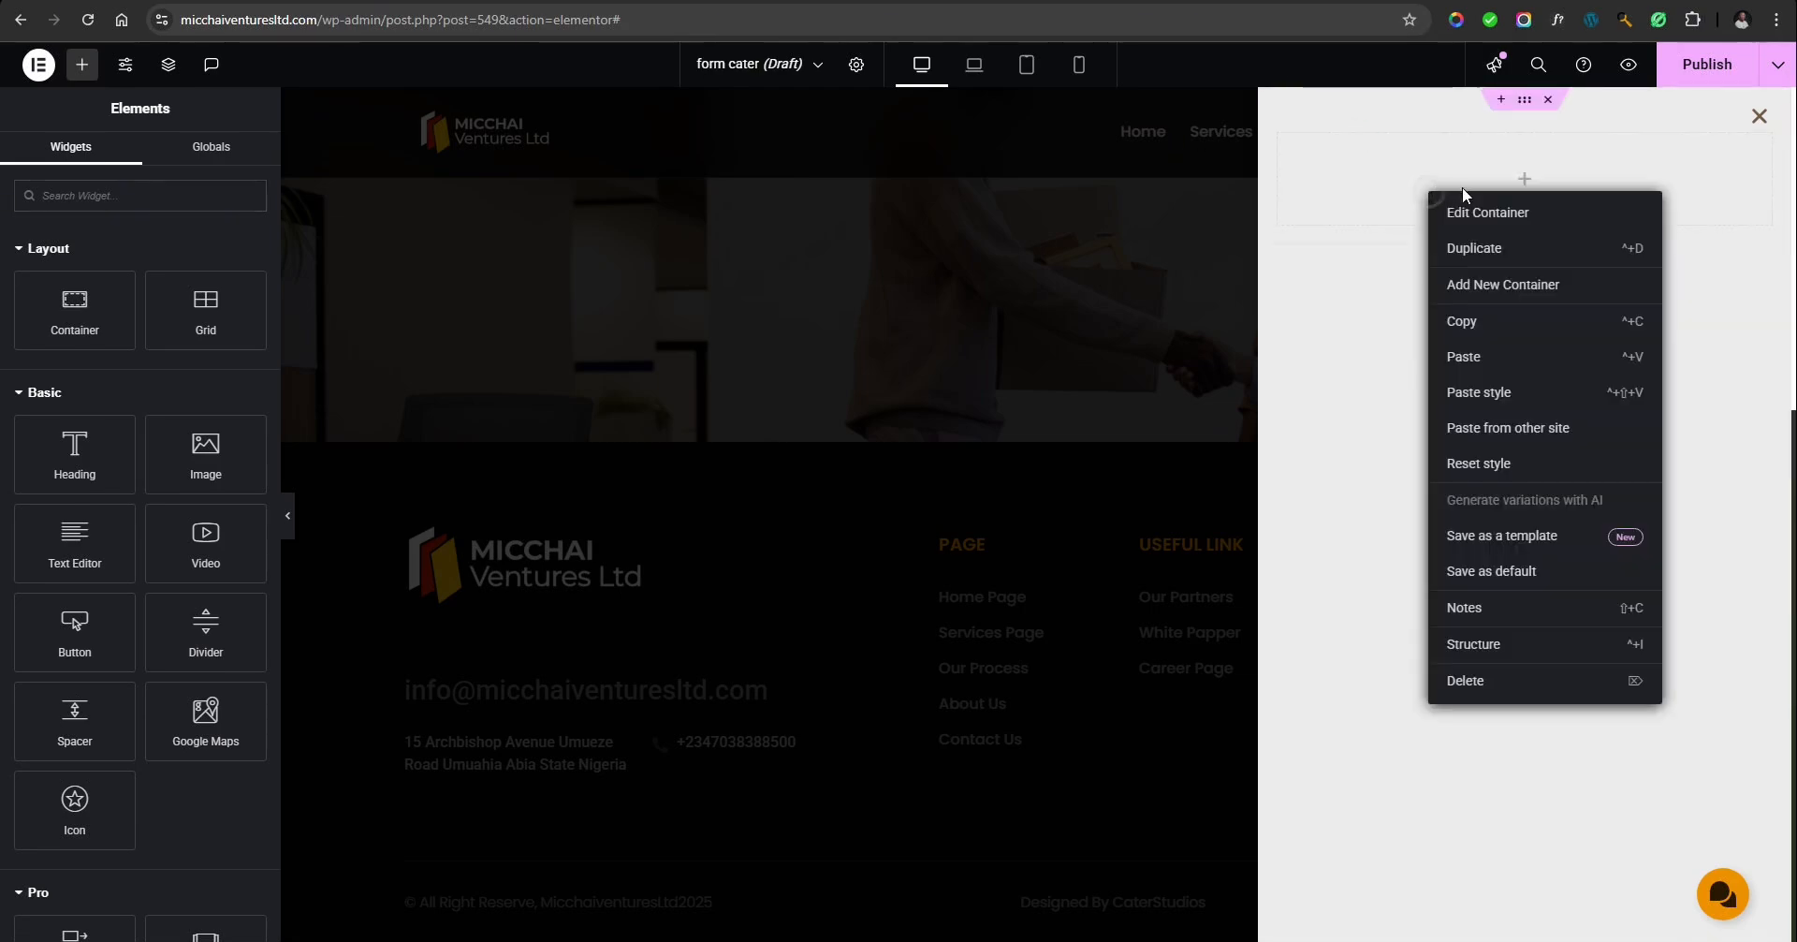
pyautogui.click(1500, 358)
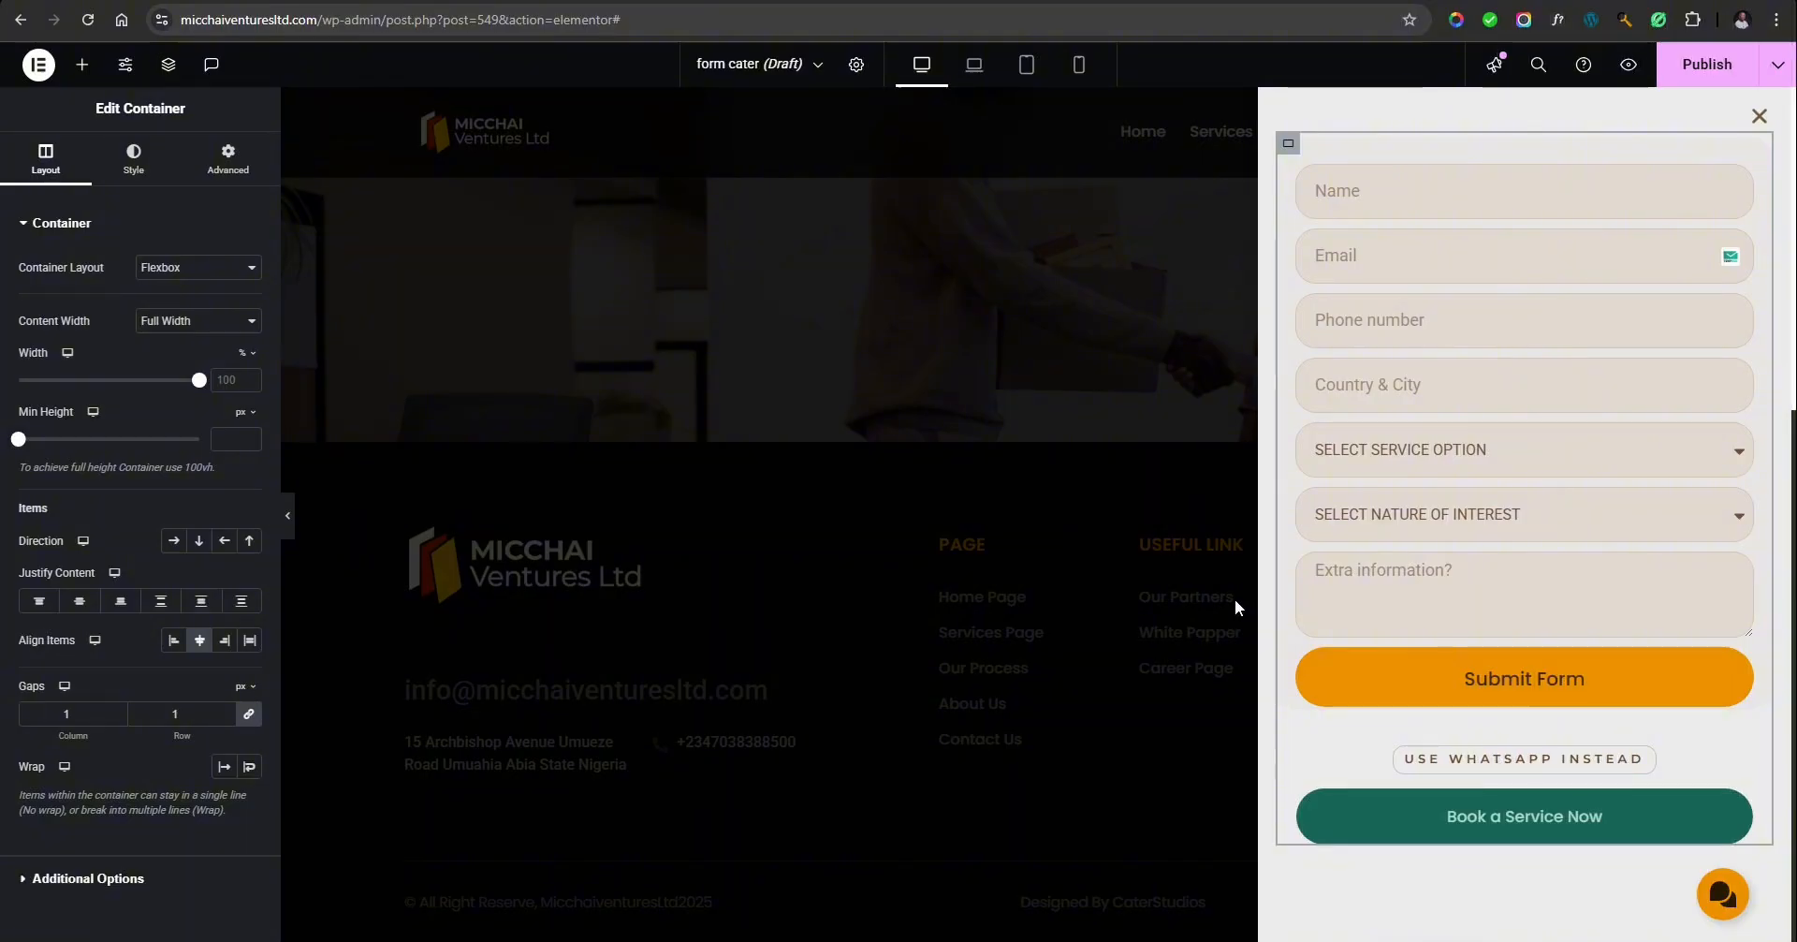
# Select the pasted booking form and set its bottom padding to 20 px.
pyautogui.click(1465, 456)
pyautogui.click(1464, 453)
pyautogui.click(1432, 519)
pyautogui.click(1432, 519)
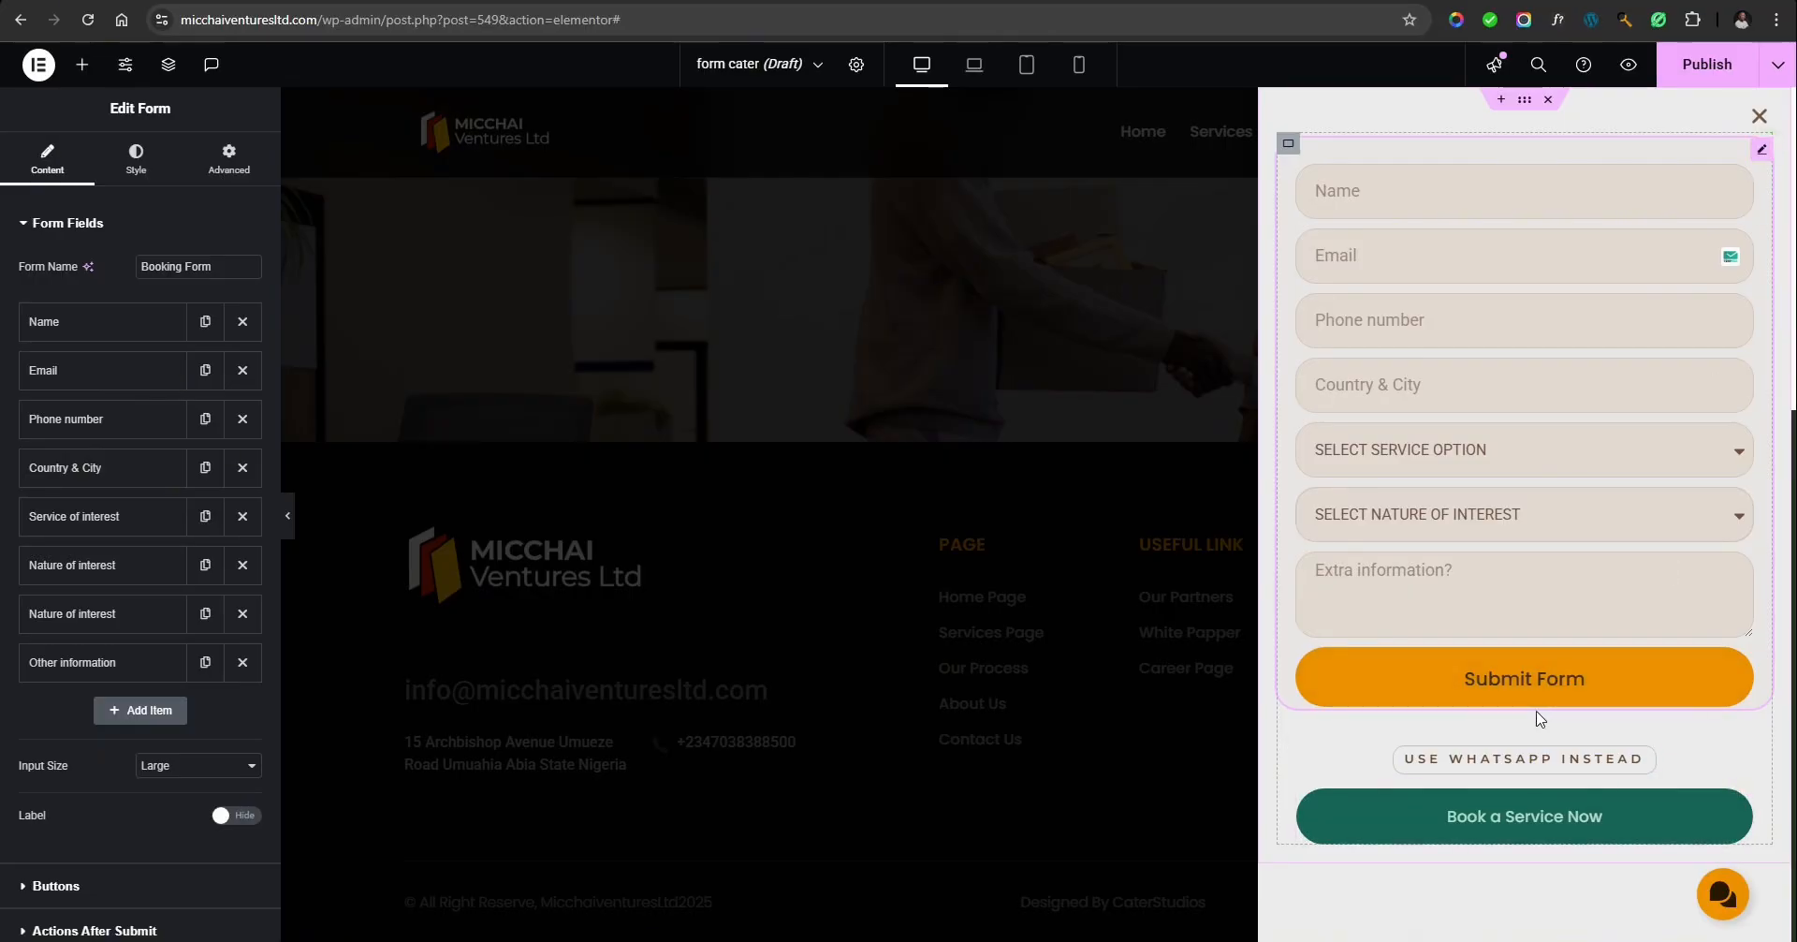
pyautogui.click(133, 169)
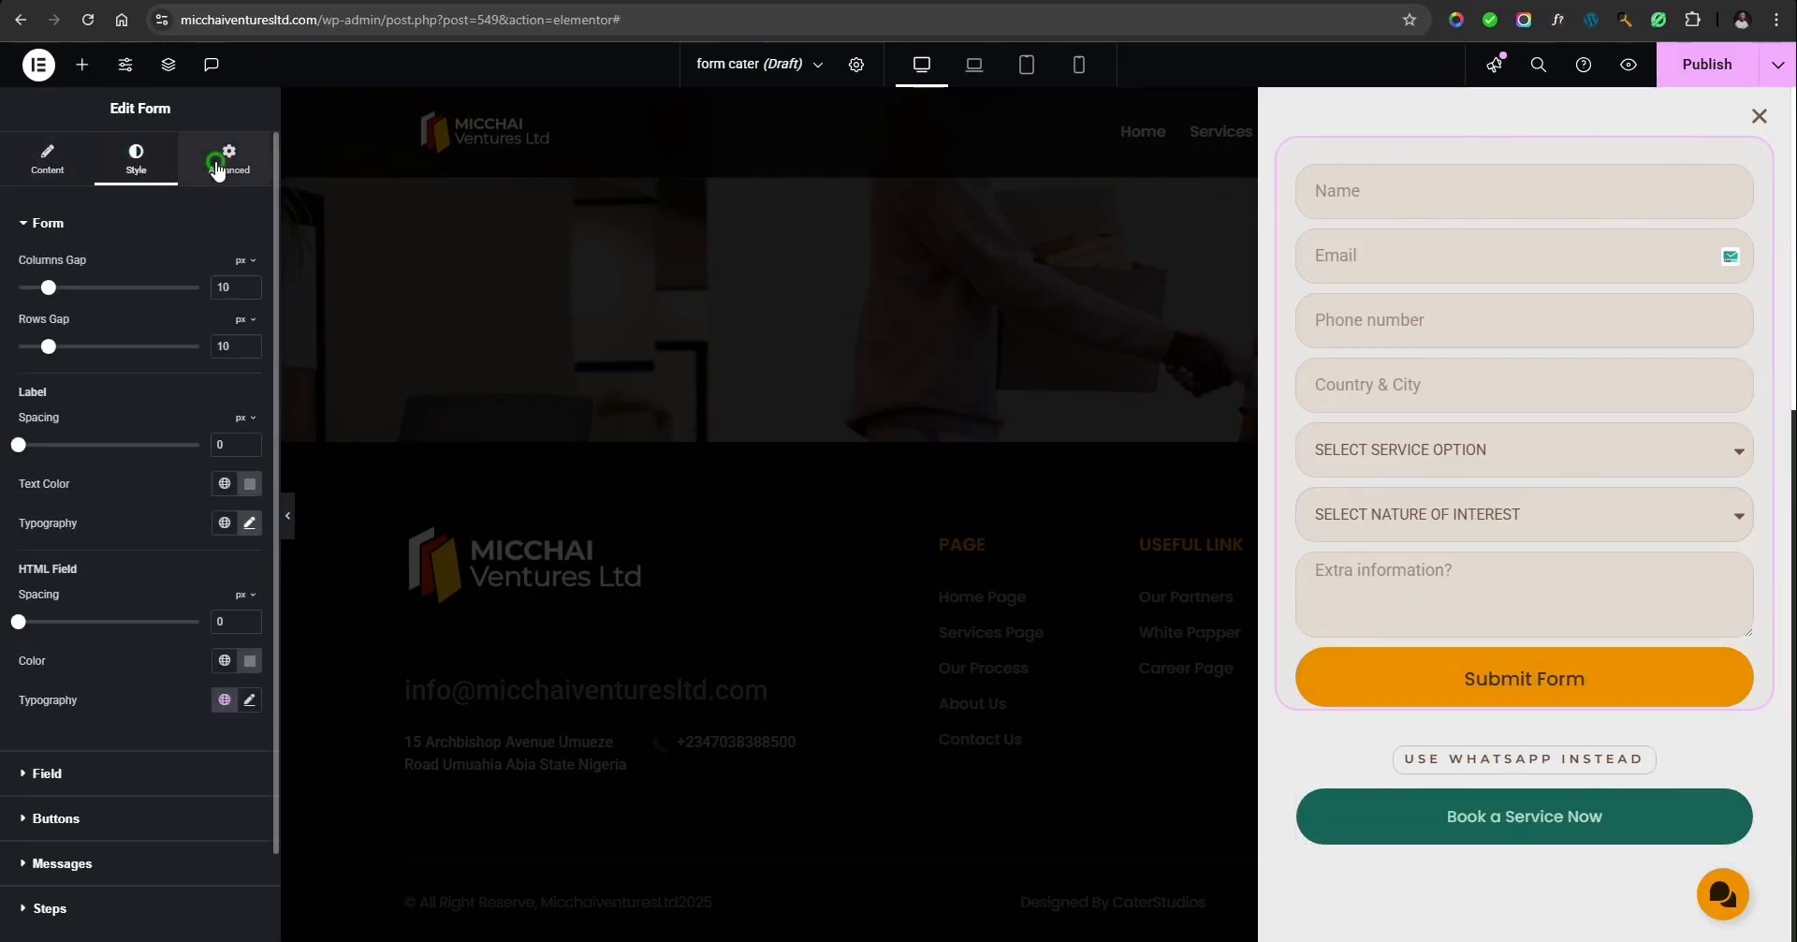
pyautogui.click(224, 161)
pyautogui.click(148, 361)
pyautogui.write('20')
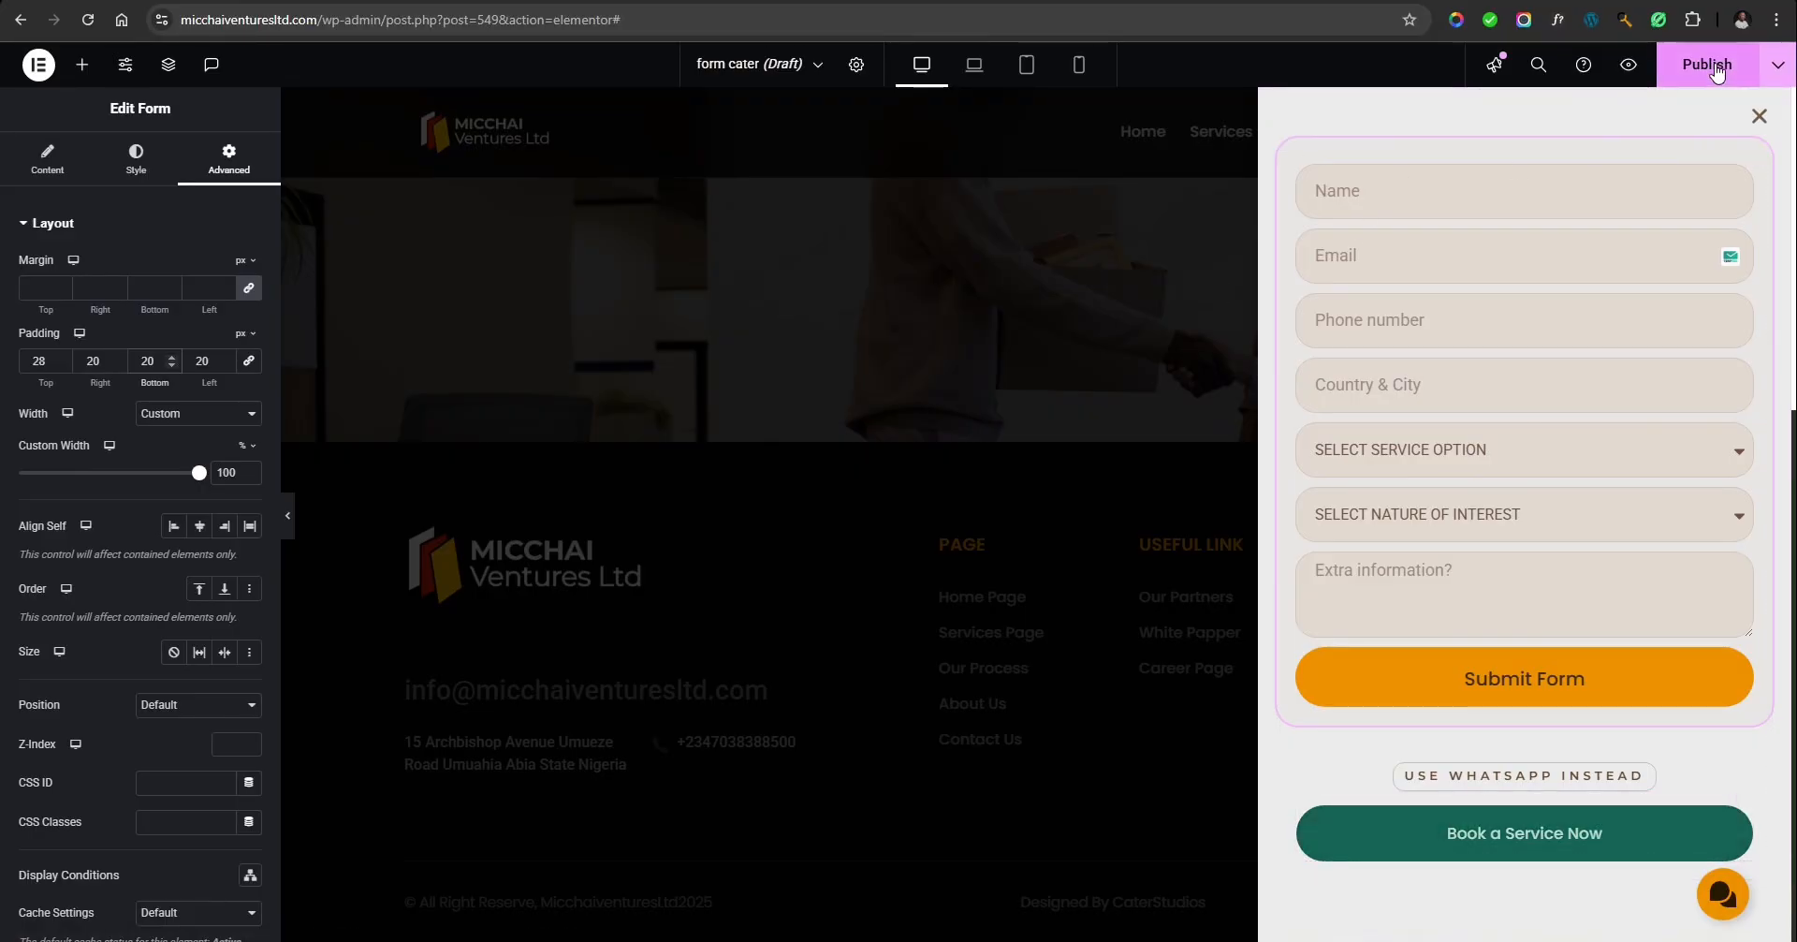
# Open the popup's publish settings, try a display condition limited to the singular page "home", and remove it.
pyautogui.click(1716, 73)
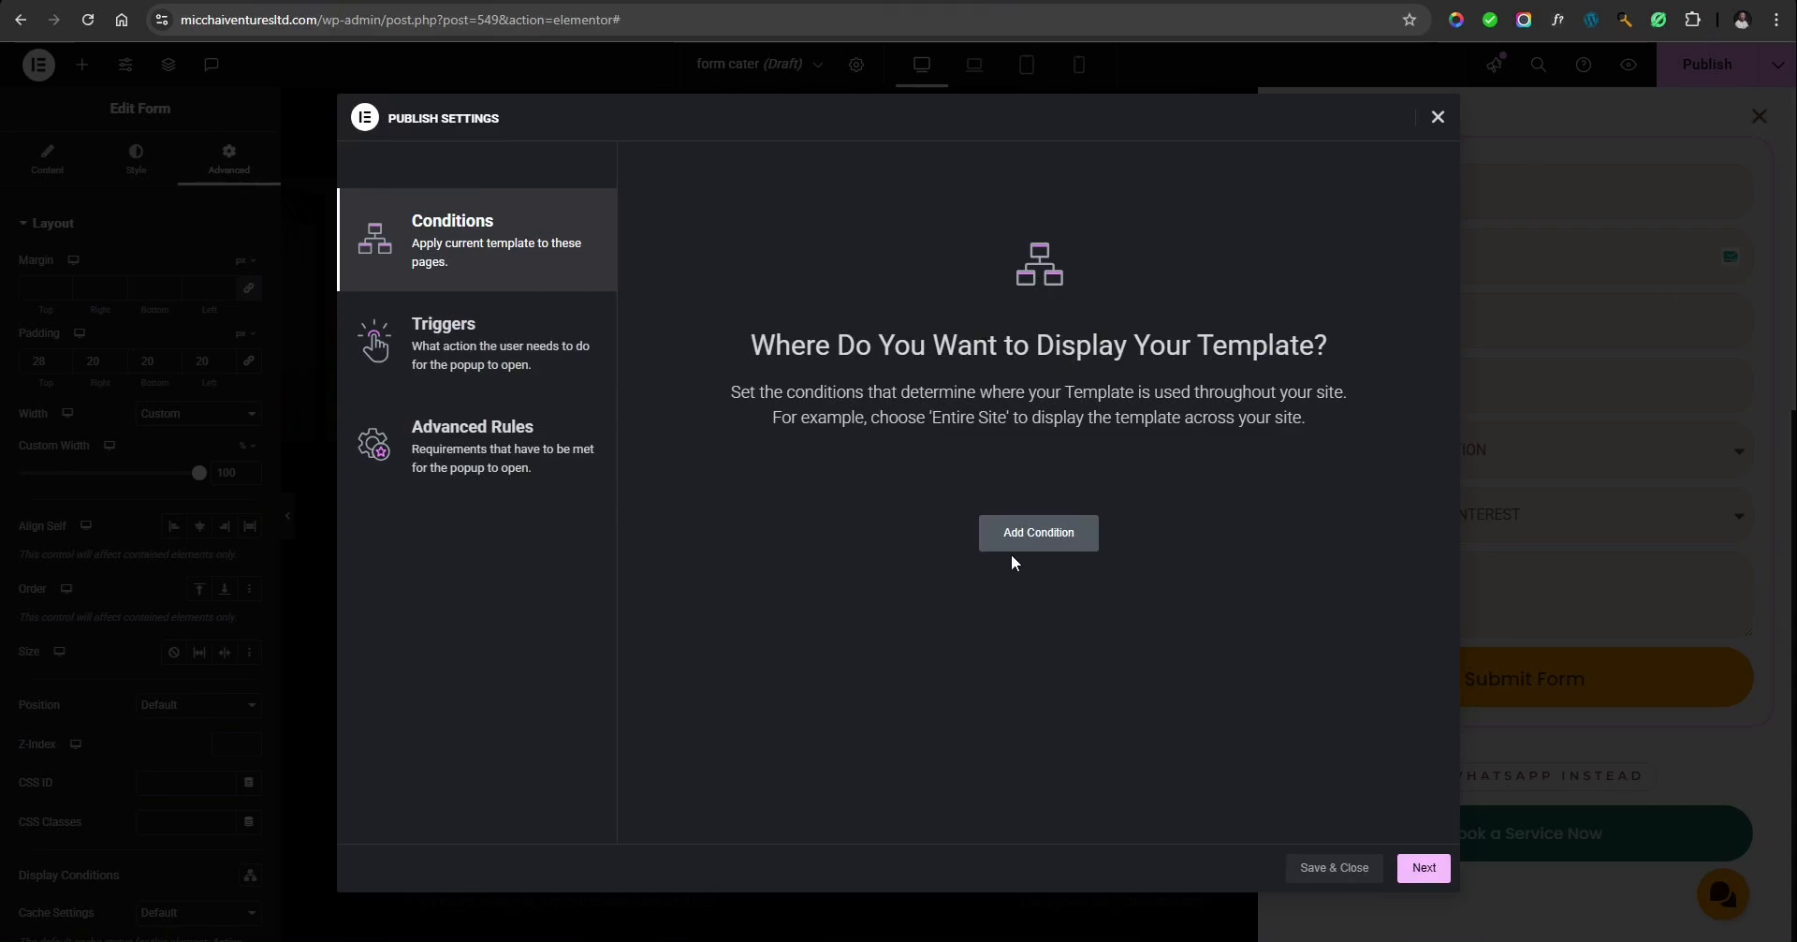
pyautogui.click(1038, 540)
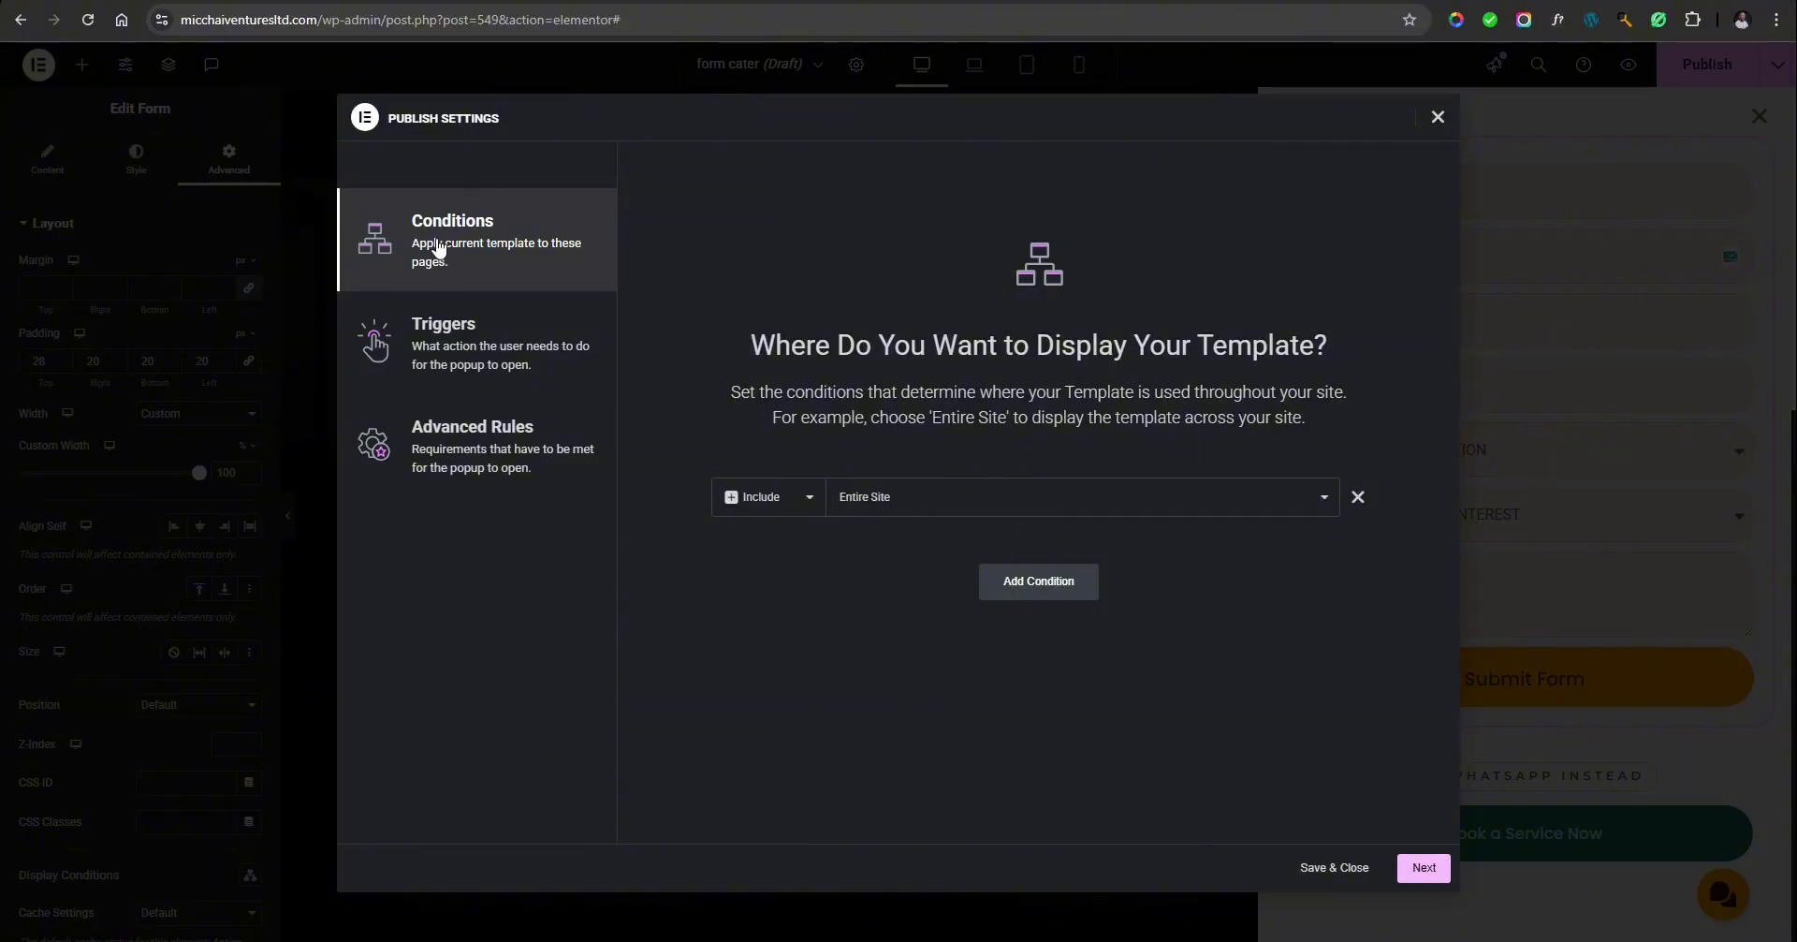
pyautogui.click(927, 506)
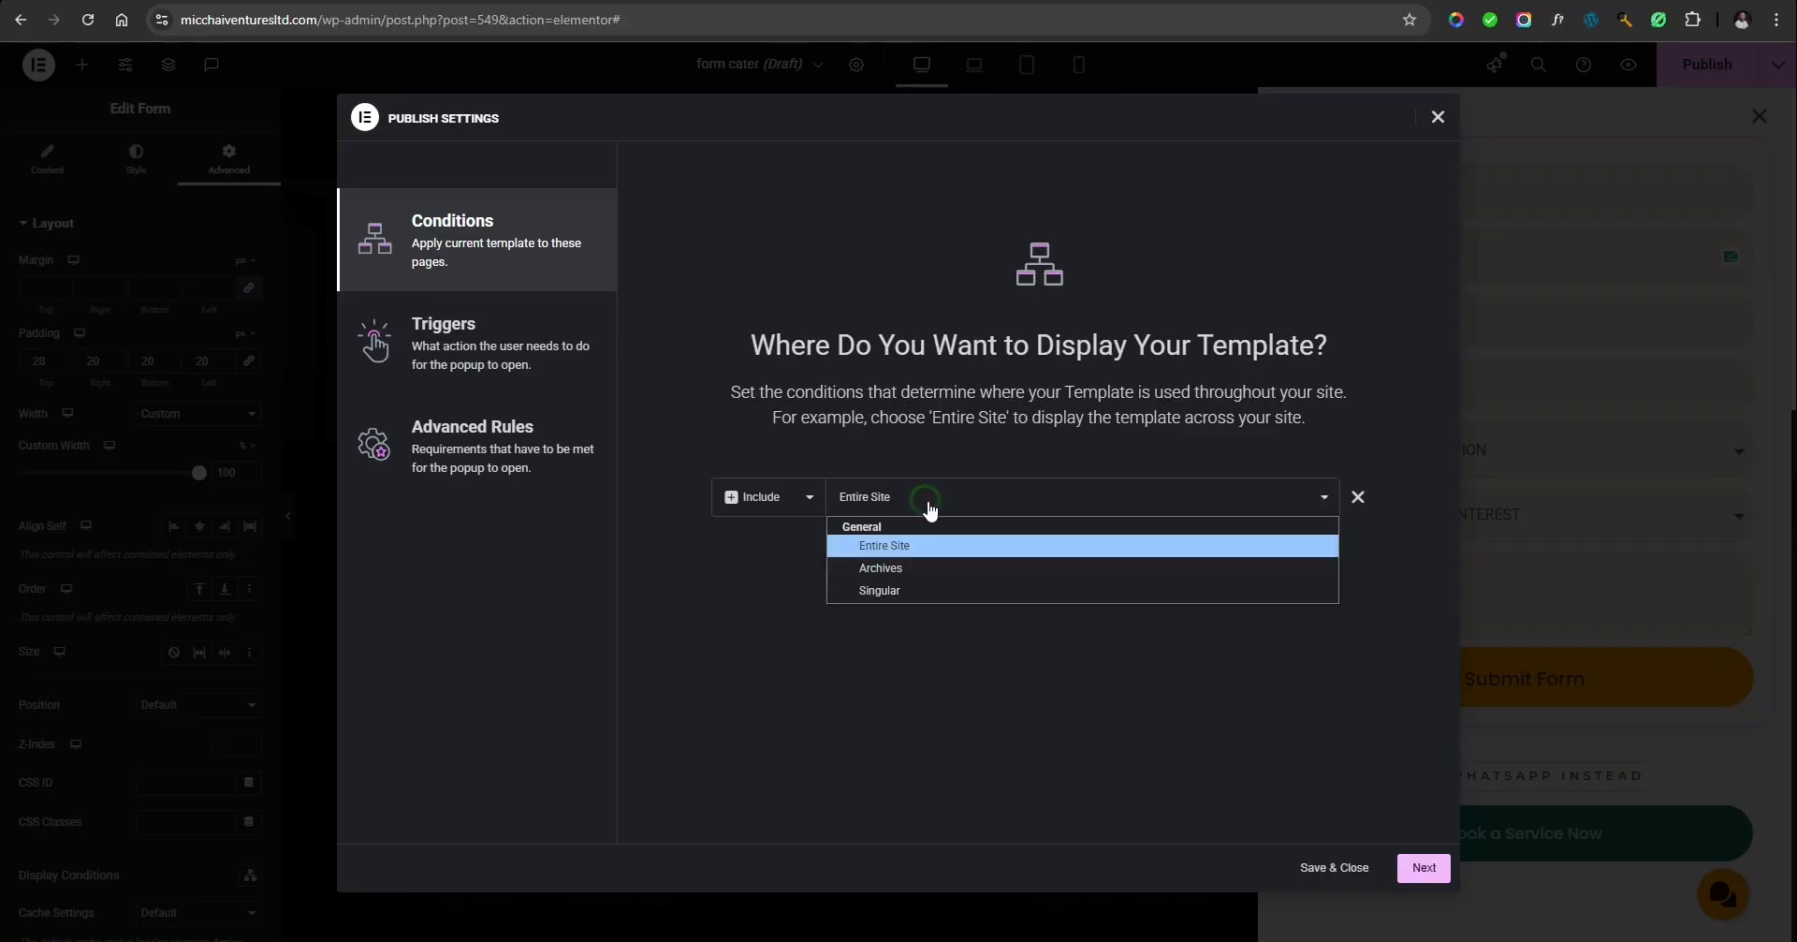
pyautogui.click(921, 594)
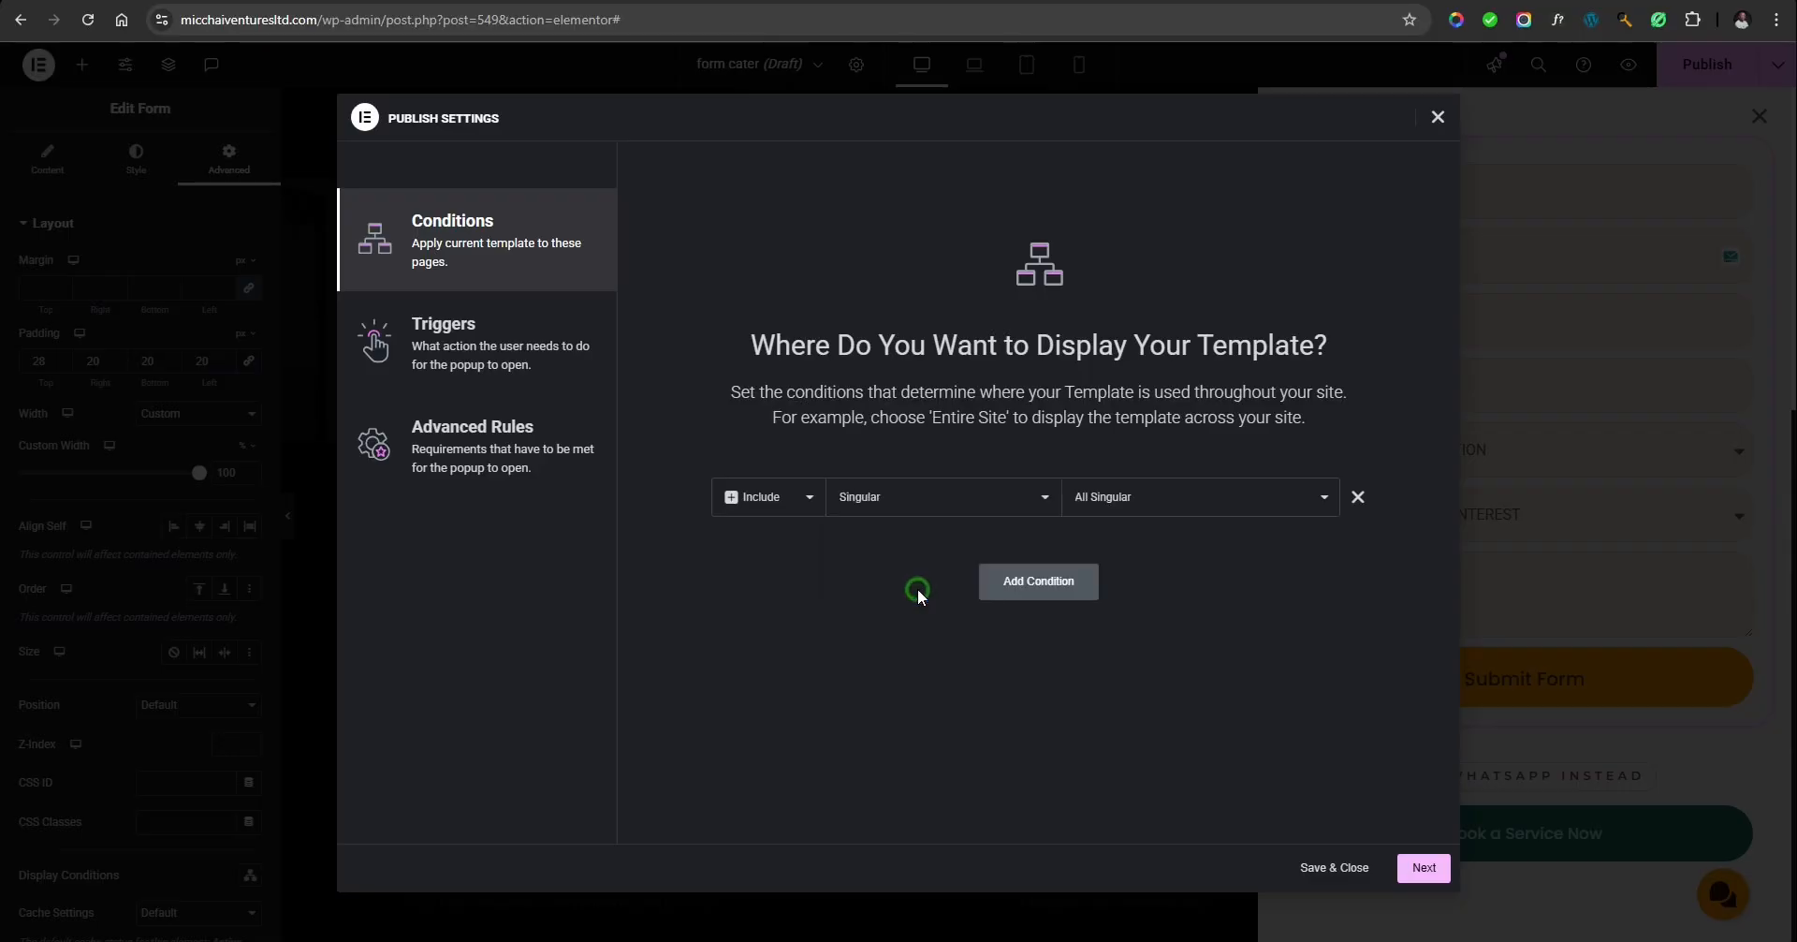
pyautogui.click(1158, 502)
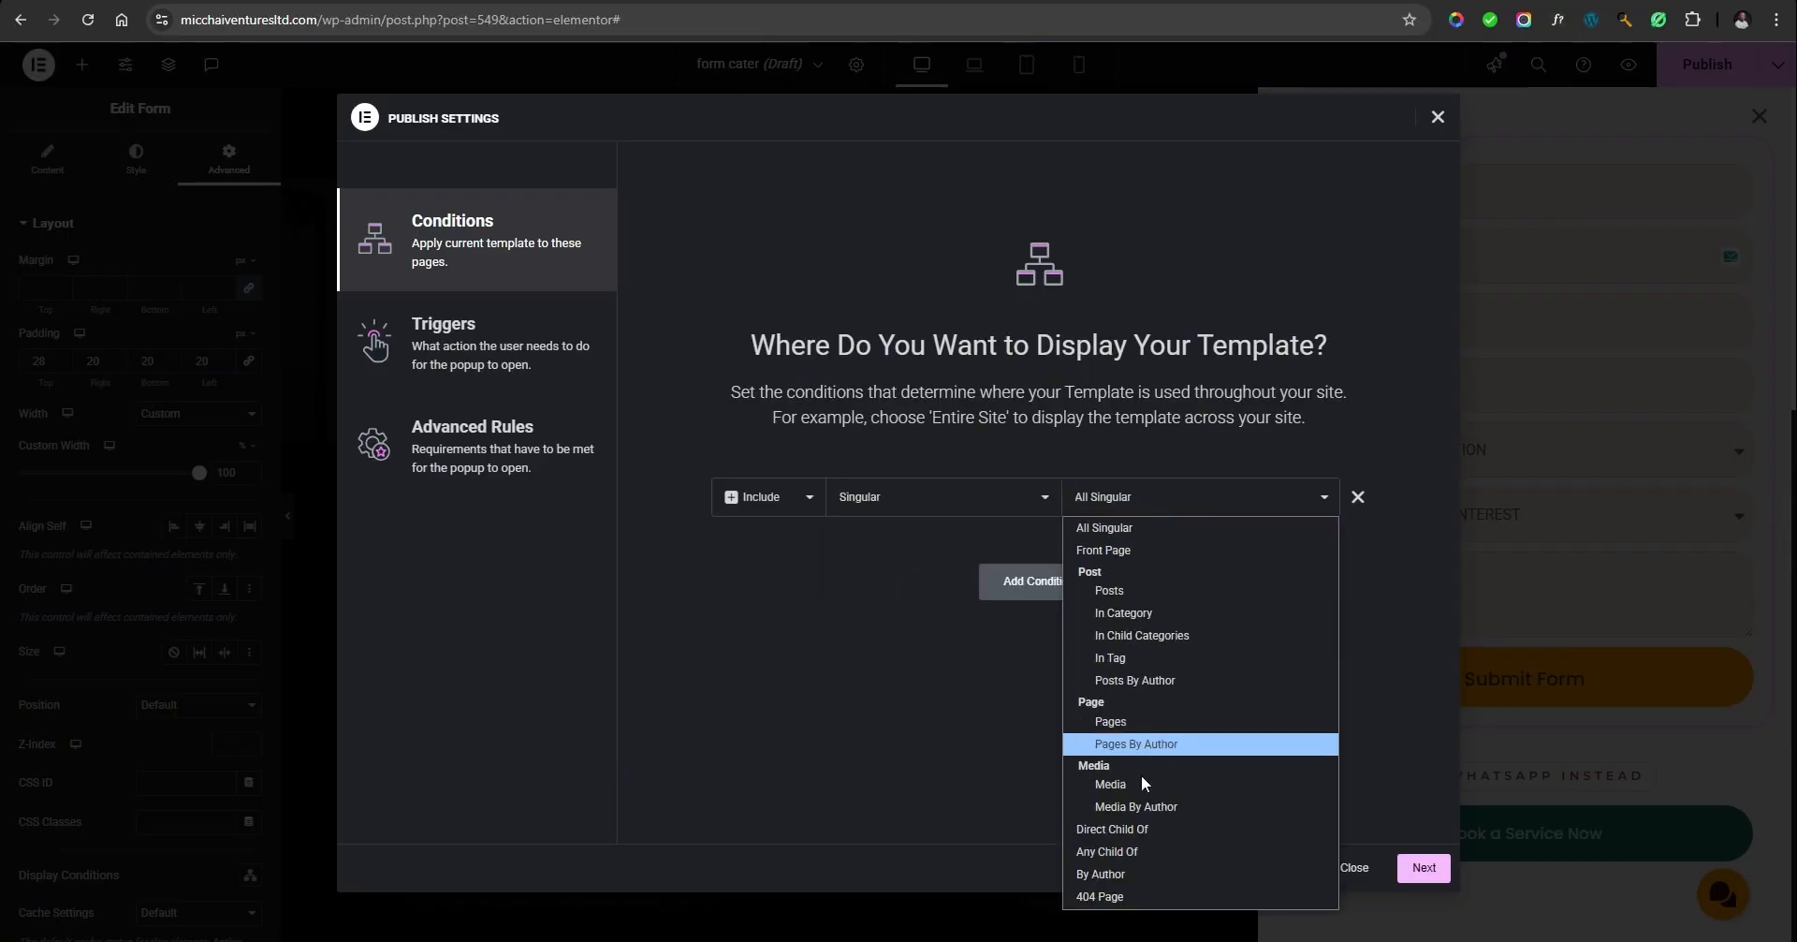
pyautogui.click(1134, 721)
pyautogui.click(1254, 497)
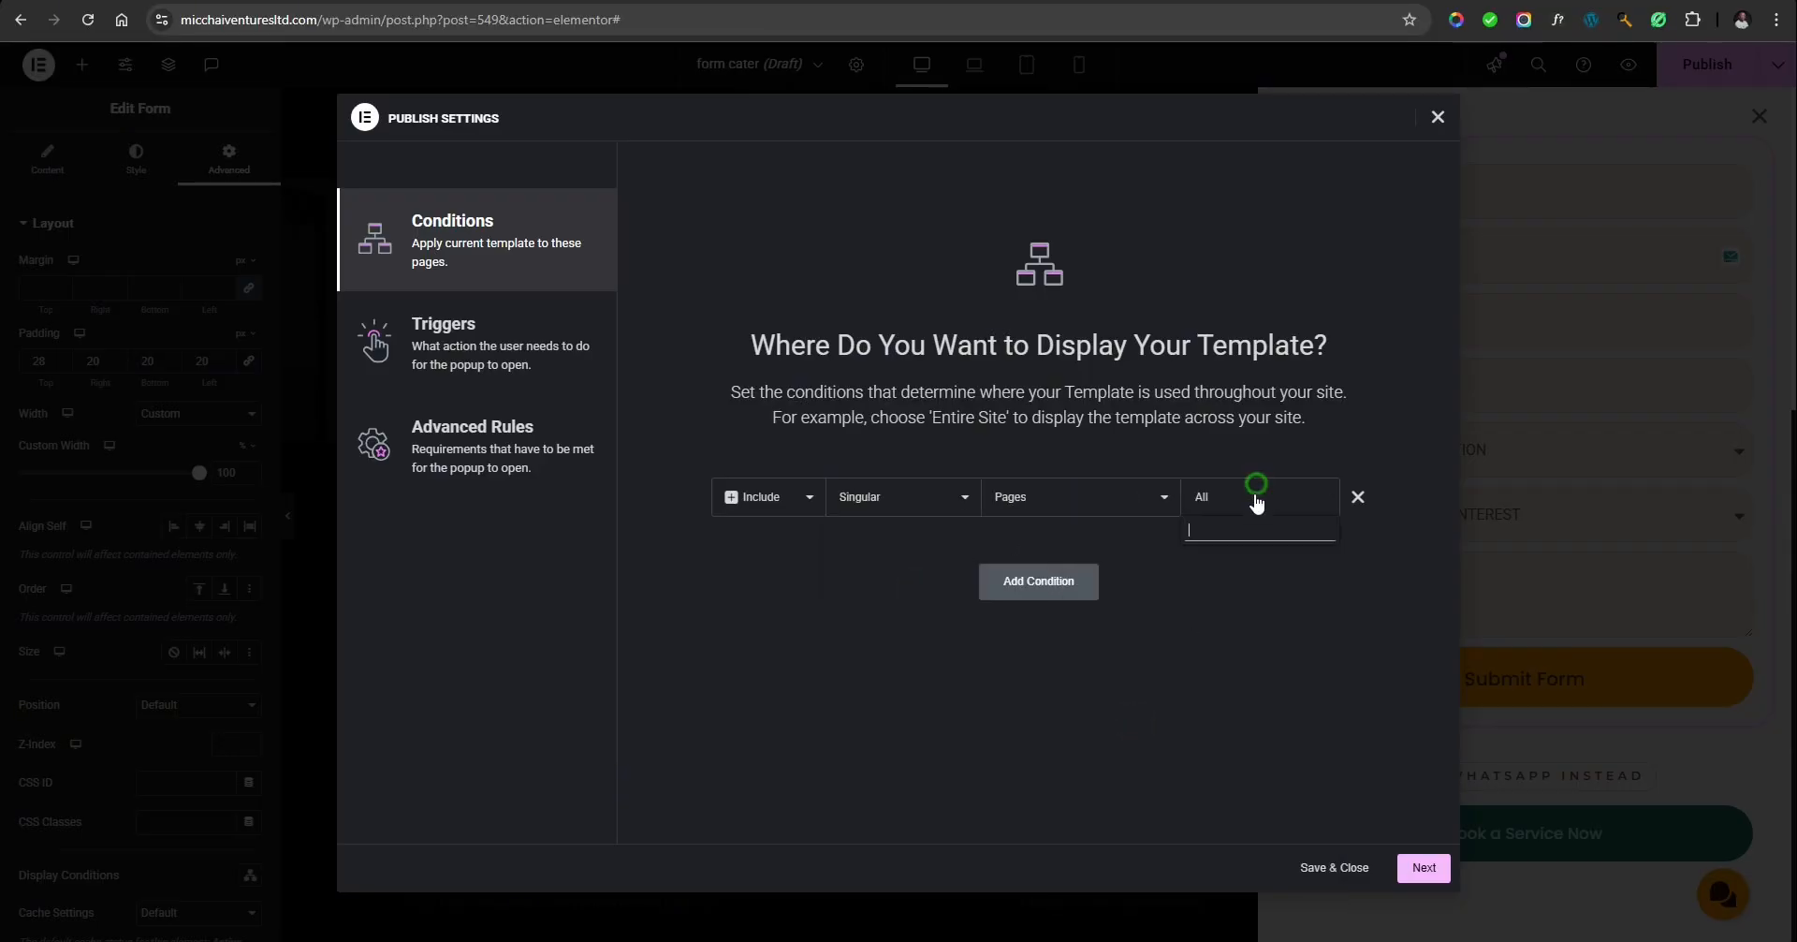
pyautogui.write('home')
pyautogui.click(1228, 561)
pyautogui.click(1358, 496)
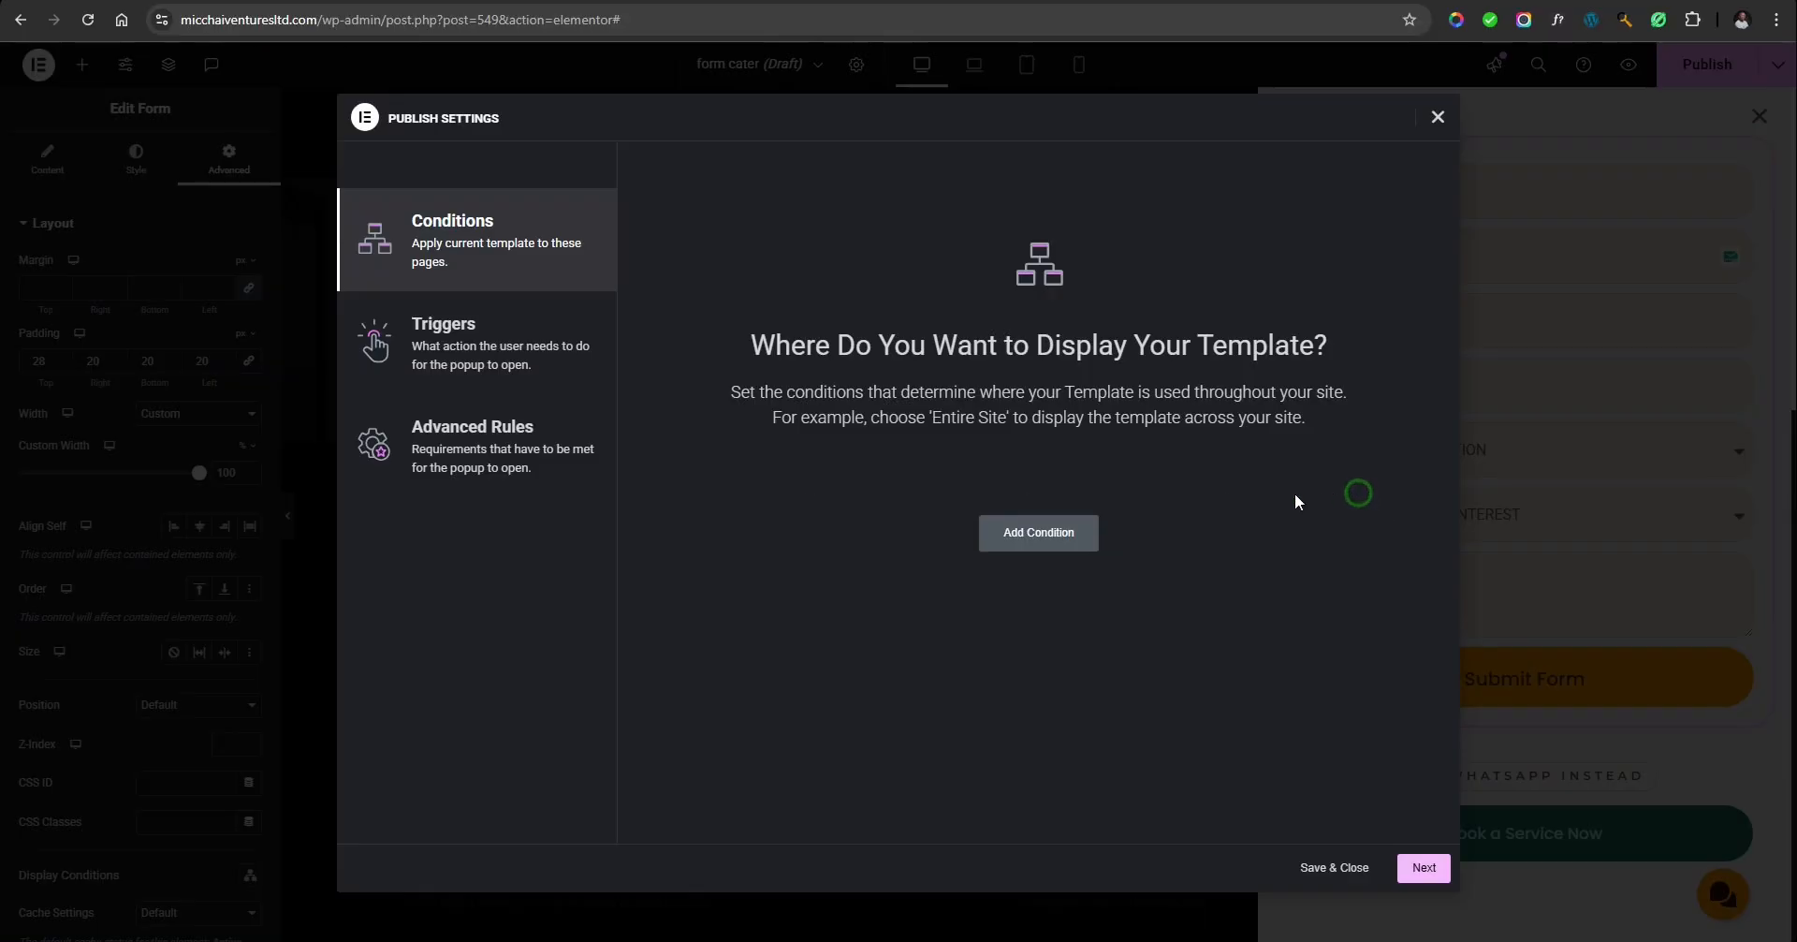
# Add a single display condition that includes the Entire Site and continue to the popup's triggers.
pyautogui.click(1029, 532)
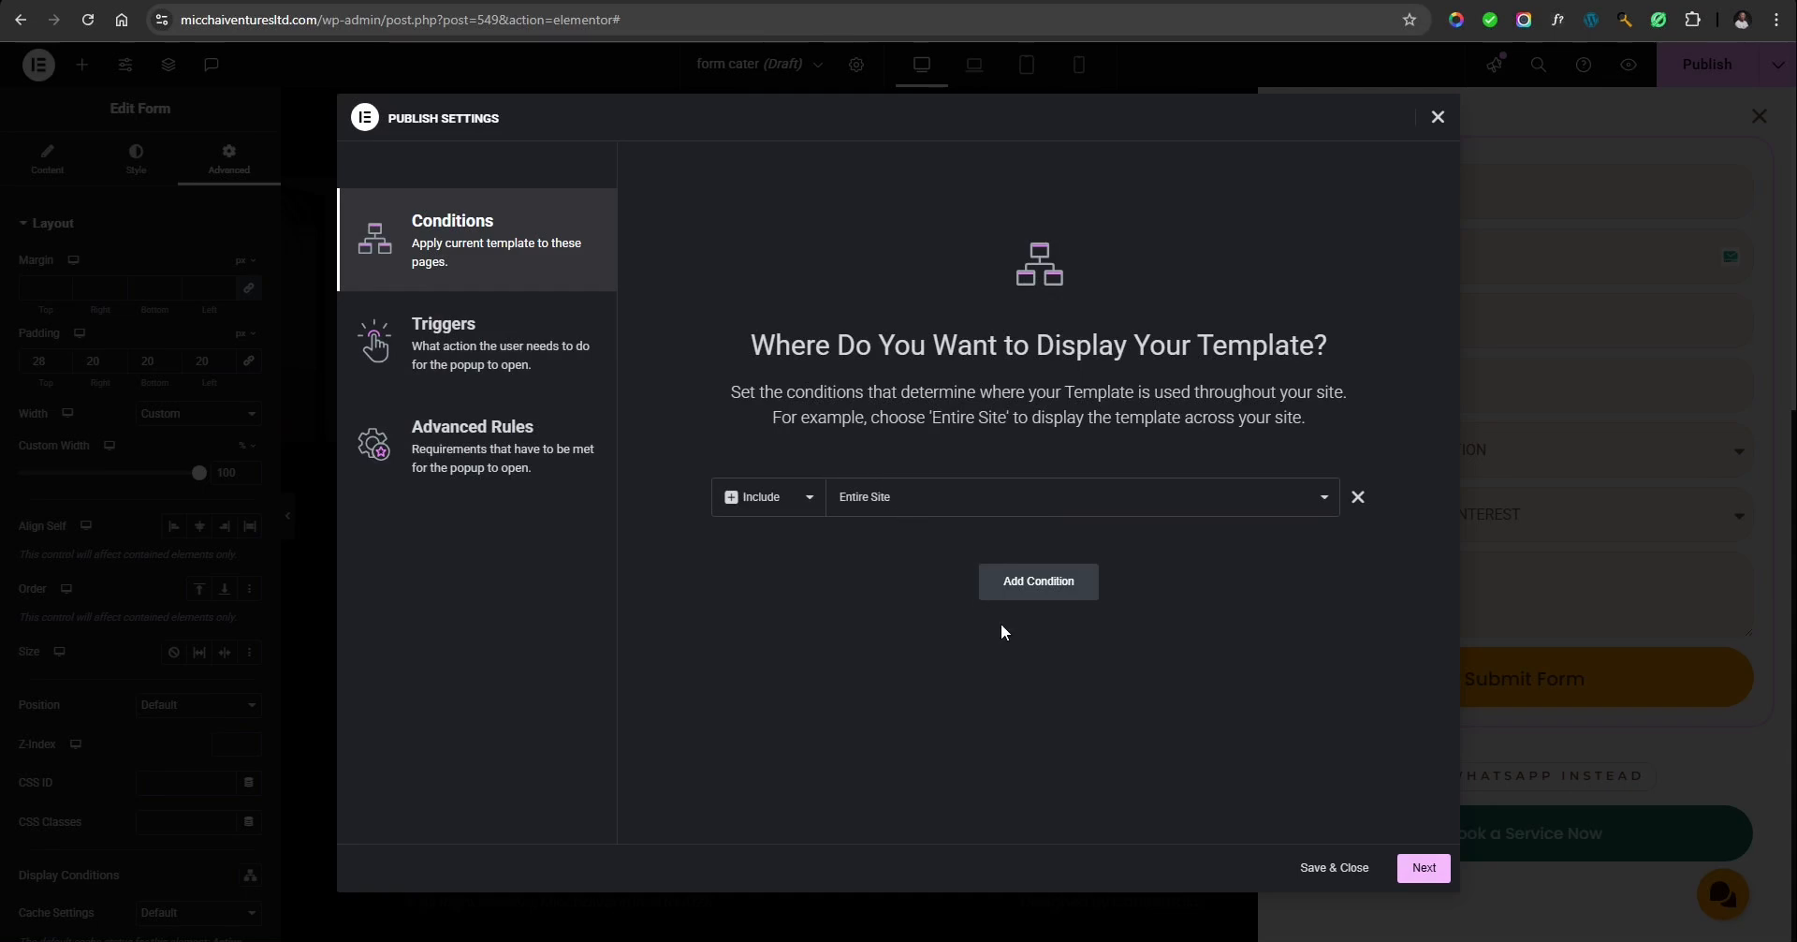
pyautogui.click(1062, 588)
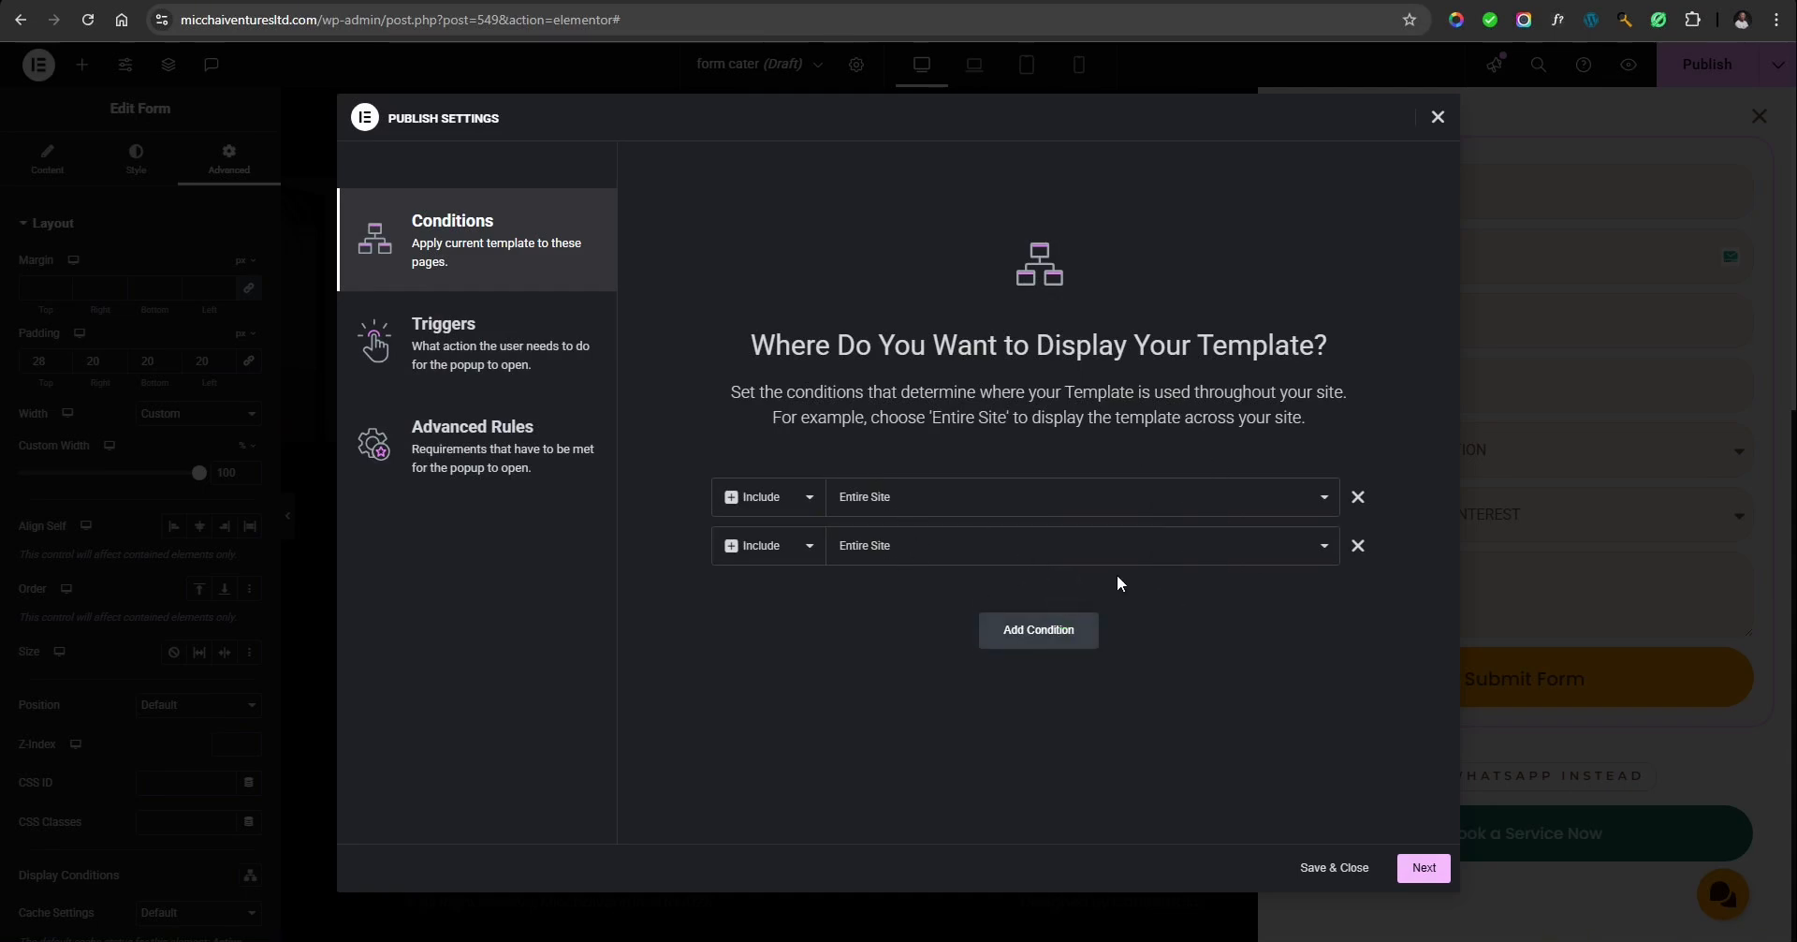
pyautogui.click(1357, 547)
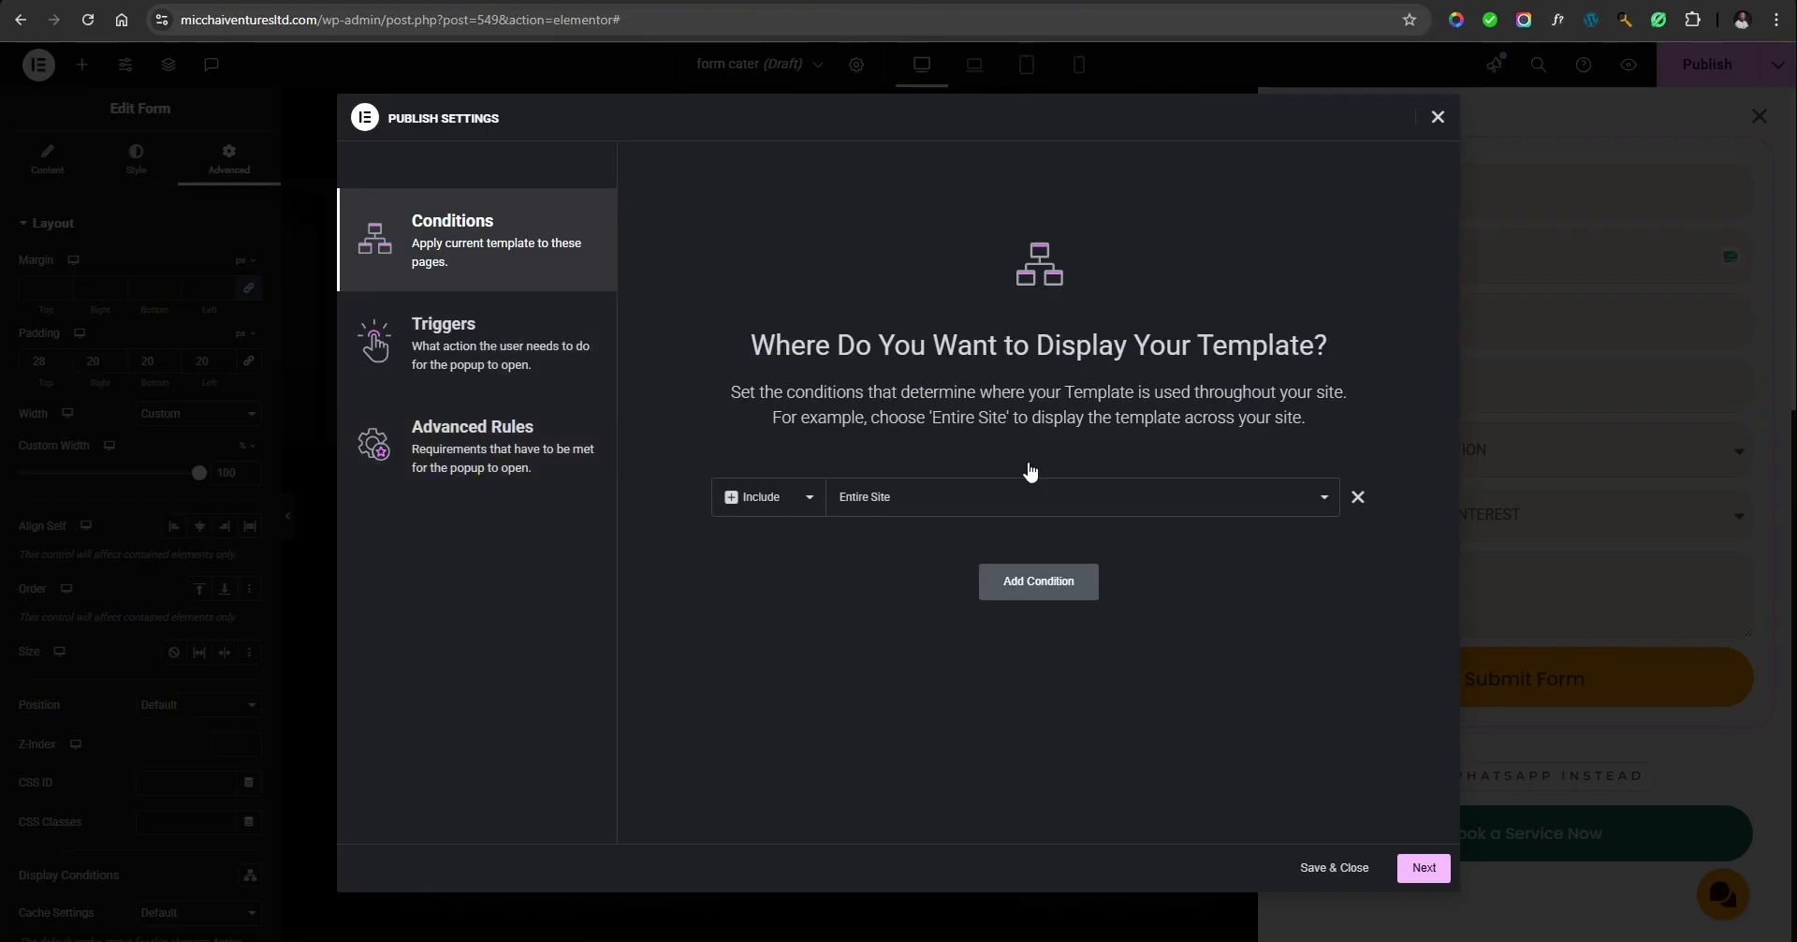
pyautogui.click(1424, 868)
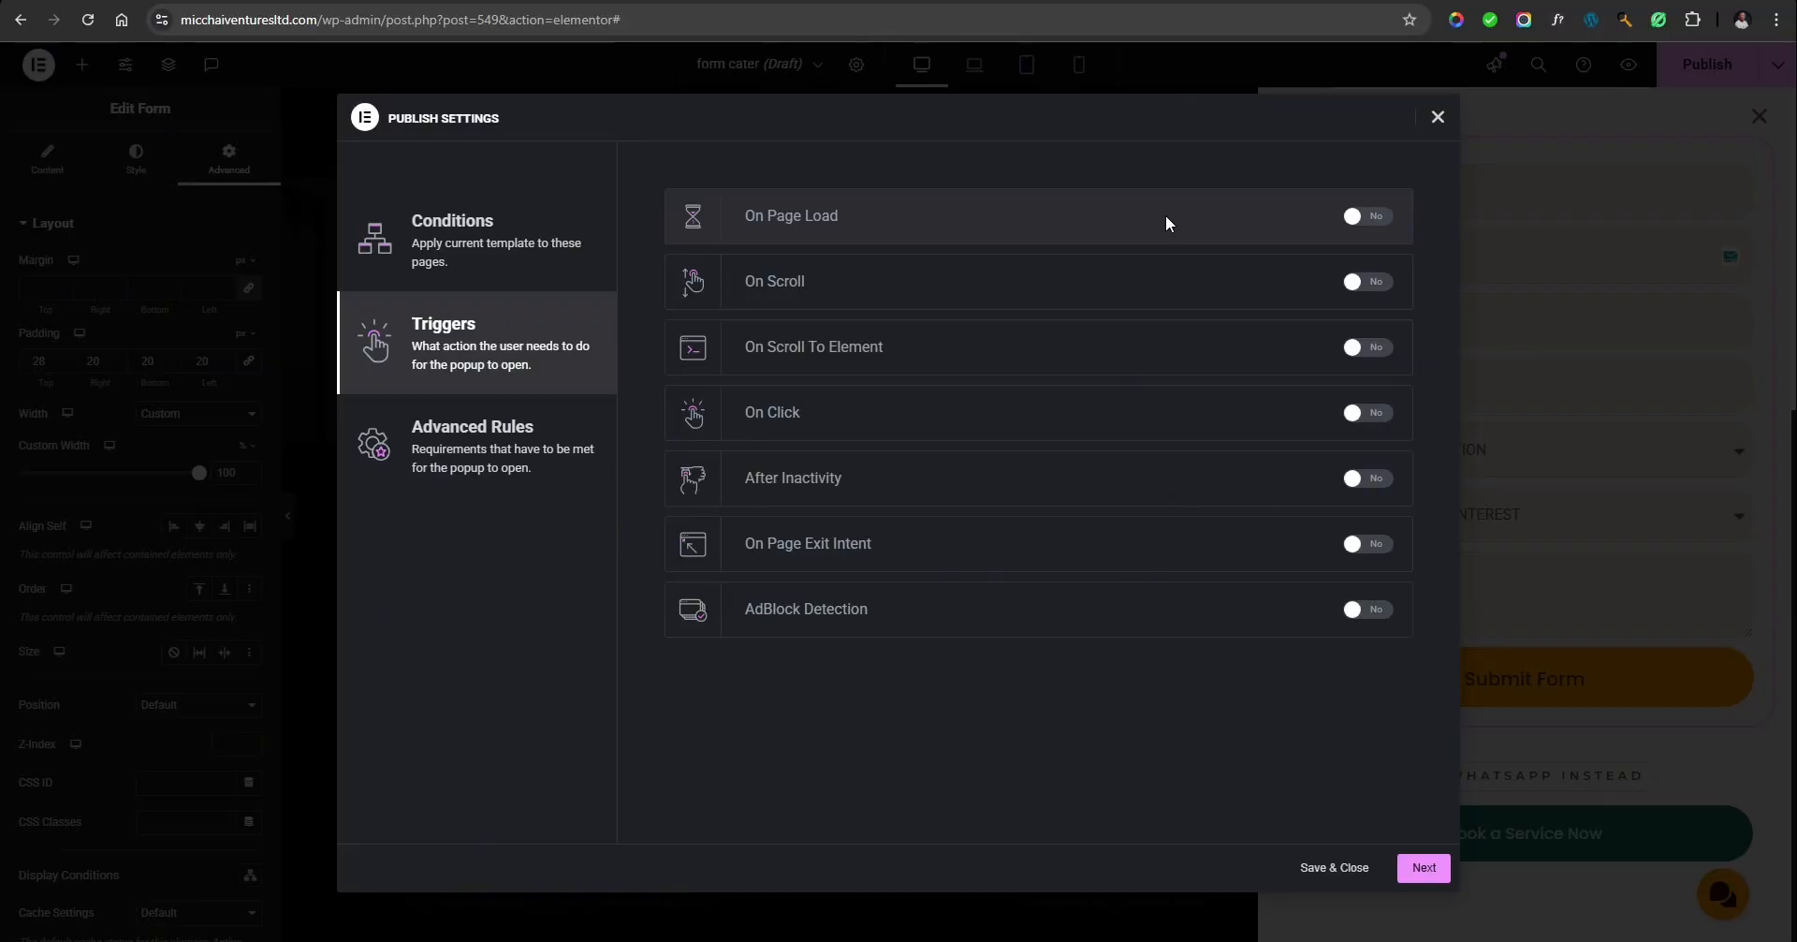
# Try the On Page Load trigger with its delay in seconds and turn it off again.
pyautogui.click(1383, 221)
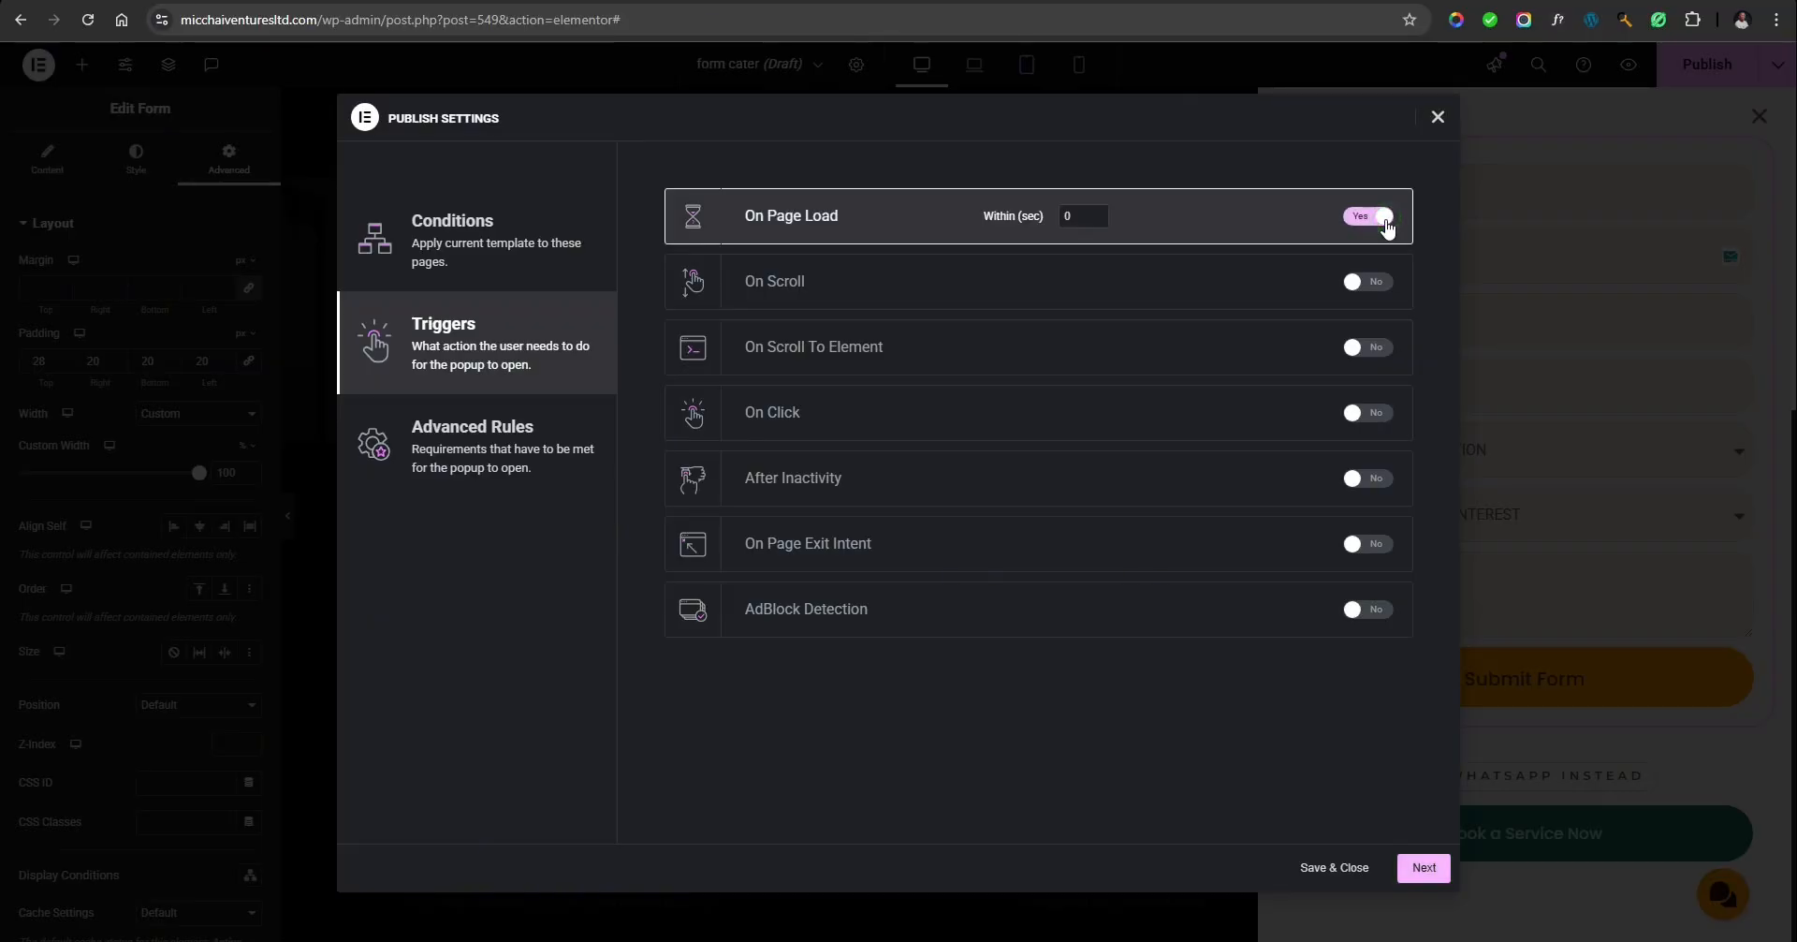
pyautogui.doubleClick(1067, 216)
pyautogui.doubleClick(1070, 216)
pyautogui.click(1363, 223)
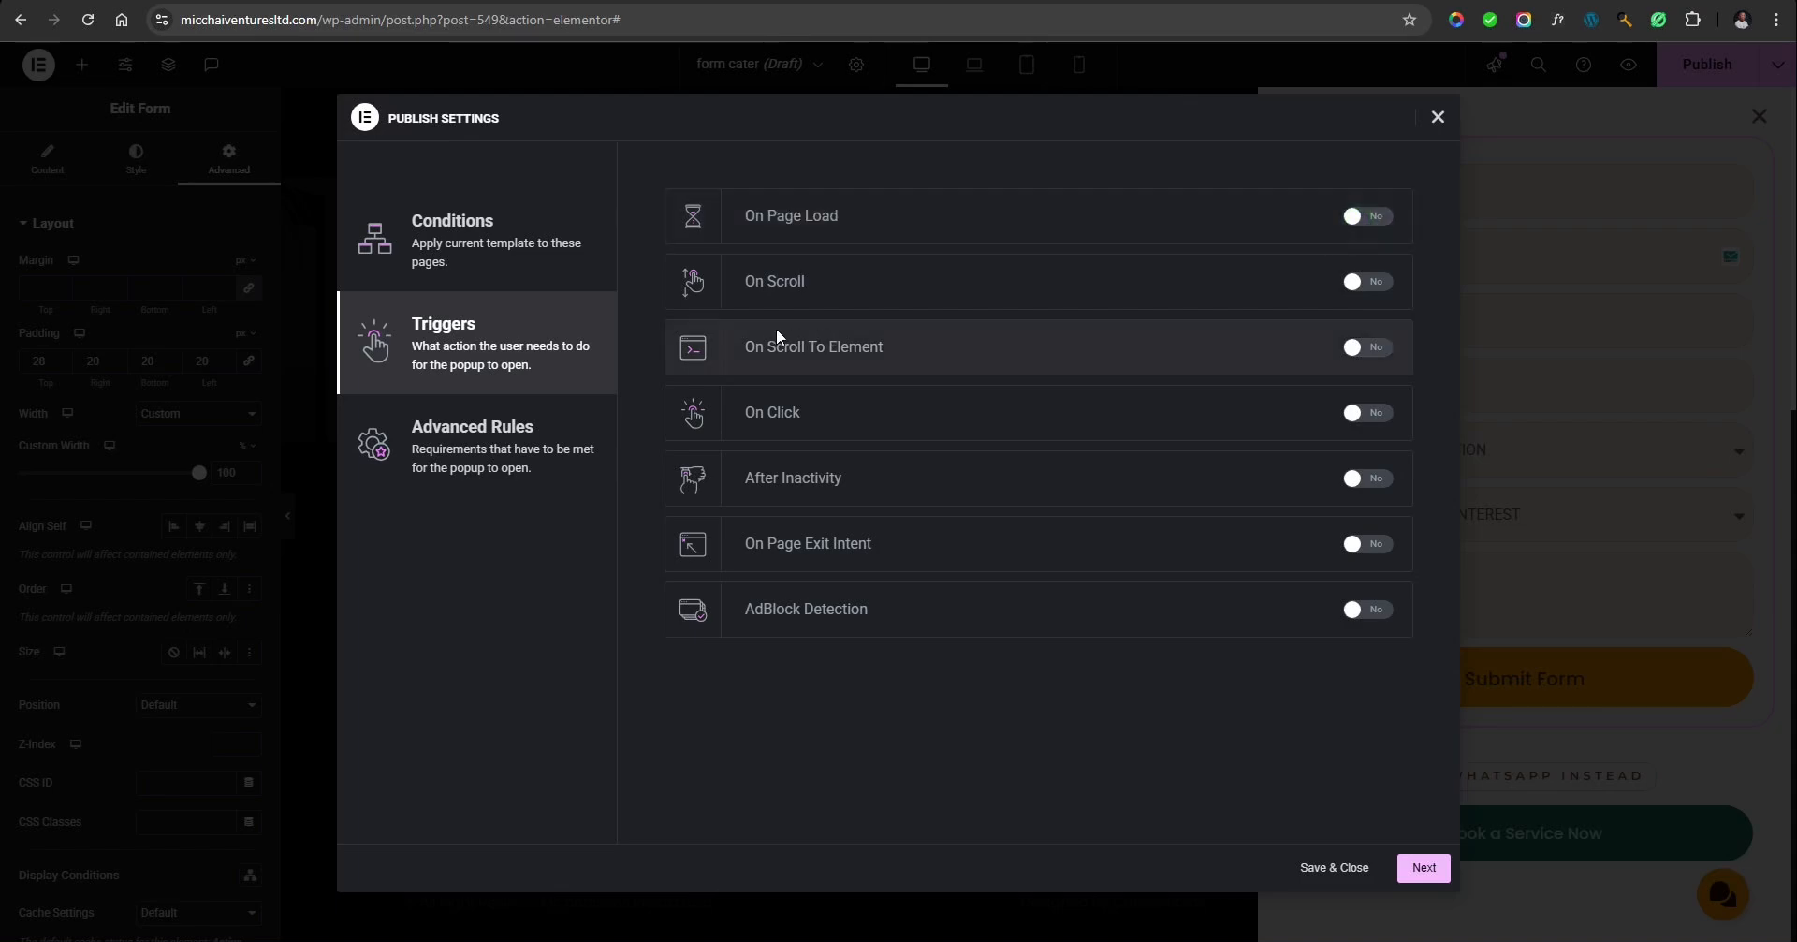
# Try the On Scroll trigger with its scroll percentage and turn it off again.
pyautogui.click(1358, 281)
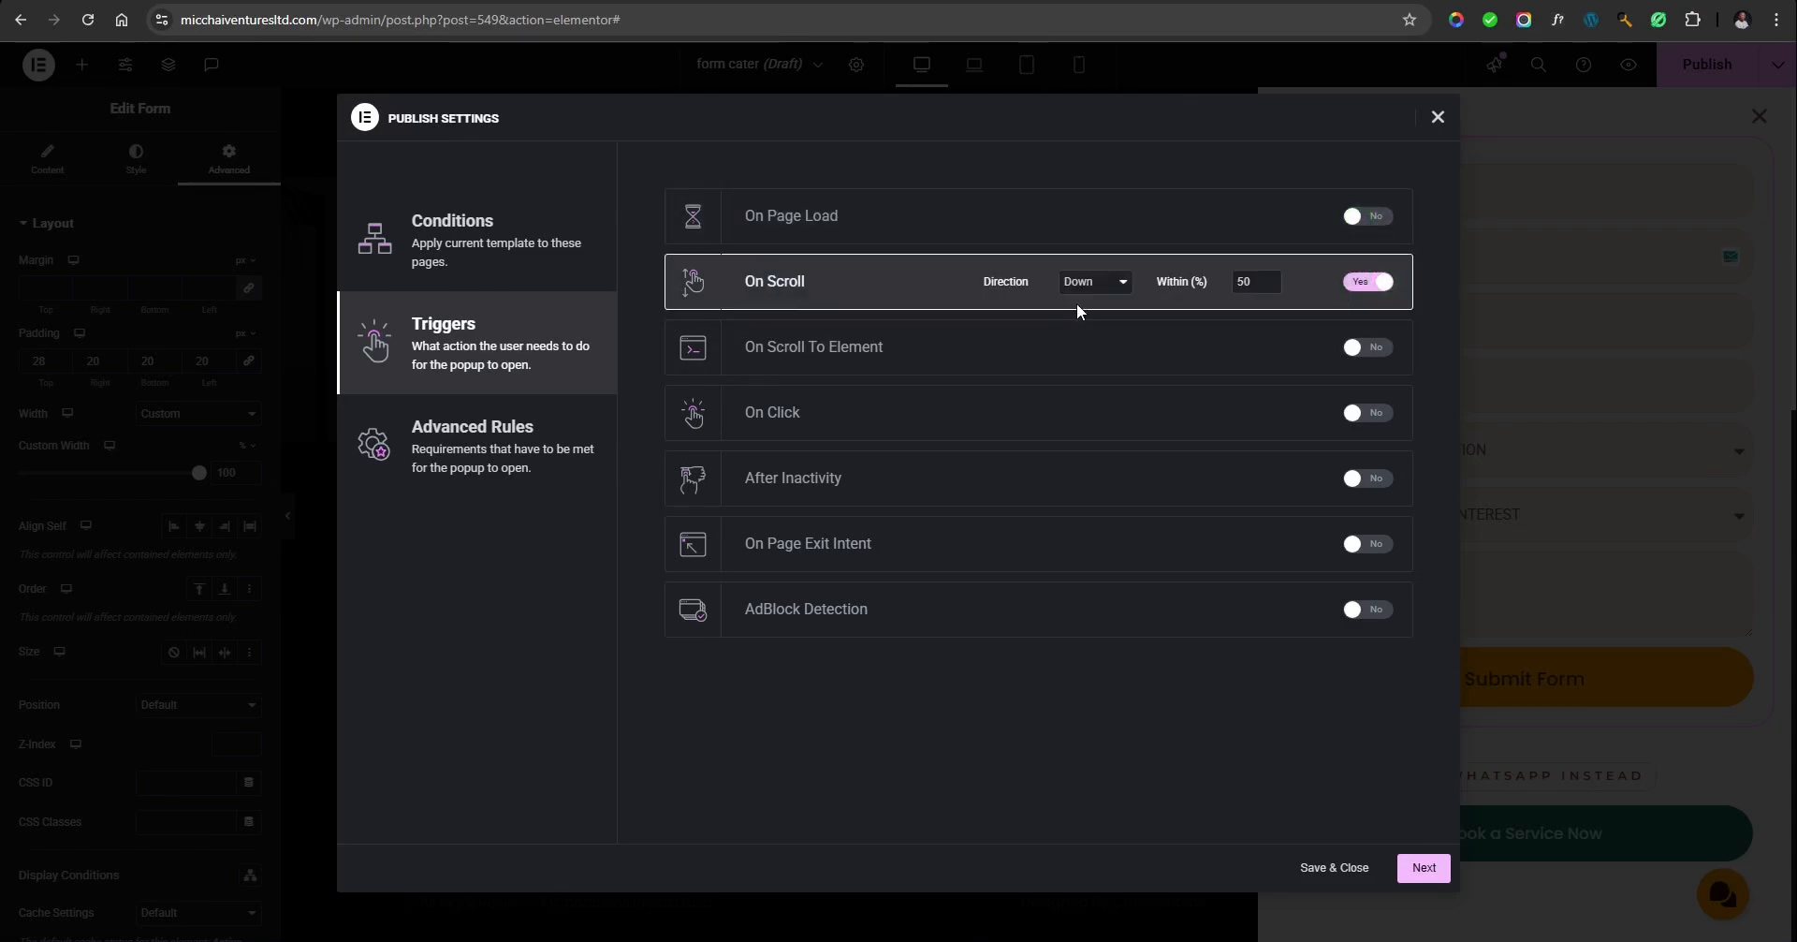
pyautogui.doubleClick(1254, 279)
pyautogui.click(1374, 285)
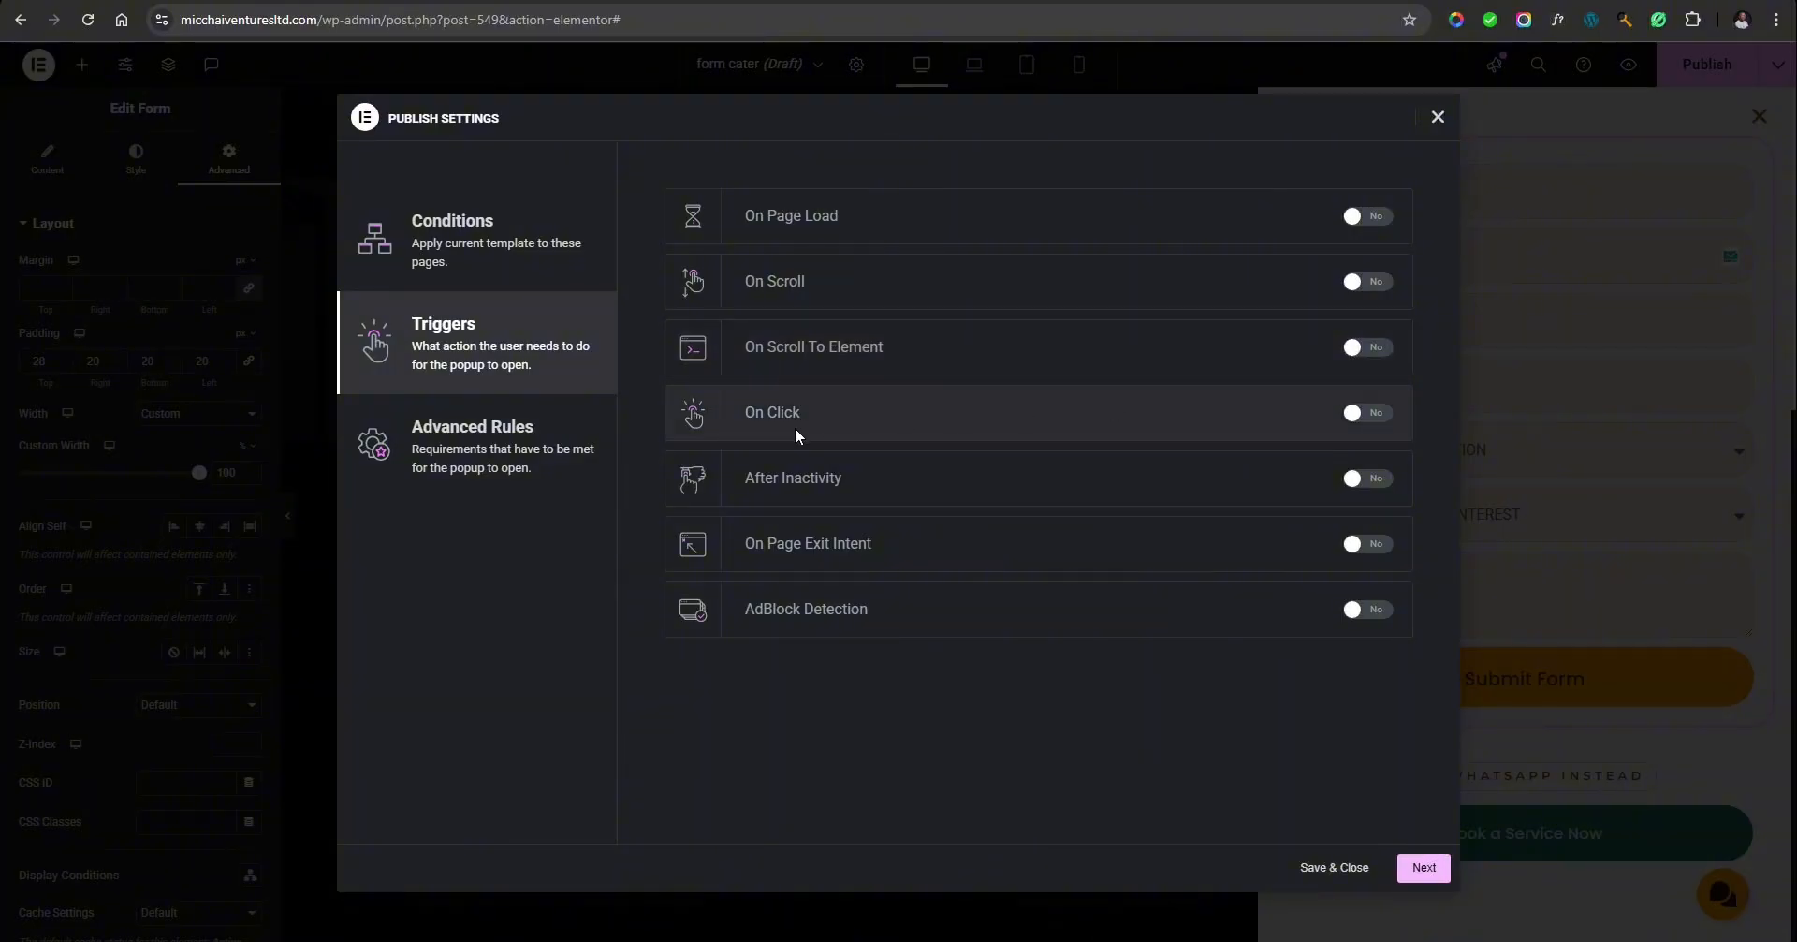
# Try the On Click and After Inactivity triggers one after the other, turning each off again.
pyautogui.click(1385, 412)
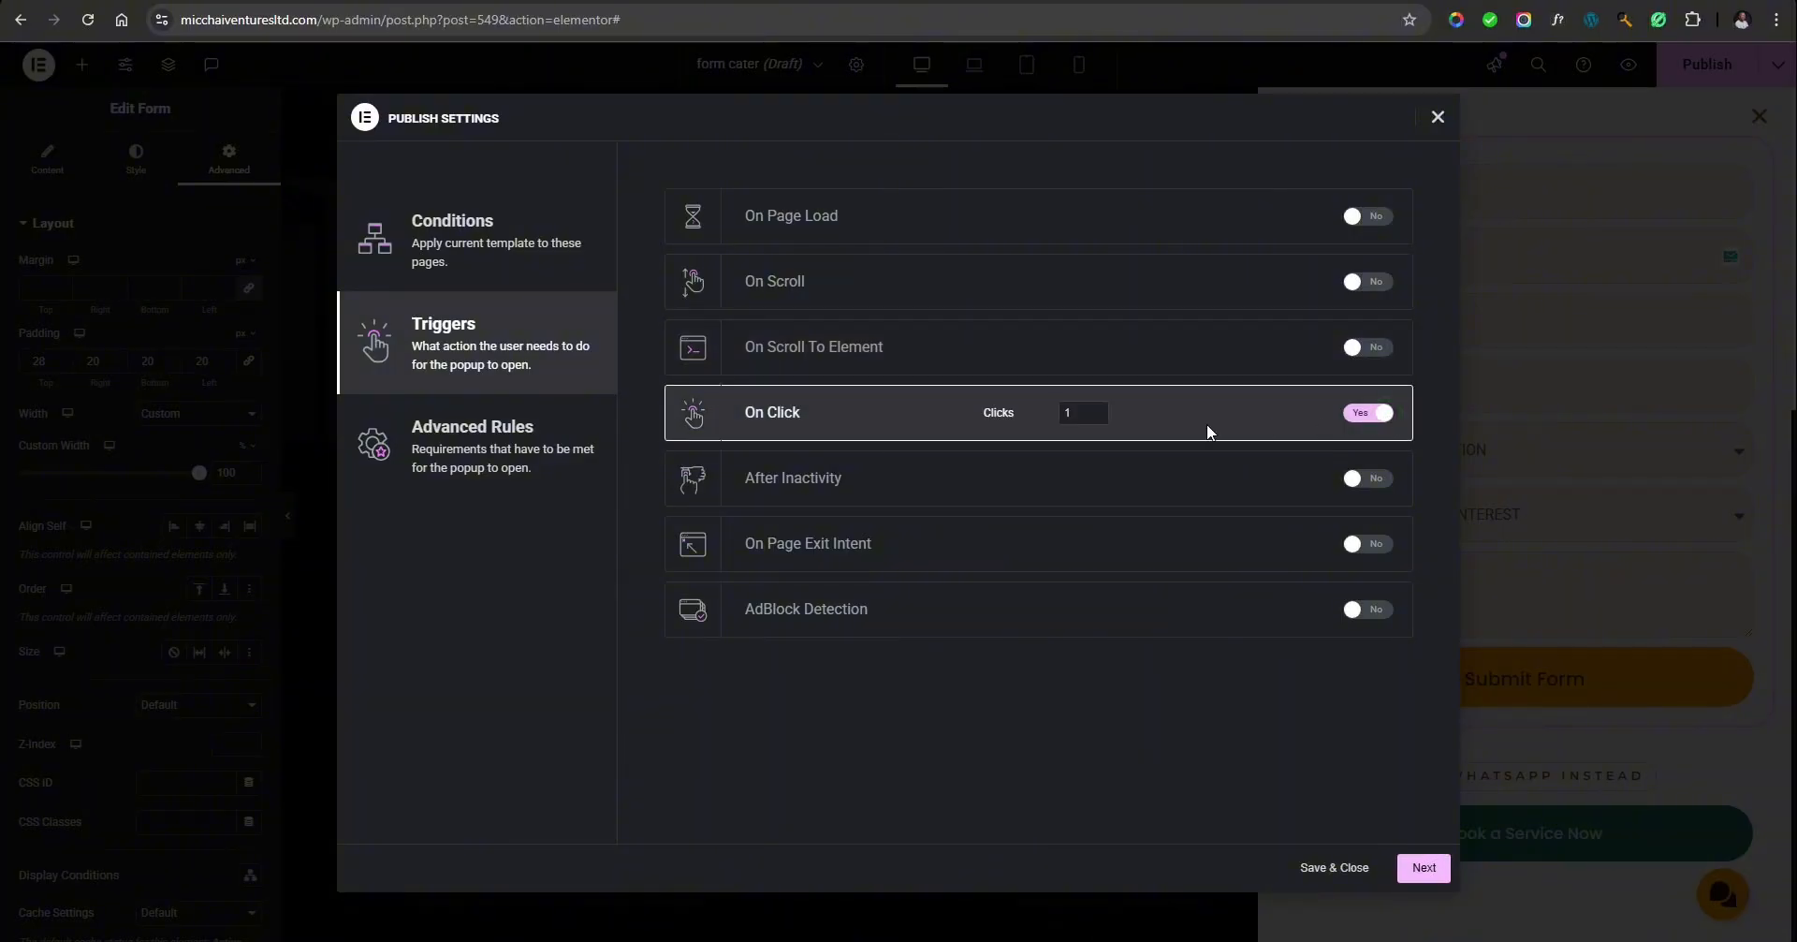
pyautogui.click(1366, 413)
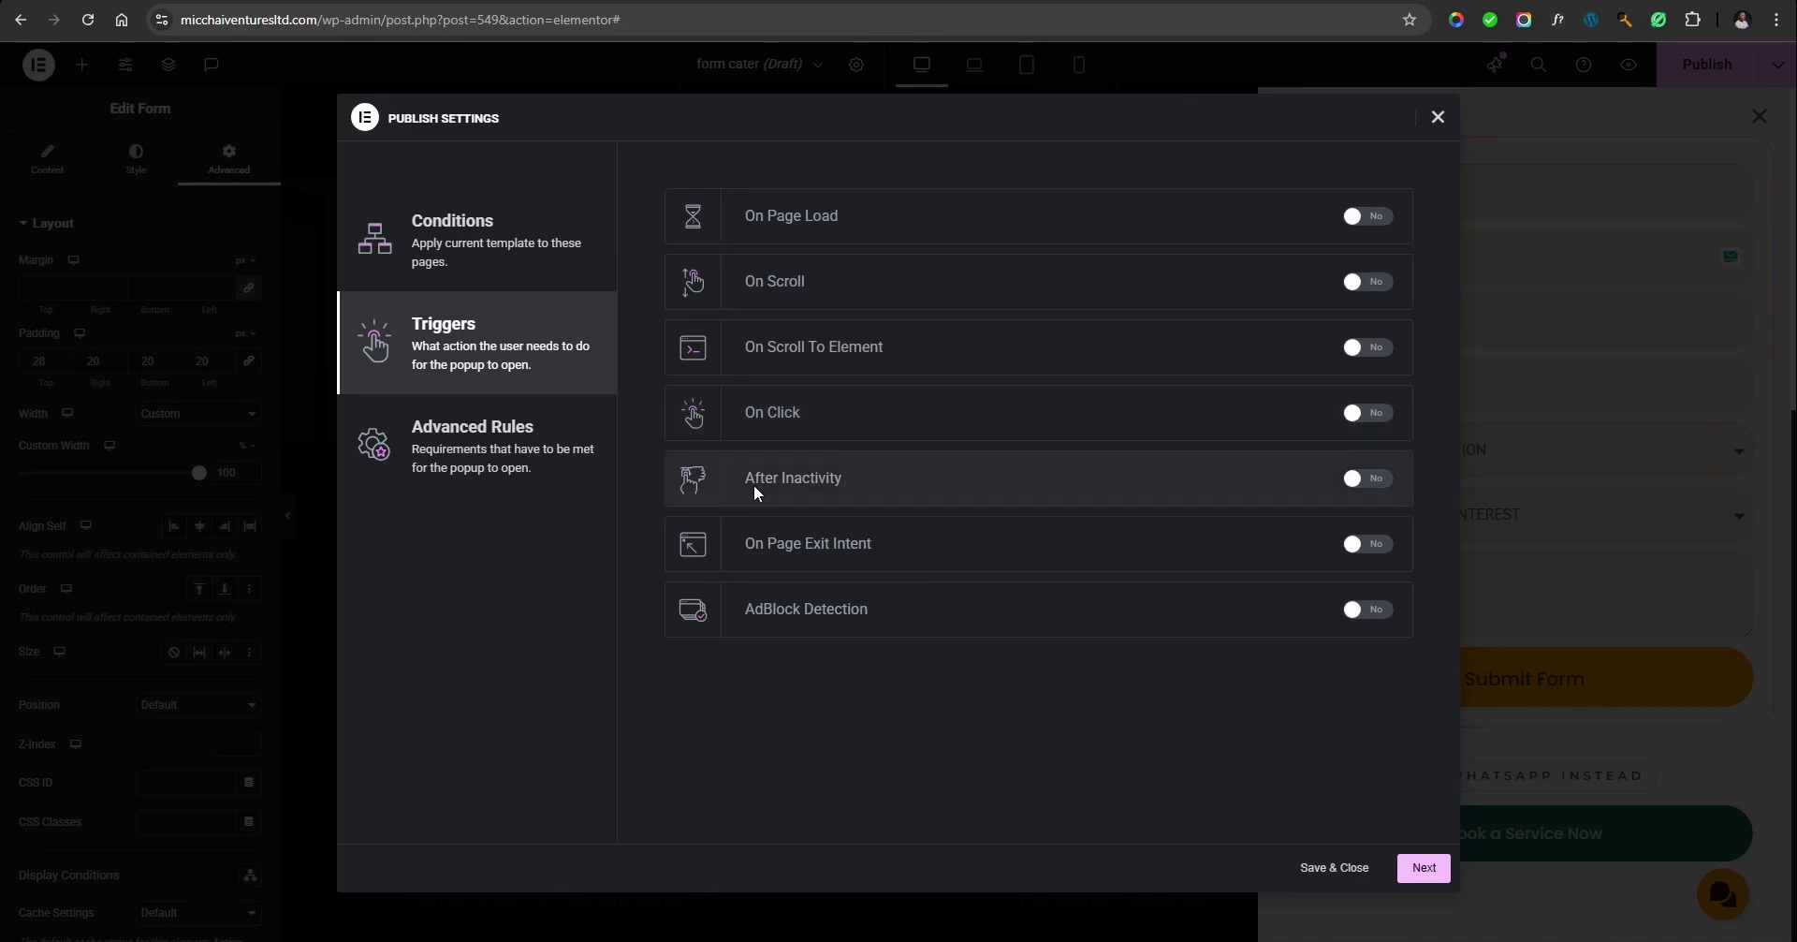
pyautogui.click(1370, 482)
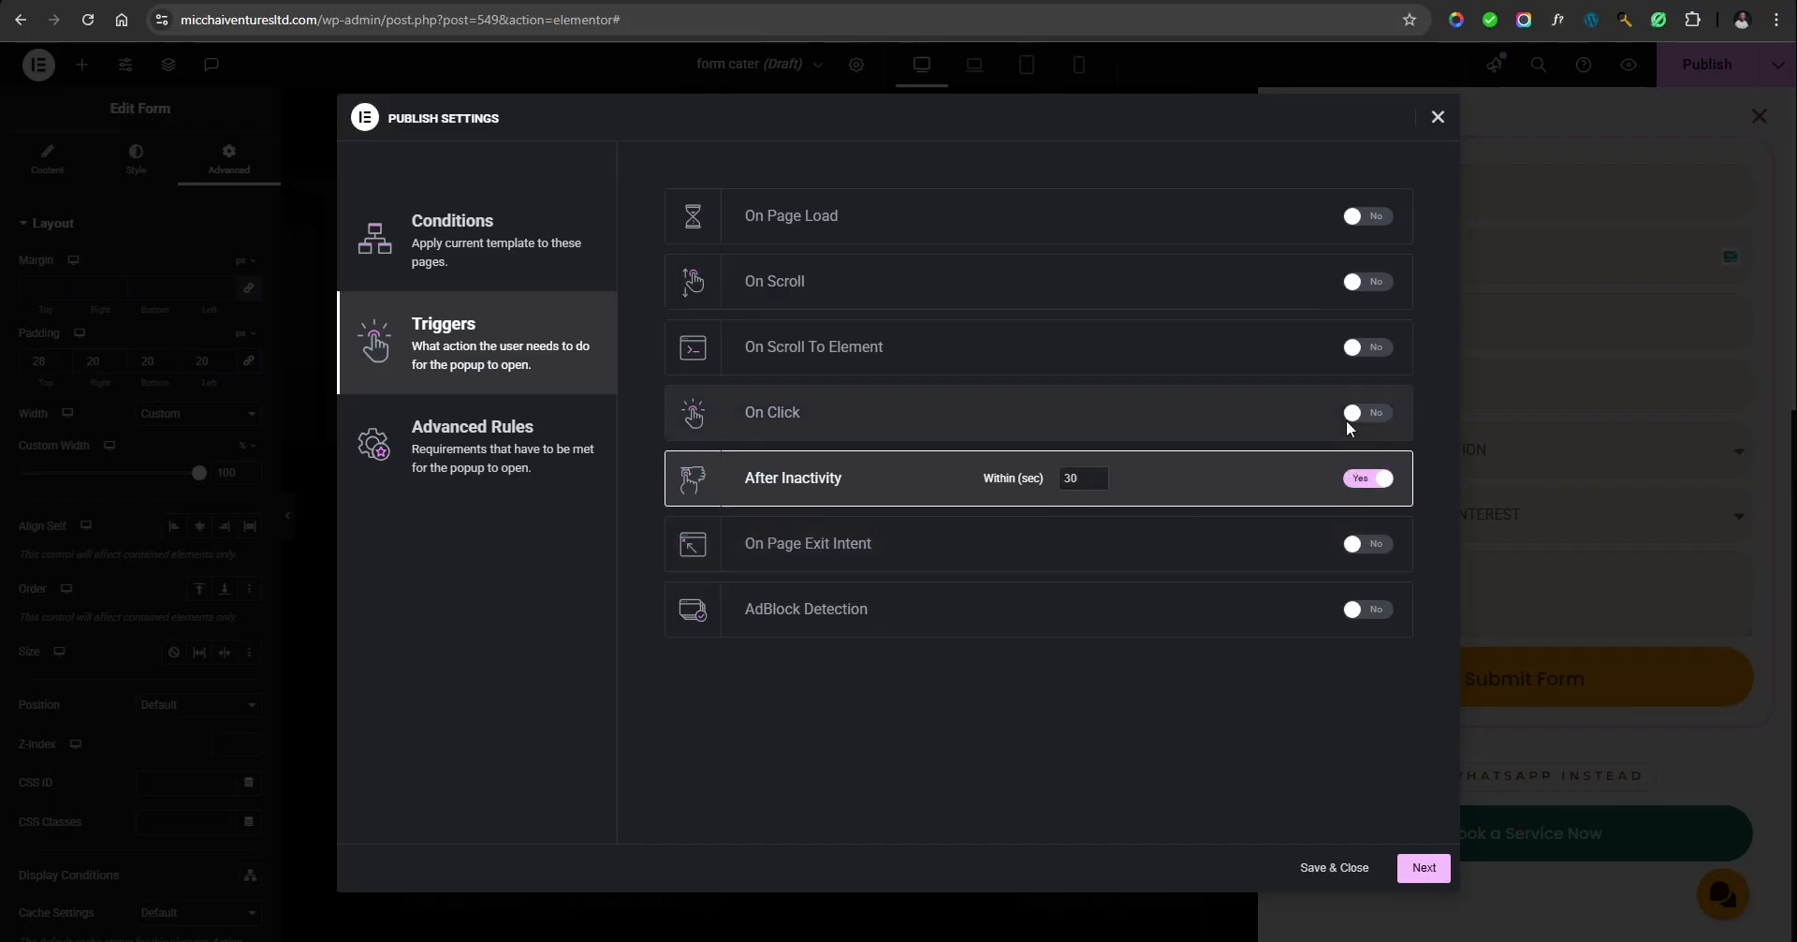
pyautogui.click(1368, 479)
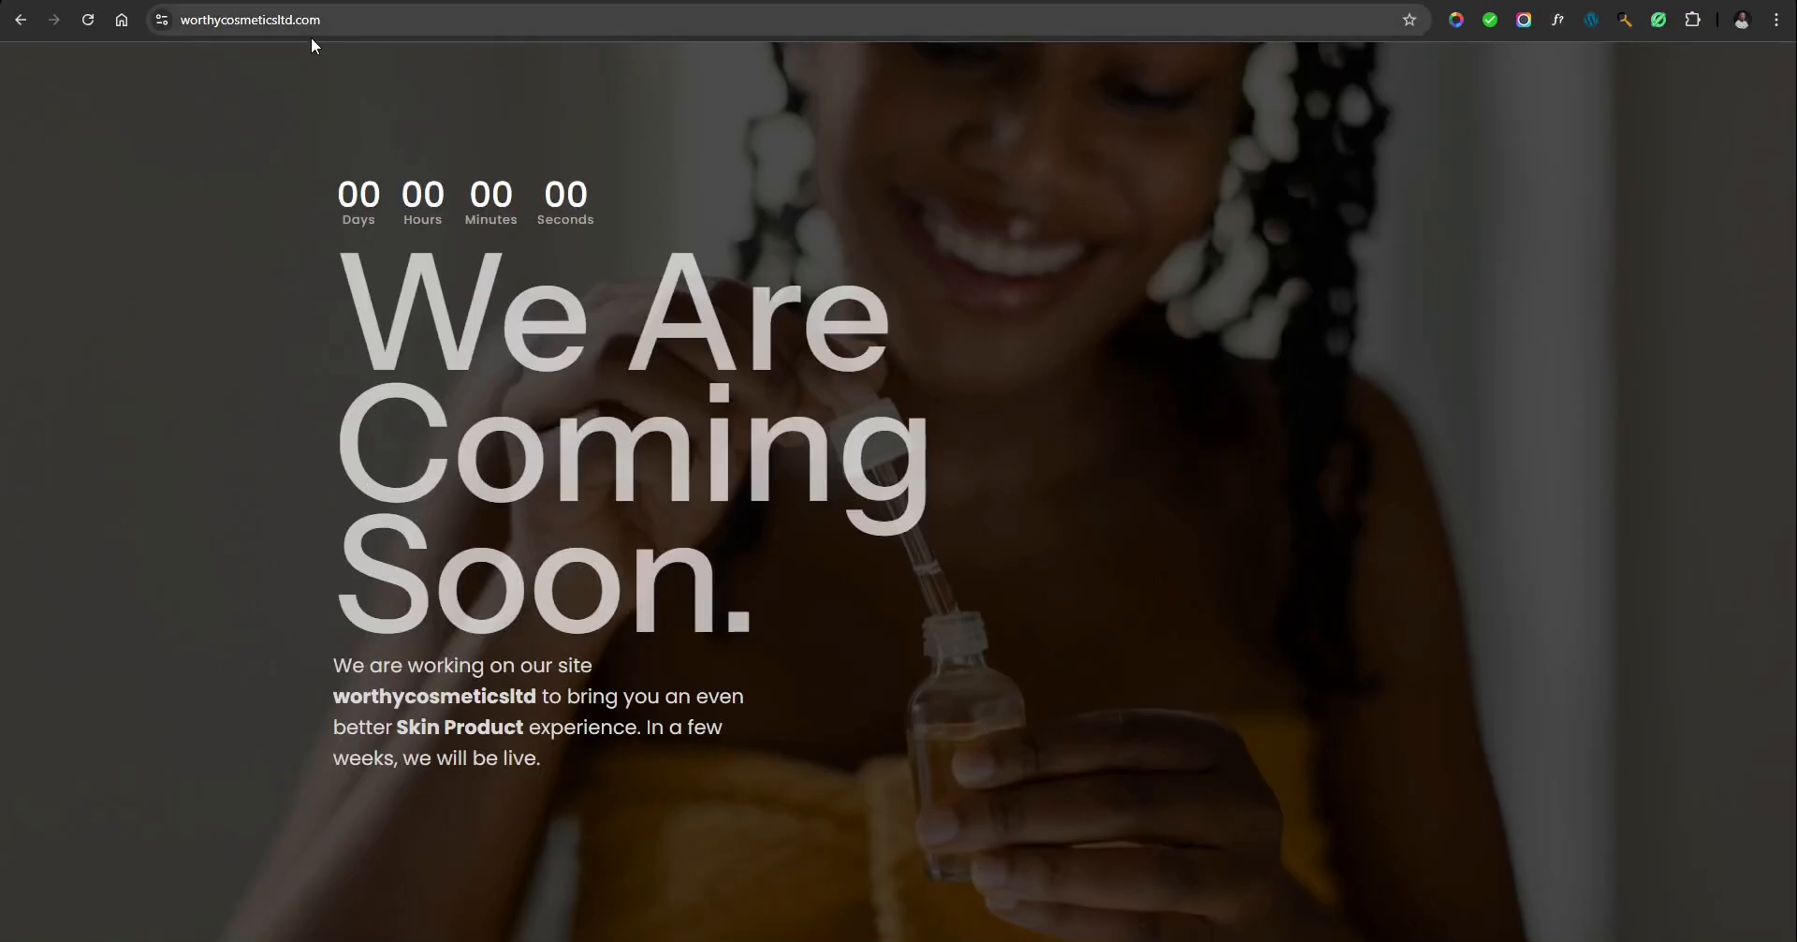
# Switch to the worthycosmeticsltd.com site and reload its coming-soon page.
pyautogui.click(89, 21)
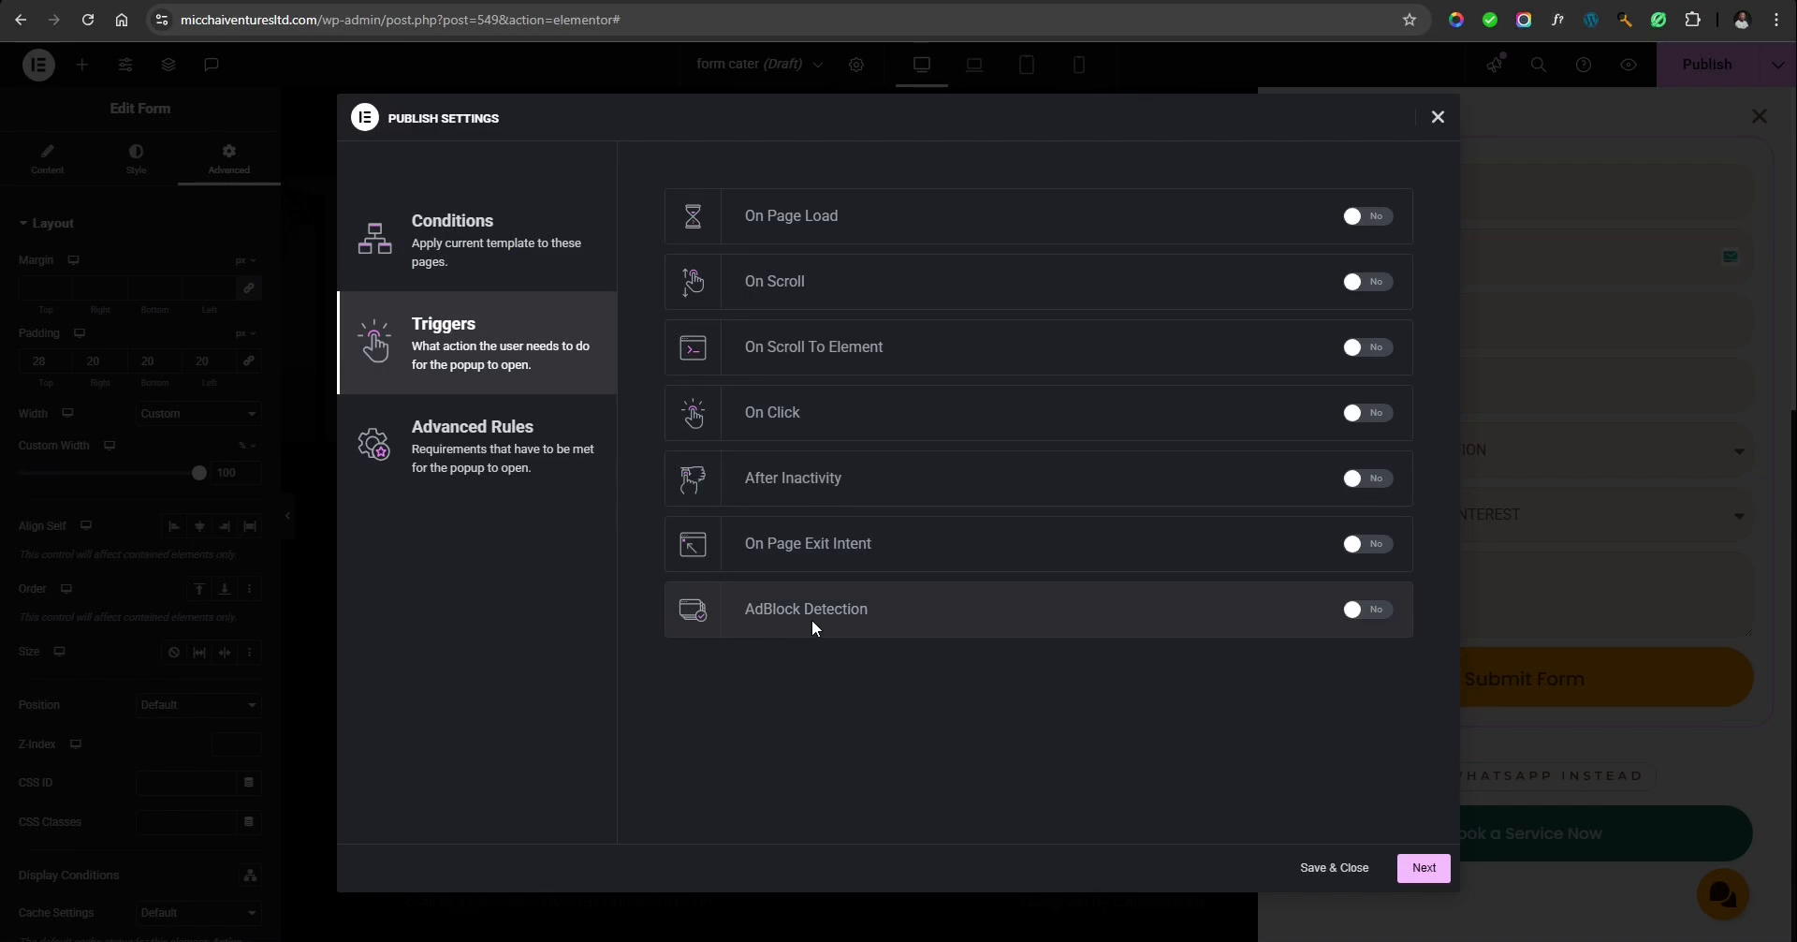
# Try the AdBlock Detection trigger with its seconds setting and turn it off again.
pyautogui.click(1369, 609)
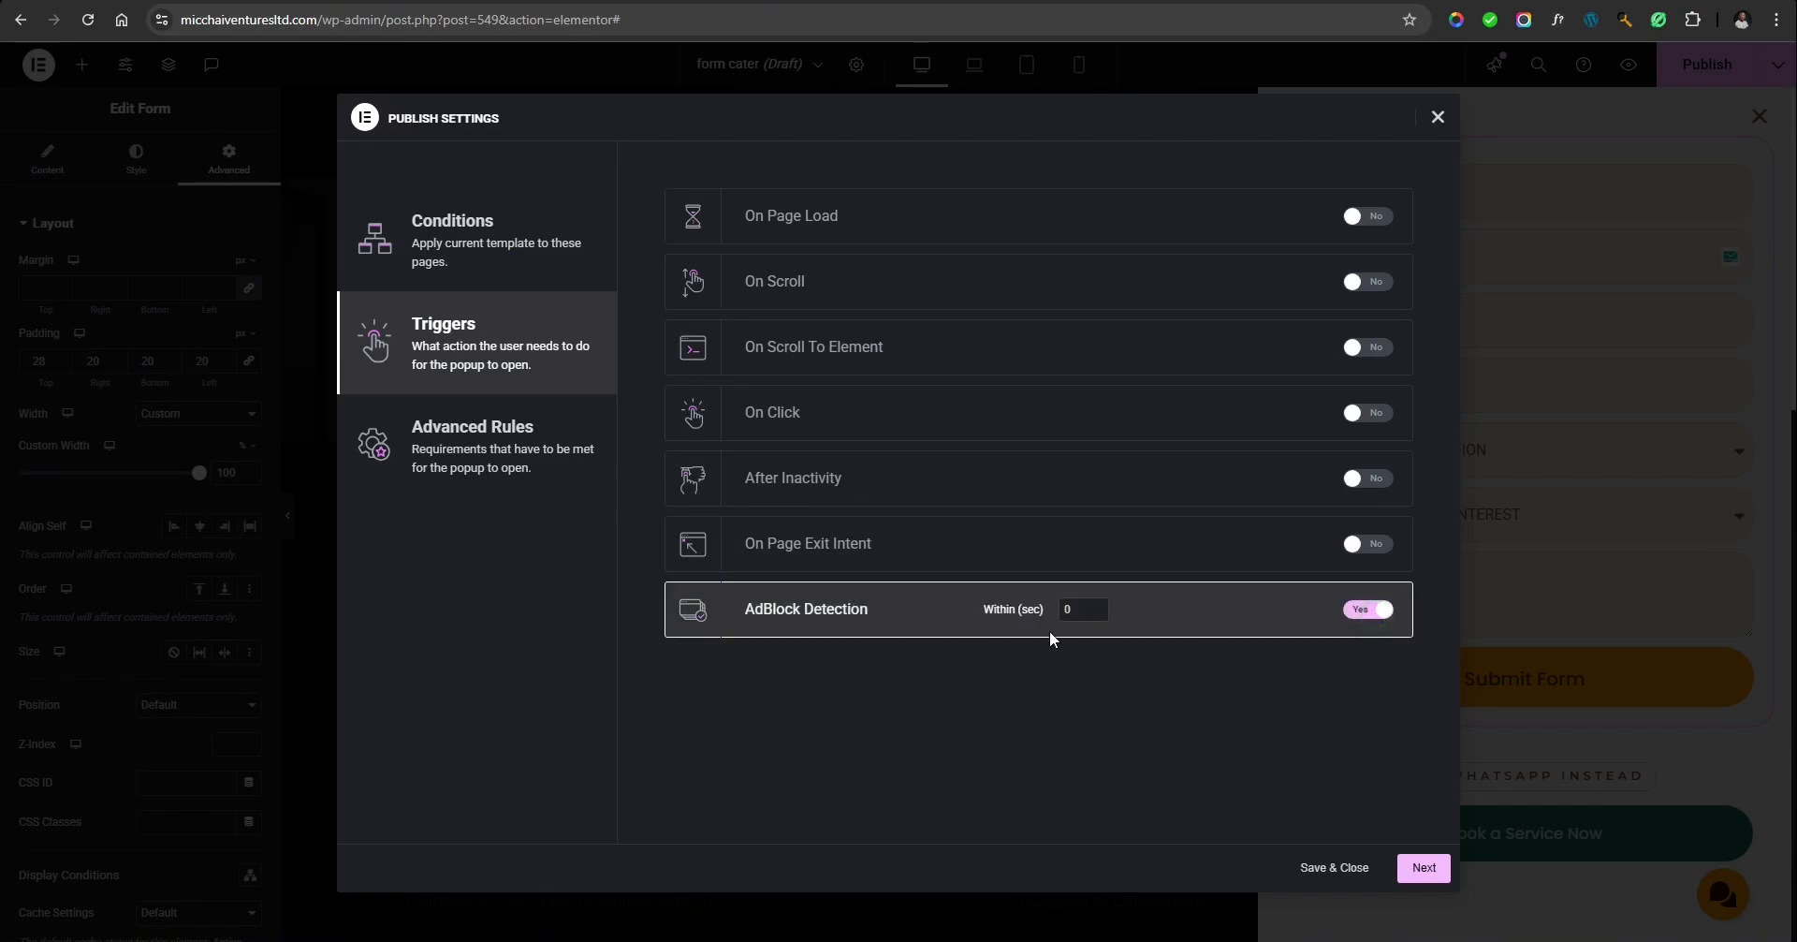
pyautogui.doubleClick(1080, 609)
pyautogui.click(1378, 611)
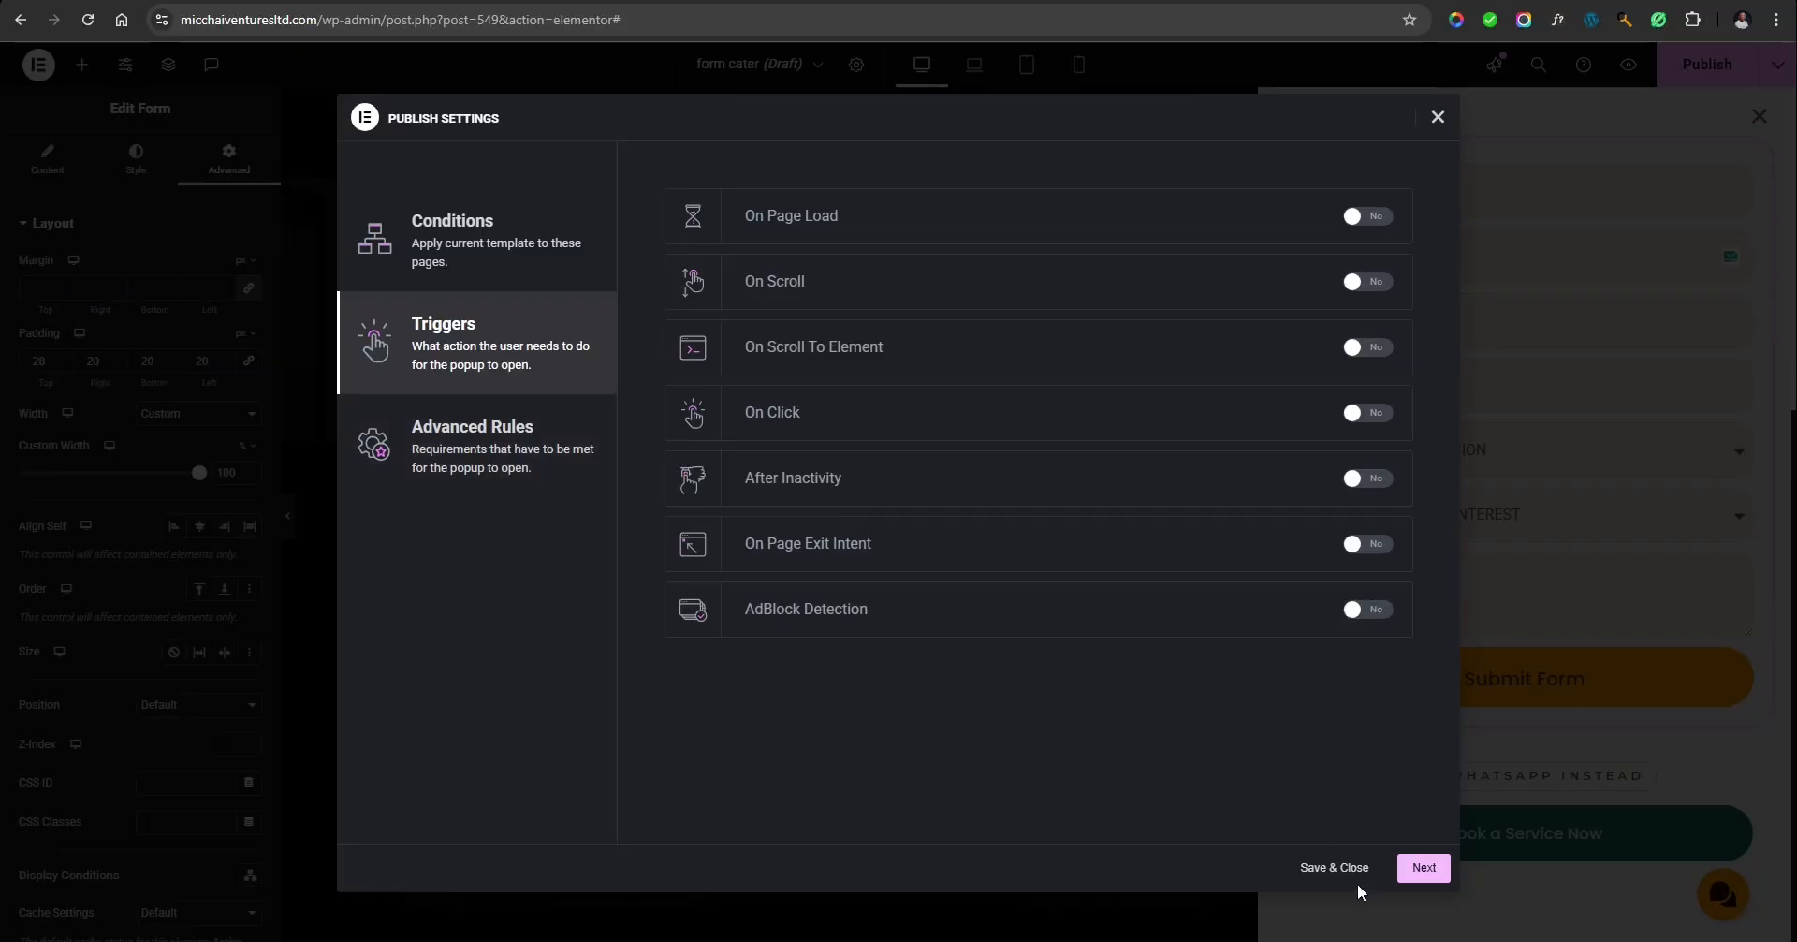
# Go to the advanced rules and try the arriving-from-specific-URL rule with "gdjsed" as the URL, turning it off again.
pyautogui.click(1422, 869)
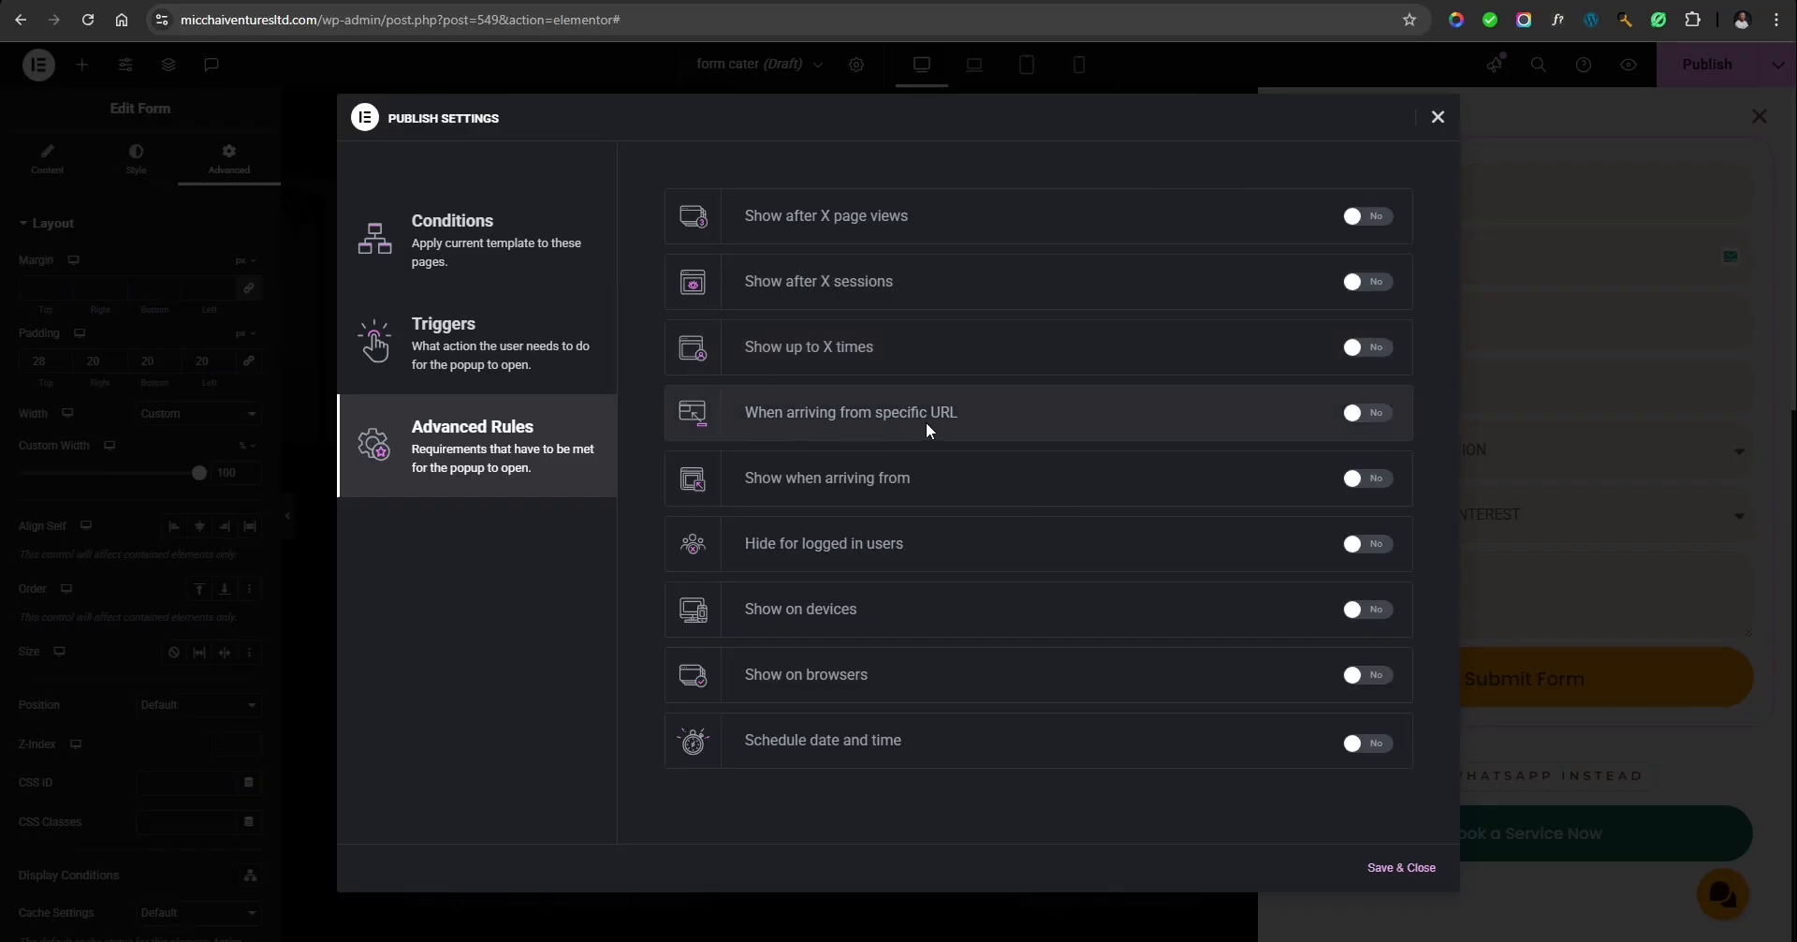
pyautogui.click(1370, 414)
pyautogui.click(1109, 411)
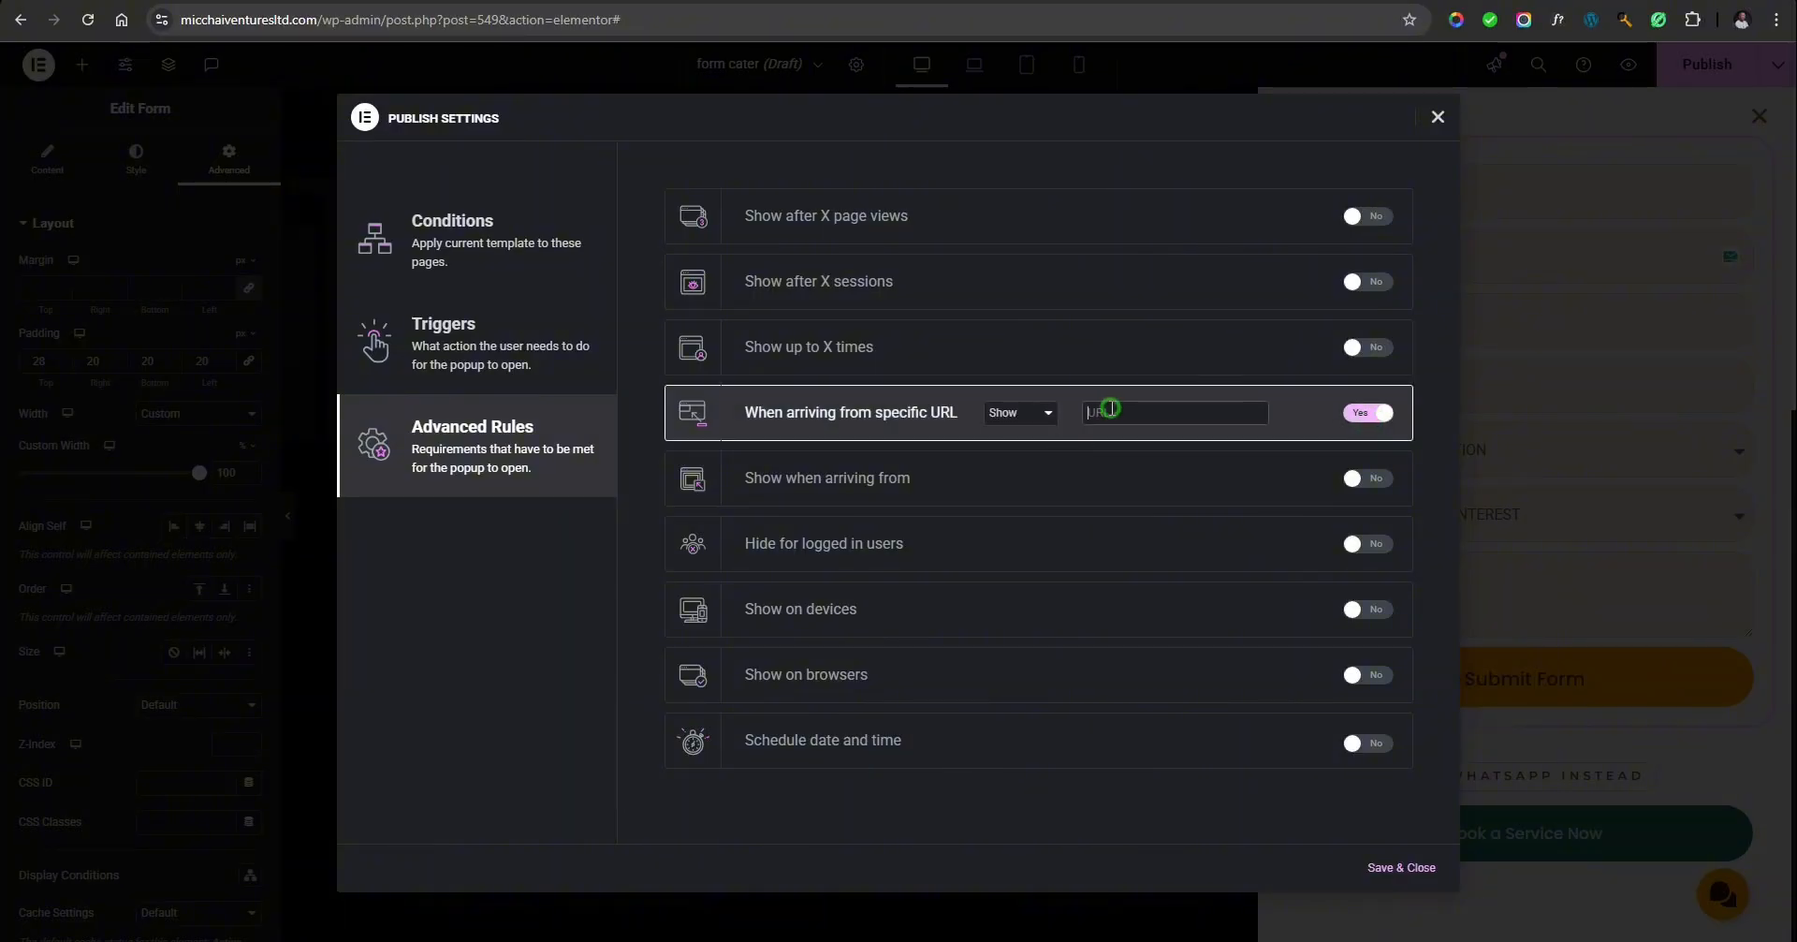
pyautogui.write('gdjsed')
pyautogui.click(1367, 412)
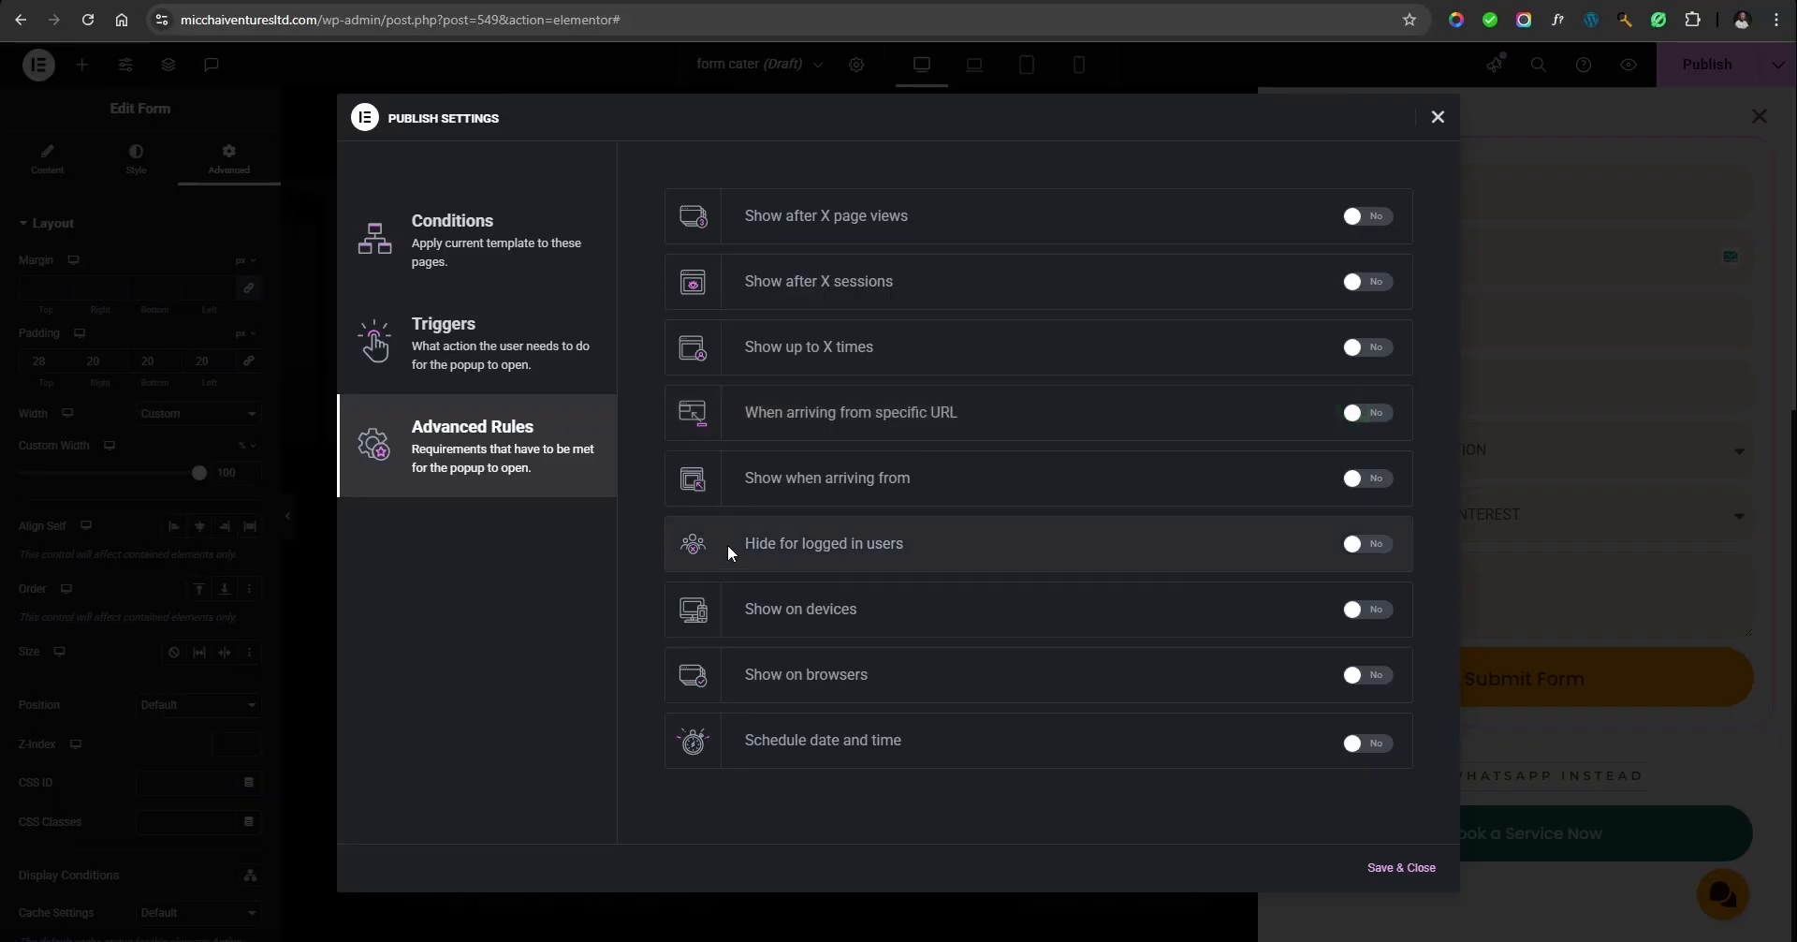
# Try the Show when arriving from rule, removing External Links and Search Engines from its sources, and turn it off again.
pyautogui.click(1368, 479)
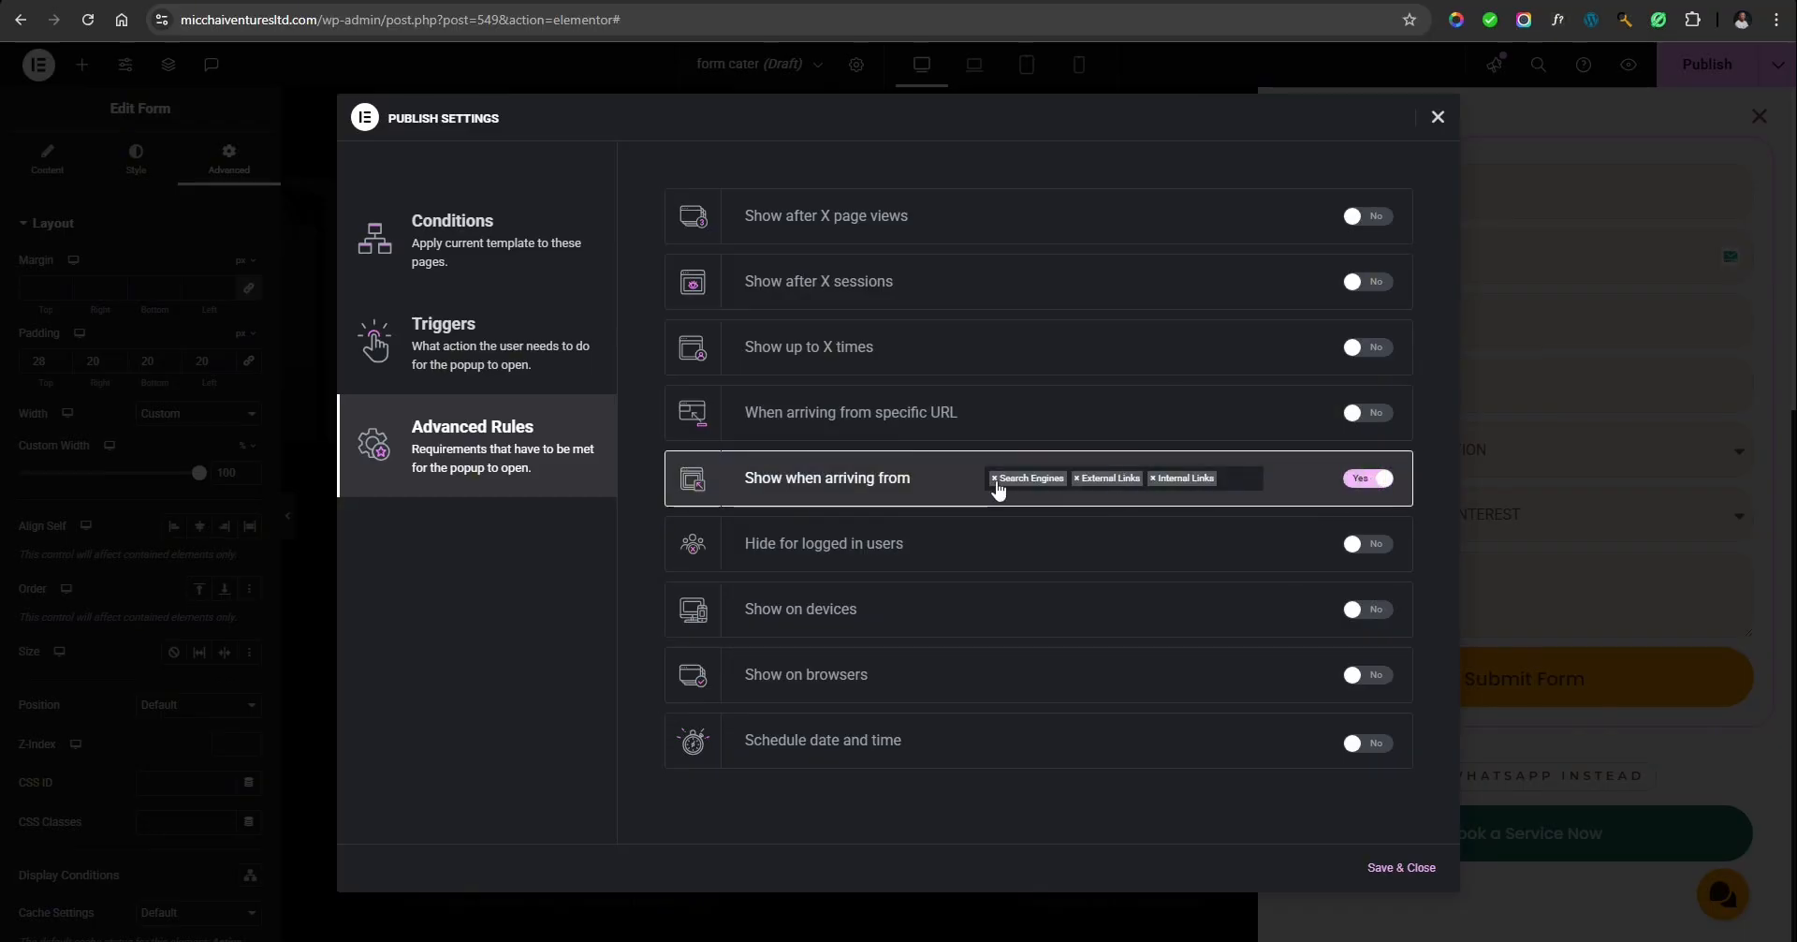
pyautogui.click(1367, 482)
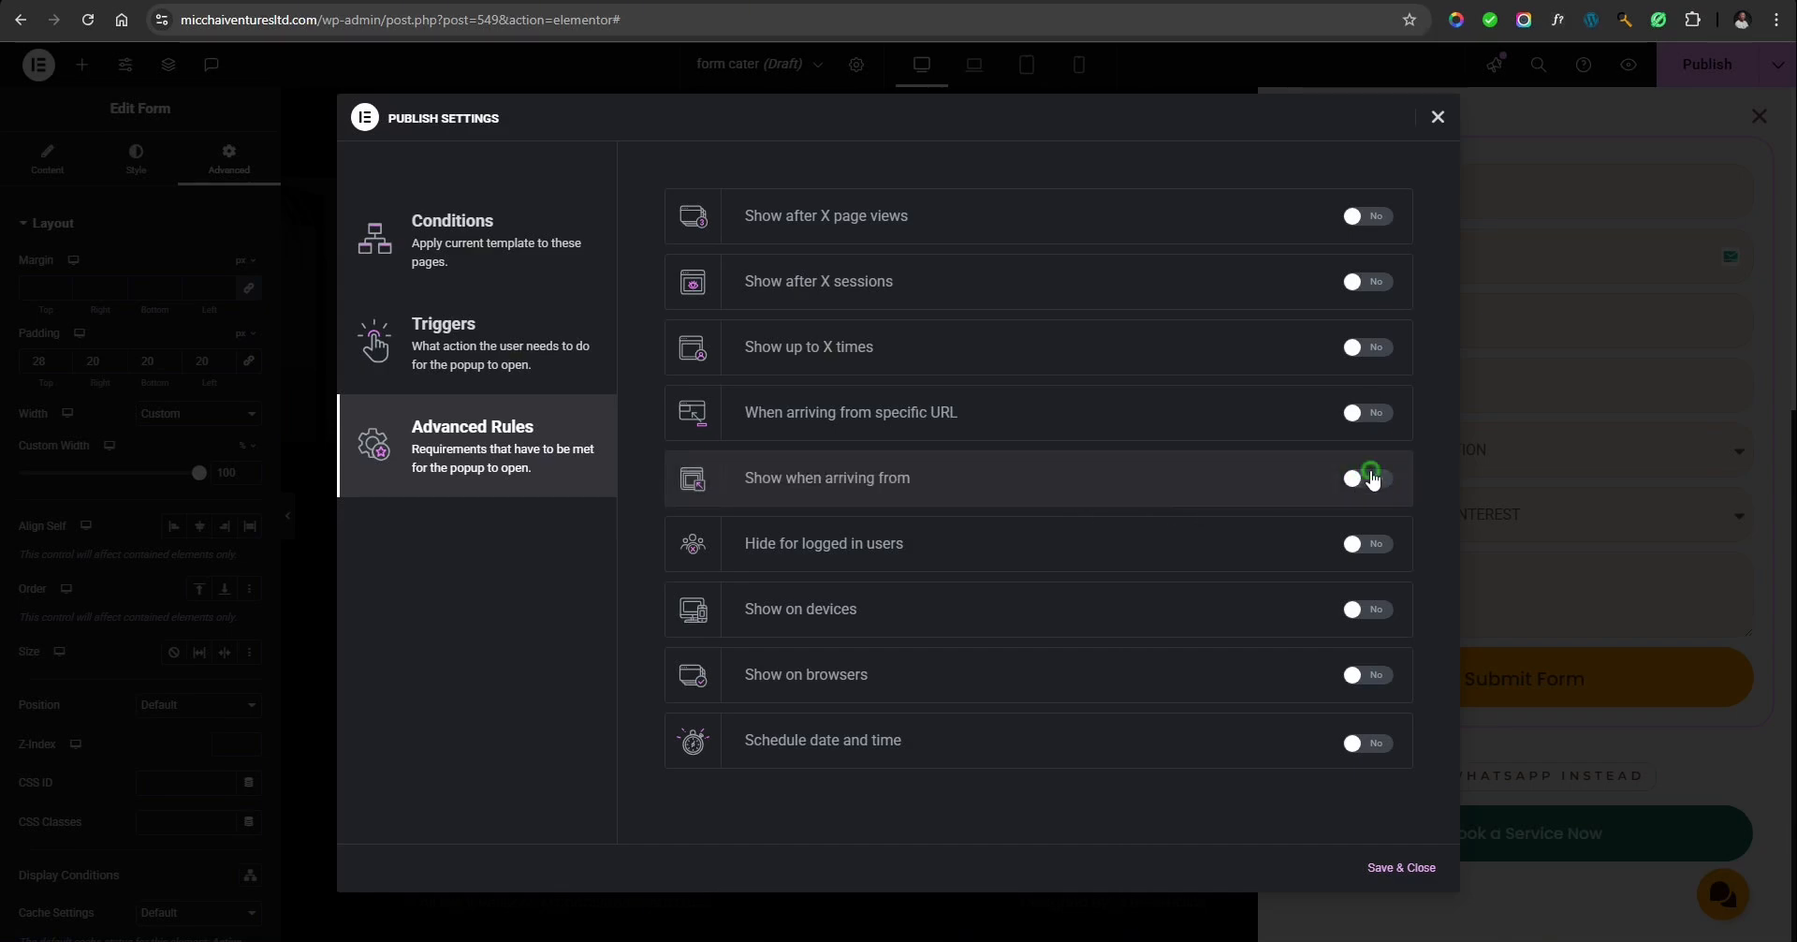
pyautogui.click(1371, 479)
pyautogui.click(1076, 480)
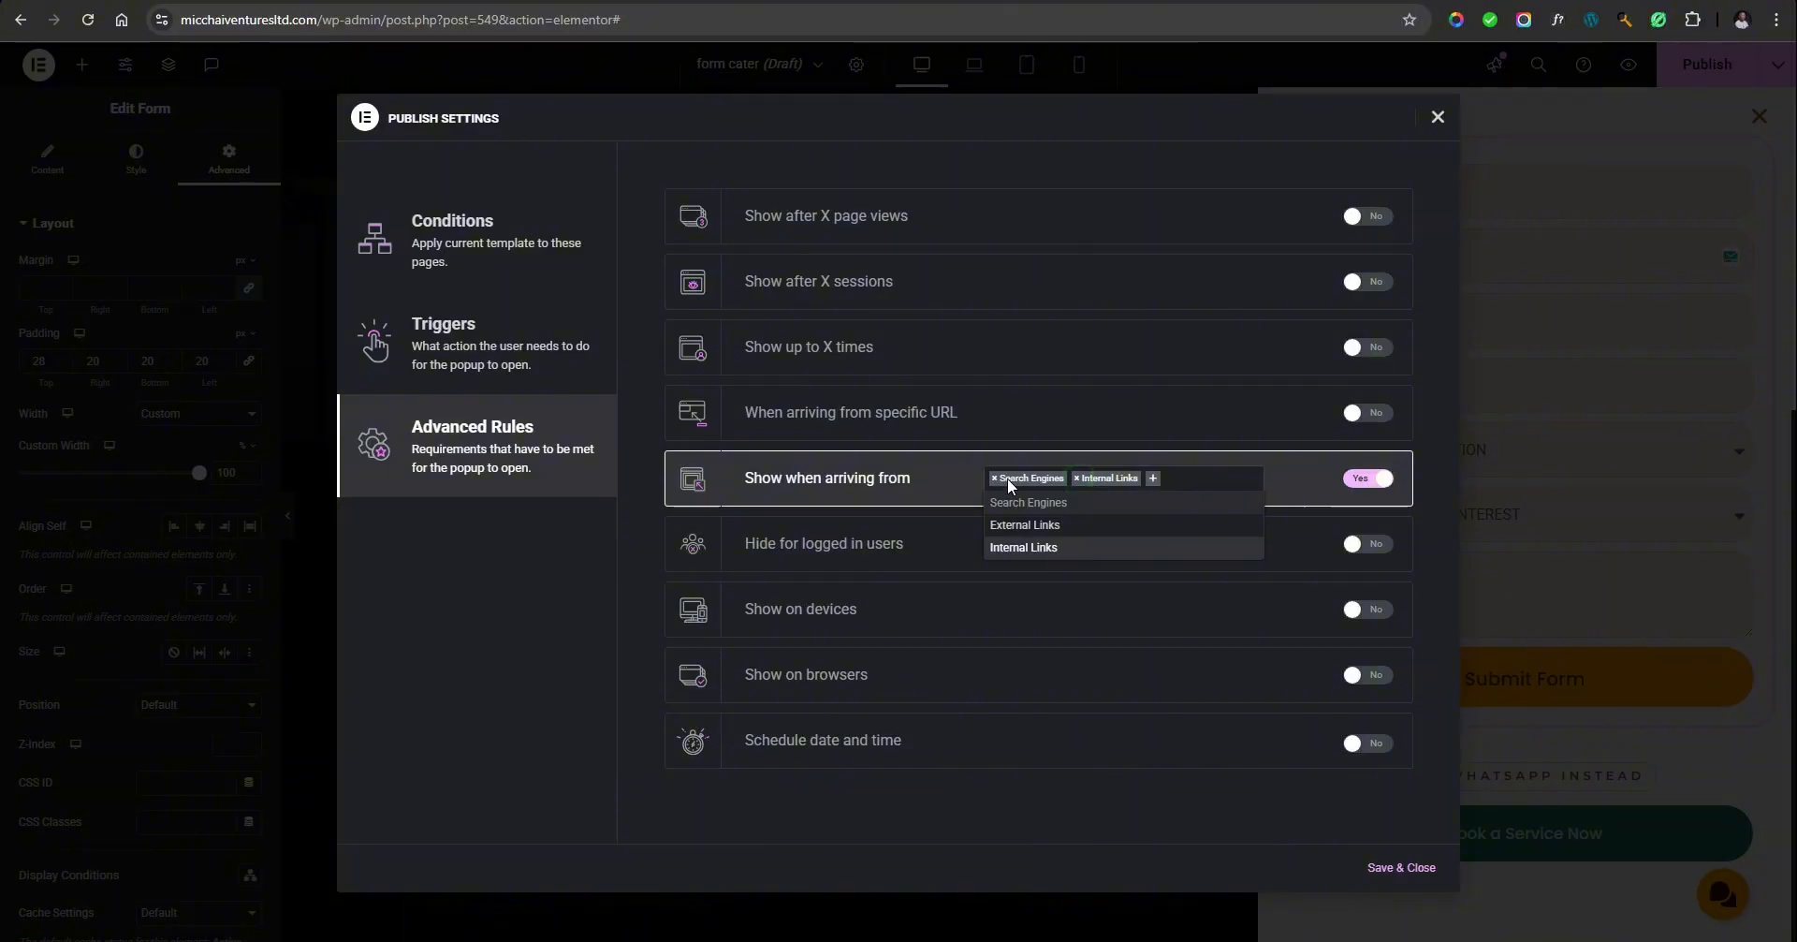
pyautogui.click(994, 478)
pyautogui.click(1366, 482)
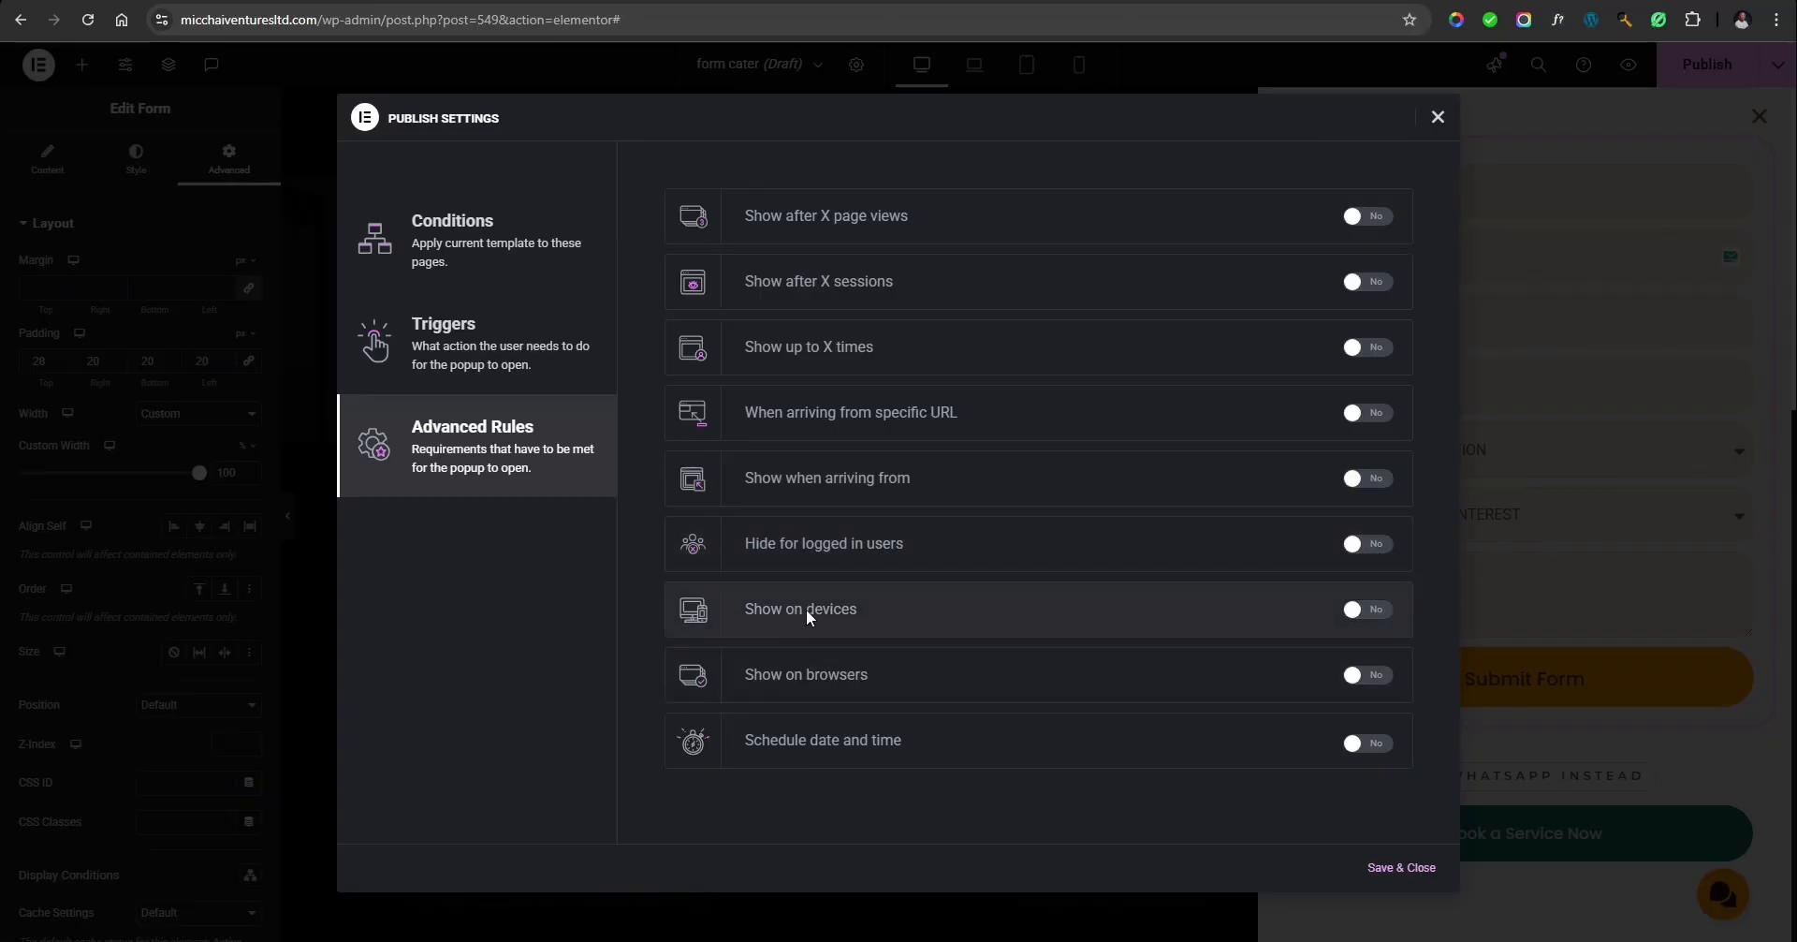
# Try the Show on devices rule and the Show on browsers rule with a Custom browser selection, turning each off again.
pyautogui.click(1367, 610)
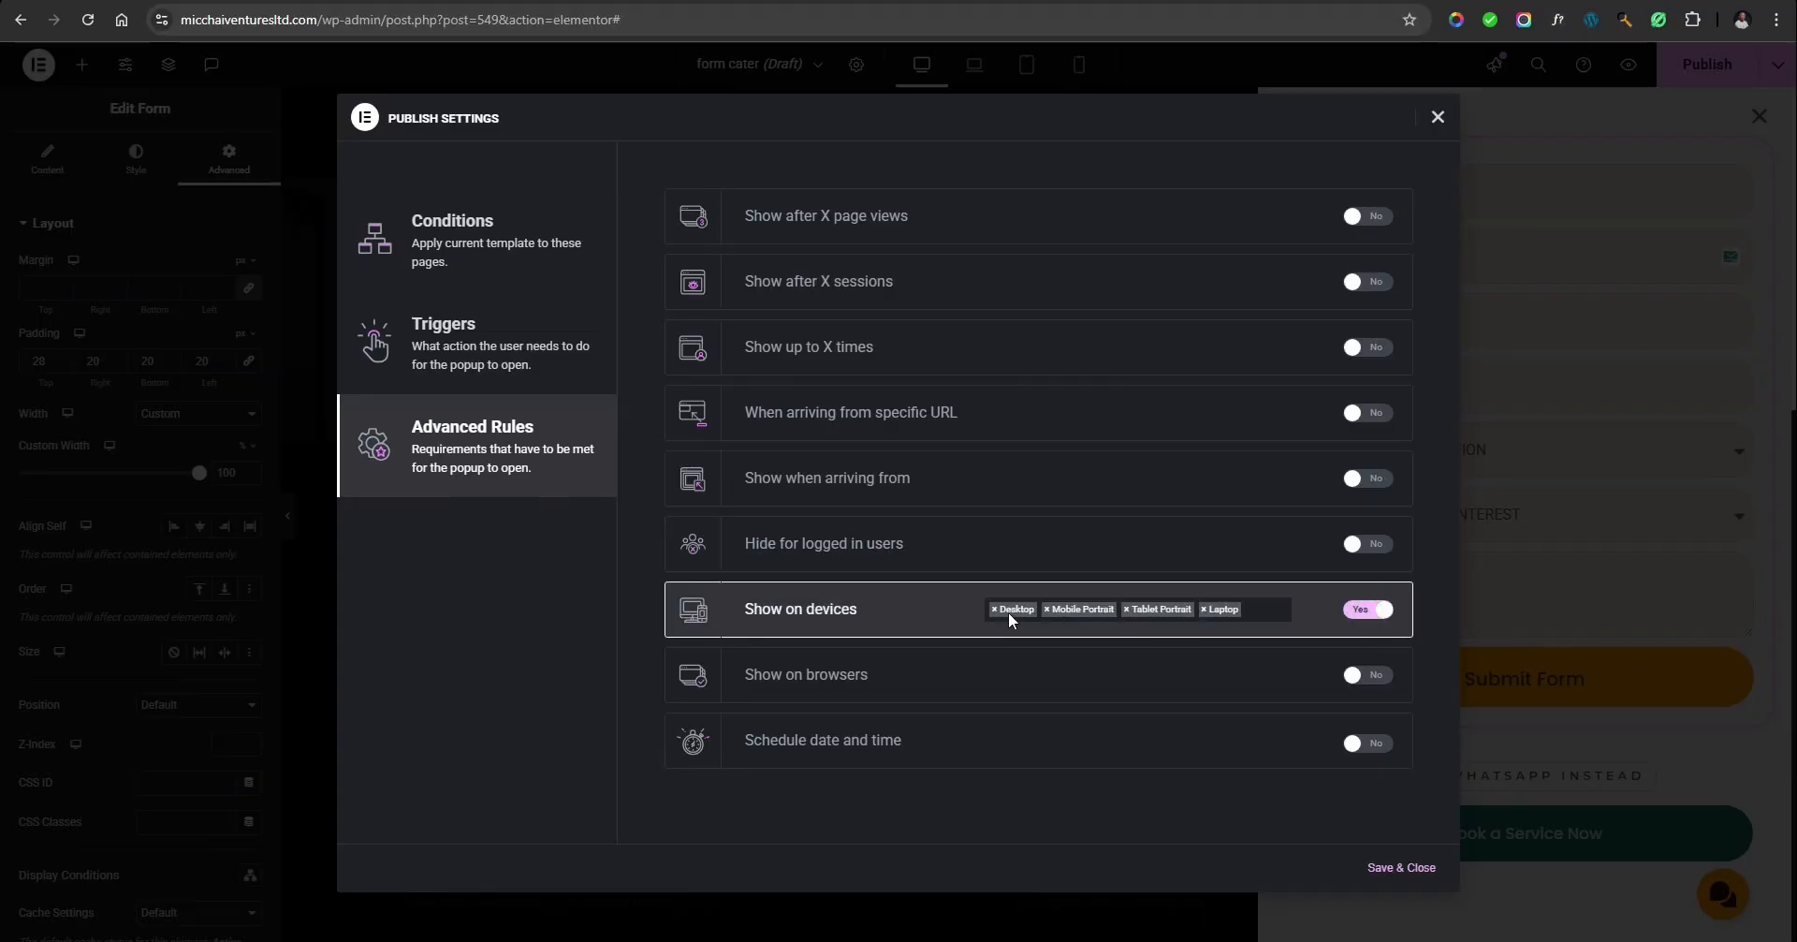
pyautogui.click(1365, 611)
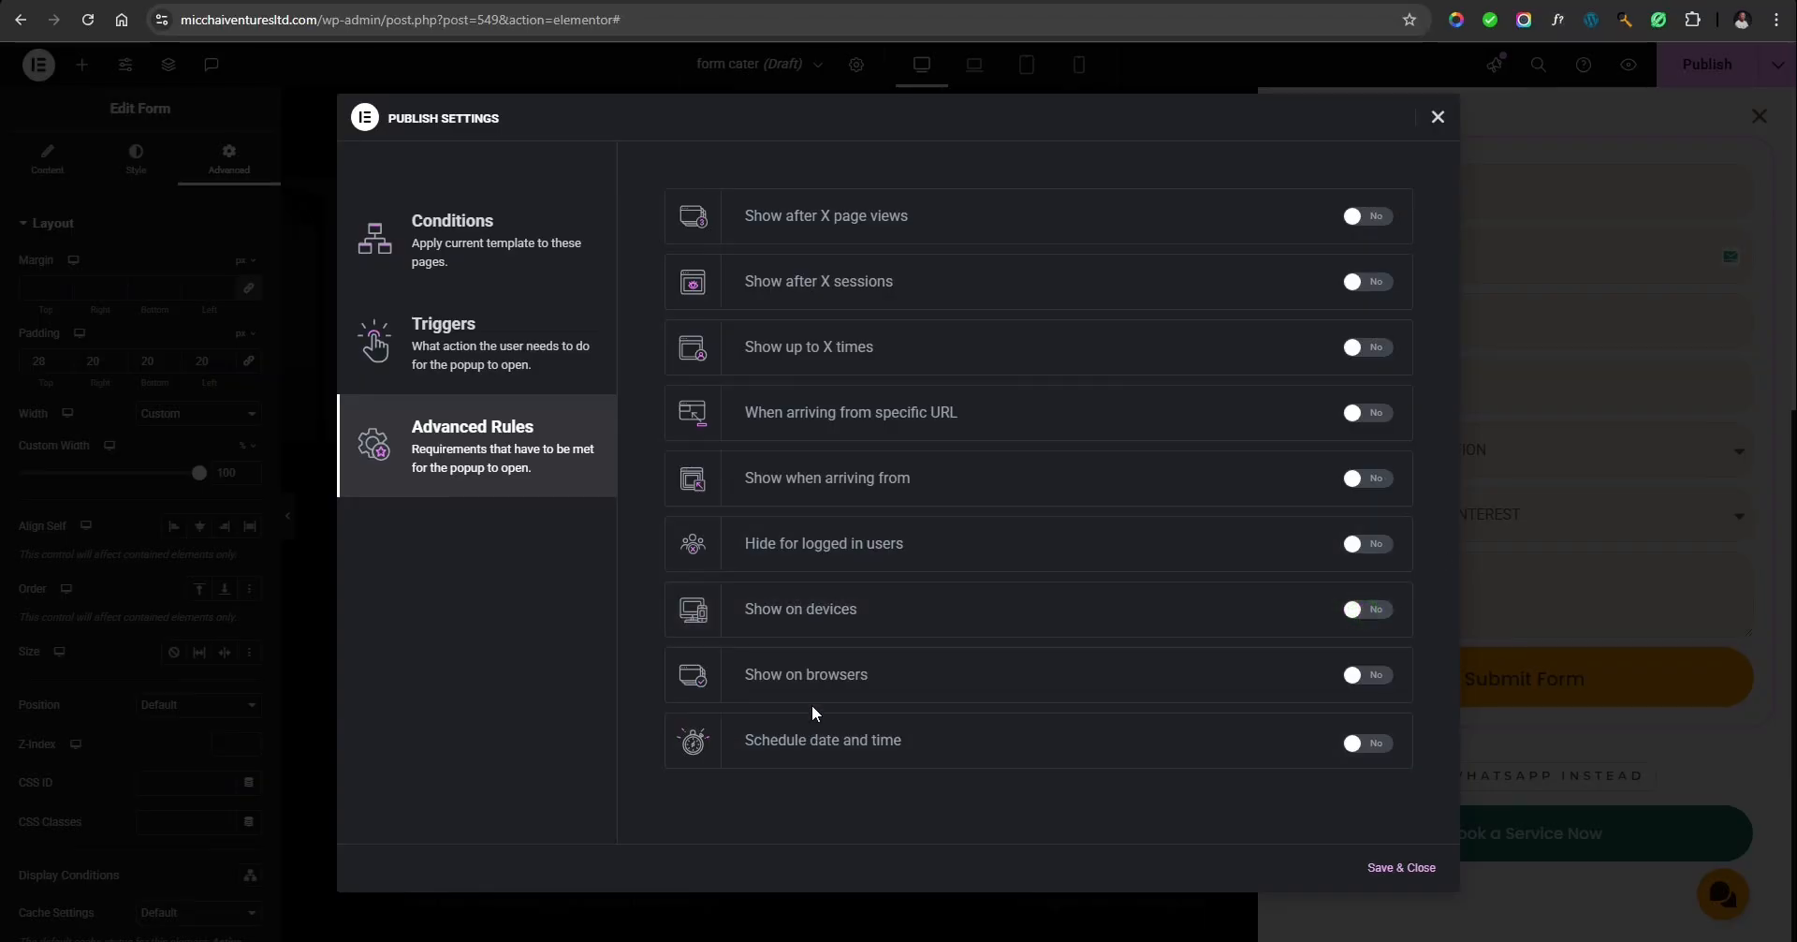
pyautogui.click(1380, 680)
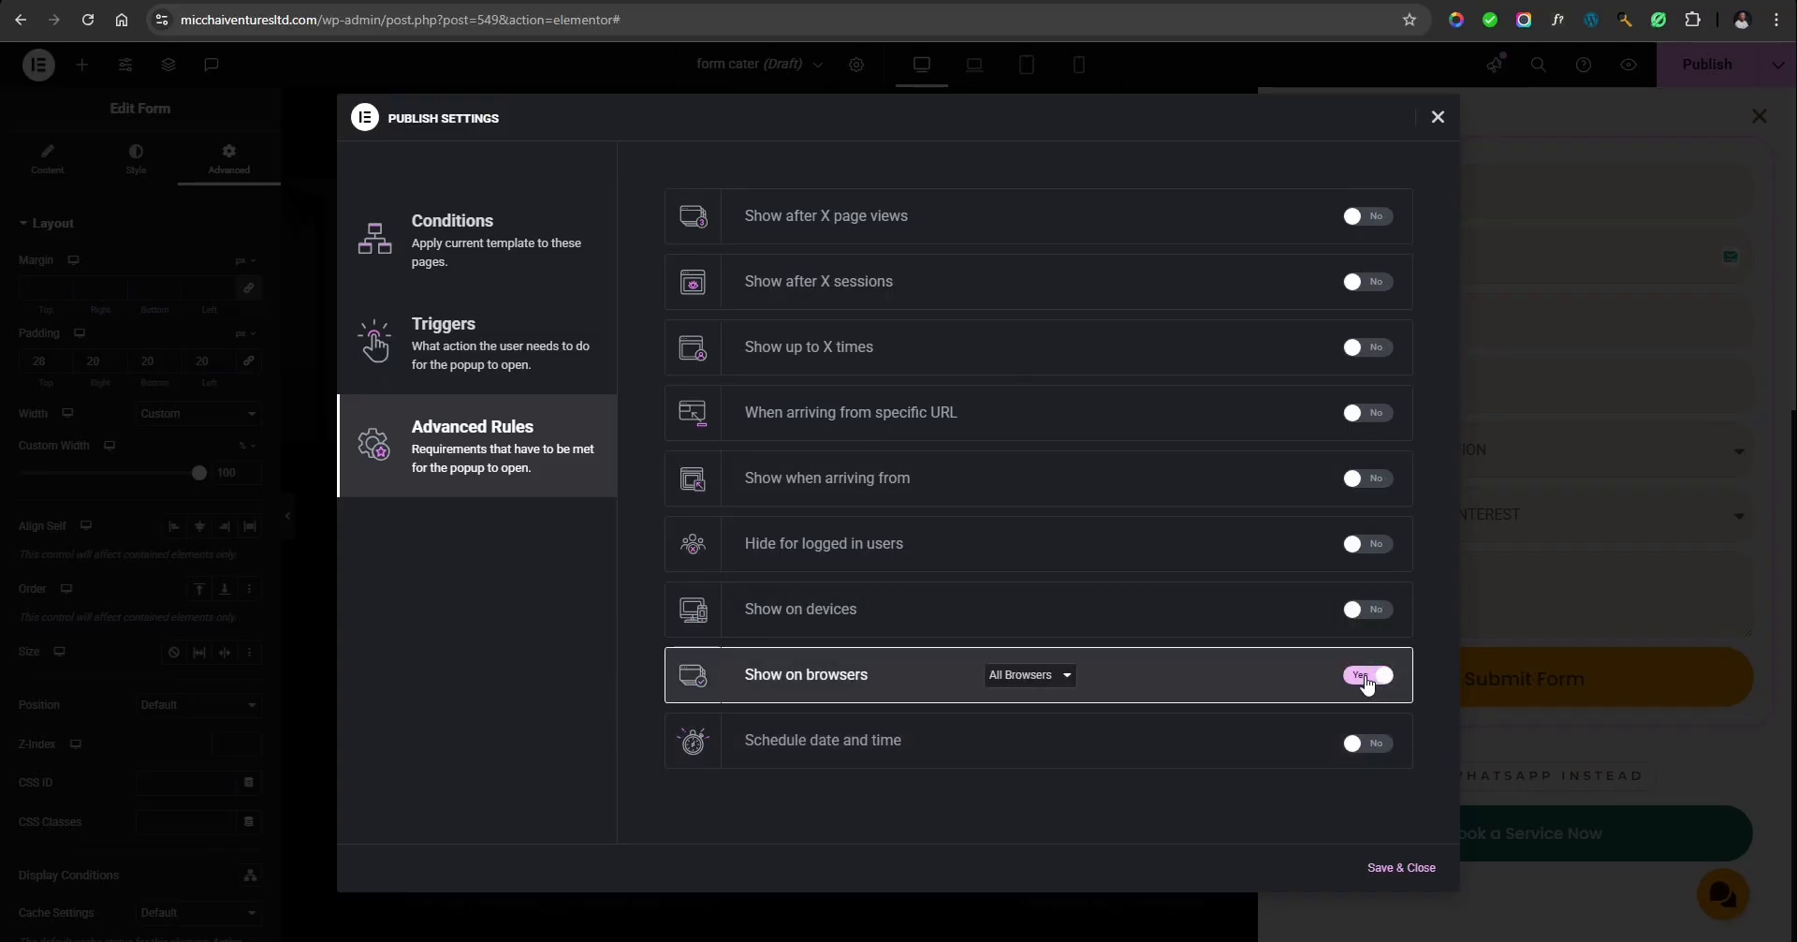
pyautogui.click(1063, 678)
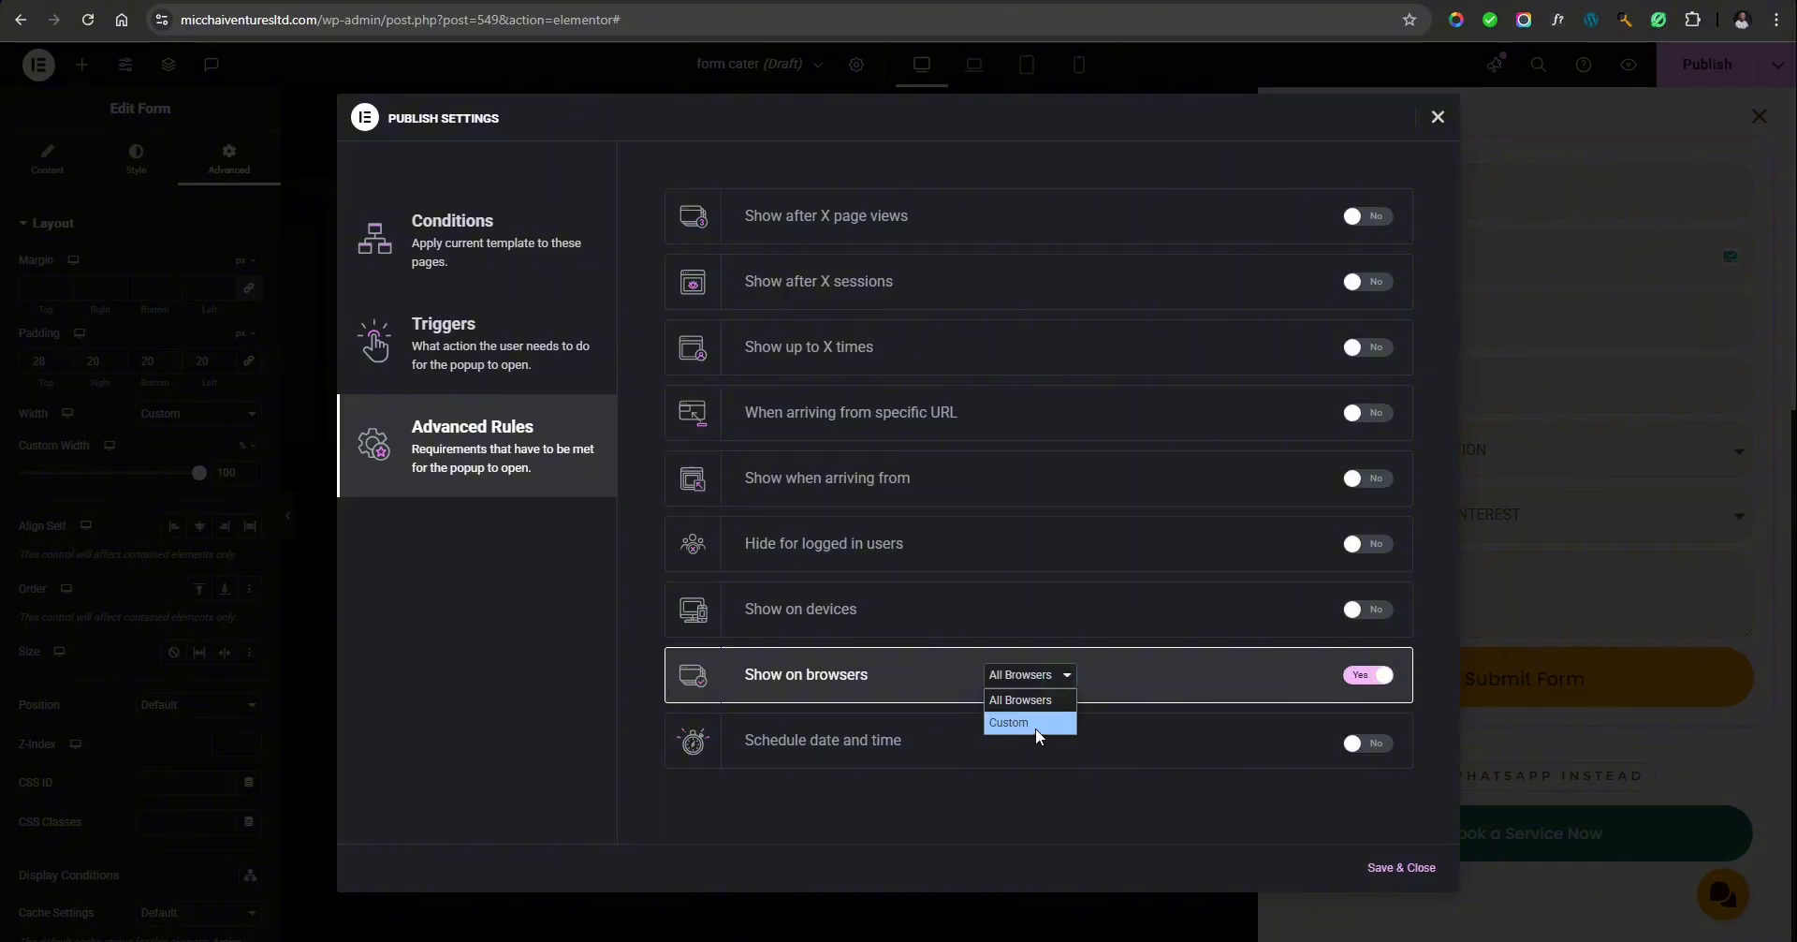
pyautogui.click(1035, 722)
pyautogui.click(1152, 675)
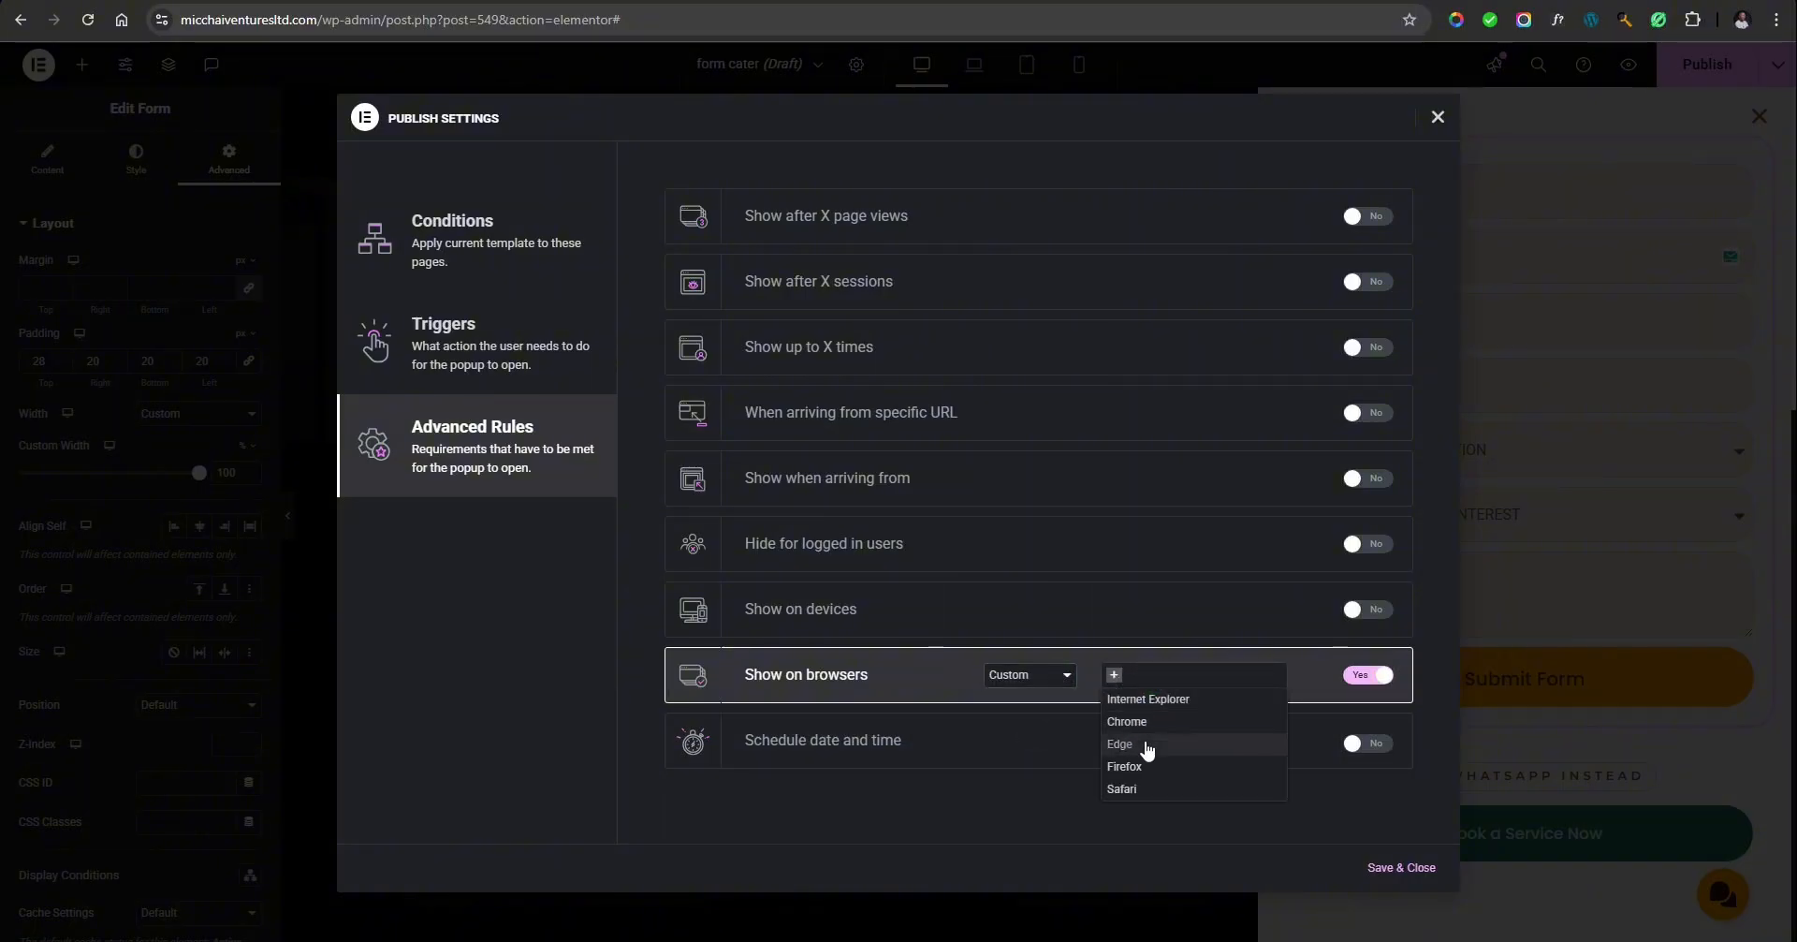
pyautogui.click(1368, 674)
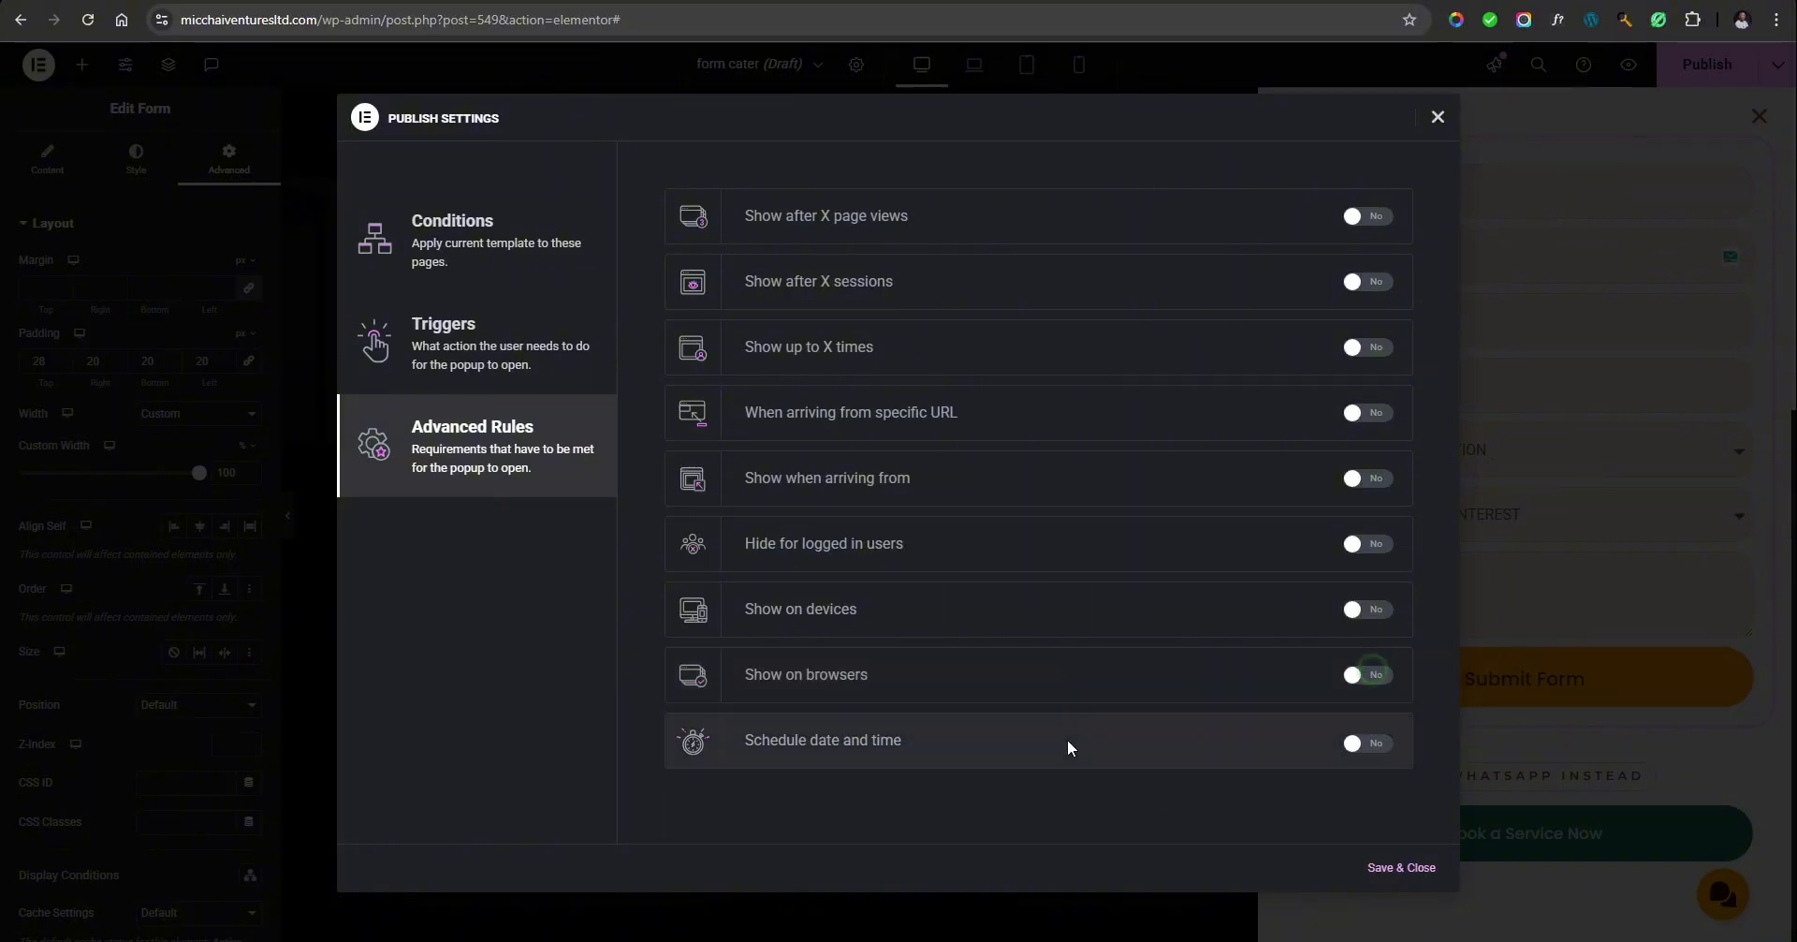
# Try the Schedule date and time rule with the Site timezone and start and end dates, plus Show up to X times, turning both off again.
pyautogui.click(1368, 743)
pyautogui.click(1000, 760)
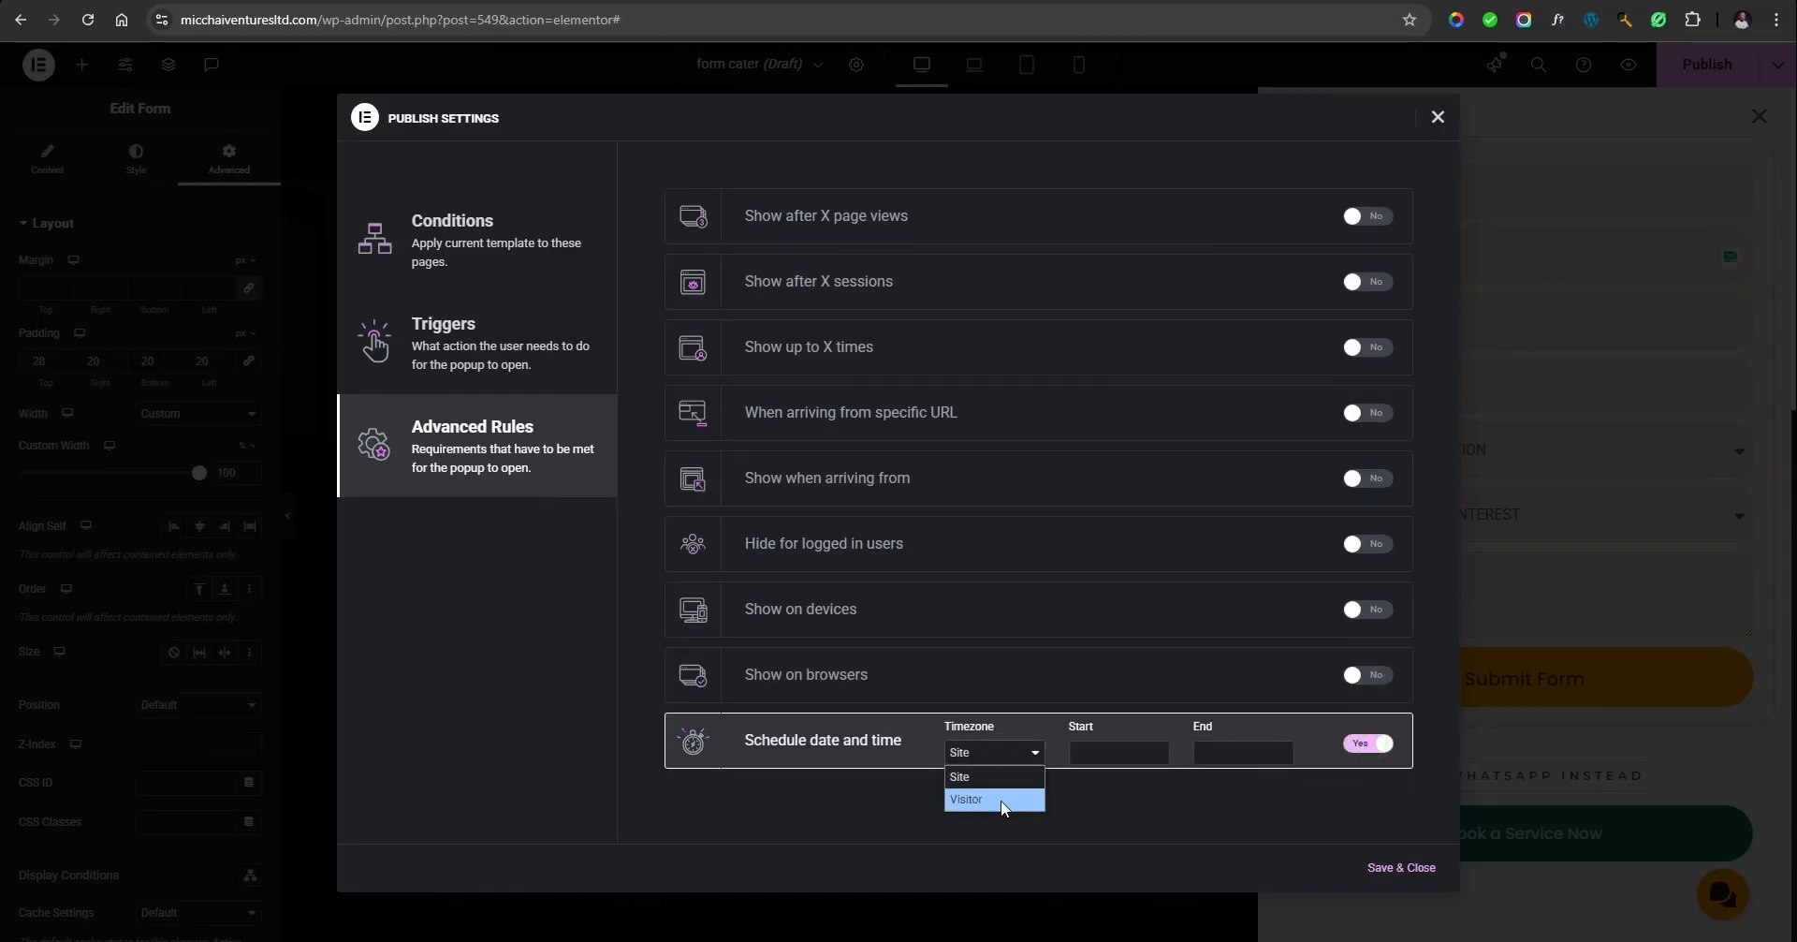
pyautogui.click(1003, 775)
pyautogui.click(1116, 752)
pyautogui.click(1129, 537)
pyautogui.click(1242, 756)
pyautogui.click(1295, 572)
pyautogui.click(1362, 746)
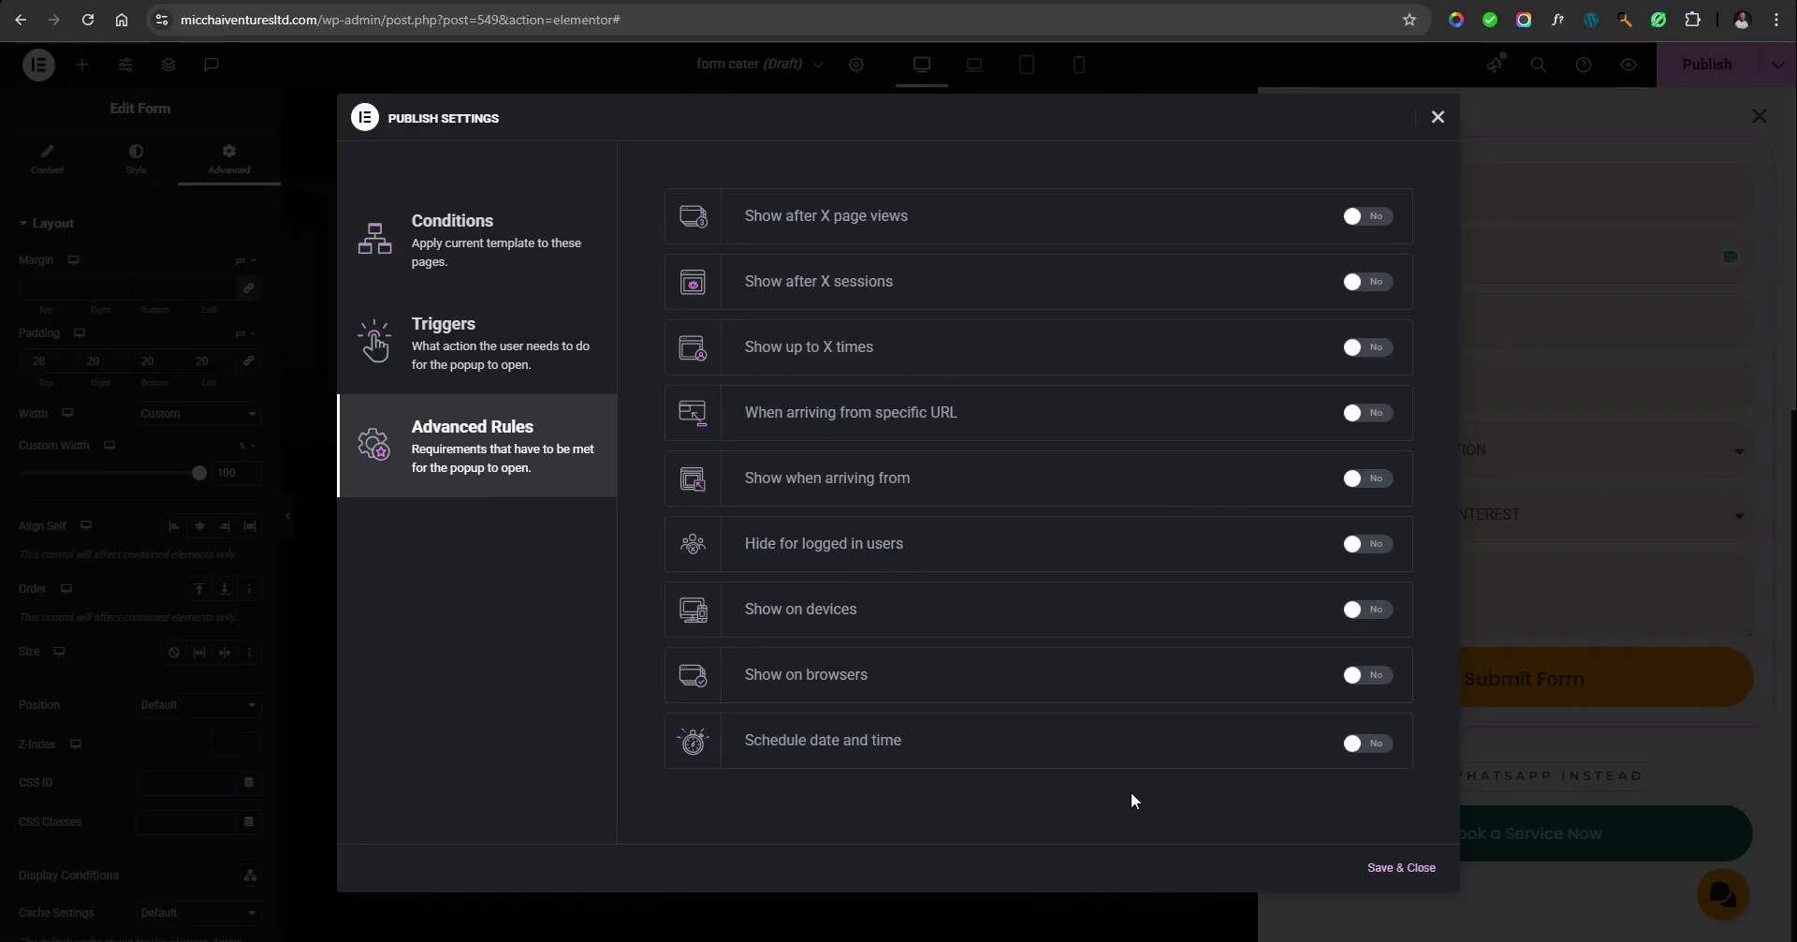
pyautogui.click(1372, 356)
pyautogui.click(1374, 353)
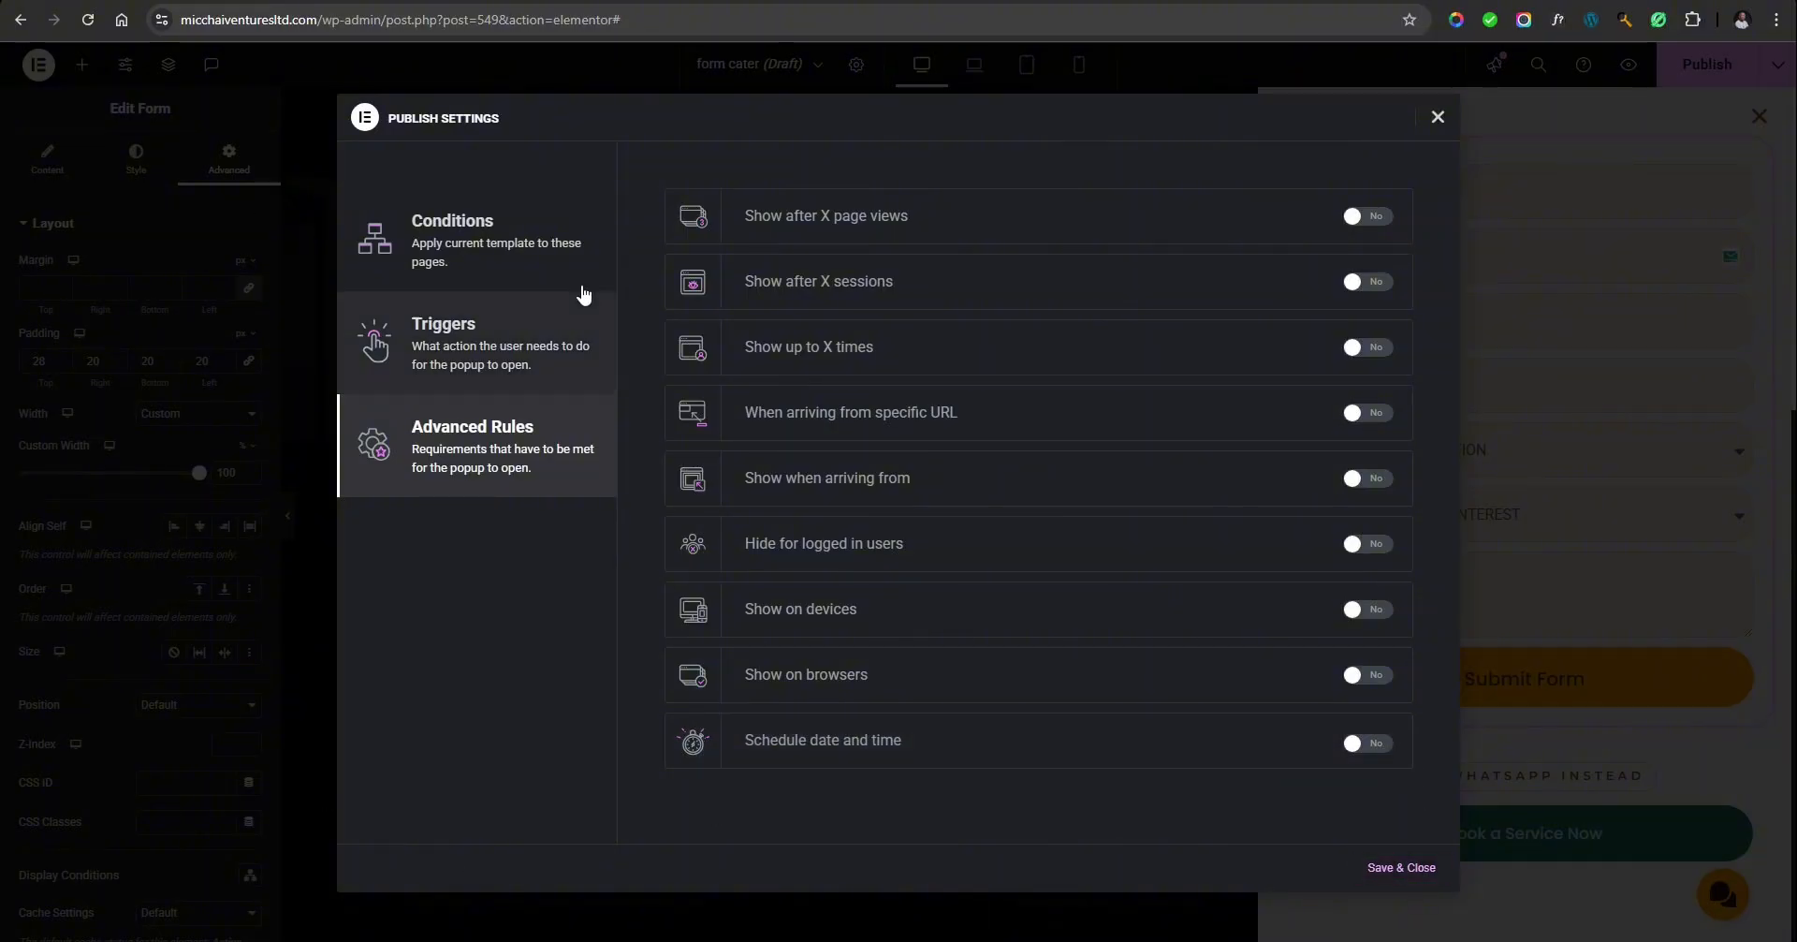
# Keep the Entire Site display condition with all triggers and advanced rules off, and save and close the publish settings.
pyautogui.click(505, 258)
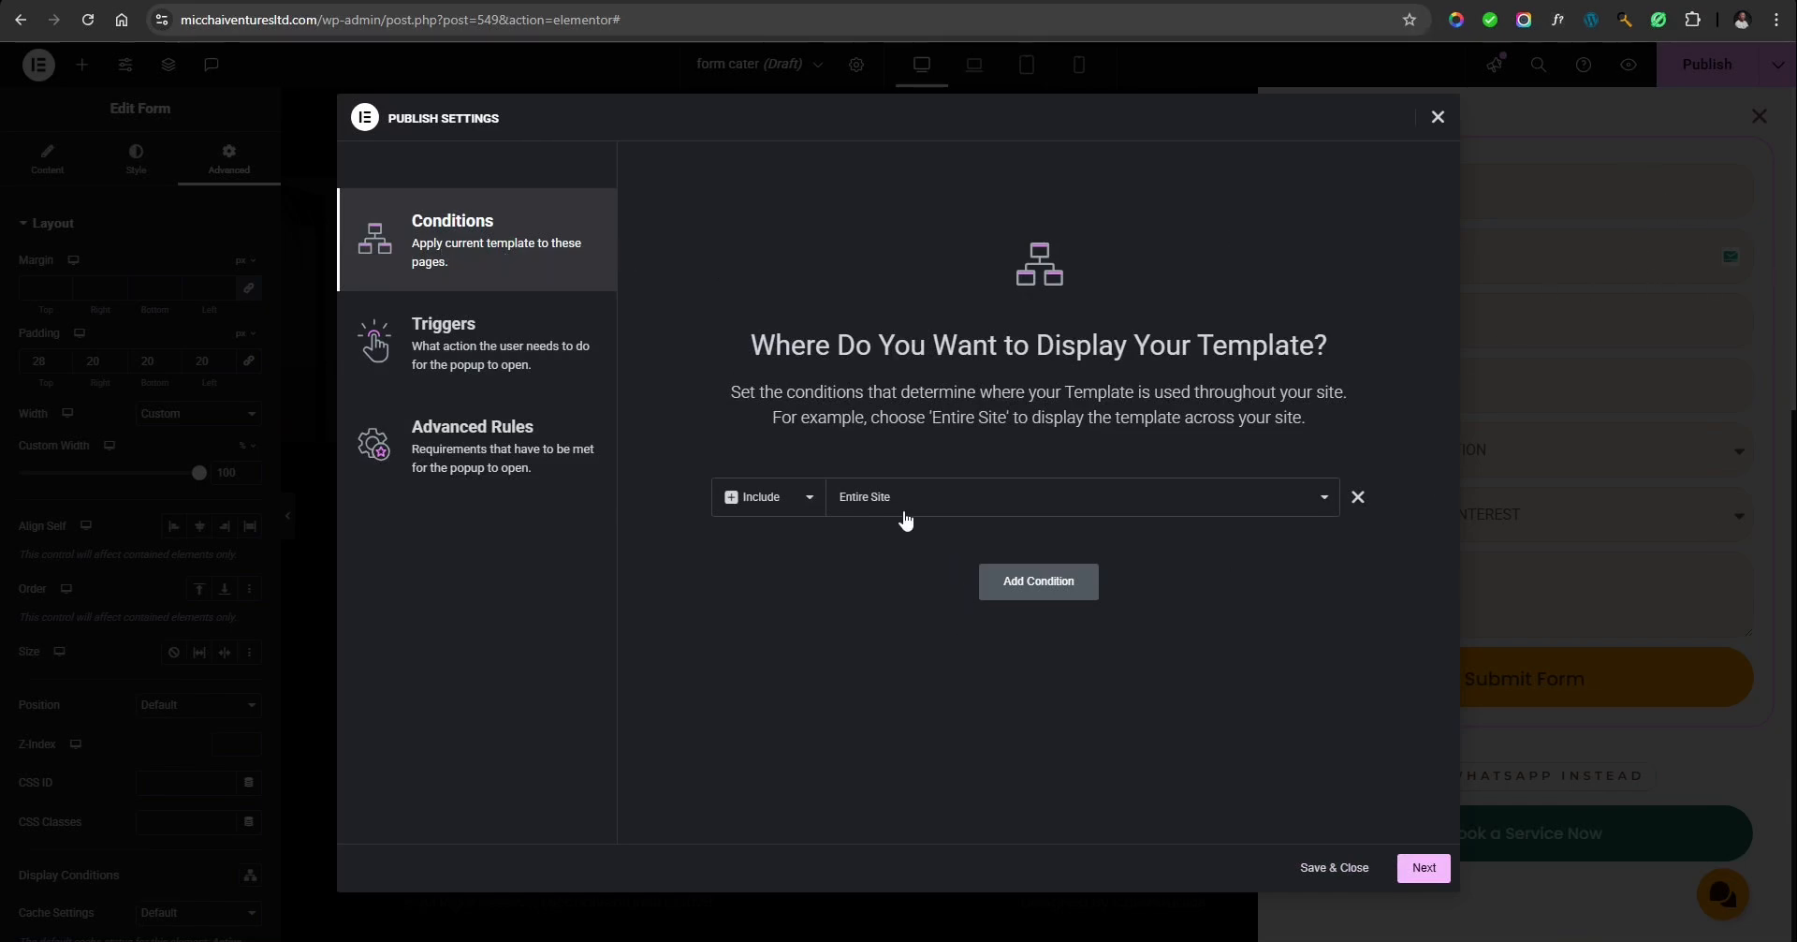
pyautogui.click(1426, 869)
pyautogui.click(1426, 868)
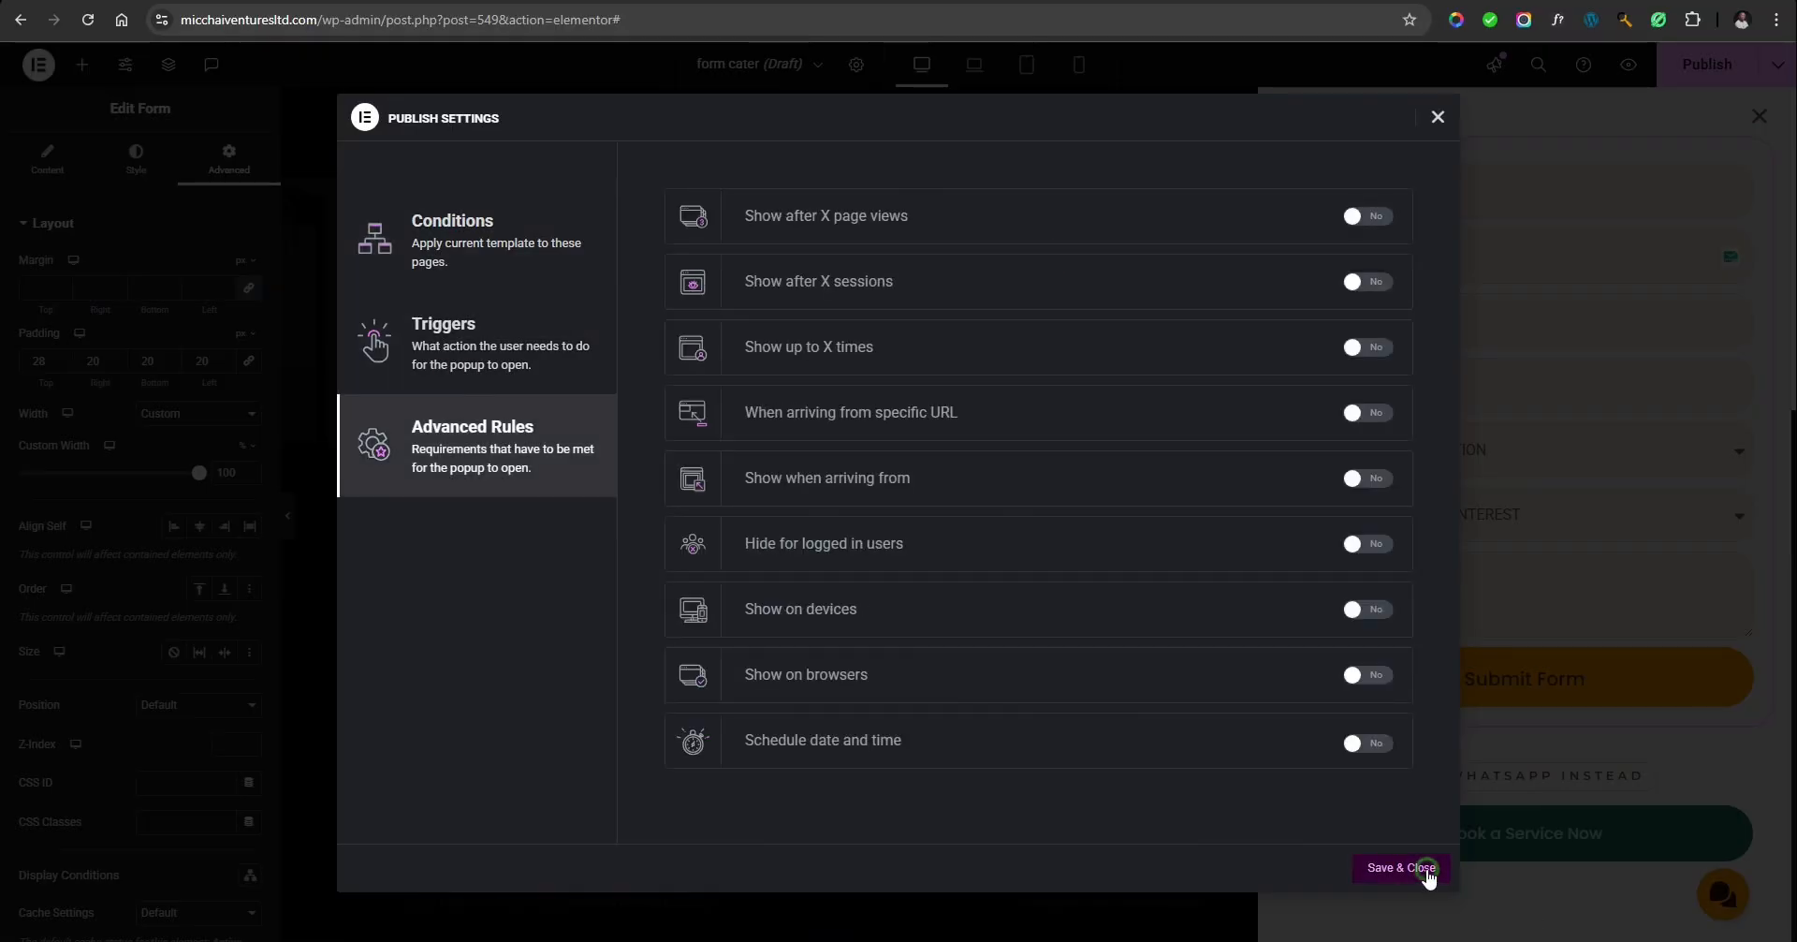
pyautogui.click(1426, 868)
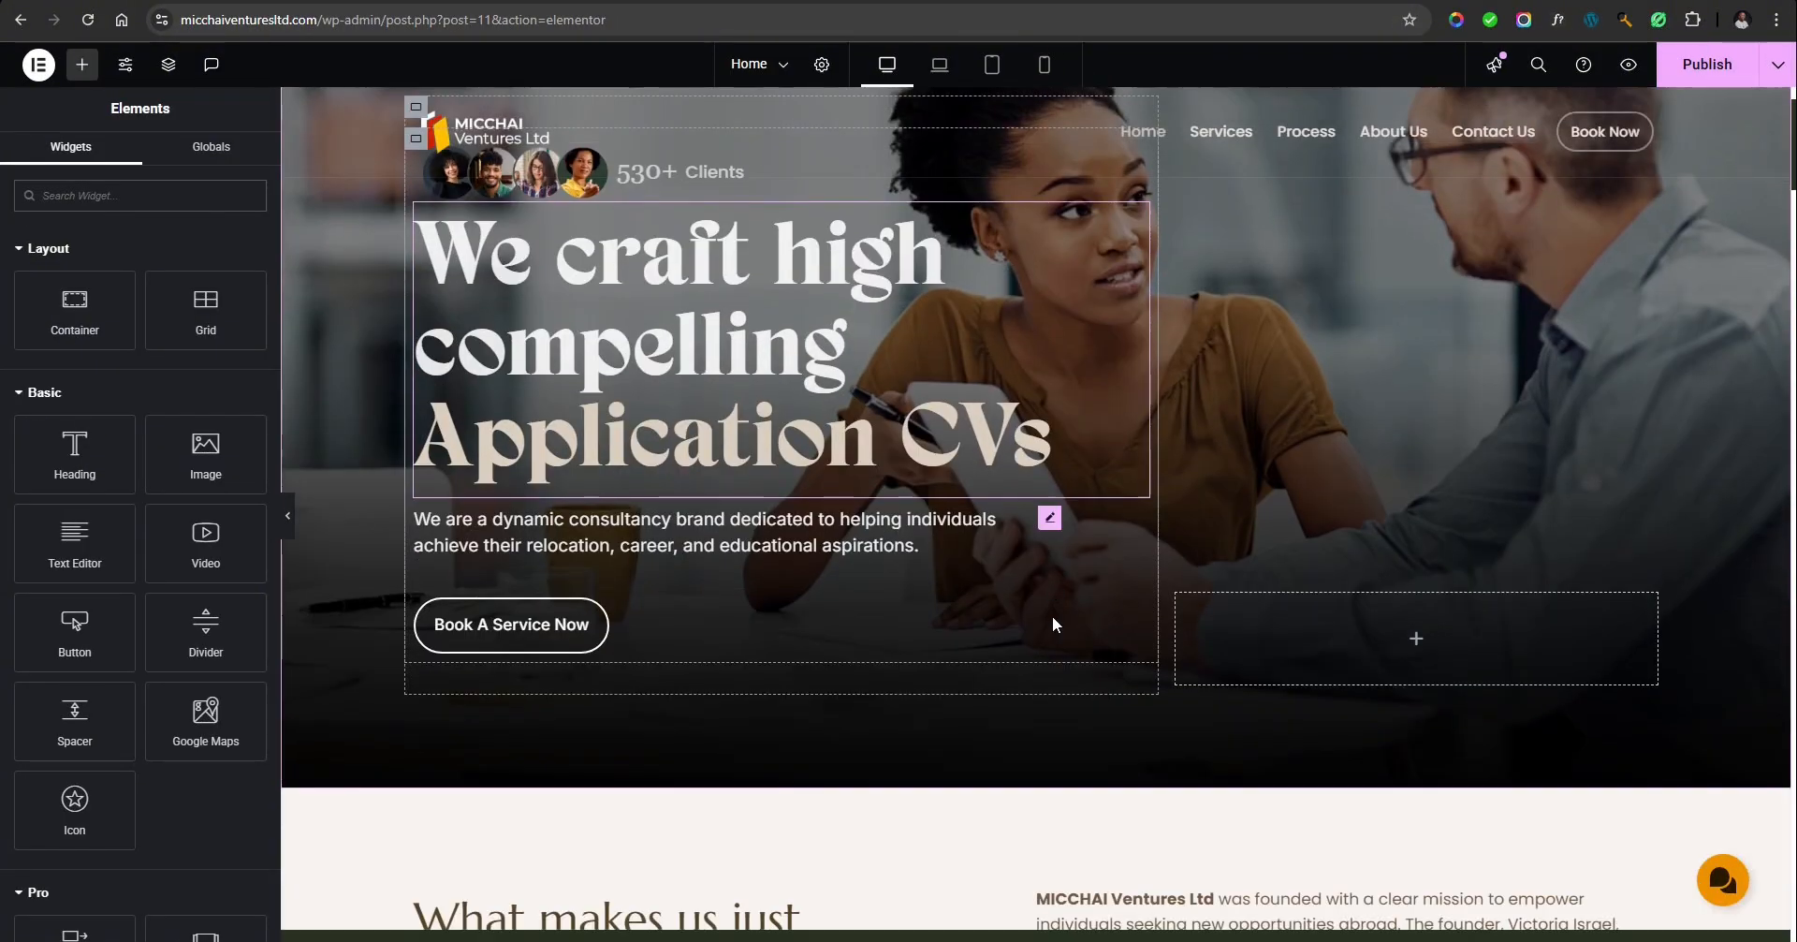
# Delete the green "Book a Service Now" button and the "Use WhatsApp instead" label from the popup, and publish the update.
pyautogui.scroll(-3, 1052, 615)
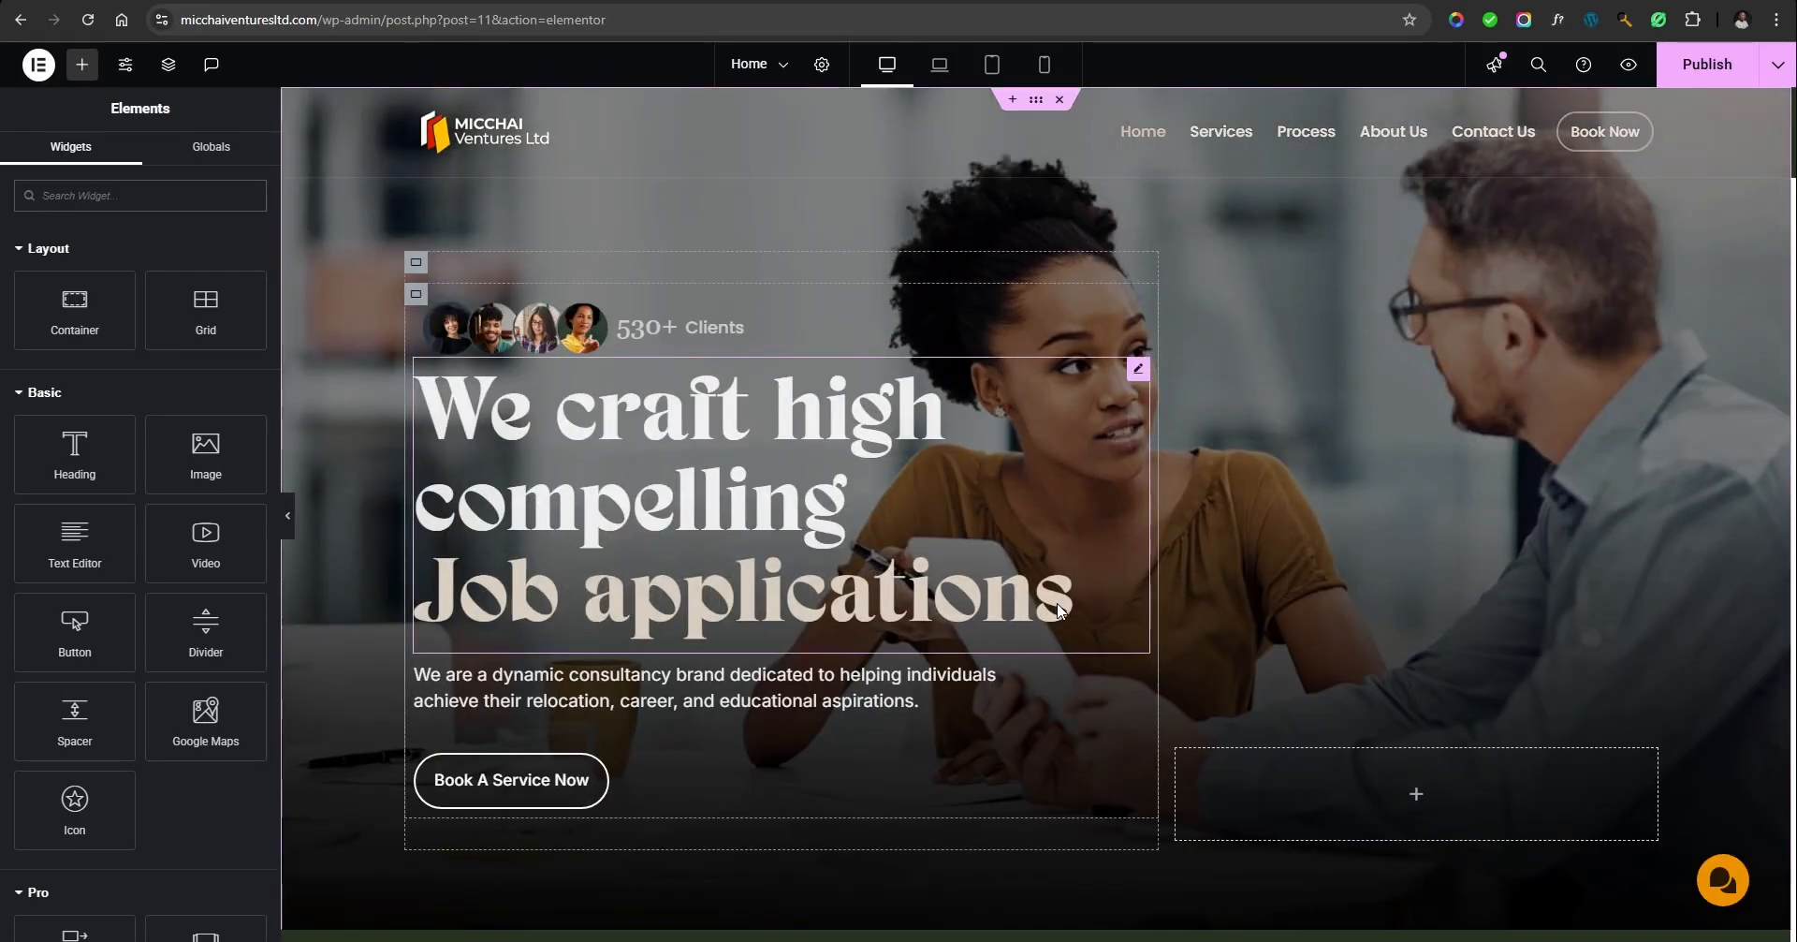
pyautogui.scroll(-5, 1058, 610)
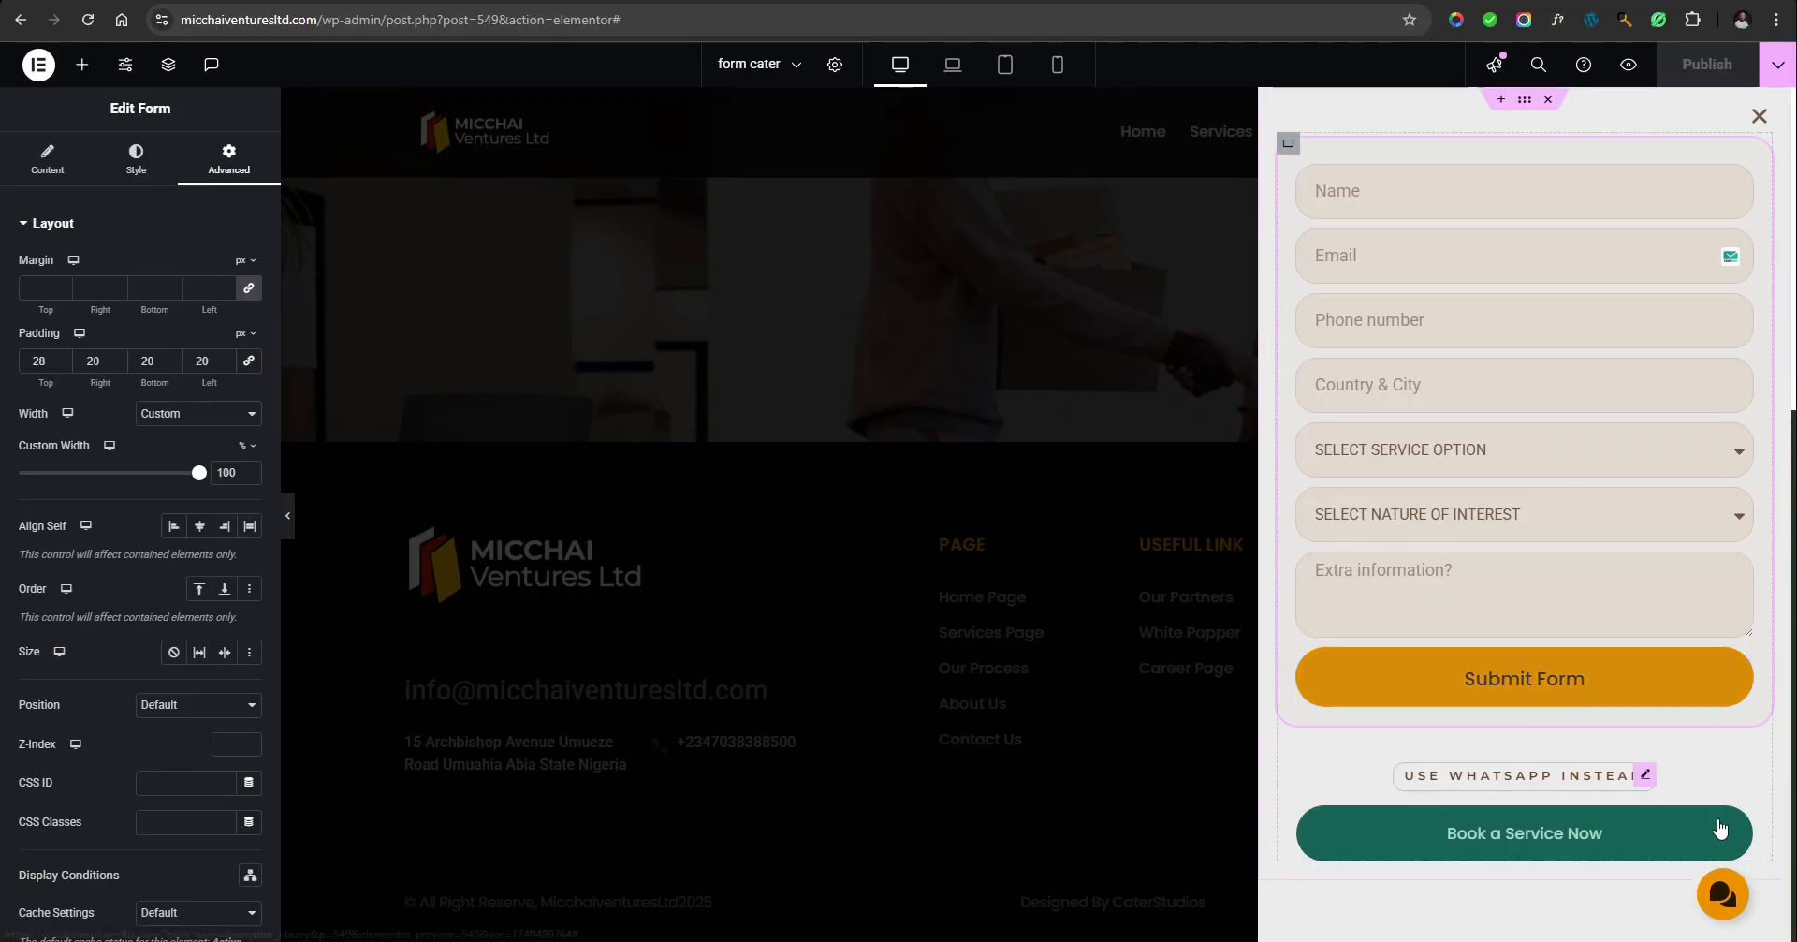
pyautogui.rightClick(1743, 814)
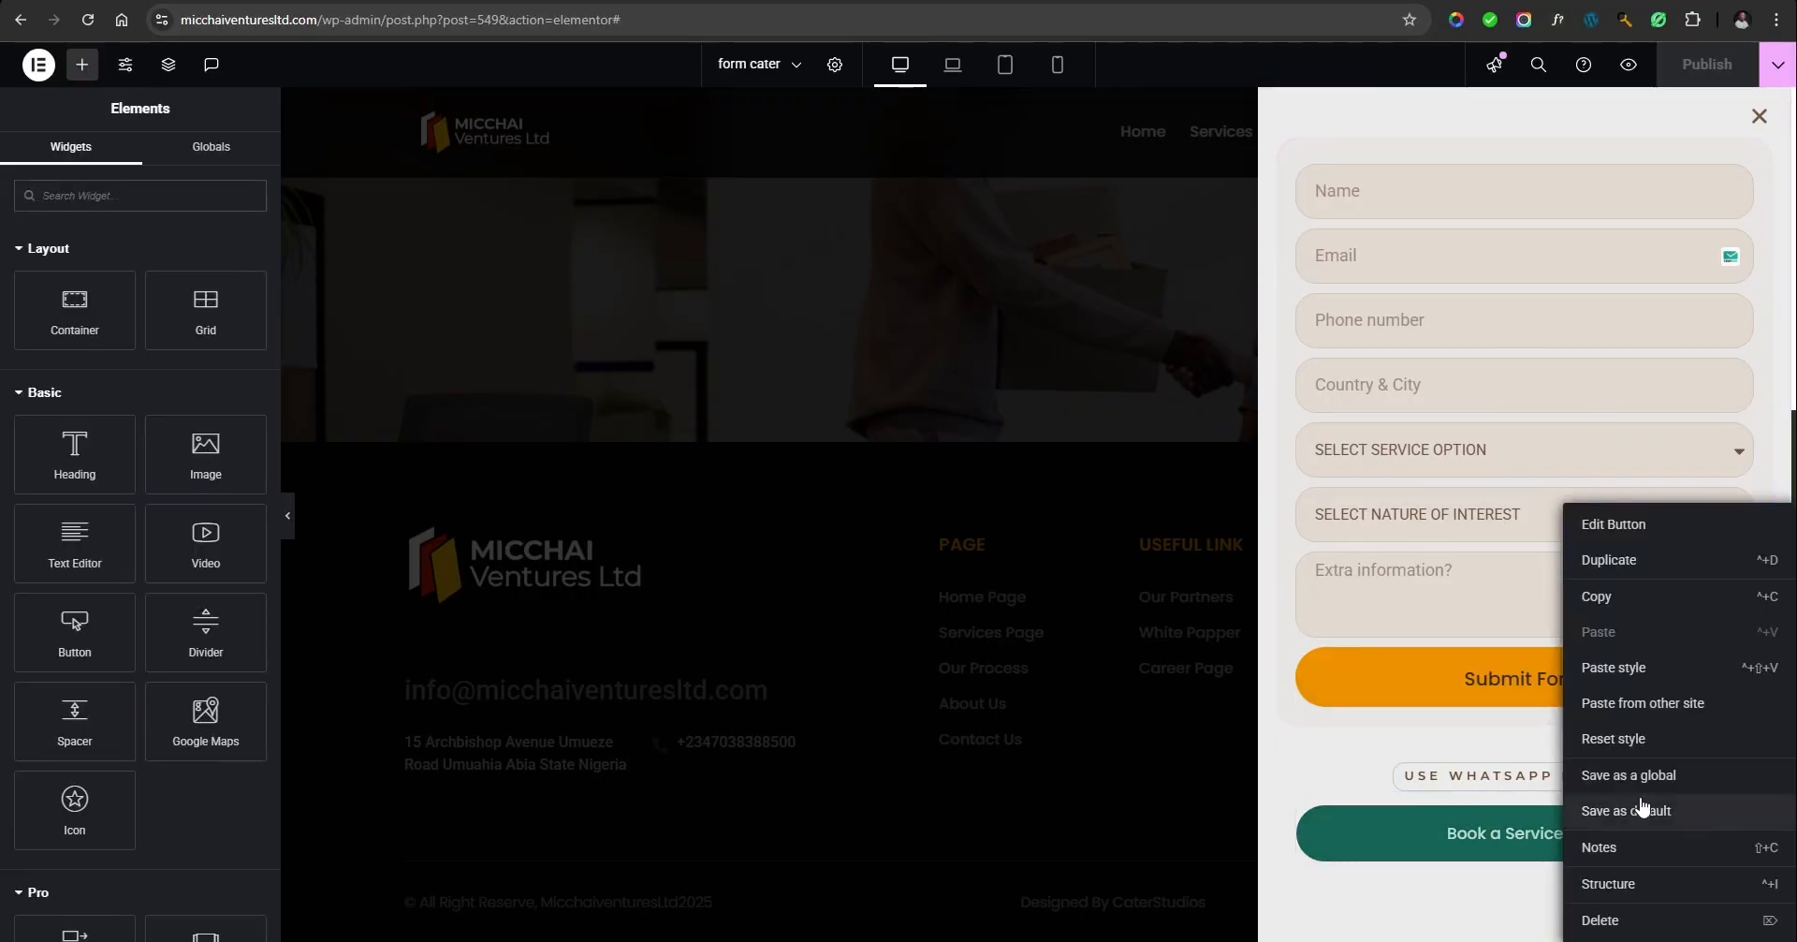
pyautogui.click(1613, 921)
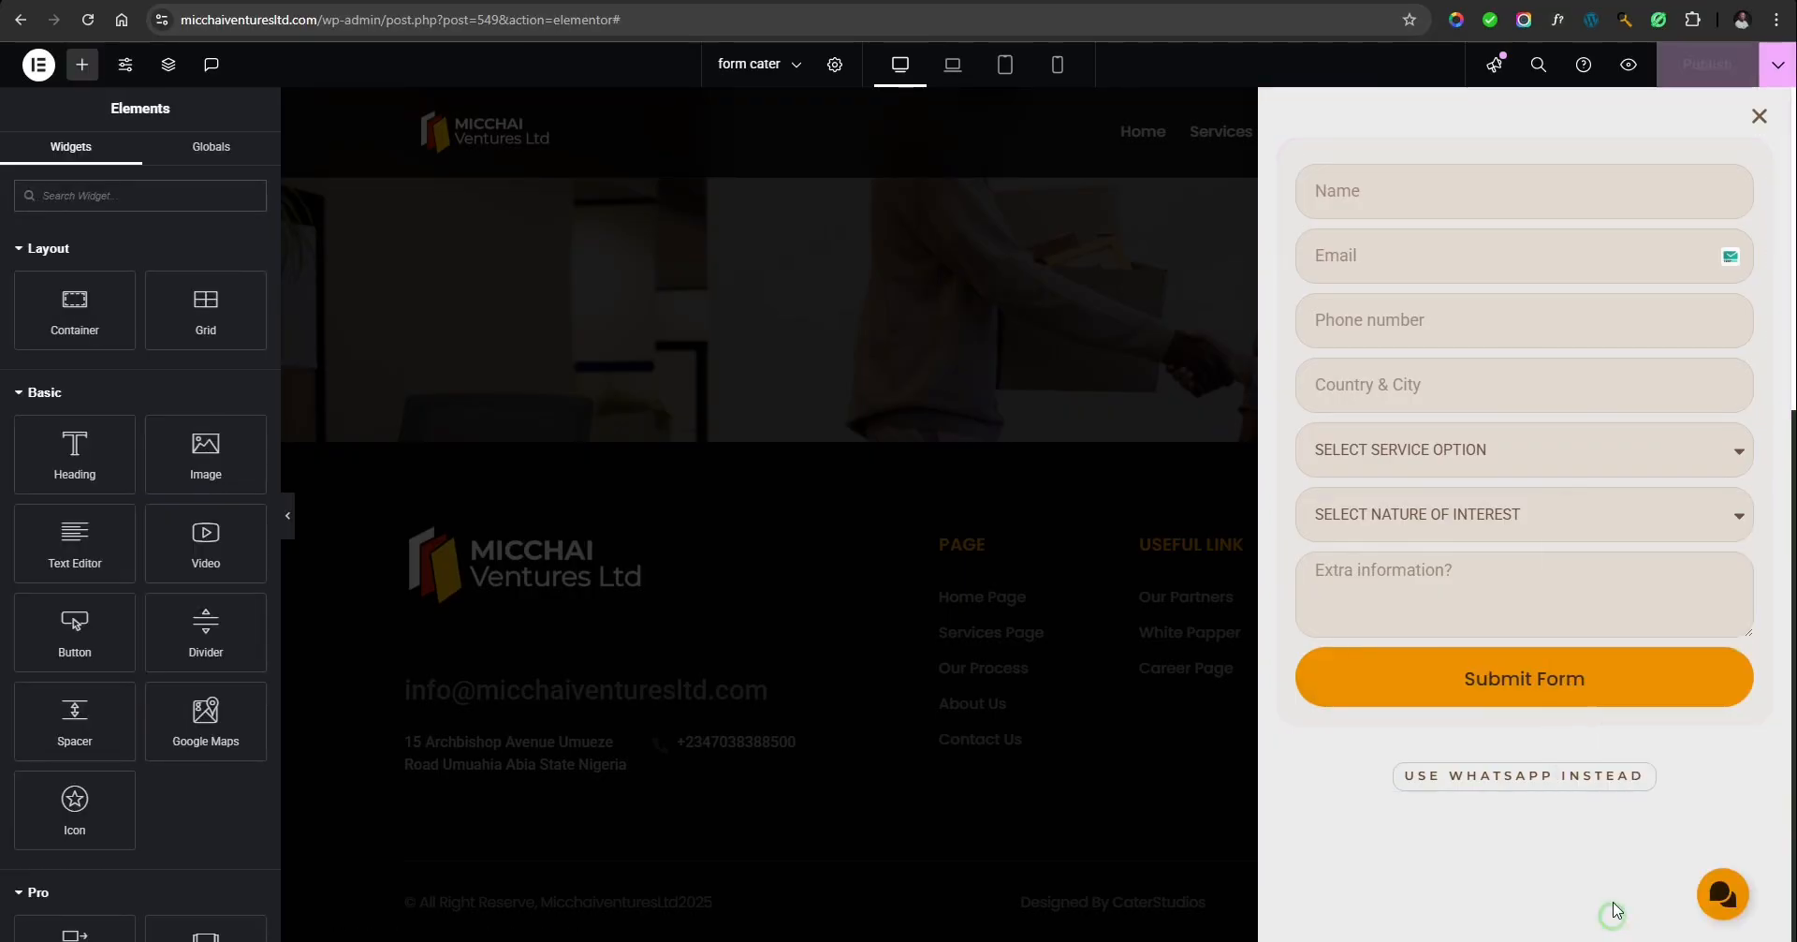
pyautogui.rightClick(1485, 785)
pyautogui.click(1545, 921)
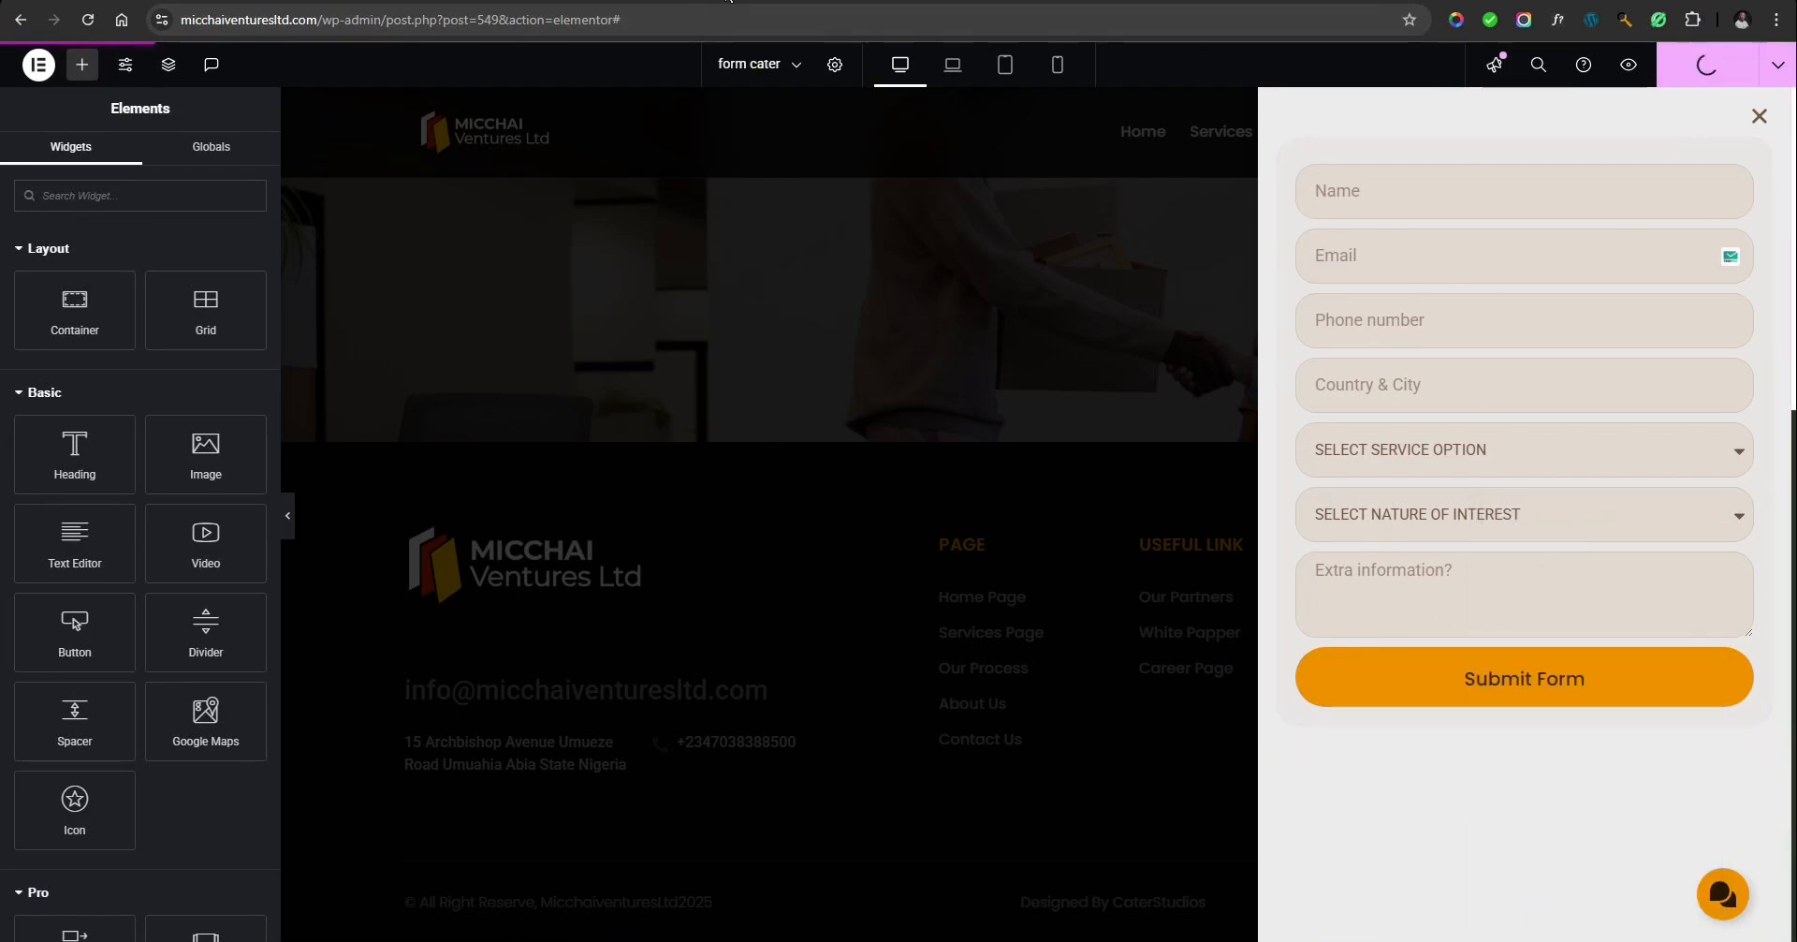
# Switch to the Home page editor and add a Button widget to the empty container in the hero section.
pyautogui.hotkey('ctrl', 'Tab')
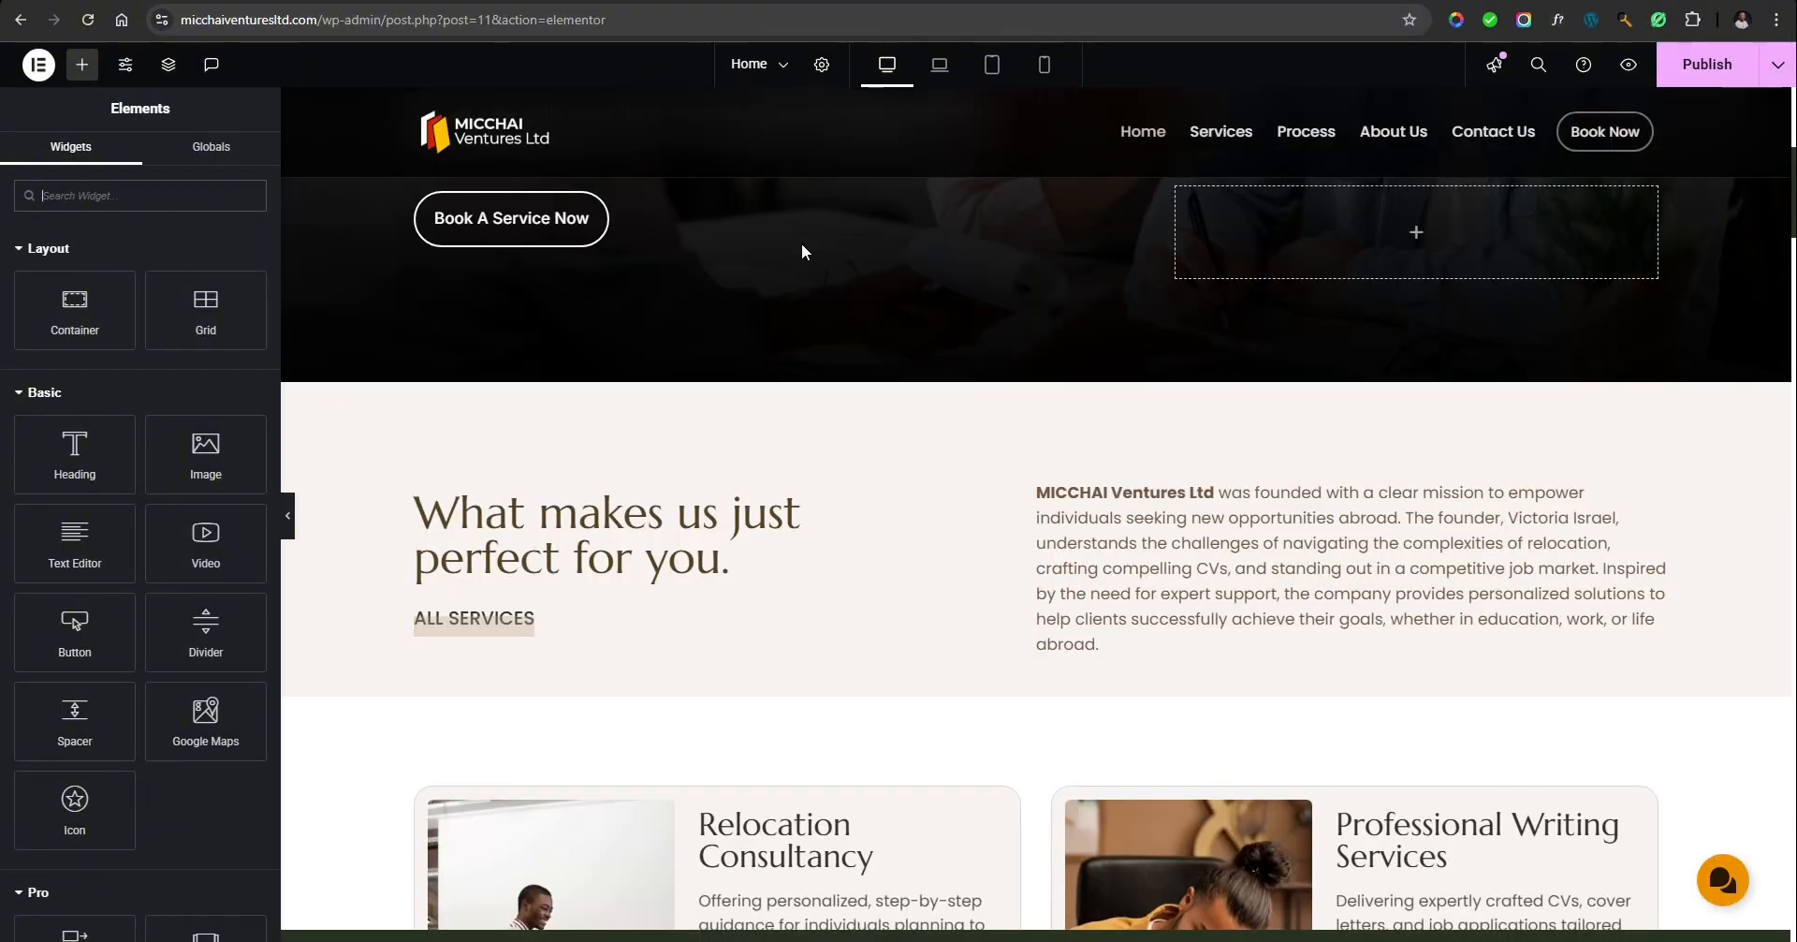
pyautogui.scroll(-3, 644, 256)
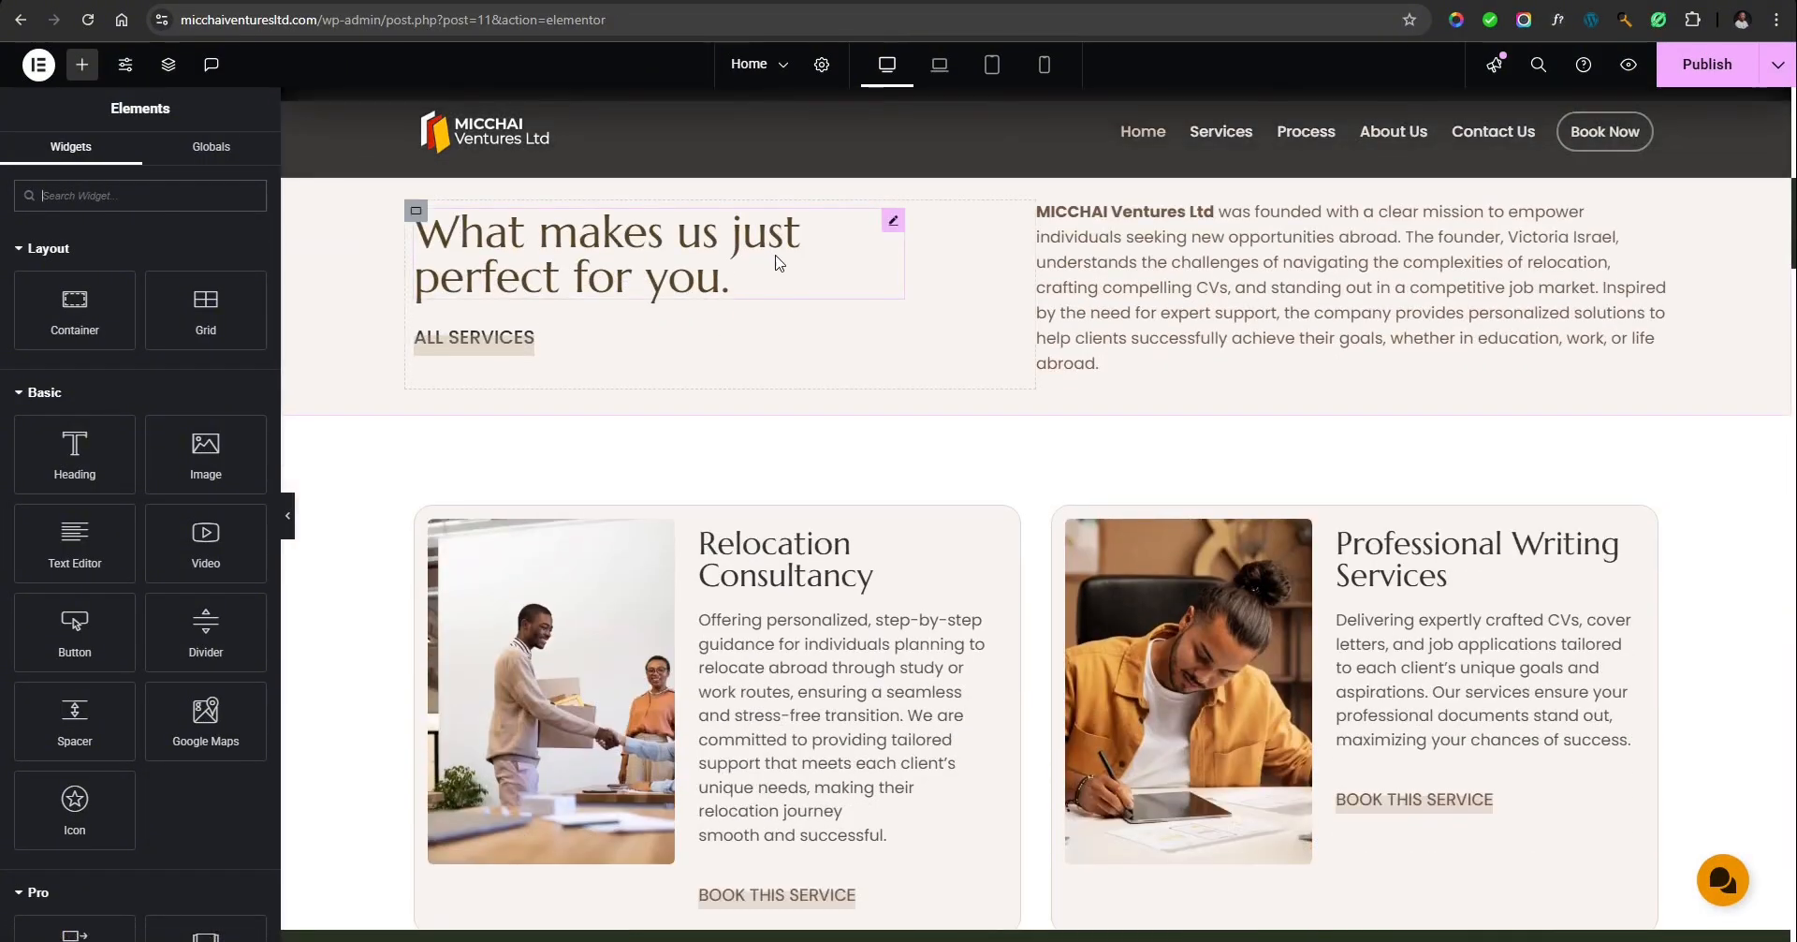
pyautogui.scroll(6, 842, 299)
pyautogui.scroll(3, 637, 300)
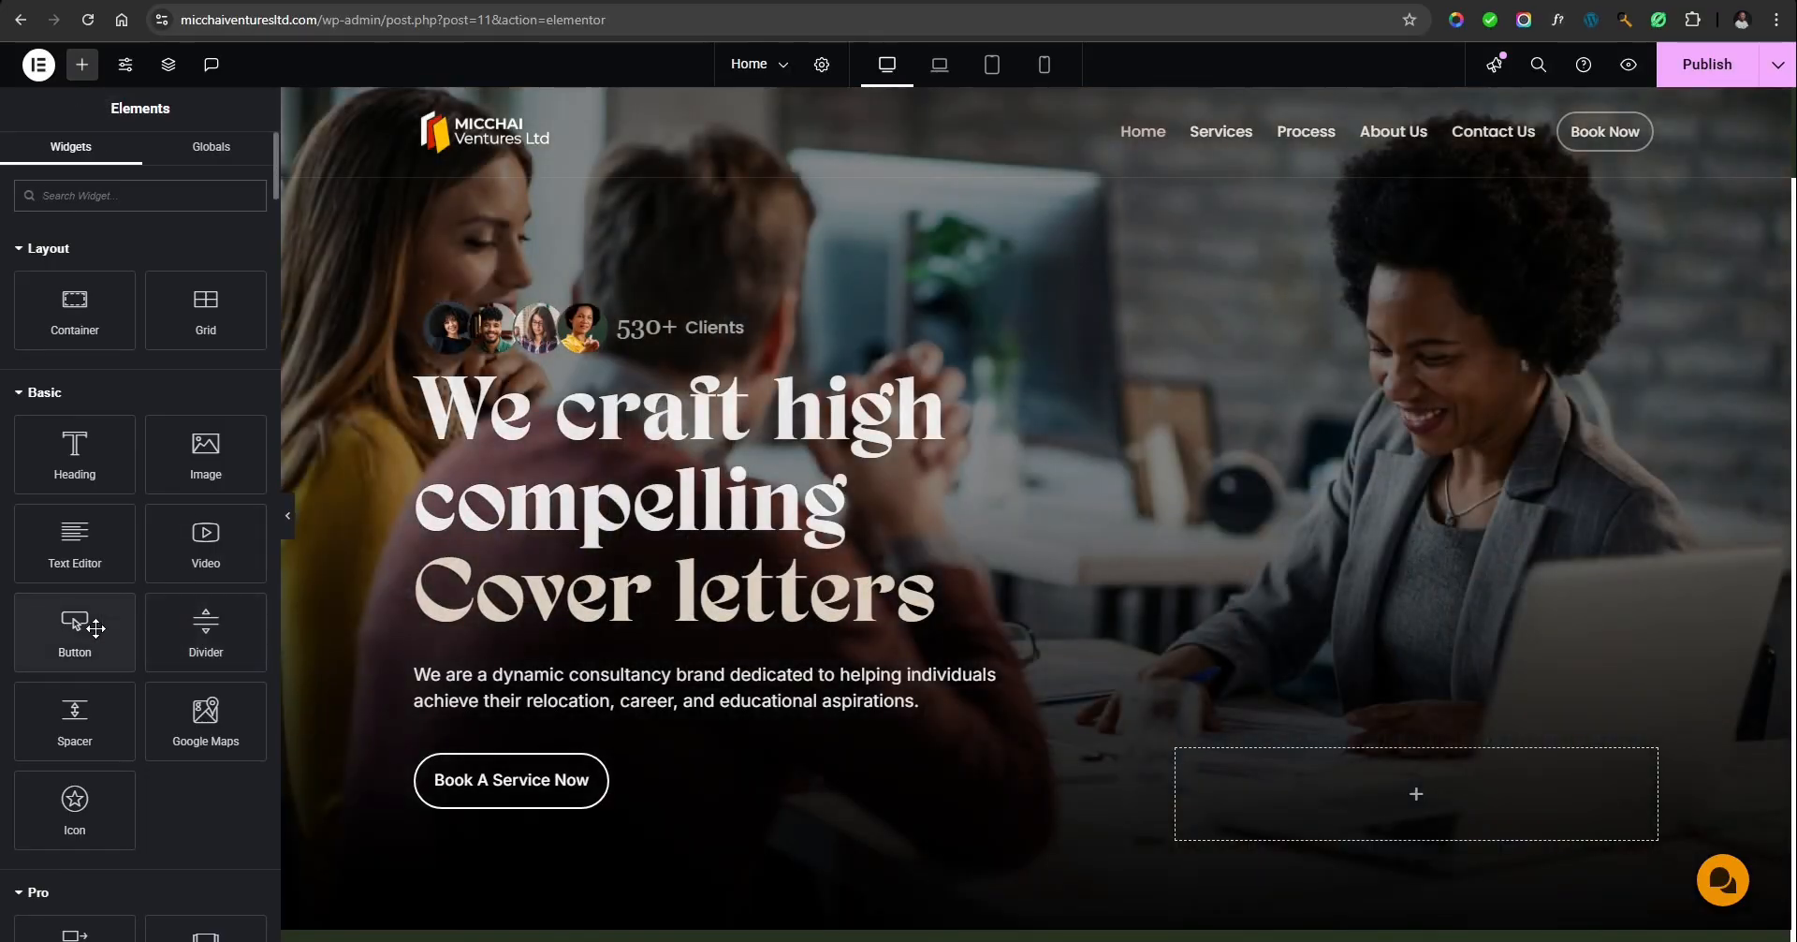
pyautogui.moveTo(76, 634); pyautogui.dragTo(1318, 779)
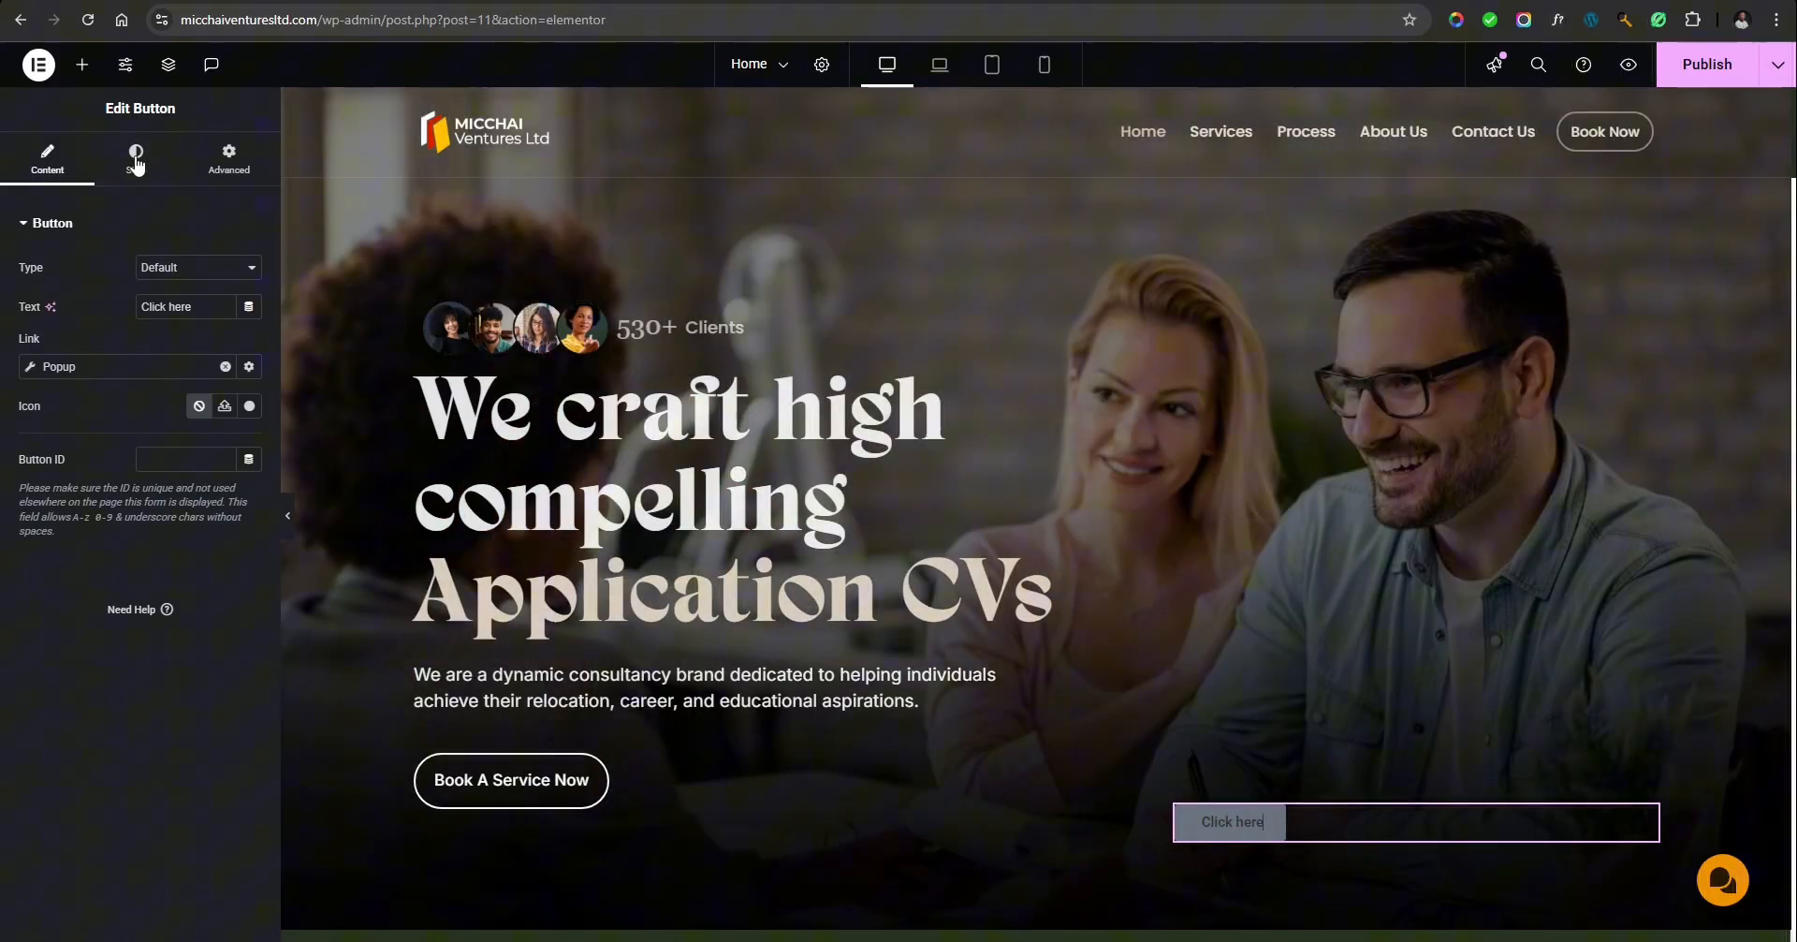
# Style the new "Click here" button with the orange global colour #EC9101 for text and the black global colour #000000 for background.
pyautogui.click(136, 159)
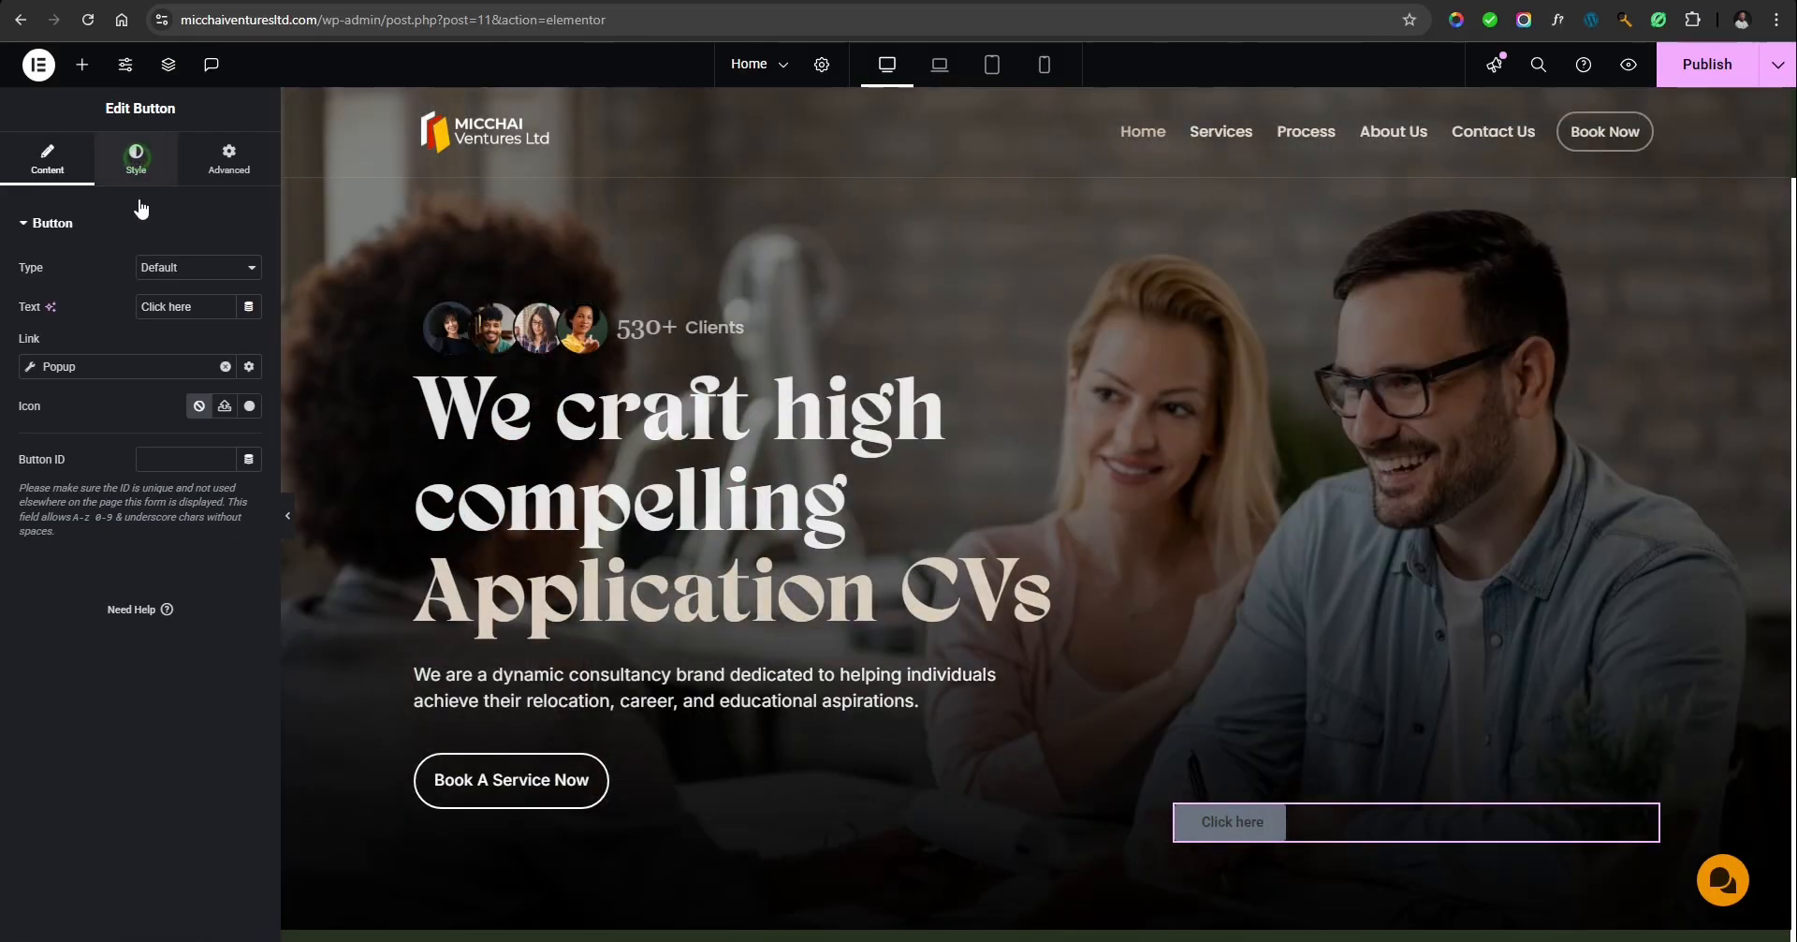
pyautogui.click(225, 424)
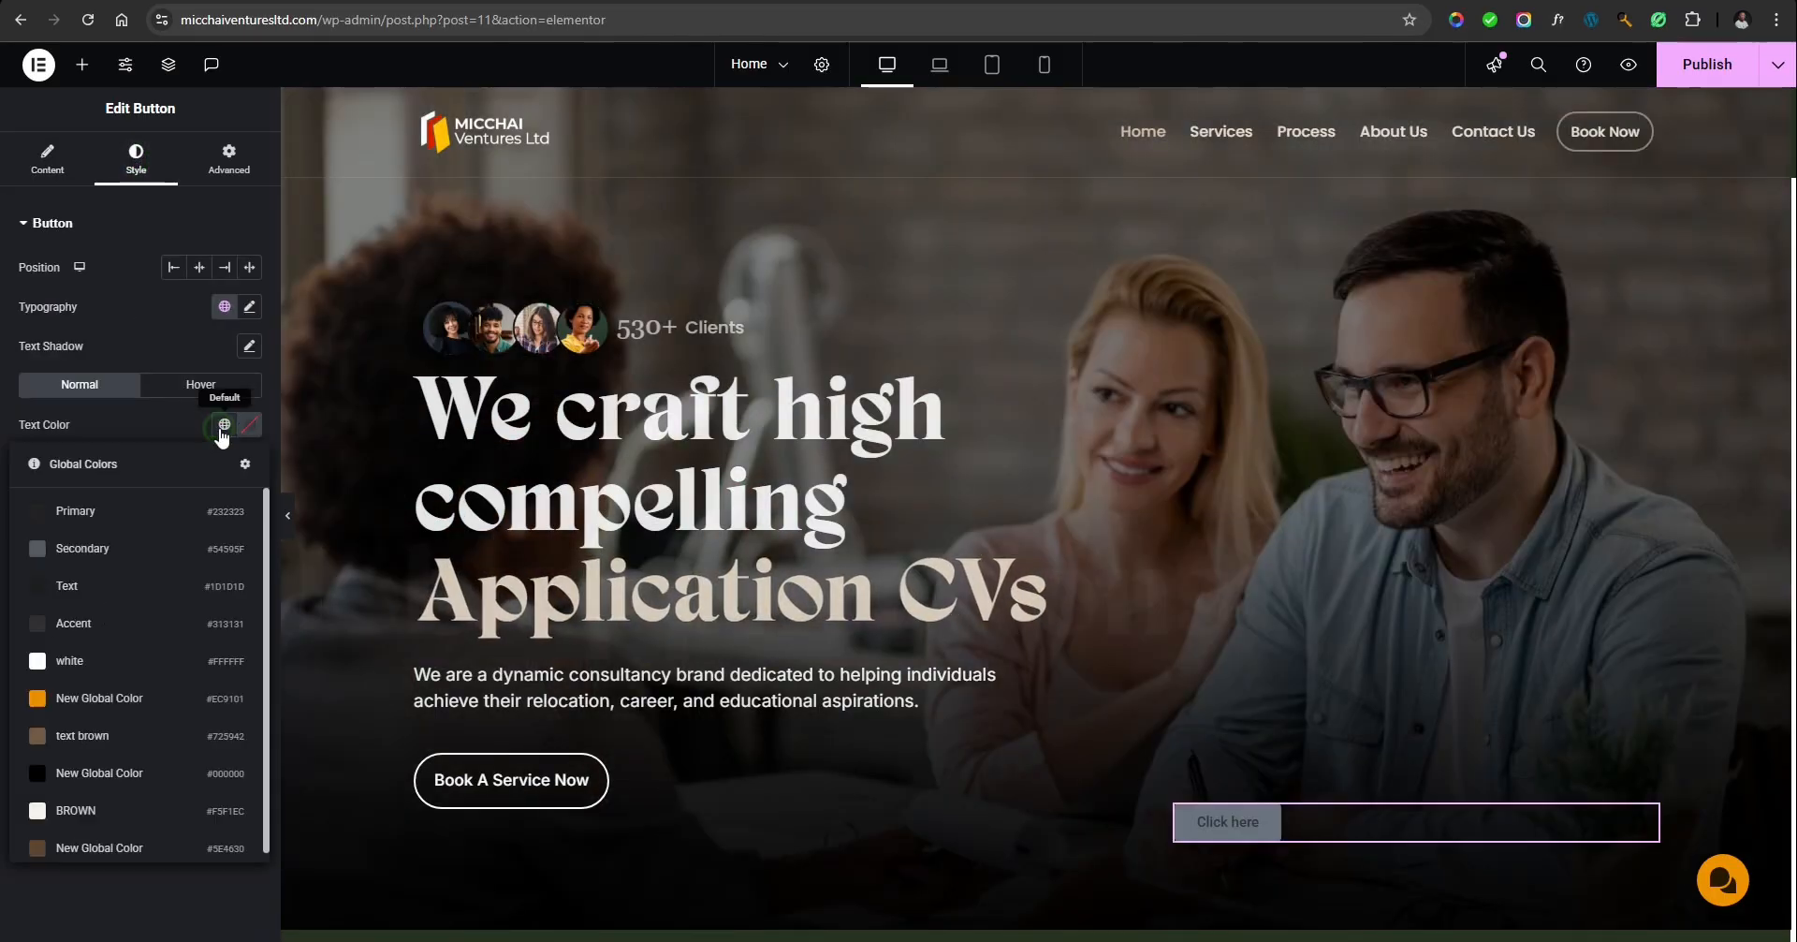
pyautogui.click(135, 678)
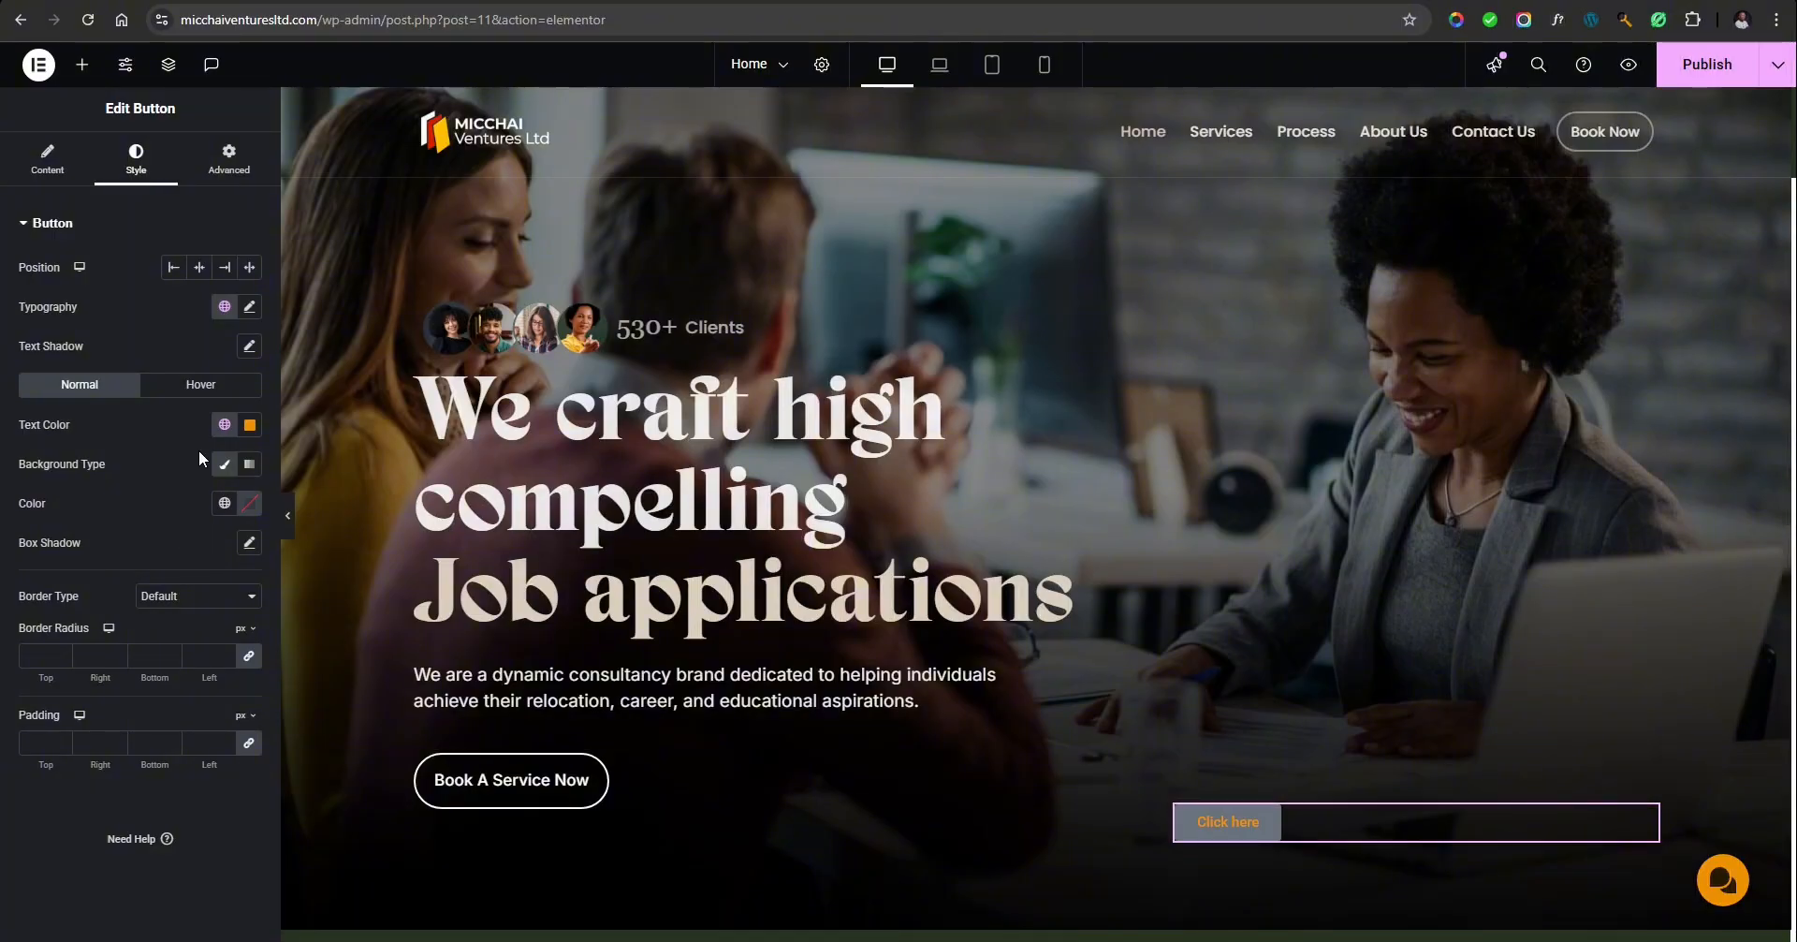
pyautogui.click(225, 503)
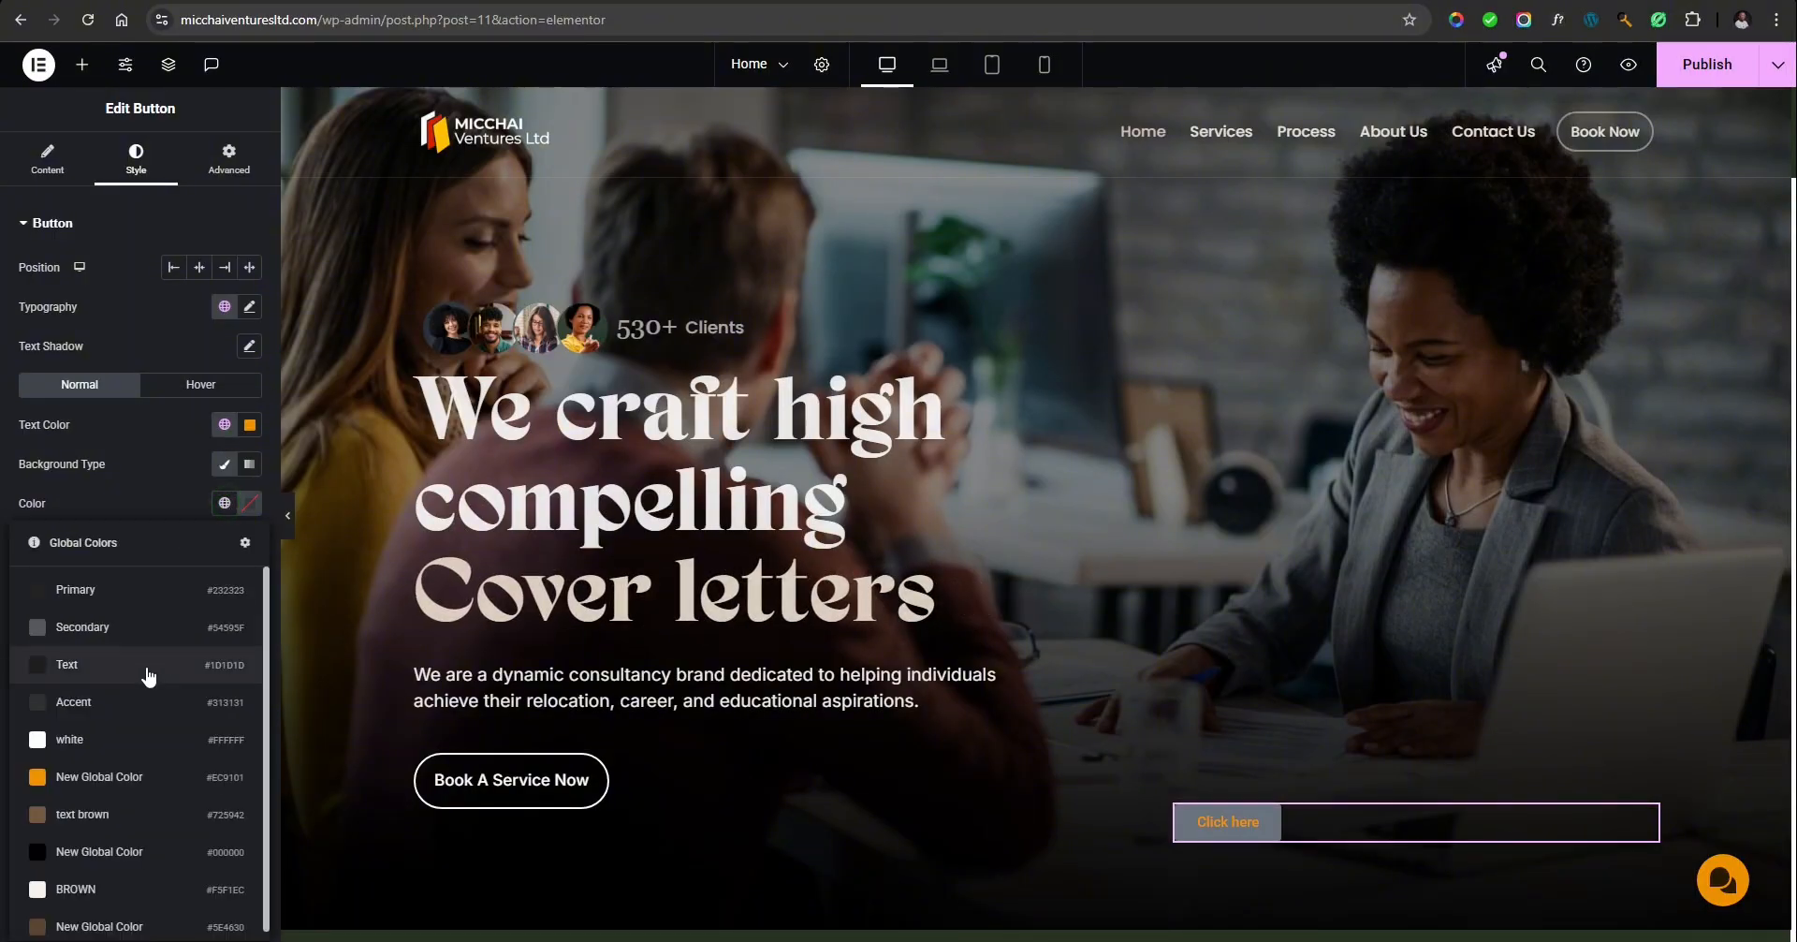
pyautogui.click(93, 850)
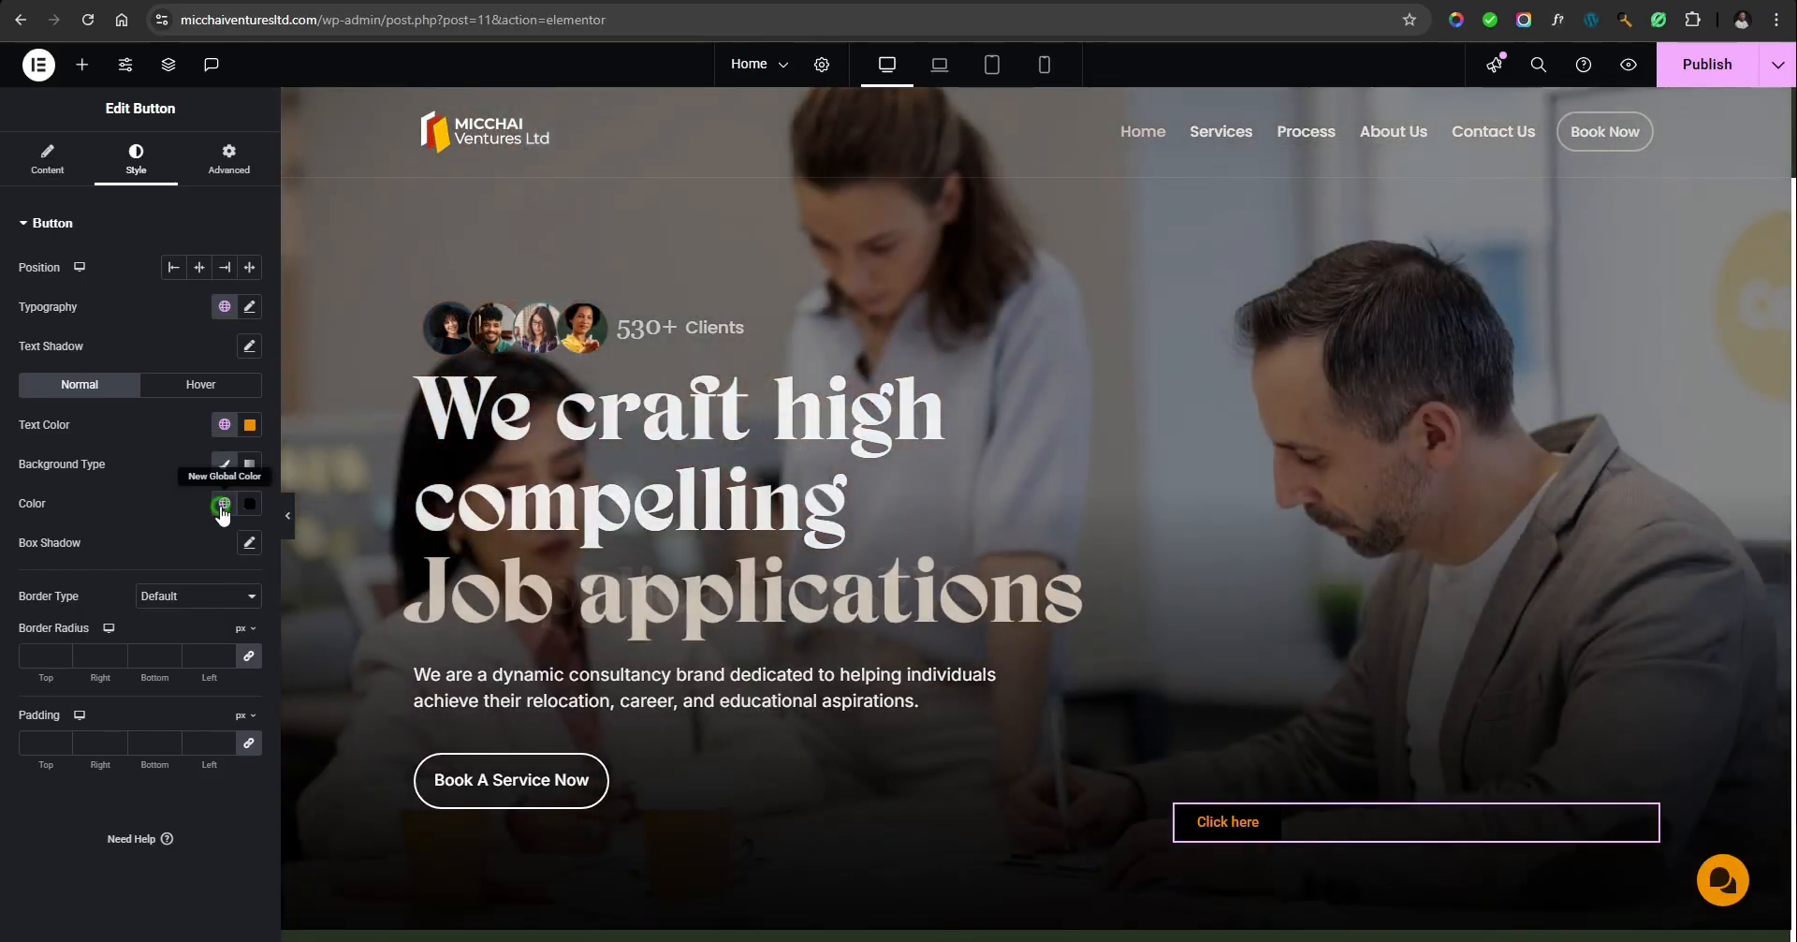
# Set the "Click here" button's background to the orange global colour #EC9101 and its text to #1D1D1D, then reopen its content settings.
pyautogui.click(222, 506)
pyautogui.click(107, 773)
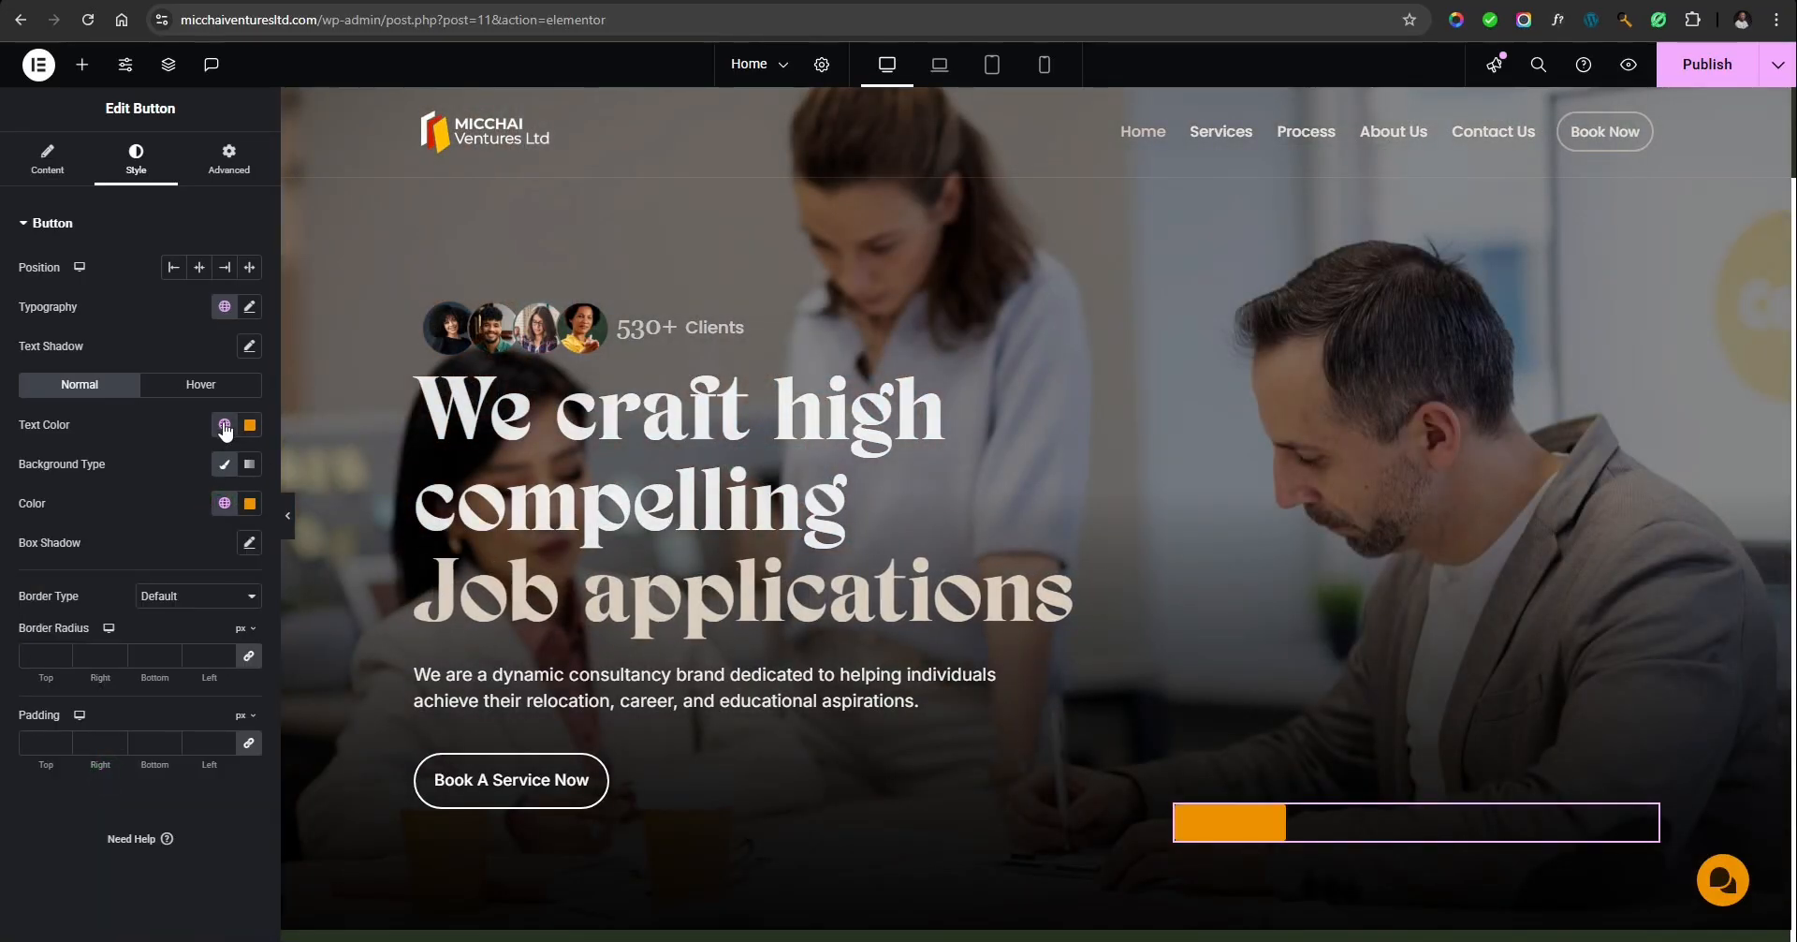
pyautogui.click(224, 425)
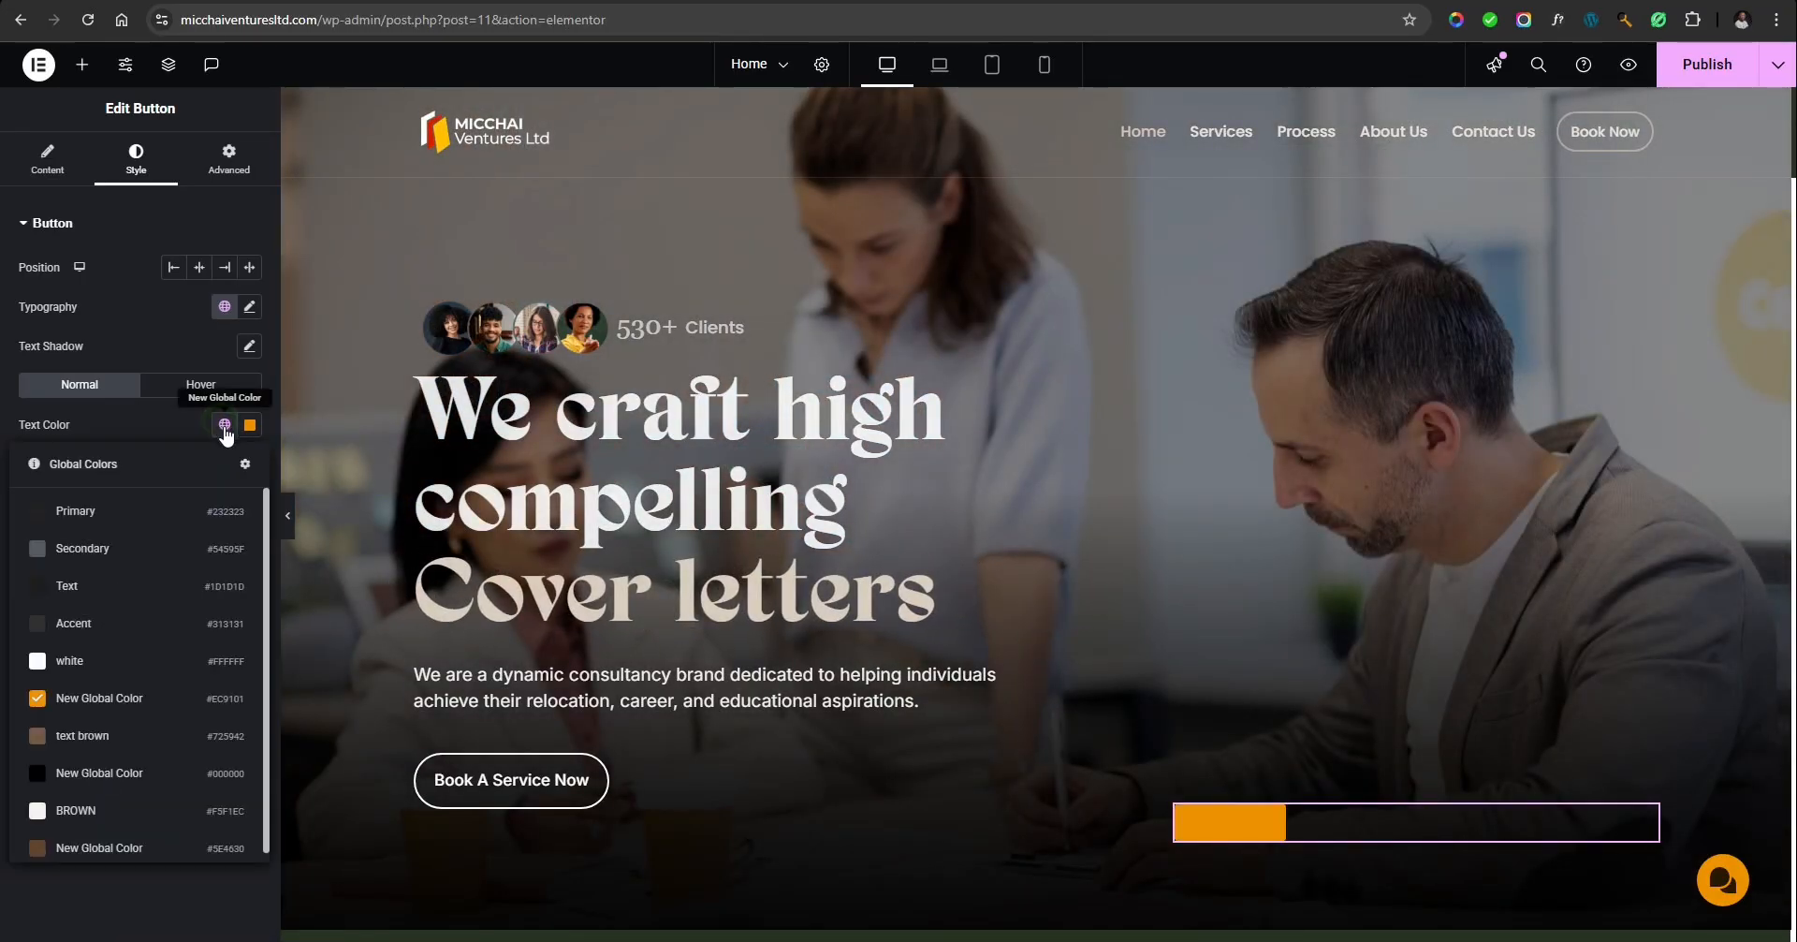
pyautogui.click(108, 587)
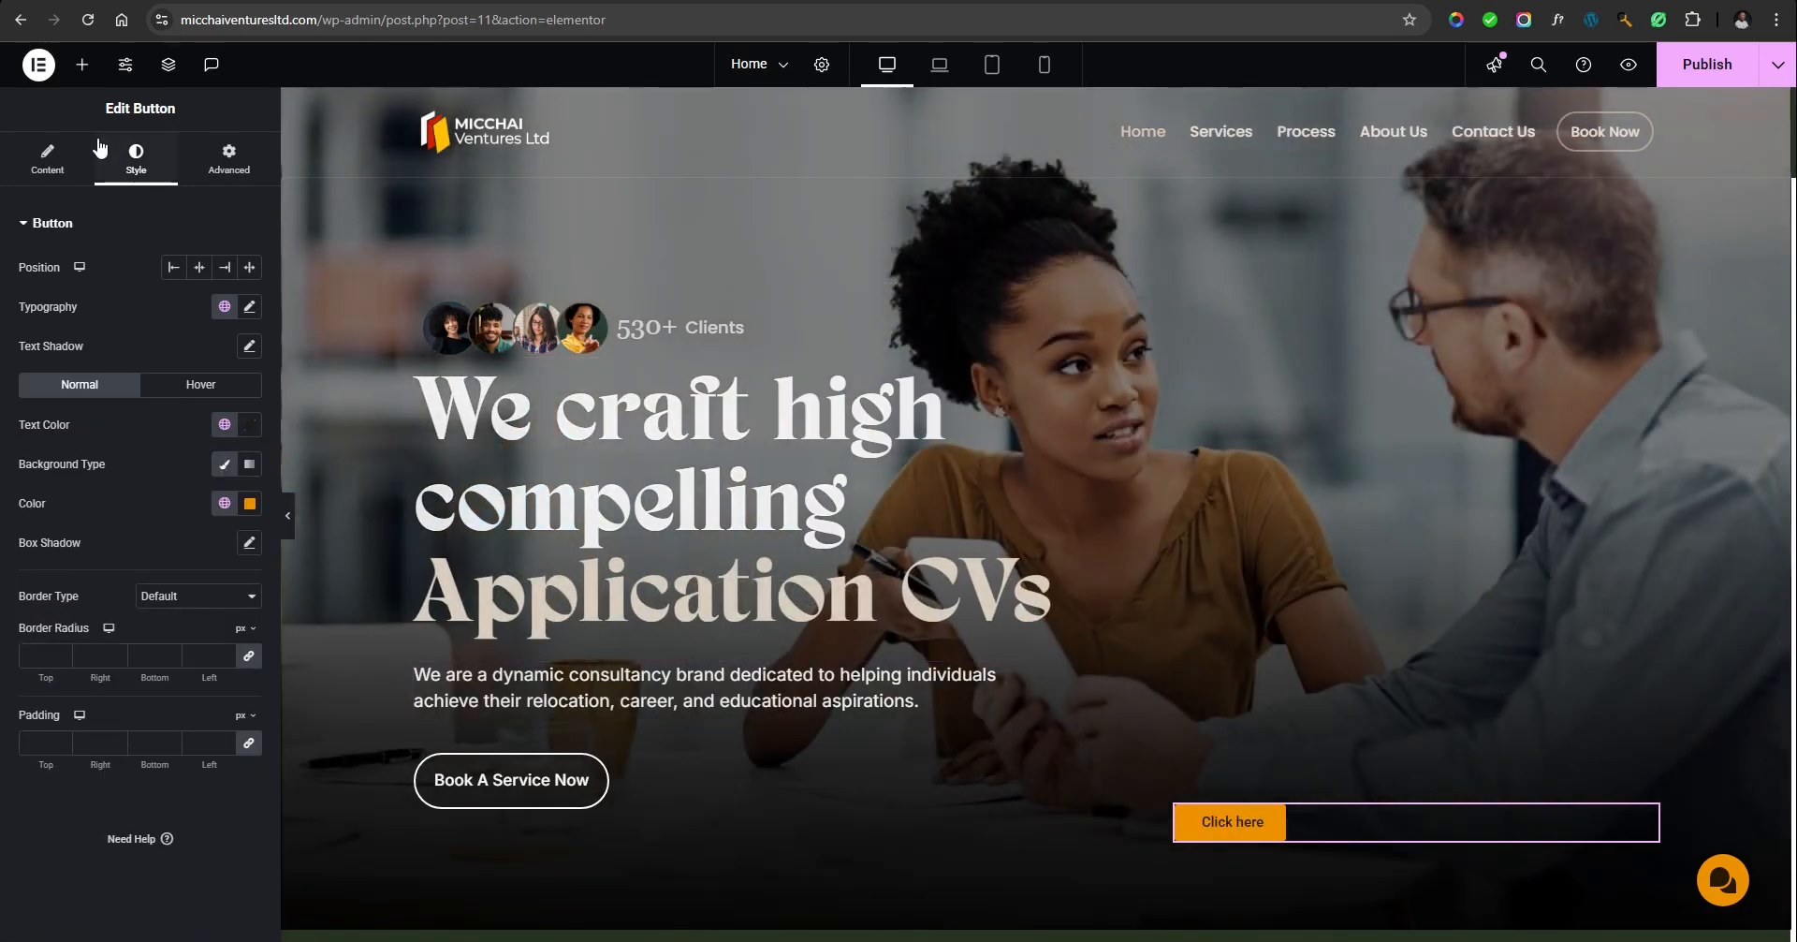
pyautogui.click(61, 163)
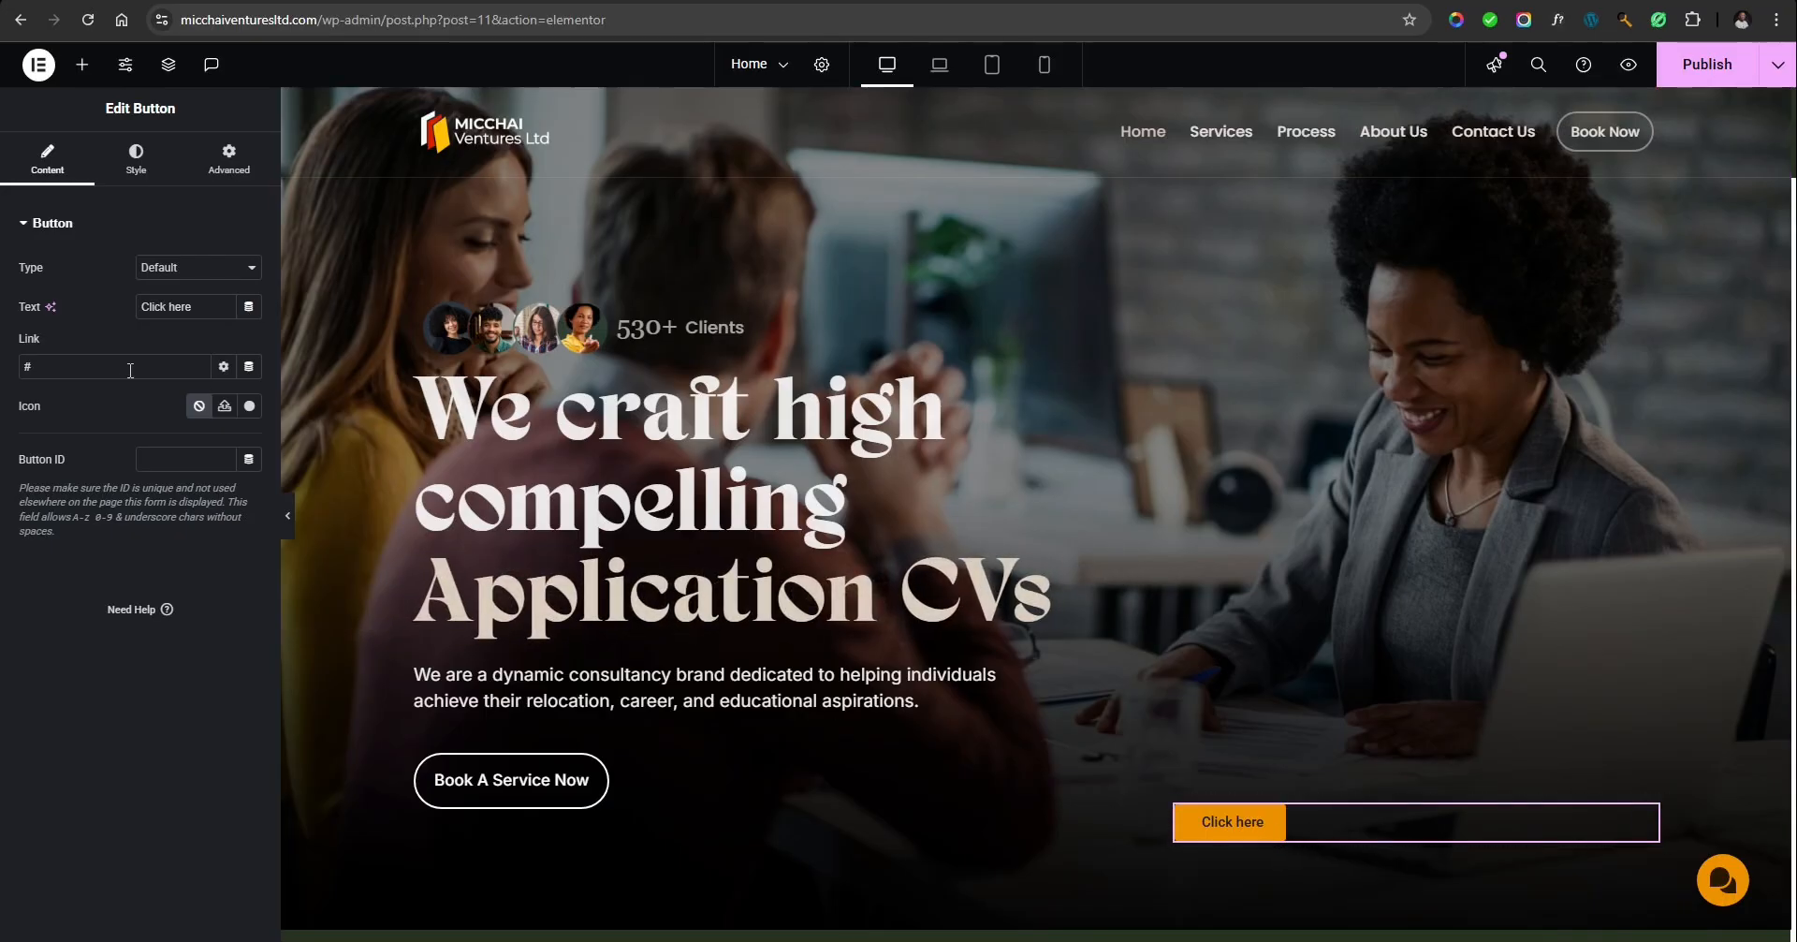
pyautogui.click(56, 367)
pyautogui.write('hd')
pyautogui.press('BackSpace')
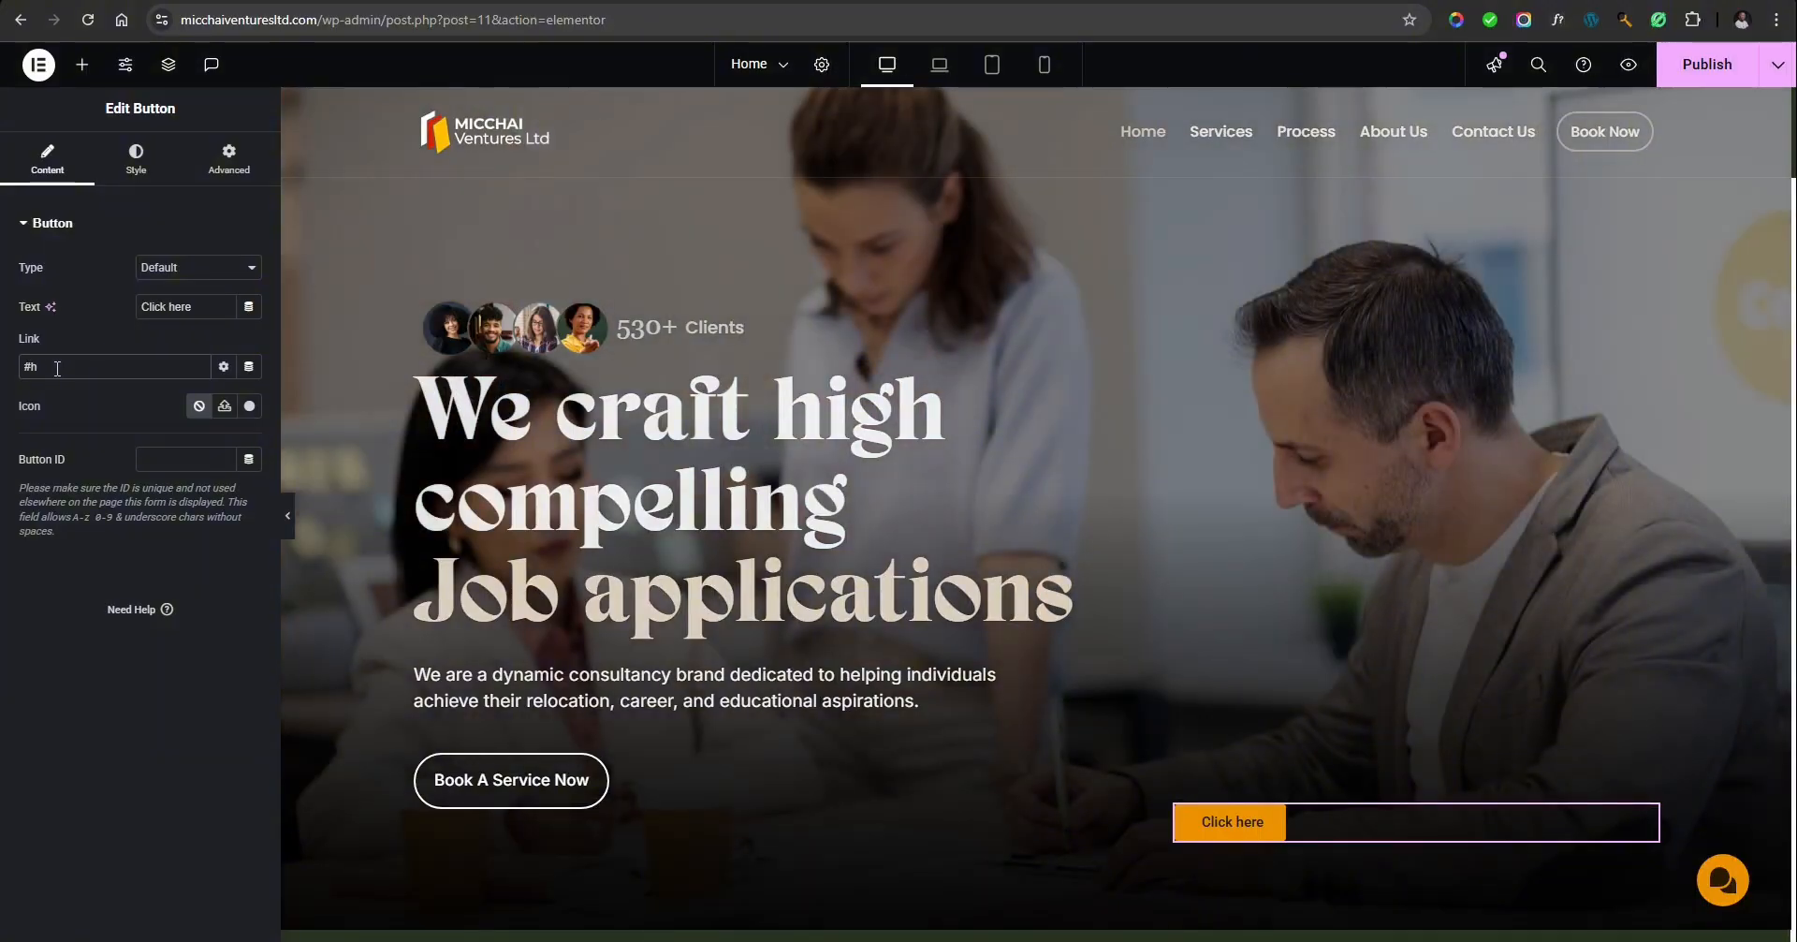
pyautogui.press('BackSpace')
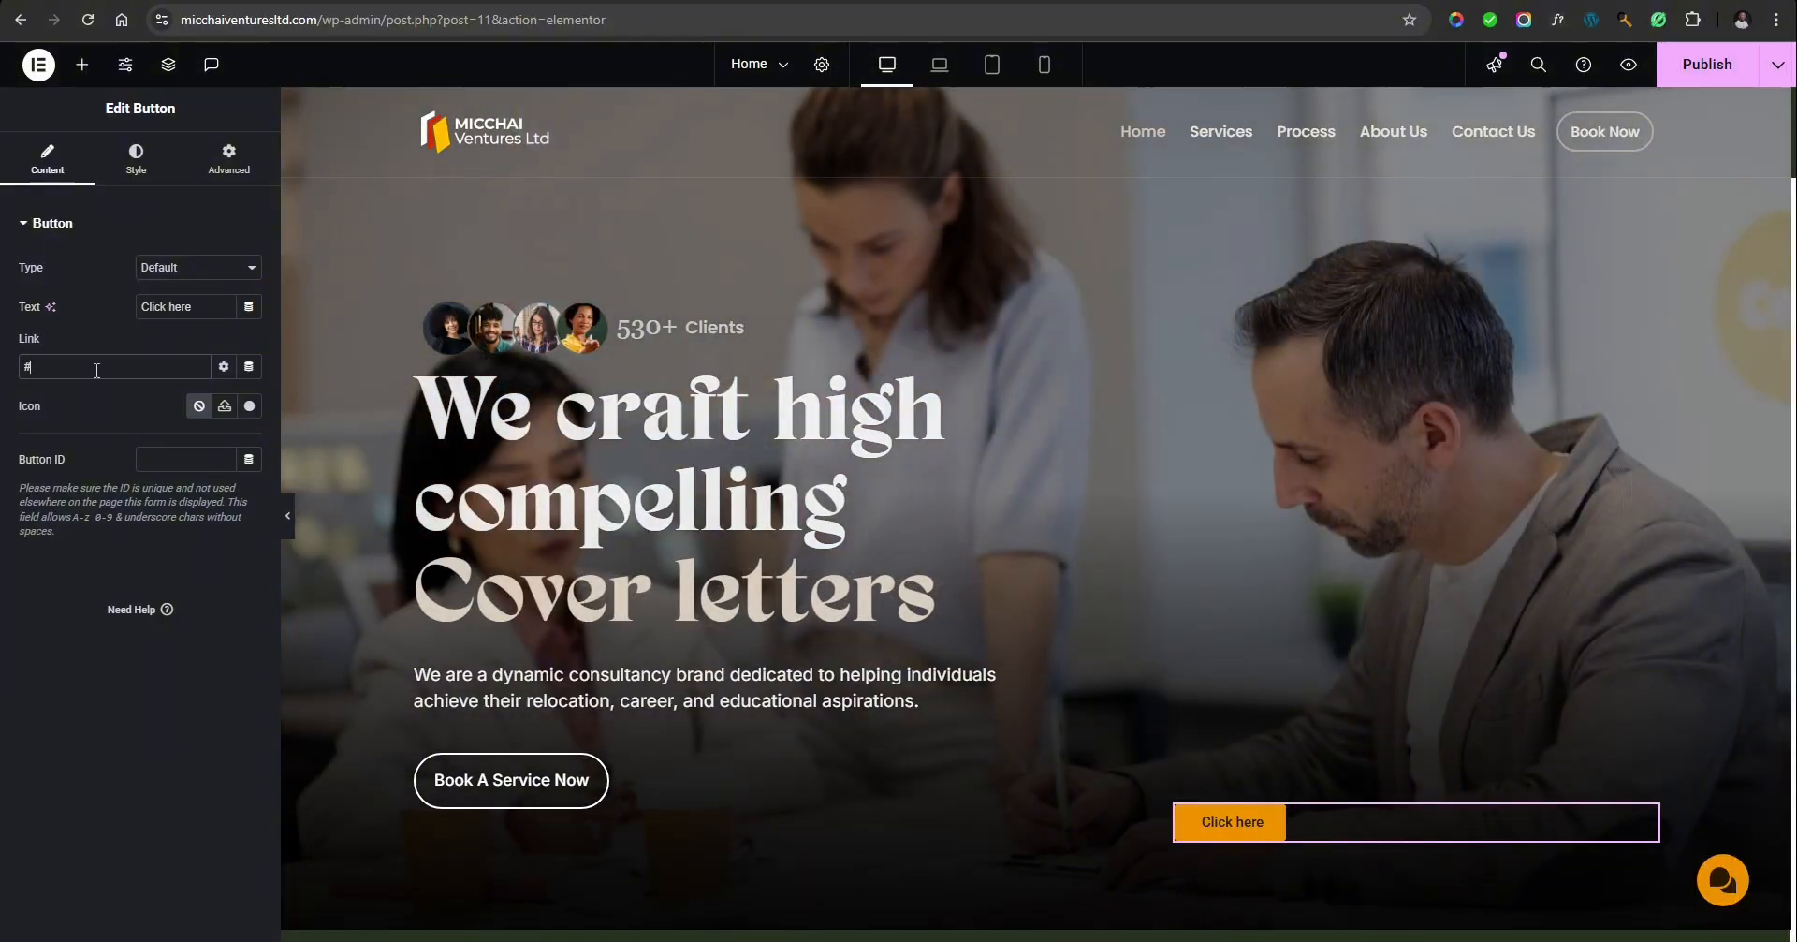
# Link the "Click here" button to the Popup dynamic action with Open Popup and the "form cater" template.
pyautogui.click(249, 368)
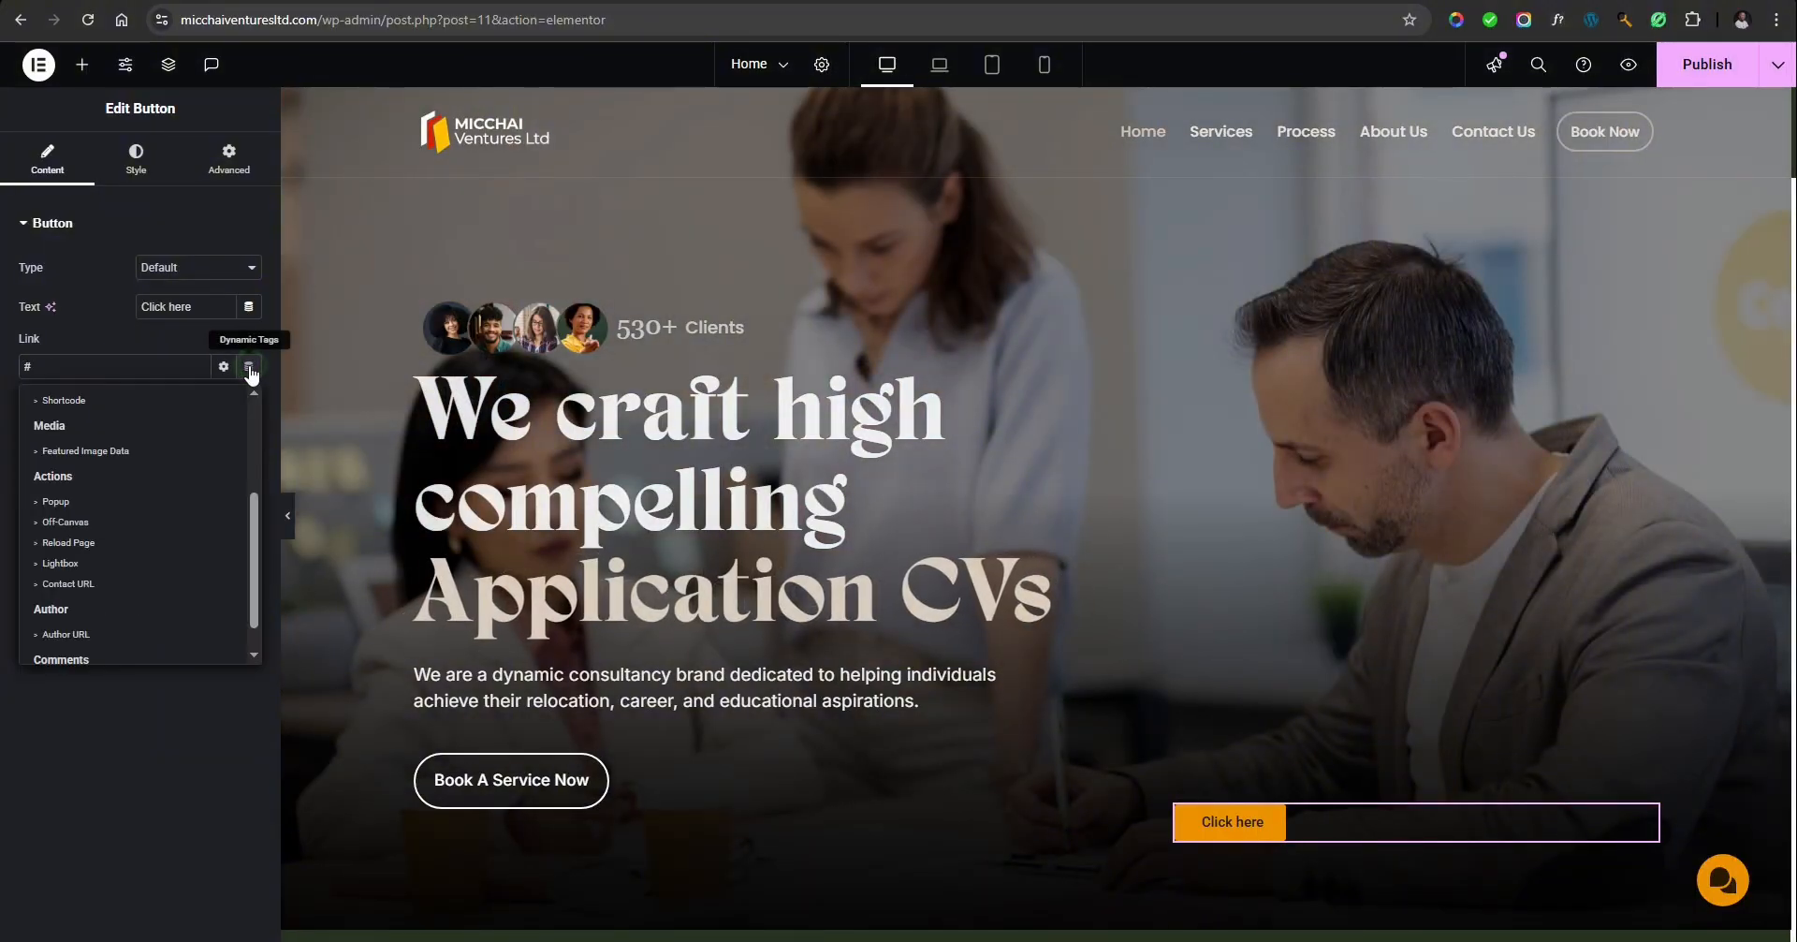
pyautogui.scroll(-1, 94, 576)
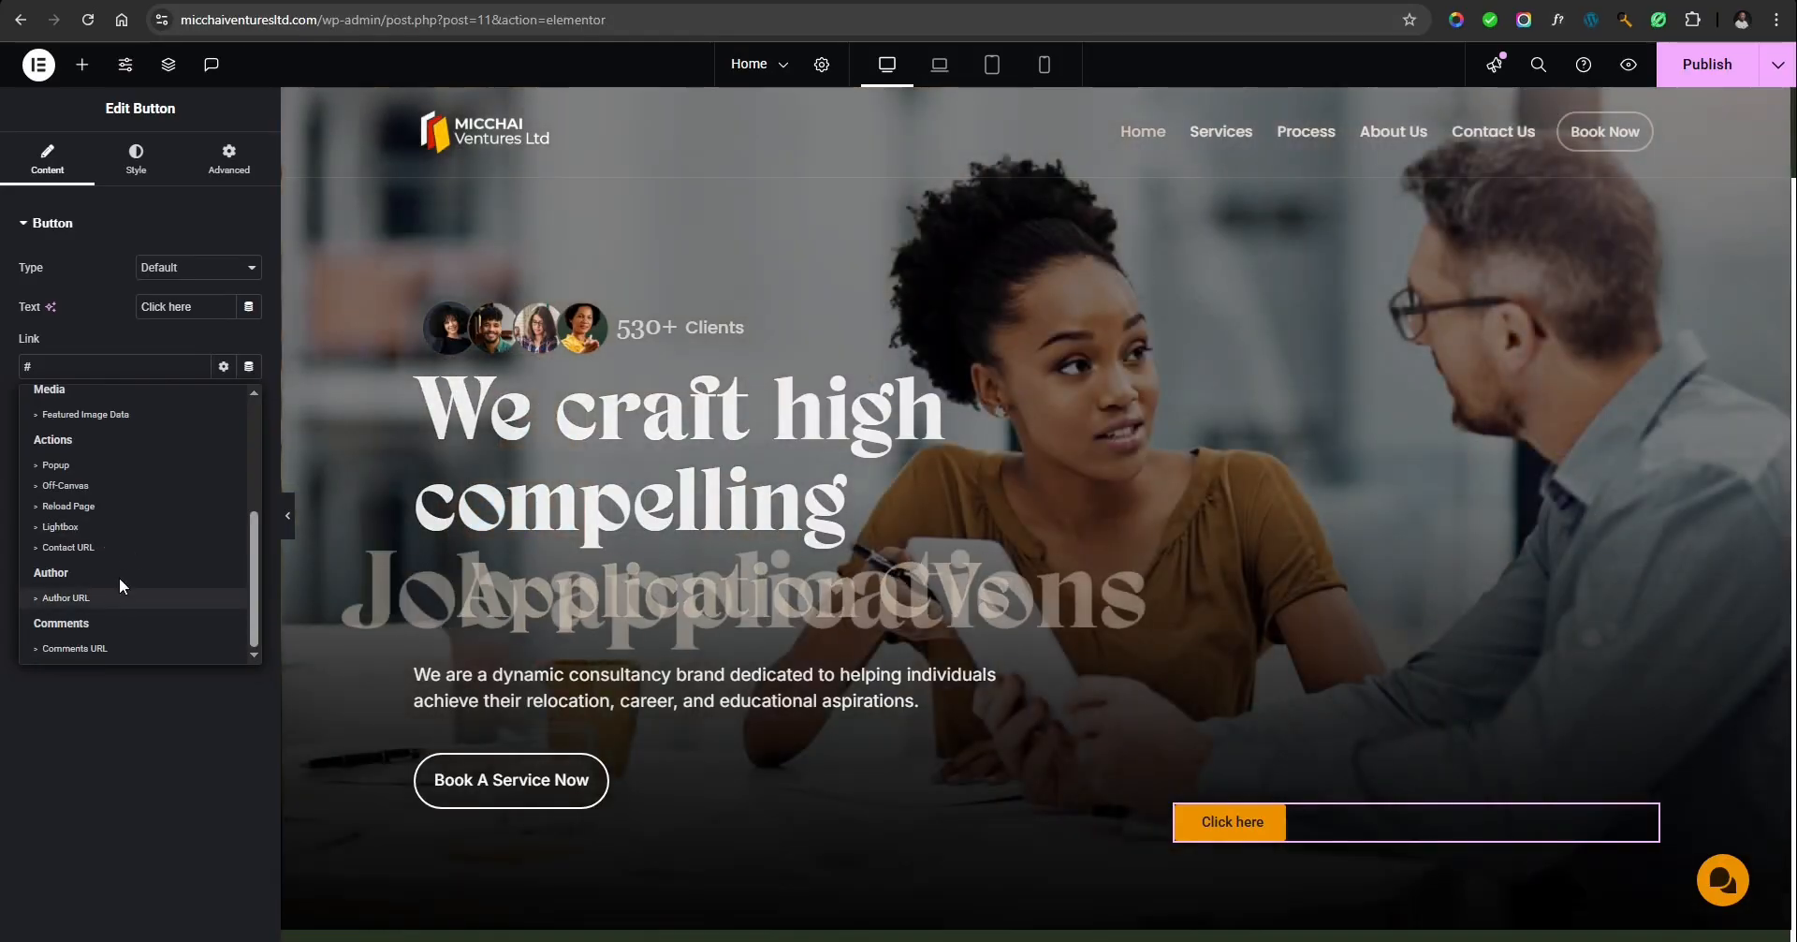
pyautogui.click(62, 466)
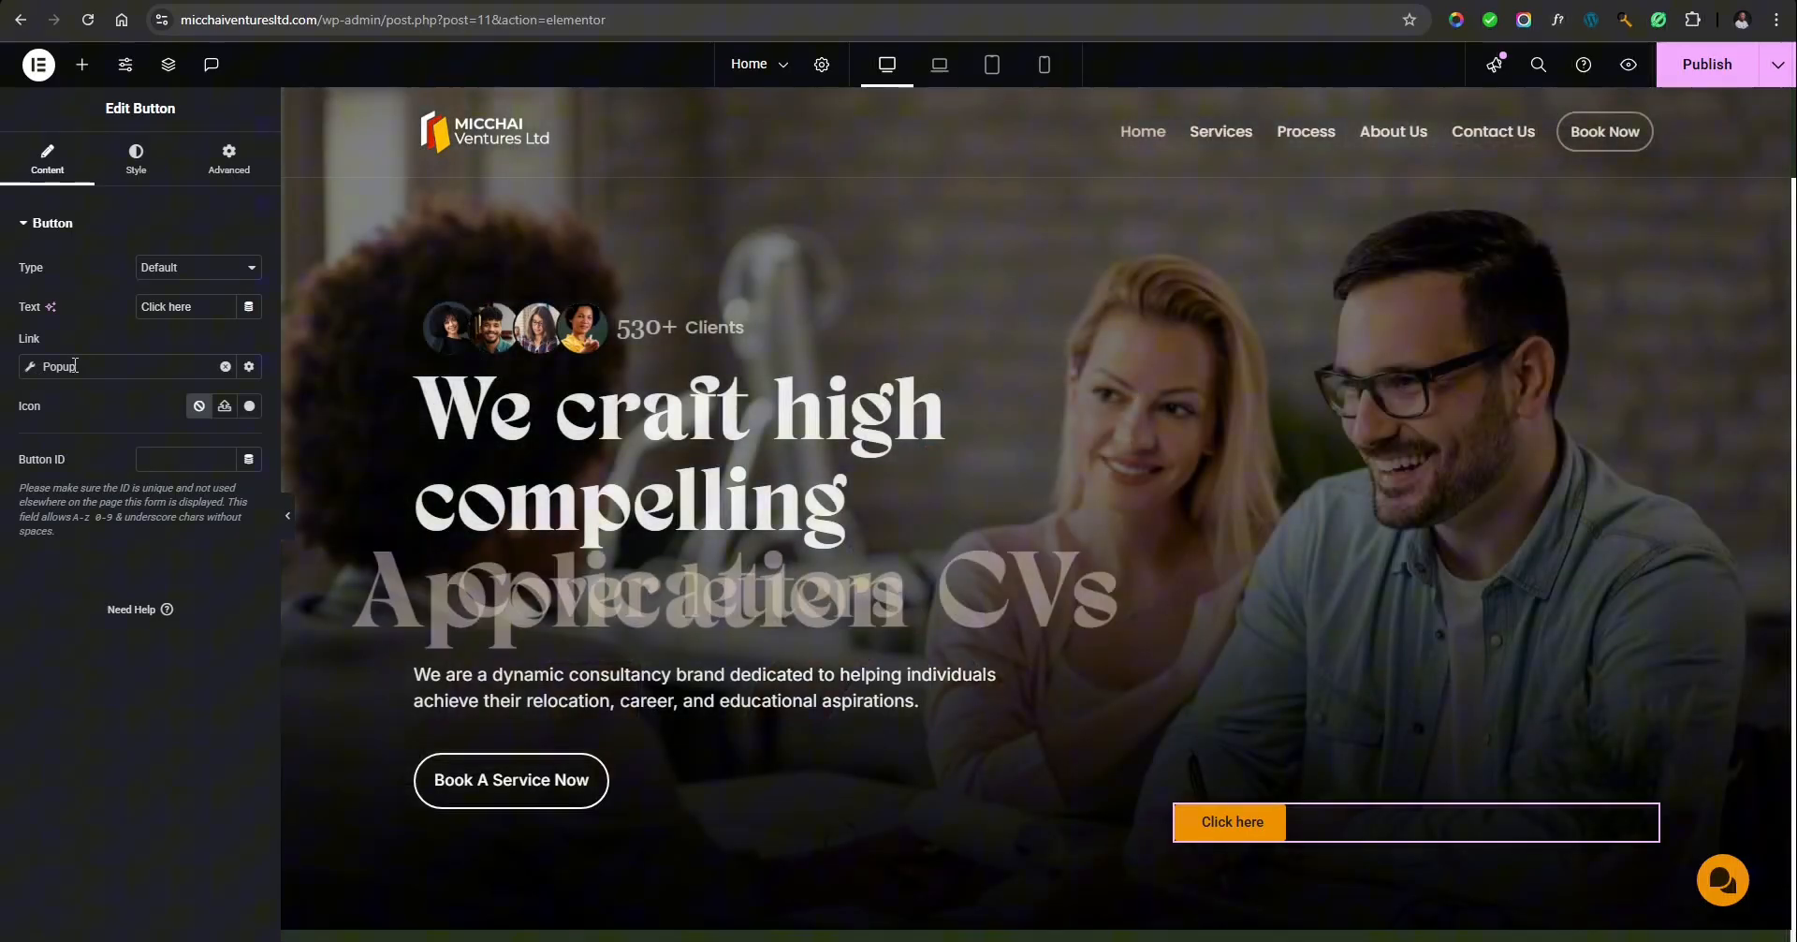
pyautogui.click(75, 365)
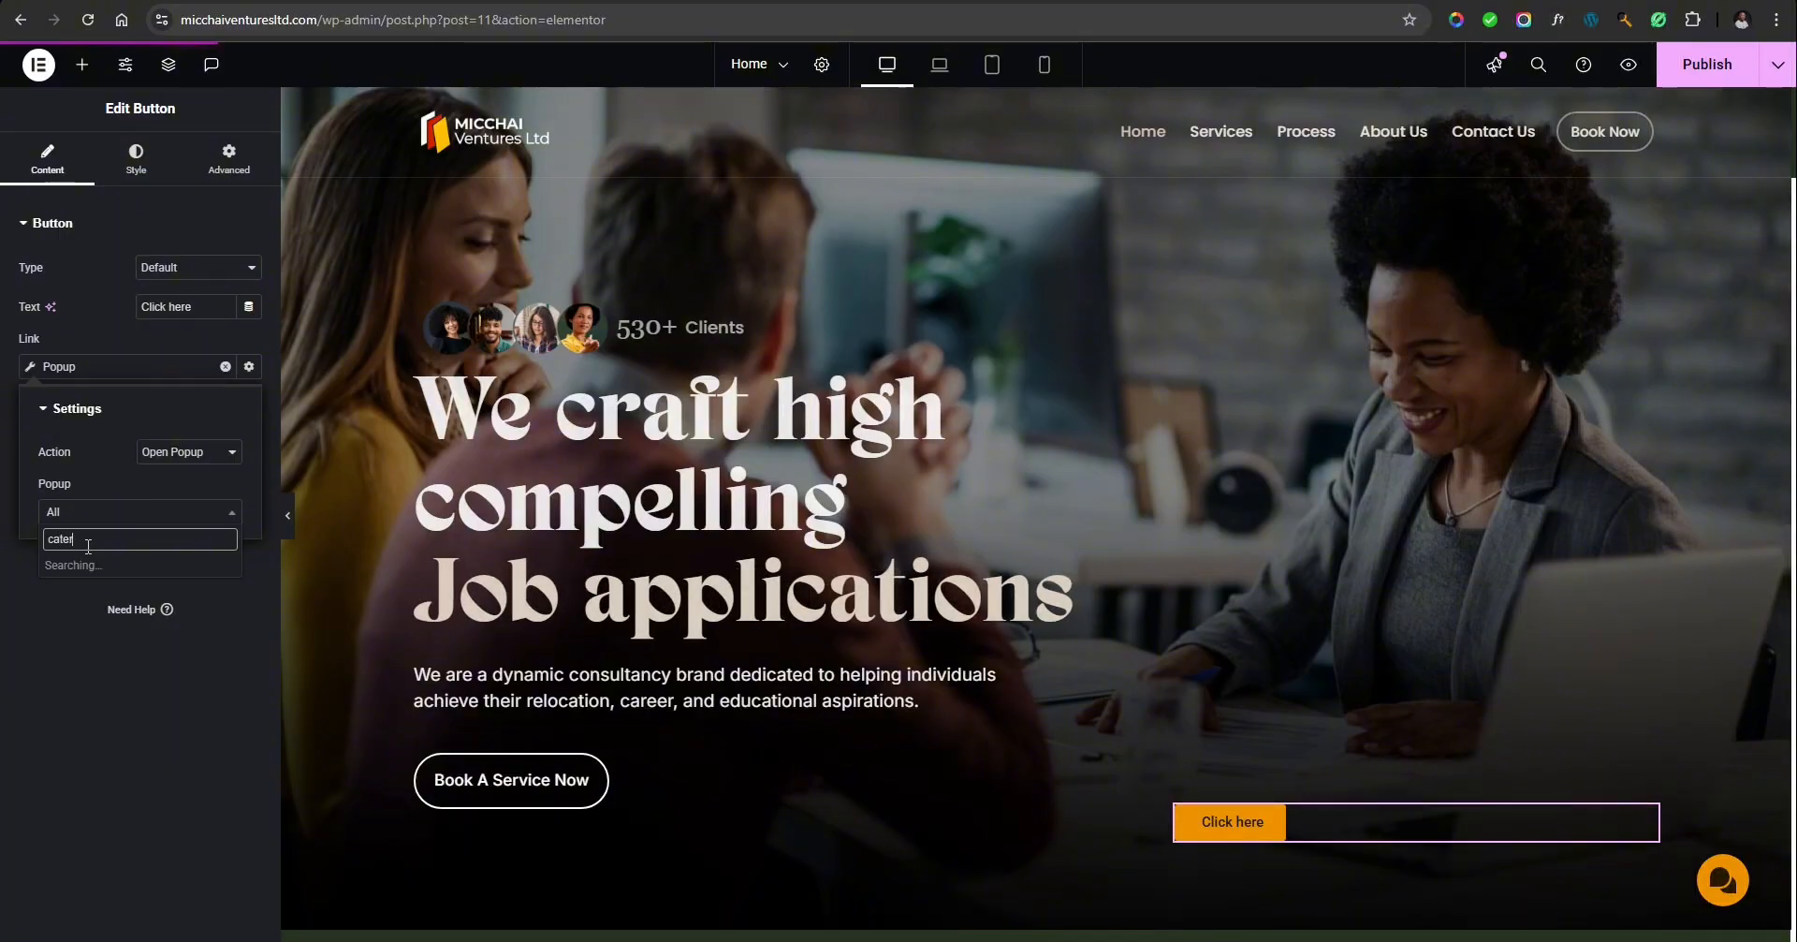
pyautogui.click(89, 565)
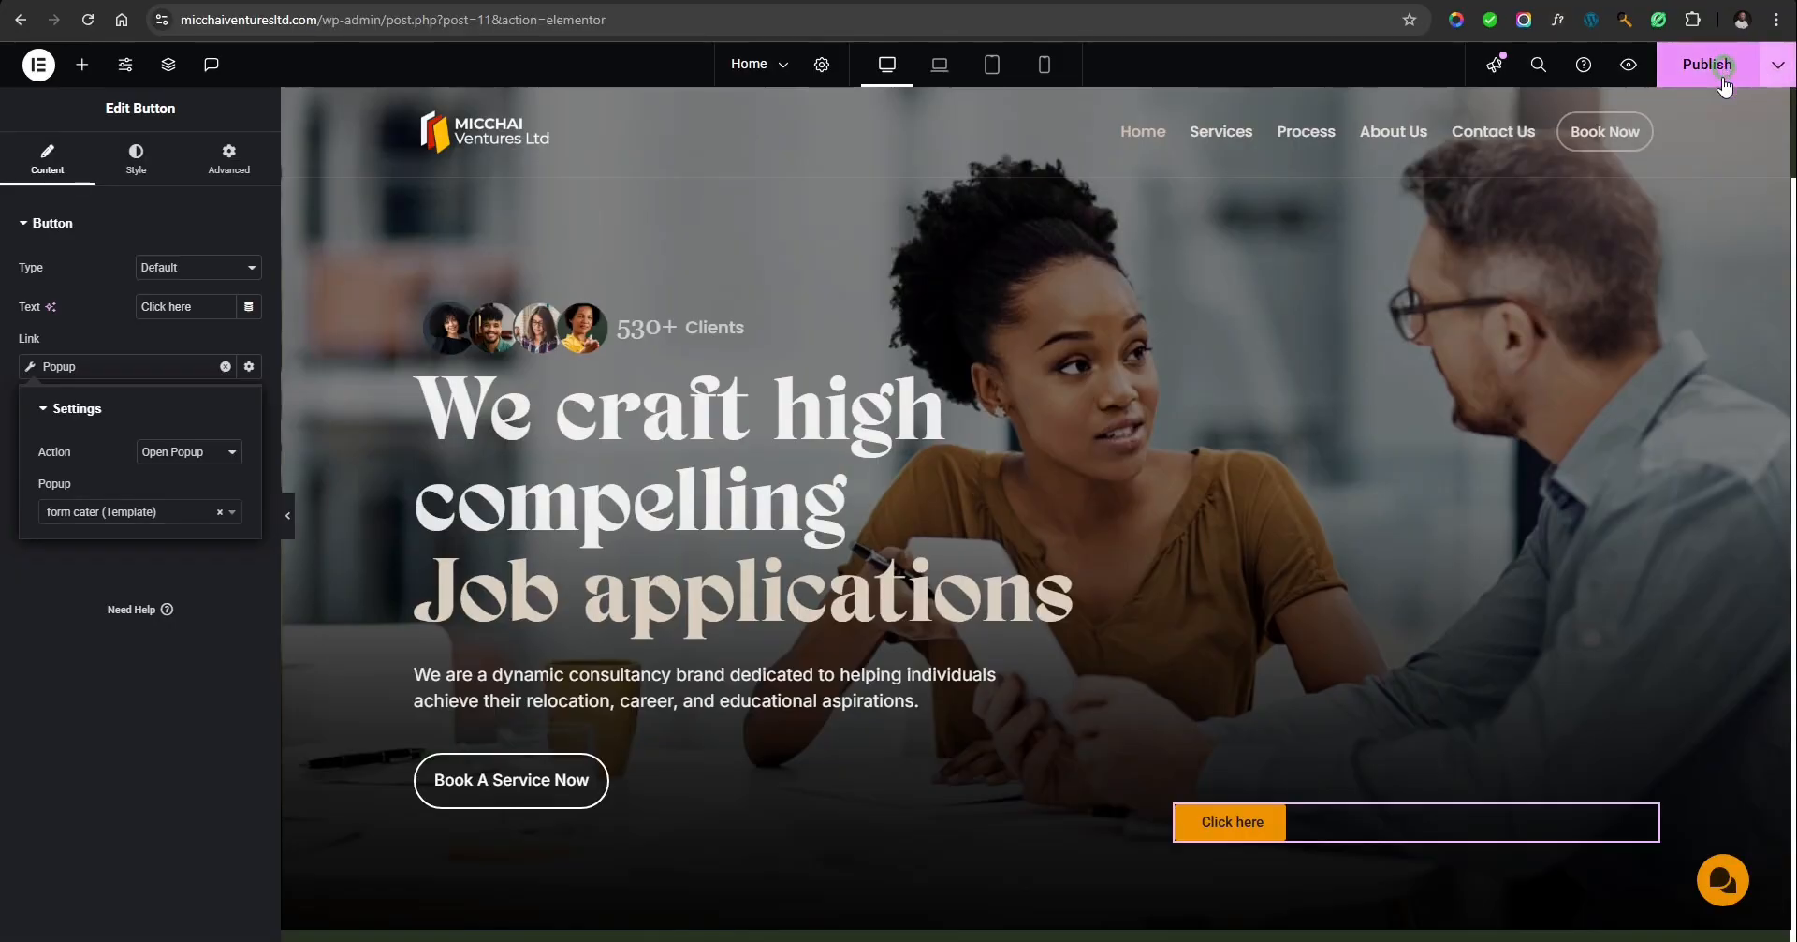
# Publish the Home page, open its preview, and open and close the popup twice from the "Click here" button.
pyautogui.click(1723, 81)
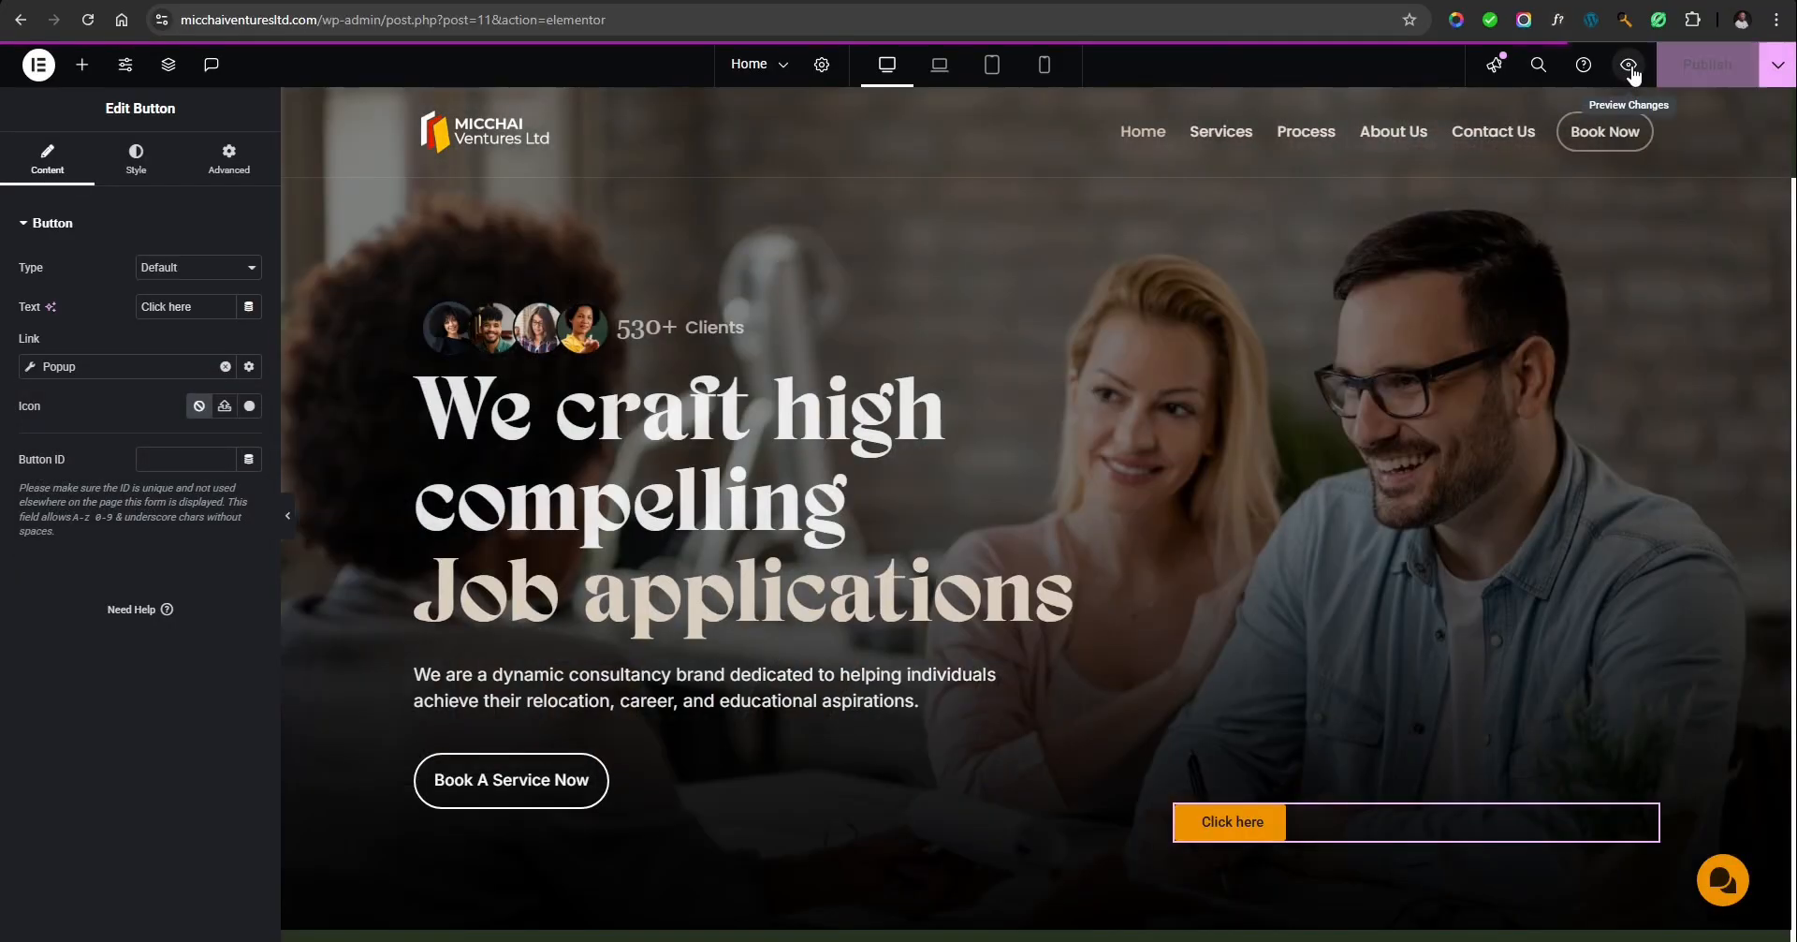
pyautogui.click(1630, 65)
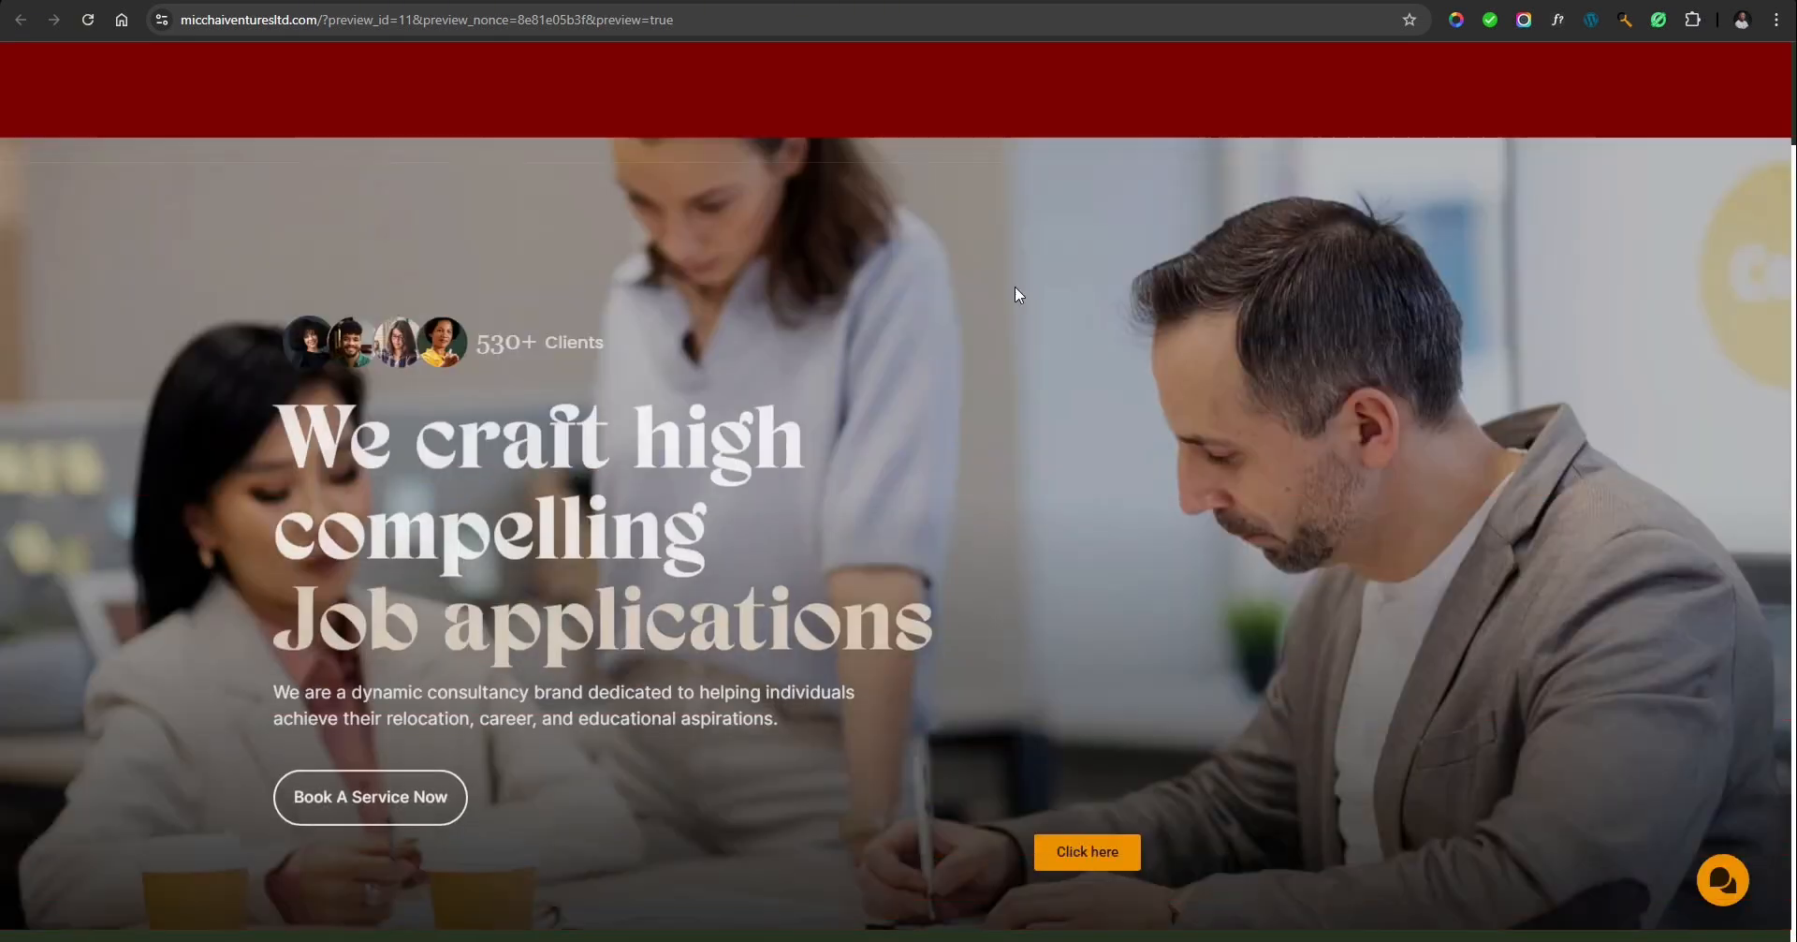
pyautogui.click(1072, 852)
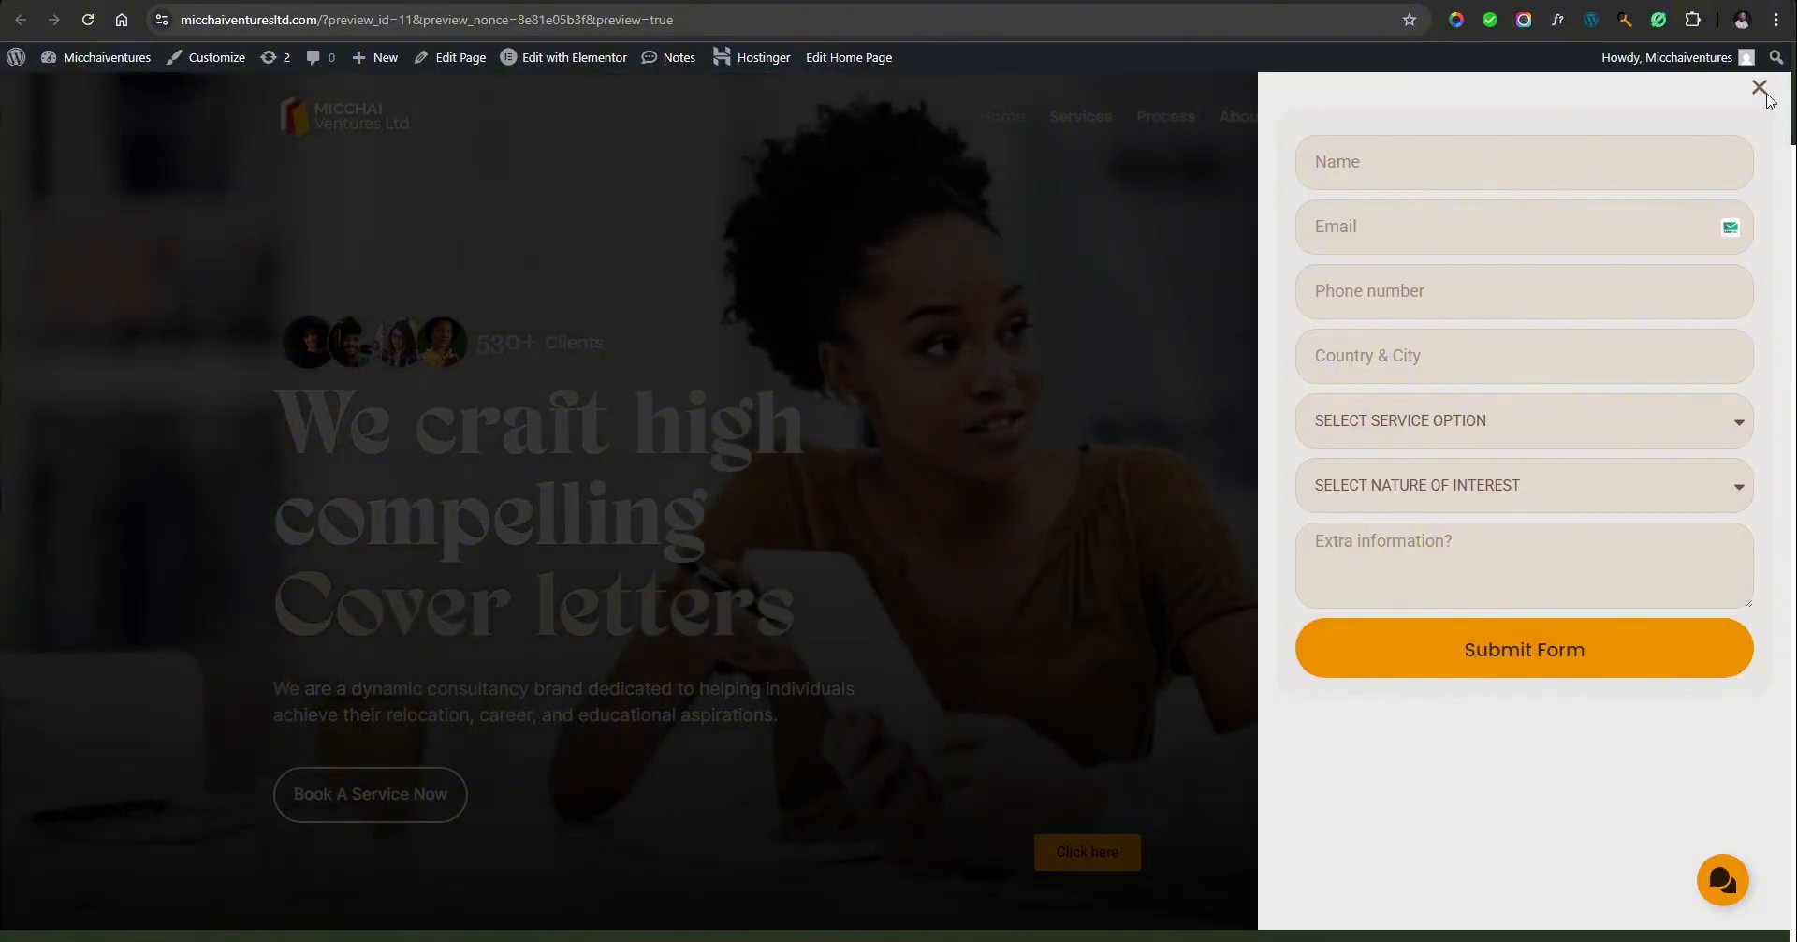
pyautogui.click(1758, 87)
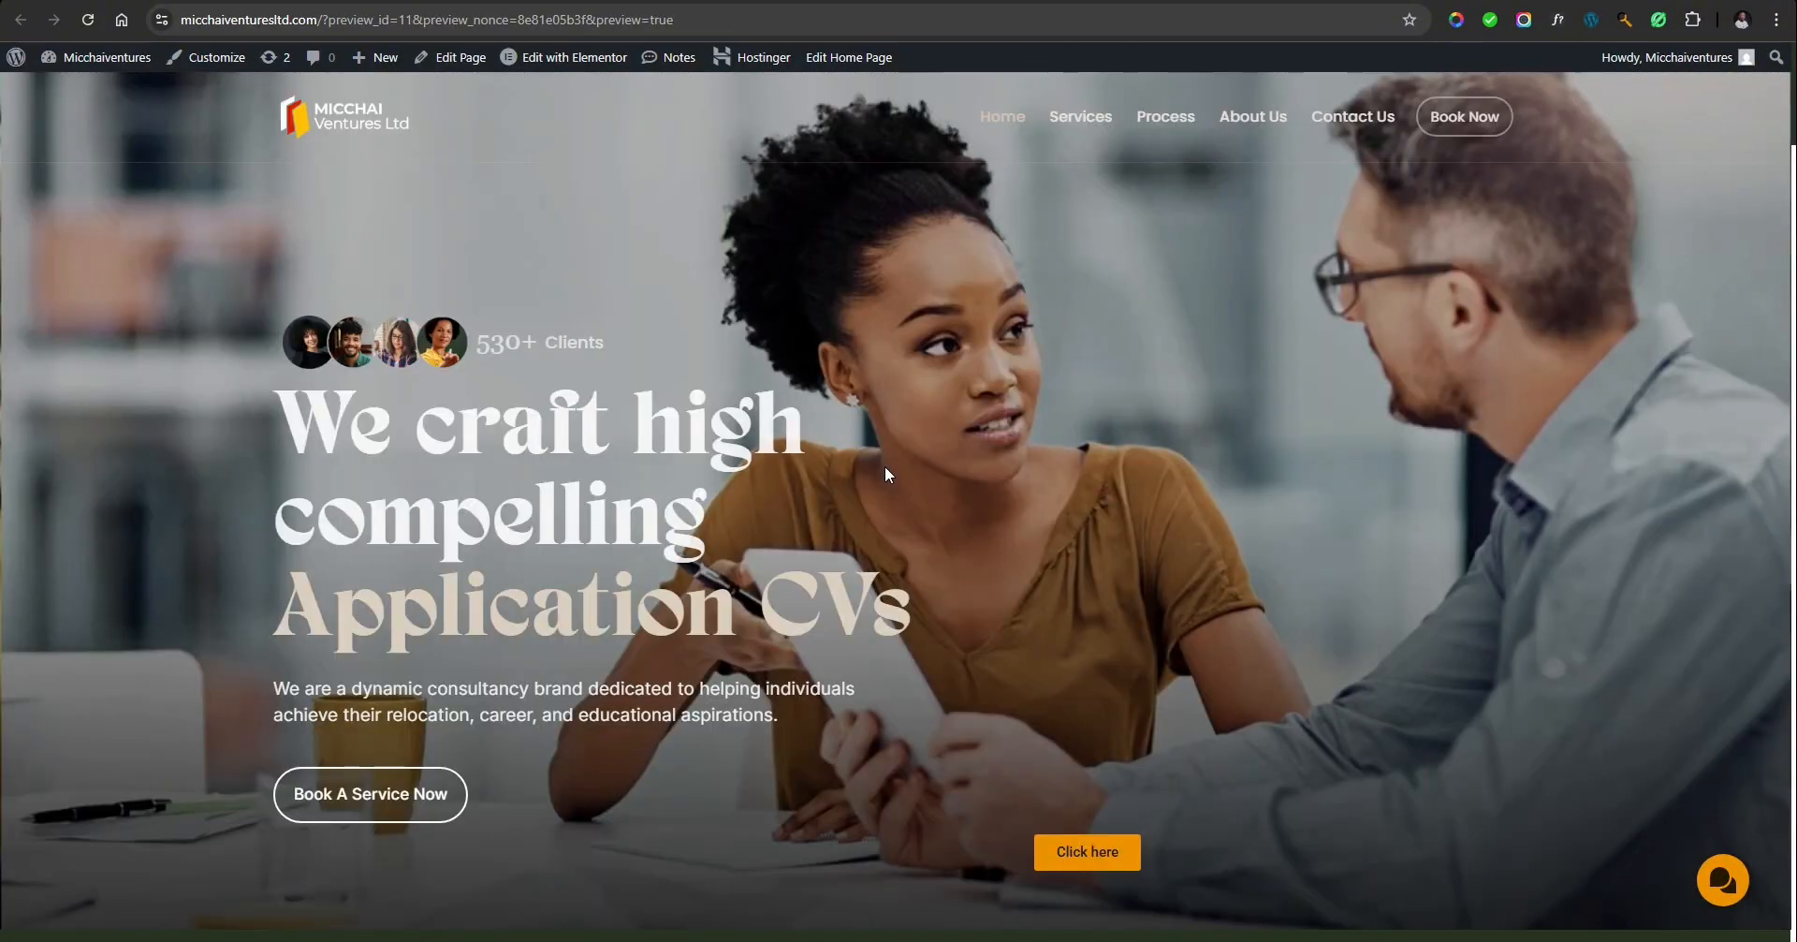
pyautogui.click(1092, 857)
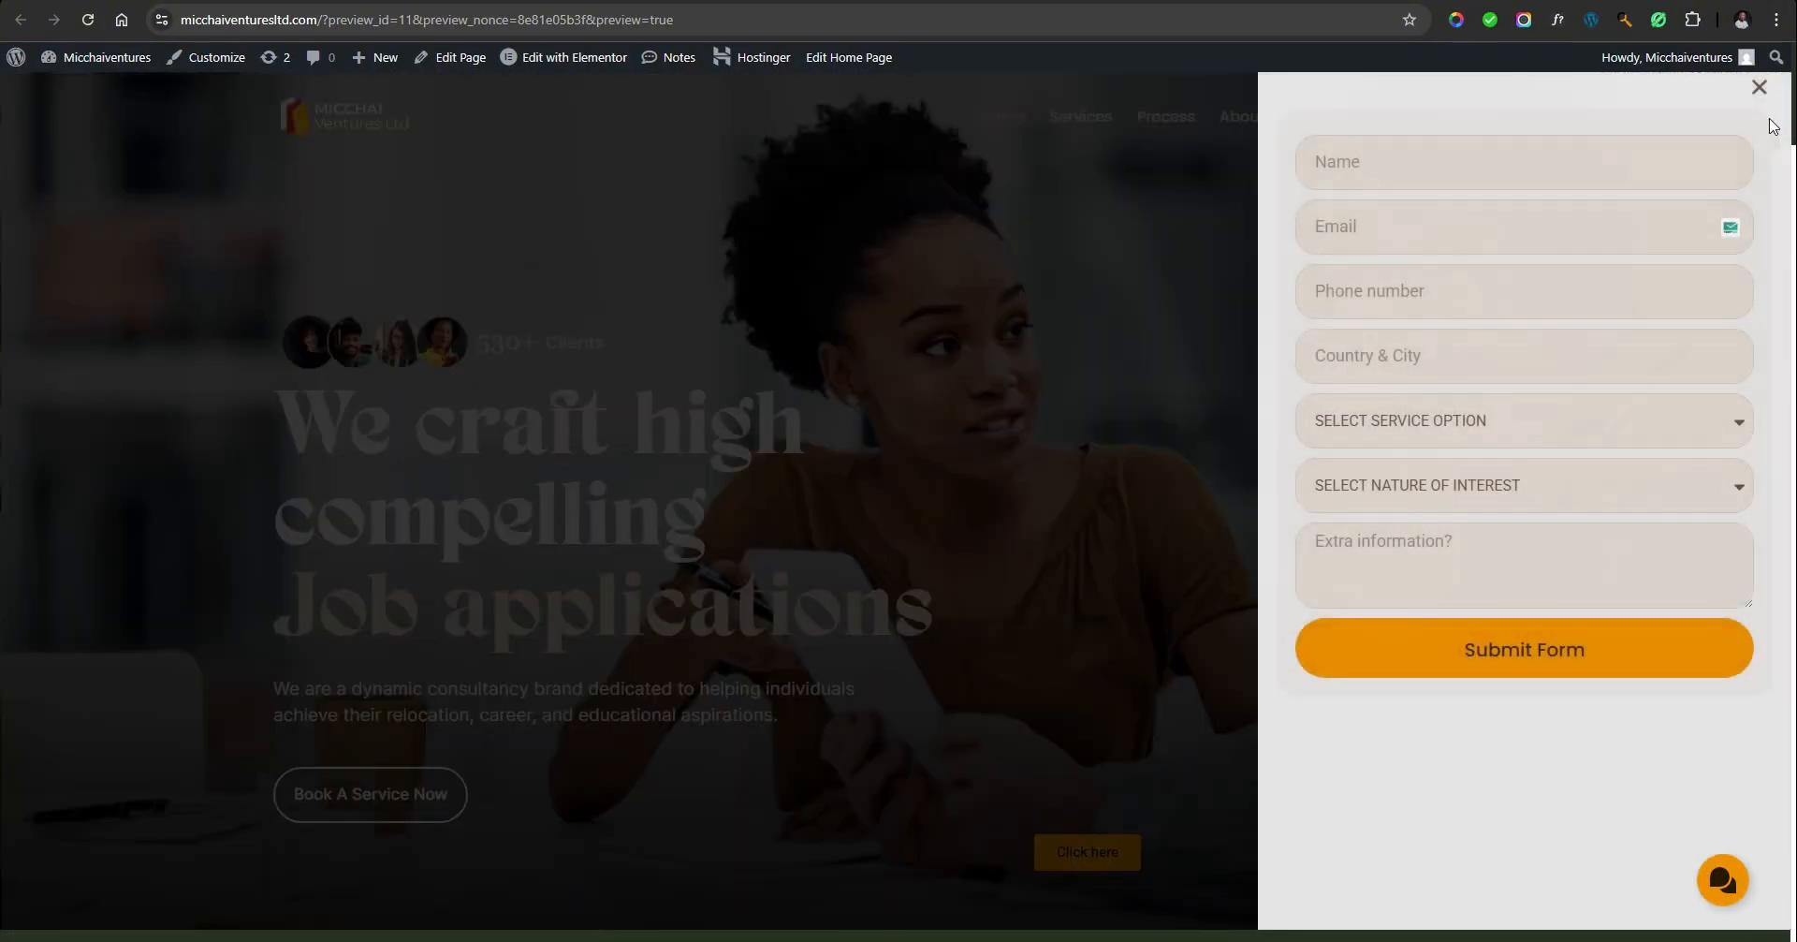
pyautogui.click(1760, 103)
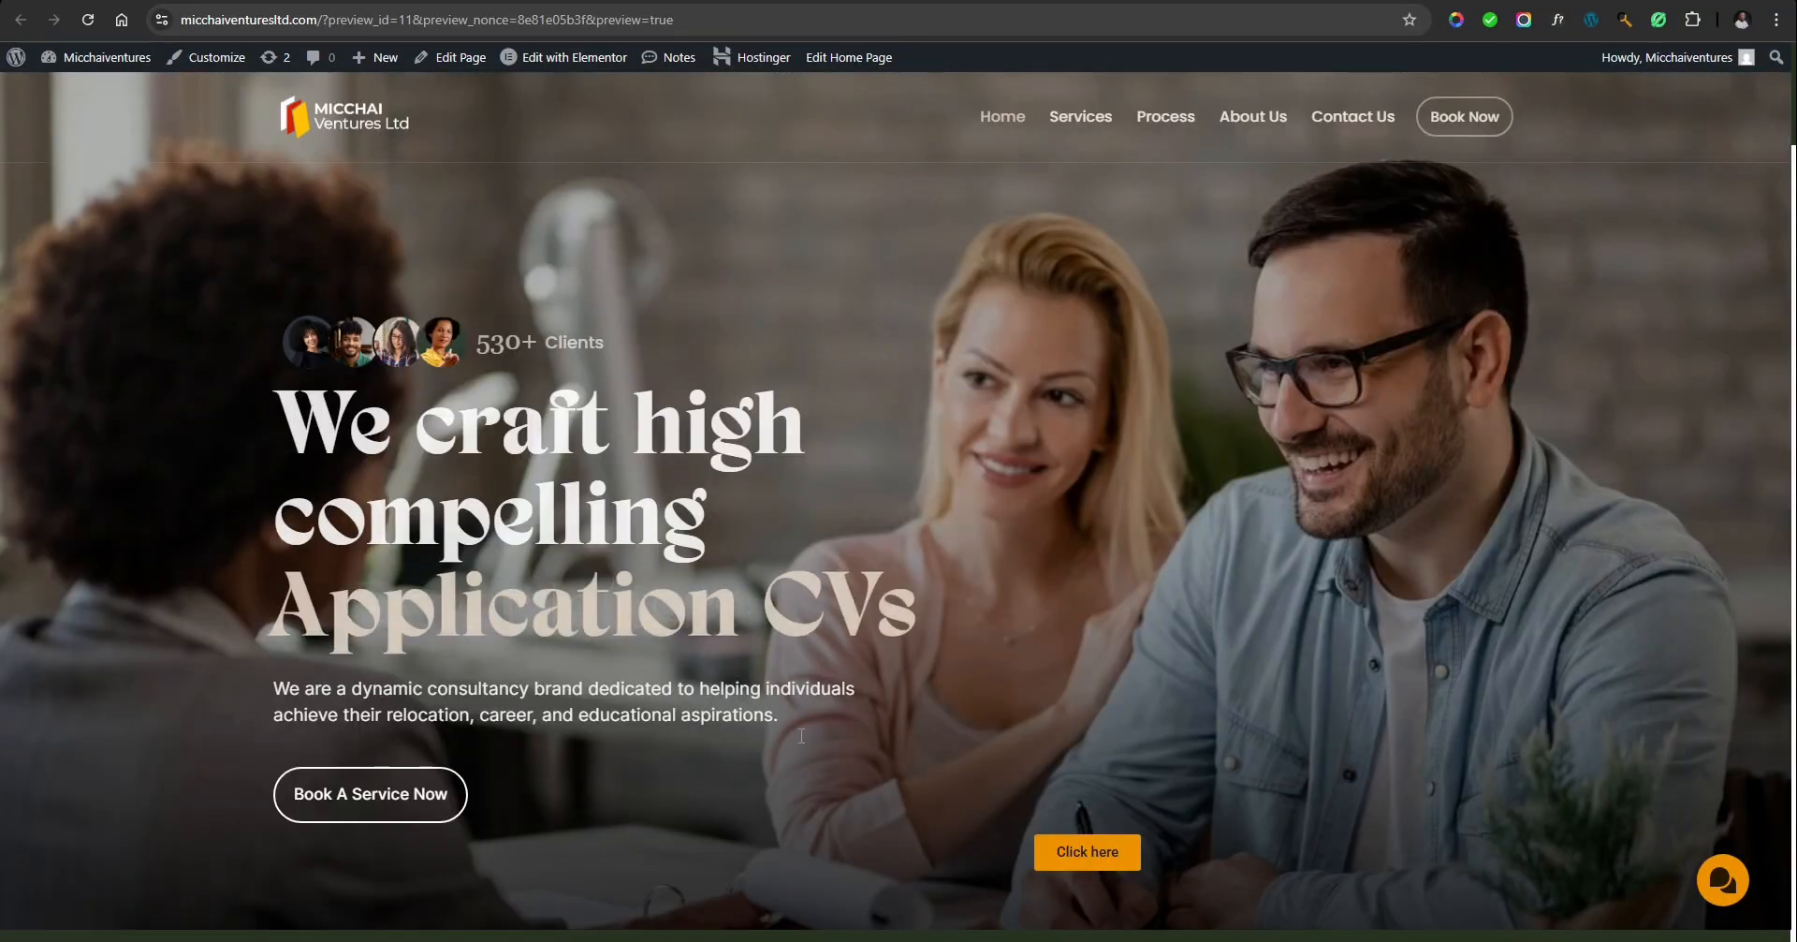
# Compare the popups opened by "Book A Service Now" and "Click here" in the preview, opening and closing each one.
pyautogui.click(394, 805)
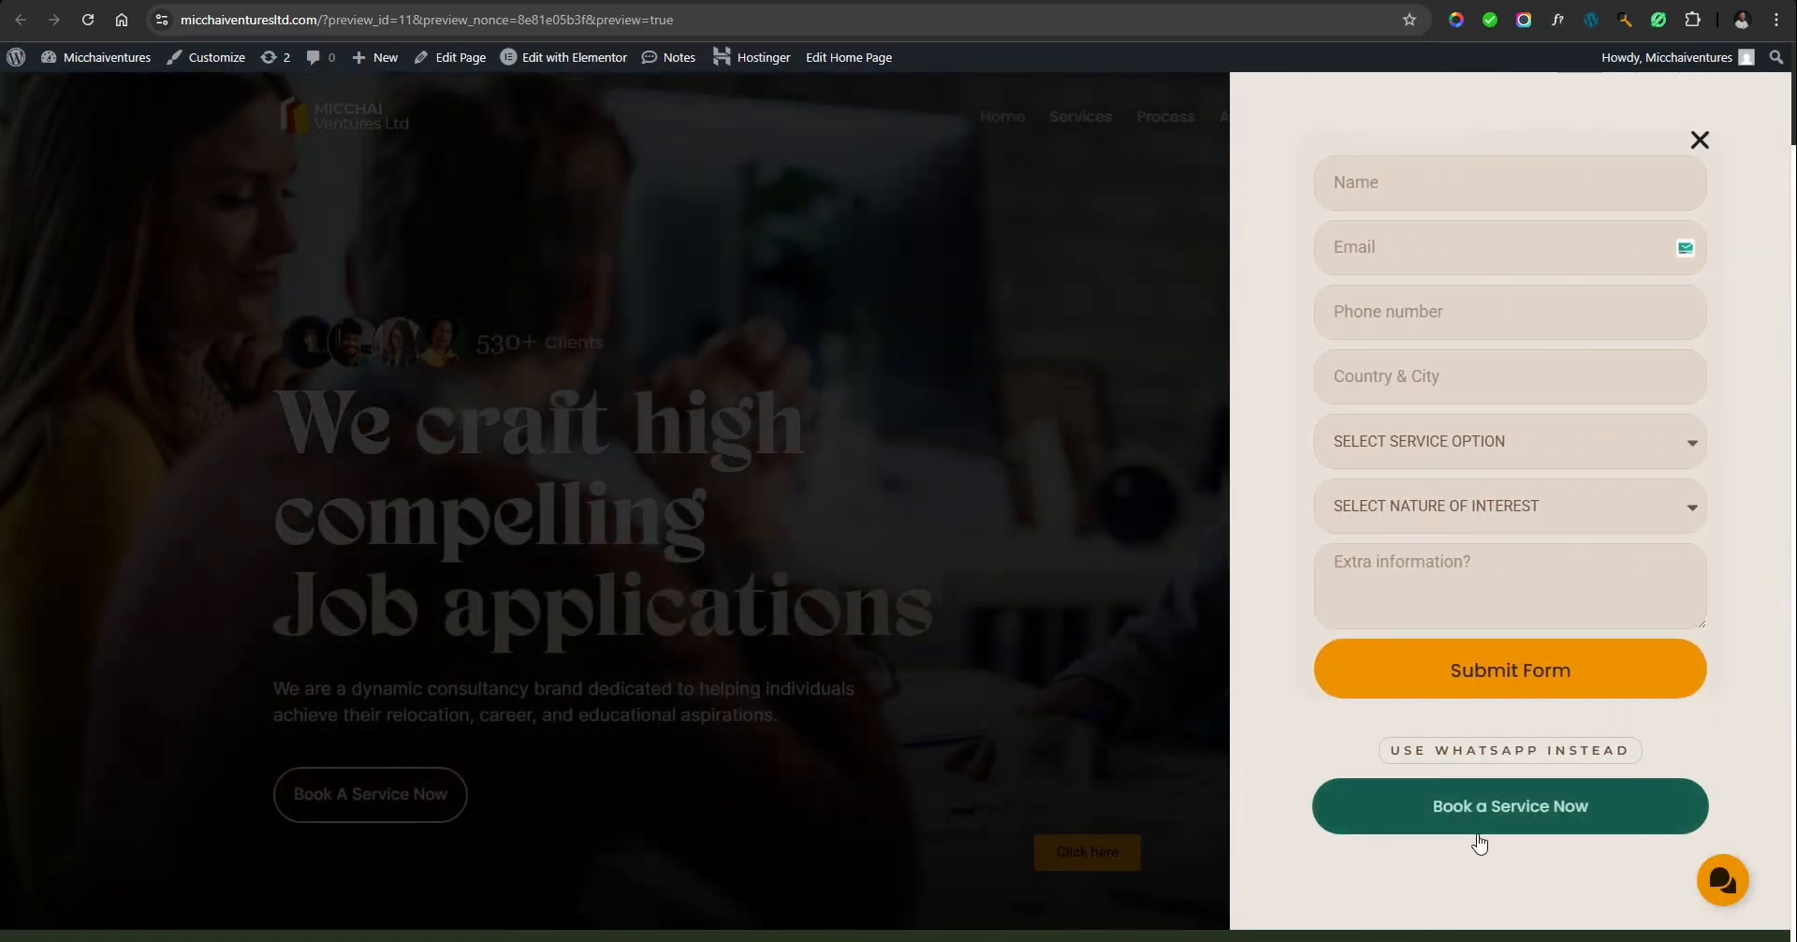
pyautogui.click(945, 641)
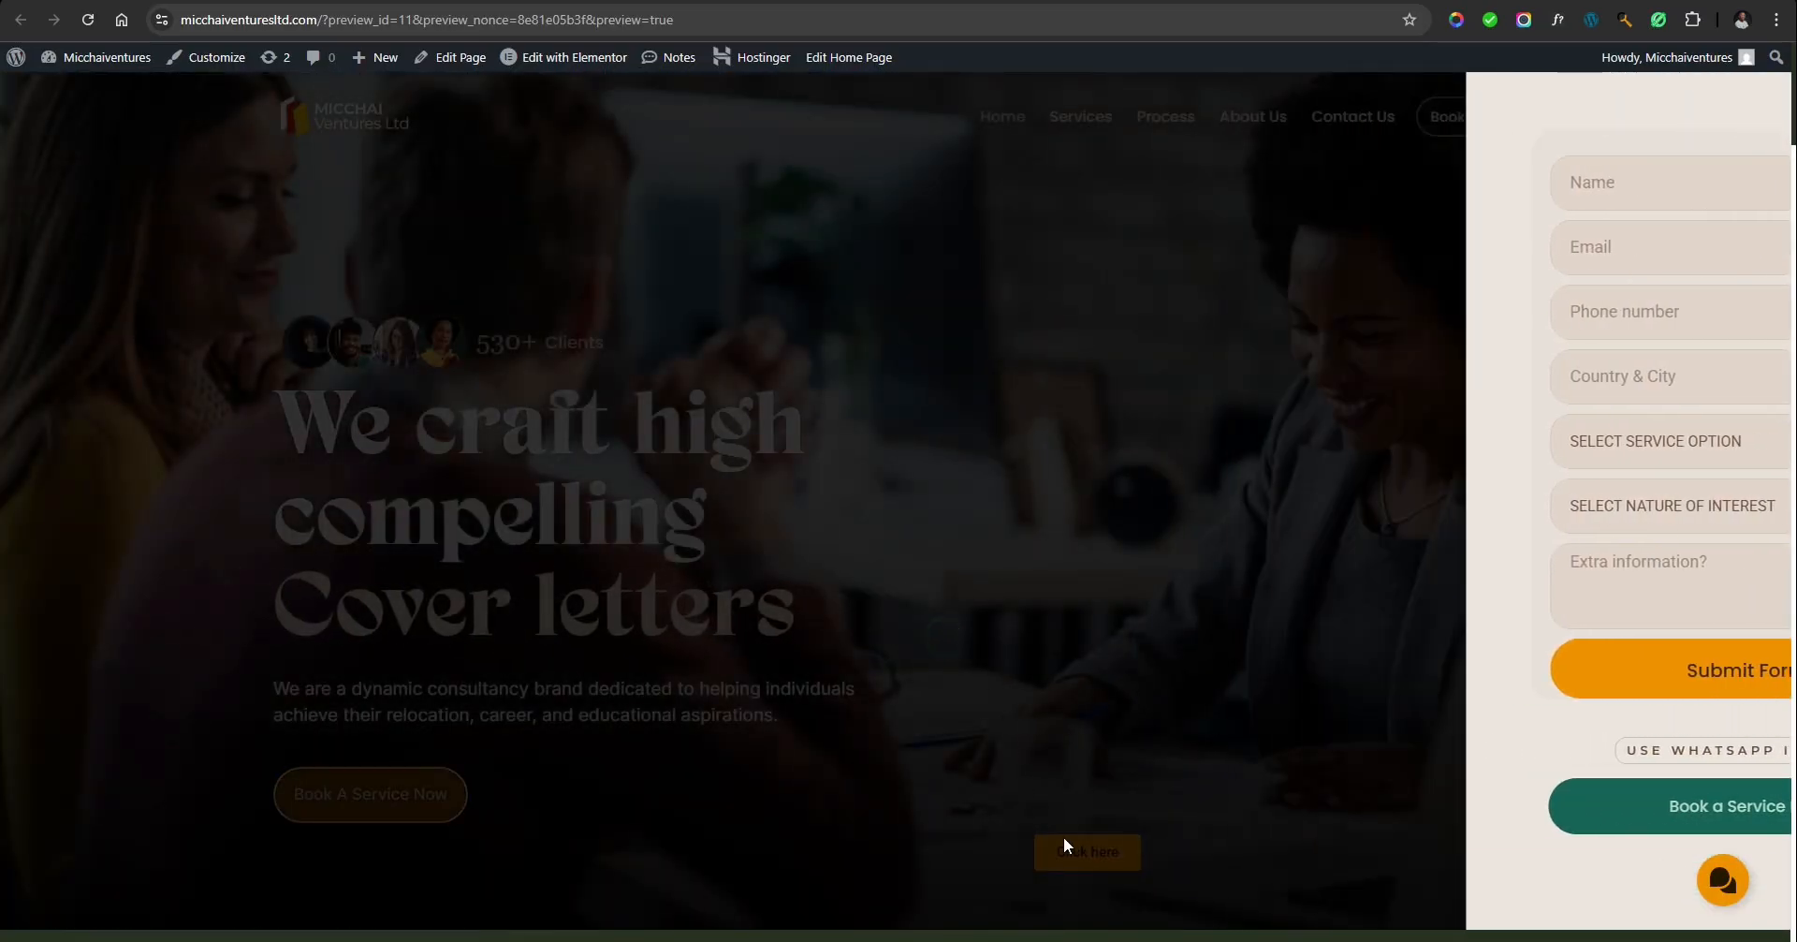
pyautogui.click(1082, 853)
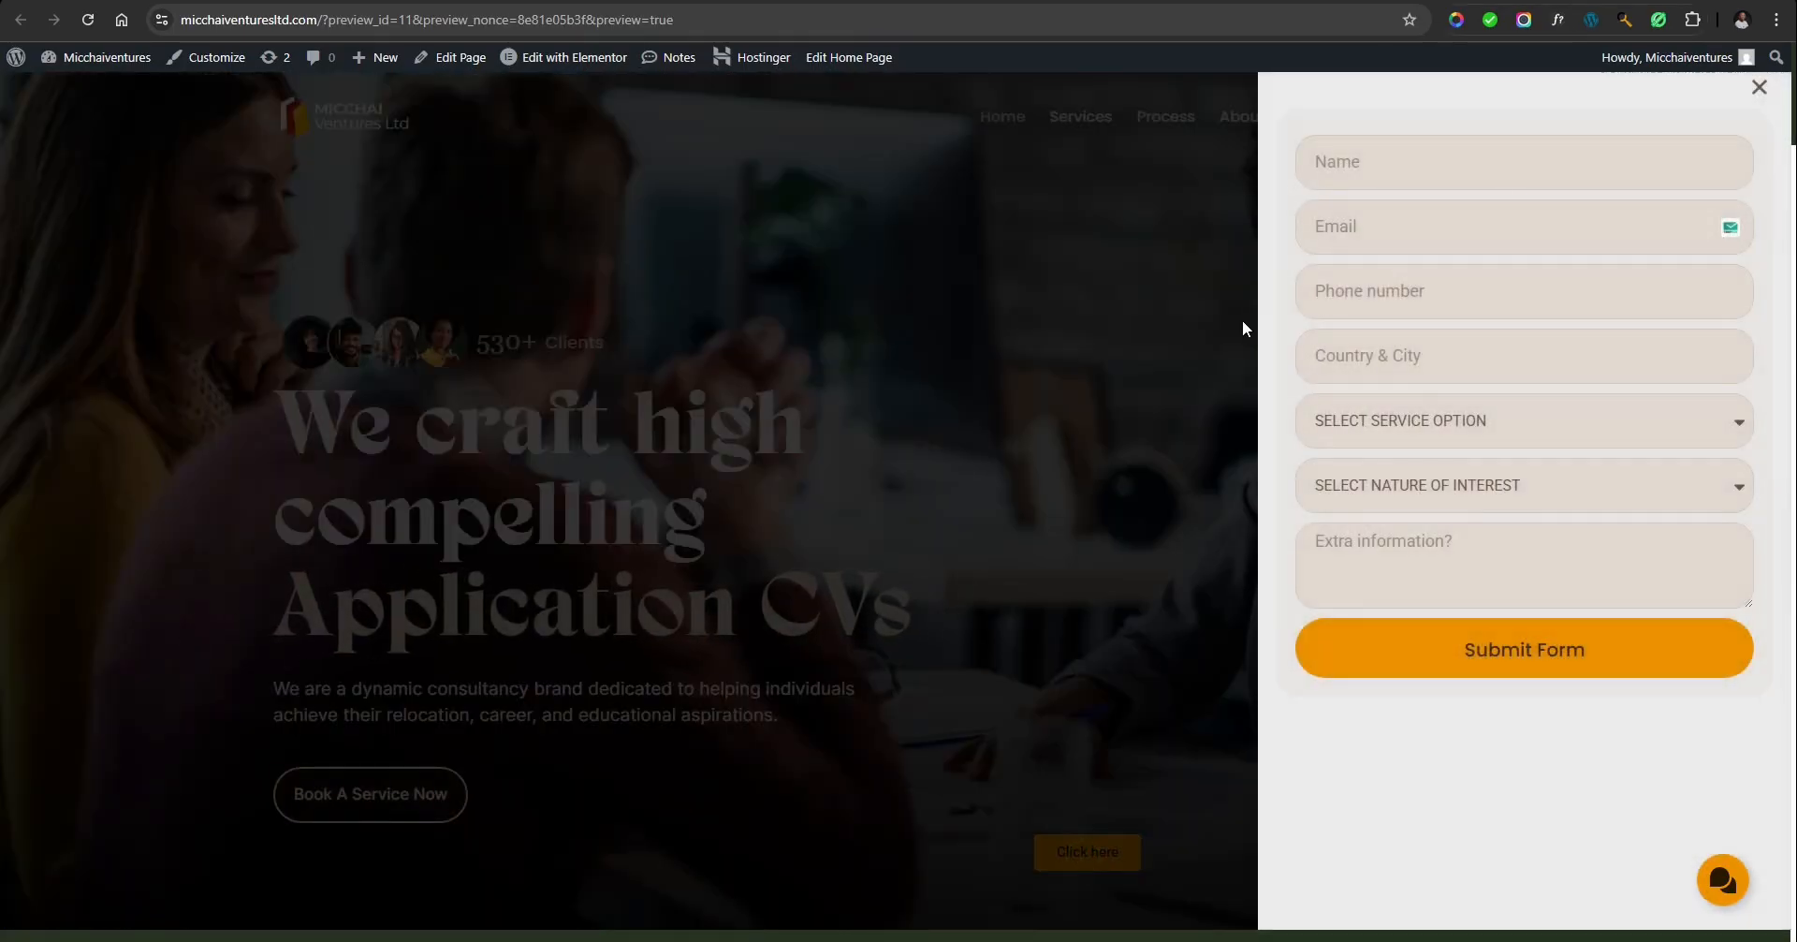
pyautogui.click(1123, 307)
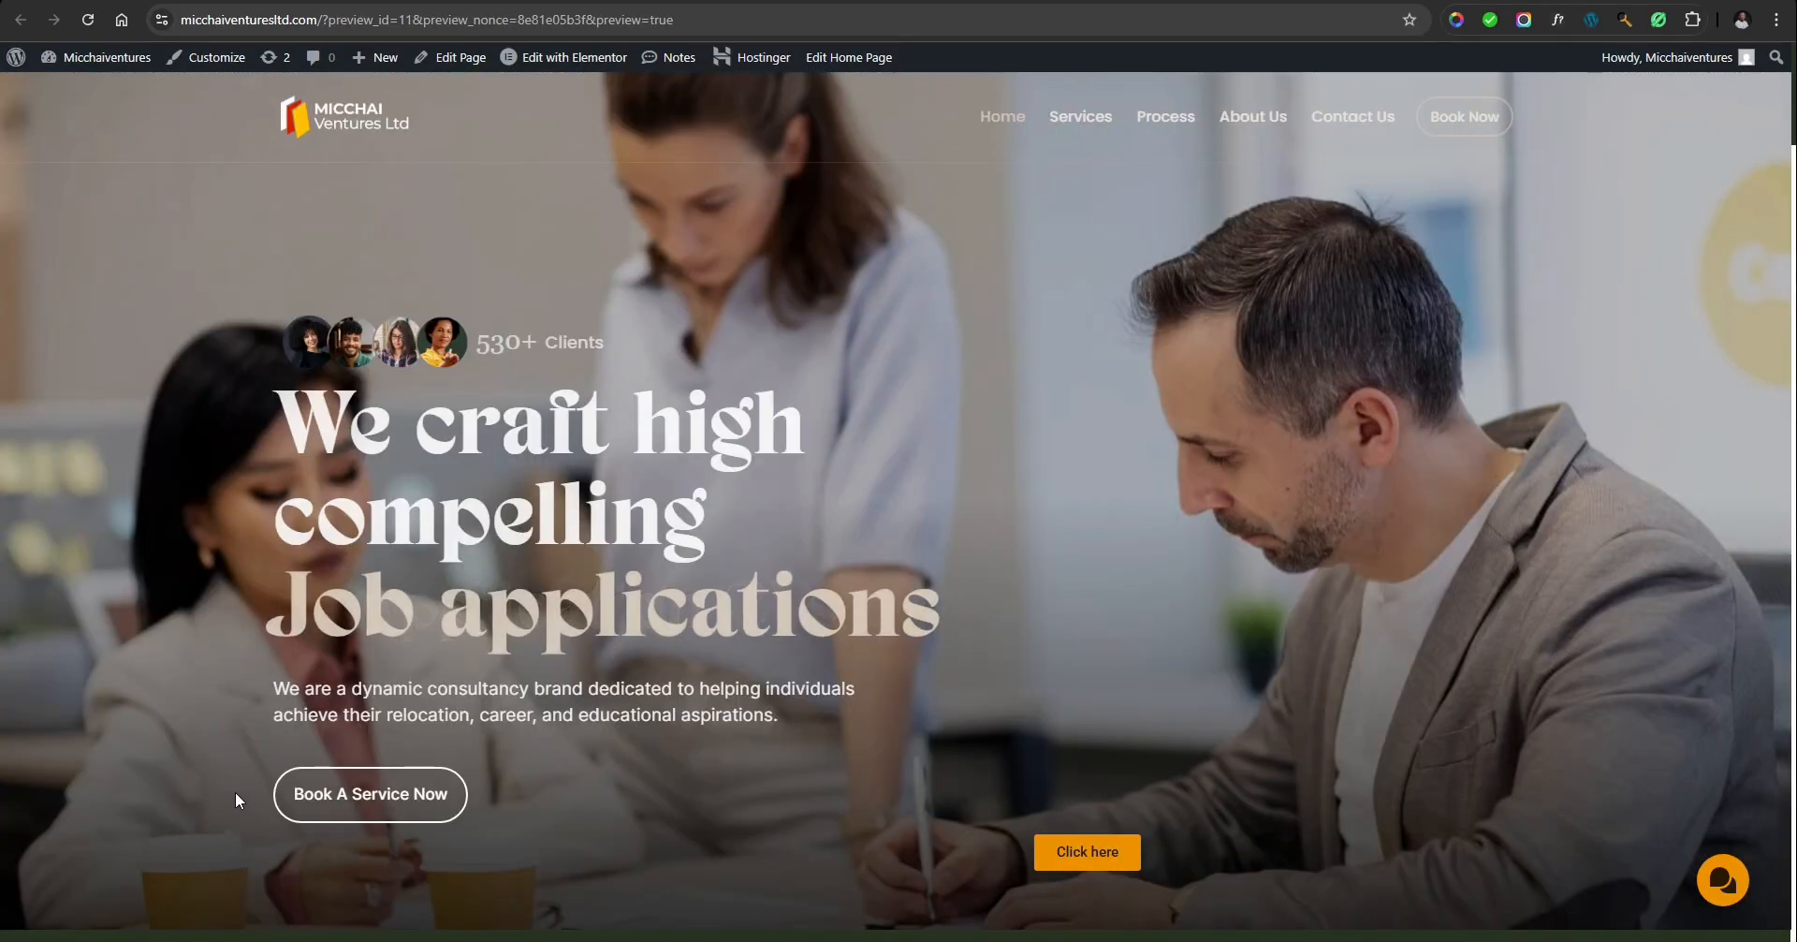
pyautogui.click(327, 794)
pyautogui.click(1699, 140)
pyautogui.click(1101, 854)
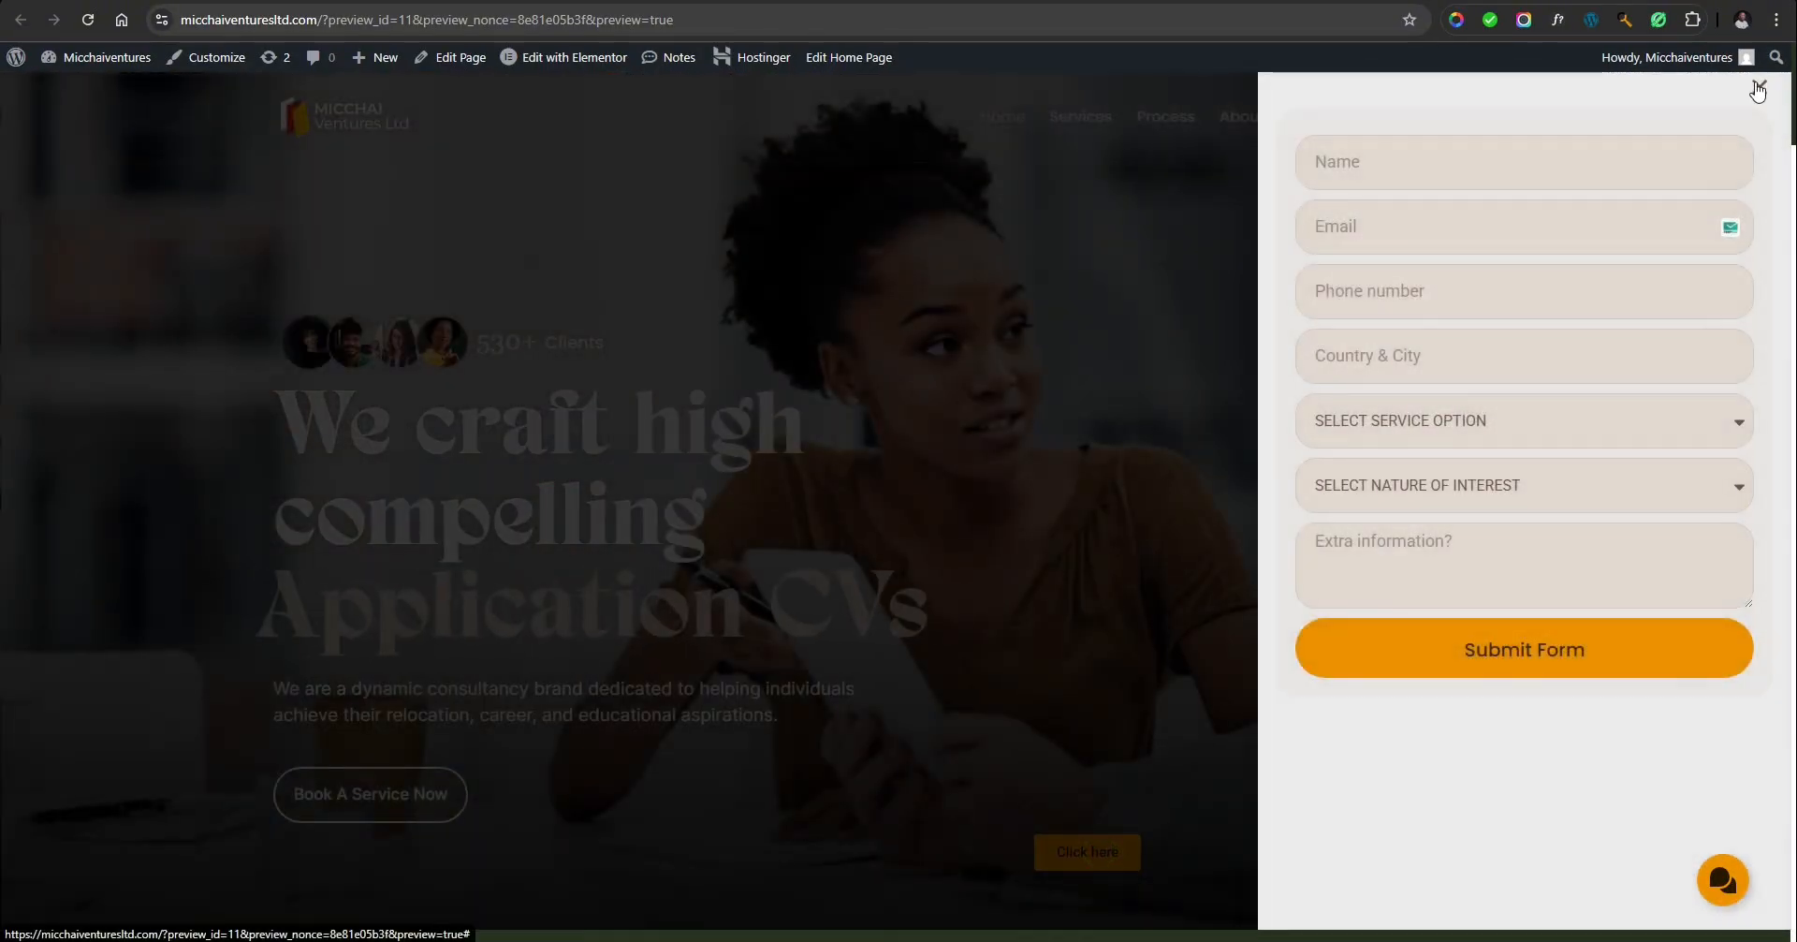
pyautogui.click(1762, 87)
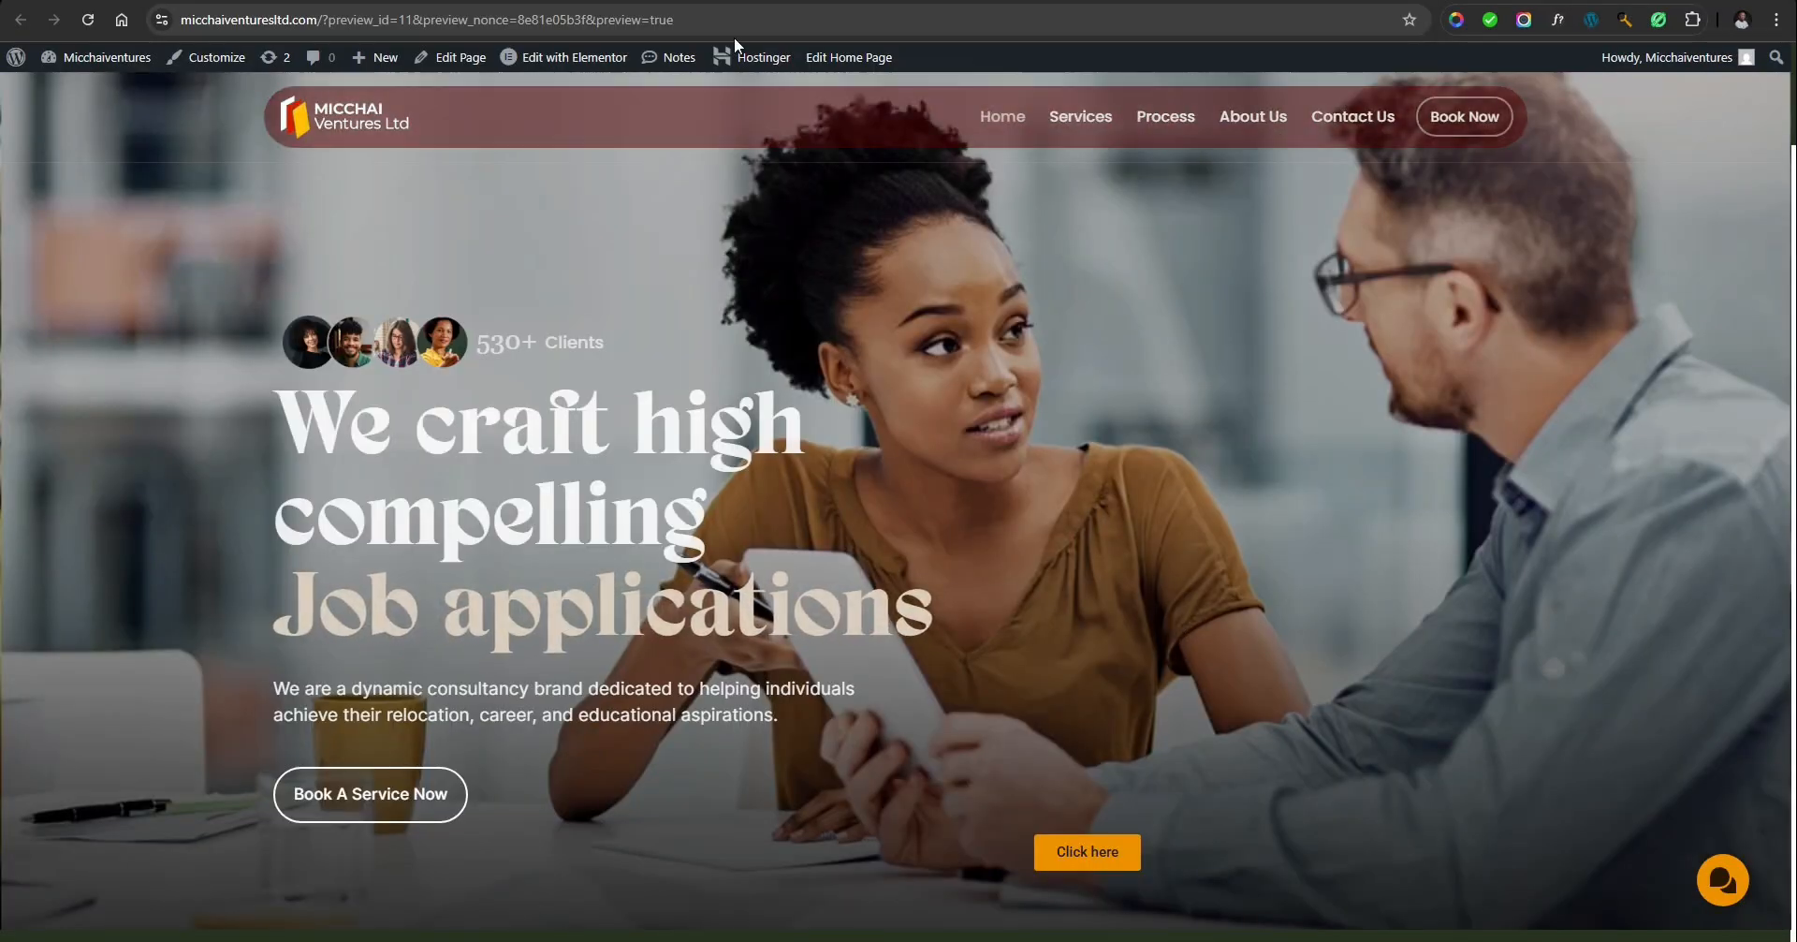
# Switch to the "form cater" popup editor, check its laptop, tablet and mobile layouts, and delete the star icon above the form.
pyautogui.click(712, 2)
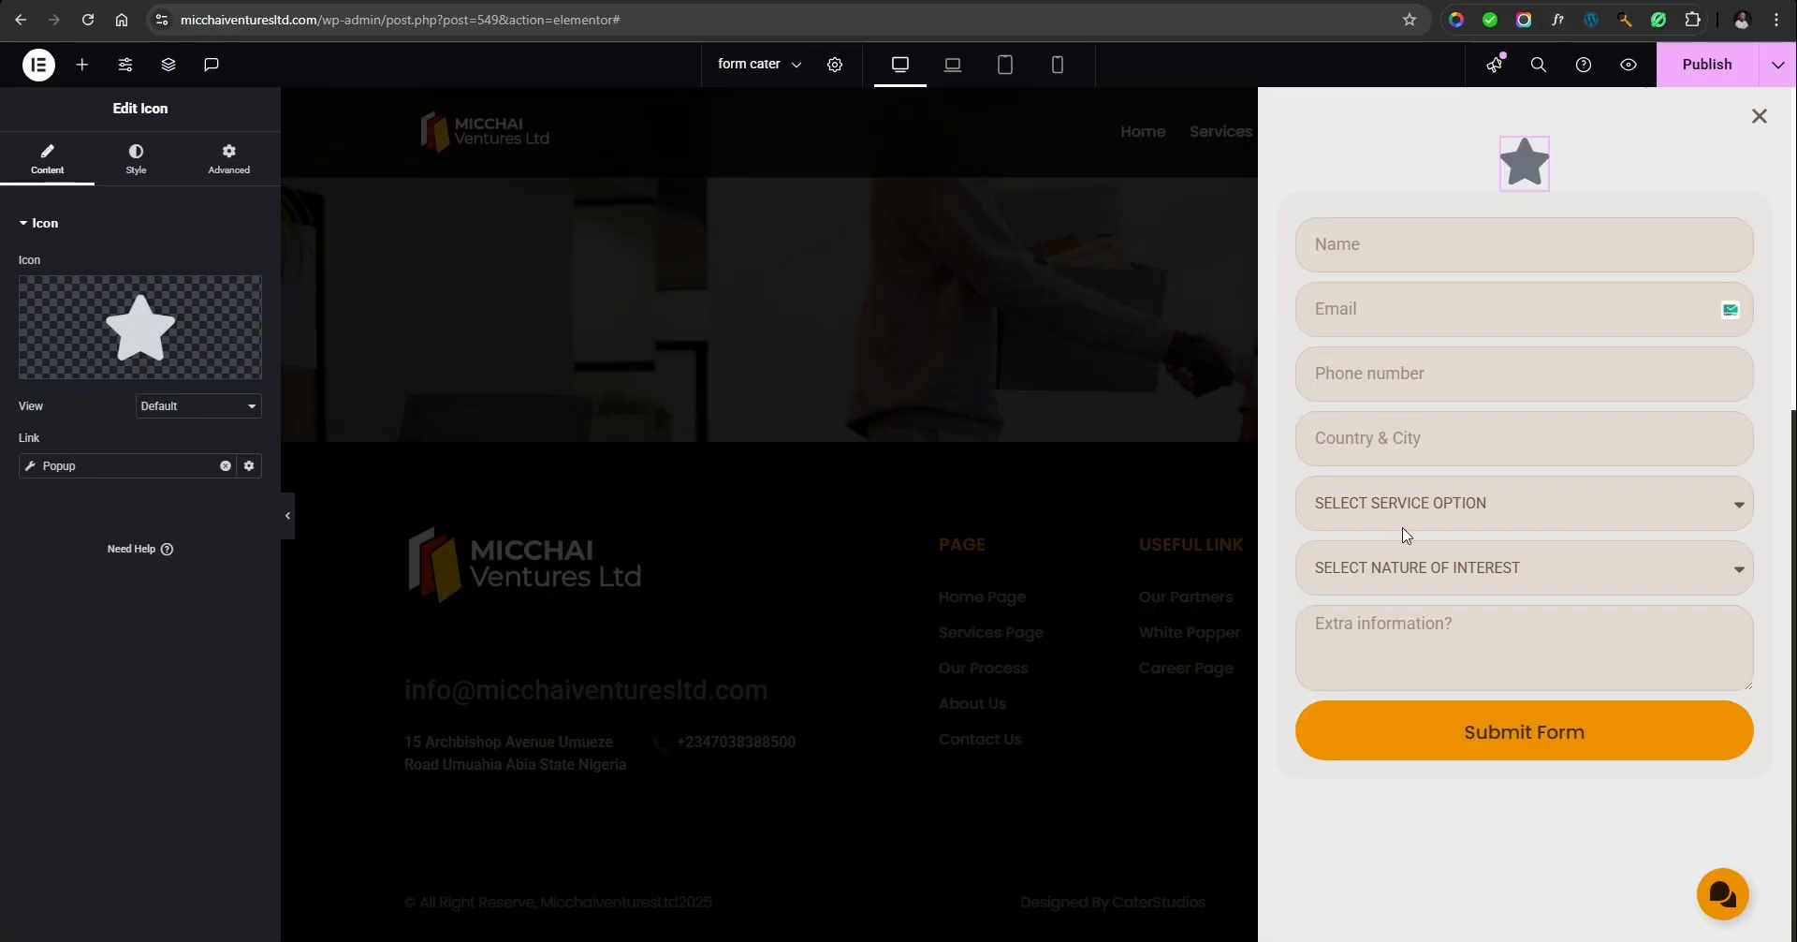
pyautogui.click(954, 65)
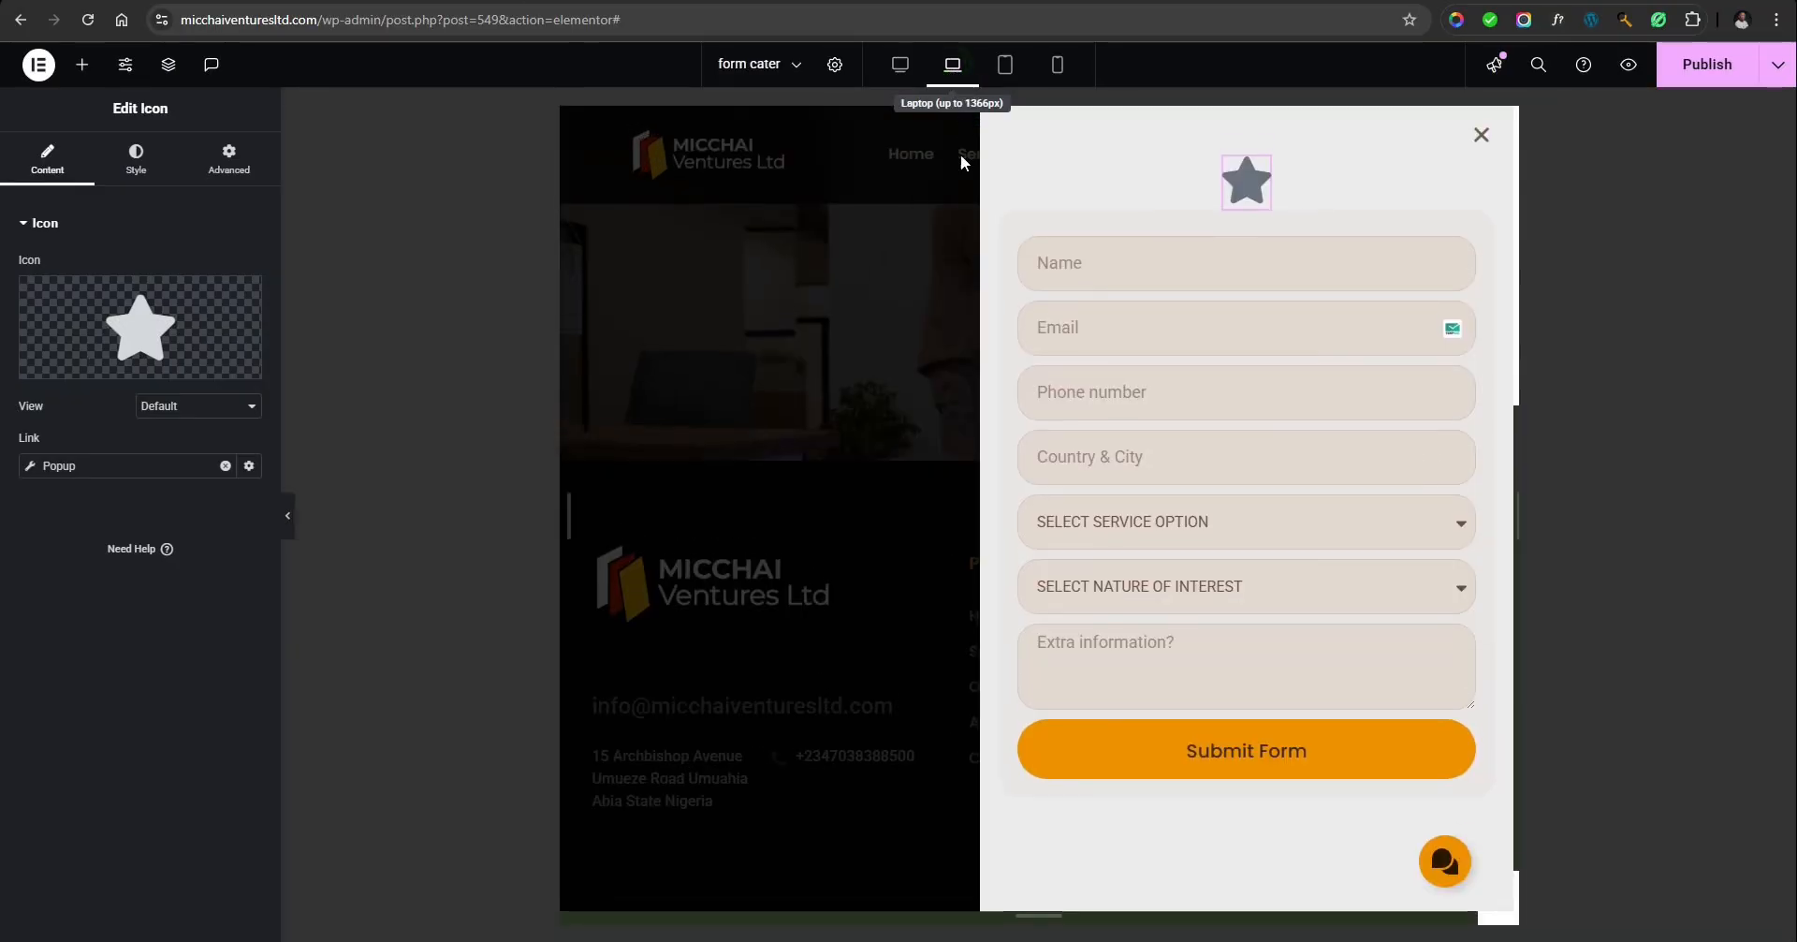
pyautogui.click(1009, 69)
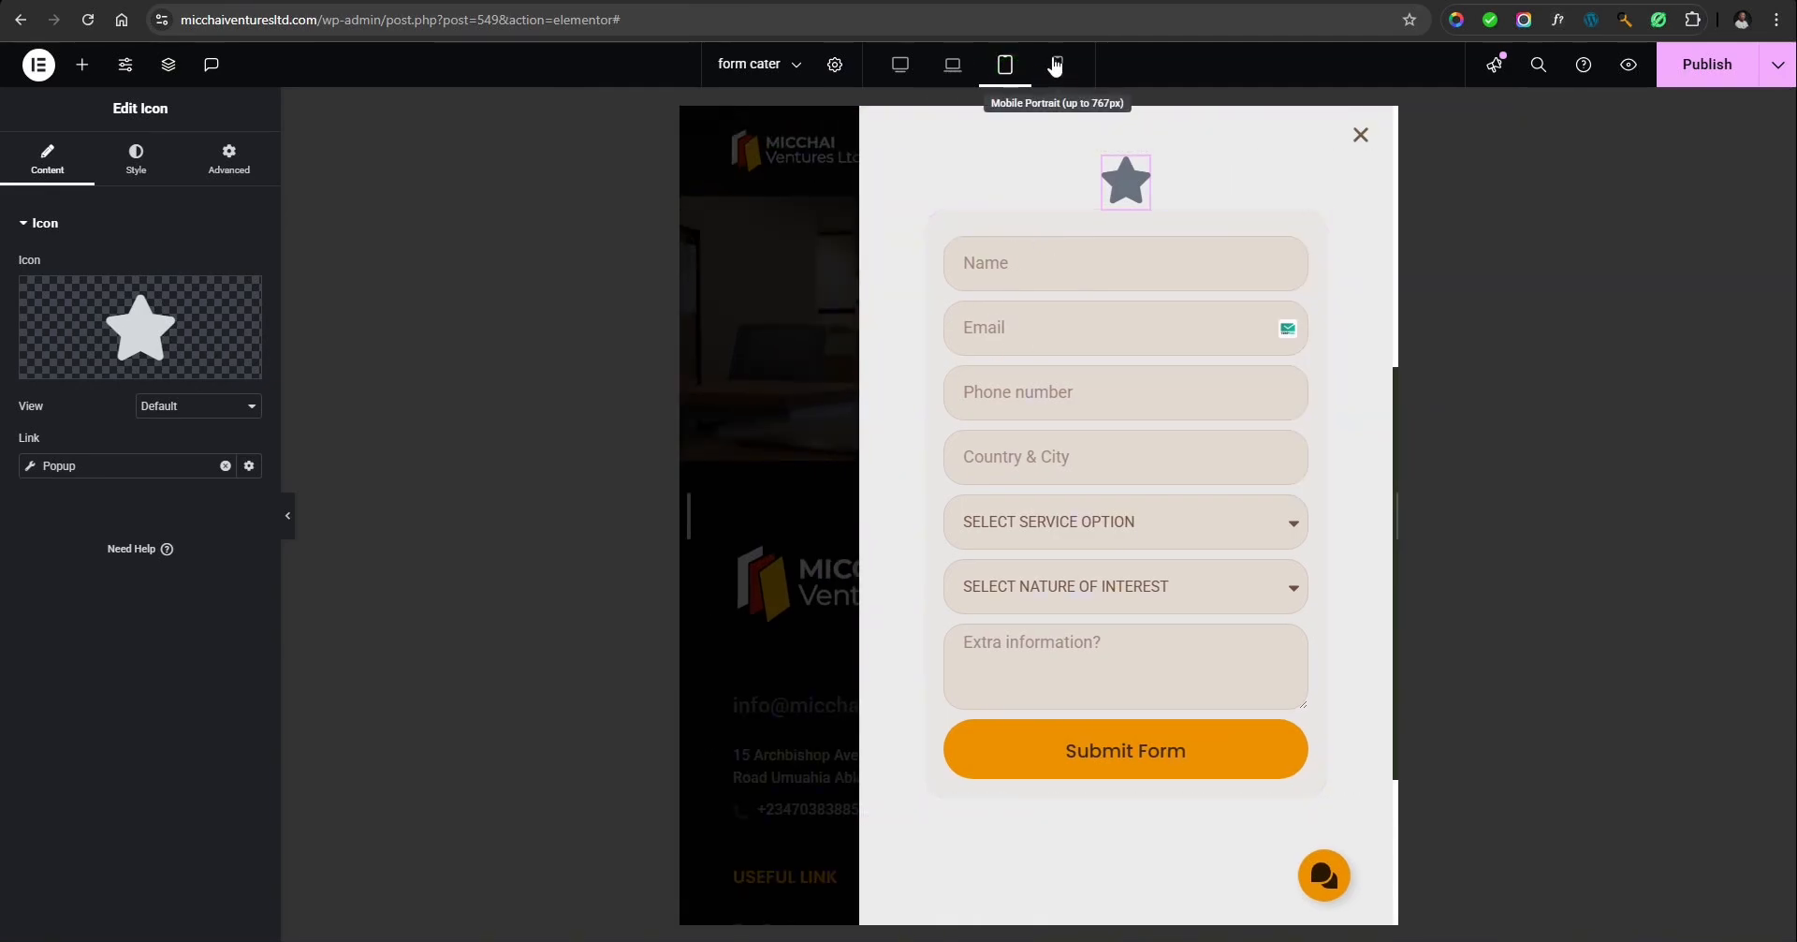
pyautogui.rightClick(1157, 198)
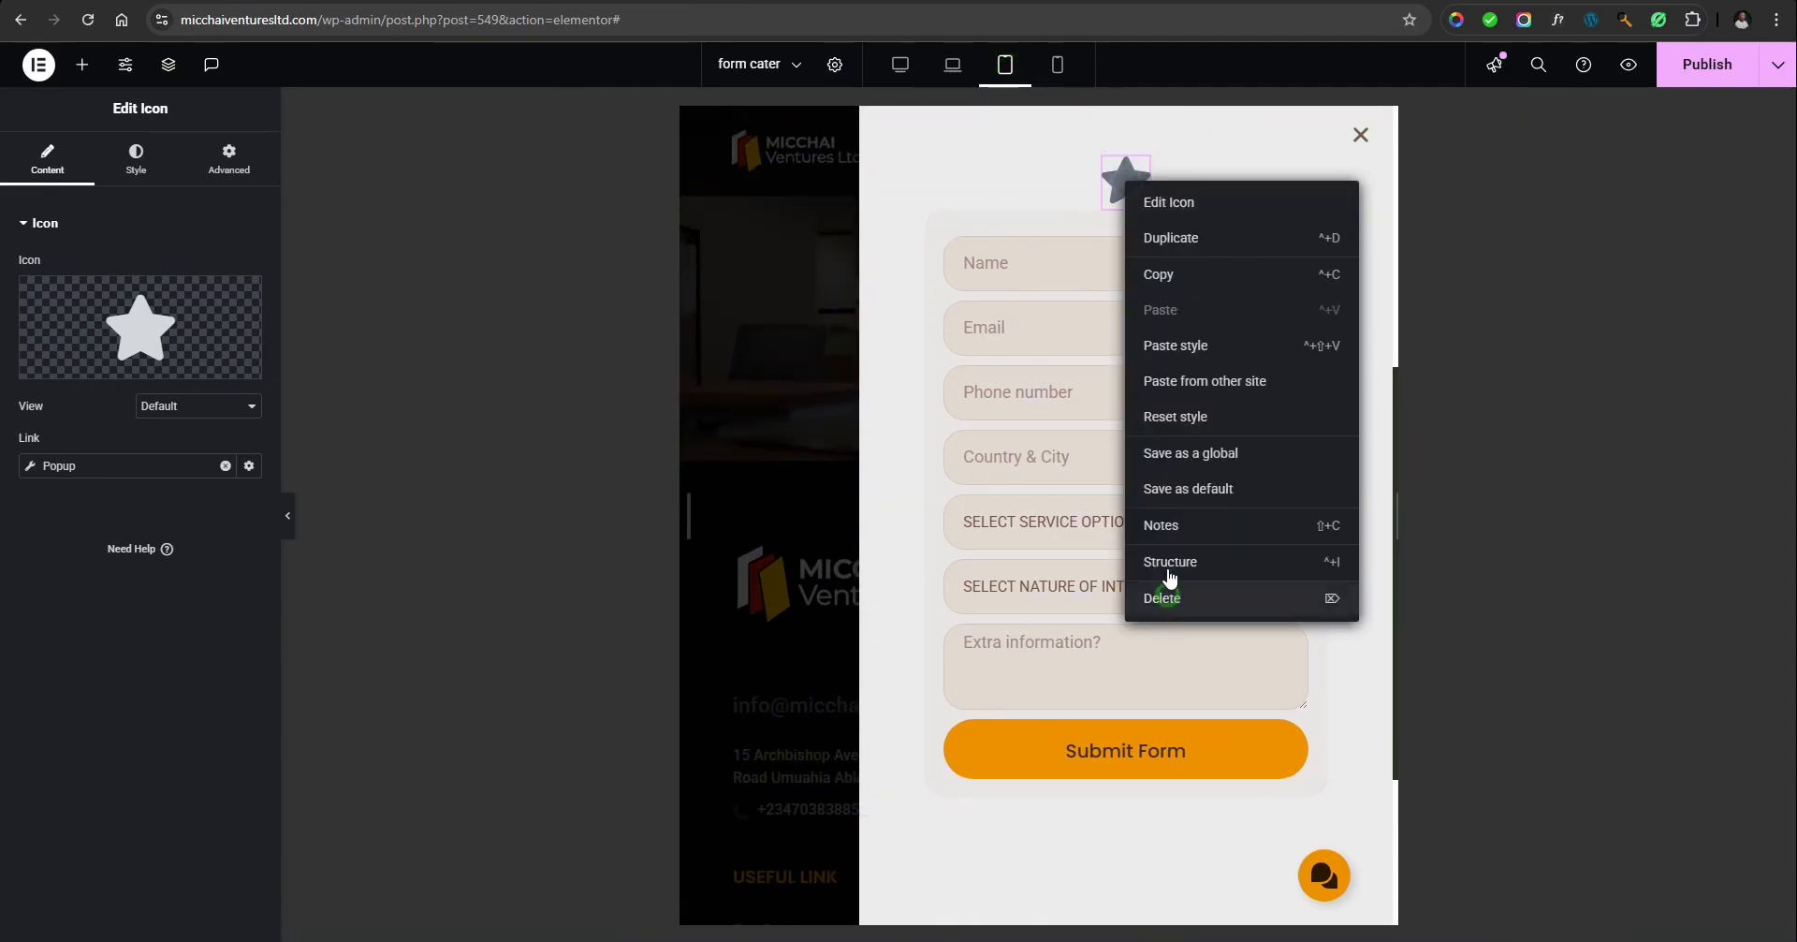
pyautogui.click(1166, 596)
pyautogui.click(1062, 65)
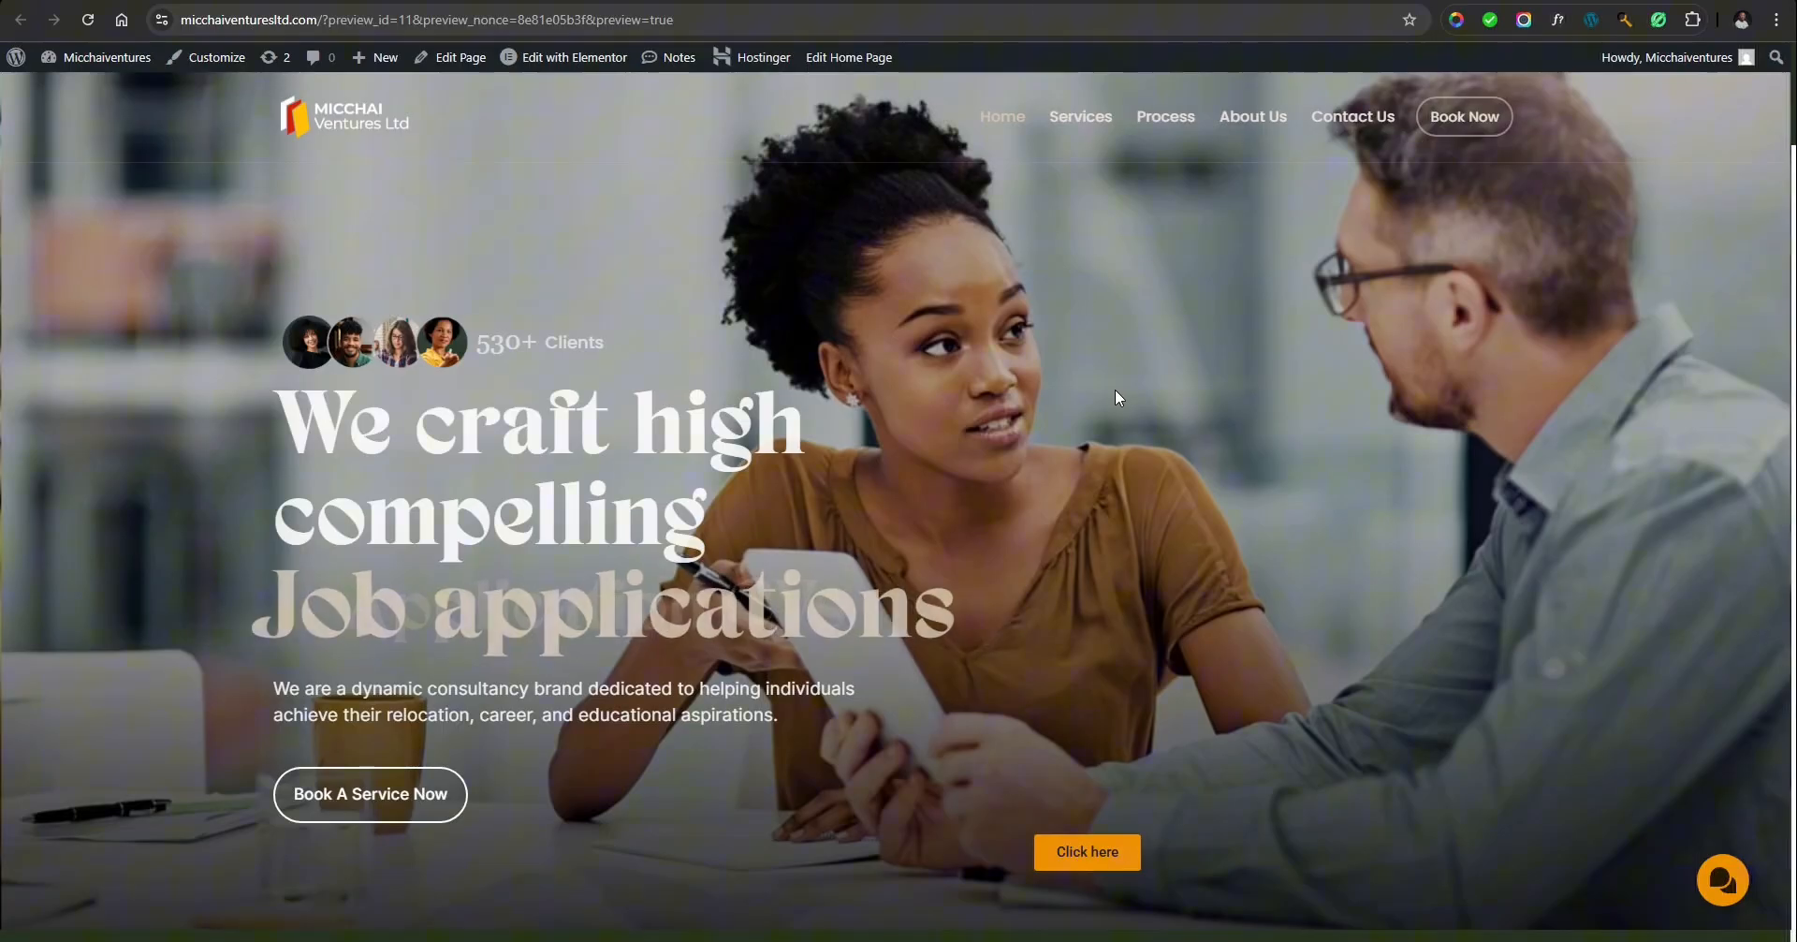
# Check the Home page preview at a mobile width of about 434 px with the browser's developer tools, and close them.
pyautogui.rightClick(1116, 380)
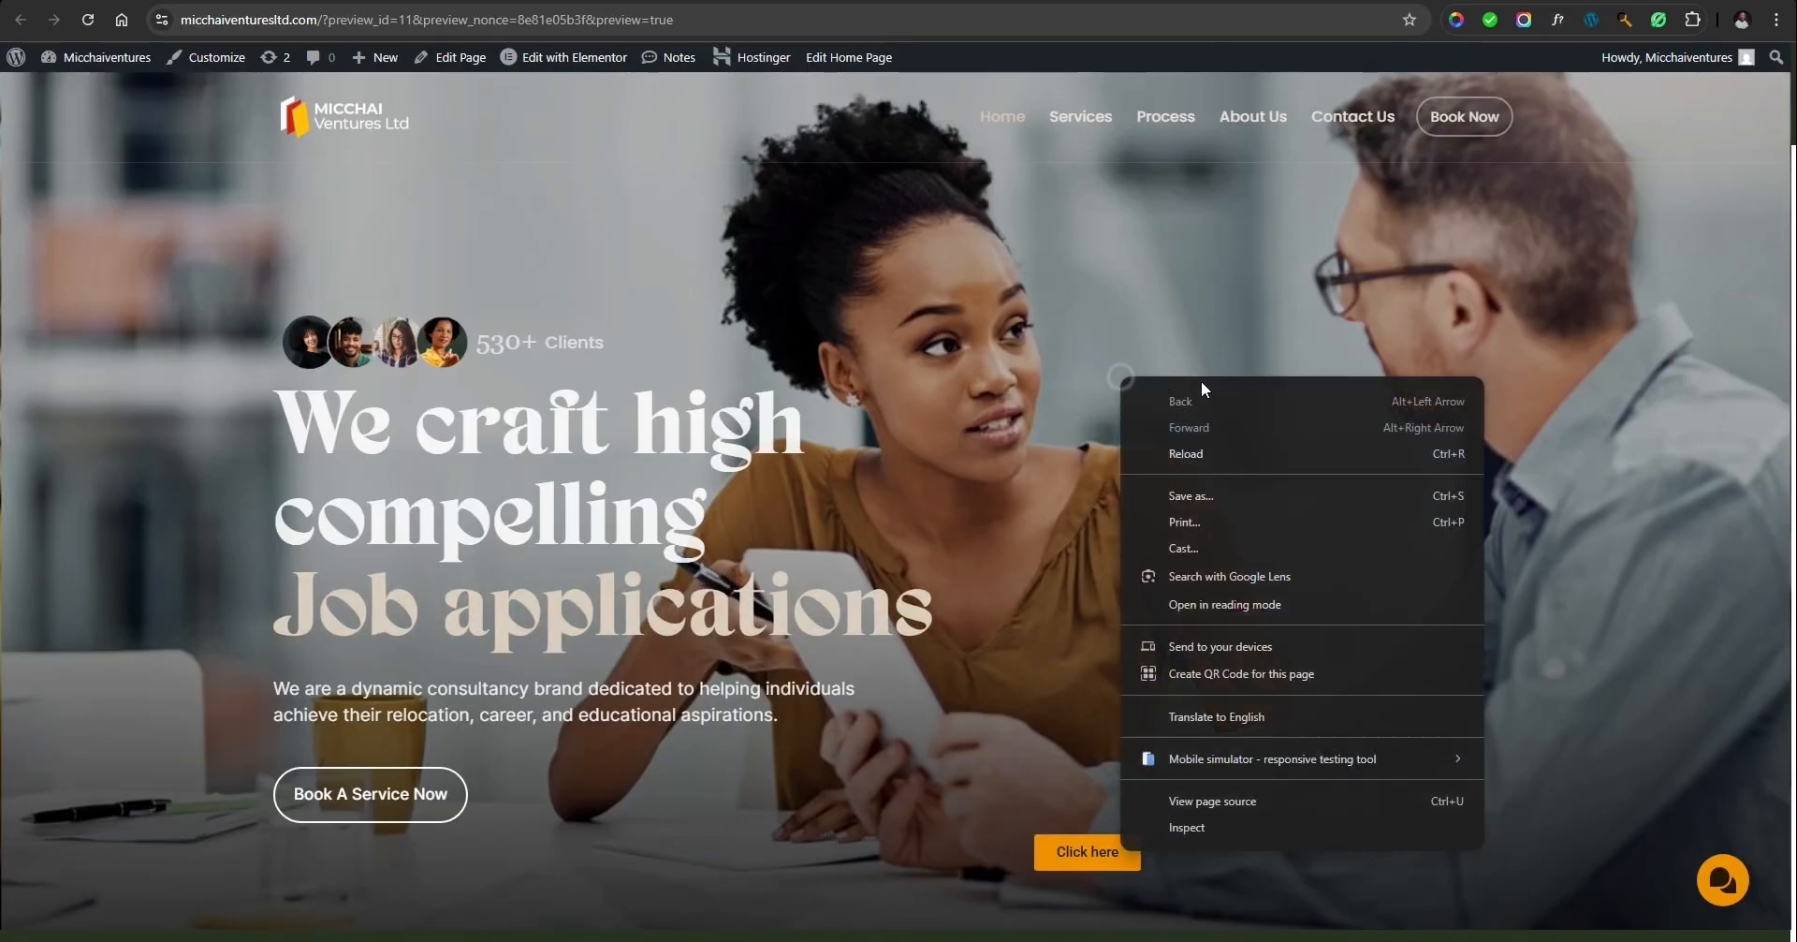
pyautogui.click(1202, 829)
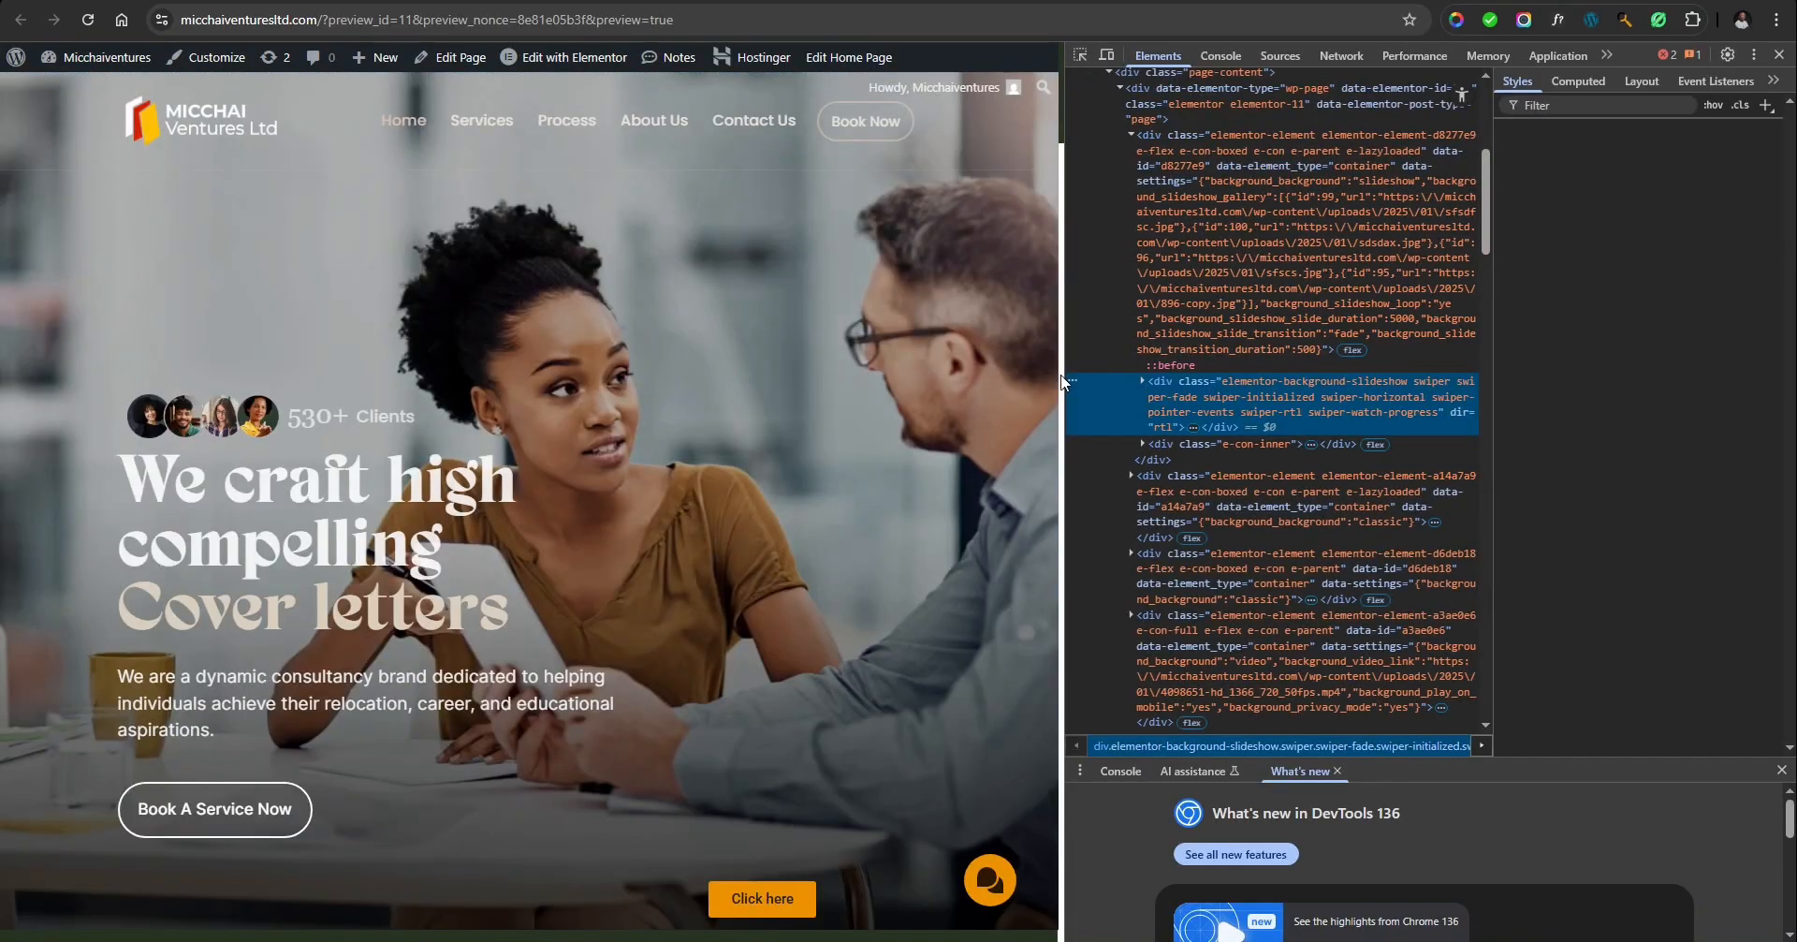
pyautogui.moveTo(1070, 369); pyautogui.dragTo(403, 352)
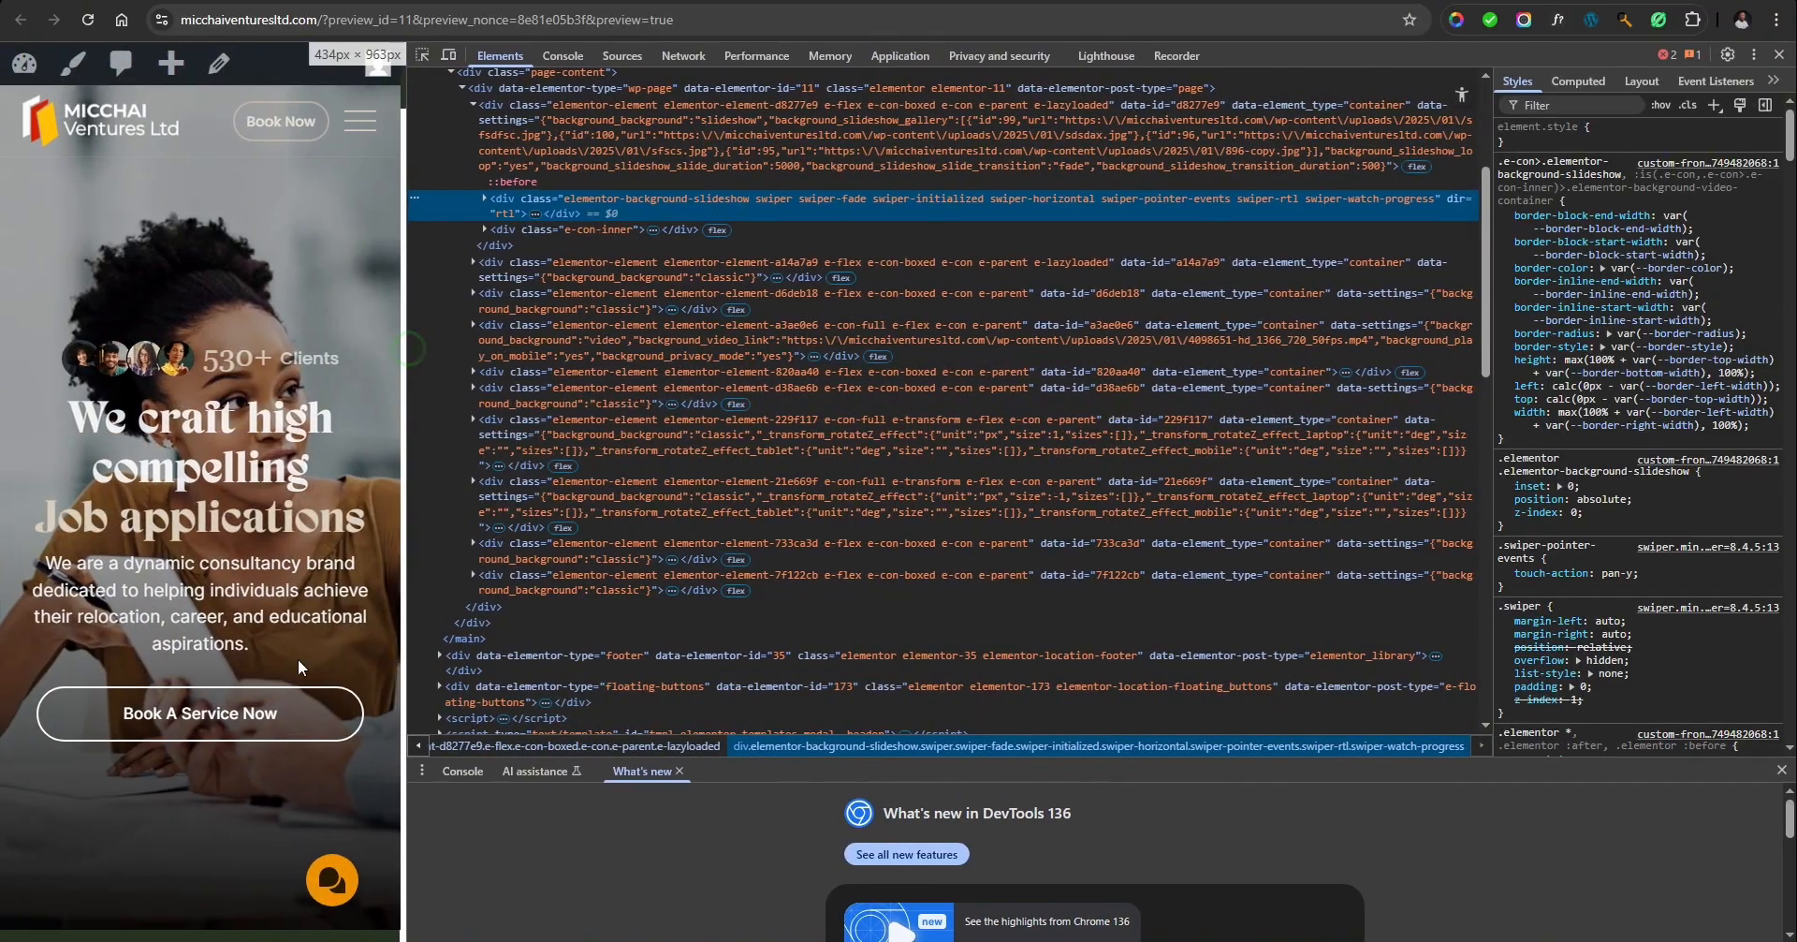
pyautogui.scroll(-3, 282, 603)
pyautogui.scroll(3, 283, 613)
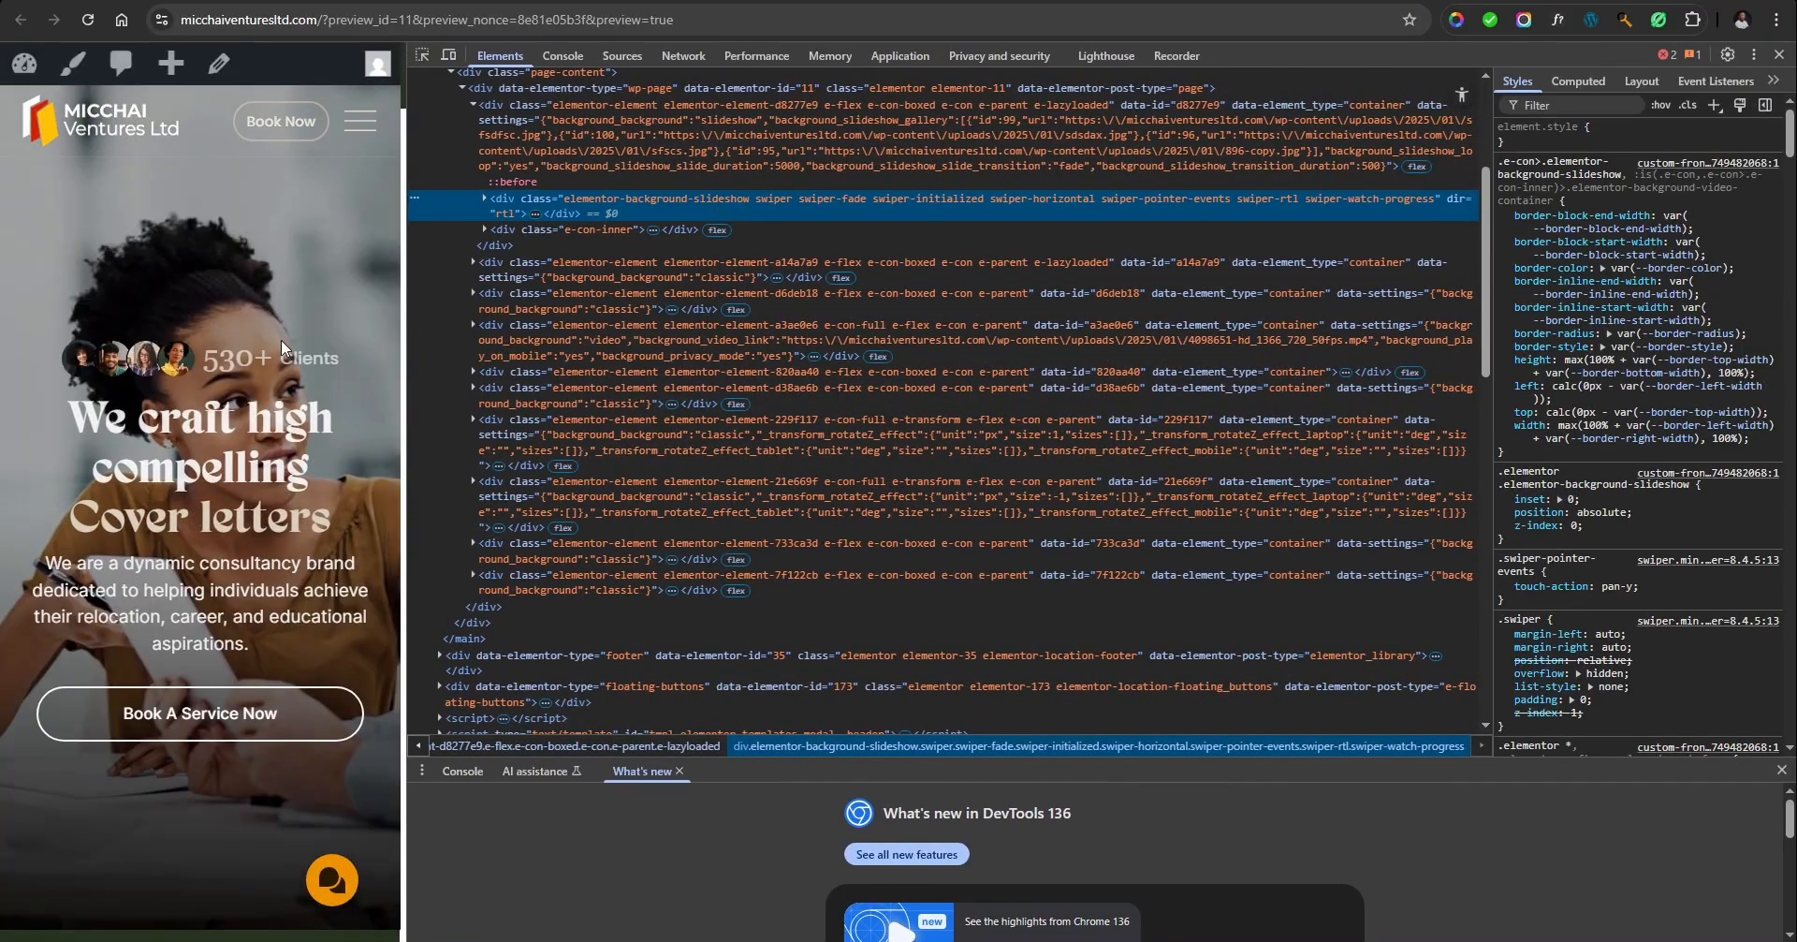
pyautogui.scroll(-5, 281, 340)
pyautogui.scroll(5, 295, 390)
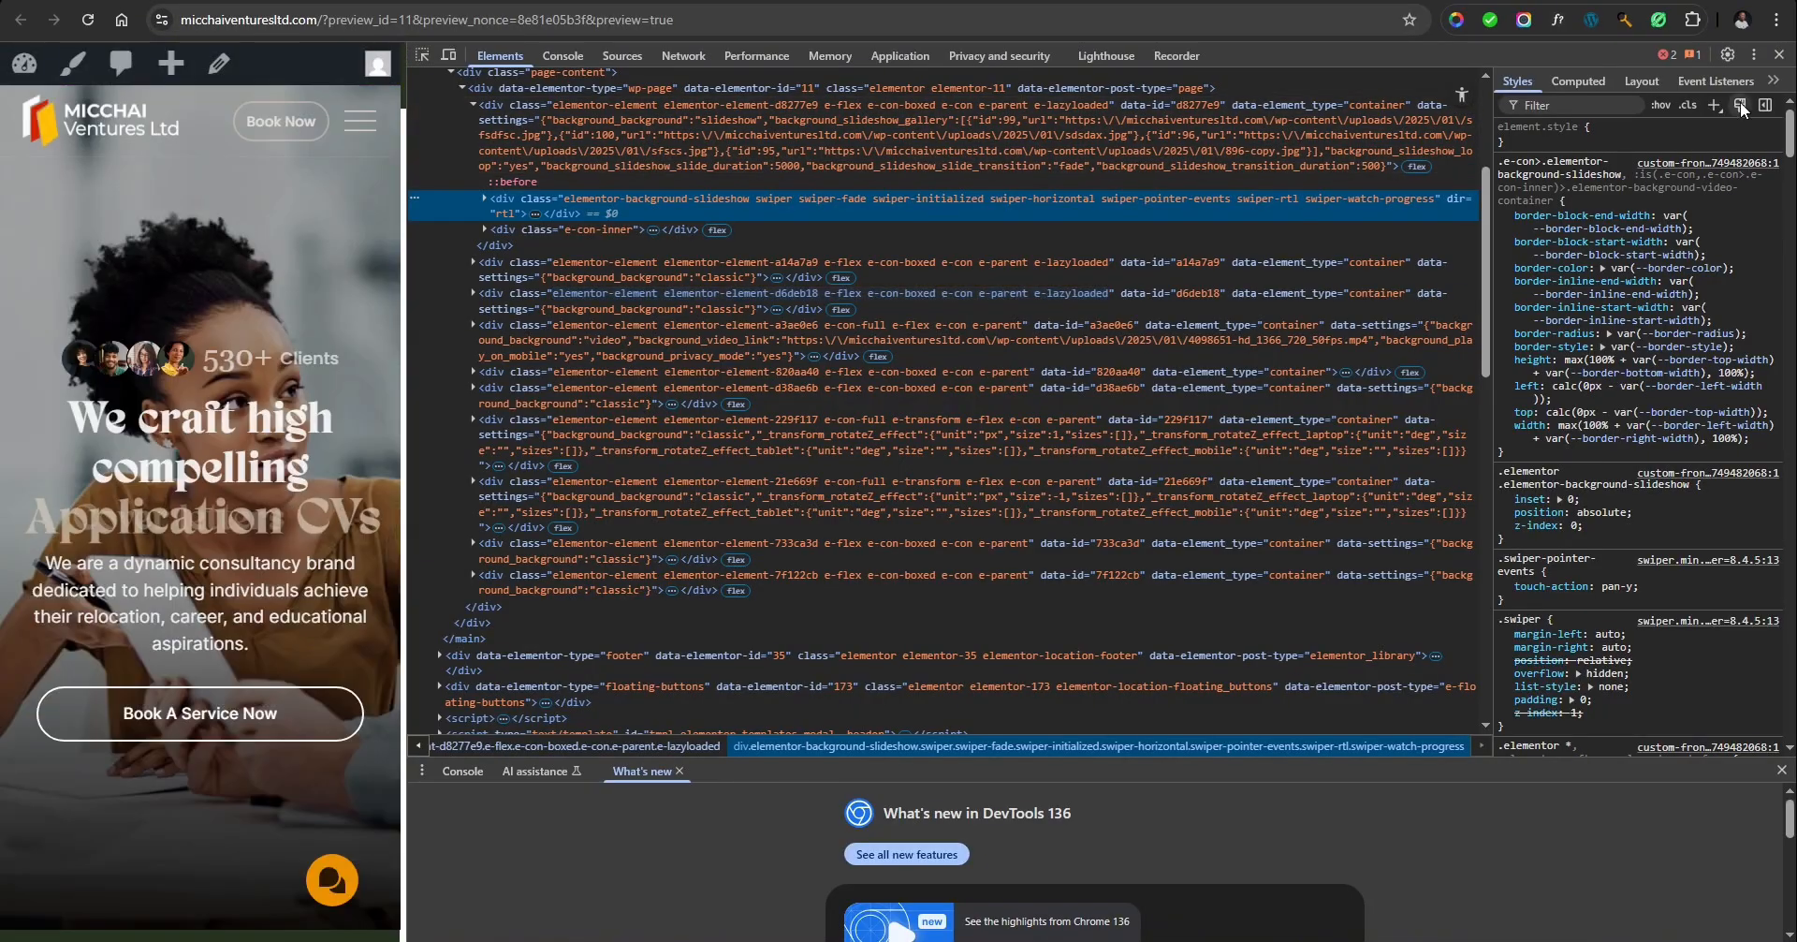
pyautogui.click(1779, 54)
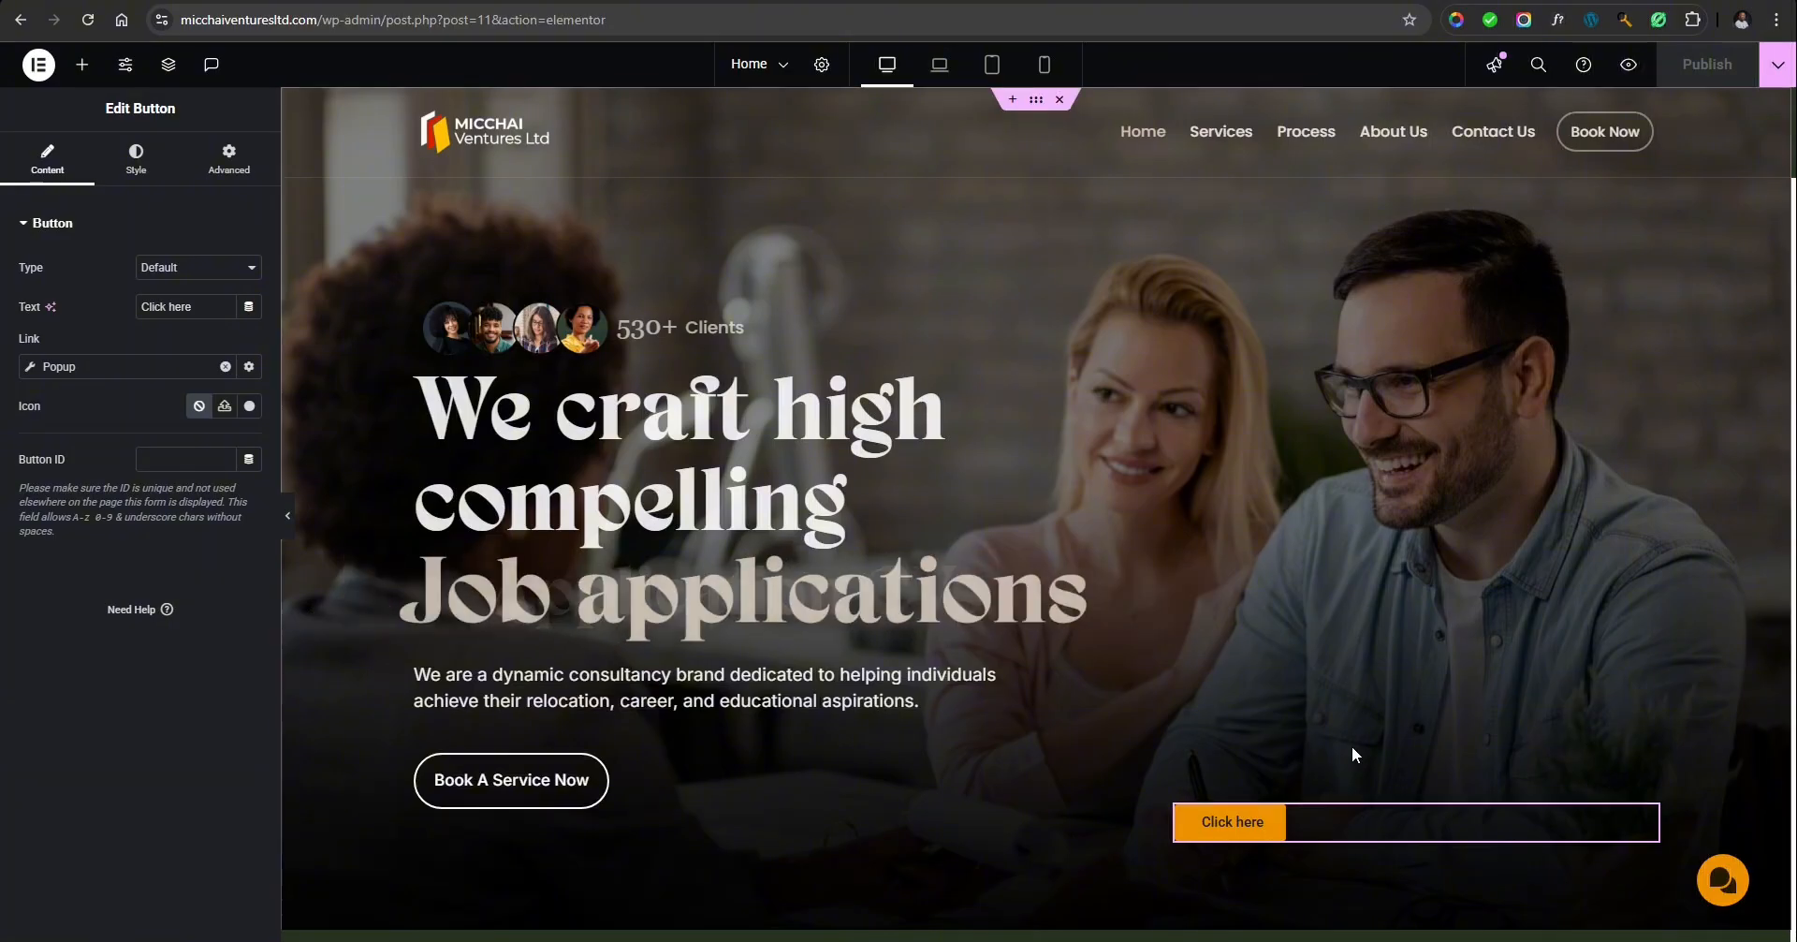
# Make the container around the "Click here" button visible on mobile portrait and publish the Home page.
pyautogui.click(1177, 805)
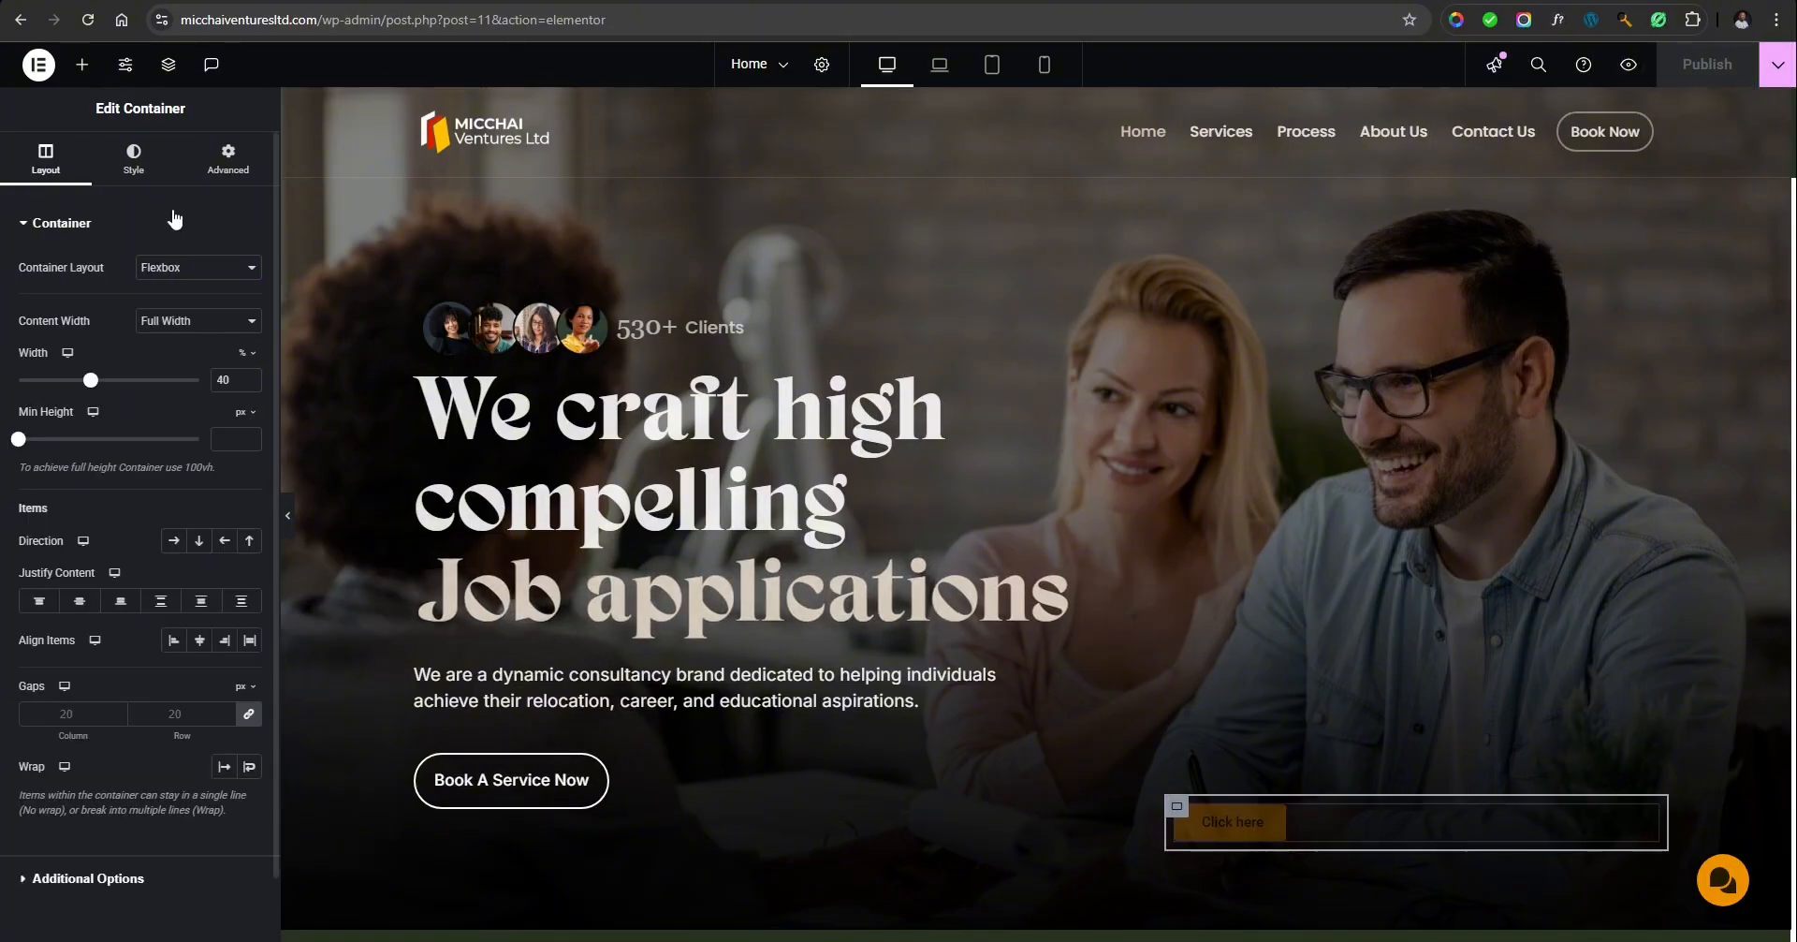
pyautogui.click(228, 157)
pyautogui.scroll(-4, 179, 716)
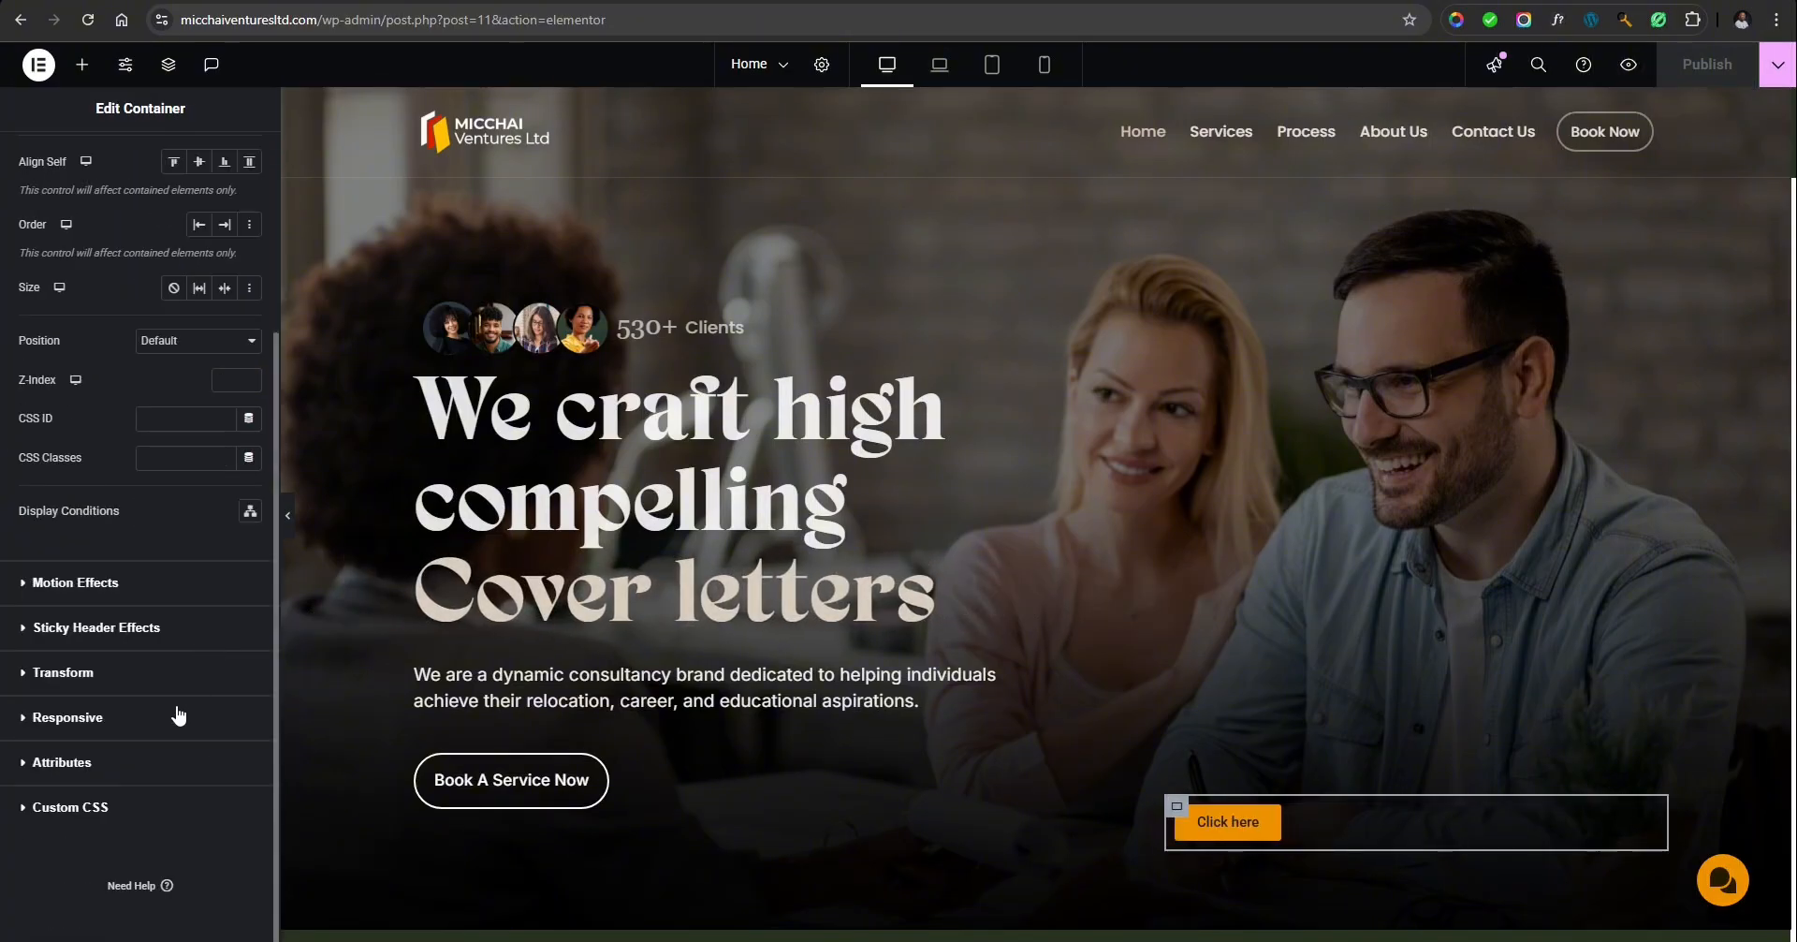
pyautogui.click(91, 735)
pyautogui.click(228, 611)
pyautogui.click(229, 610)
pyautogui.hotkey('ctrl', 's')
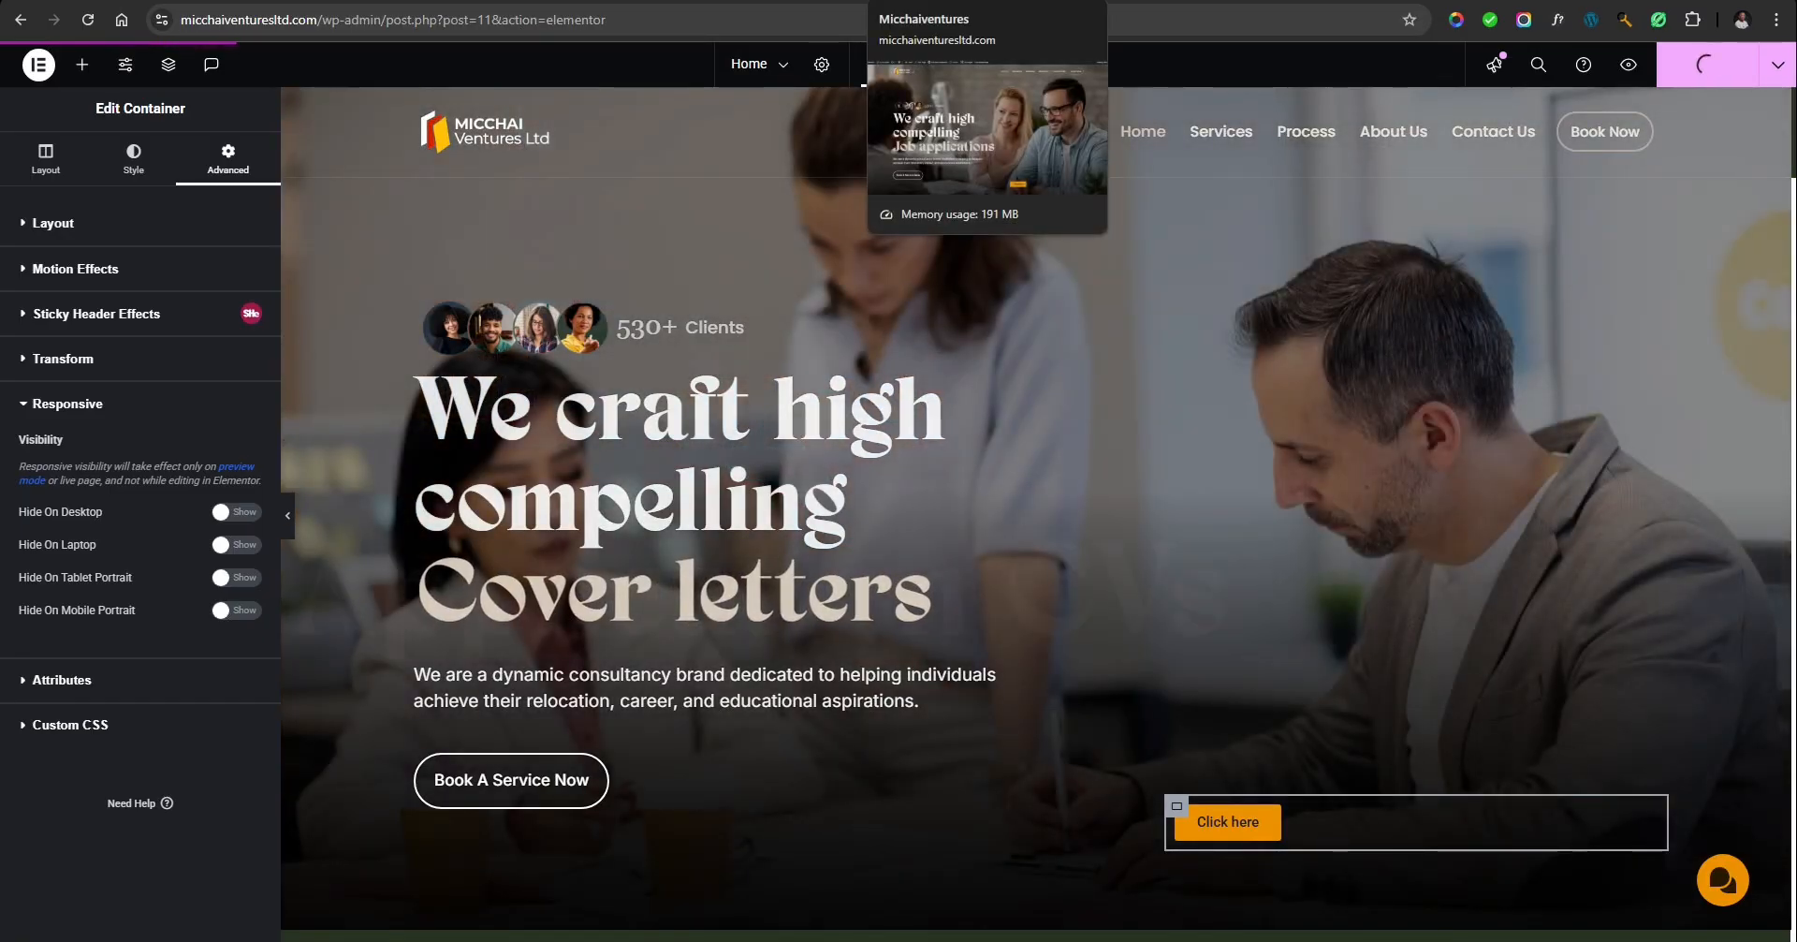
# Inspect the Home page preview at mobile width, opening the booking form popup from "Click here", closing it and reopening it.
pyautogui.click(983, 3)
pyautogui.rightClick(766, 449)
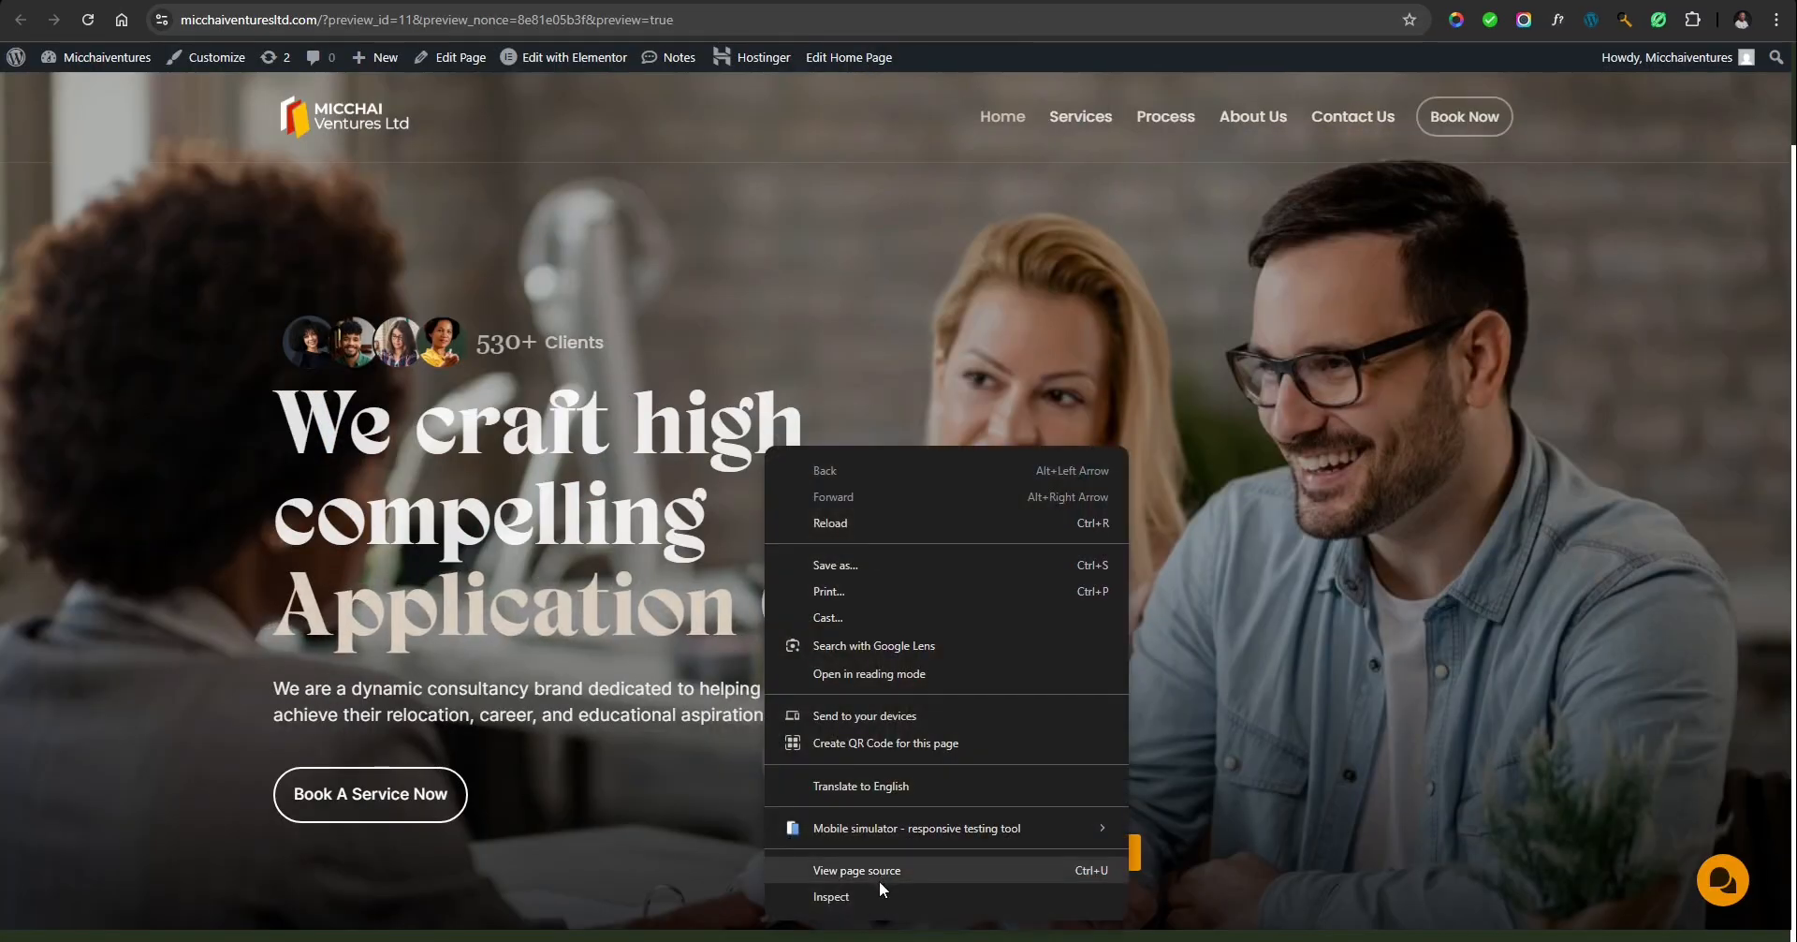
pyautogui.click(875, 900)
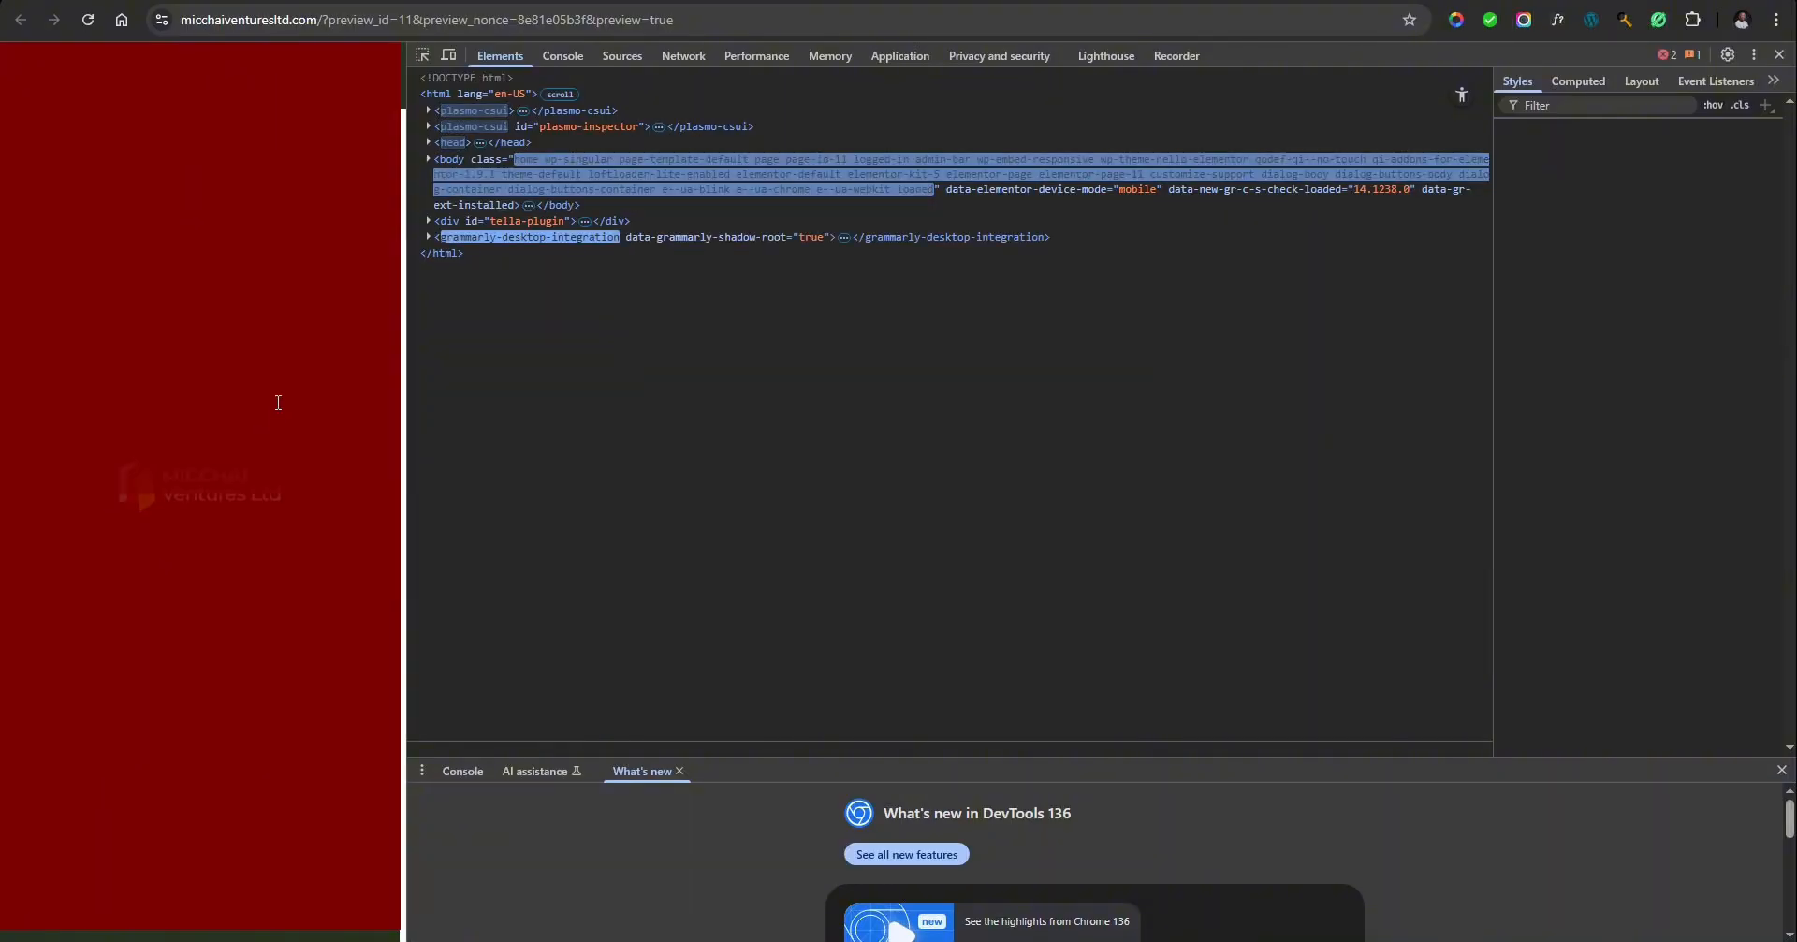
pyautogui.click(80, 891)
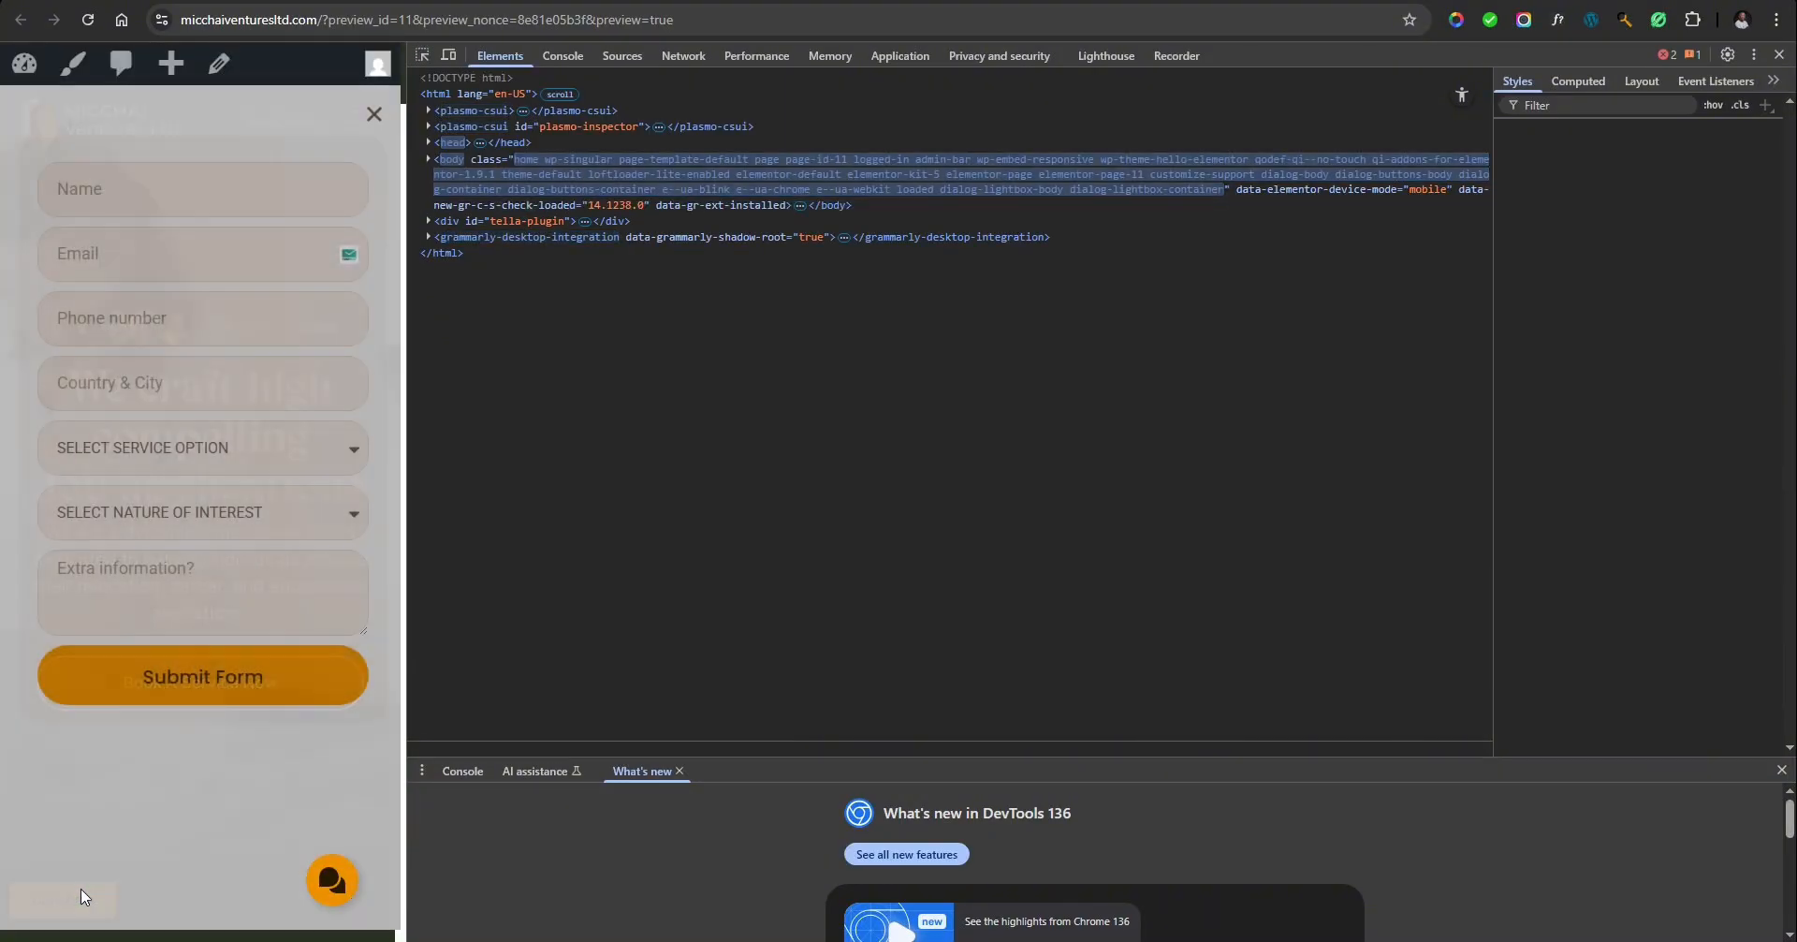
pyautogui.click(375, 114)
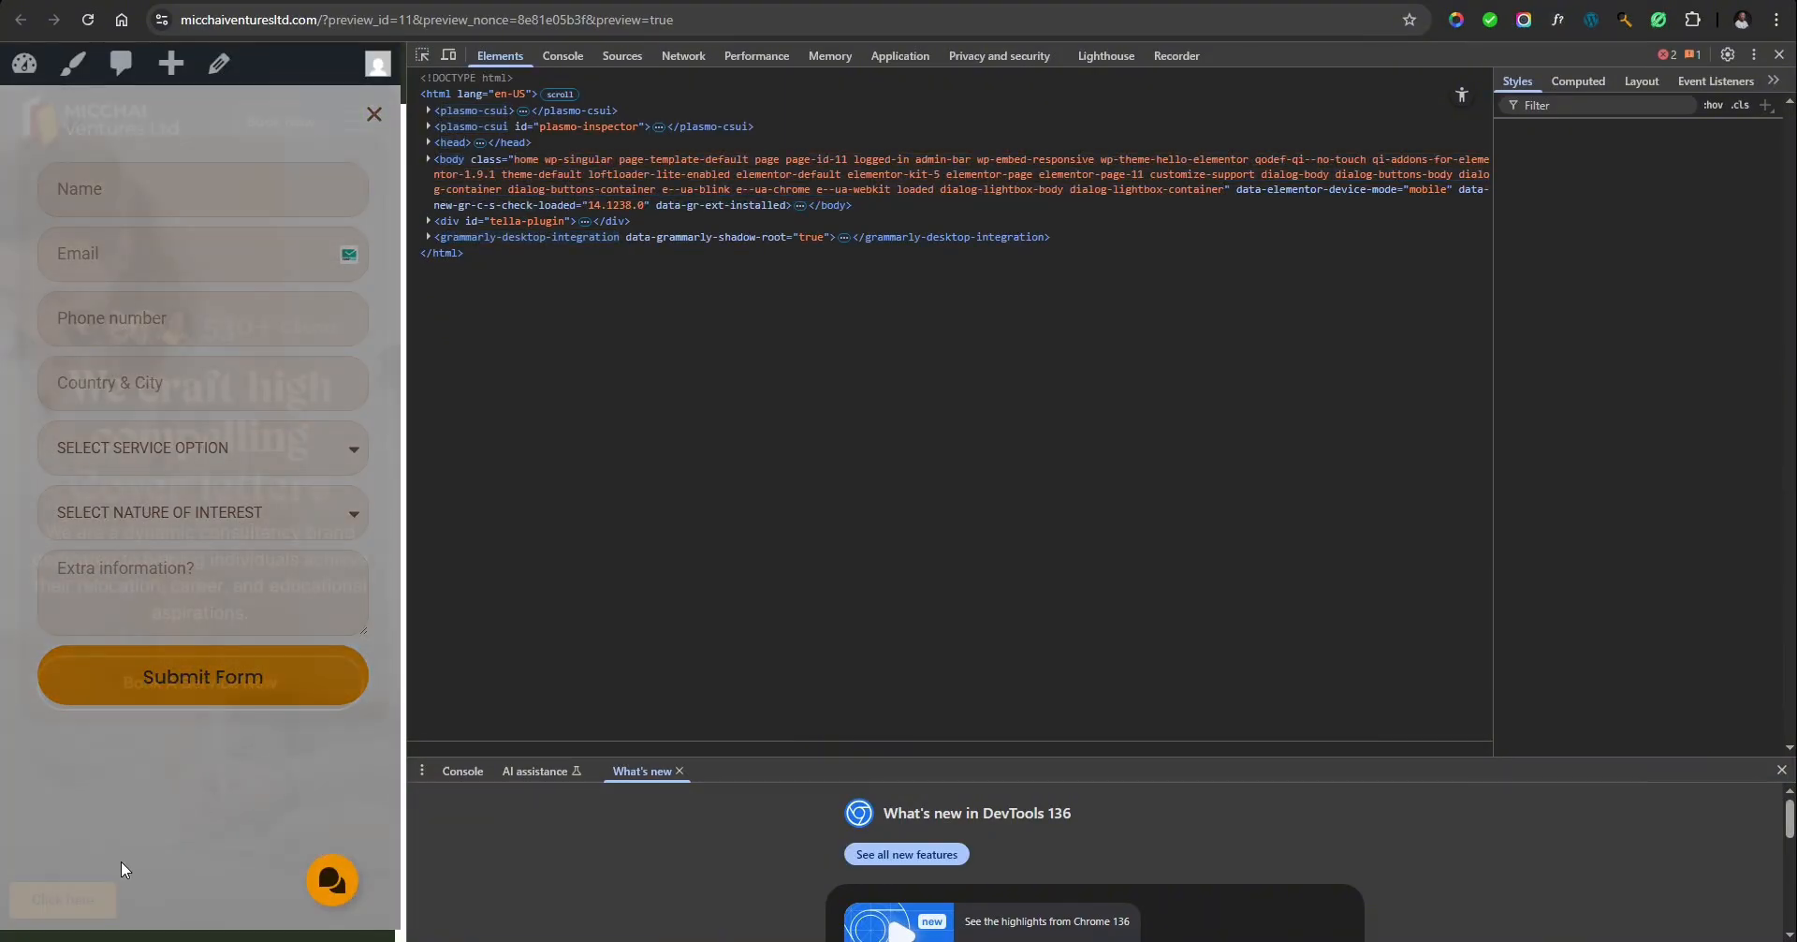
pyautogui.click(81, 894)
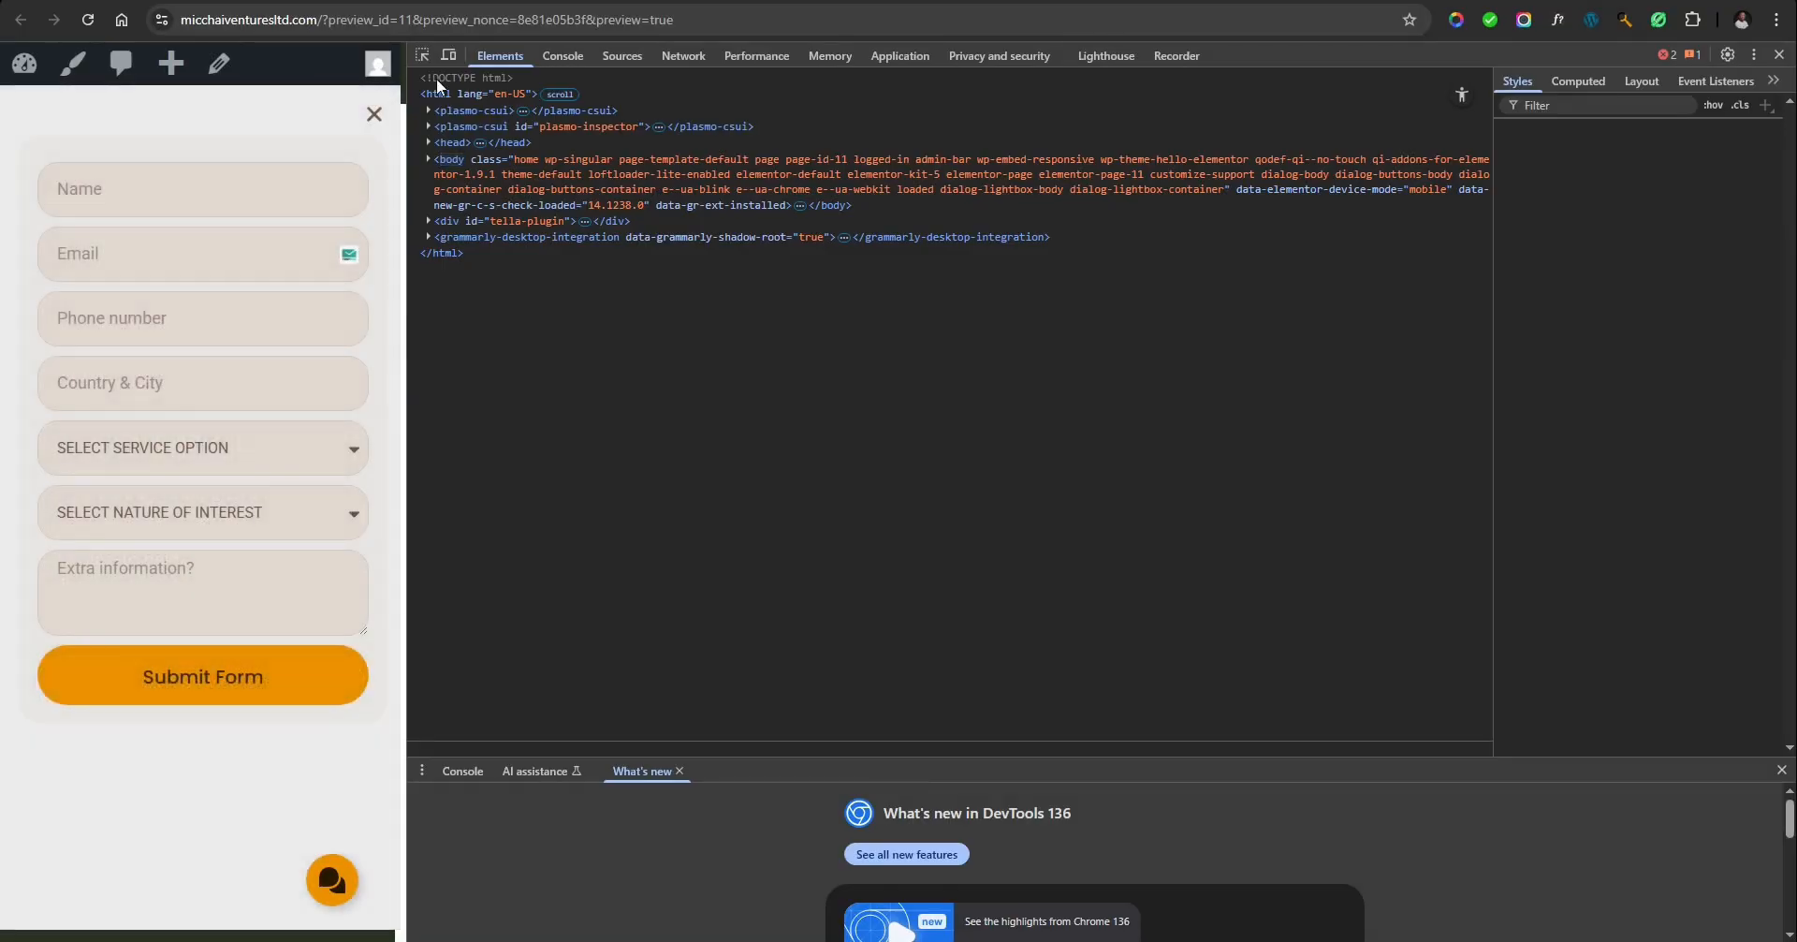
# Switch to the Marvelux Solutions launch page and read through its project road map to Phase 4.
pyautogui.hotkey('ctrl', 'Tab')
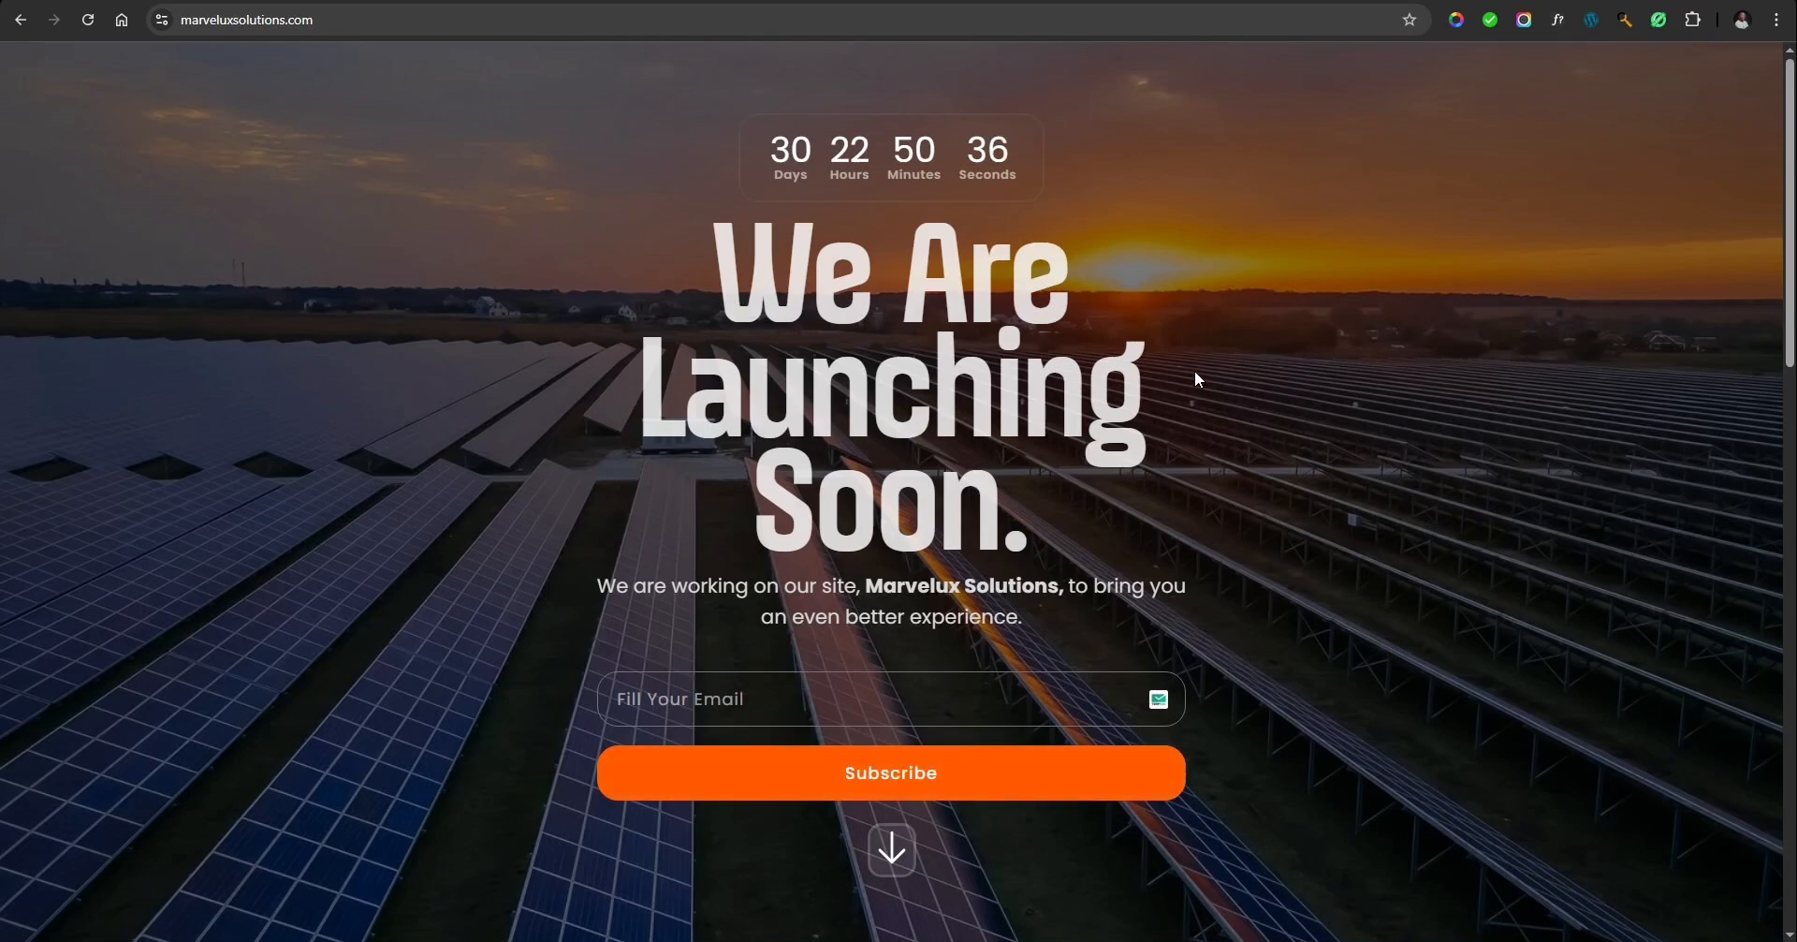
pyautogui.click(897, 847)
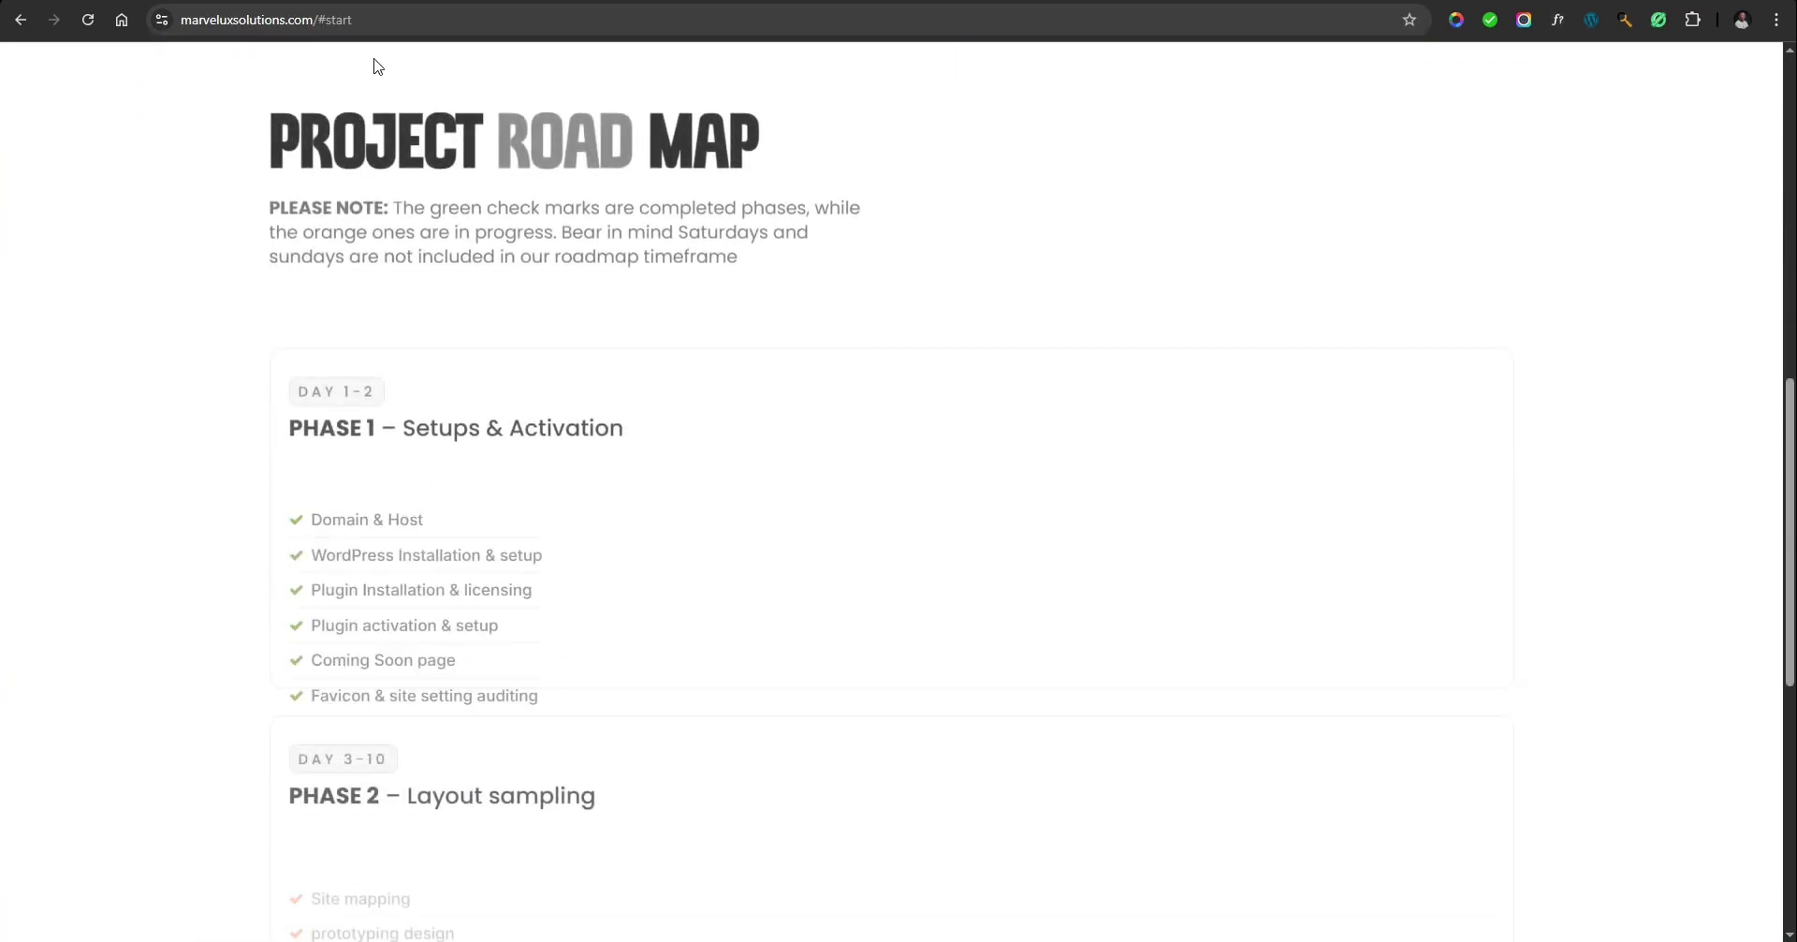
pyautogui.scroll(-8, 686, 249)
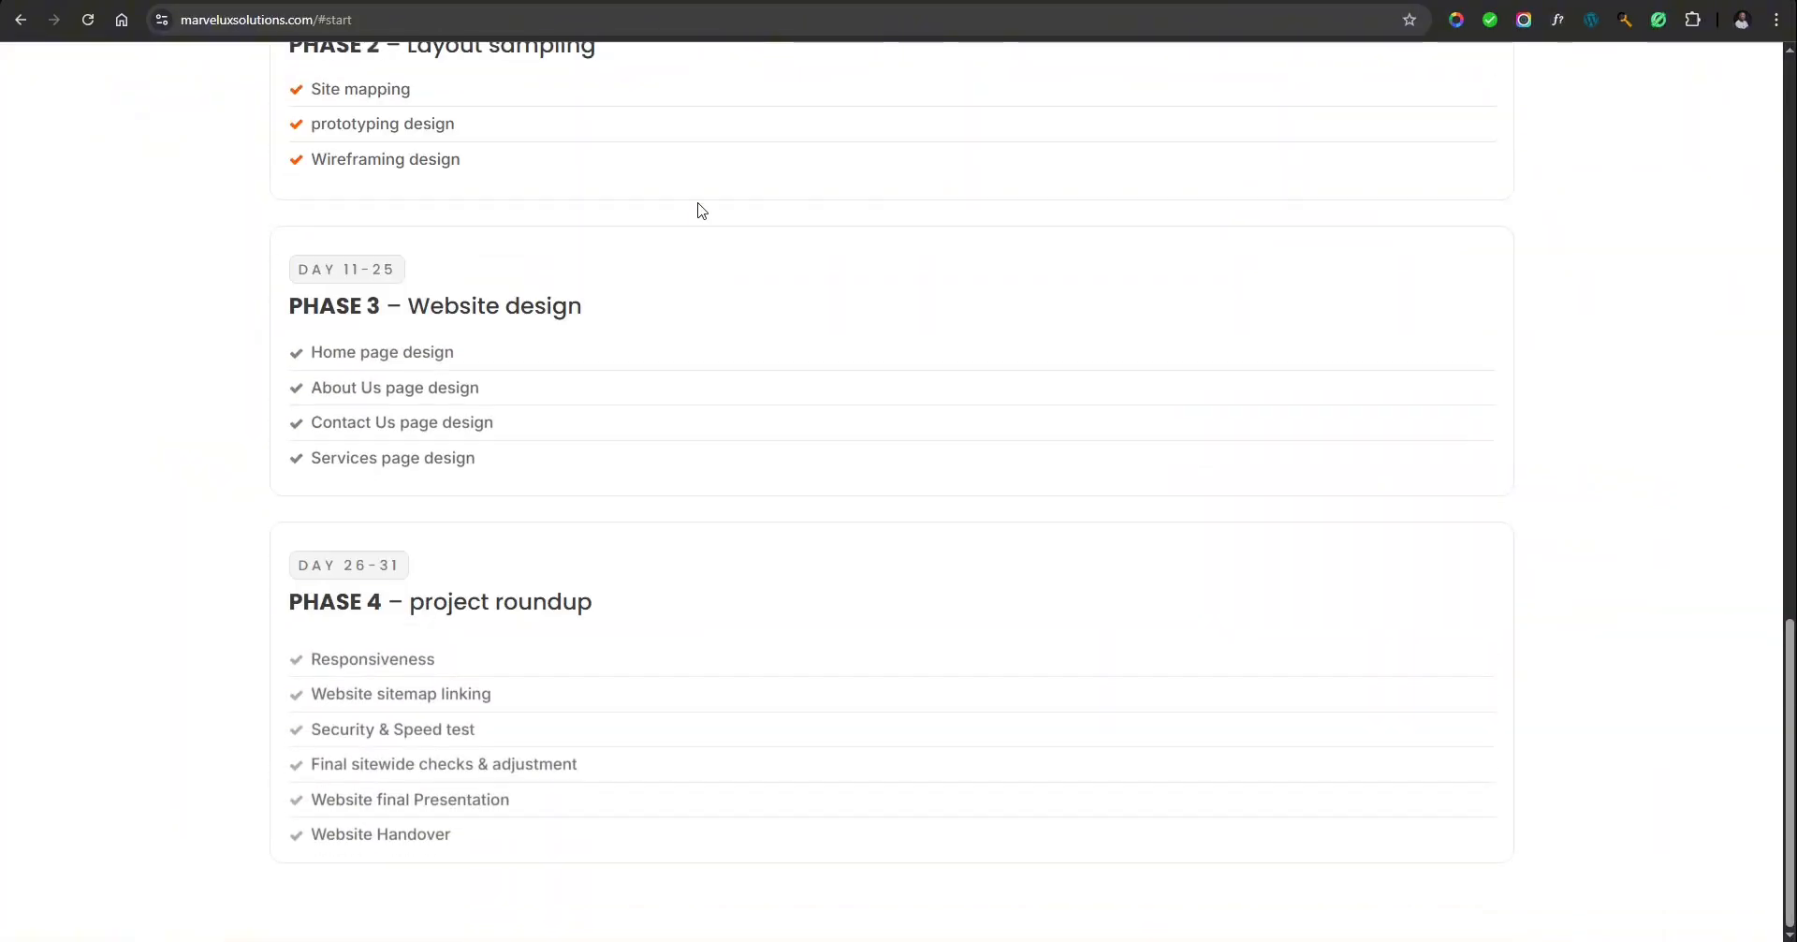
# Review the "form cater" popup's desktop style, close button and layout settings, and publish the popup.
pyautogui.click(587, 0)
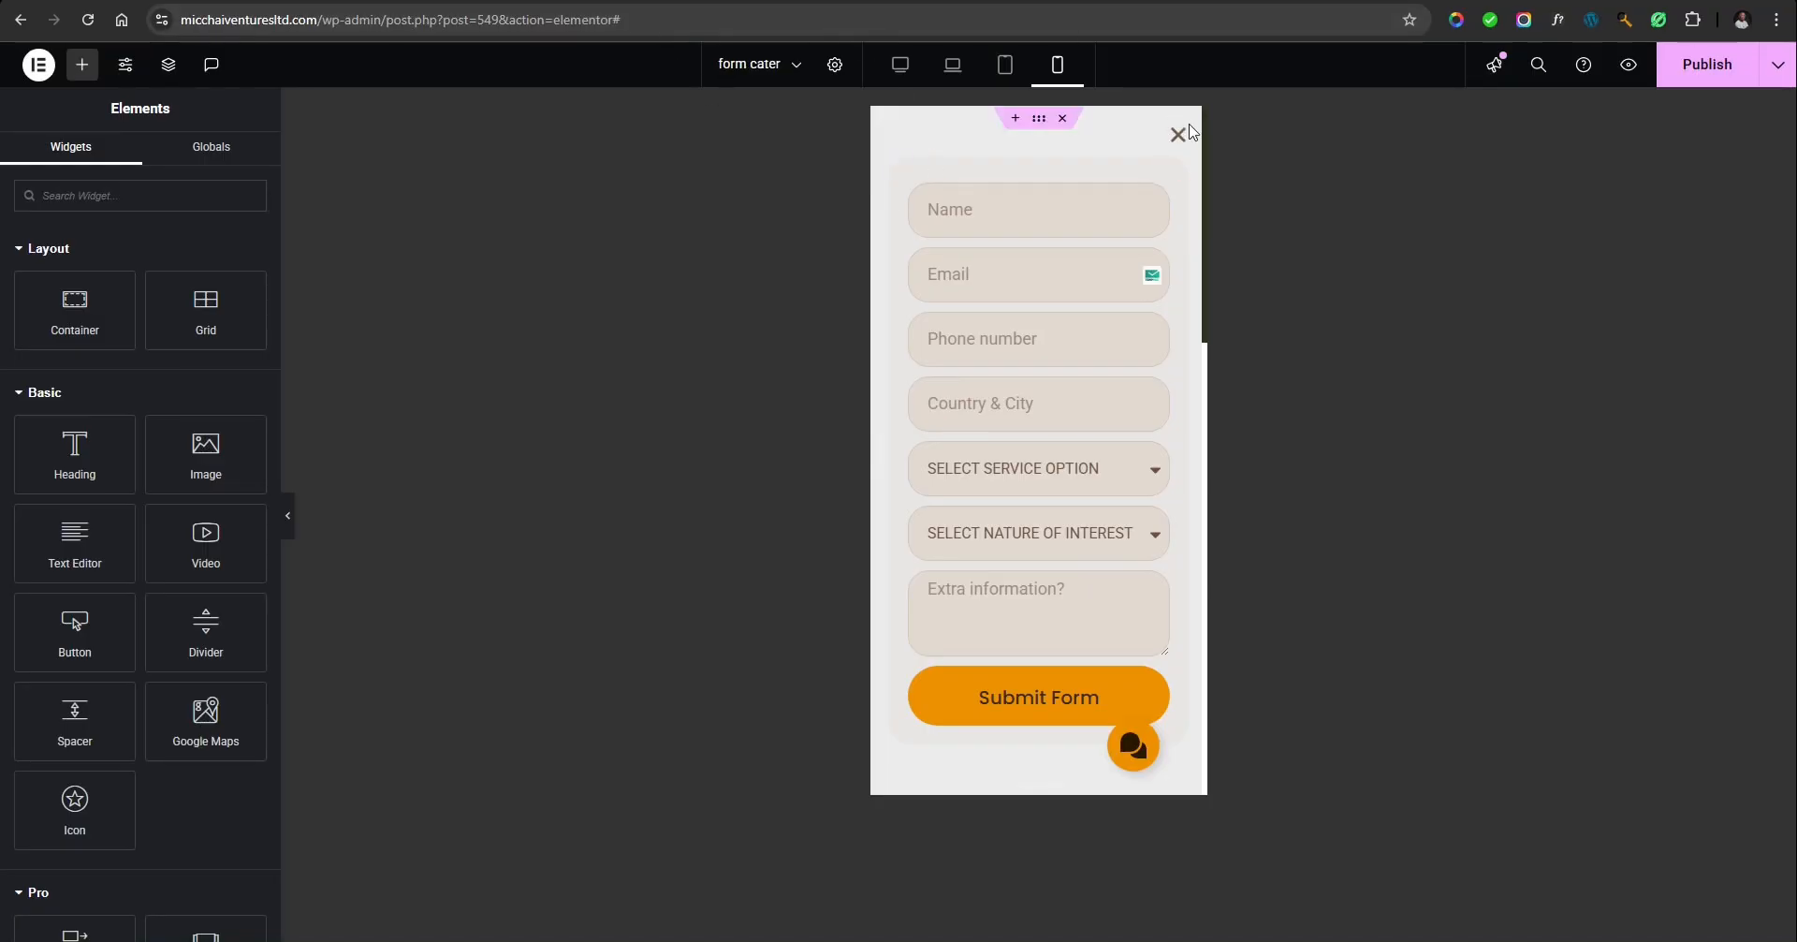
pyautogui.click(902, 65)
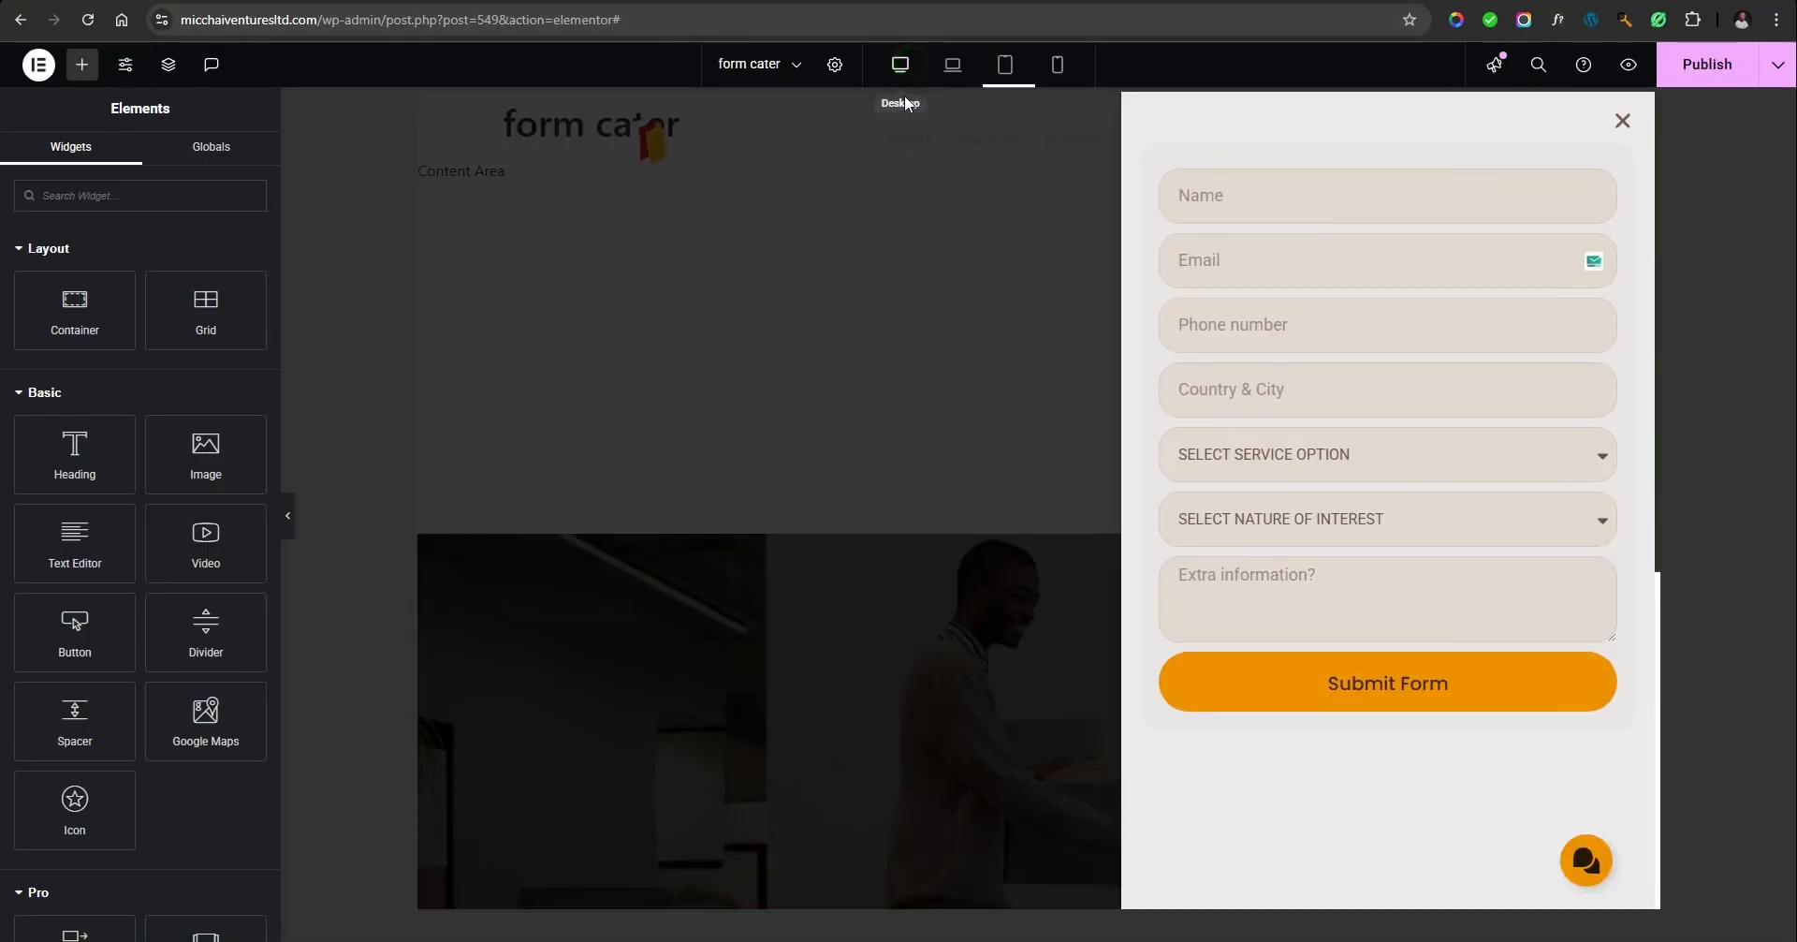
pyautogui.click(834, 65)
pyautogui.click(137, 161)
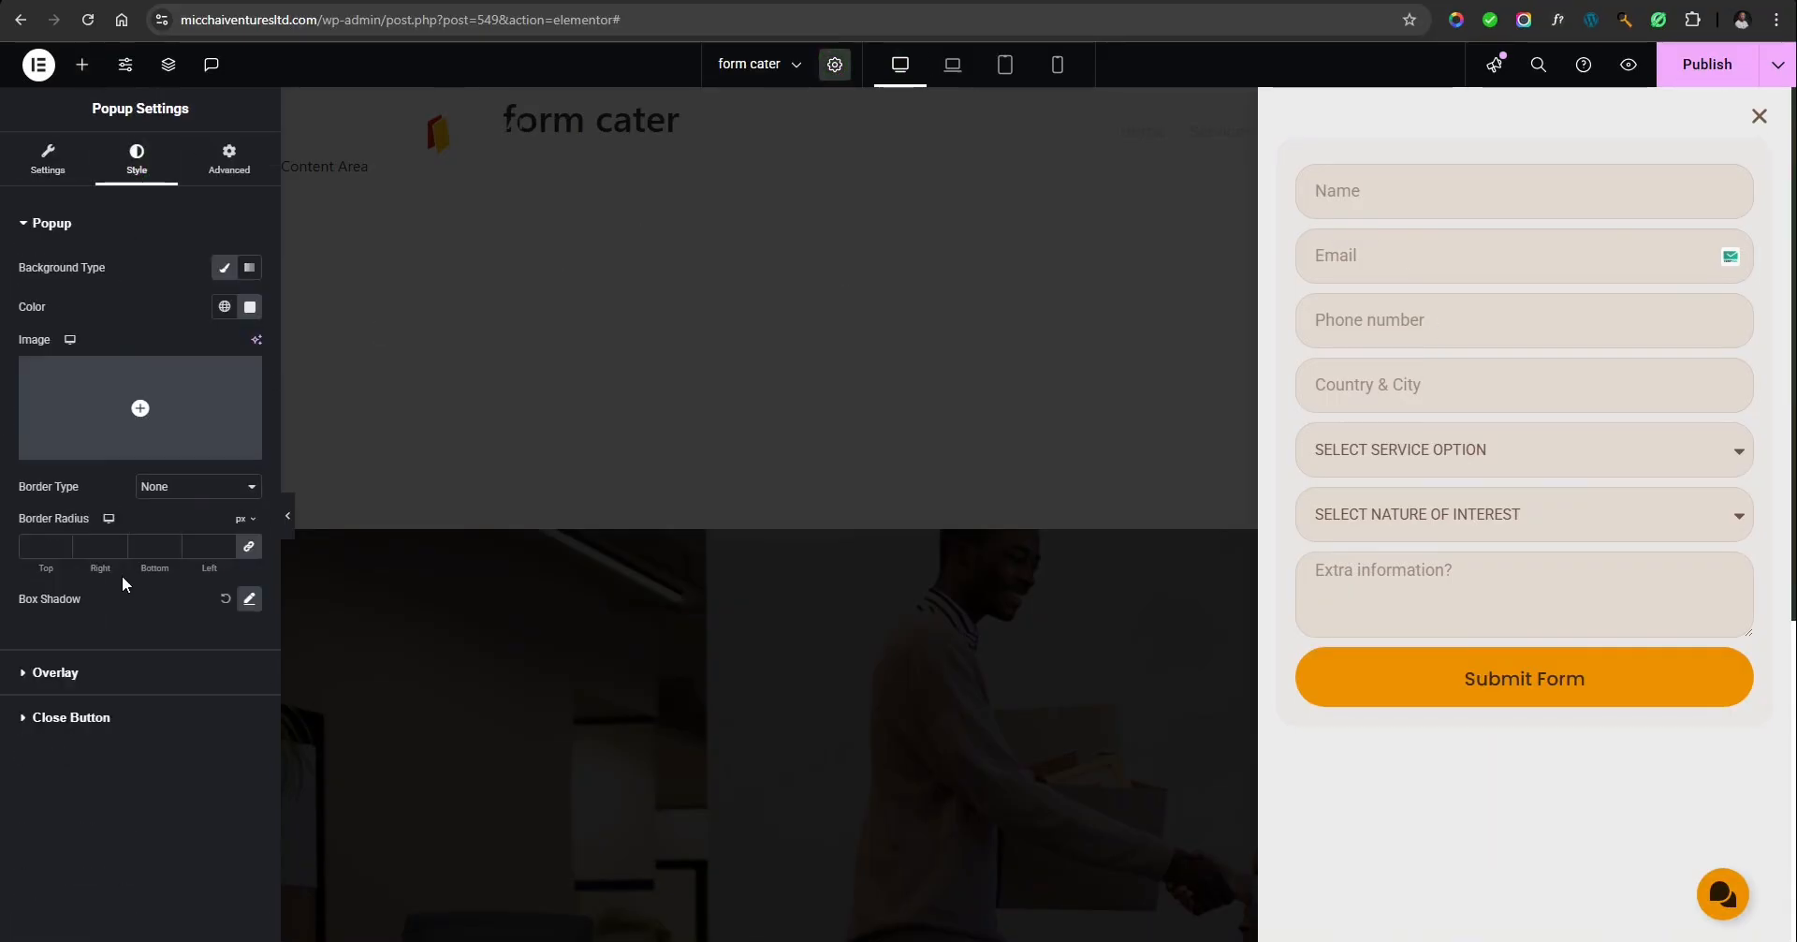
pyautogui.click(68, 726)
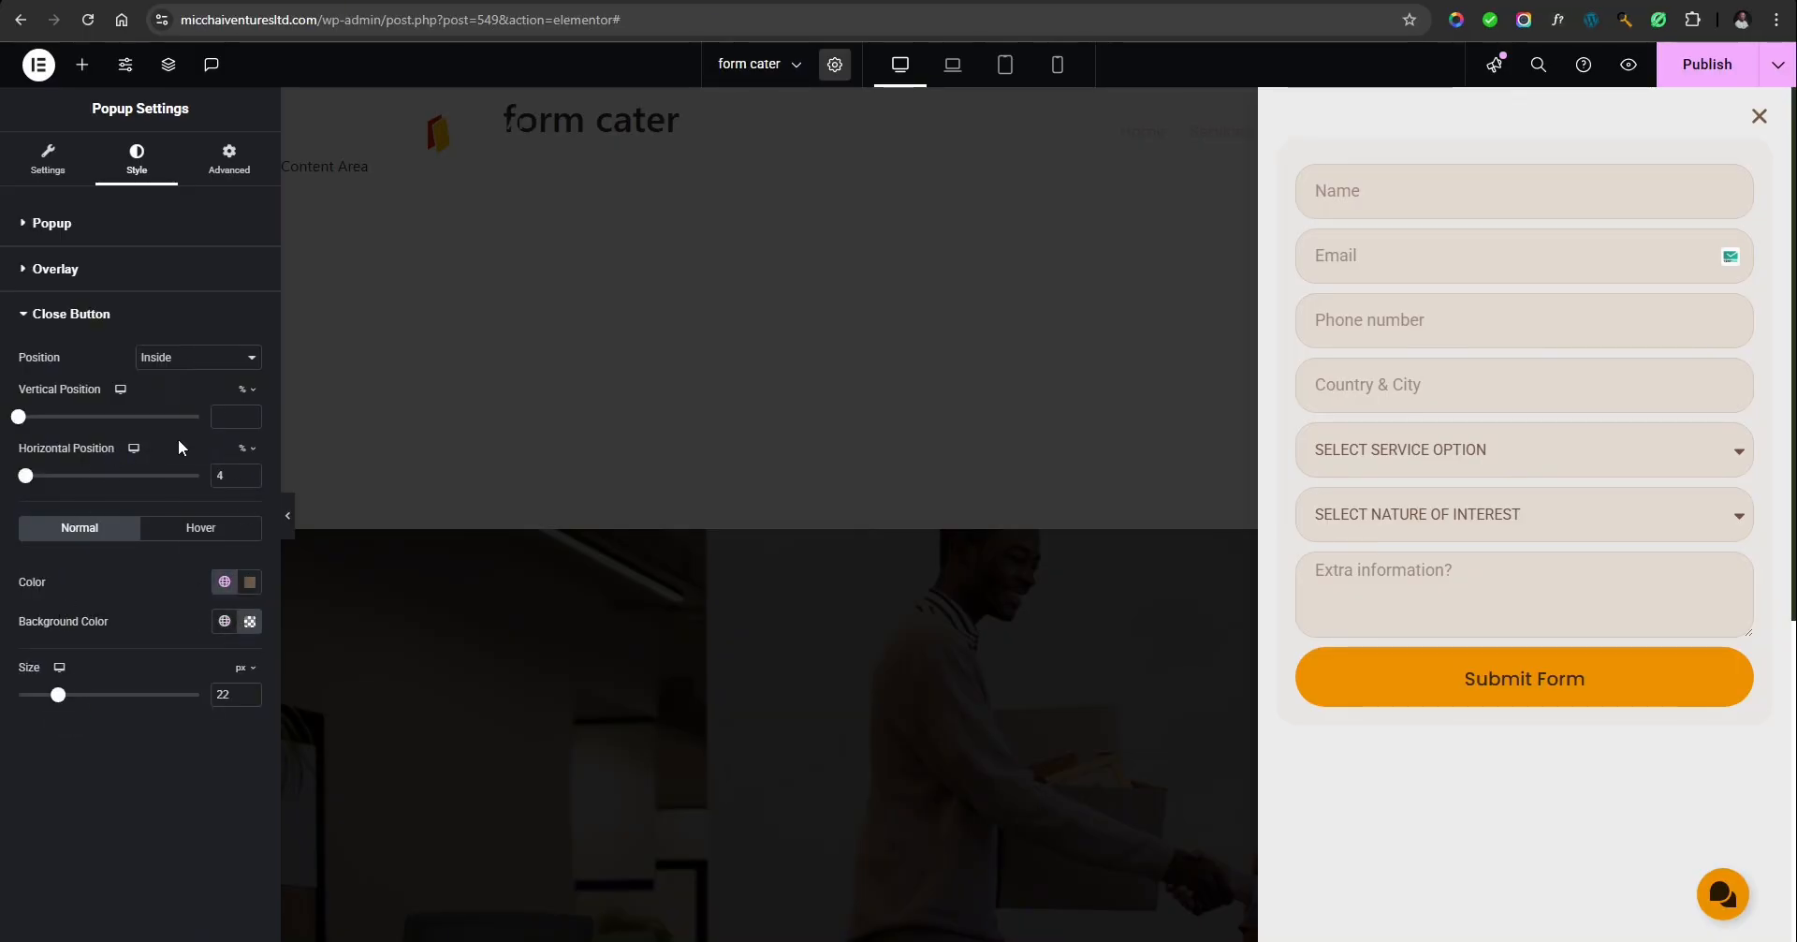
pyautogui.click(68, 225)
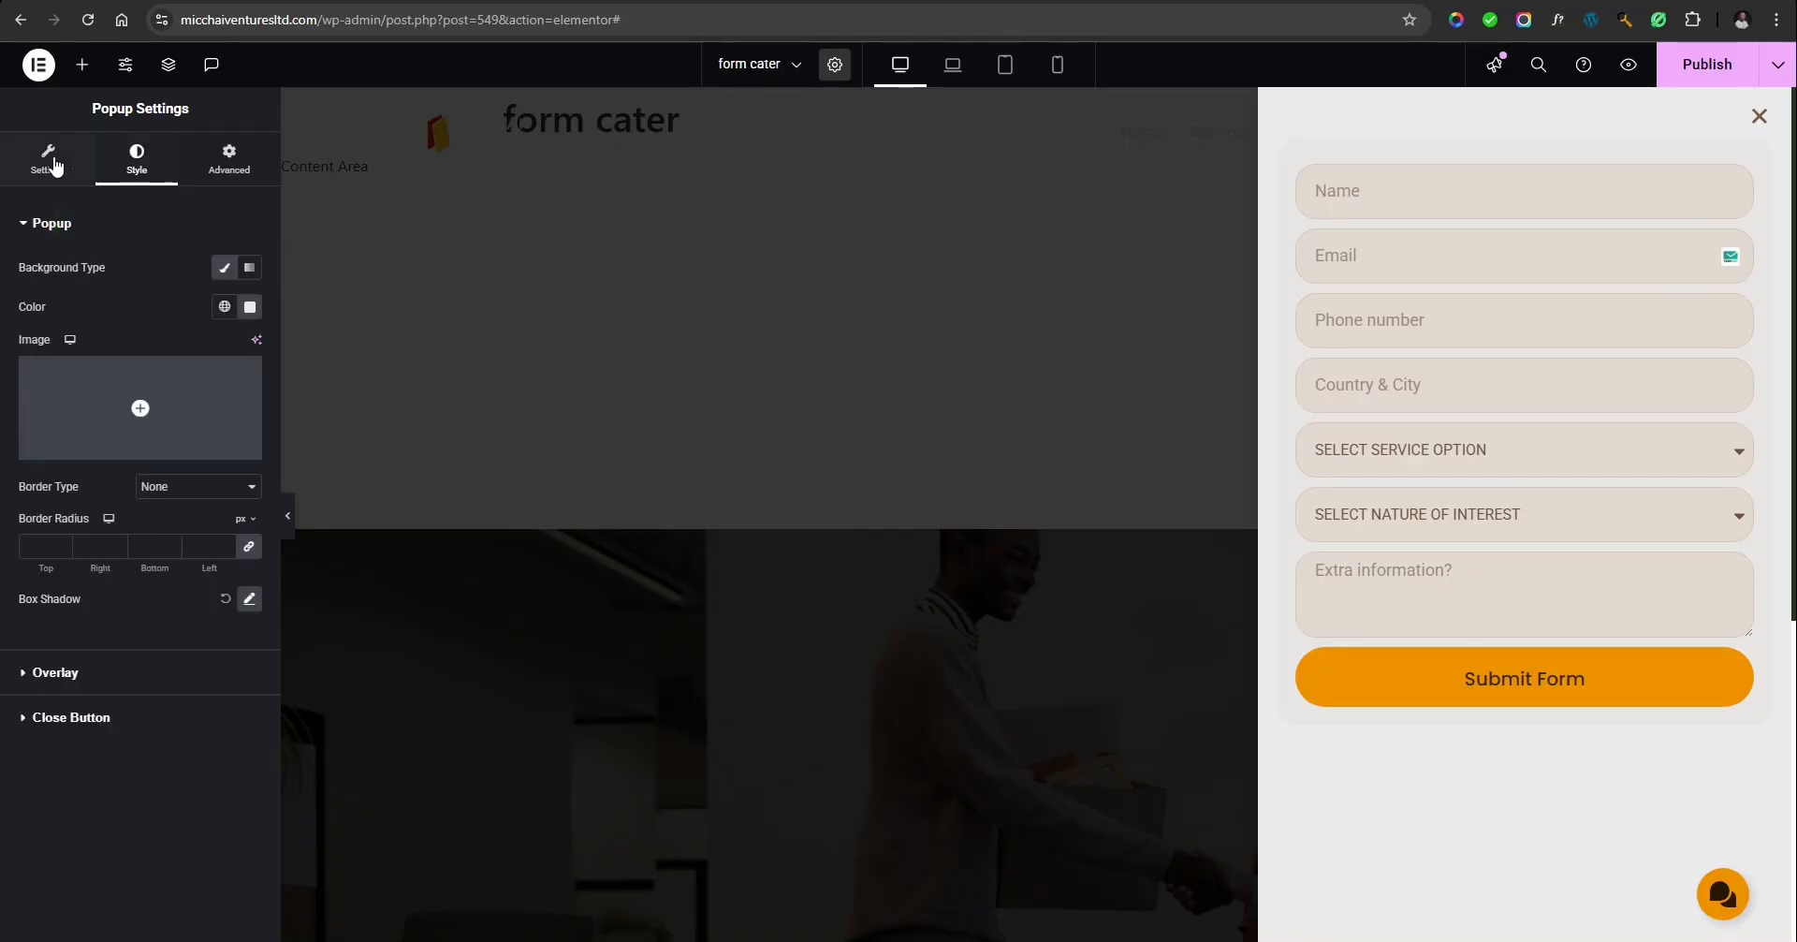
pyautogui.click(58, 672)
pyautogui.click(81, 566)
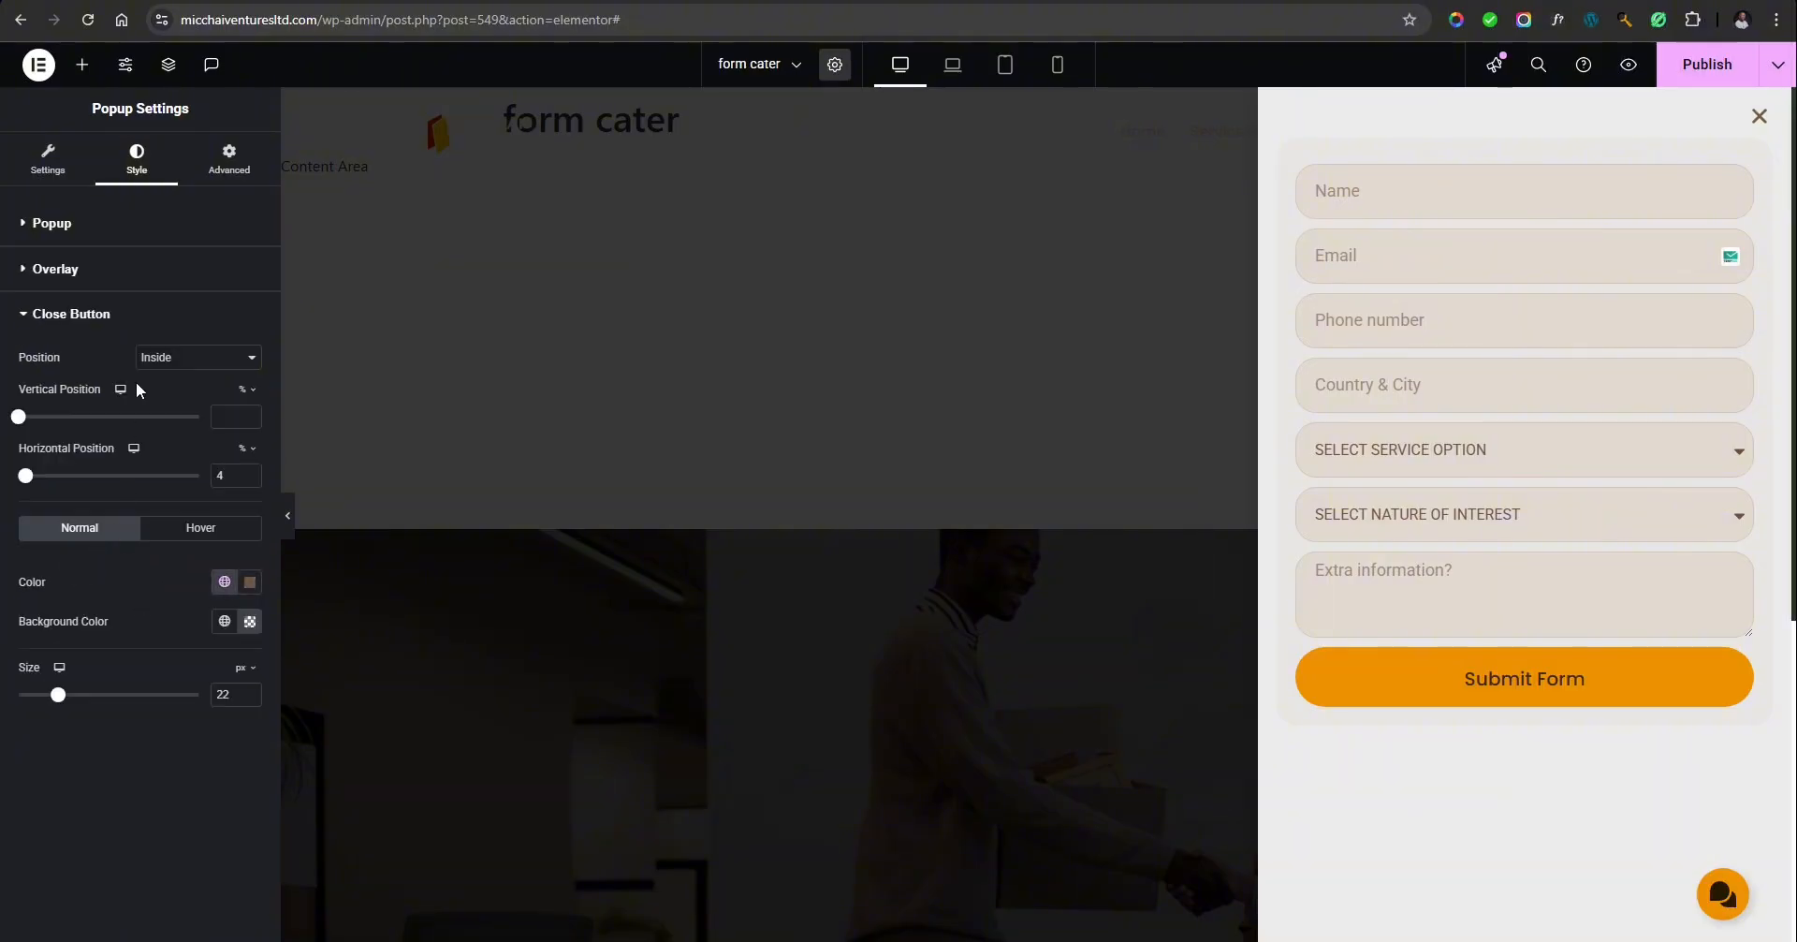
pyautogui.click(70, 180)
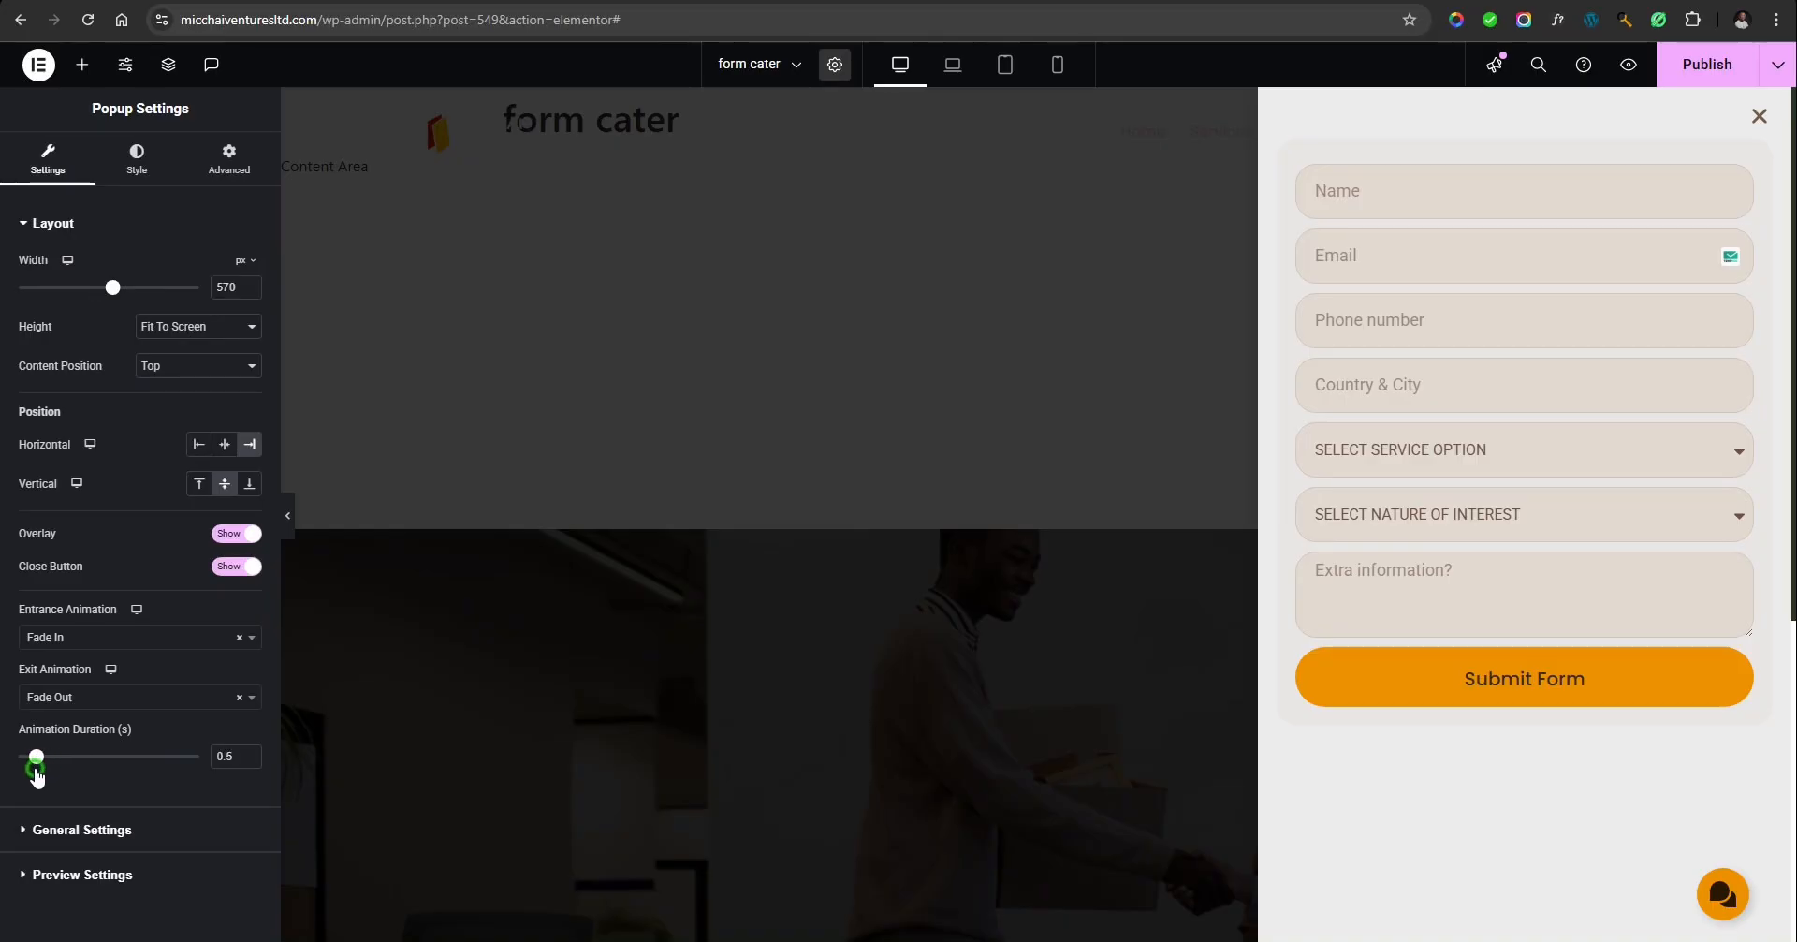
pyautogui.click(1697, 73)
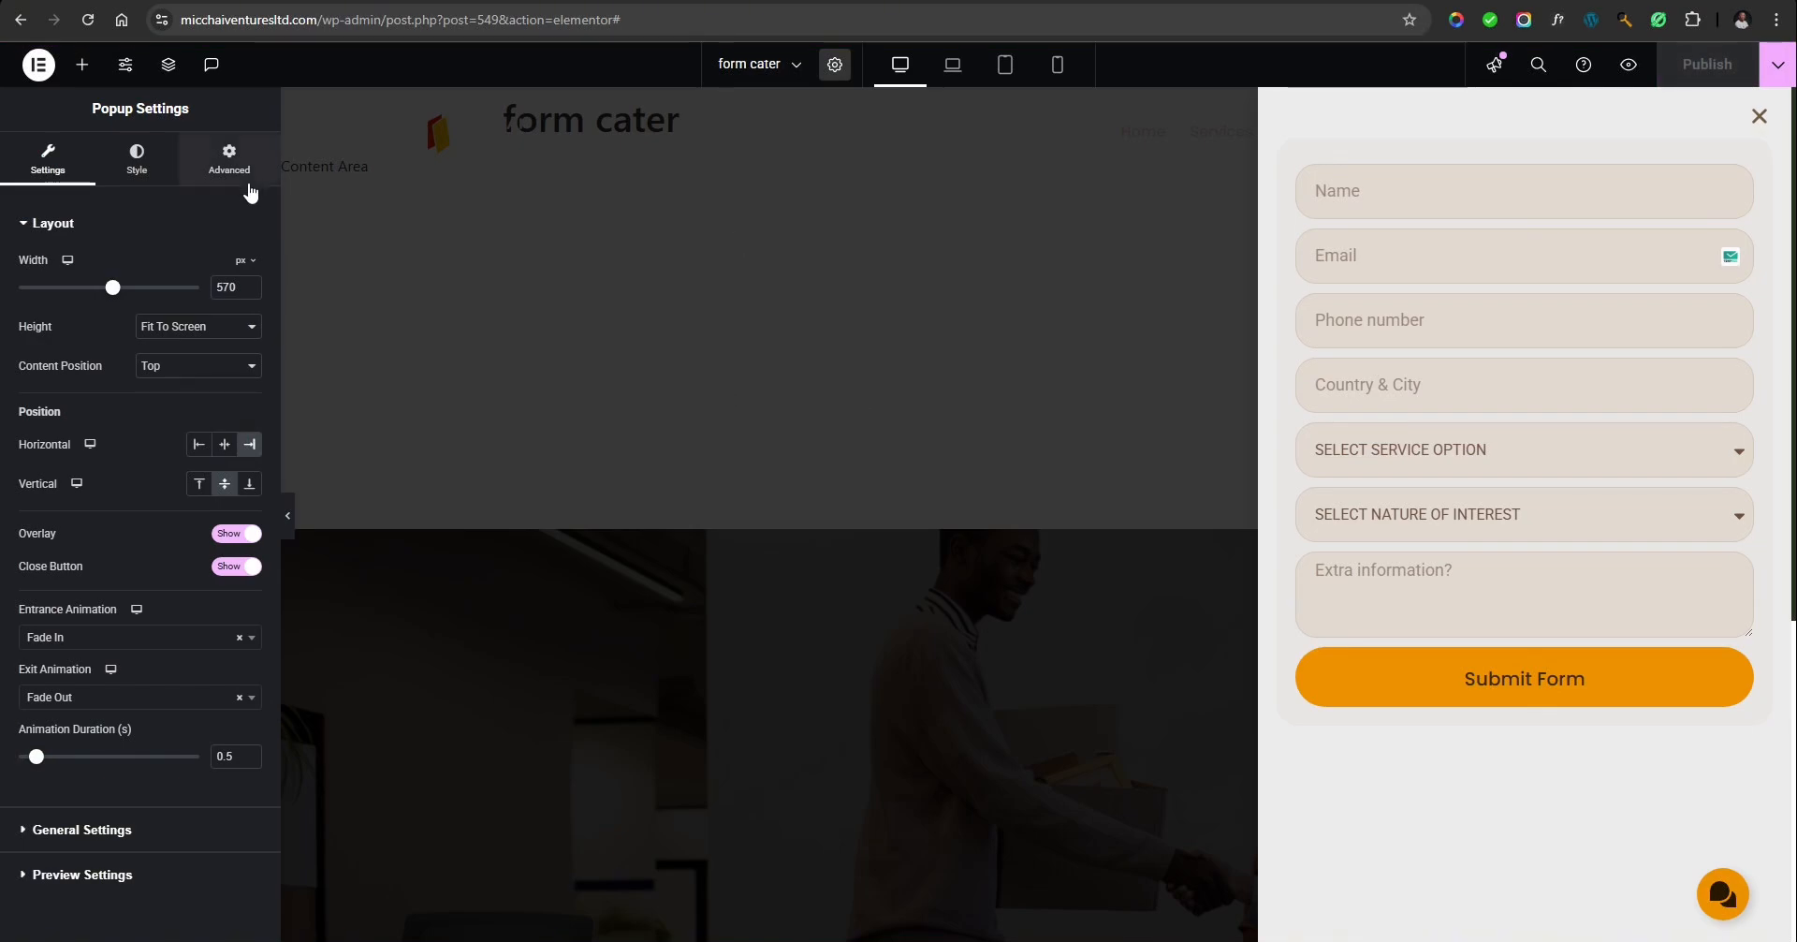
# Open the WordPress admin's Popups list in a separate tab, turning on Memory Saver, and return to the "form cater" popup editor.
pyautogui.click(42, 70)
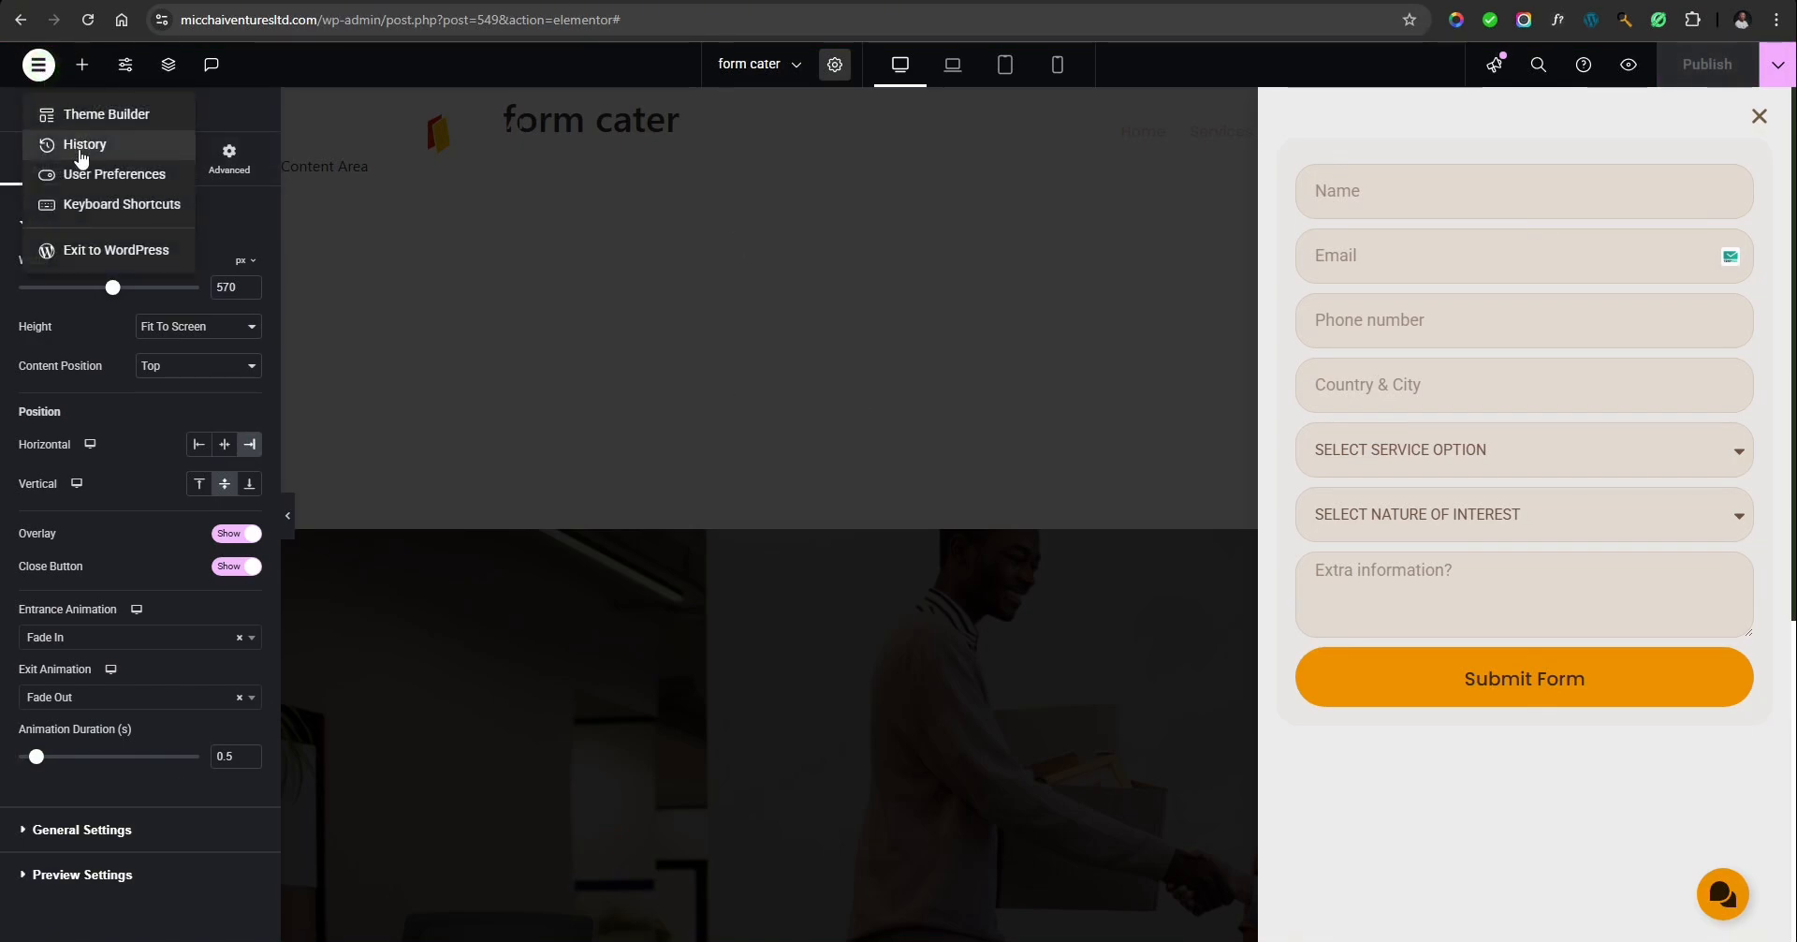
pyautogui.rightClick(125, 250)
pyautogui.click(232, 277)
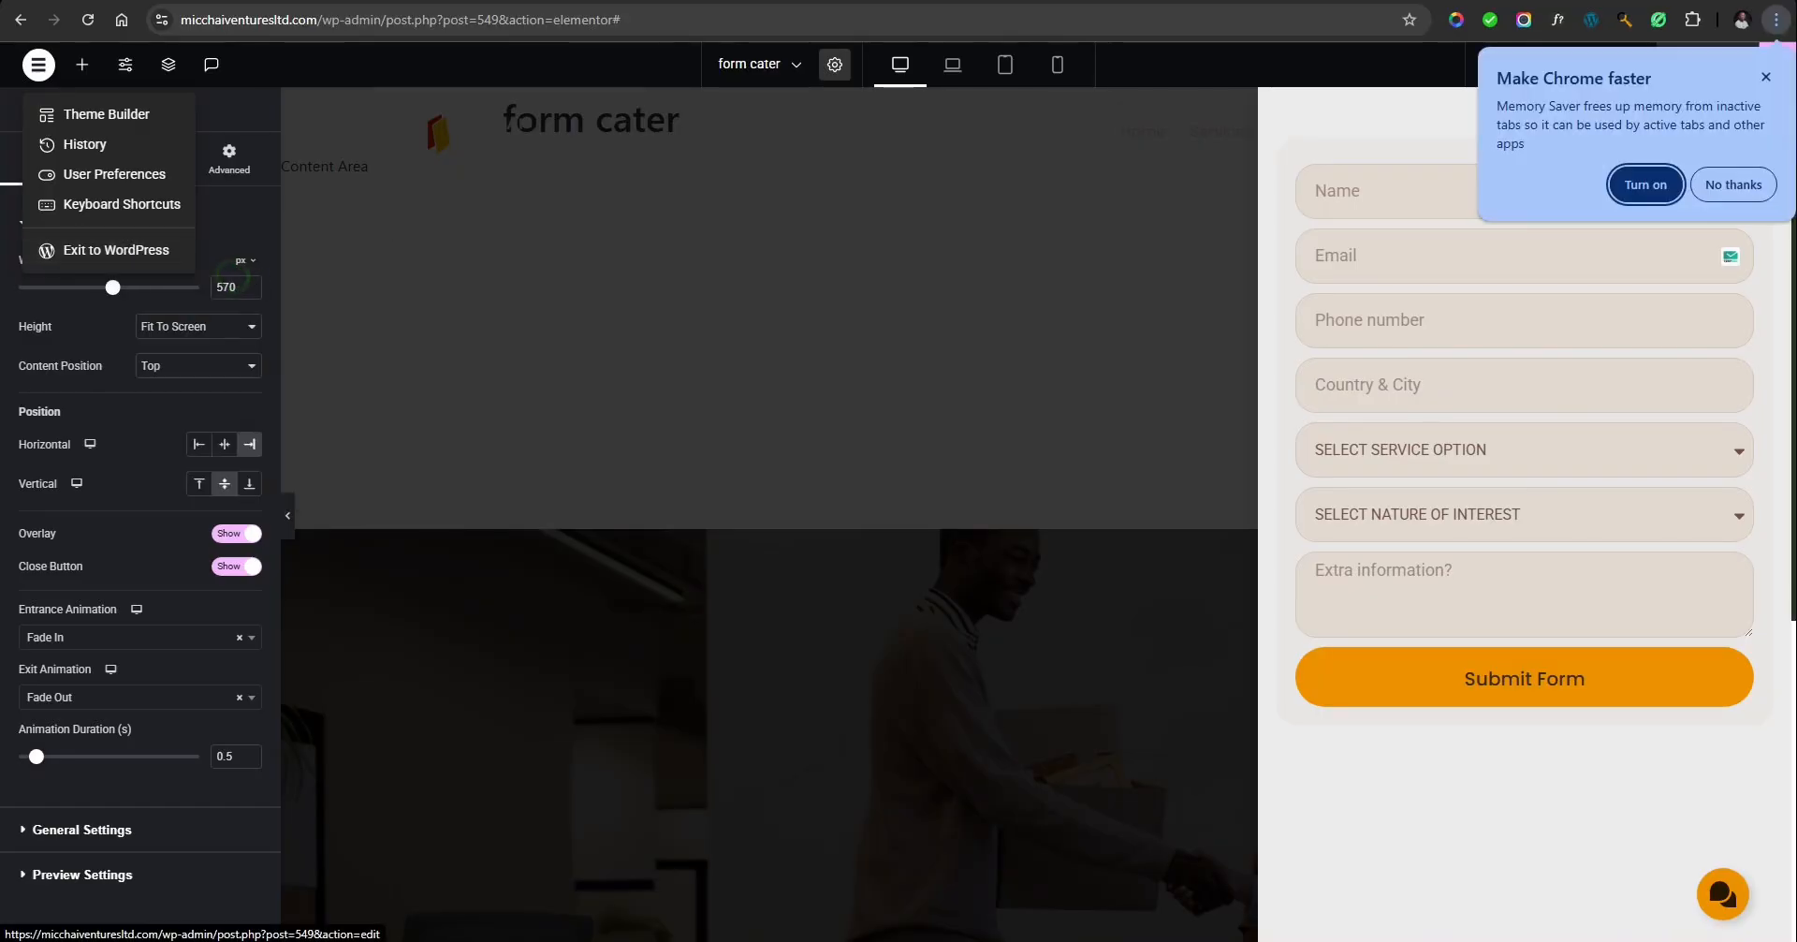
pyautogui.click(733, 1)
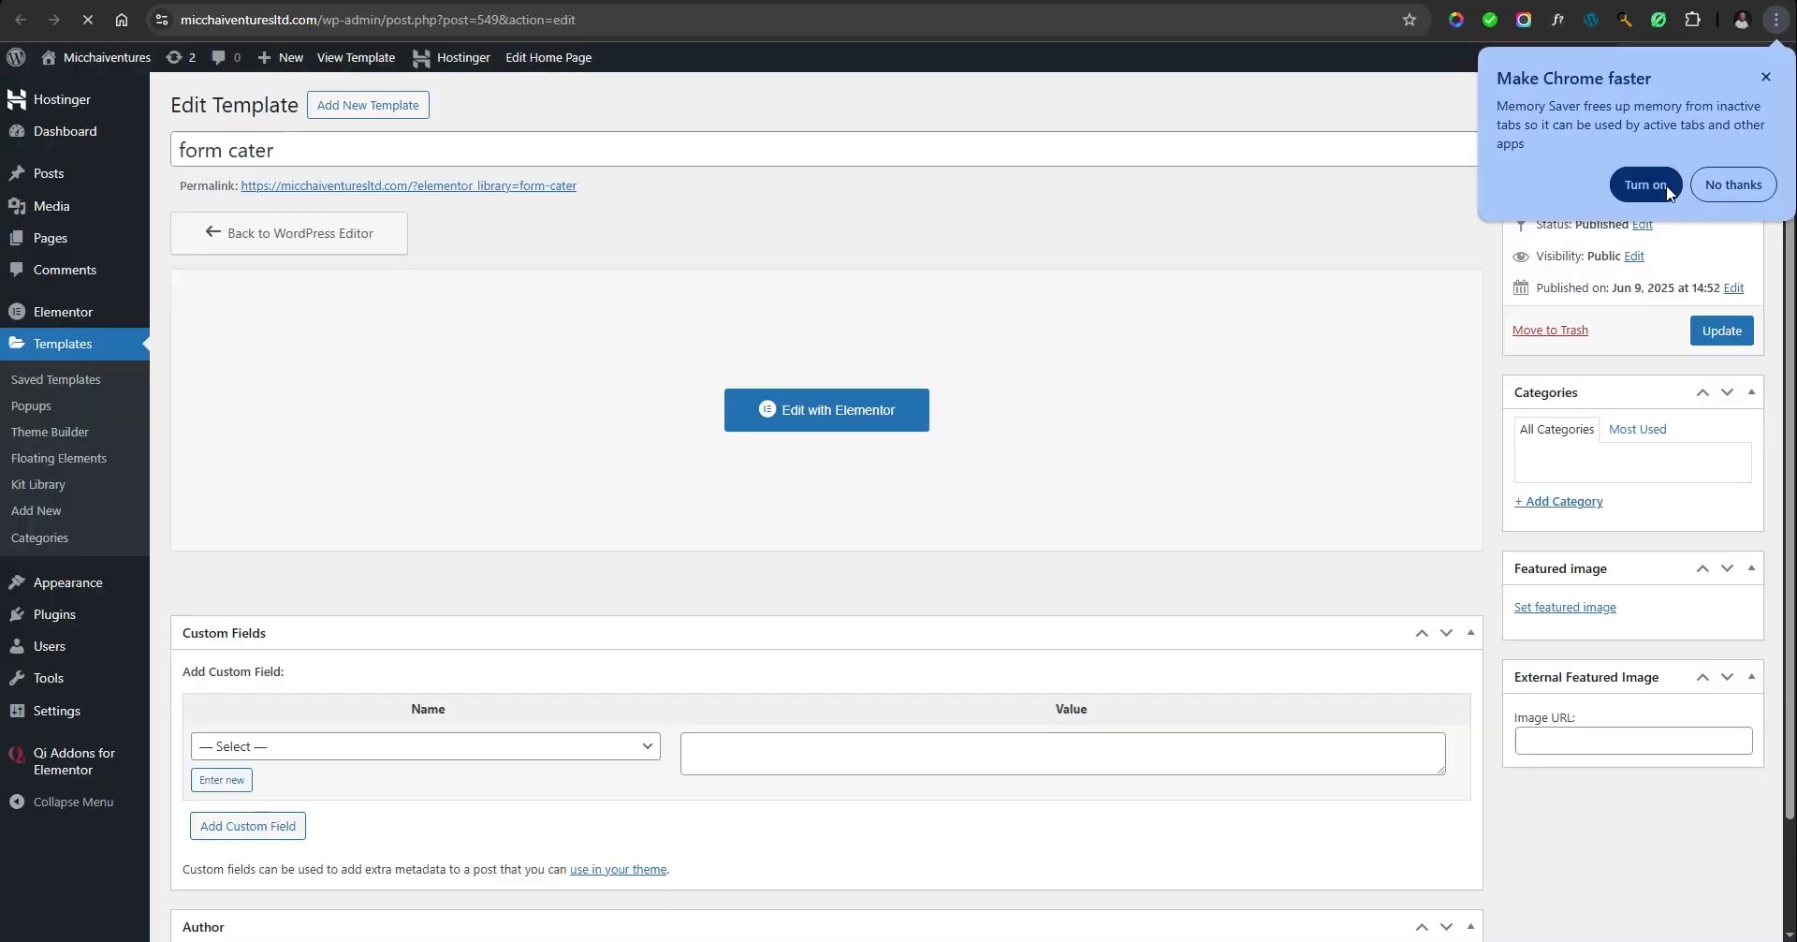
pyautogui.click(1646, 184)
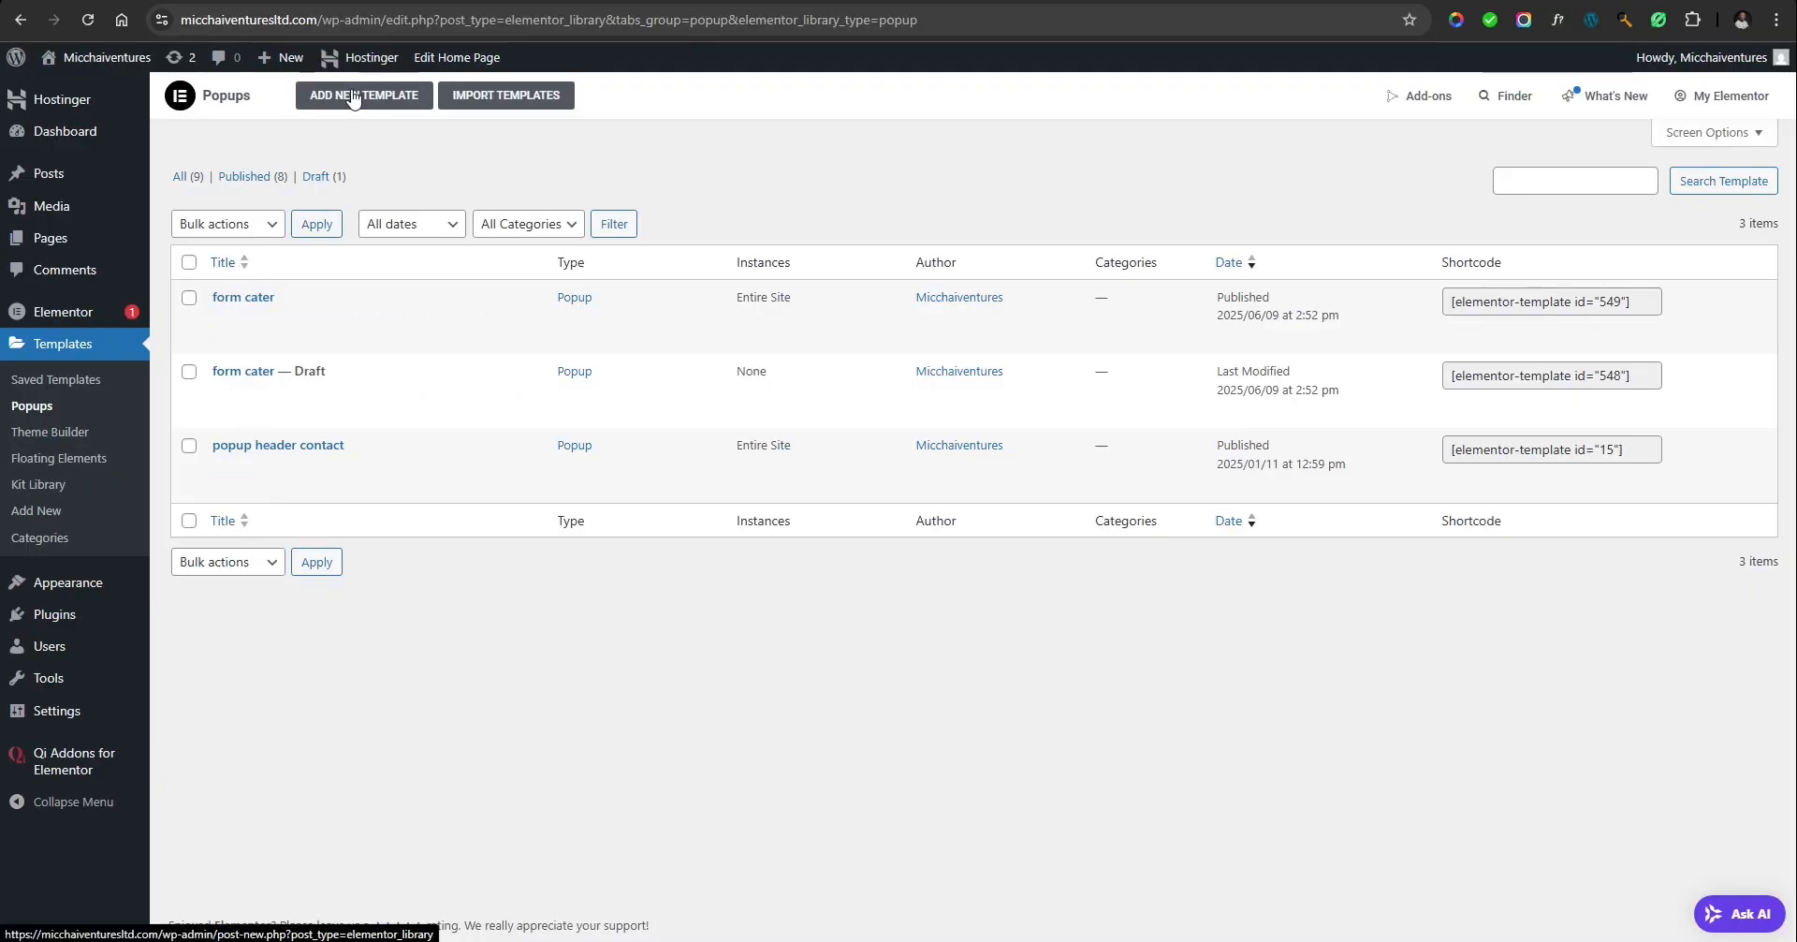
pyautogui.click(1121, 20)
pyautogui.write('micchaiventuresltd.com/wp-admin/post.php?post=549&action=elementor')
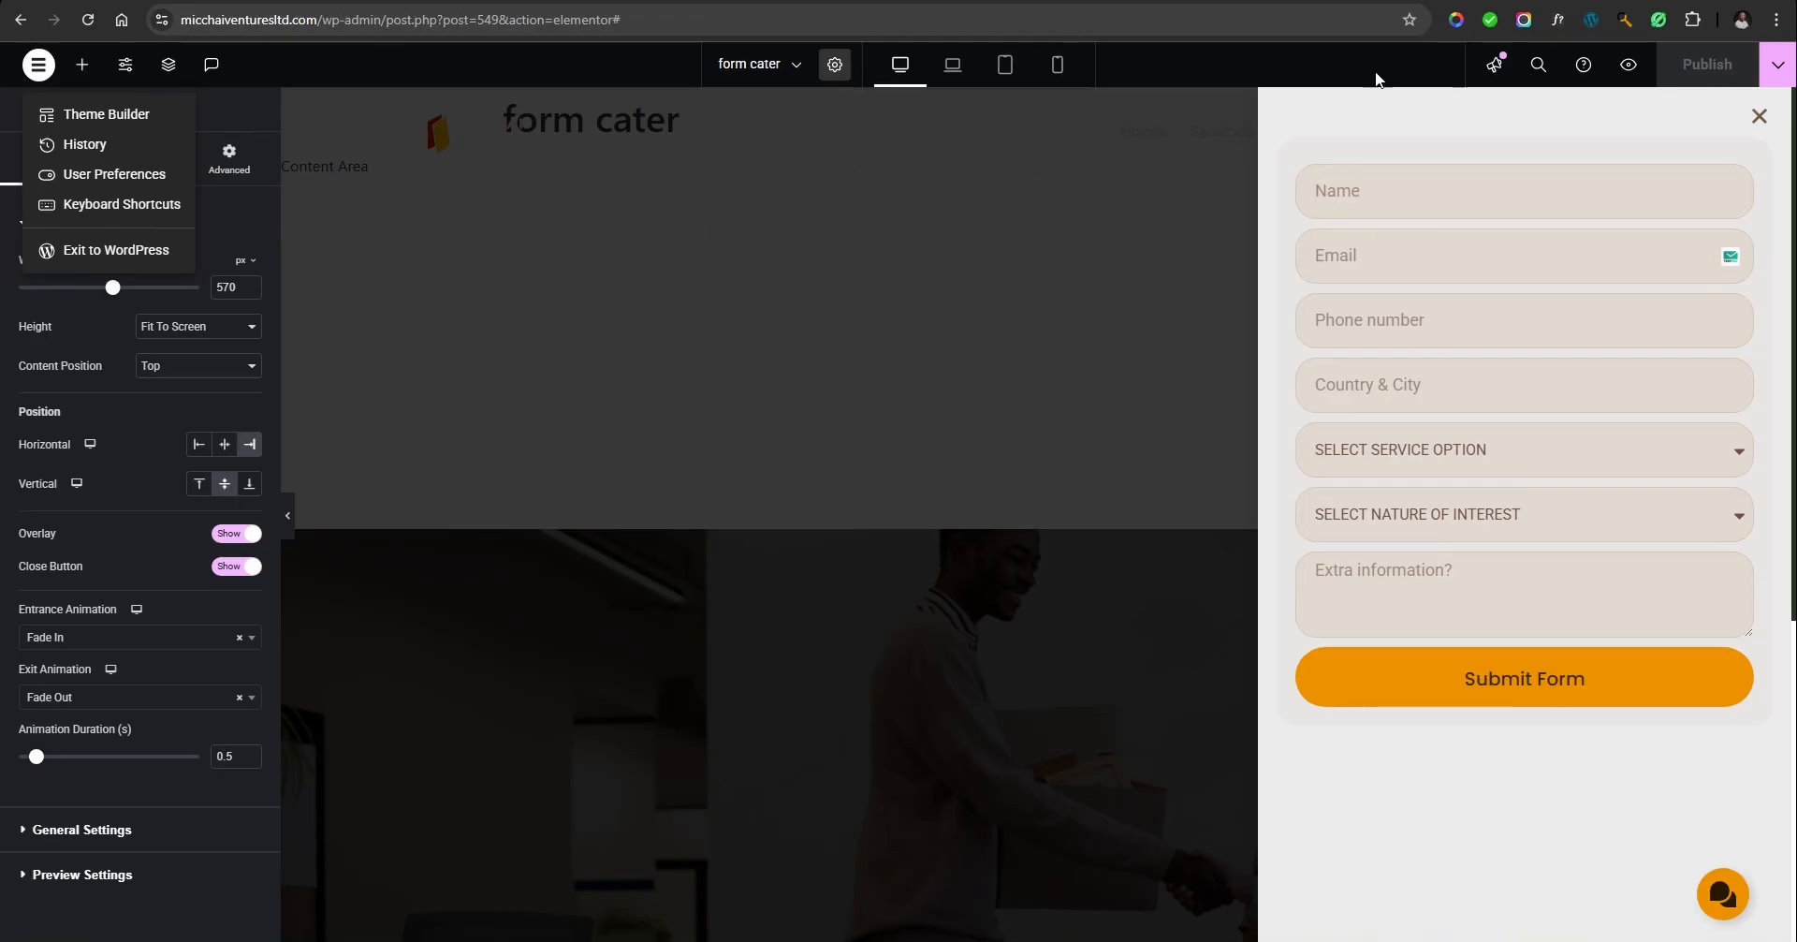
pyautogui.click(281, 65)
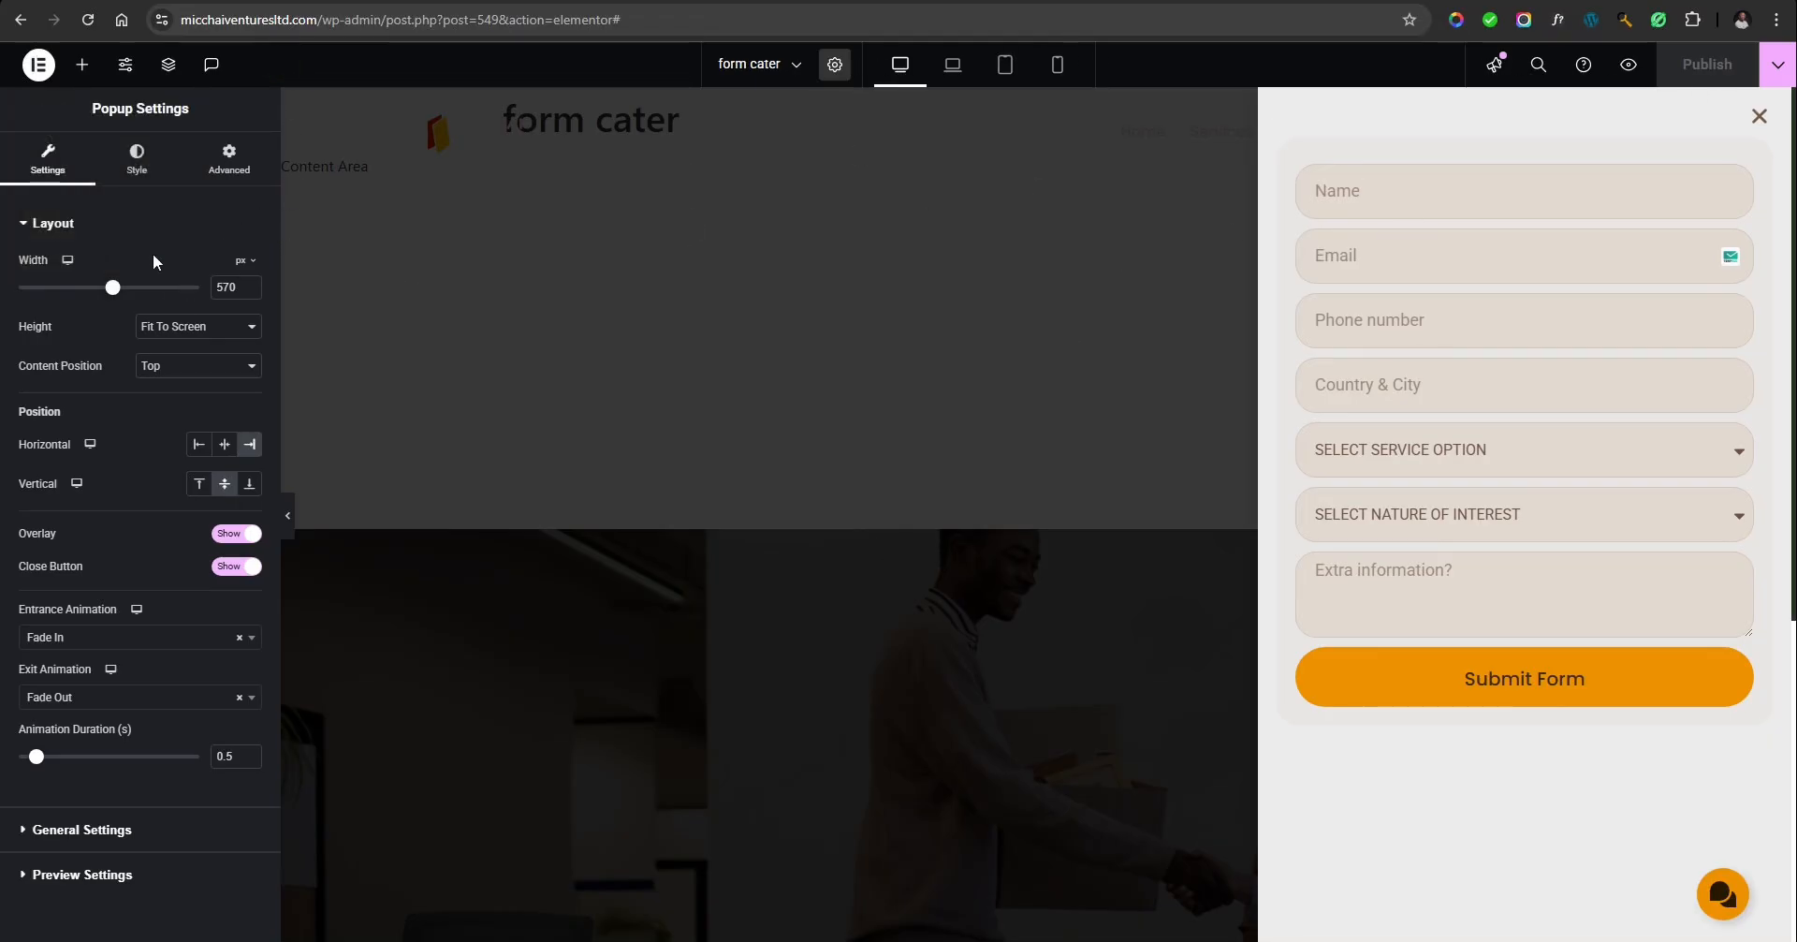
# Try left and centre horizontal and top and bottom vertical popup positions, restoring right horizontal and middle vertical alignment.
pyautogui.click(225, 445)
pyautogui.click(199, 447)
pyautogui.click(199, 485)
pyautogui.click(225, 456)
pyautogui.click(248, 486)
pyautogui.click(224, 484)
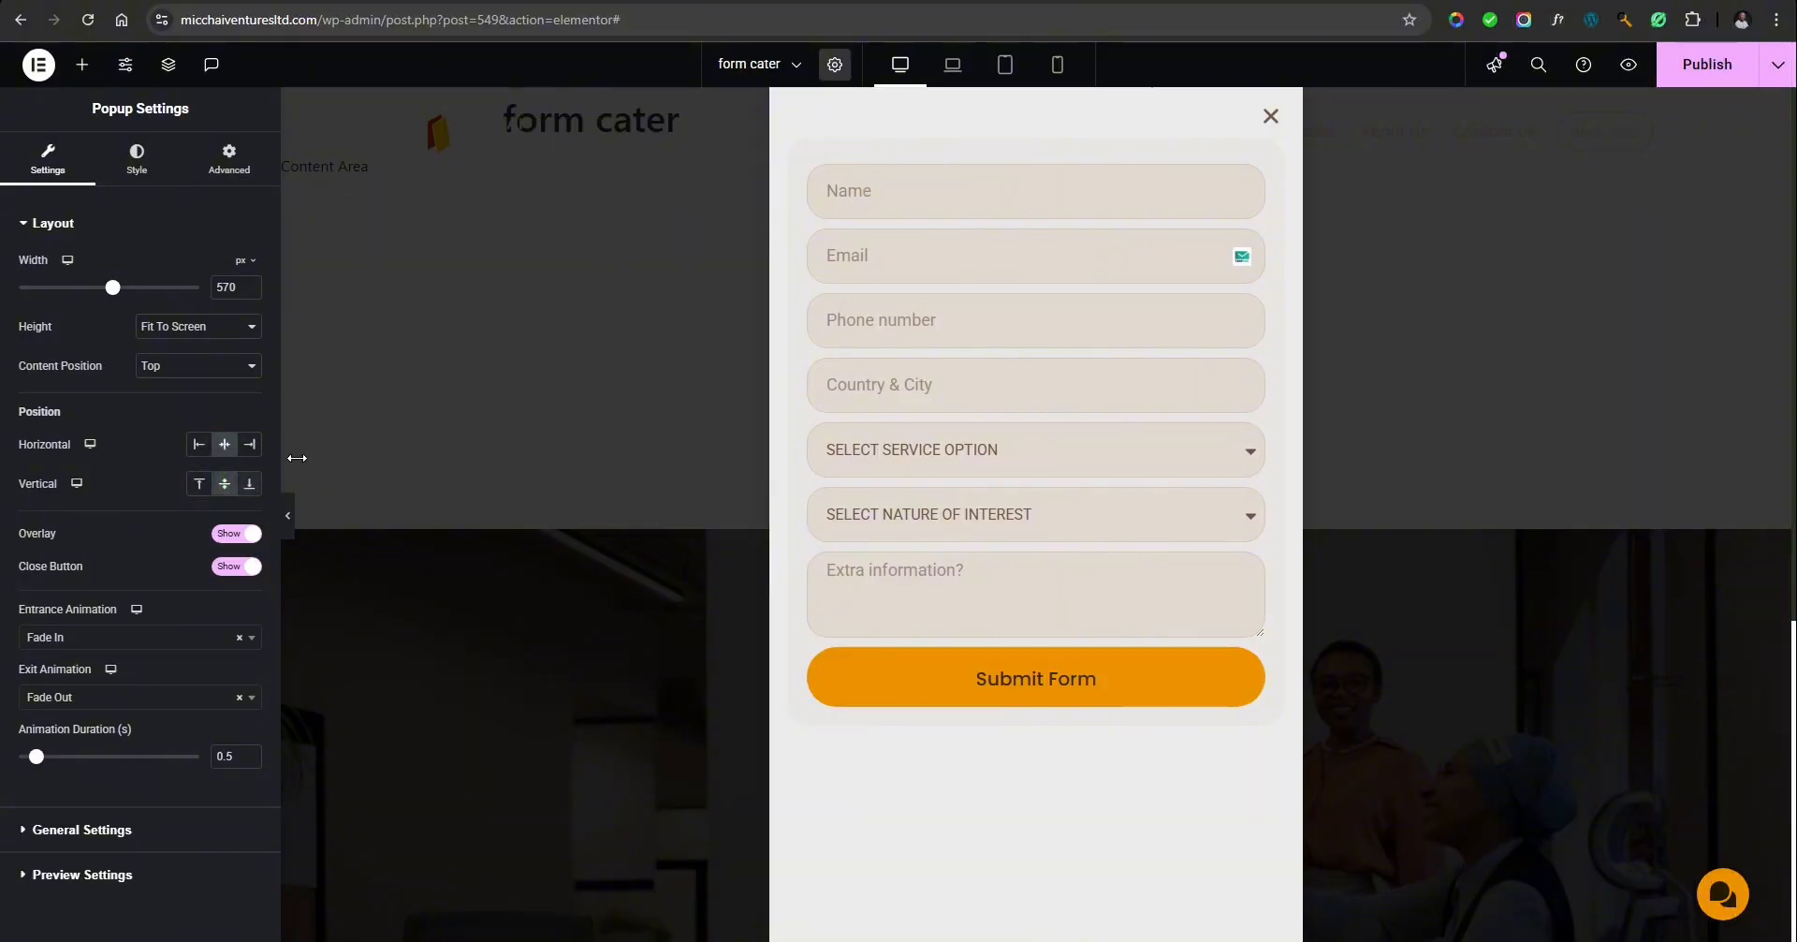
pyautogui.click(251, 445)
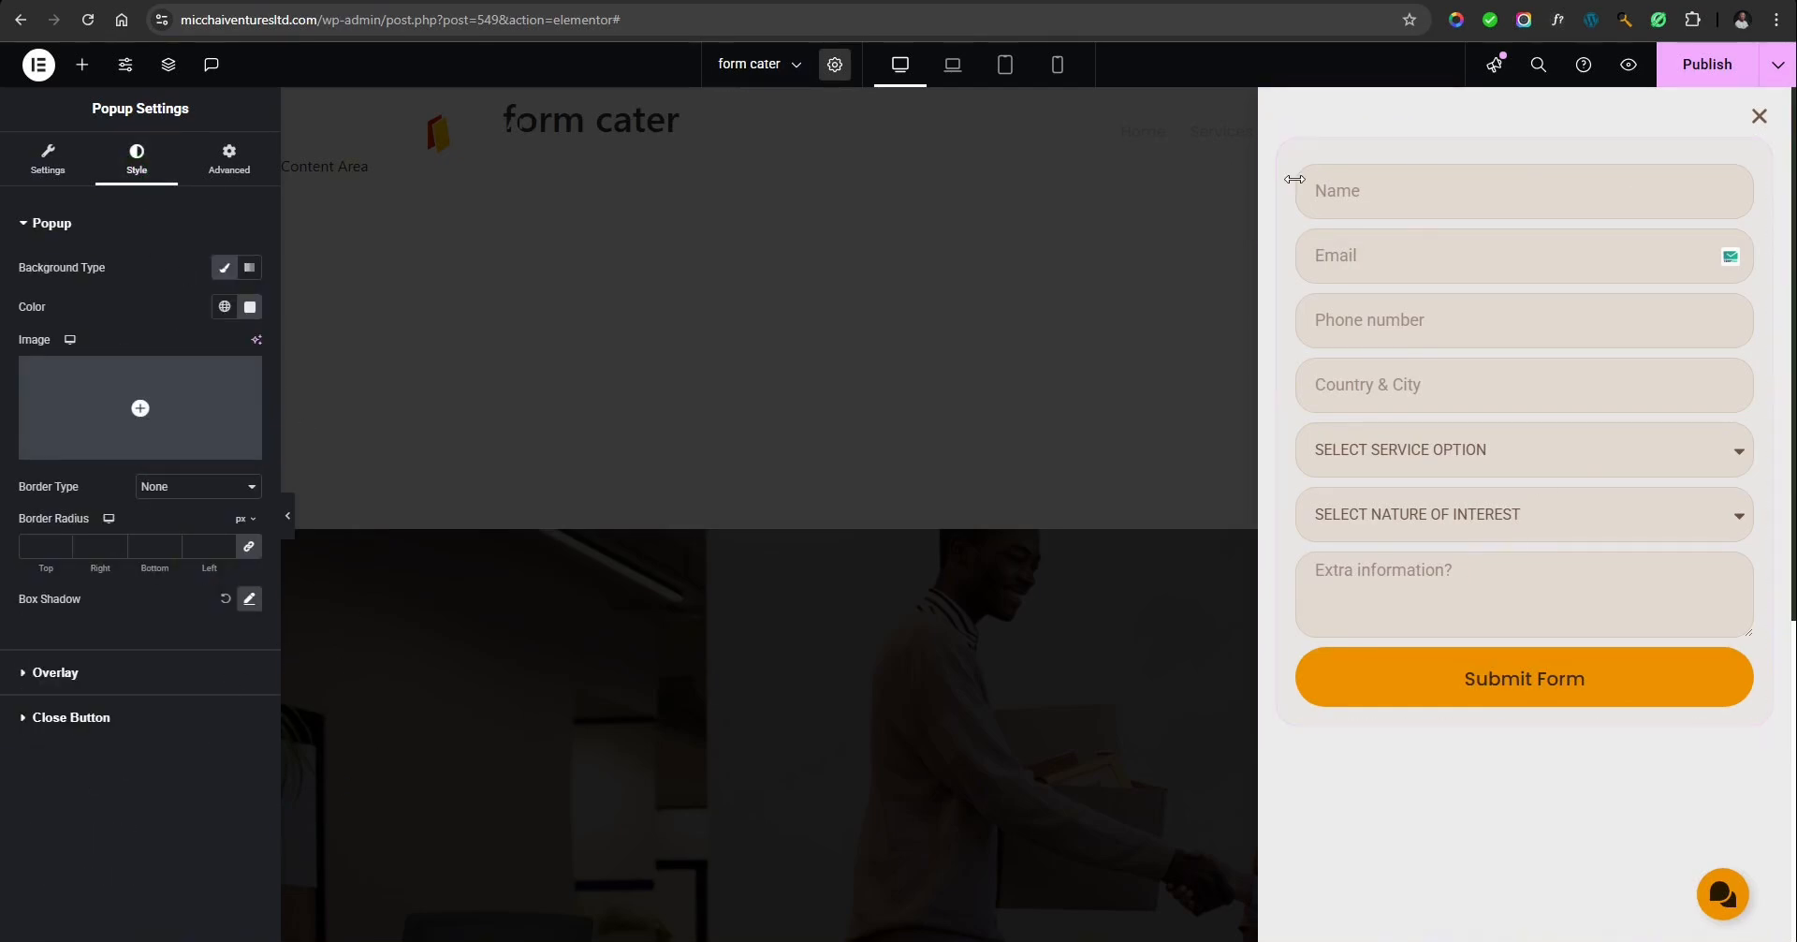
# Switch to the Home page editor and examine the popup action and template linked to the "Click here" button.
pyautogui.click(1522, 101)
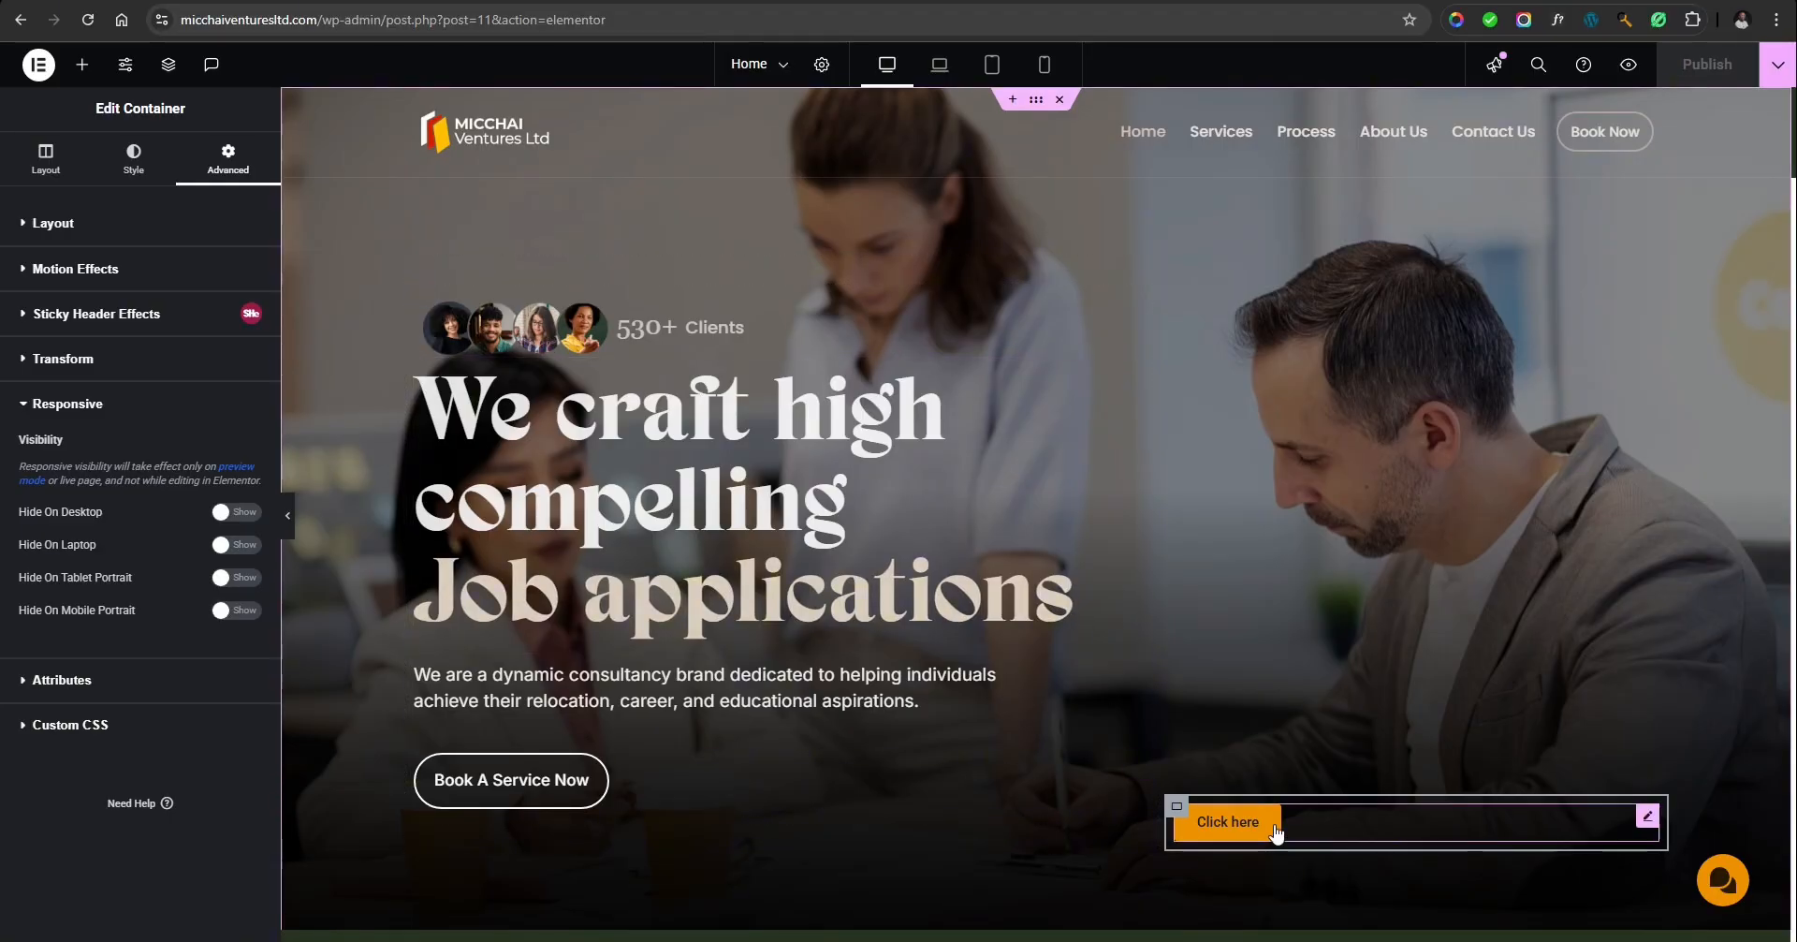
pyautogui.click(1337, 817)
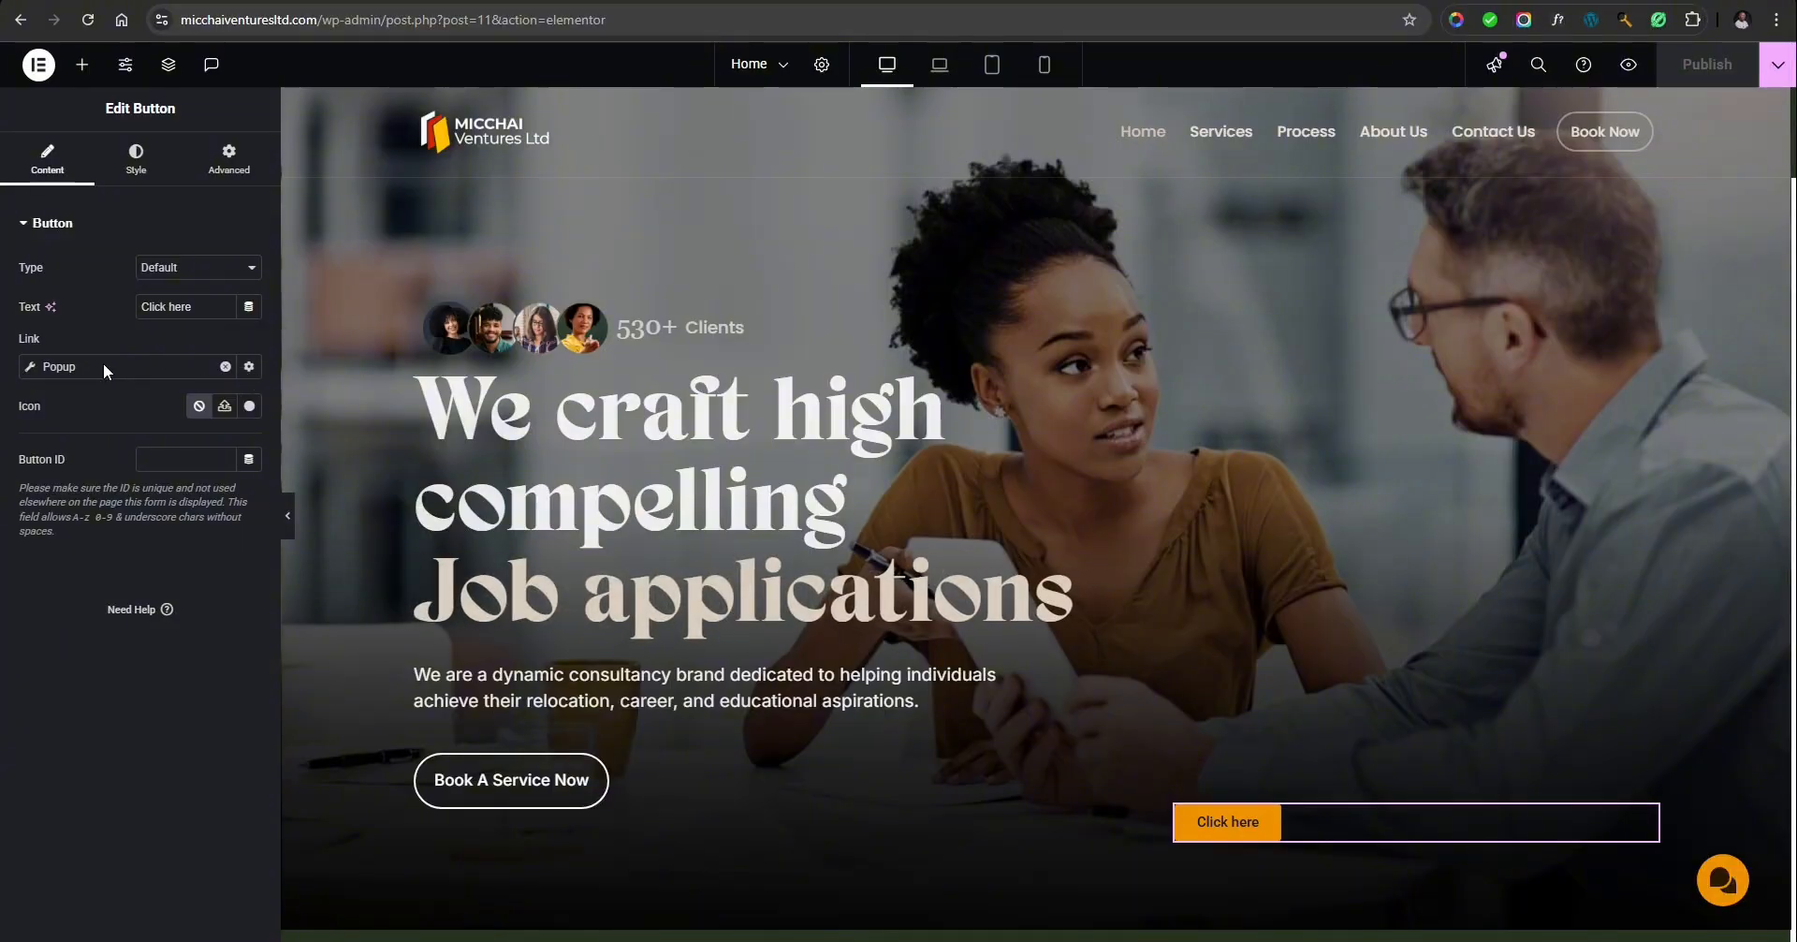
pyautogui.click(30, 369)
pyautogui.click(85, 517)
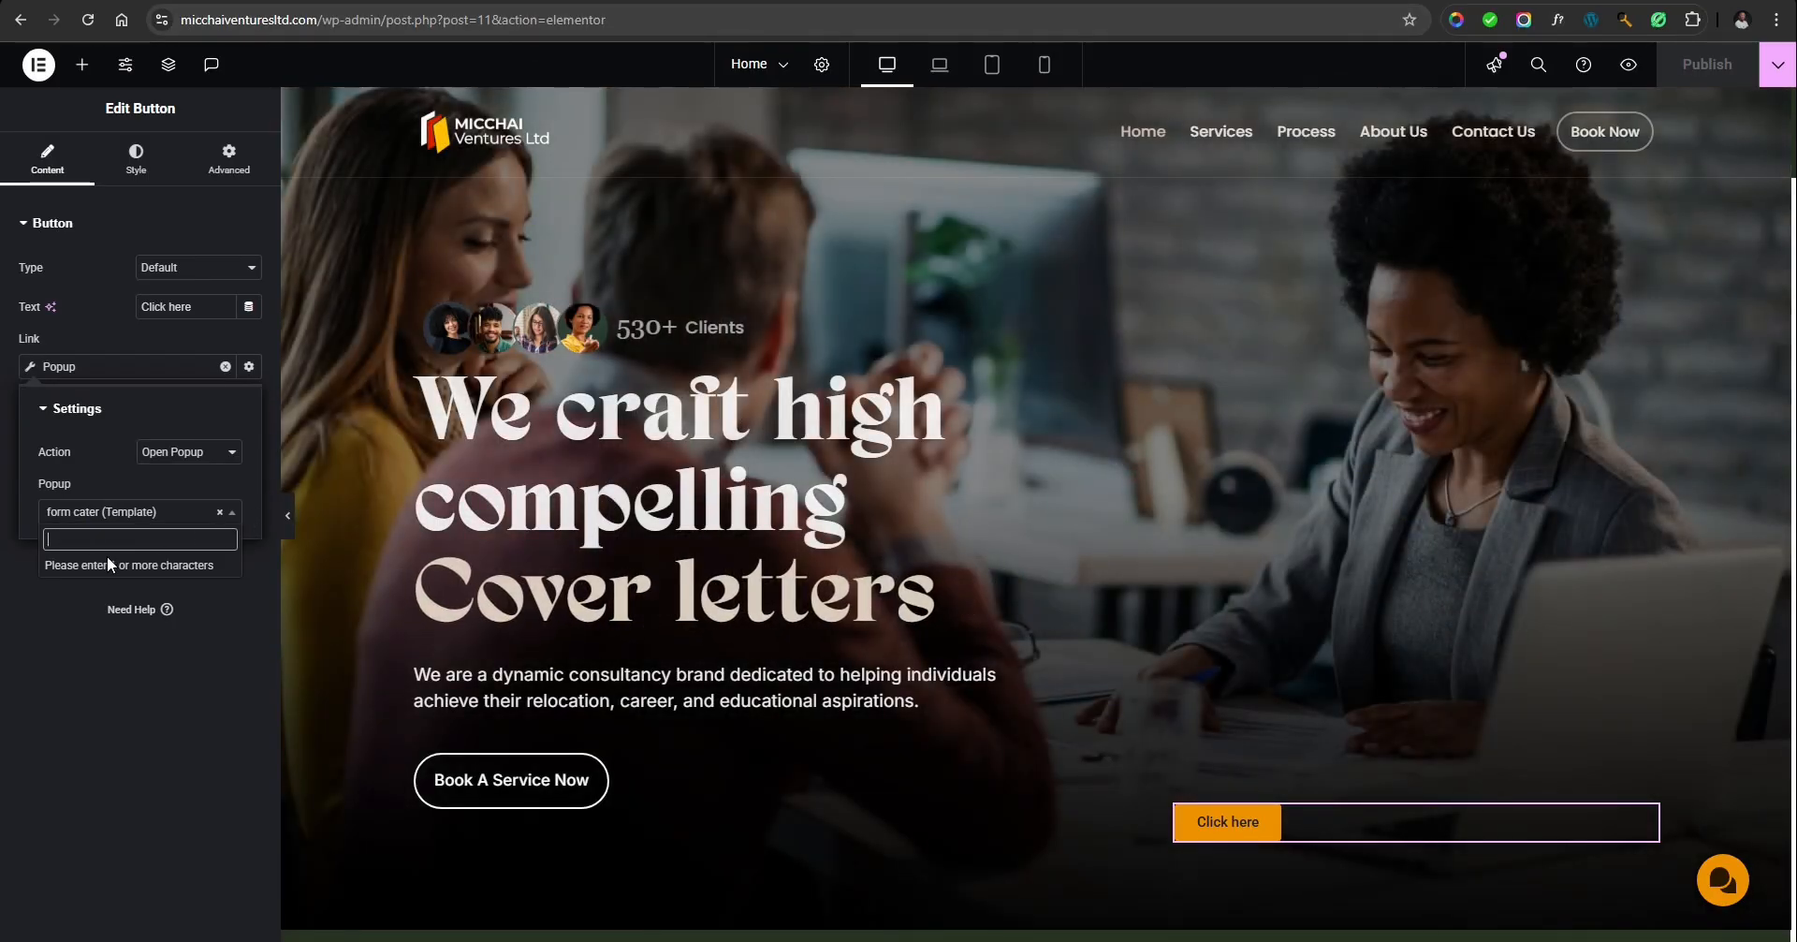
pyautogui.click(90, 468)
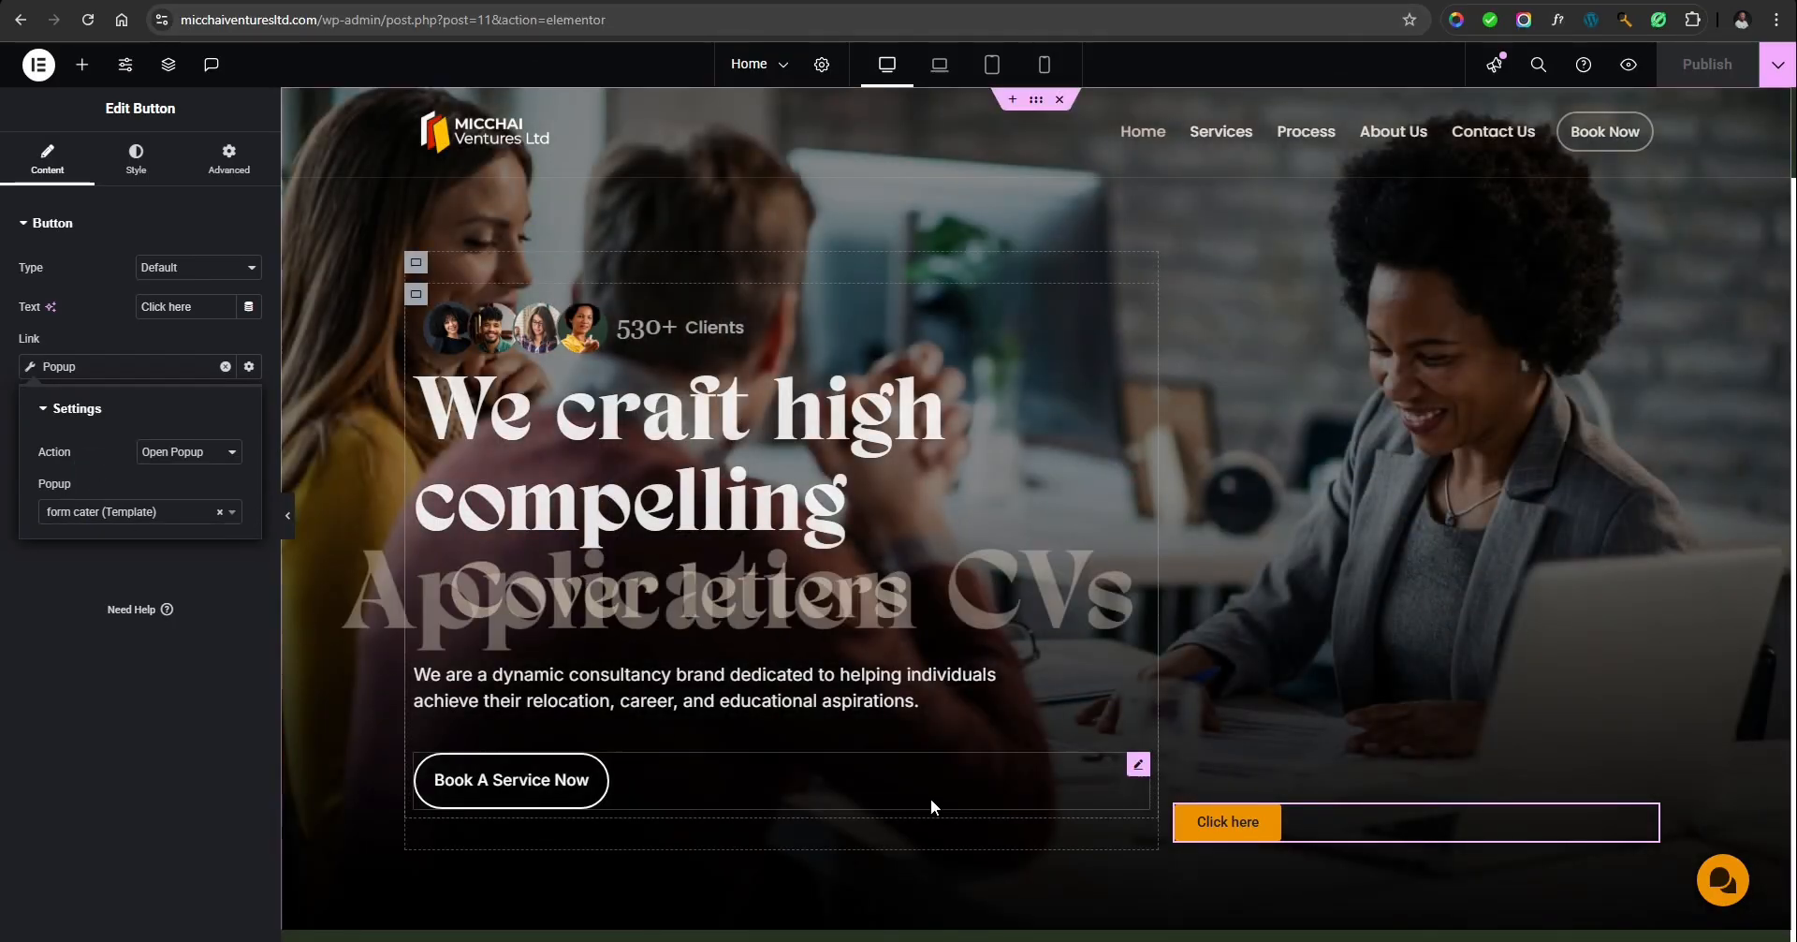
pyautogui.click(45, 560)
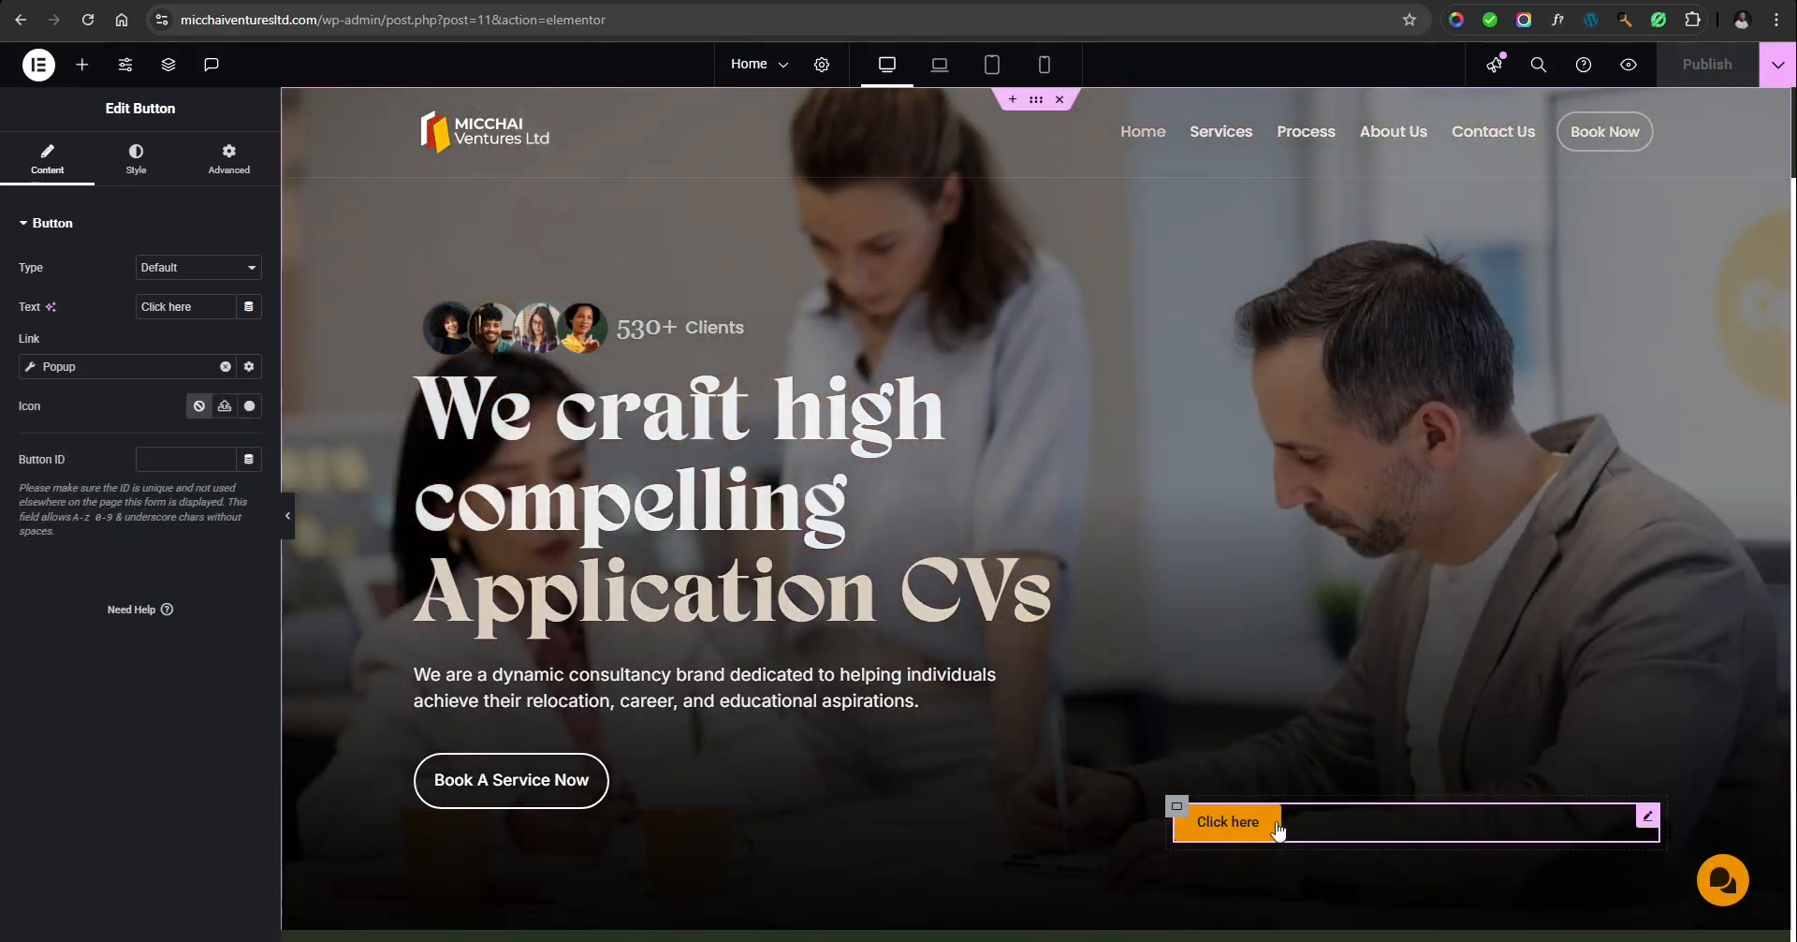
# Duplicate the "Click here" button and replace the copy's link with a new Popup dynamic action.
pyautogui.rightClick(1292, 821)
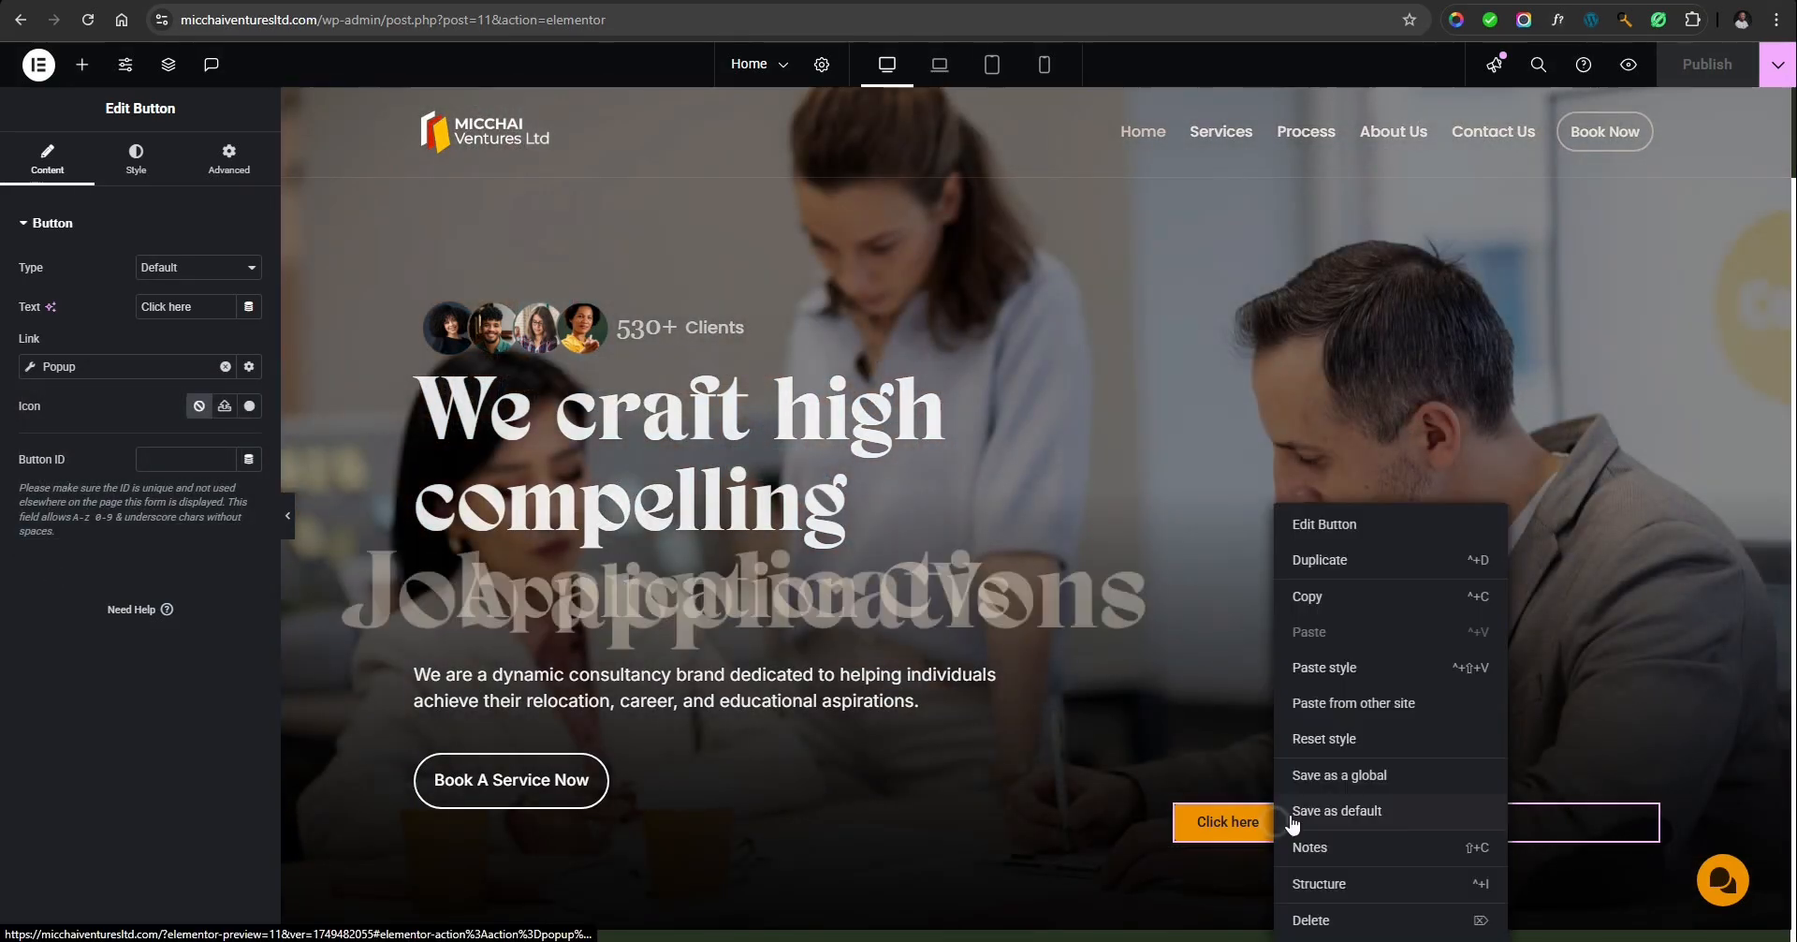
pyautogui.click(1325, 558)
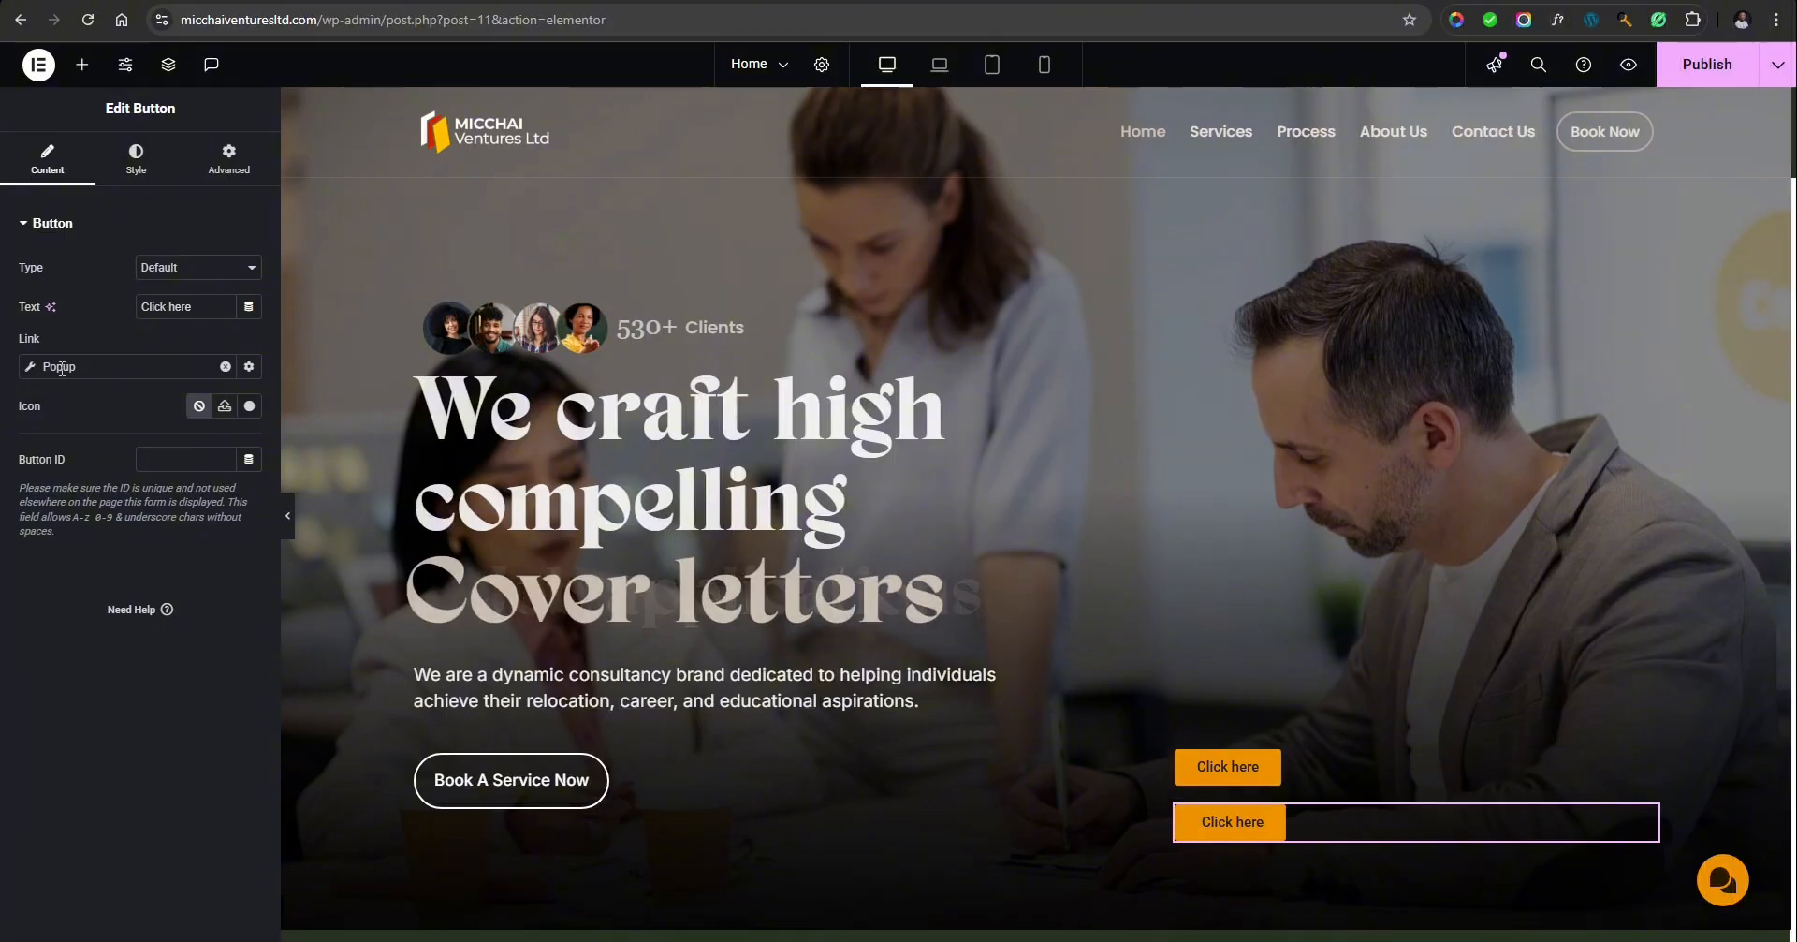
pyautogui.click(224, 366)
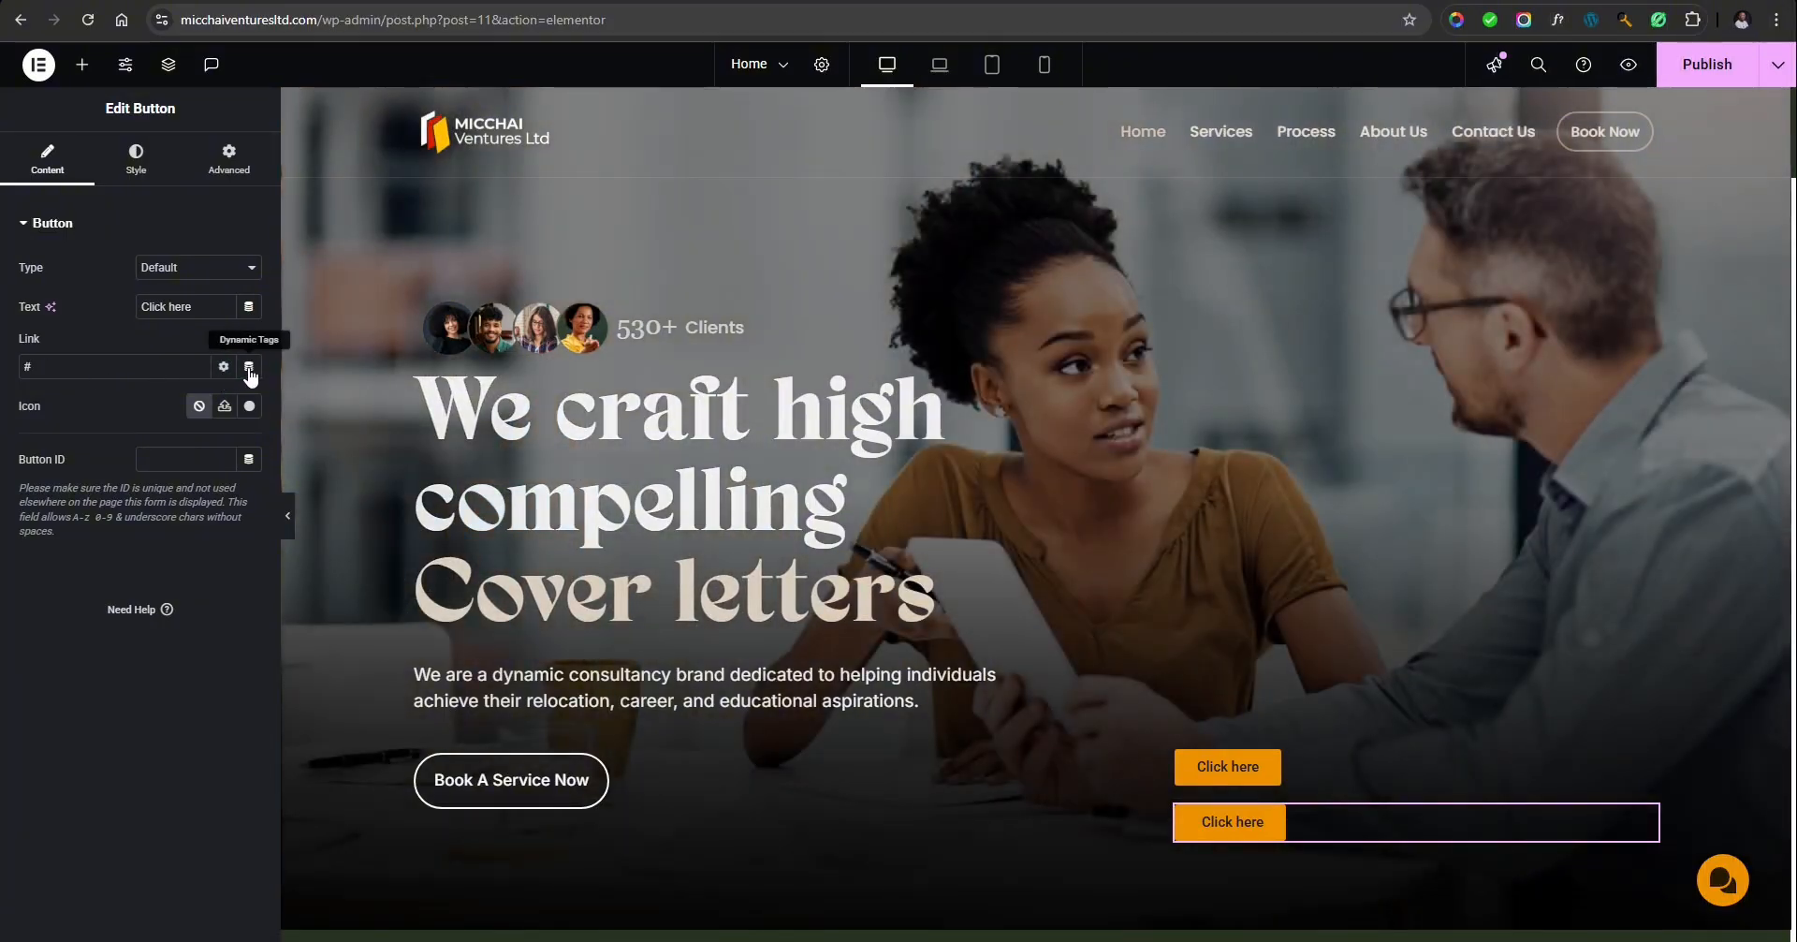
pyautogui.click(249, 366)
pyautogui.scroll(-3, 122, 538)
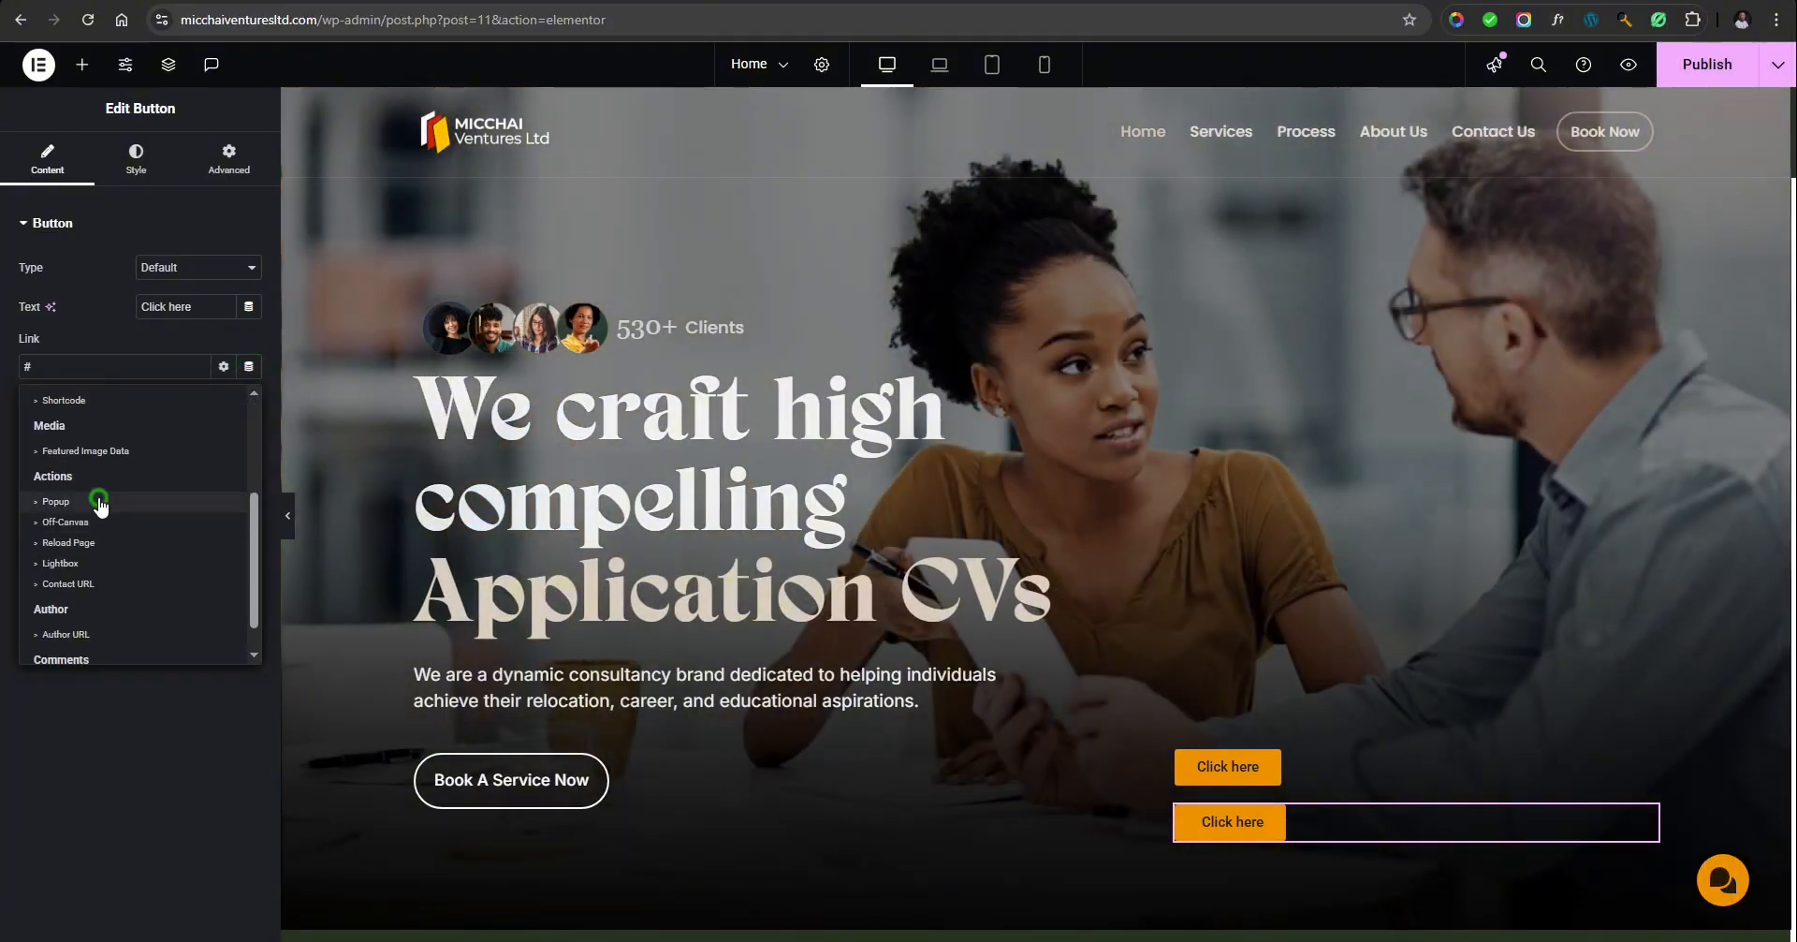
pyautogui.click(100, 501)
# Set the duplicated button's popup action to Close Popup and enable Don't Show Again.
pyautogui.click(94, 365)
pyautogui.click(182, 451)
pyautogui.click(184, 498)
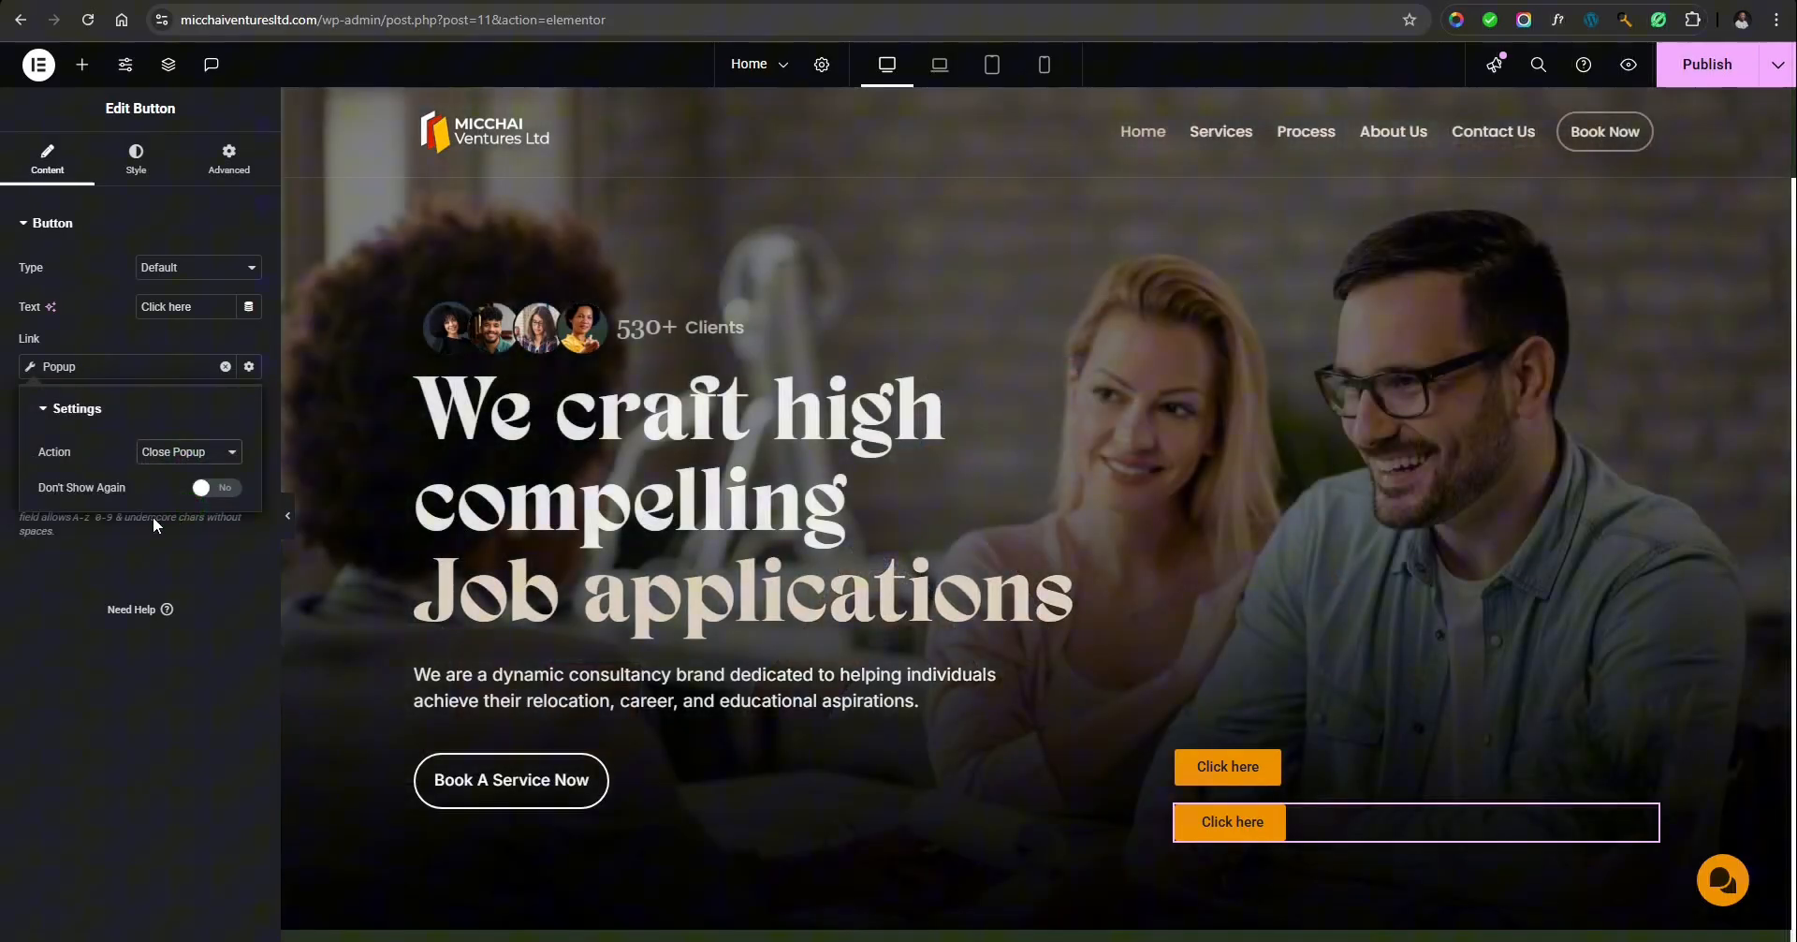
pyautogui.click(217, 486)
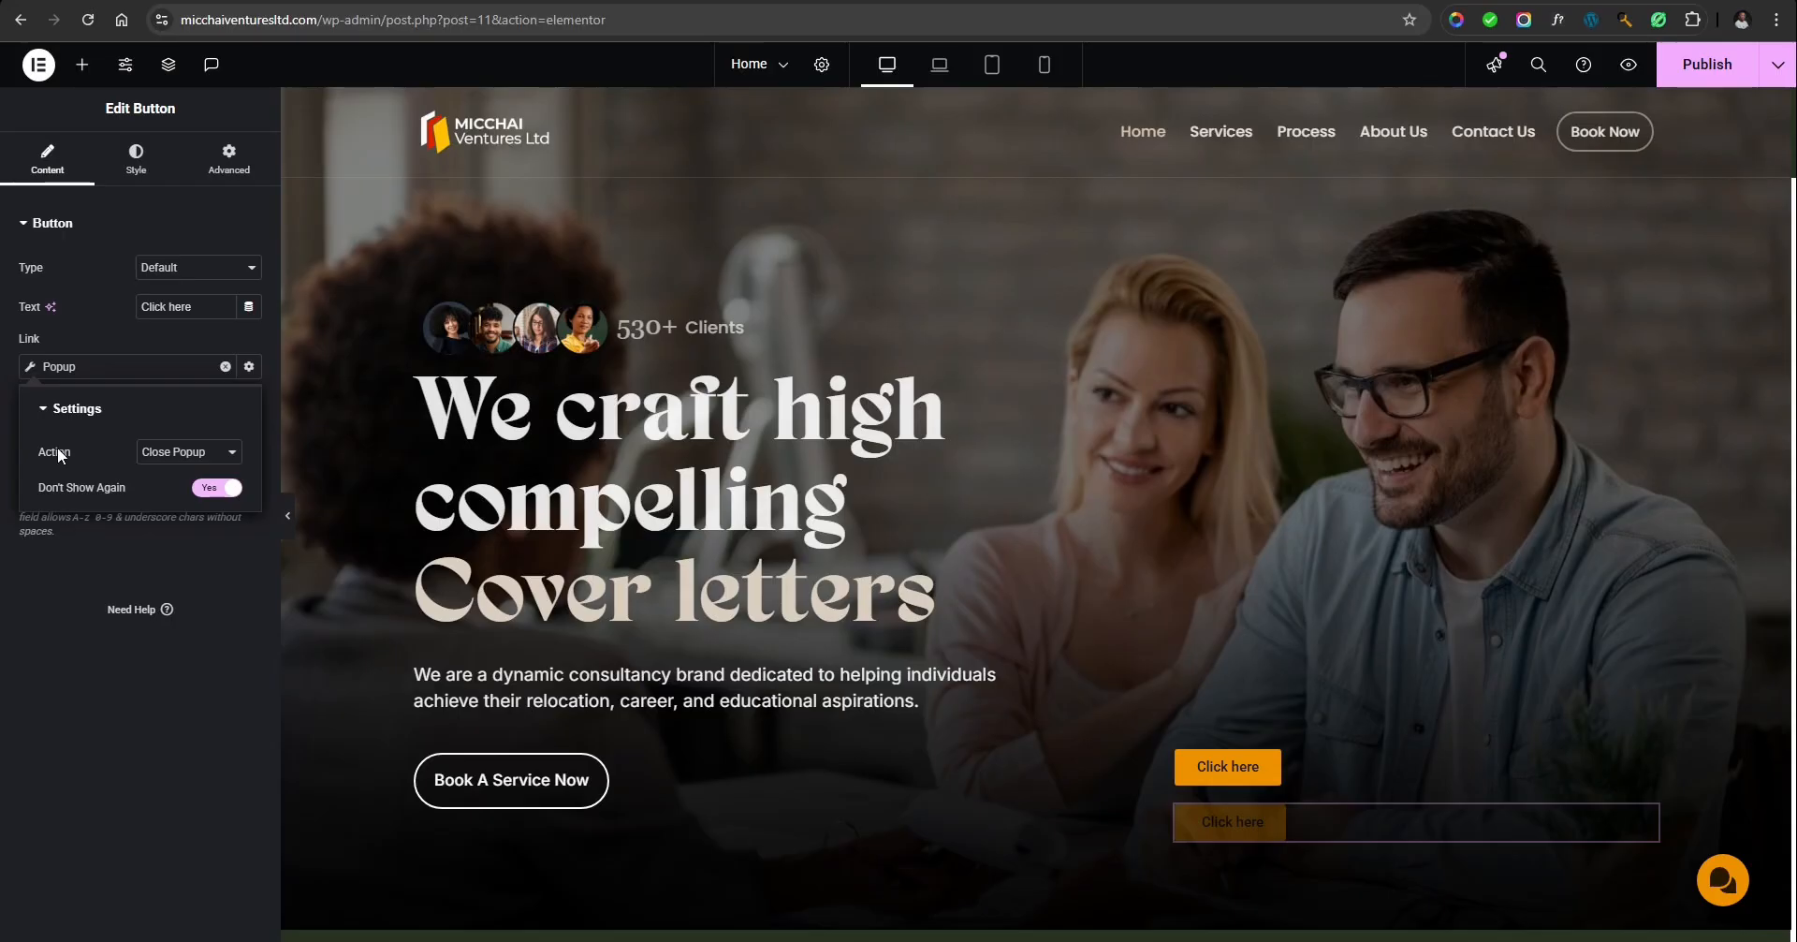
pyautogui.click(96, 335)
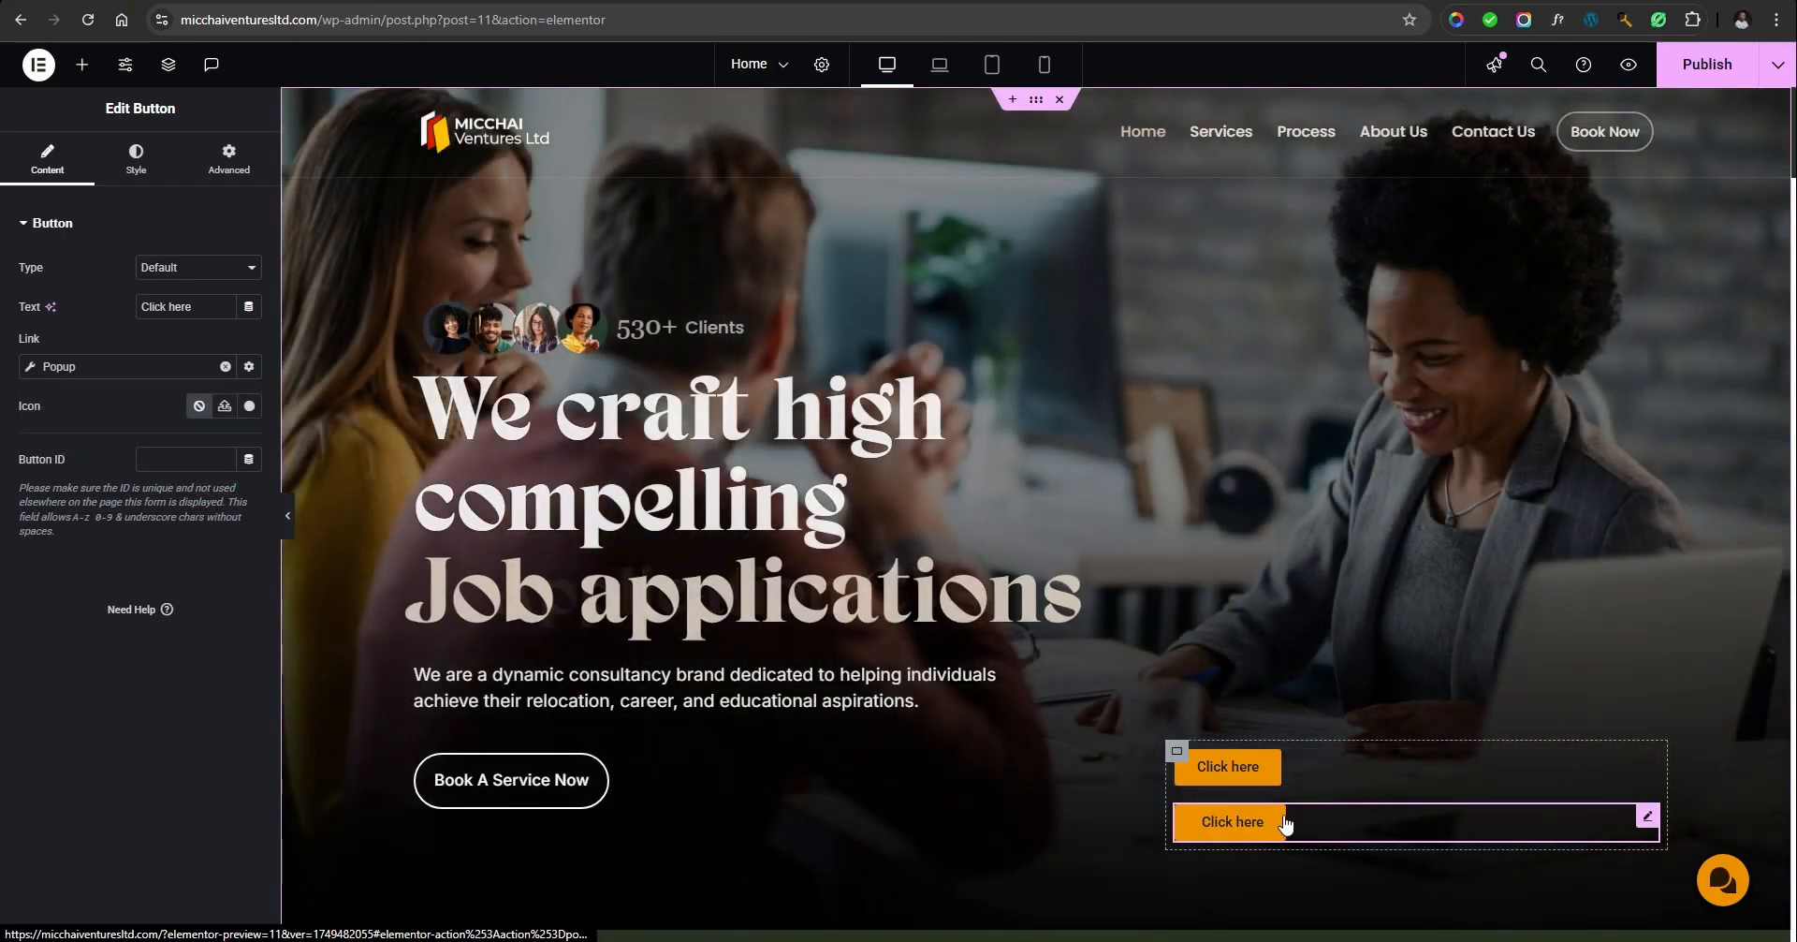
# Delete the duplicated "Click here" button from the hero section.
pyautogui.rightClick(1288, 822)
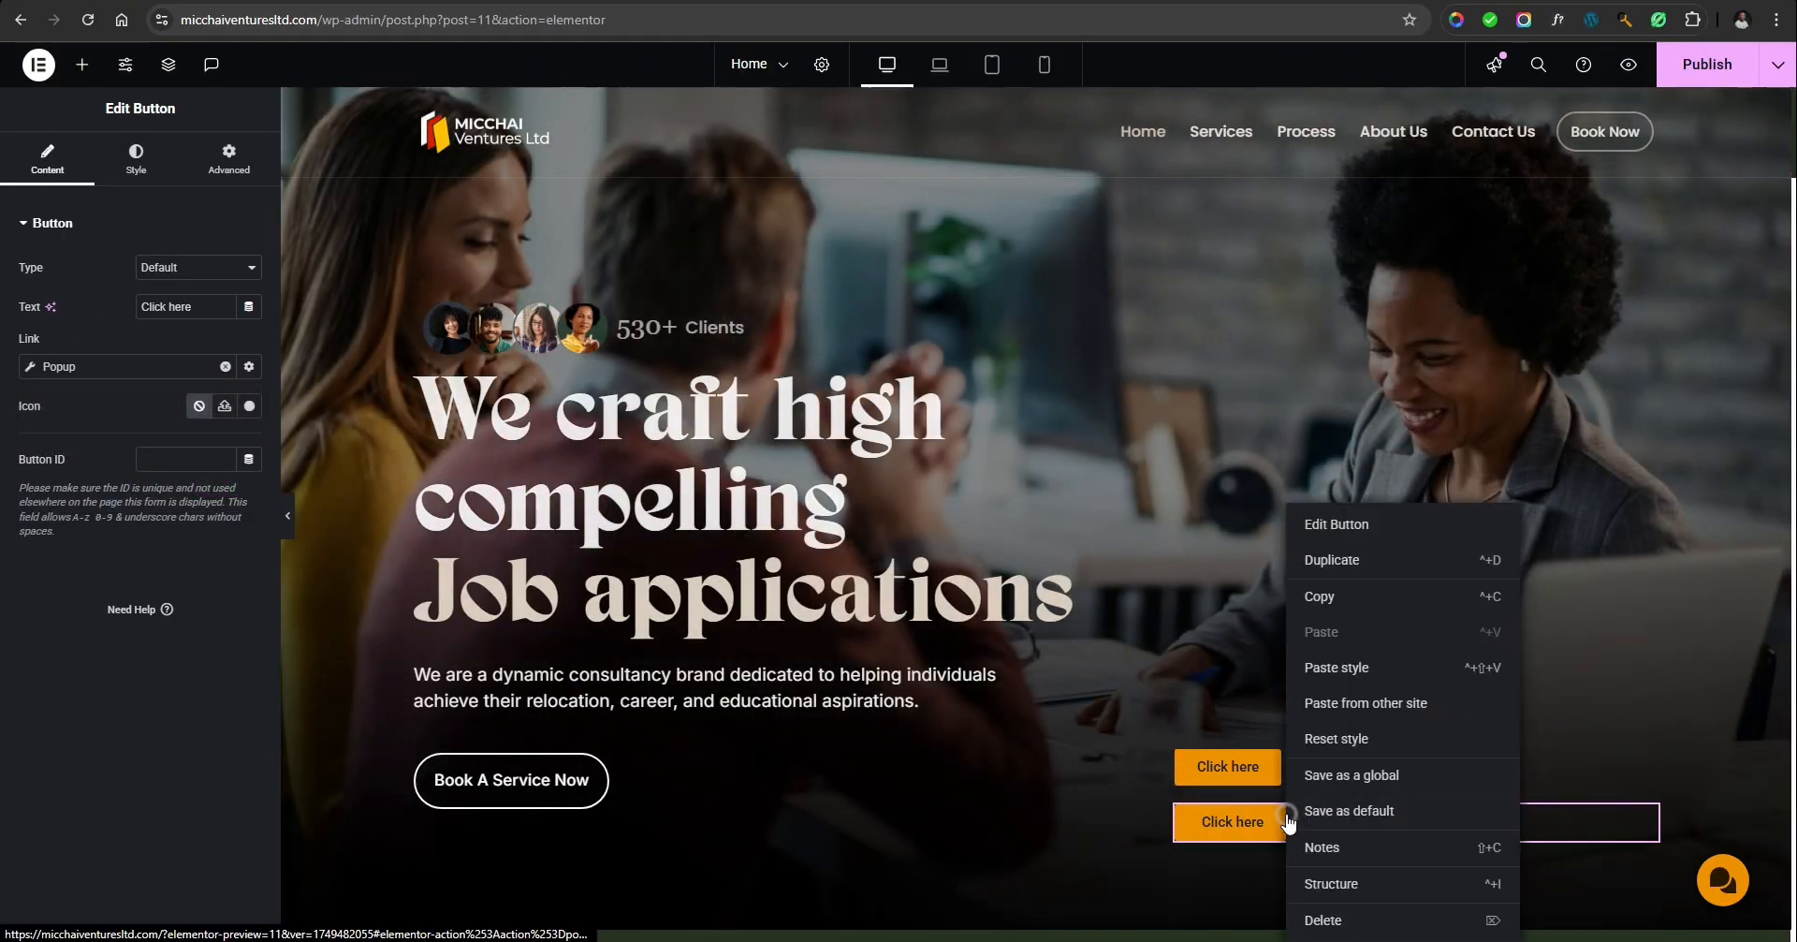
pyautogui.click(1338, 920)
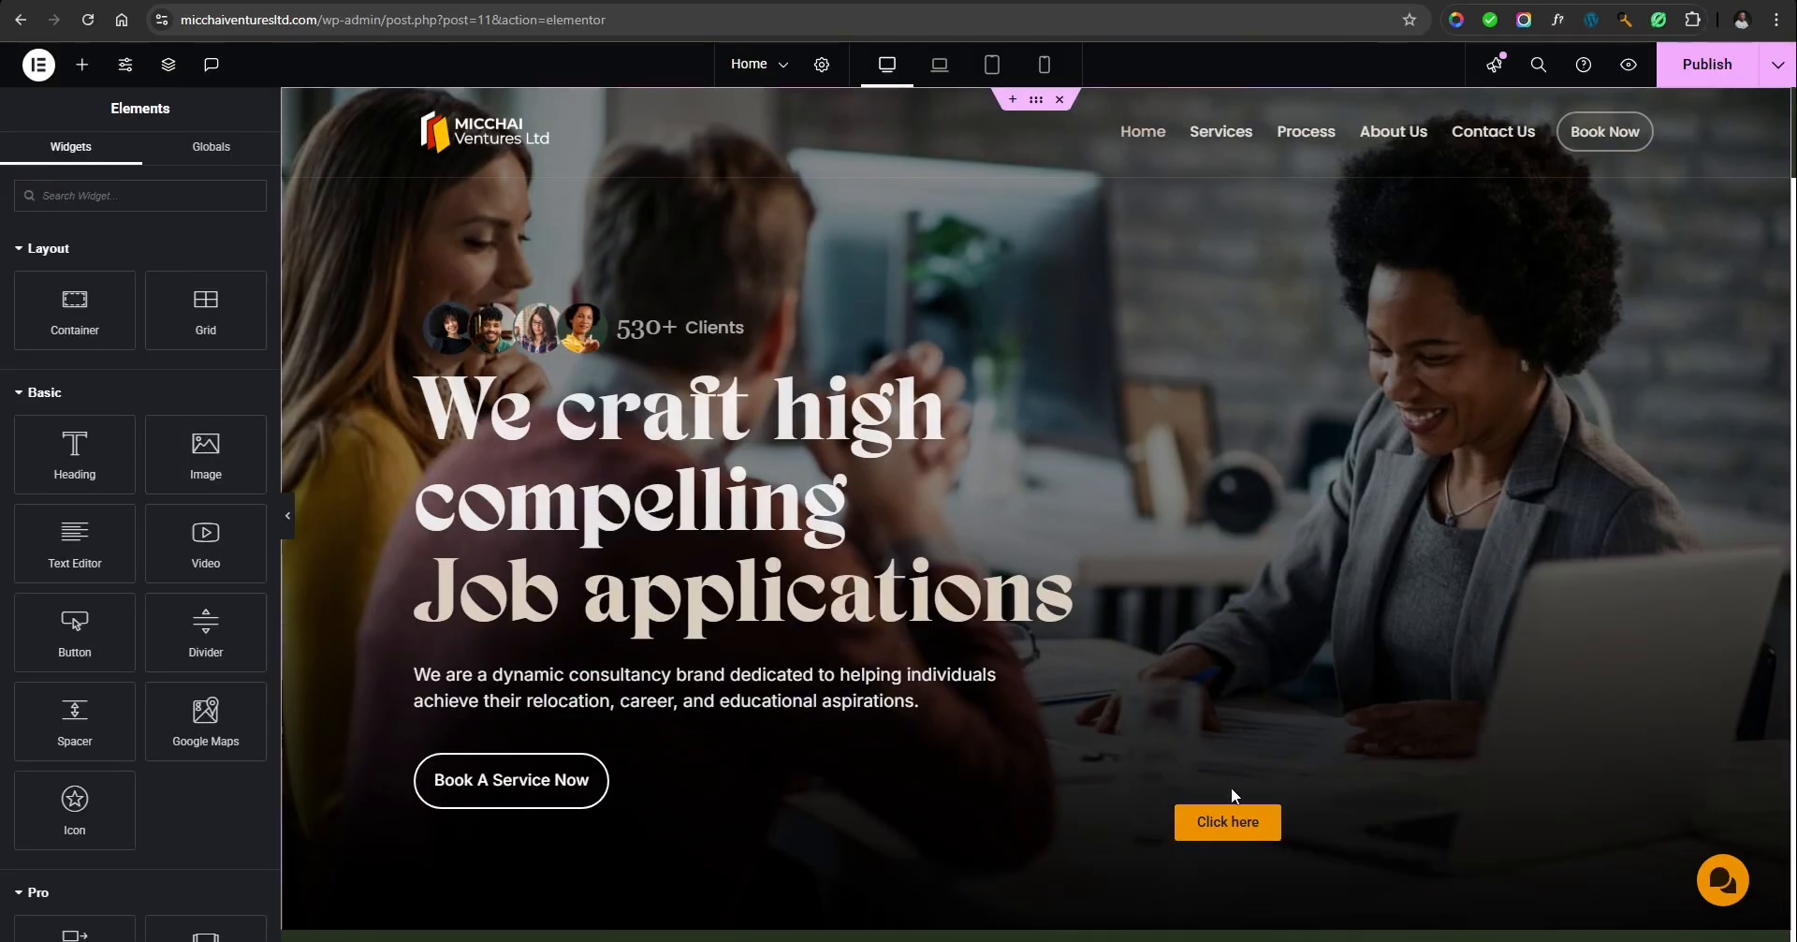